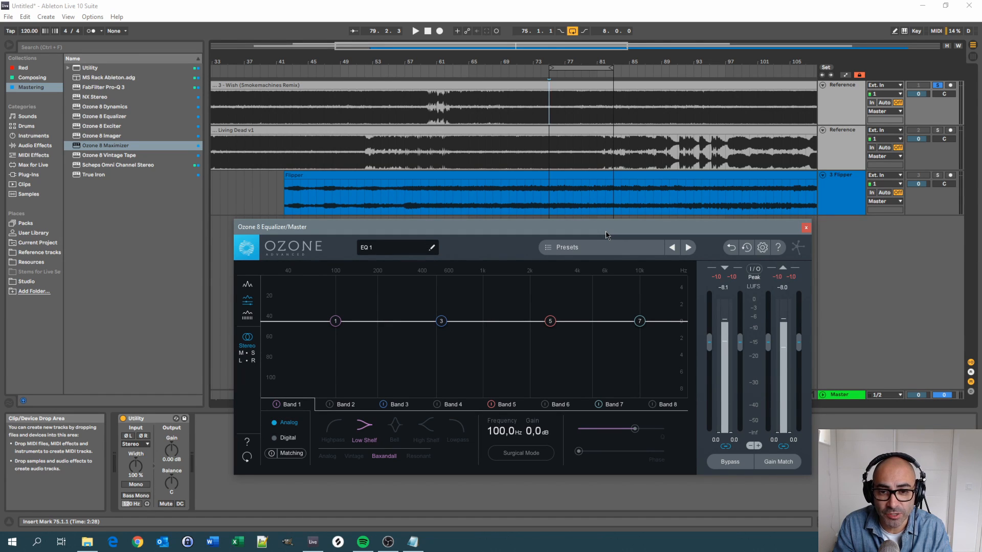
Reset the Ozone 8 Equalizer's output meter and play the soloed Wish reference track from bar 75 to measure its loudness.
click(552, 104)
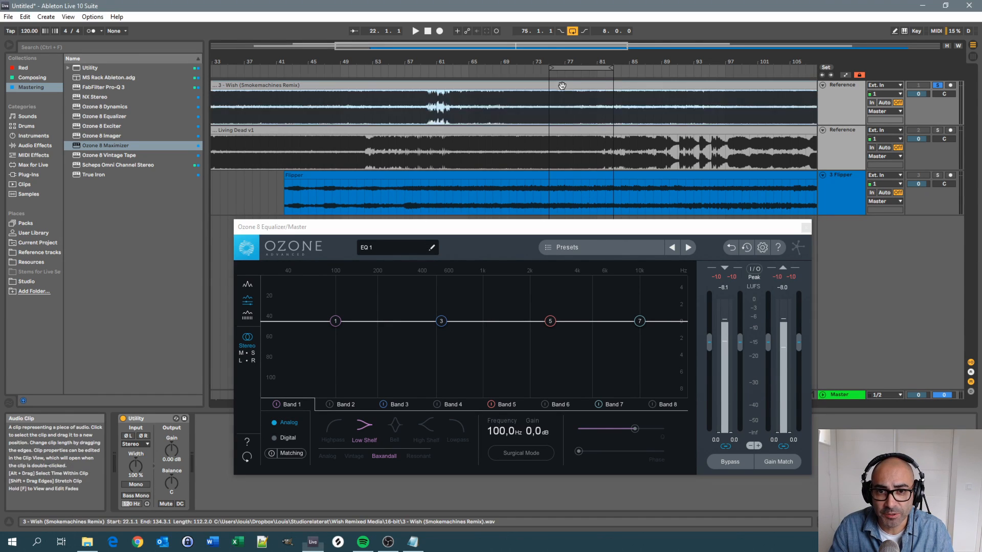
click(551, 103)
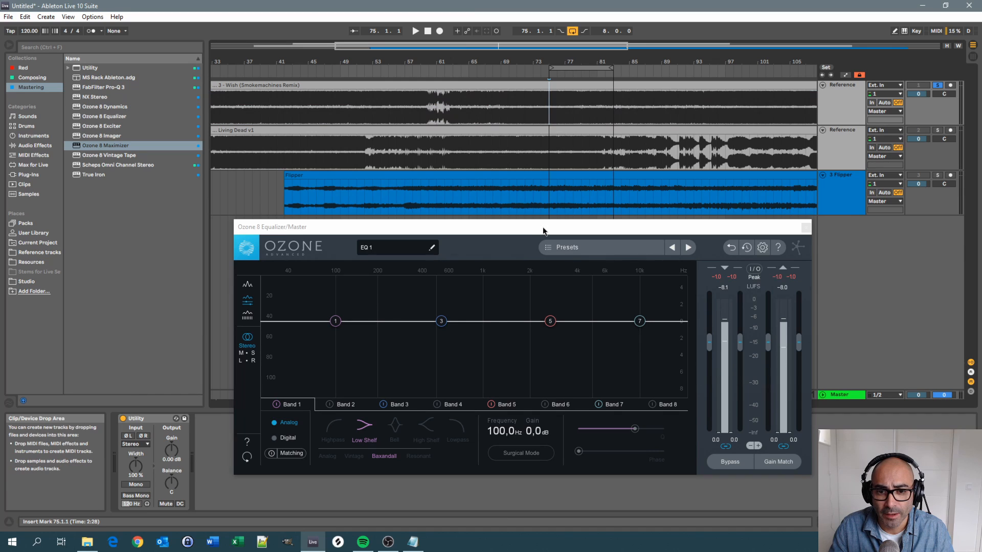
drag(543, 230, 546, 165)
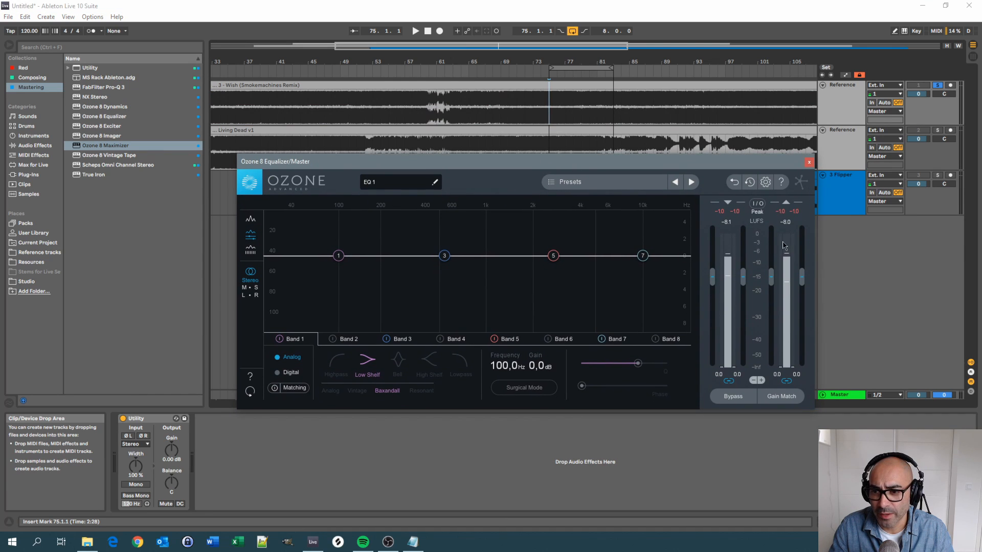
click(782, 224)
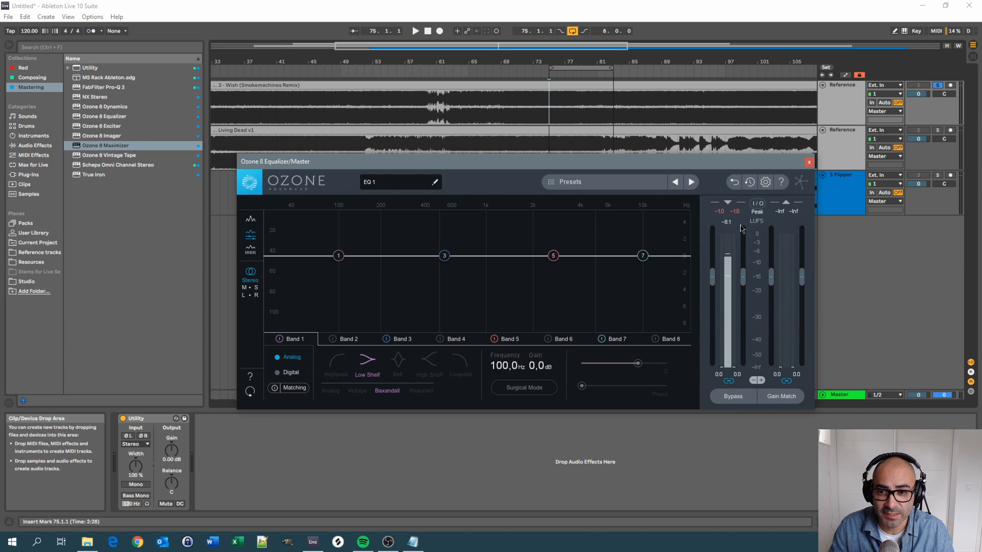
drag(659, 165, 648, 160)
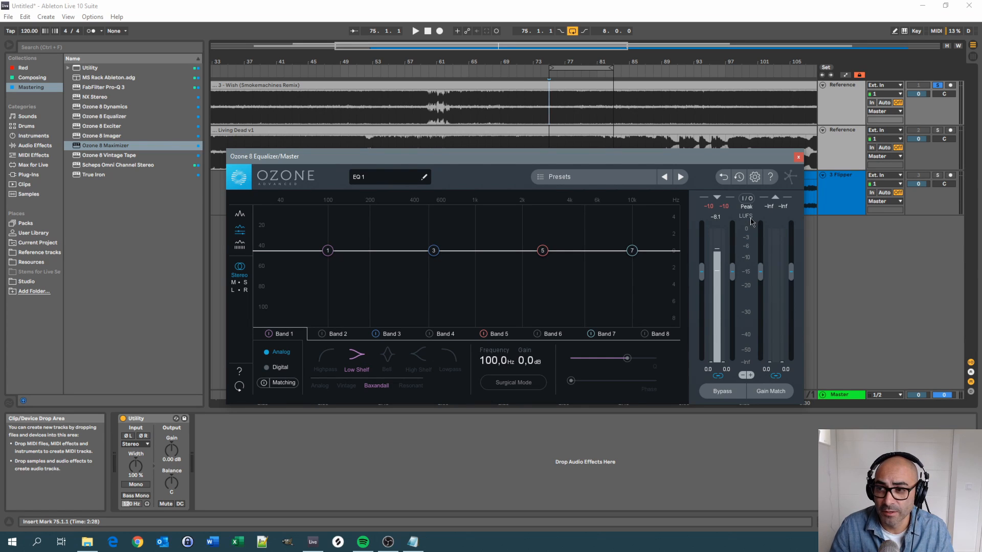
drag(677, 163, 670, 154)
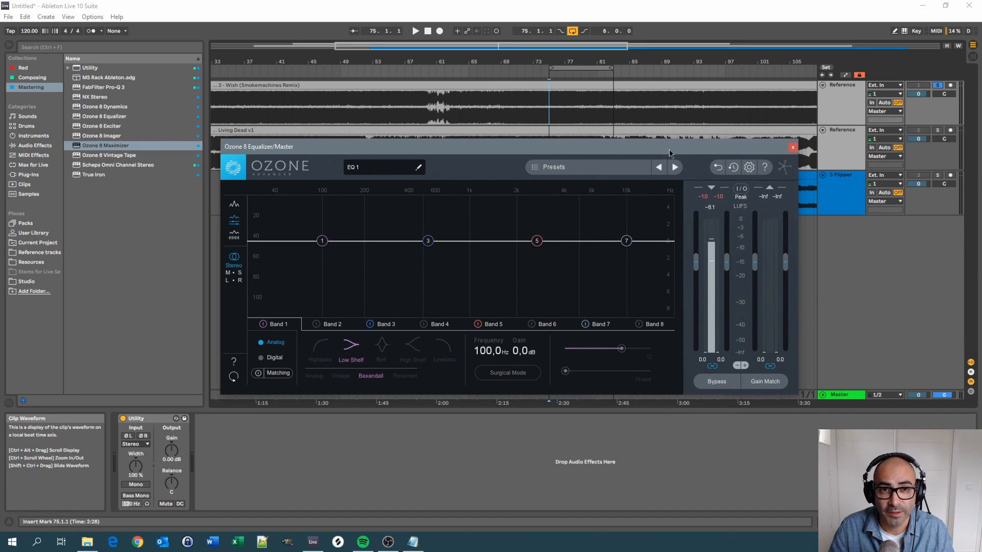
key(space)
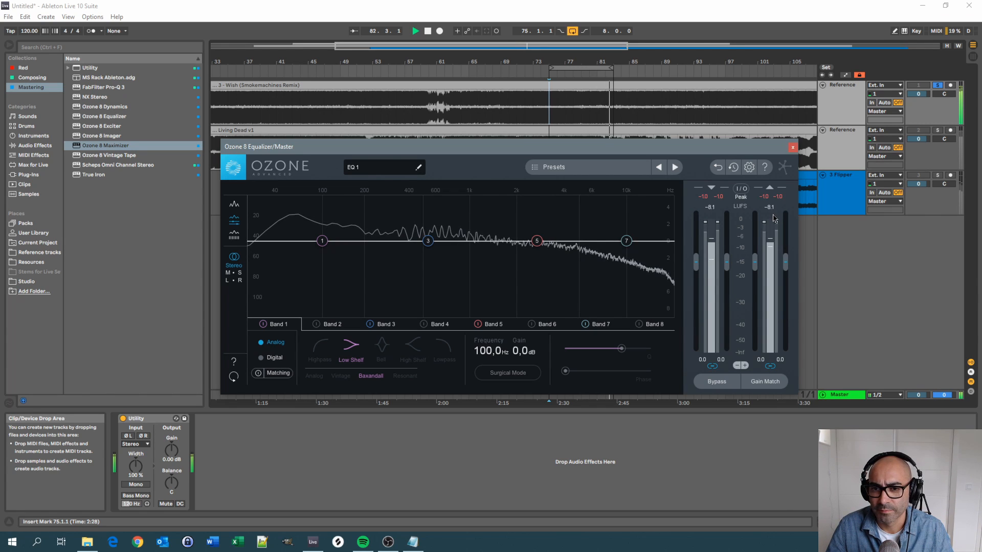
key(space)
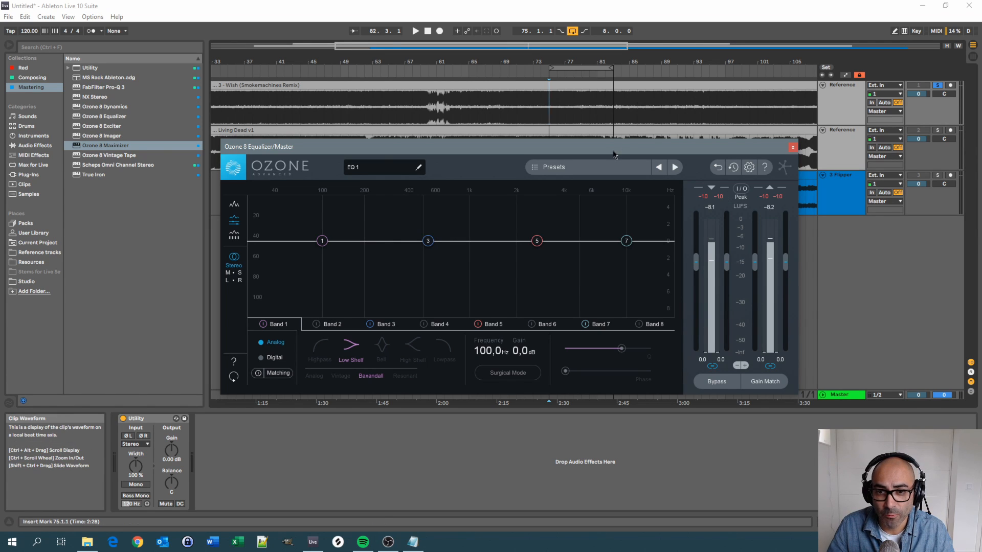
Solo the Living Dead v1 reference track, reset the output meter and play the loop to measure its loudness.
drag(613, 154, 621, 174)
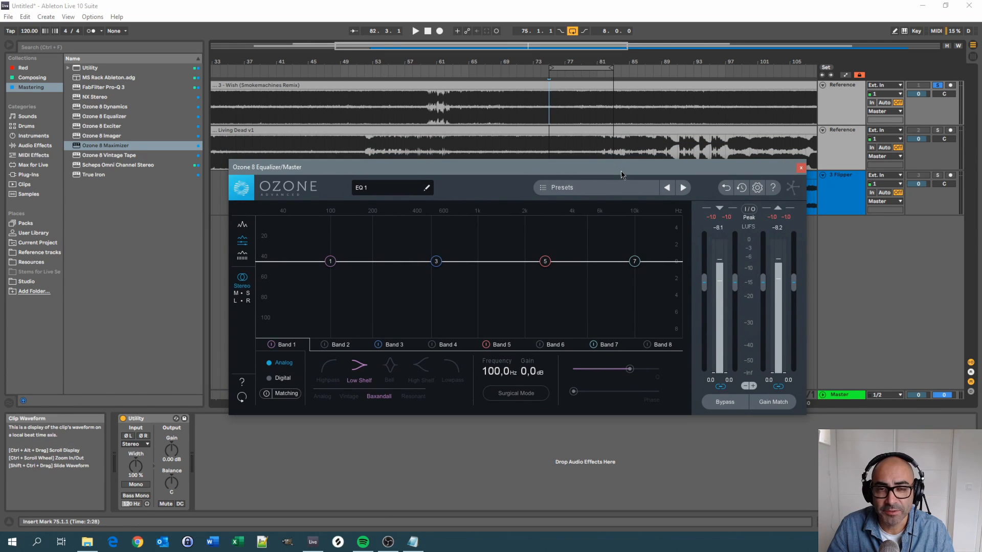
click(938, 131)
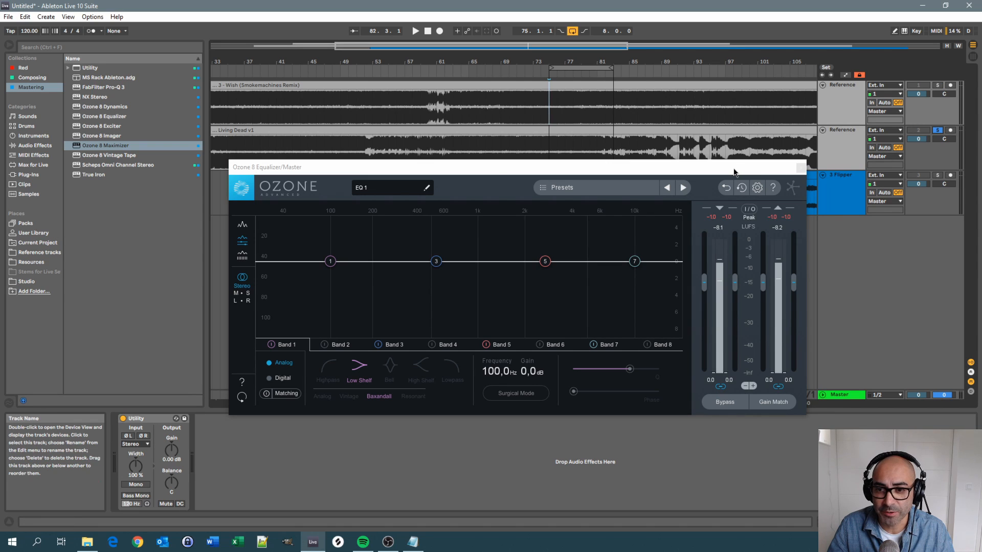
drag(734, 170, 744, 185)
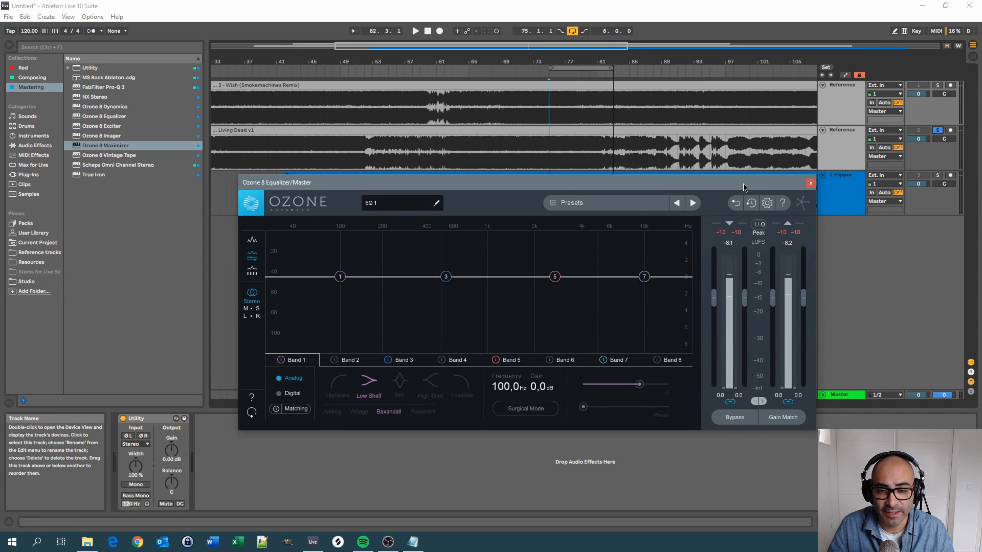
drag(707, 182, 710, 158)
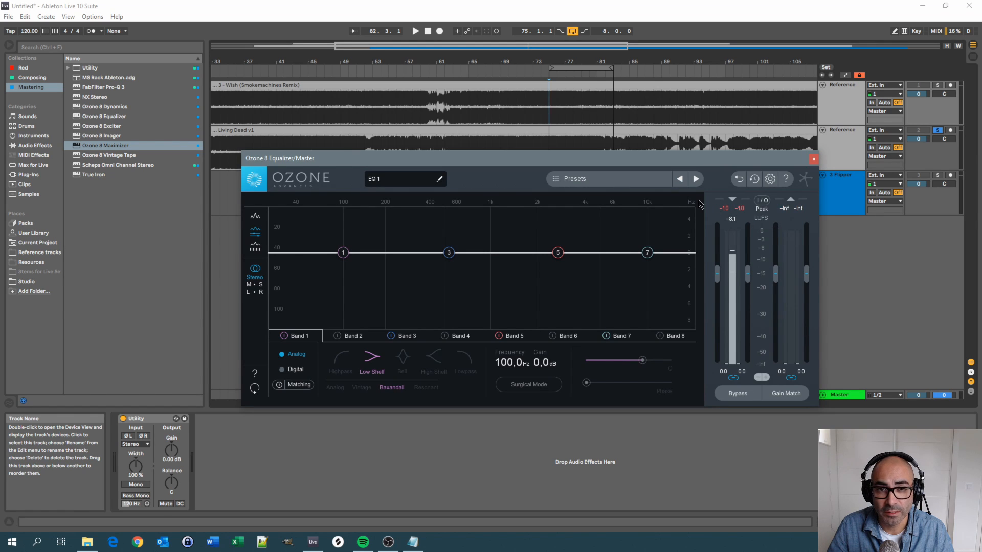
drag(673, 168, 672, 165)
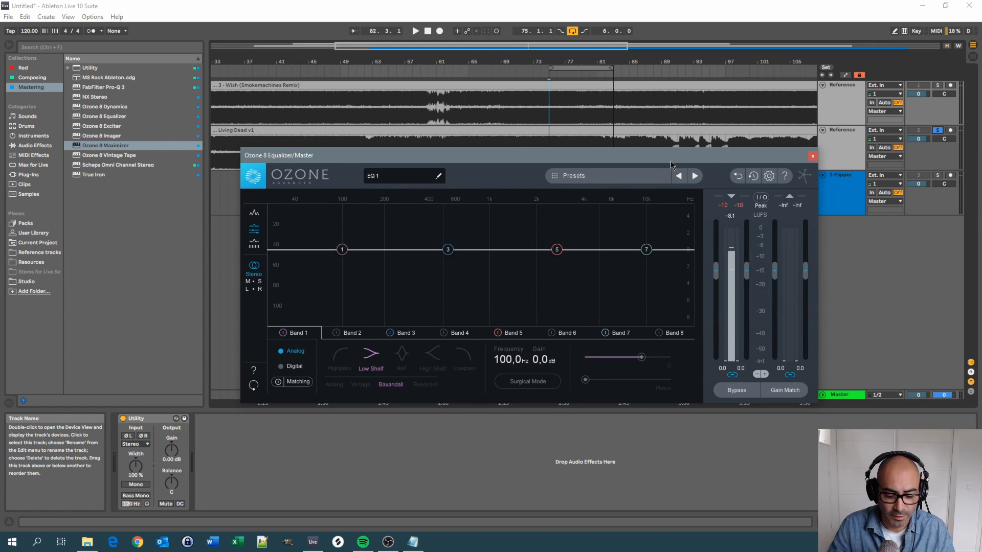
key(space)
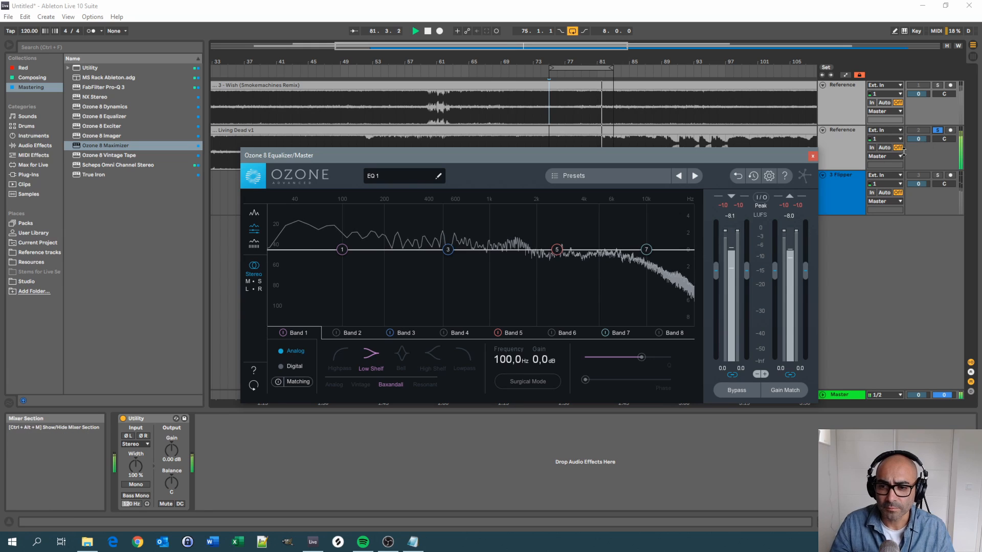
key(space)
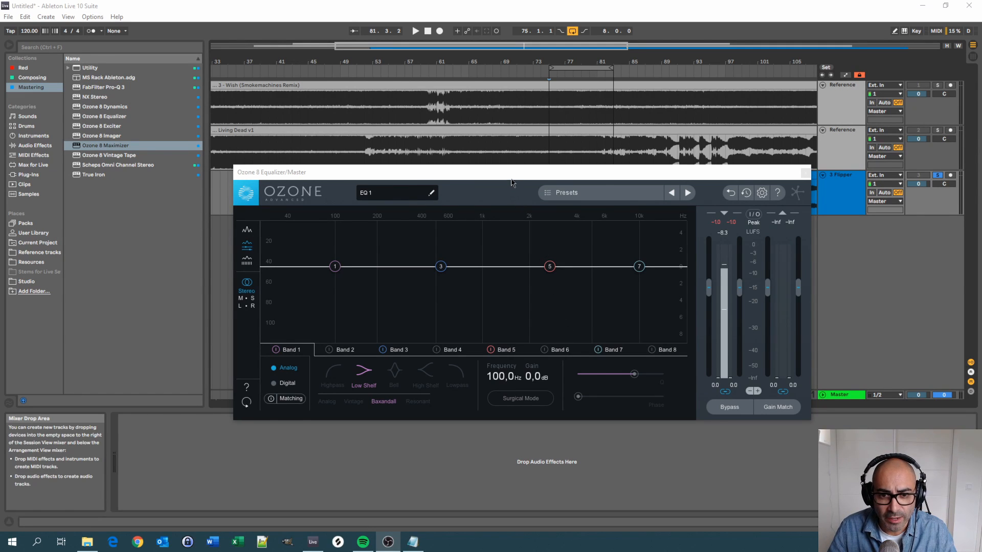
Play the soloed Flipper track from bar 75 to measure its loudness, and close the Ozone 8 Equalizer window.
drag(511, 177, 521, 245)
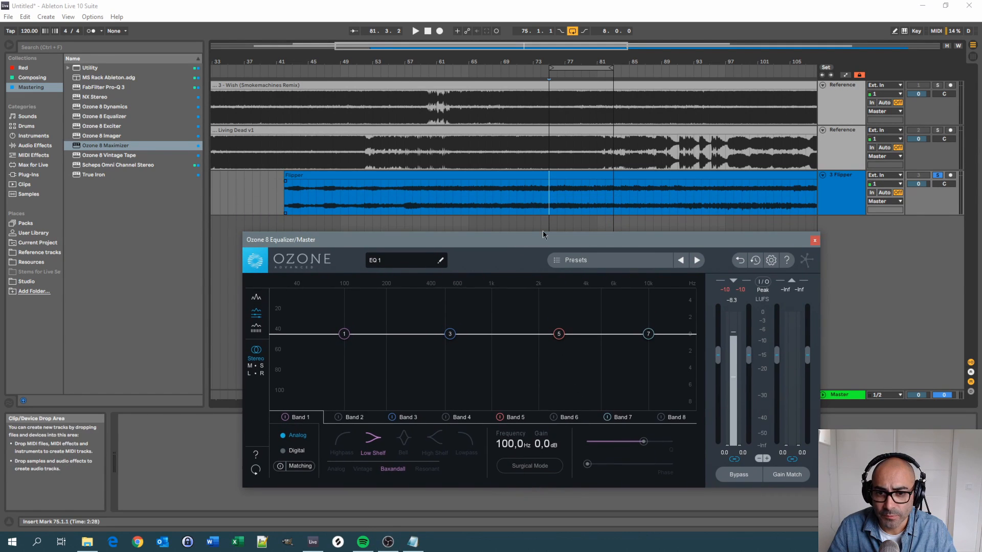
drag(535, 238, 523, 164)
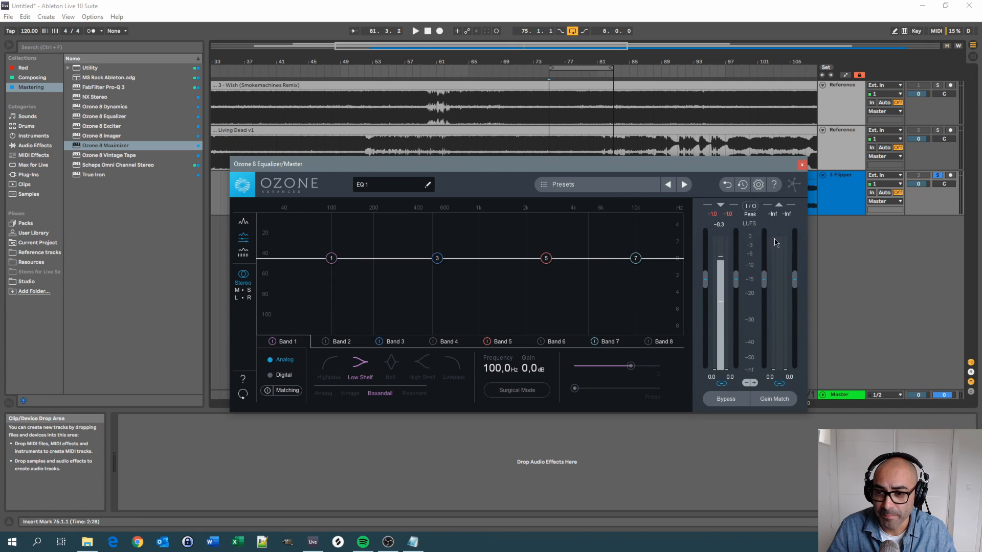
key(space)
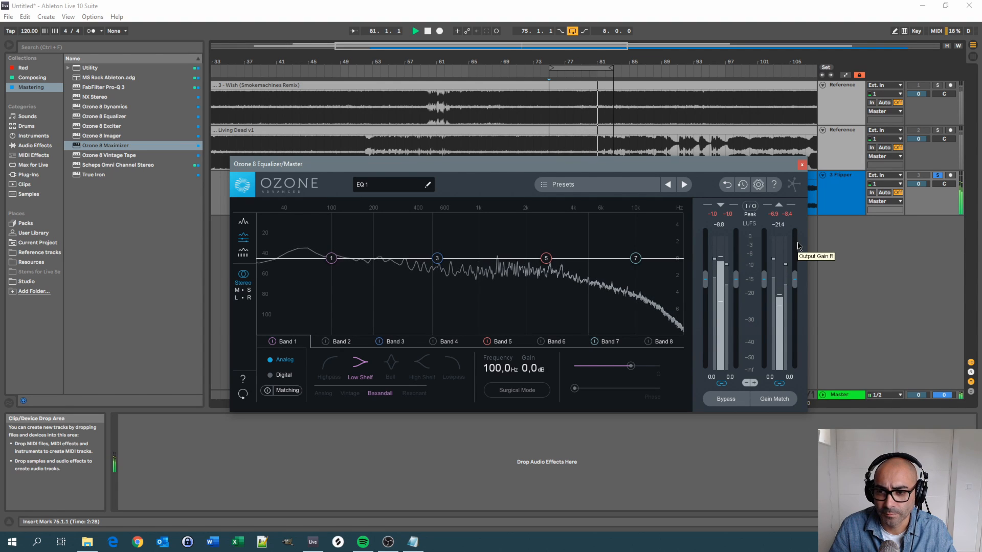
key(space)
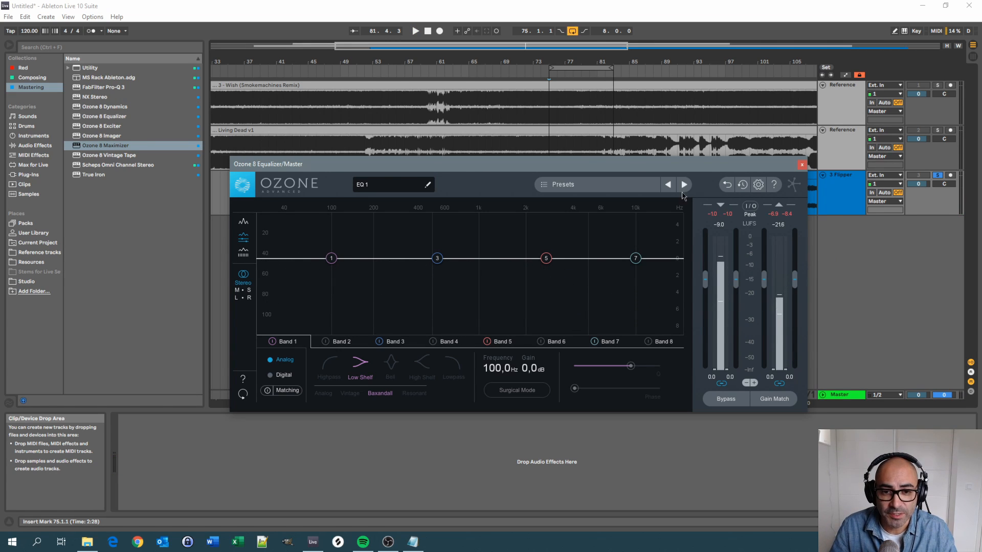
drag(468, 167, 469, 162)
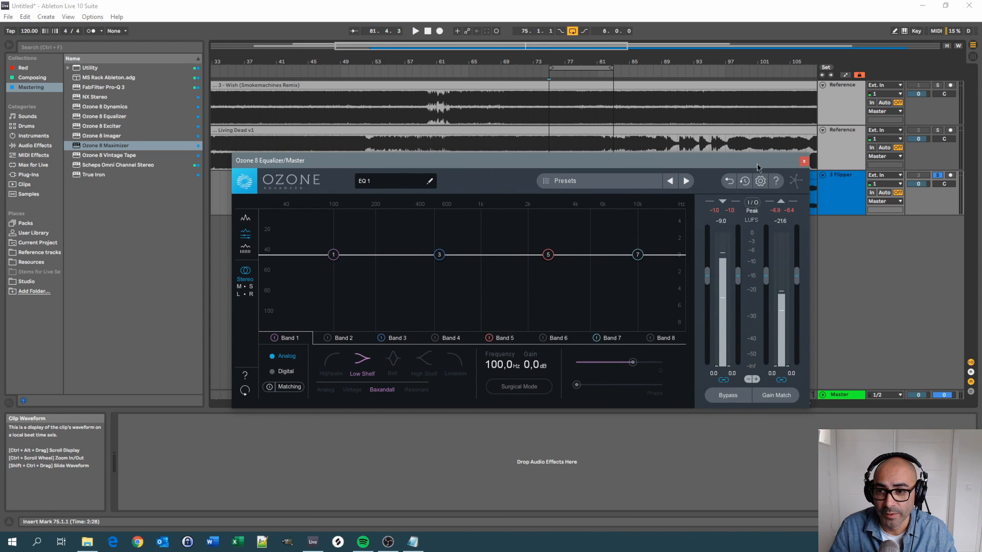
drag(757, 167, 732, 139)
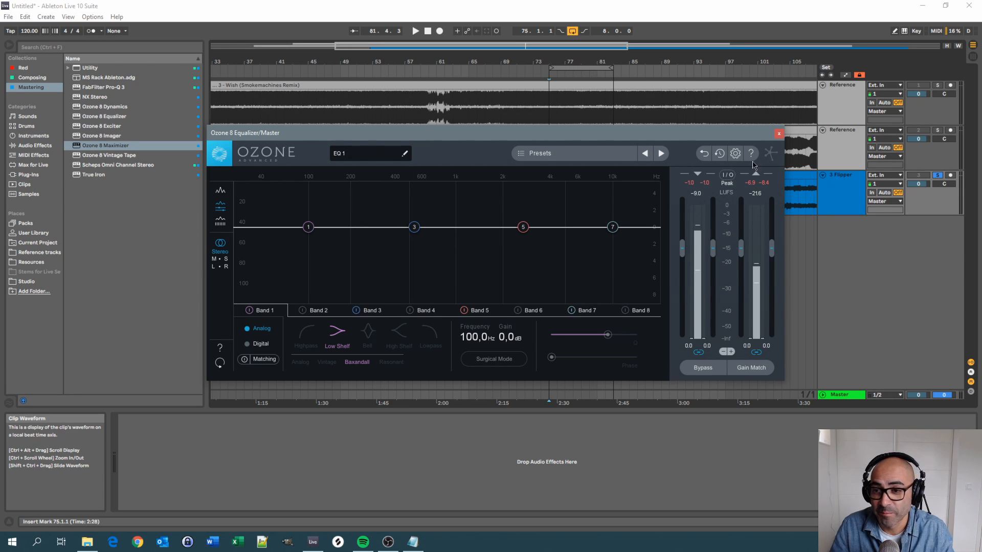
click(779, 134)
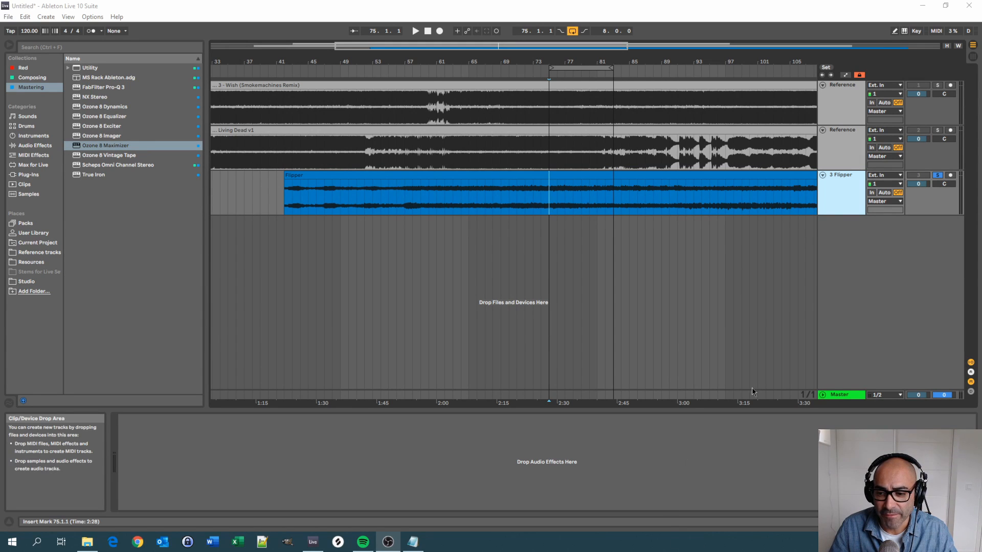
Examine the device chains of the Master, Flipper and Reference tracks, including the Ozone 8 Equalizer's meter on the Master.
click(835, 397)
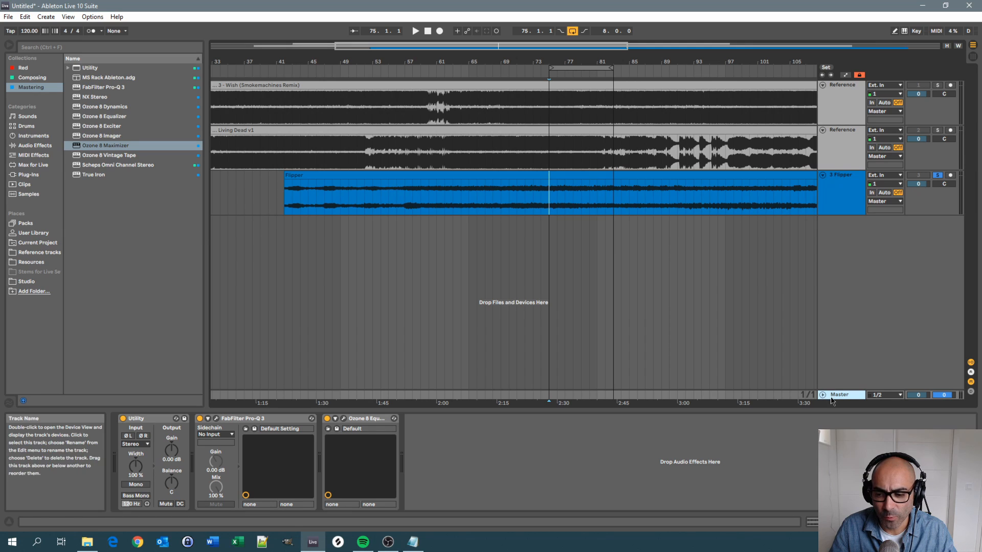
click(840, 180)
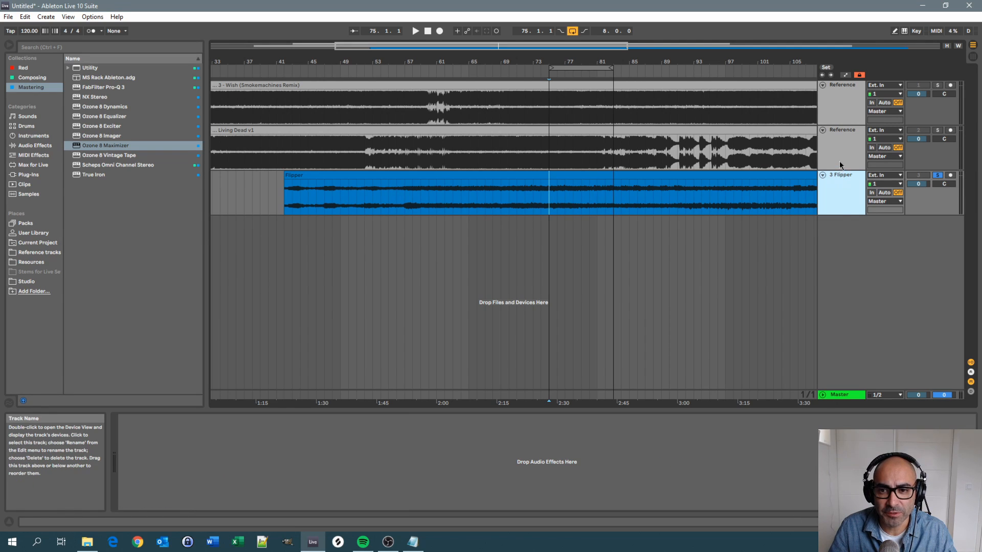
click(839, 161)
click(845, 119)
click(844, 146)
click(839, 195)
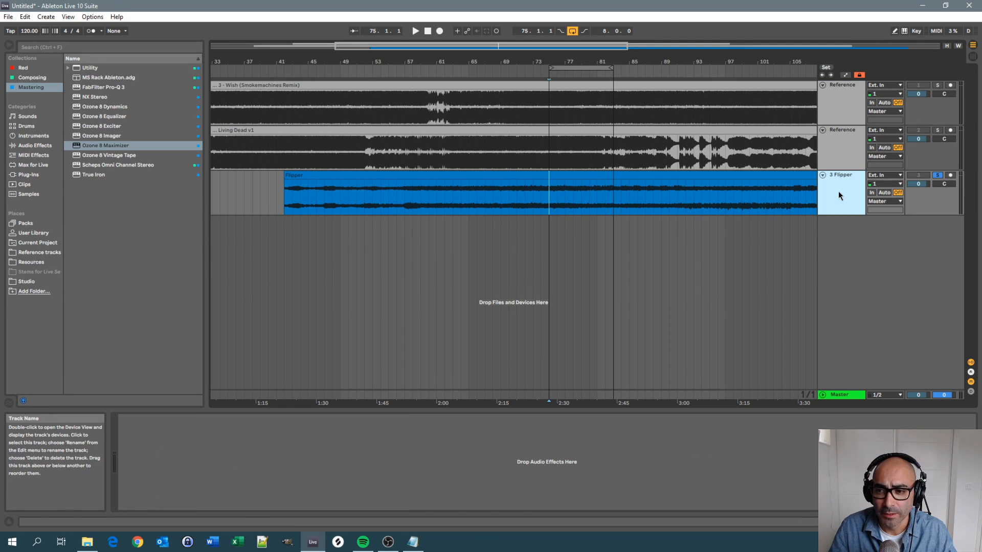
click(840, 395)
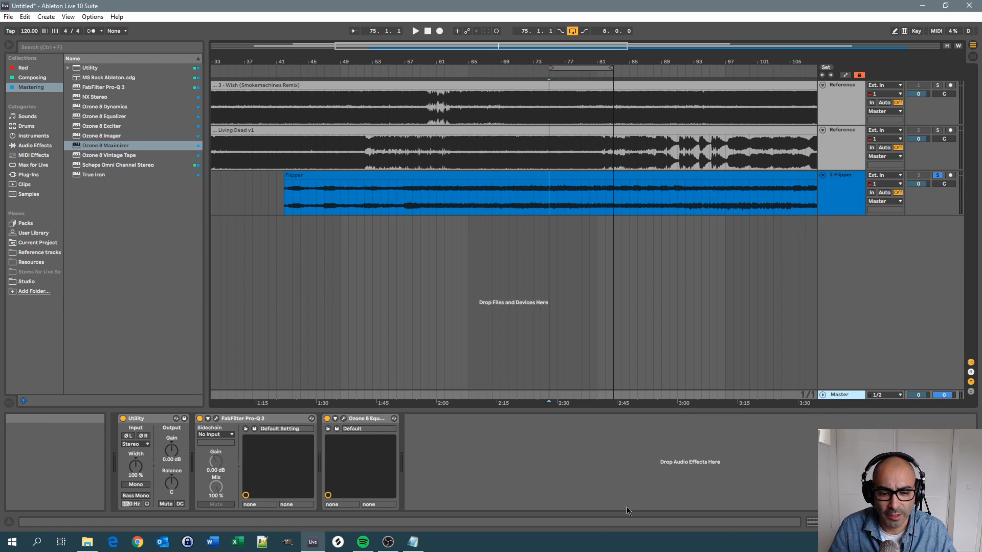
click(345, 419)
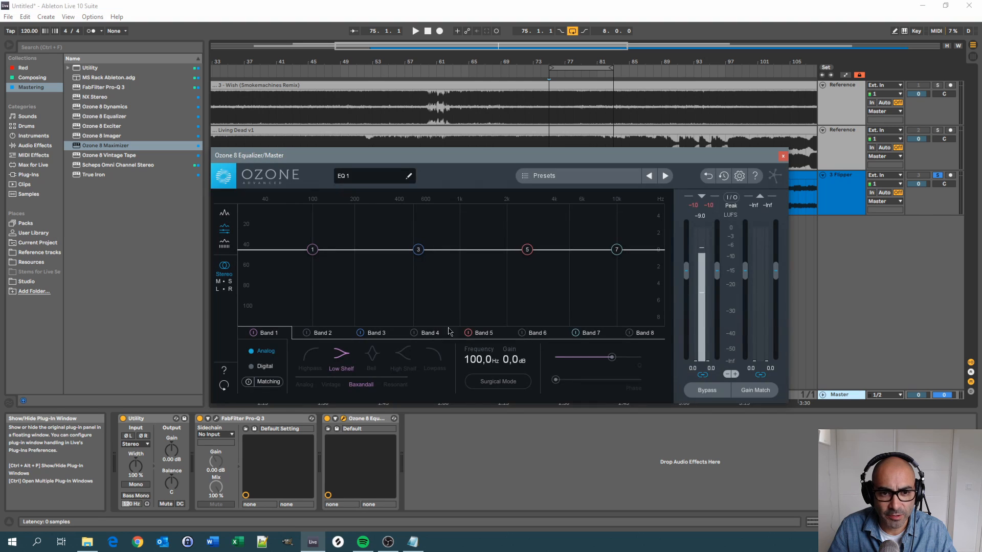
drag(476, 158, 477, 145)
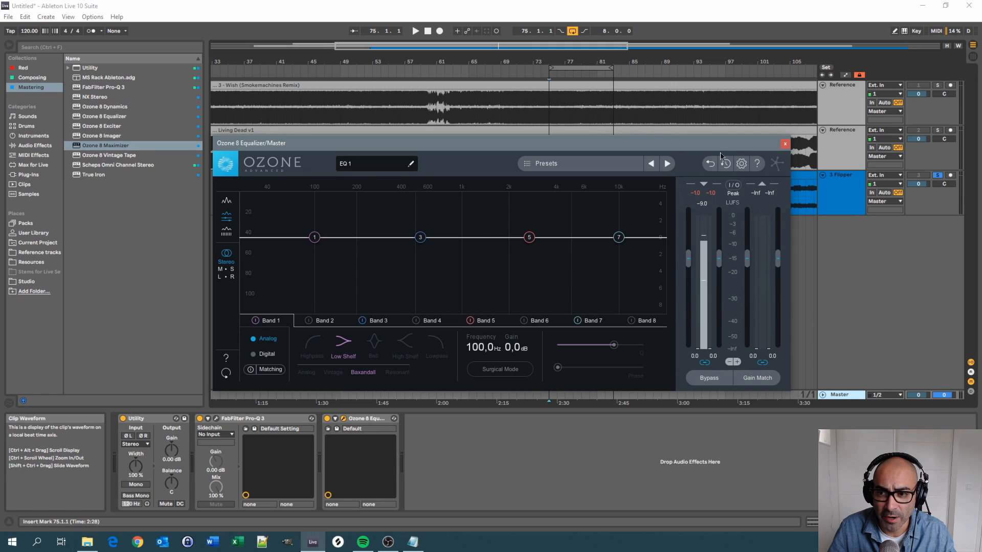
click(786, 145)
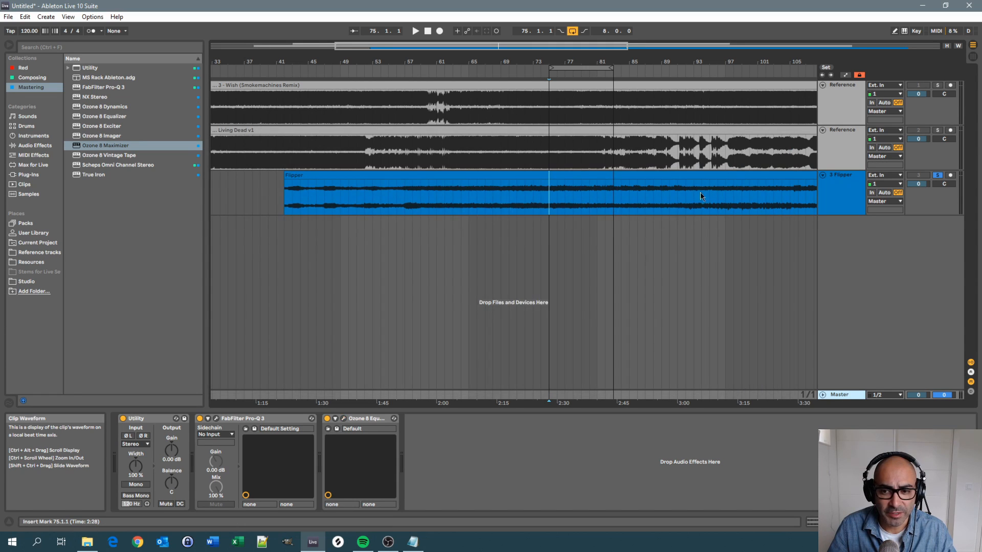
Add the Ozone 8 Maximizer to the Flipper track and place the insert mark at 75.1.1 on its clip.
click(833, 195)
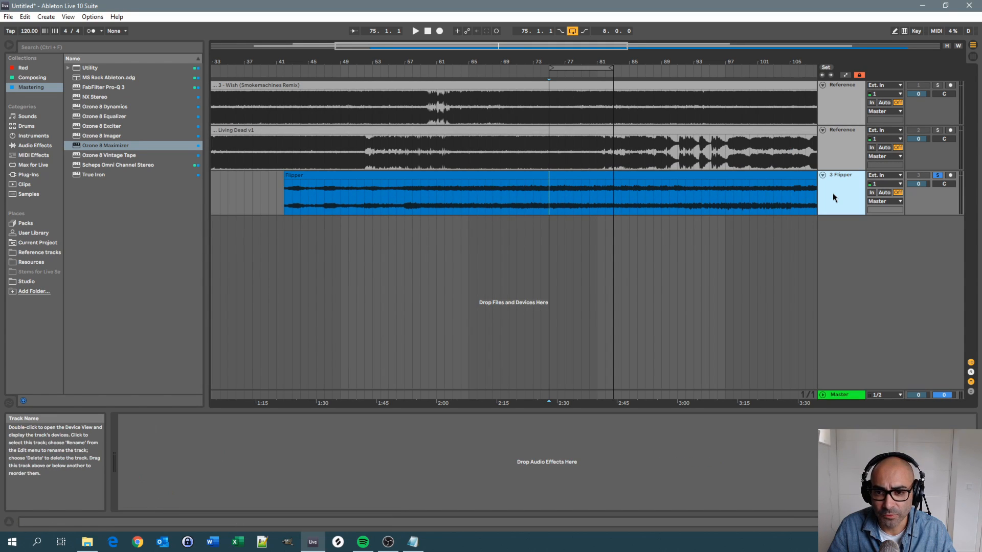
click(316, 453)
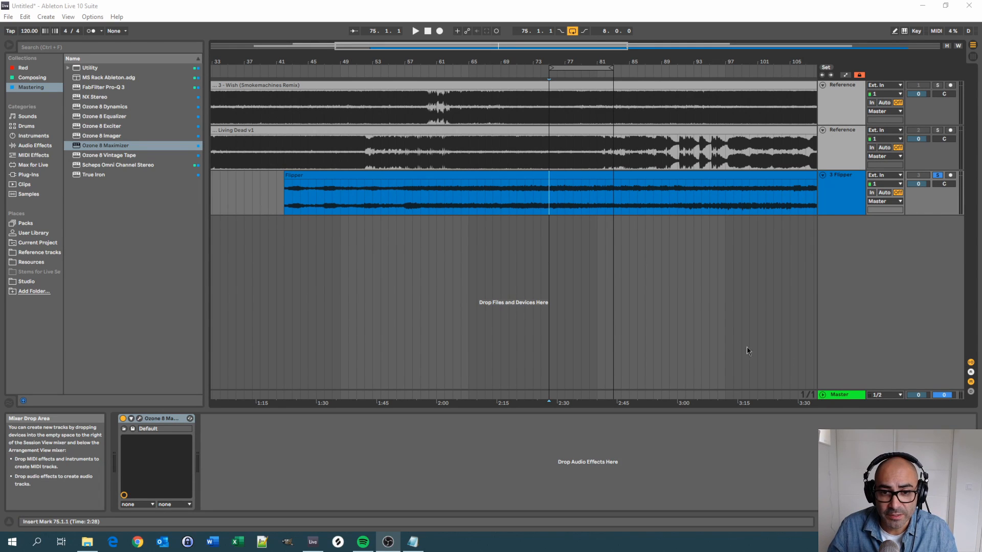
click(550, 201)
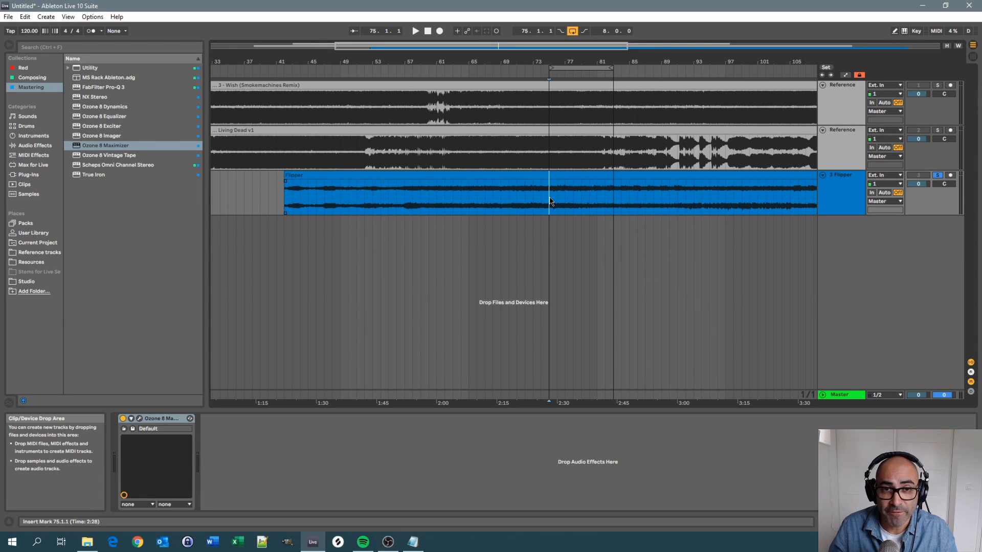
Check the devices on the two Reference tracks and return to the Flipper clip at bar 75.
click(549, 159)
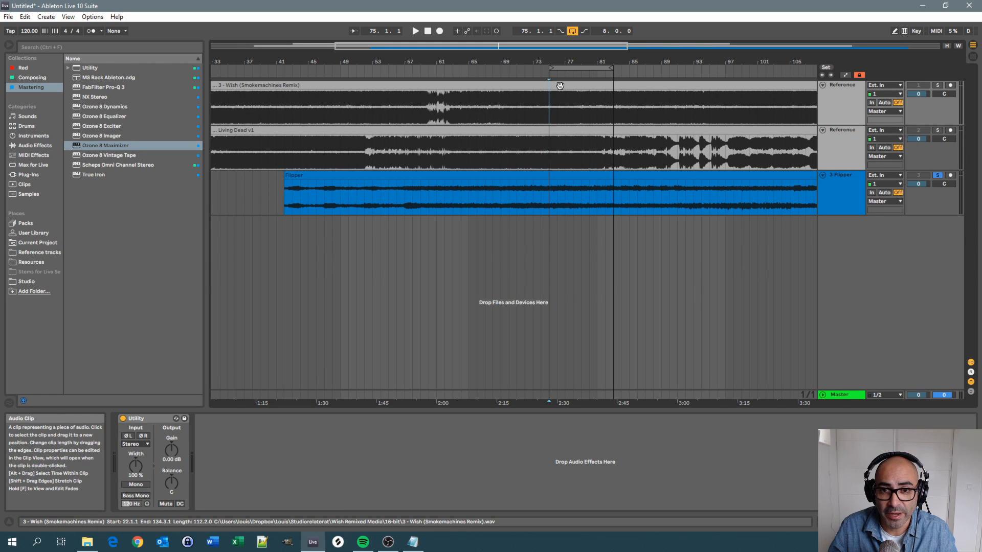
click(551, 155)
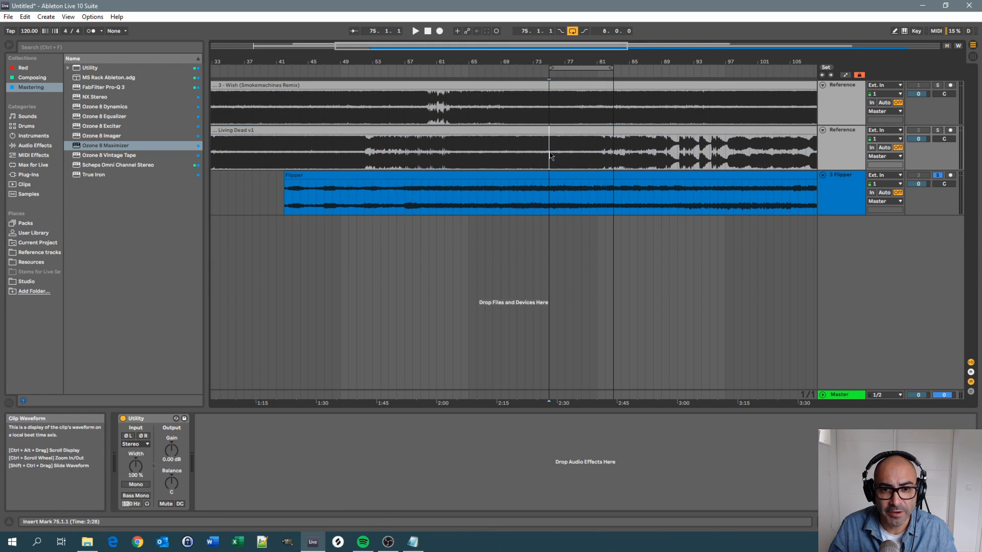
click(548, 192)
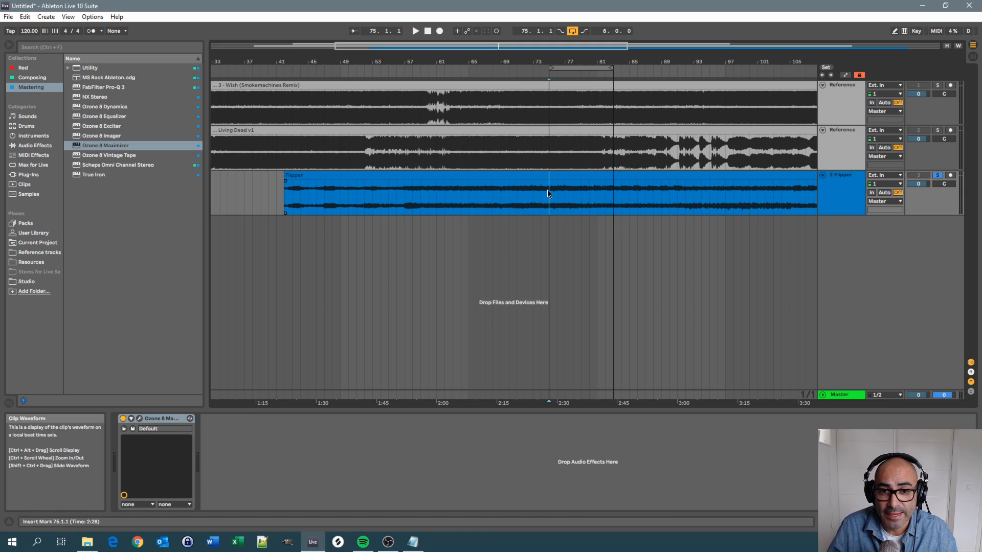
Play from bar 75 and compare the two Reference tracks by soloing them alternately.
click(549, 119)
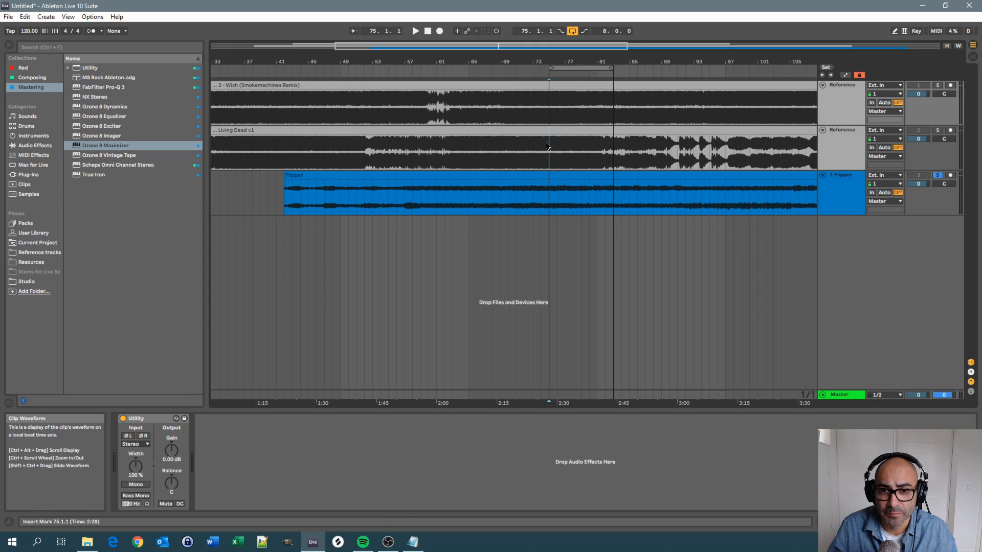
click(939, 86)
key(space)
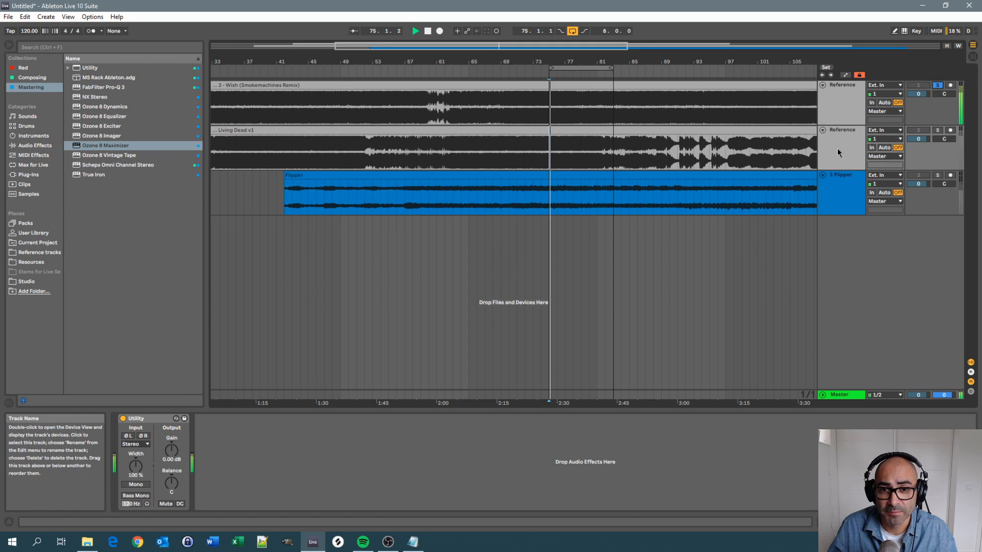
click(937, 131)
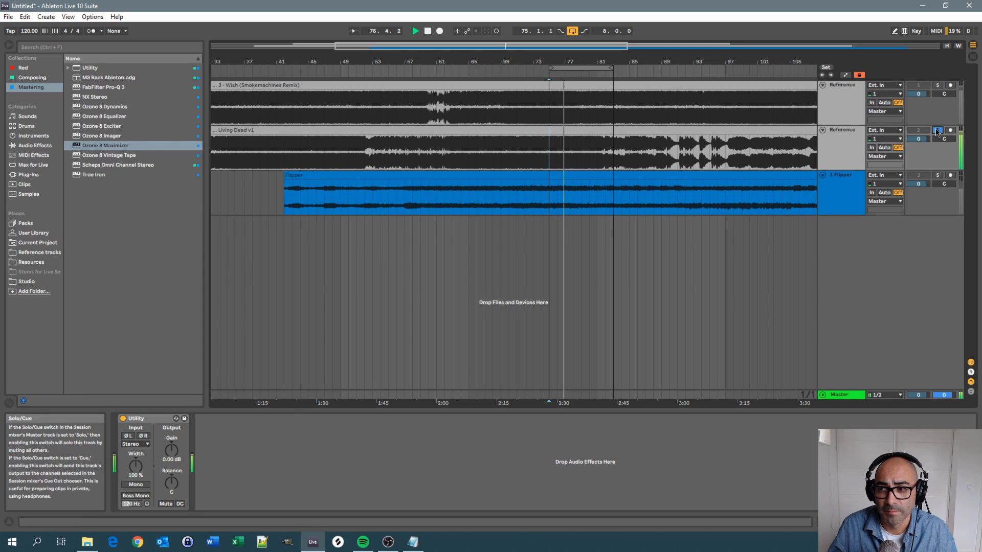
click(937, 86)
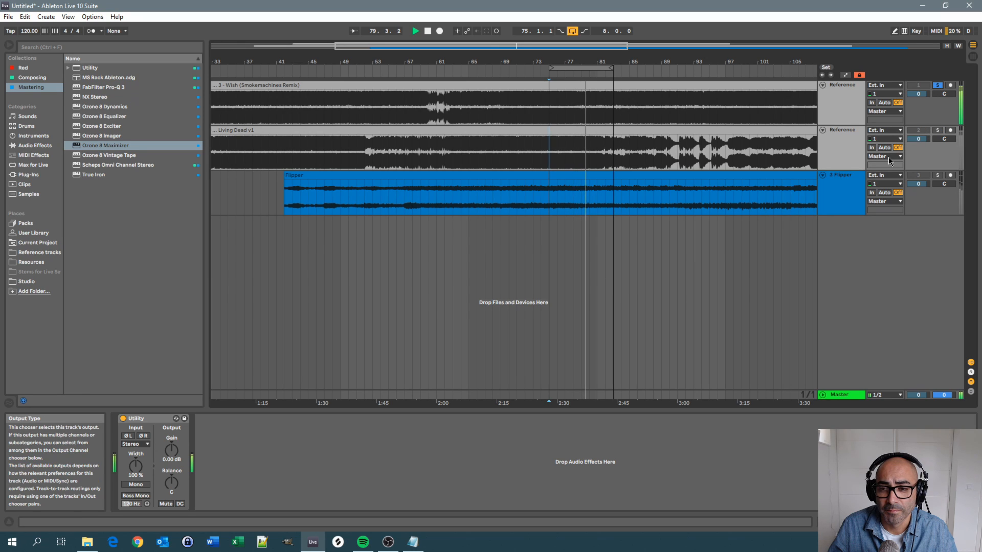
key(space)
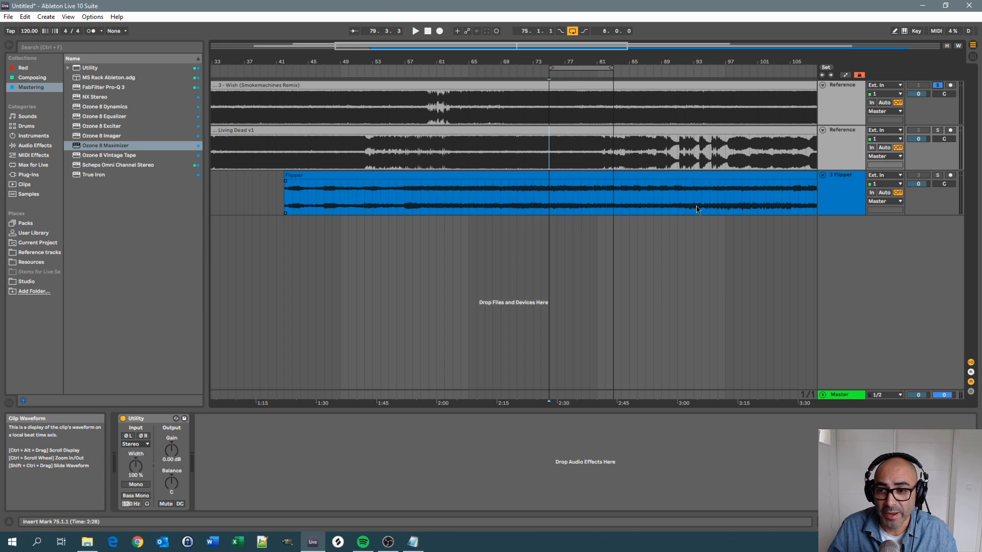
Add the Ozone 8 Maximizer to the Flipper track's empty device chain and move its window higher over the arrangement.
click(838, 193)
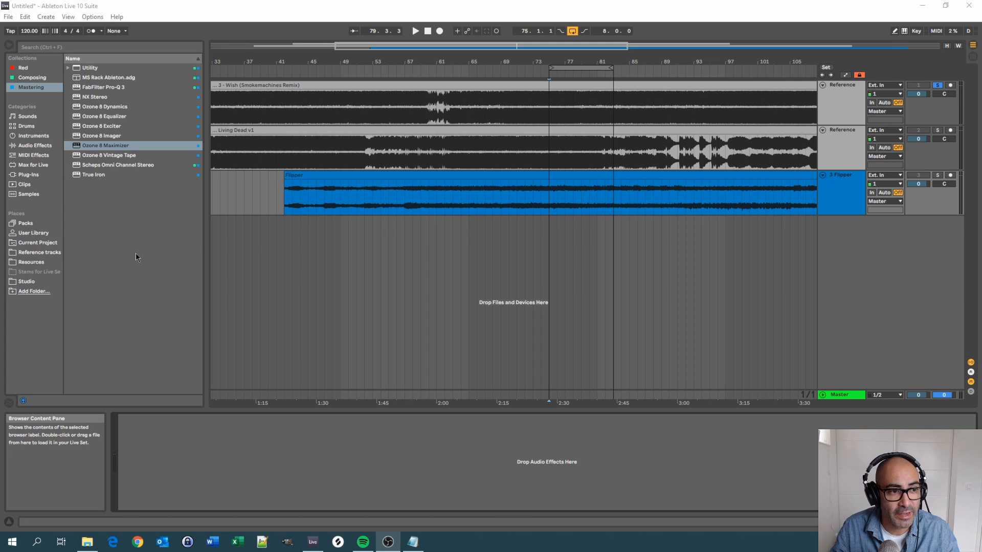
click(106, 148)
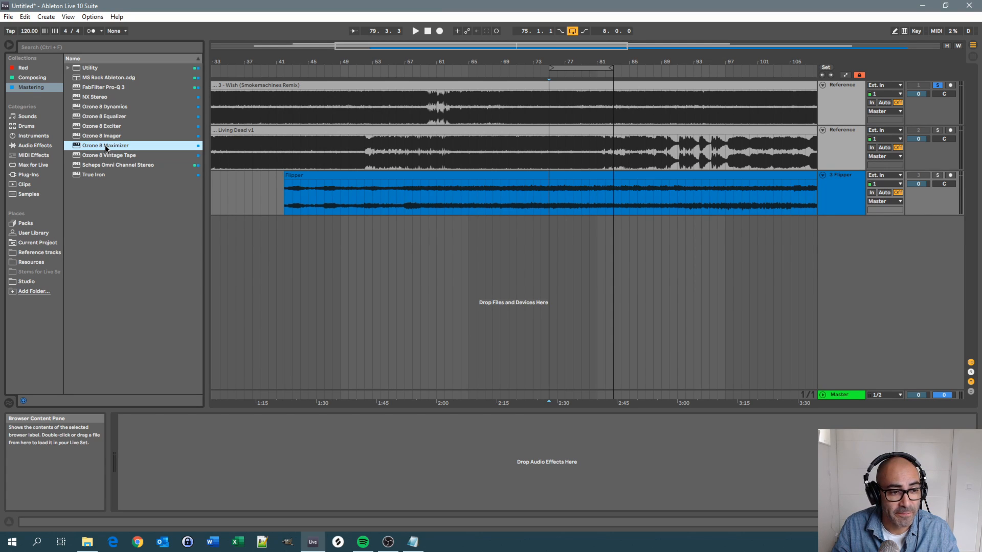
drag(106, 148, 224, 490)
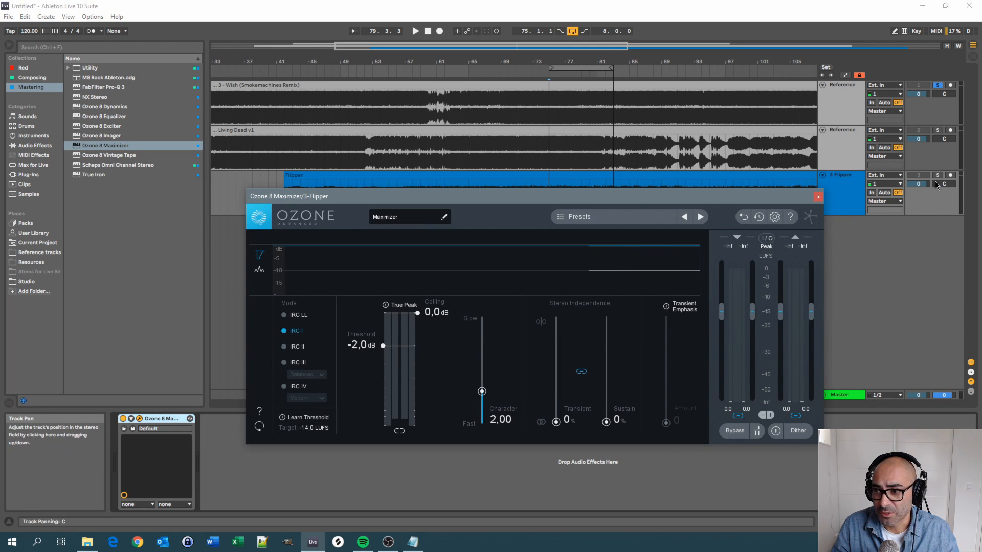
drag(545, 193, 555, 139)
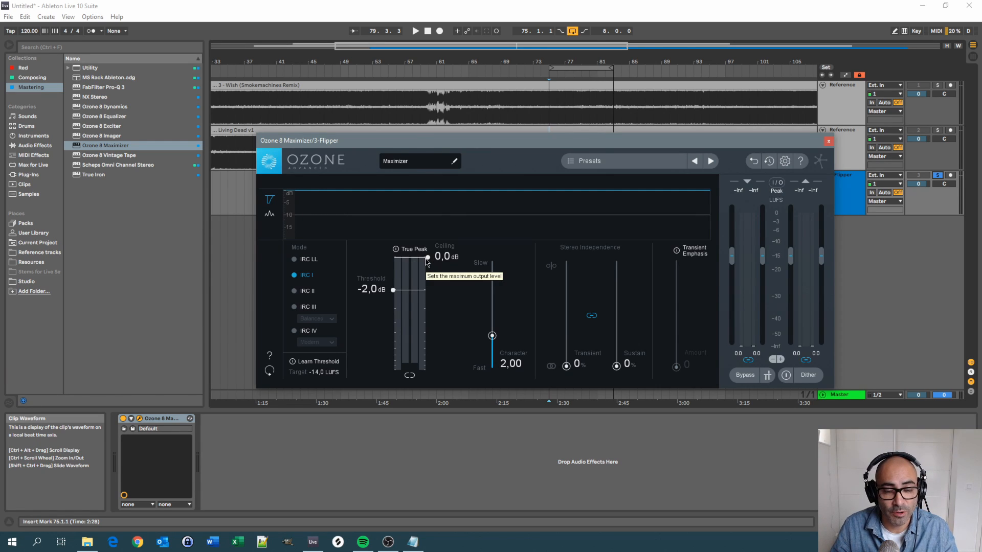
Set the Maximizer's ceiling to -1.0 dB, enable True Peak limiting and choose the IRC IV mode.
drag(428, 260, 433, 280)
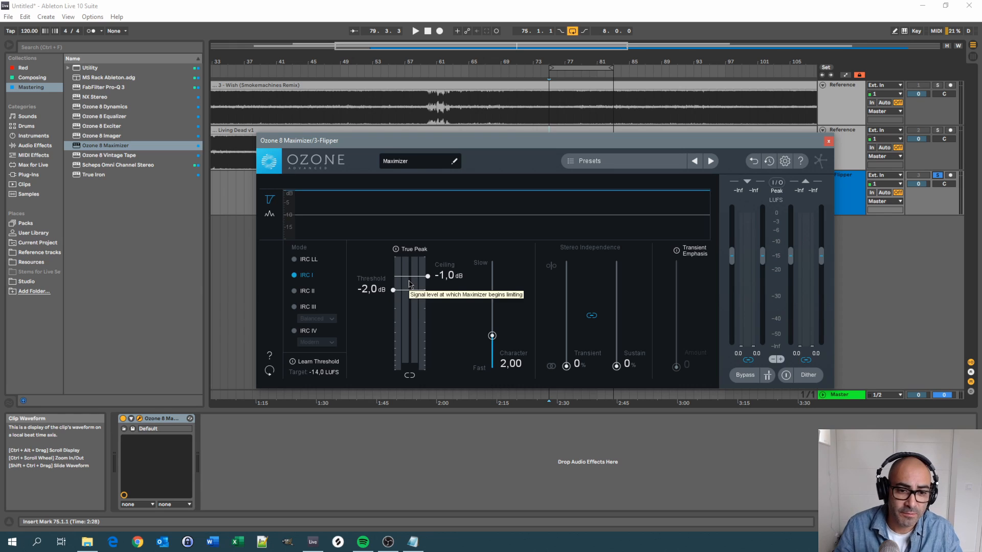
click(396, 250)
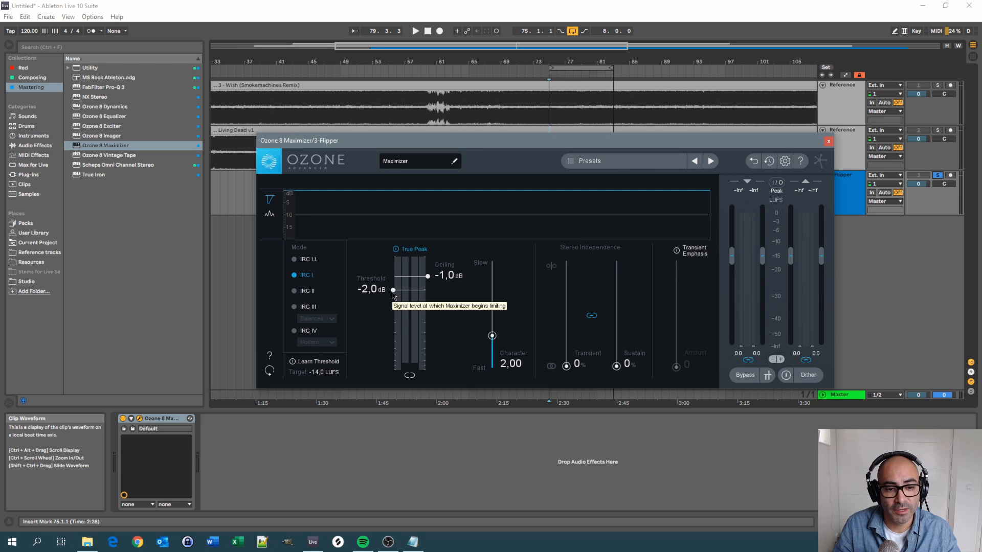
mouse_move(393, 295)
mouse_down()
mouse_move(392, 322)
mouse_move(393, 305)
mouse_up()
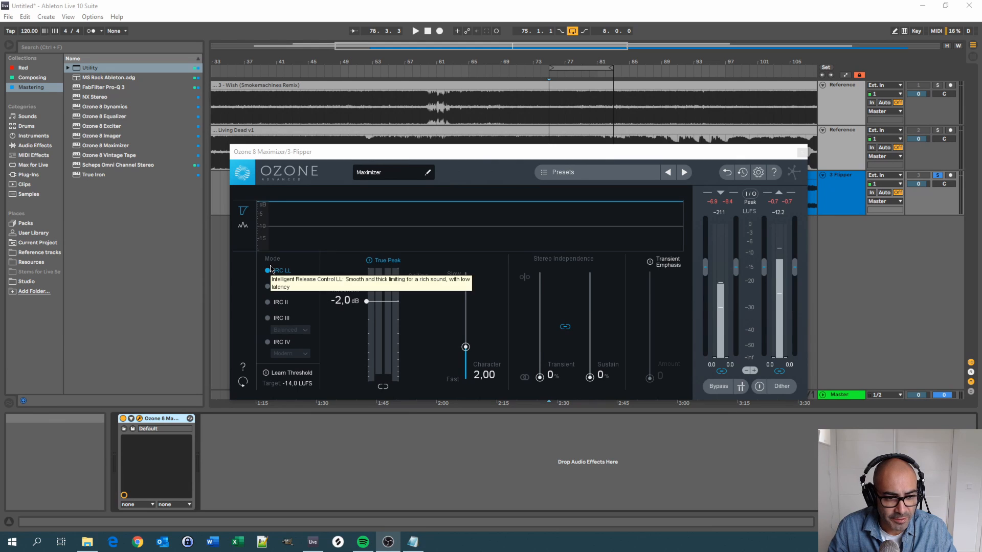
click(268, 345)
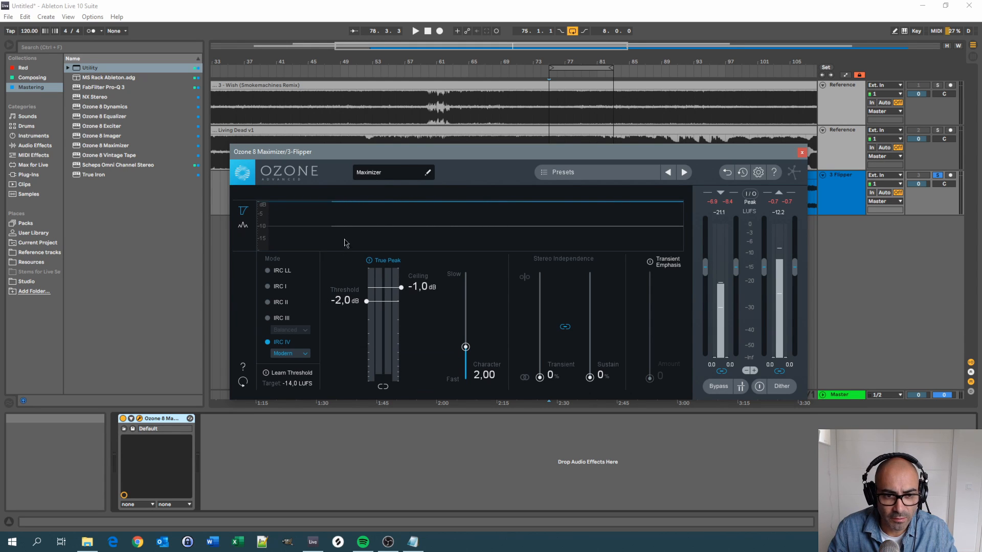
Try a Maximizer threshold of -14.6 dB while playing the Flipper track, and restore the threshold to -2.0 dB.
drag(393, 157, 356, 110)
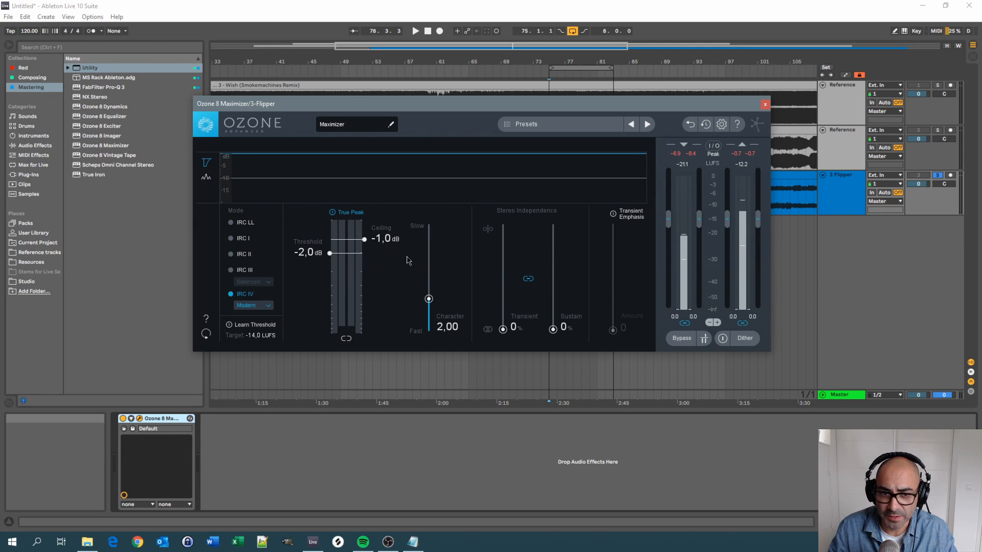
key(space)
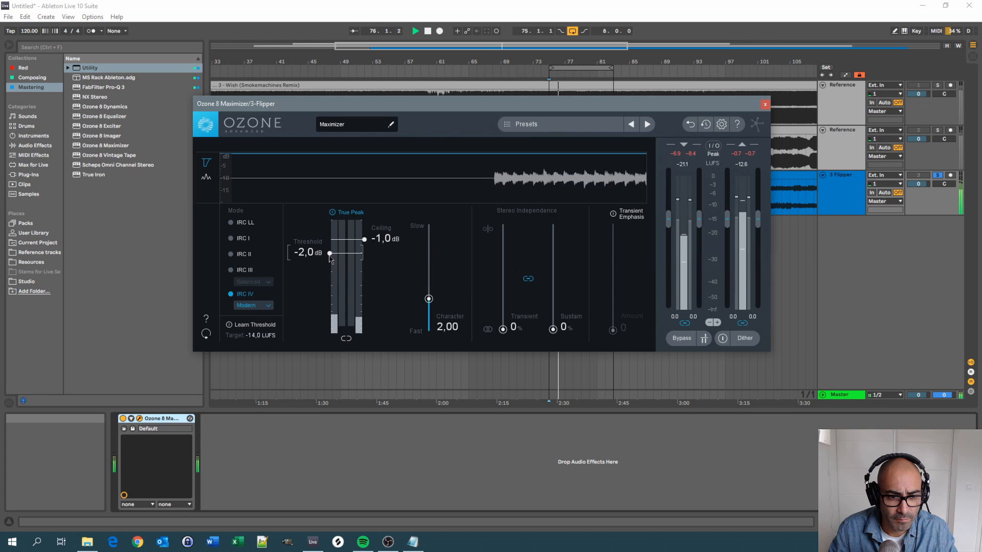
drag(330, 259, 318, 326)
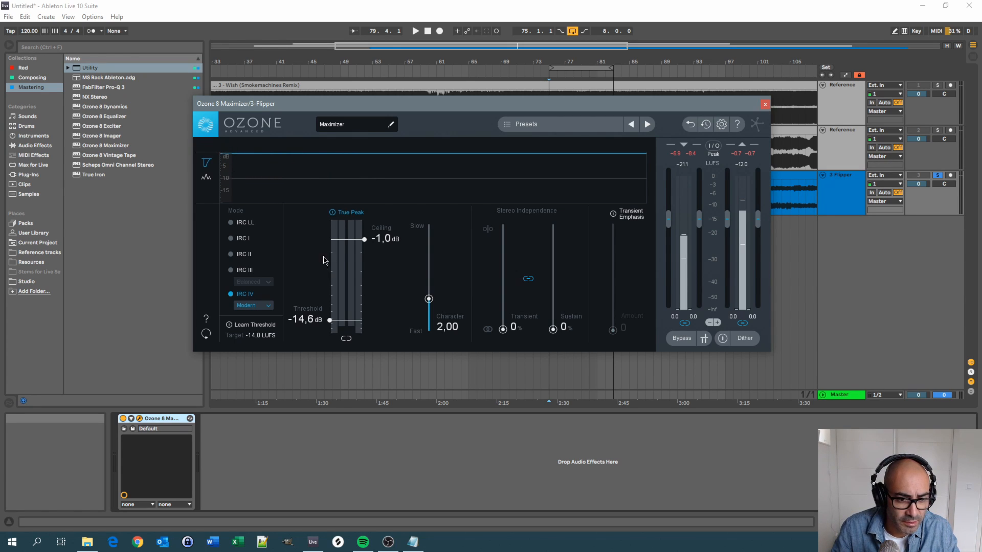
drag(330, 321, 330, 253)
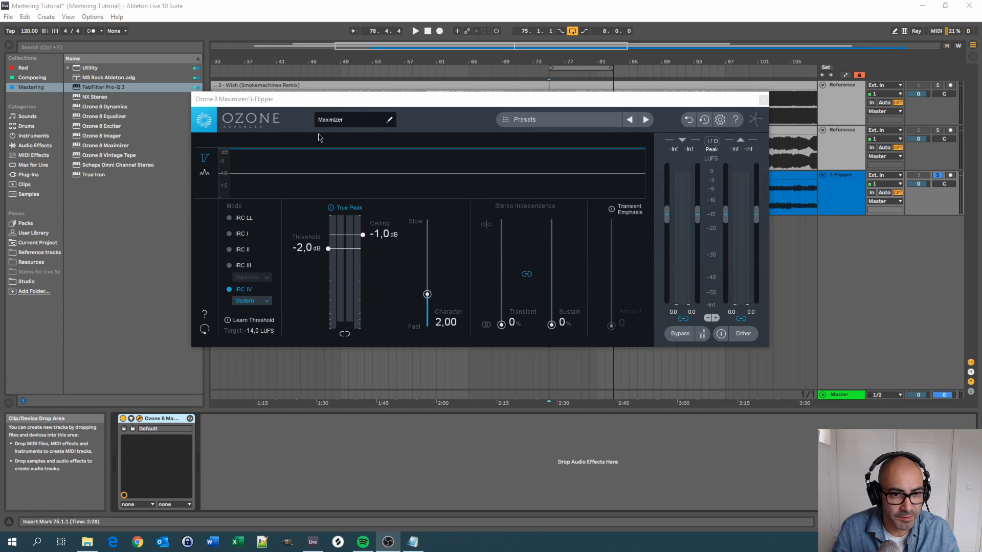
Insert a Utility before the Maximizer on the Flipper track and raise its gain to 6.11 dB during playback.
drag(314, 104, 504, 67)
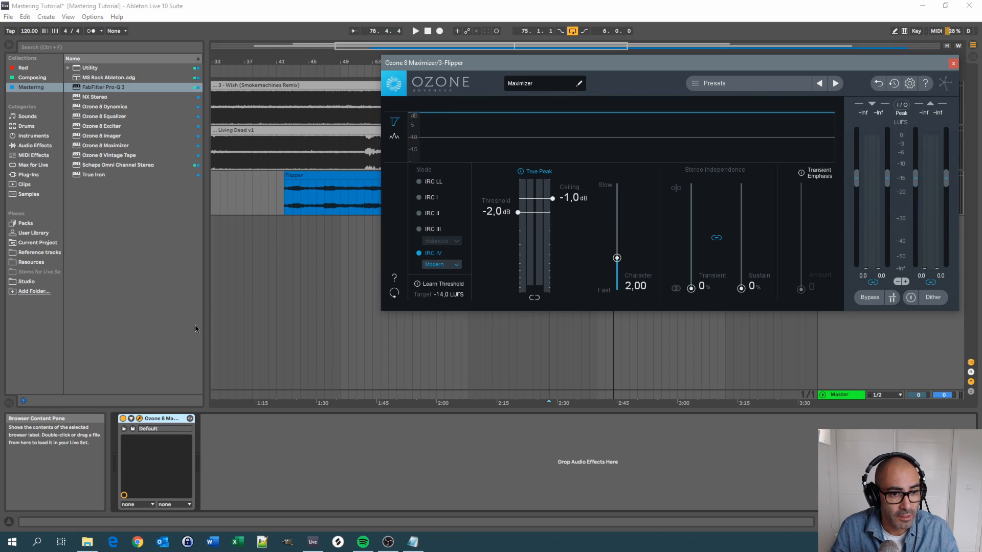
drag(459, 70, 470, 249)
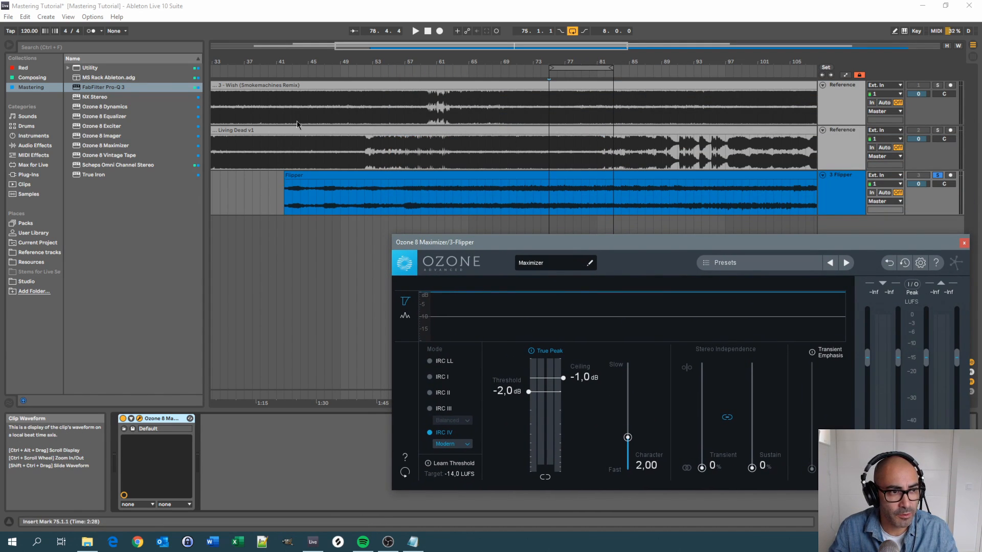
click(87, 70)
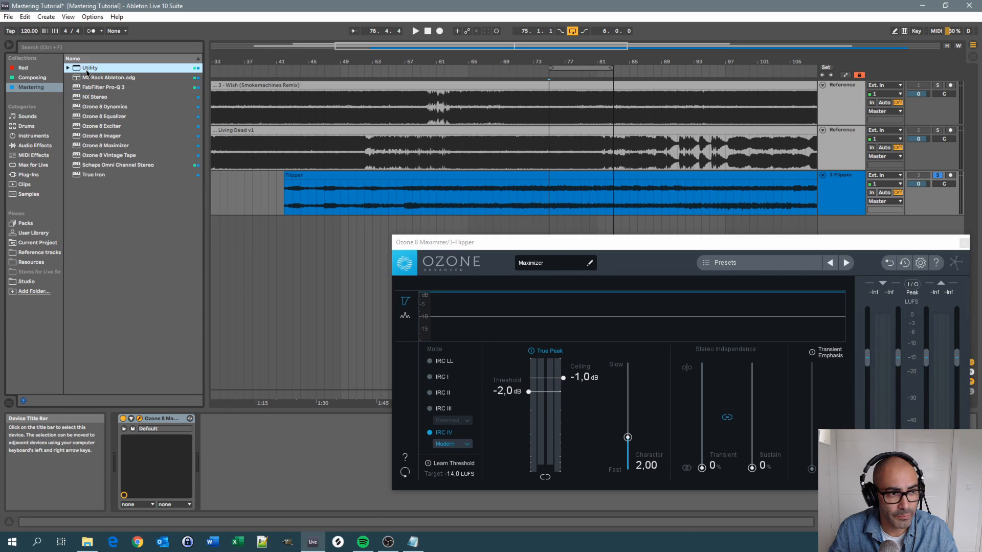
drag(89, 204, 119, 435)
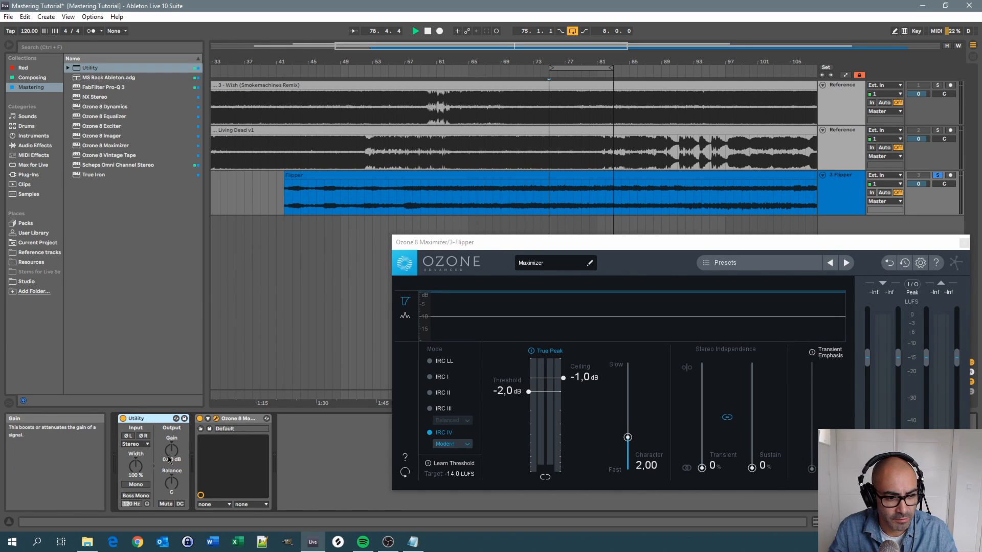
key(space)
drag(171, 450, 171, 420)
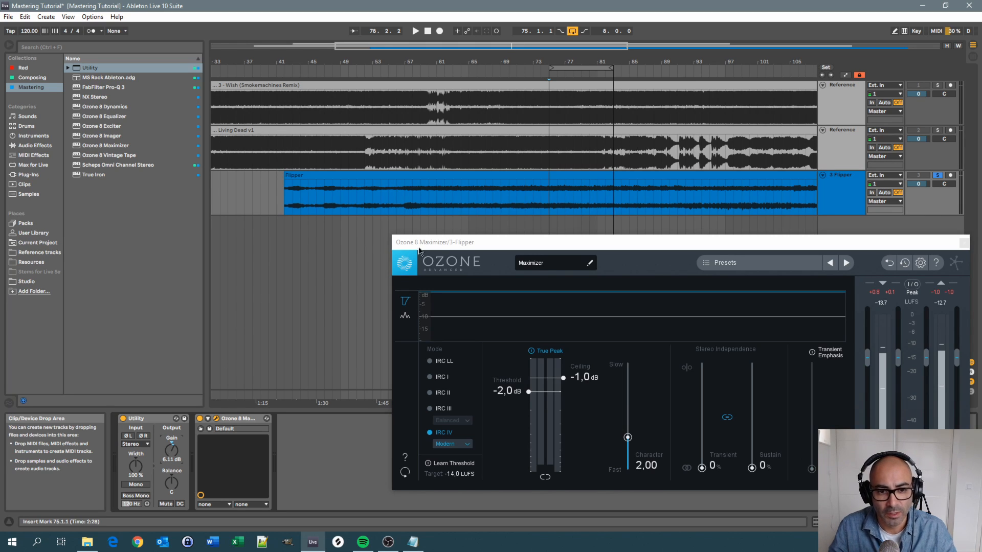
Play the Flipper track to check its input and output levels in the Maximizer, and close the plug-in window.
drag(445, 248, 443, 238)
key(space)
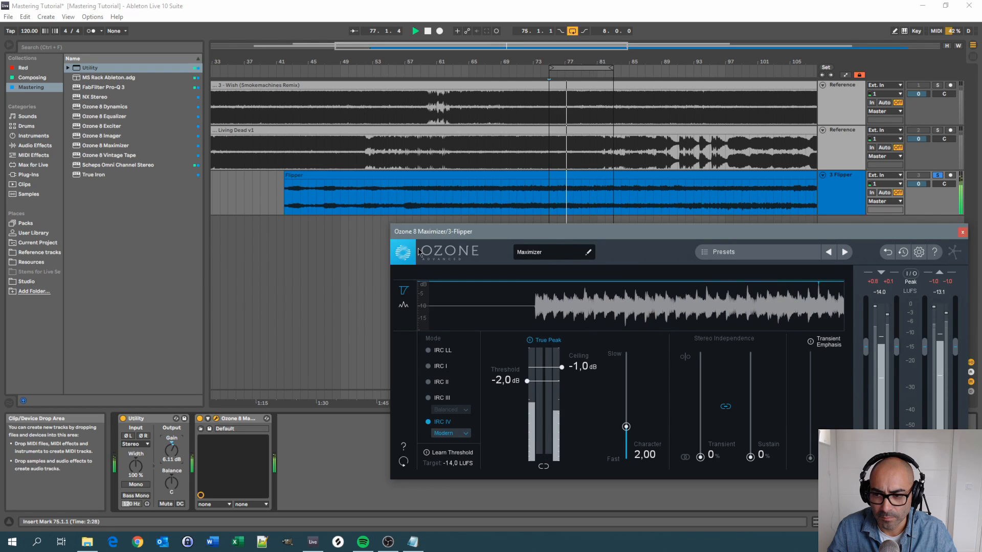
key(space)
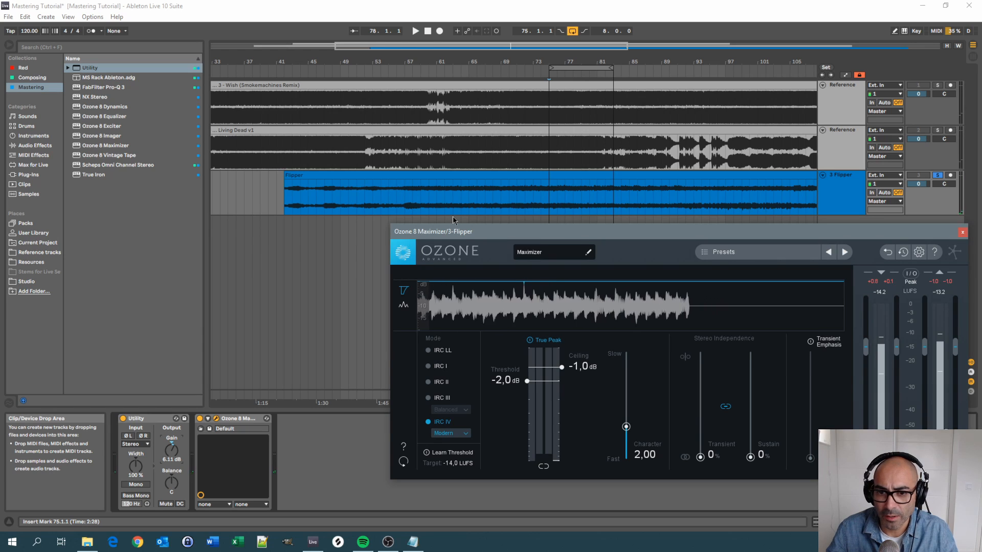
drag(464, 236, 320, 151)
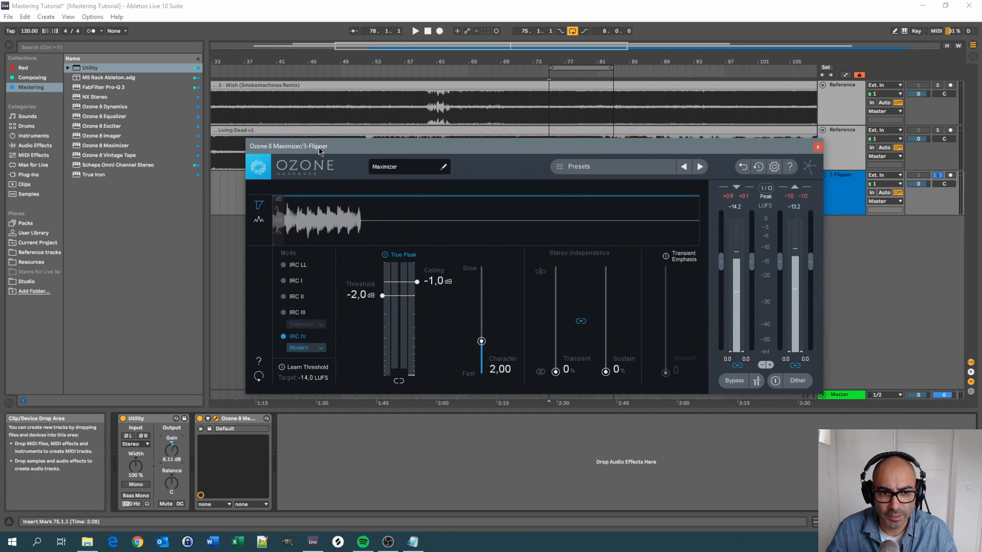
click(818, 147)
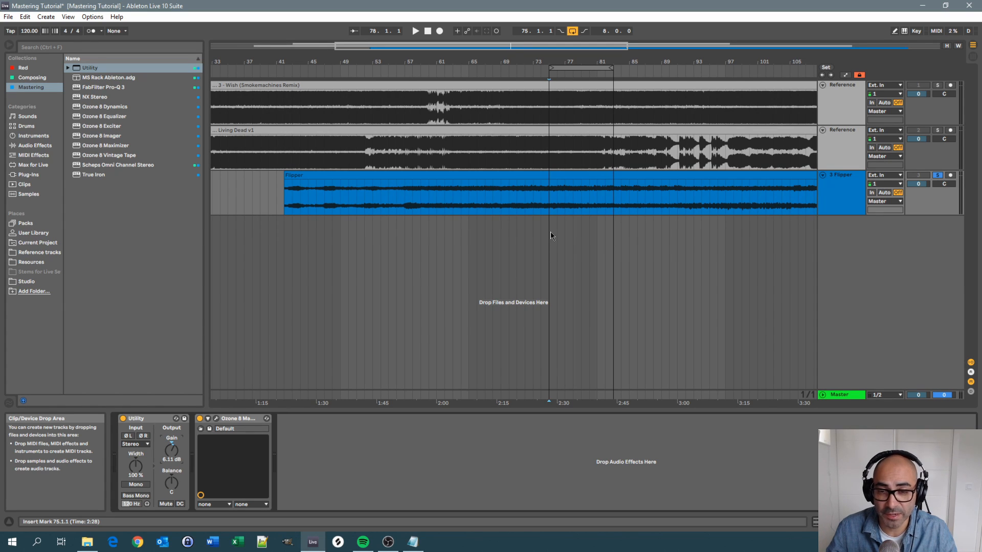
Examine the device chains of the Flipper track and both Reference tracks, comparing their Utility gain settings.
click(845, 155)
click(843, 192)
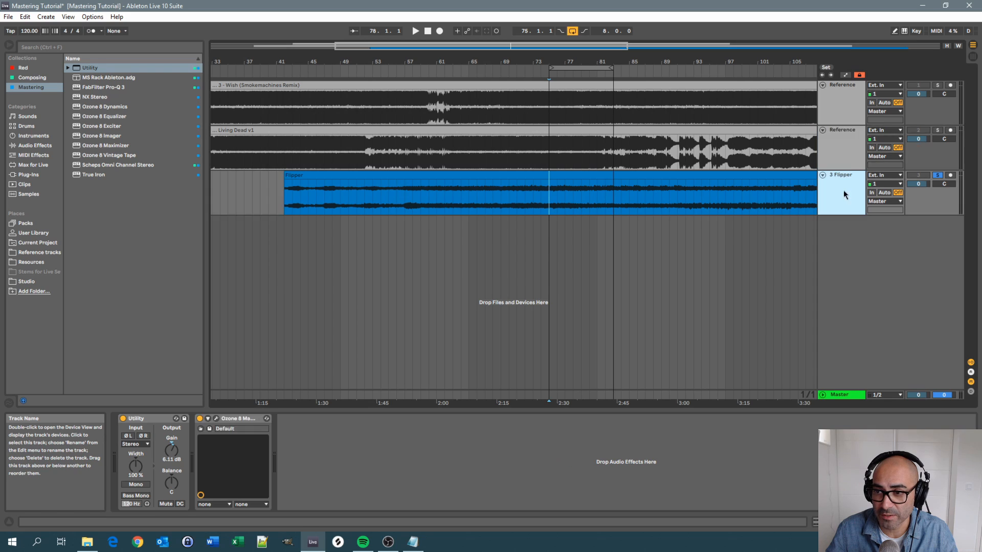
click(847, 155)
click(842, 190)
click(839, 159)
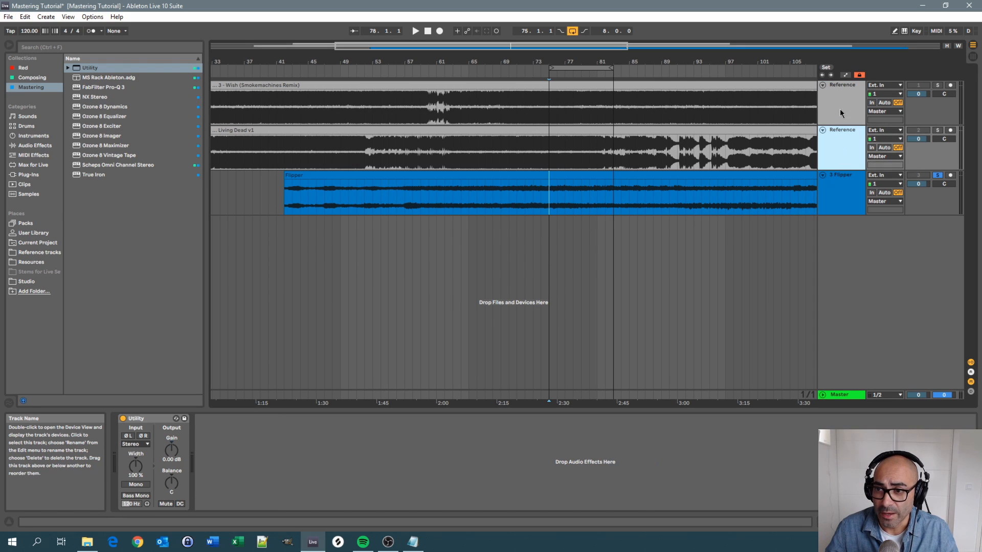
click(841, 113)
click(839, 153)
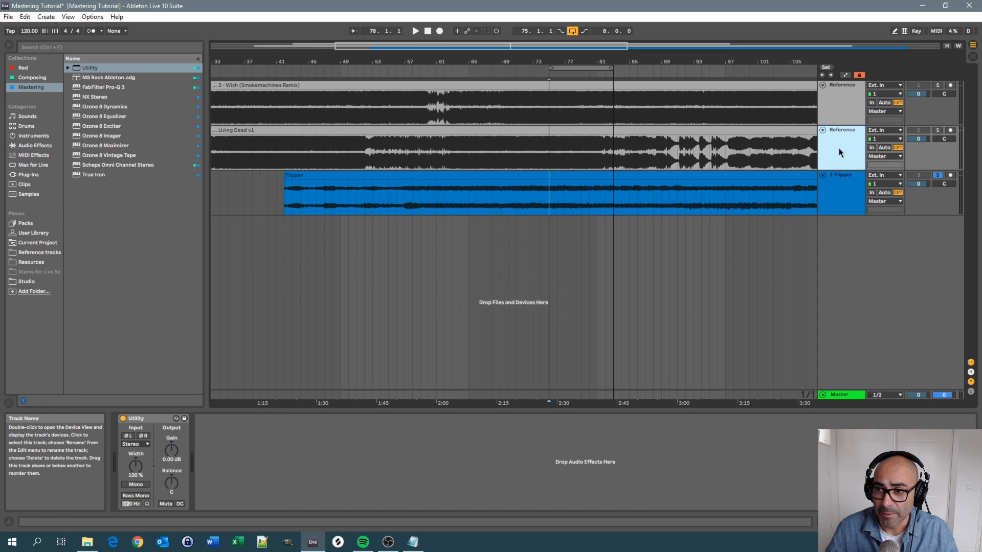
Play from bar 75, soloing the Reference tracks and the Flipper track in turn to compare their loudness.
click(937, 131)
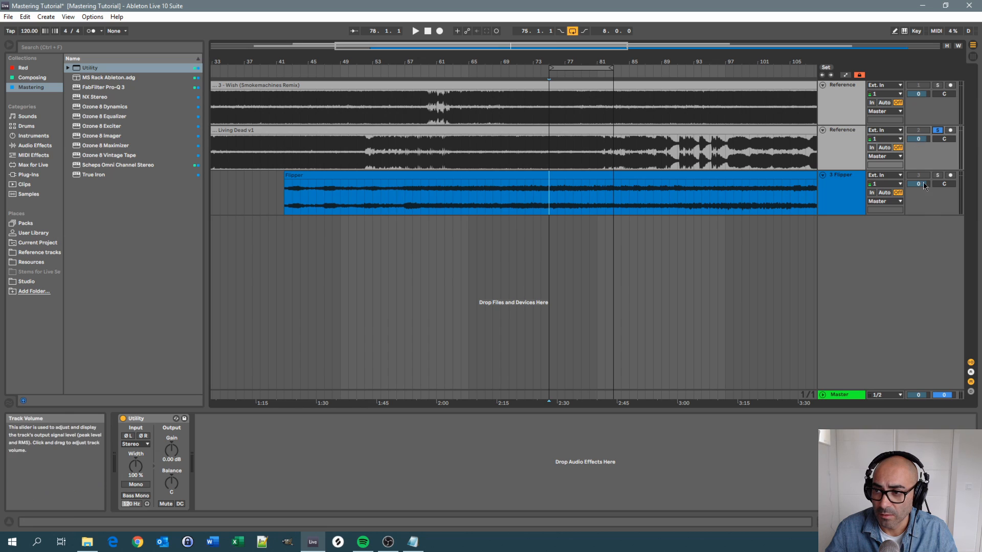
key(space)
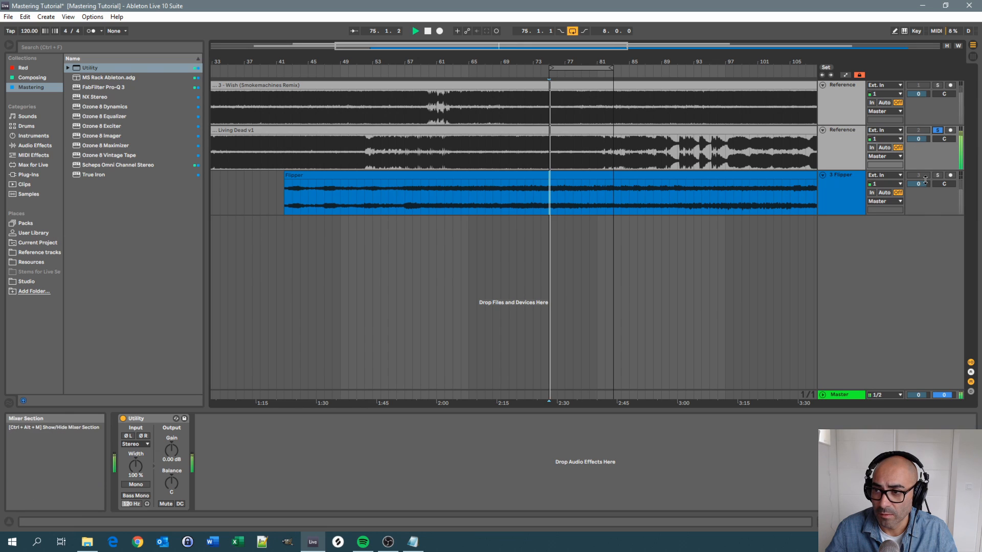
click(938, 86)
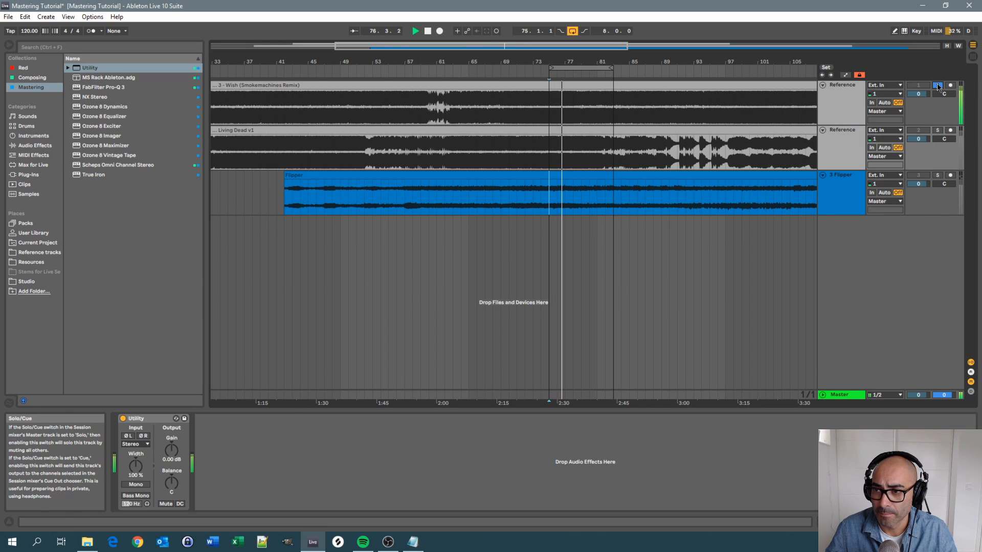
click(938, 131)
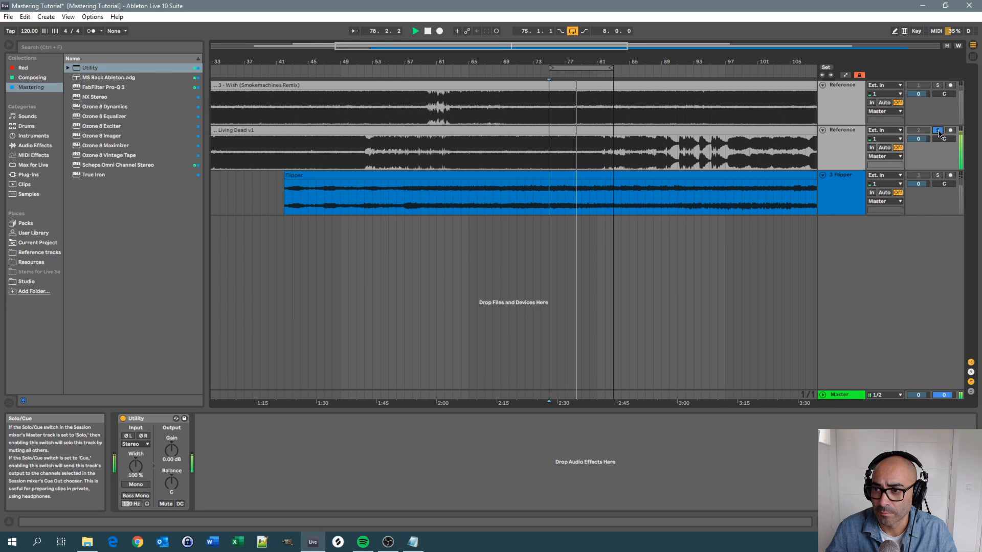
click(938, 176)
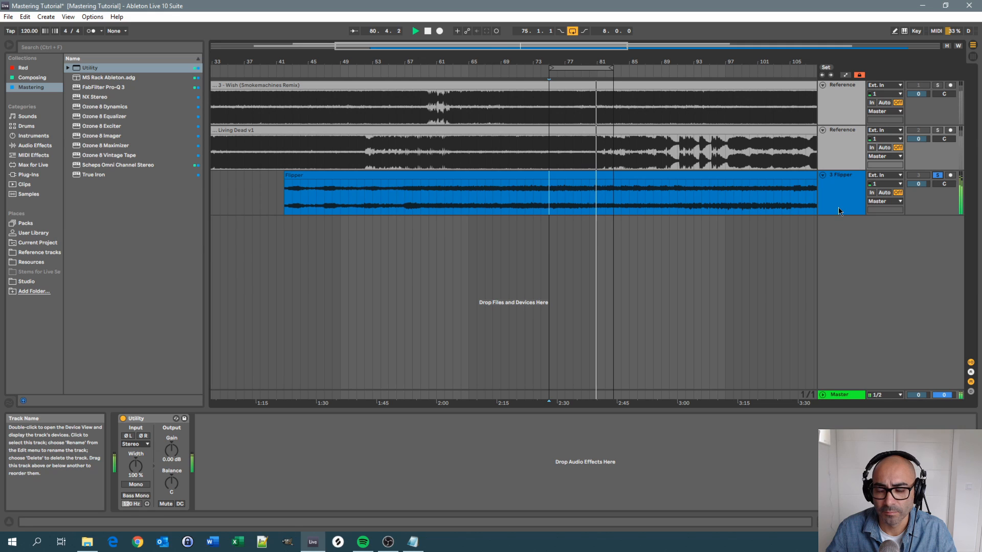
key(space)
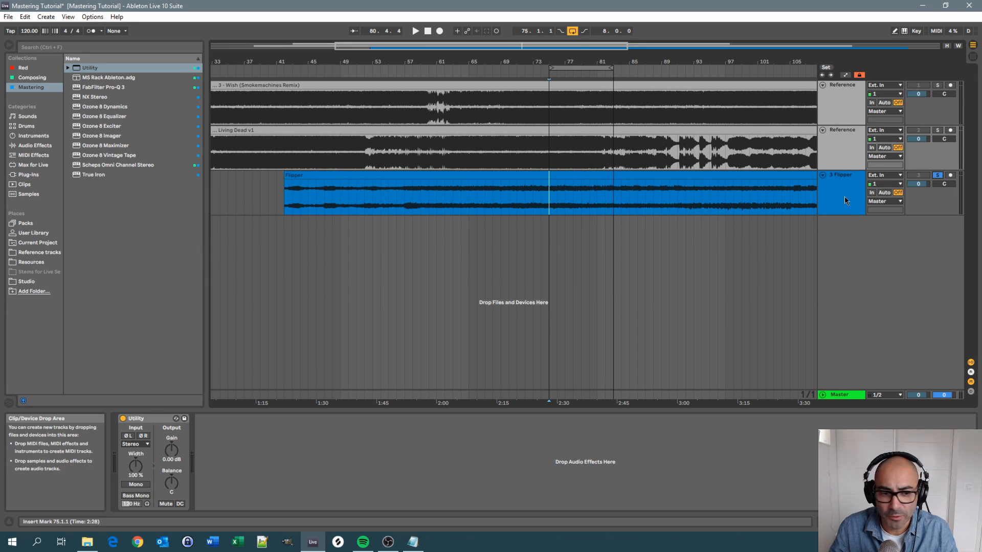
Insert the Ozone 8 Vintage Tape between the Utility and the Maximizer on the Flipper track.
click(841, 196)
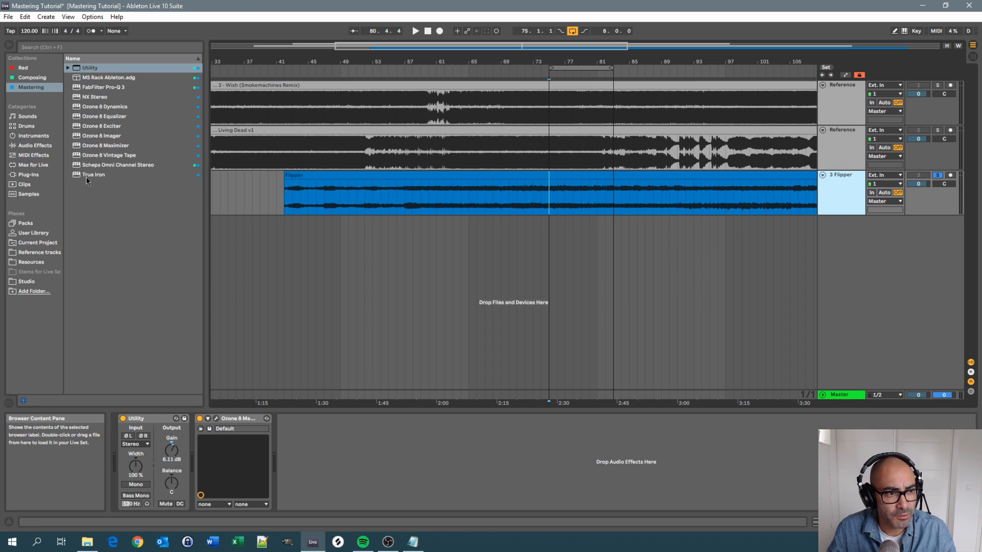
click(119, 155)
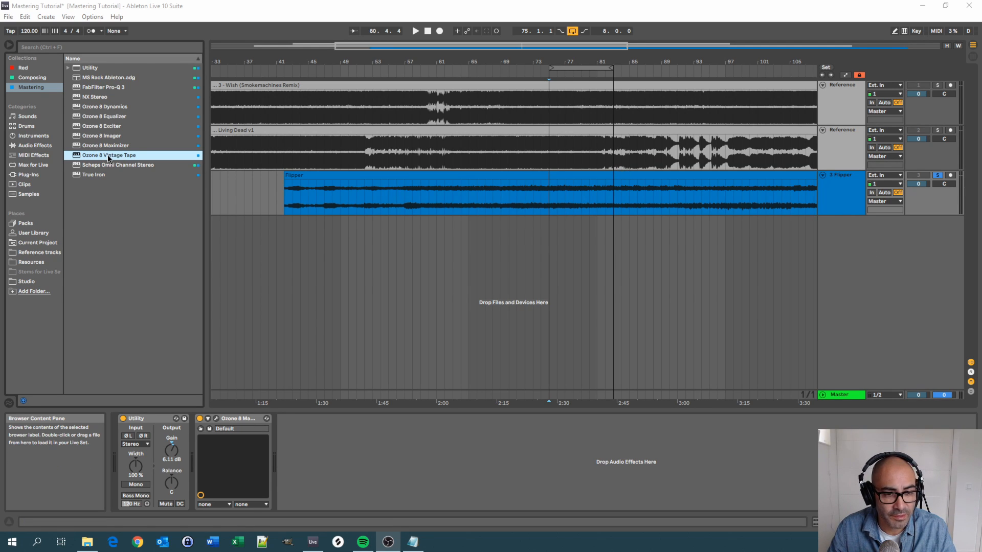
drag(109, 158, 197, 428)
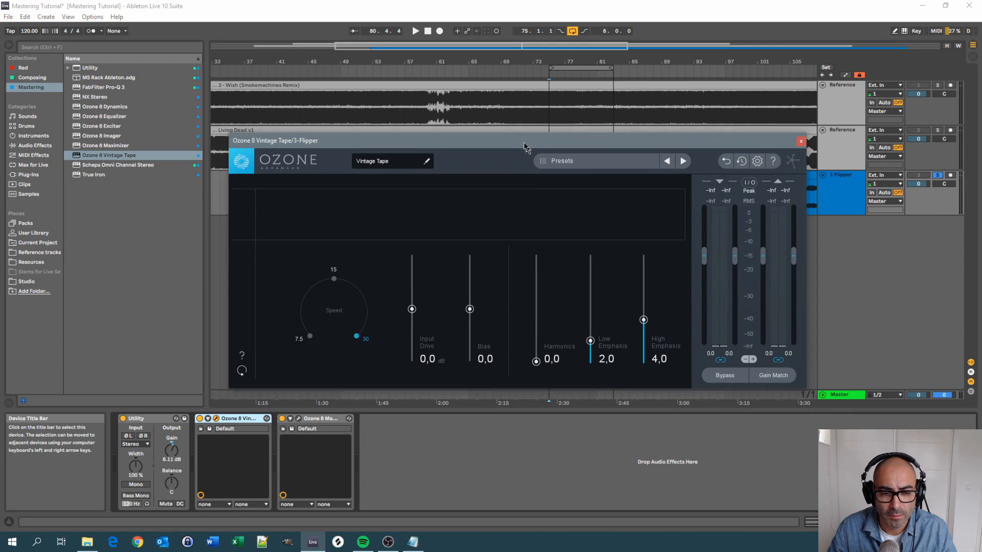
Play the Flipper track with the Vintage Tape deactivated and activated in turn to compare the sound.
click(200, 419)
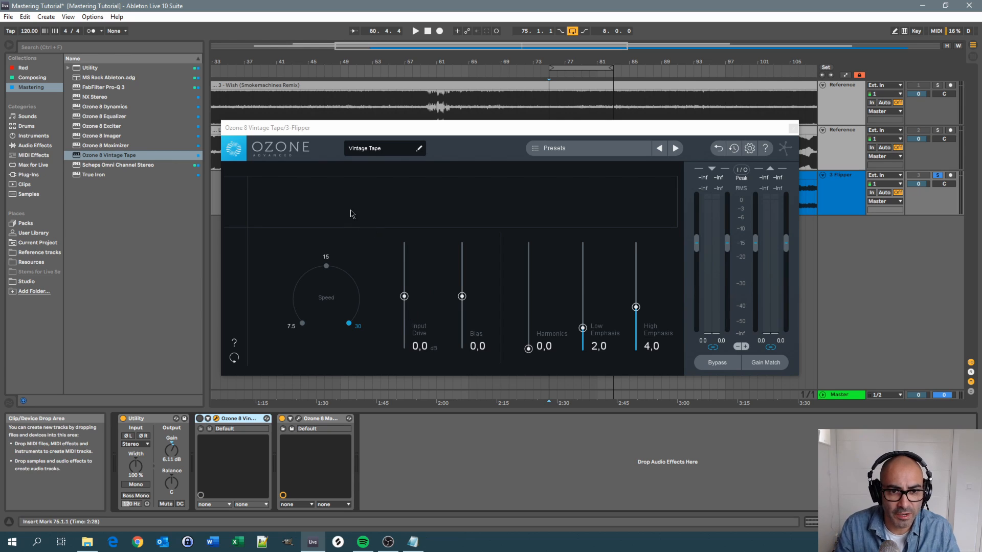
drag(339, 133, 348, 124)
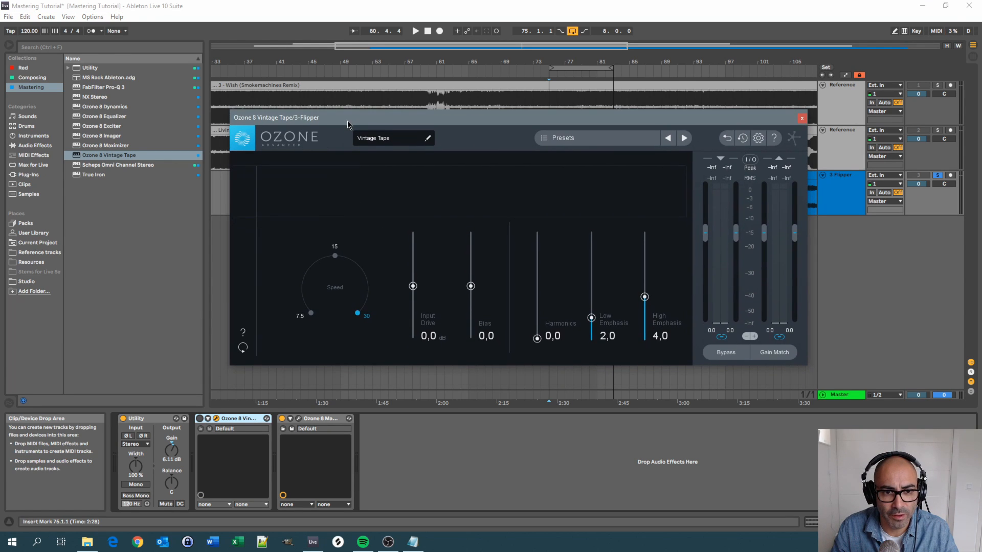
key(space)
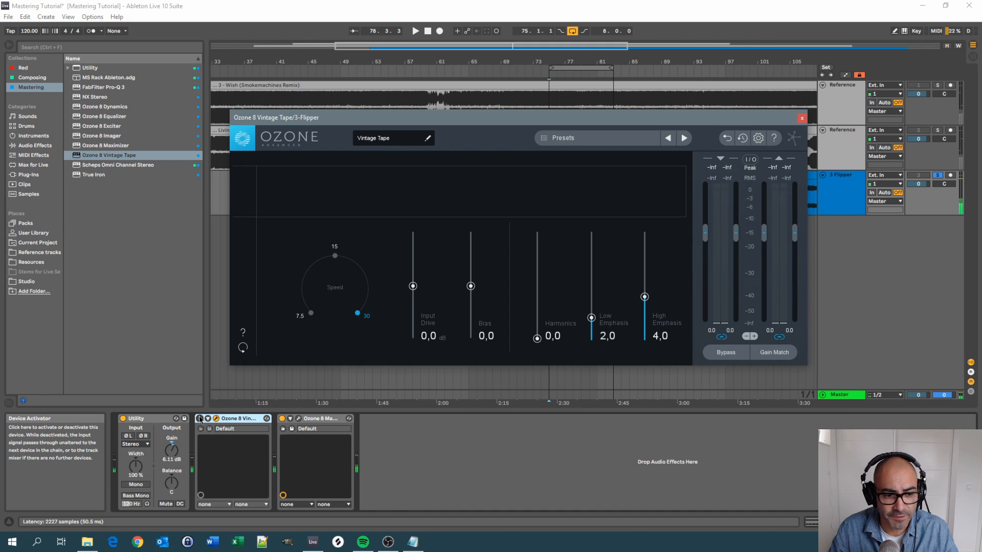
click(200, 418)
key(space)
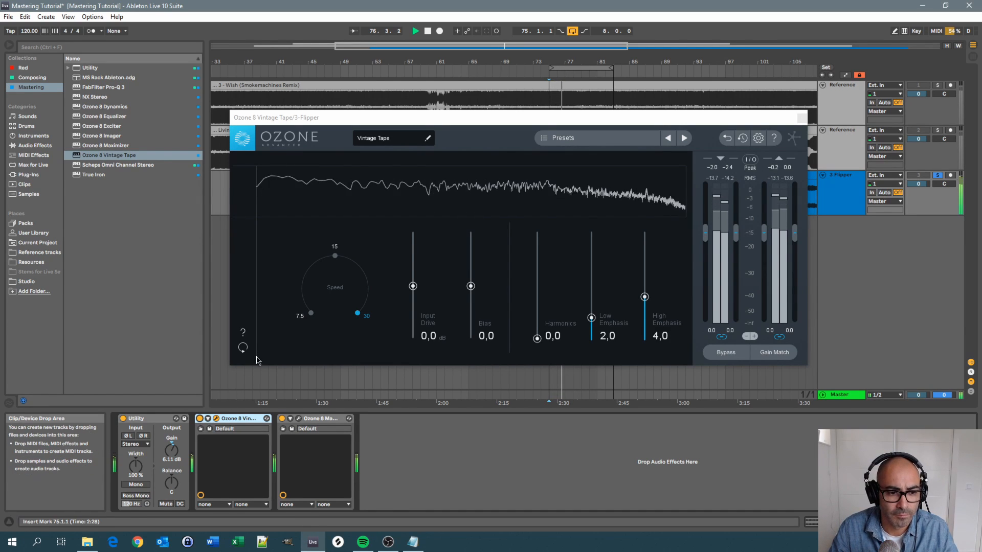
click(199, 419)
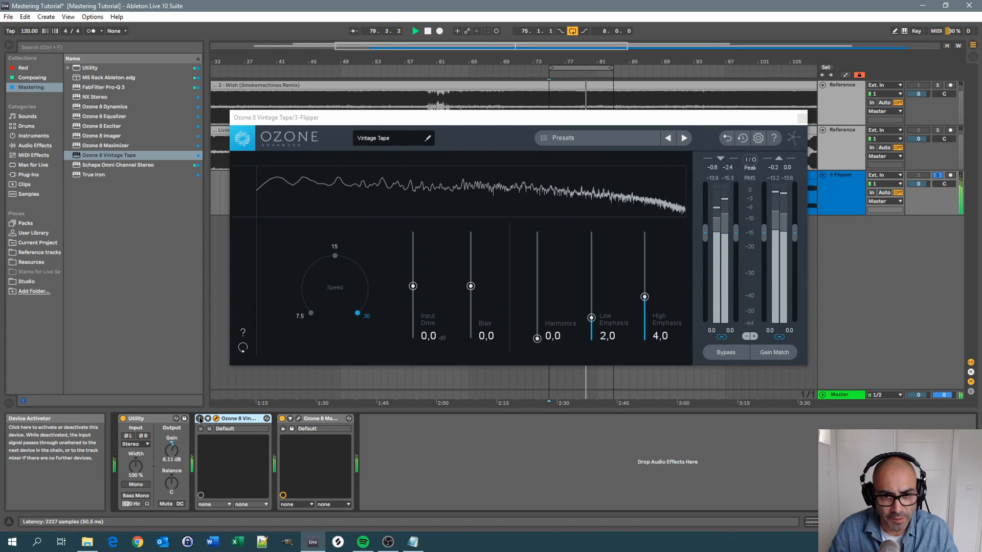
click(200, 419)
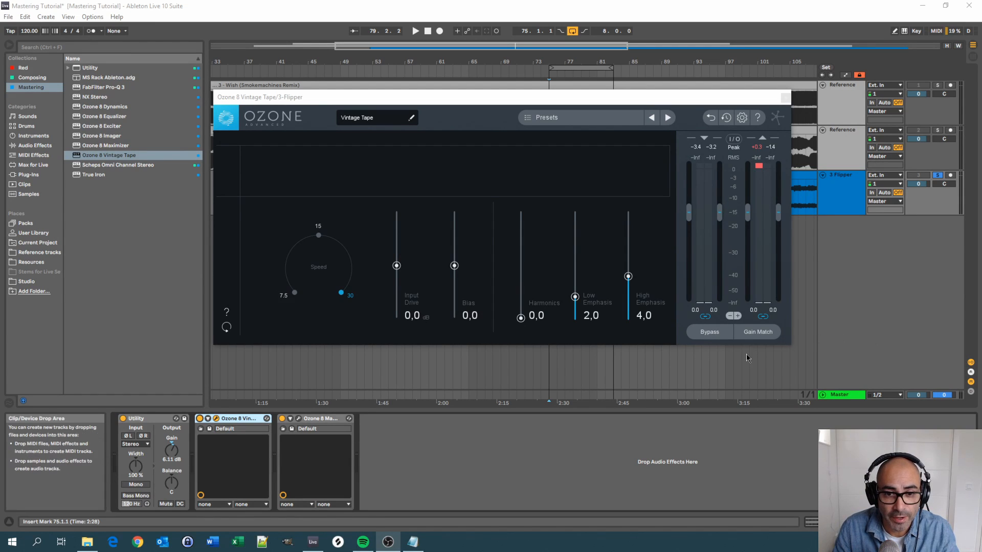
mouse_move(414, 100)
mouse_down()
mouse_move(394, 97)
mouse_move(407, 96)
mouse_up()
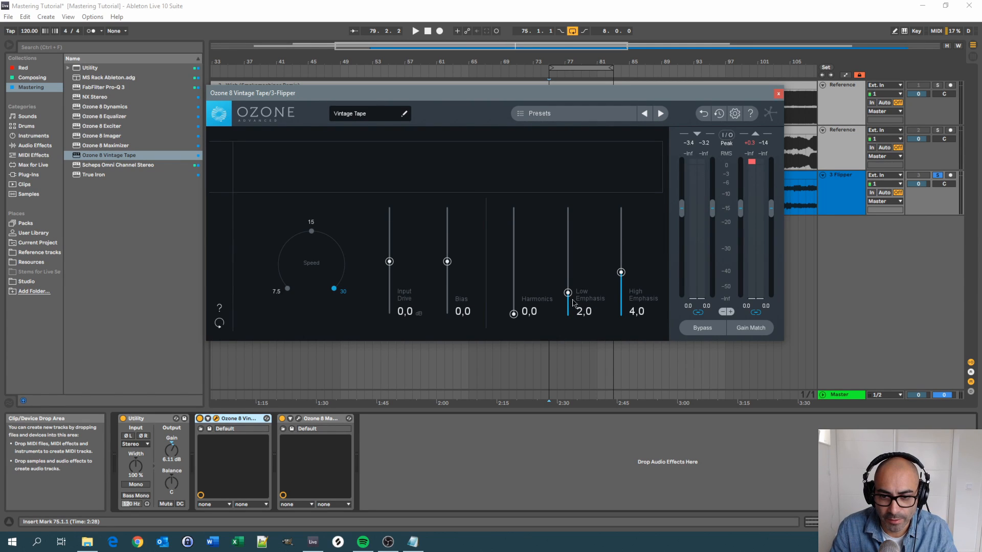
drag(569, 298, 569, 259)
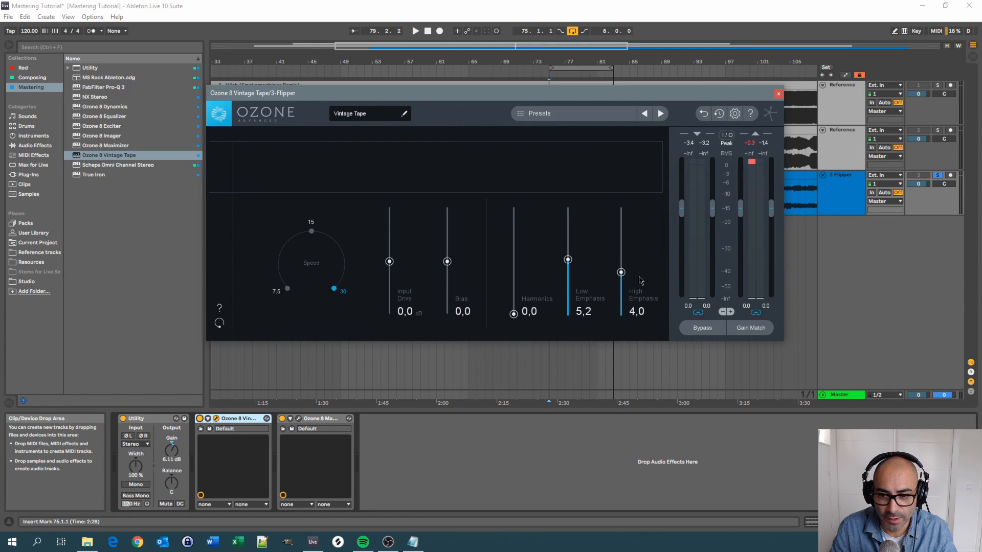
drag(623, 276, 569, 292)
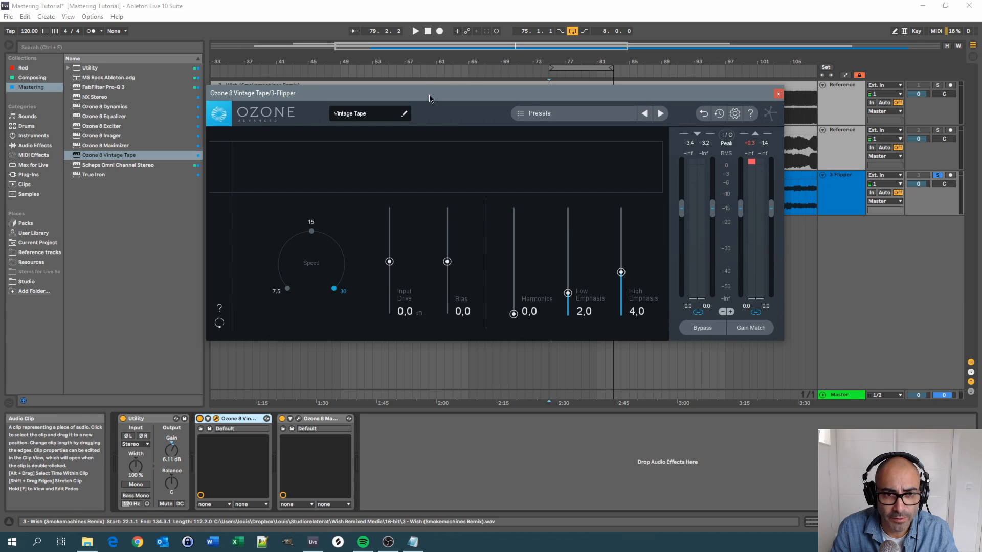
Raise the Low Emphasis of the Vintage Tape to 4.0.
drag(430, 96, 493, 131)
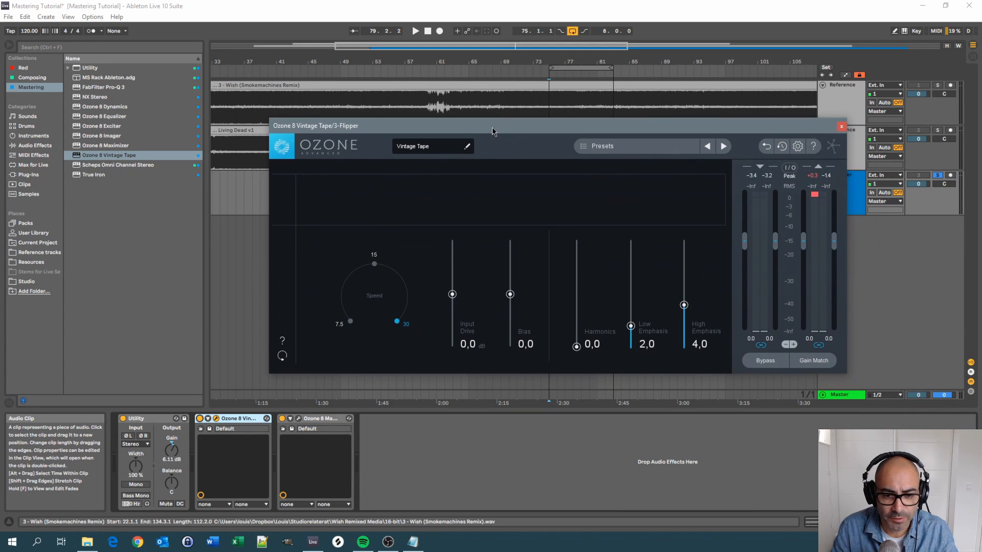
drag(630, 326, 632, 314)
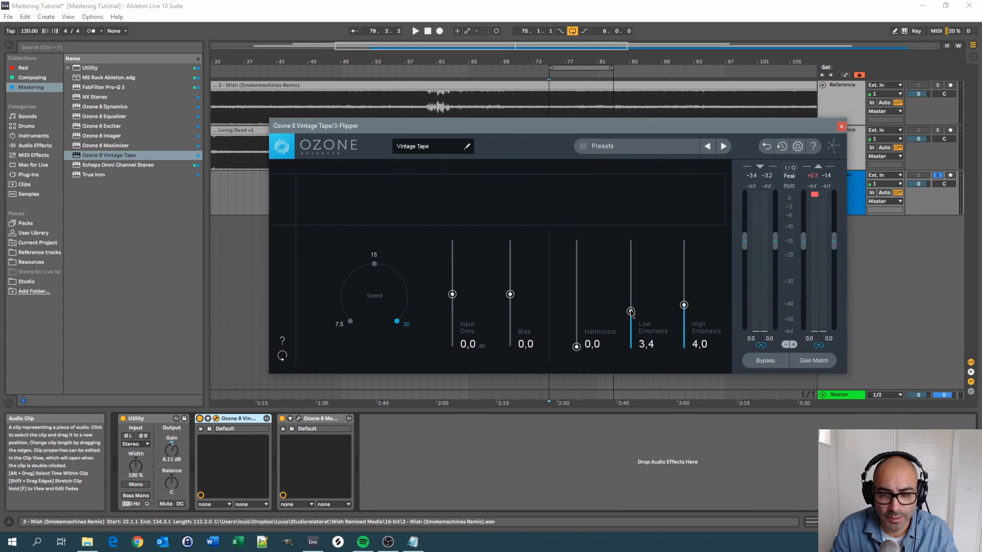
drag(549, 131, 519, 96)
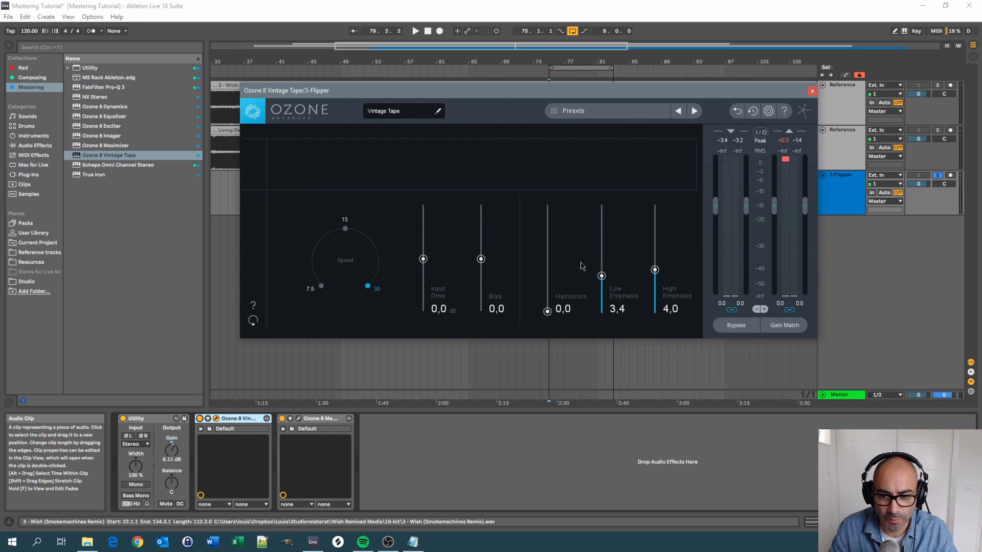
drag(603, 278, 602, 269)
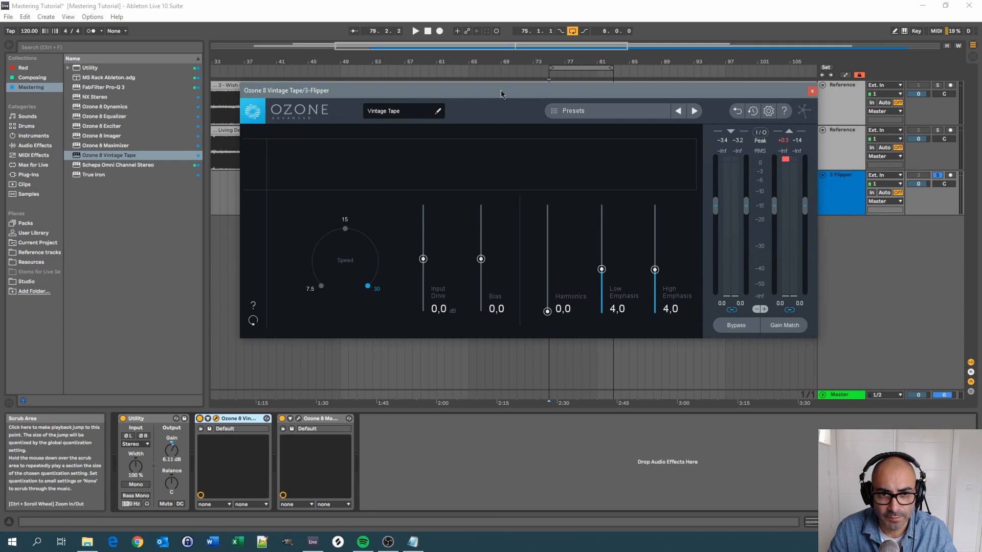
drag(501, 90, 482, 81)
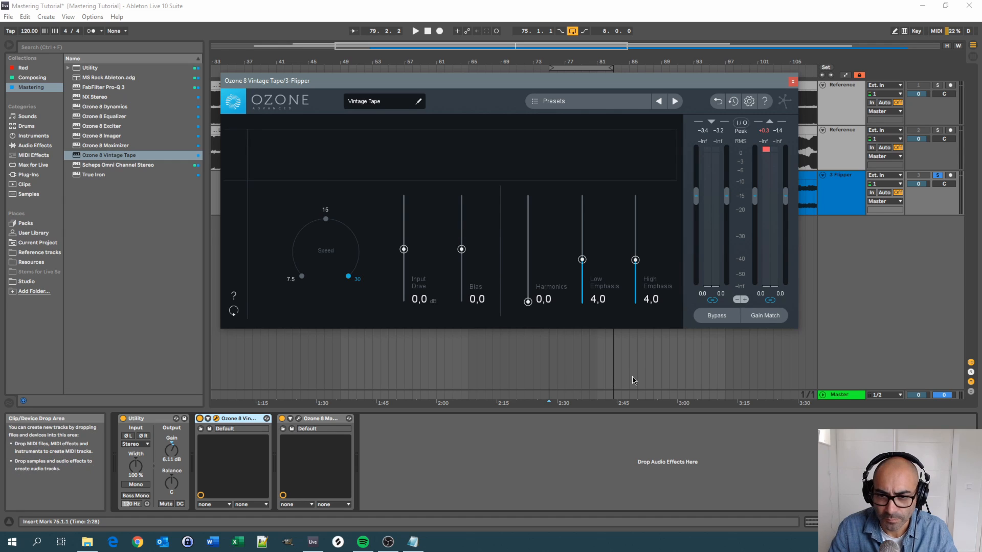
drag(554, 80, 542, 75)
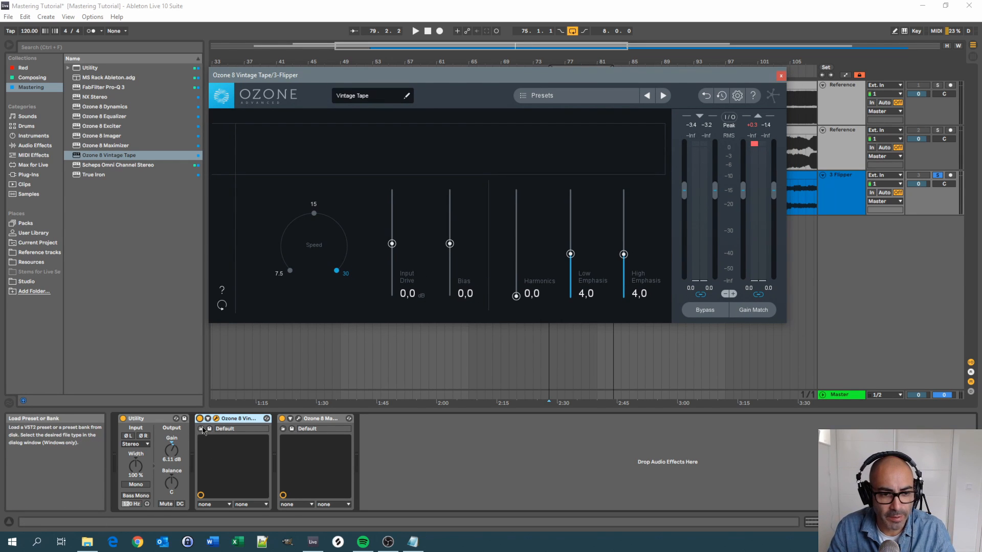
Play the Flipper track while switching the Vintage Tape off and on to compare its effect, and close the plug-in window.
key(space)
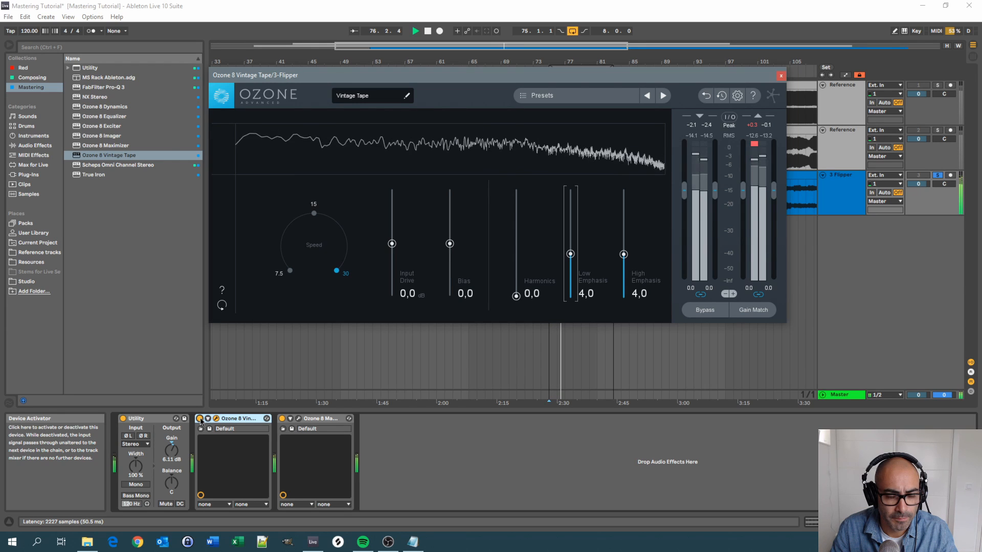
click(200, 419)
click(200, 419)
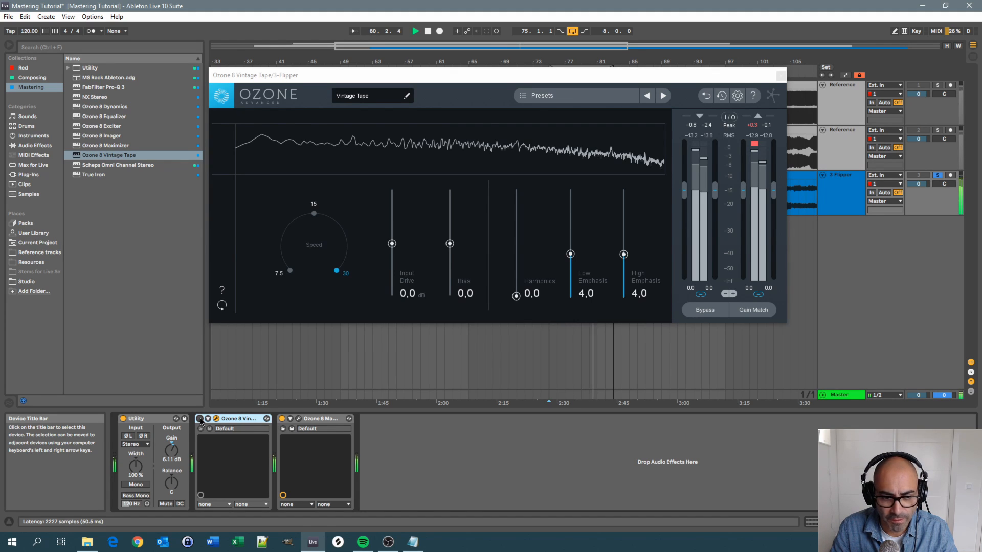
click(200, 419)
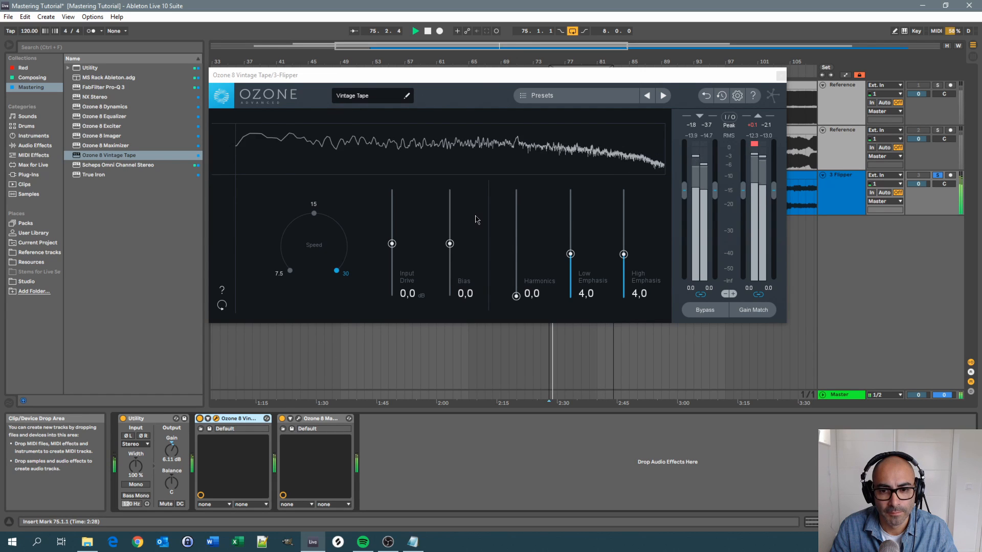
click(199, 419)
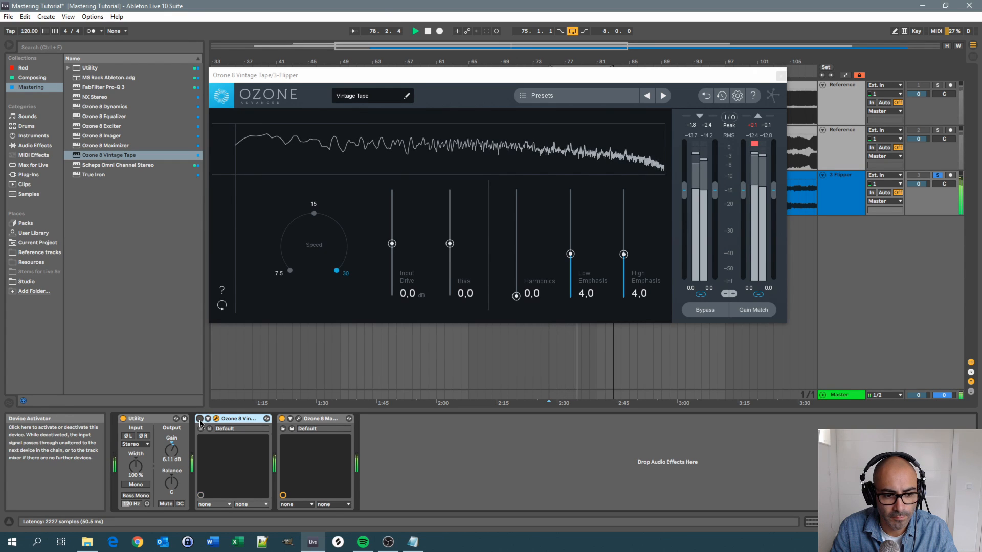
click(199, 419)
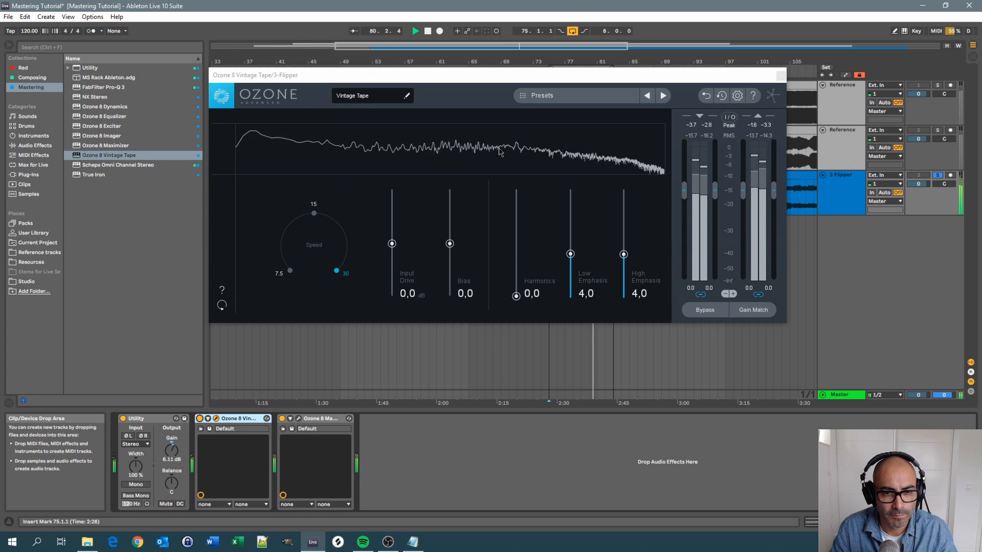
key(space)
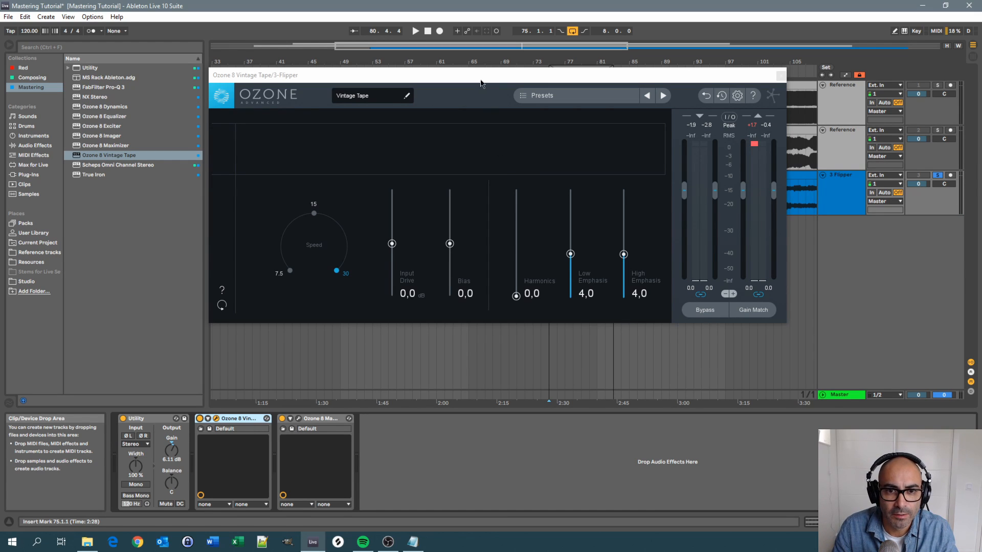
drag(481, 83, 479, 106)
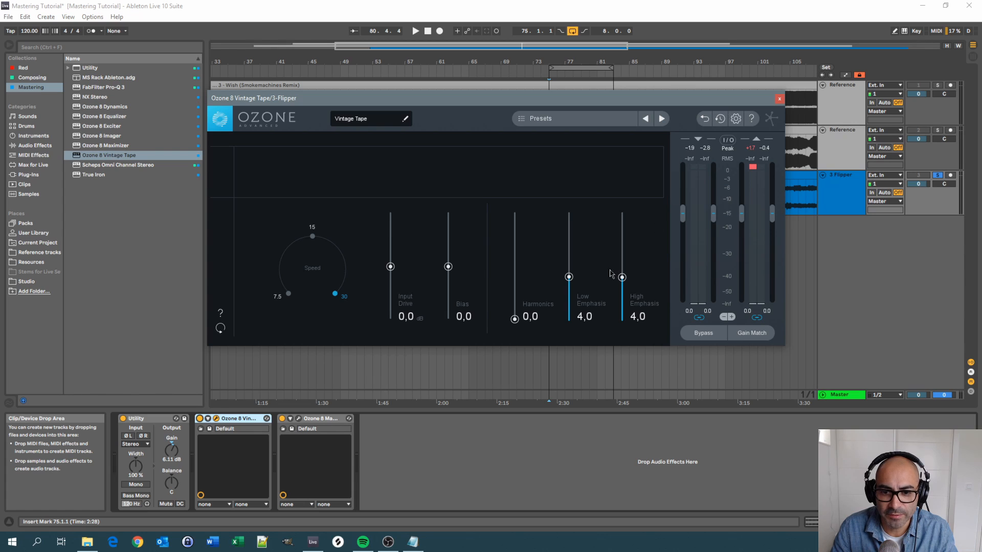
click(779, 99)
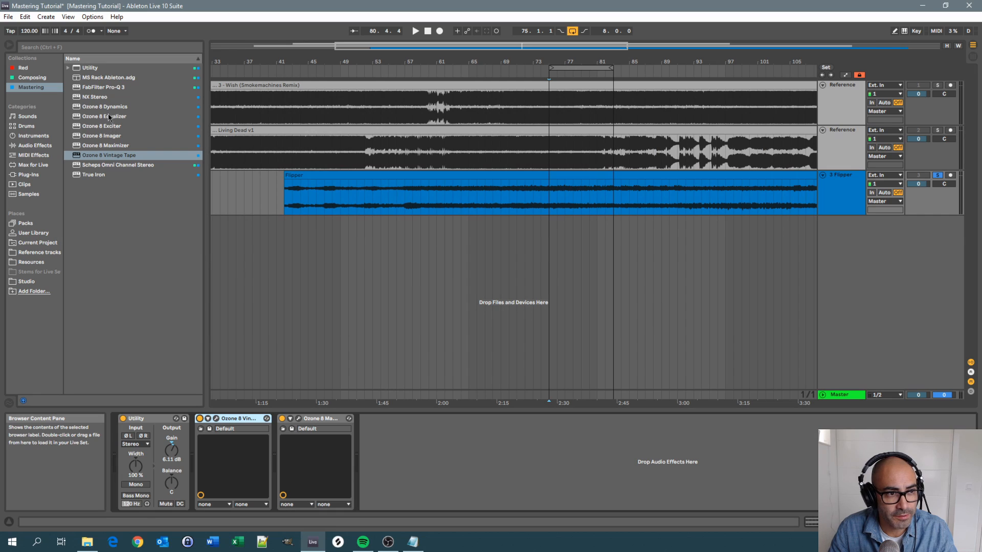
Insert a FabFilter Pro-Q 3 between the Vintage Tape and the Maximizer on the Flipper track.
click(110, 89)
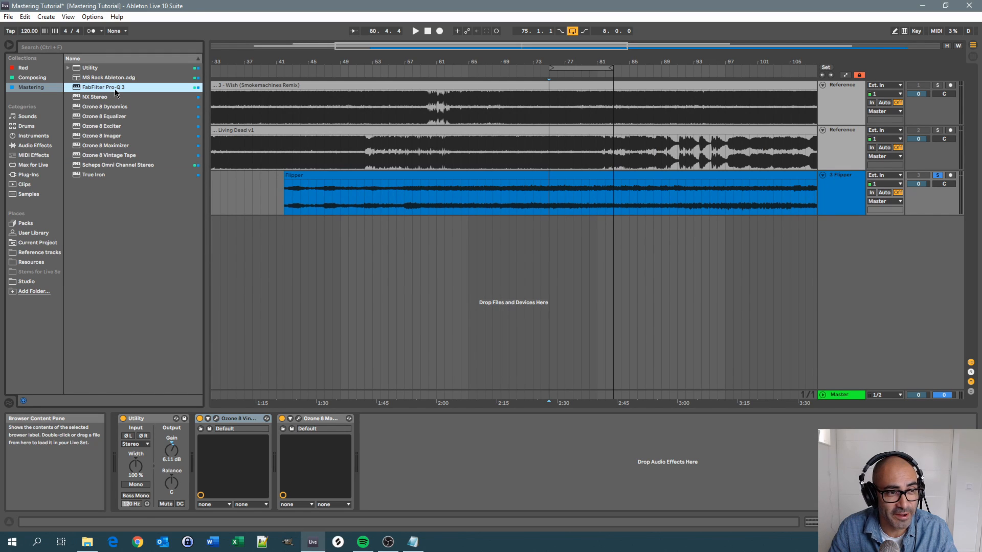
drag(160, 144, 275, 463)
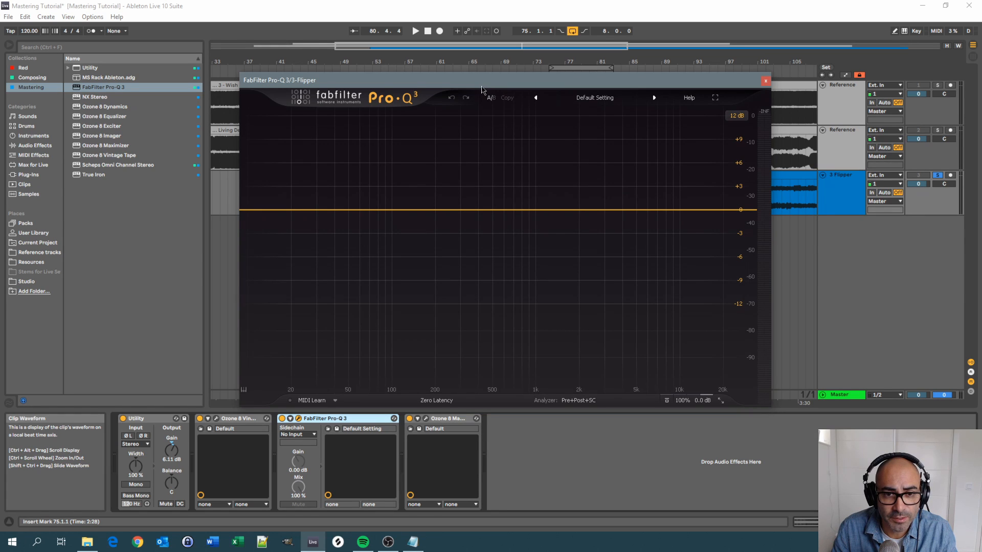
drag(481, 90, 519, 117)
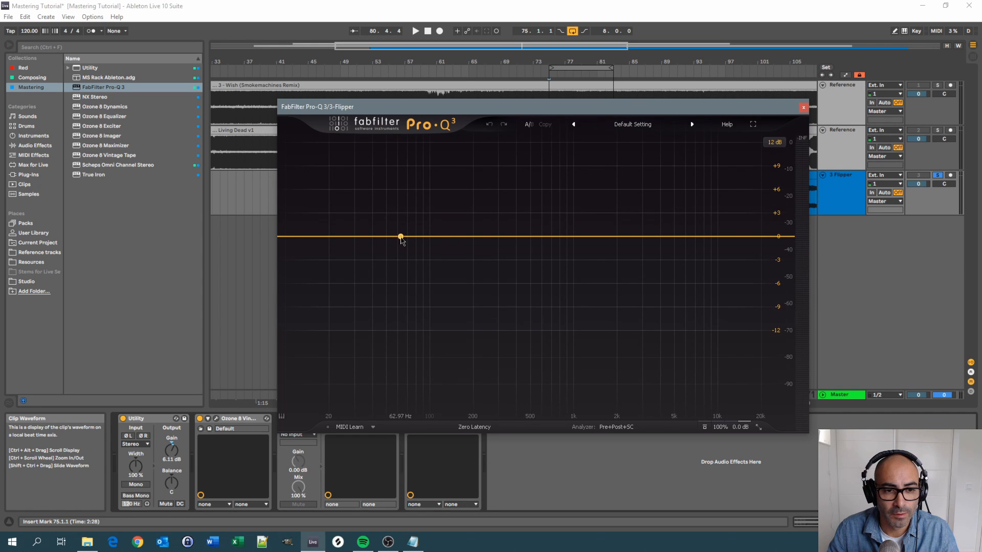
Add a bell boost of 3.07 dB at 51.748 Hz with a Q of 2.835 in the Pro-Q 3, and start playback.
drag(401, 238, 404, 217)
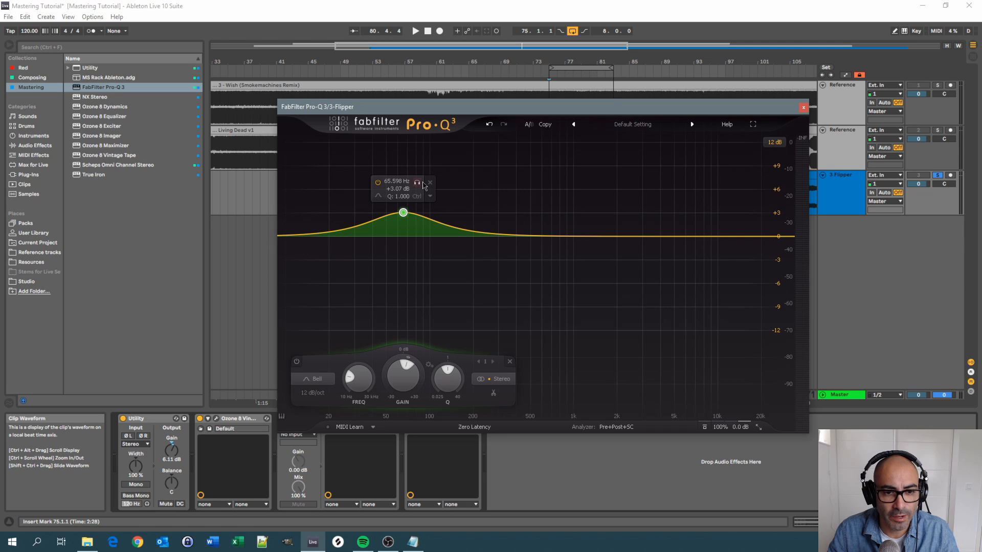
drag(447, 375, 447, 357)
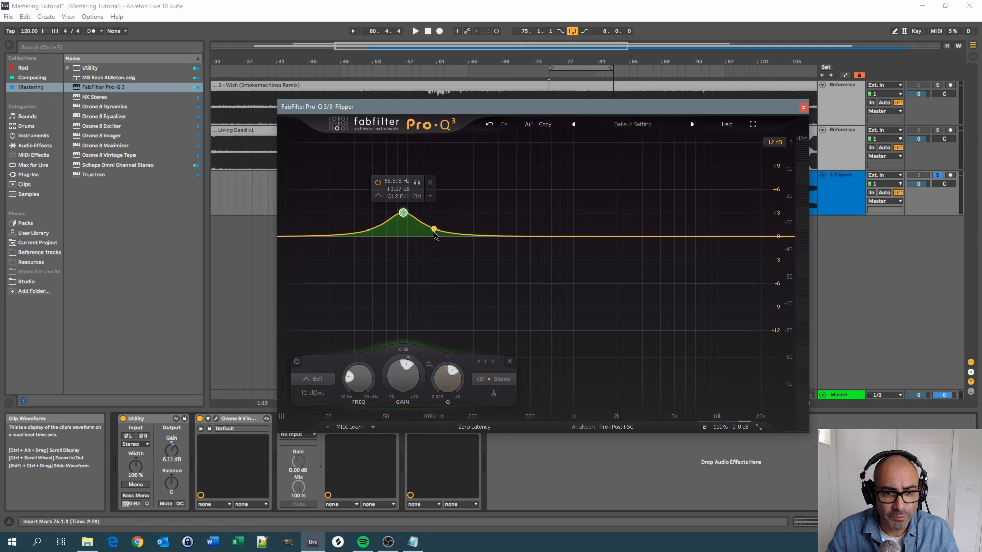
click(417, 184)
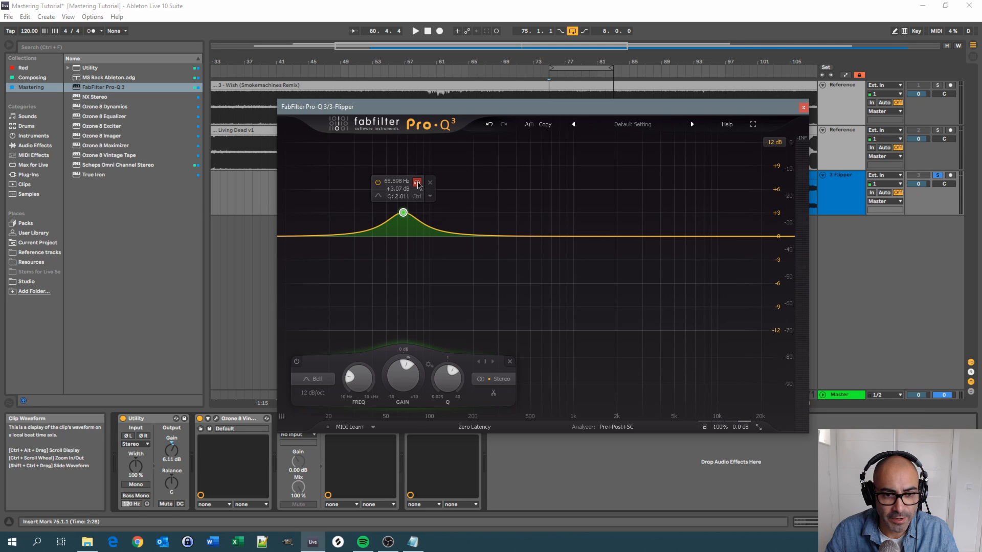
drag(417, 185, 401, 187)
scroll(441, 376, up, 5)
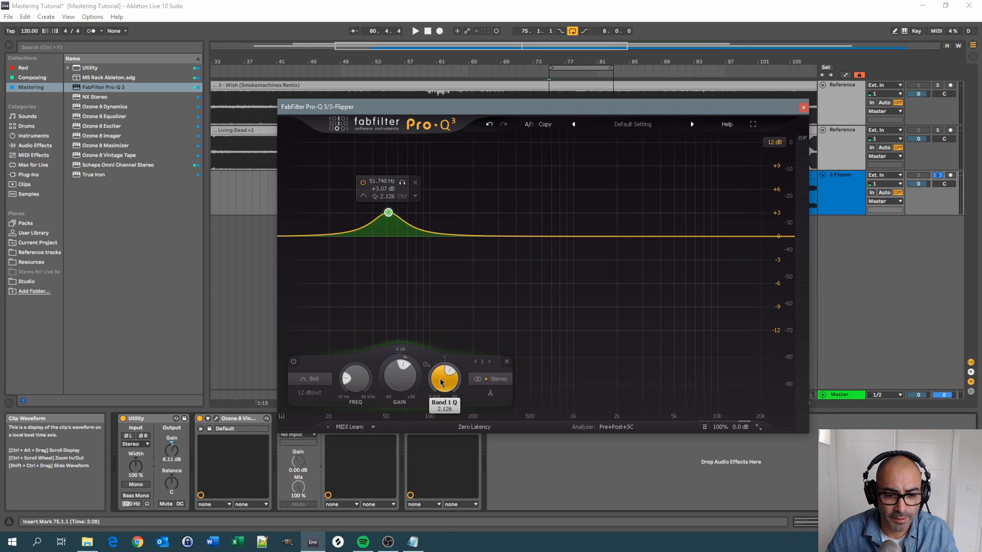
mouse_move(428, 225)
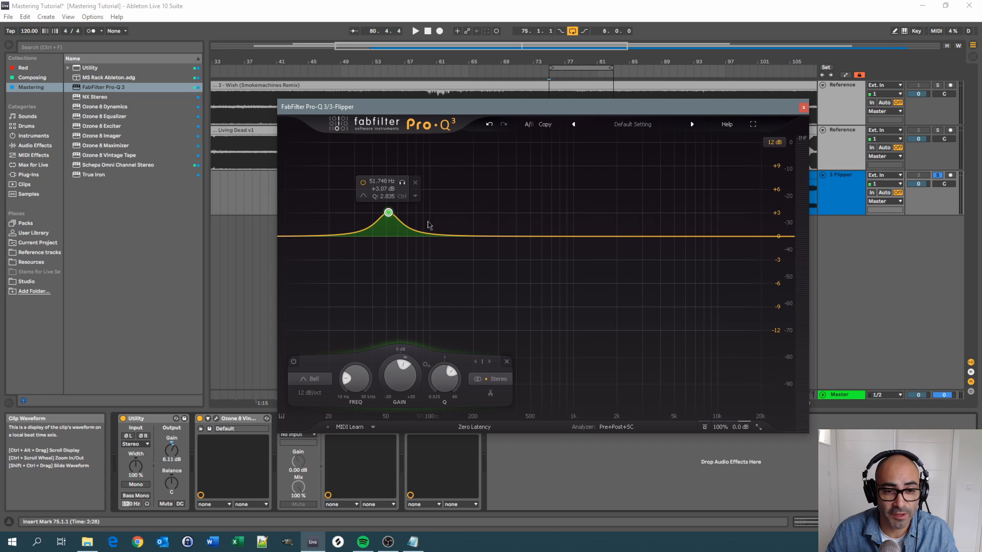
key(space)
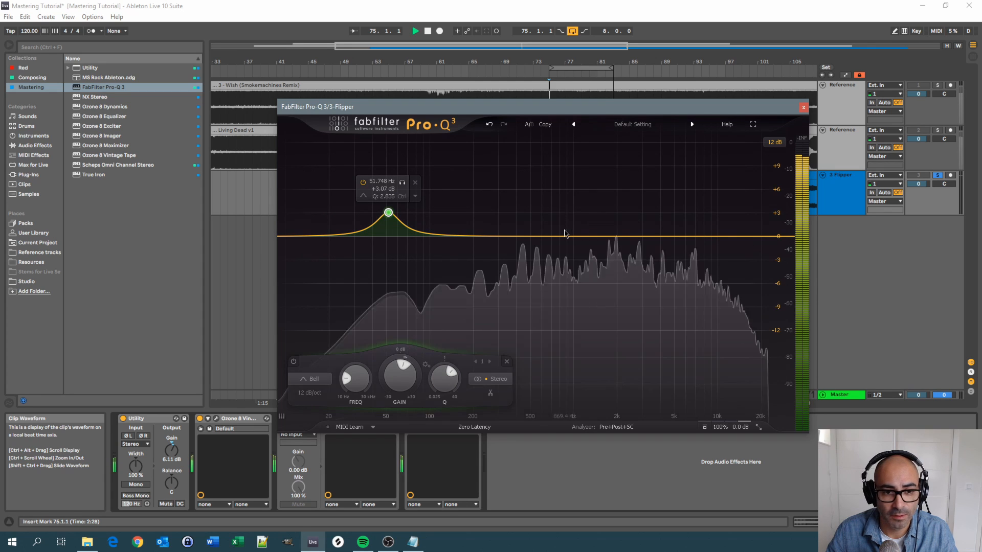
Retune the low bell boost to 54.797 Hz with a Q of 5.353, and audition the band in solo during playback.
drag(401, 182, 406, 188)
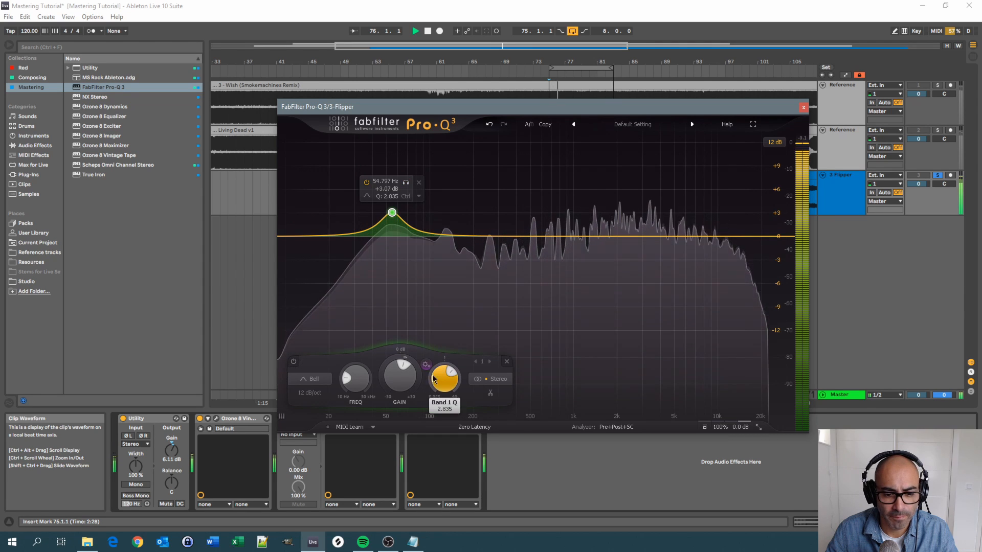
mouse_move(438, 379)
mouse_down()
mouse_move(436, 366)
mouse_move(438, 389)
mouse_up()
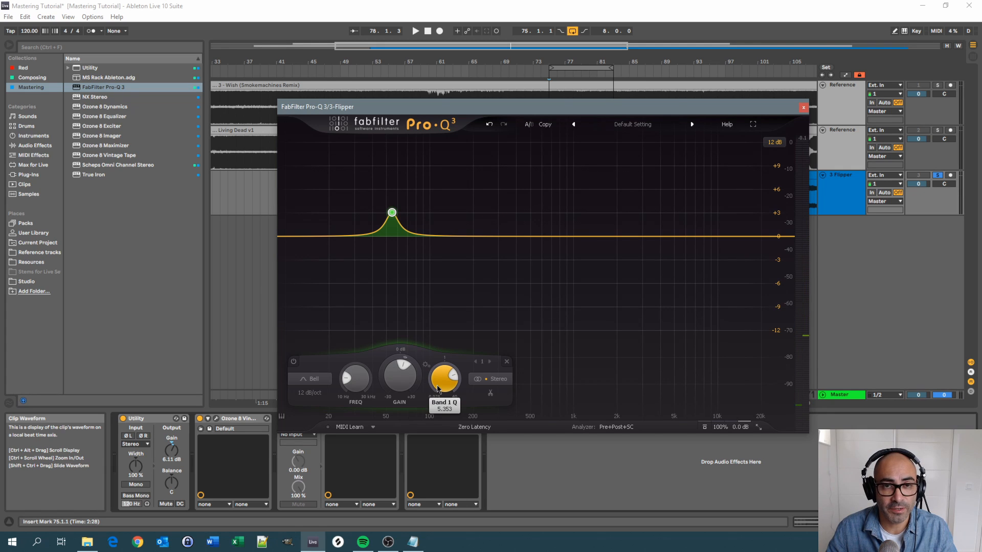
mouse_move(373, 226)
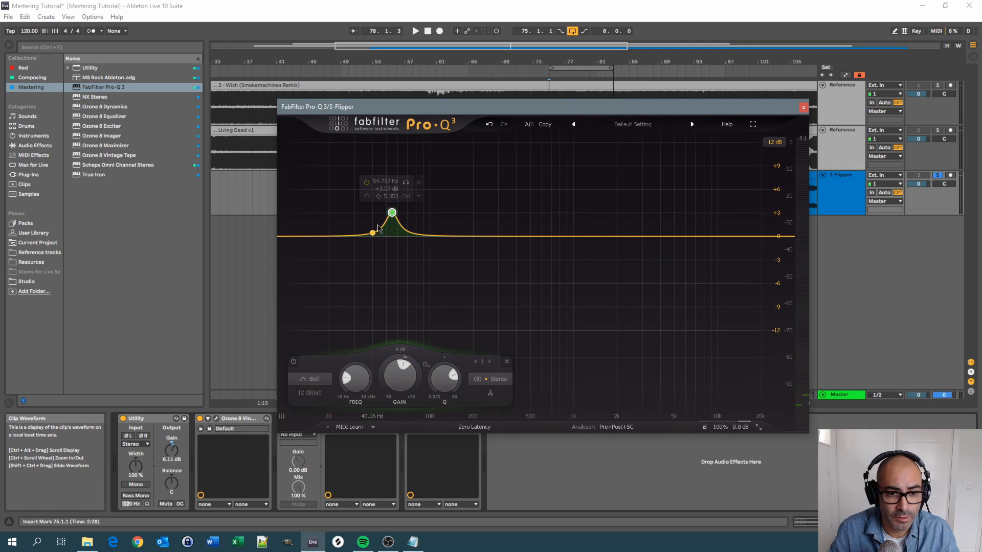
key(space)
click(405, 183)
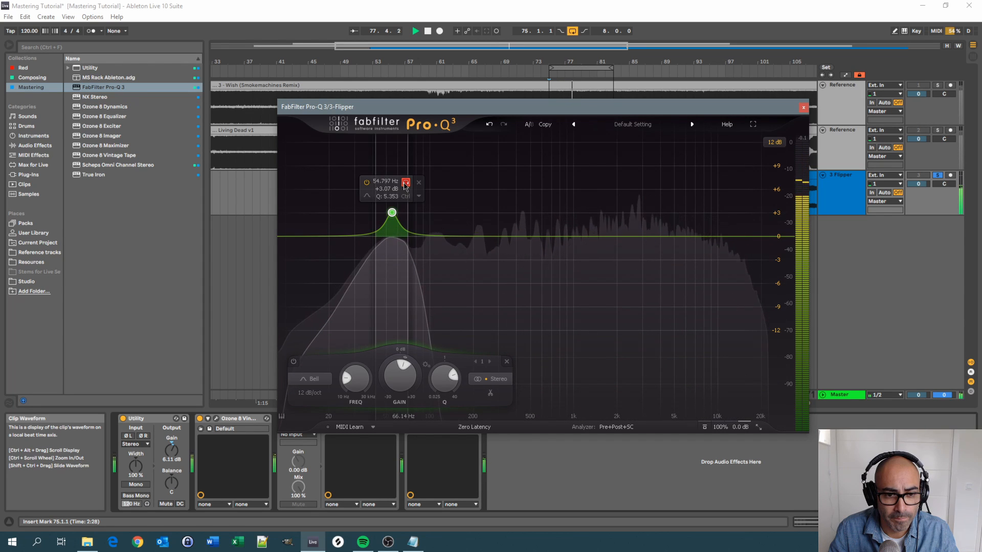
click(405, 183)
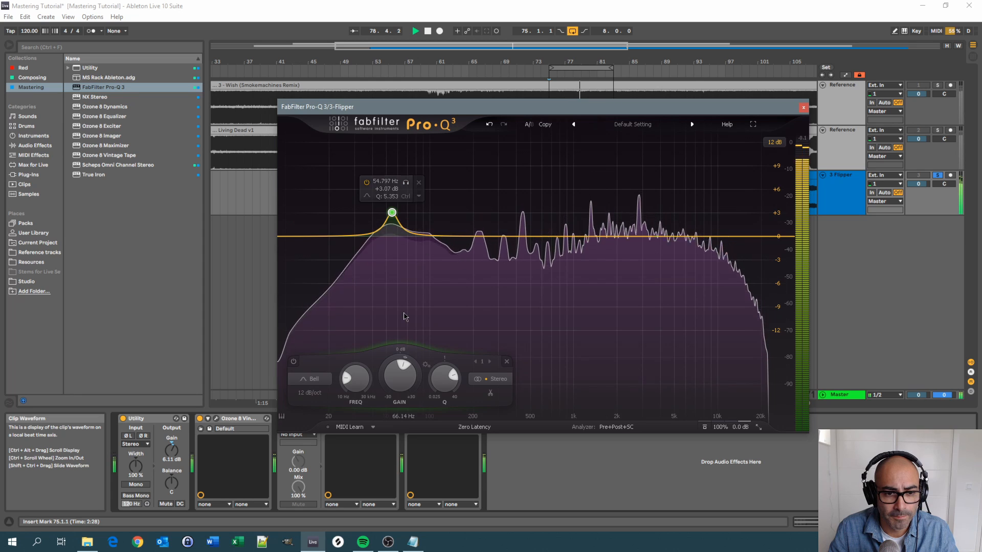
mouse_move(402, 230)
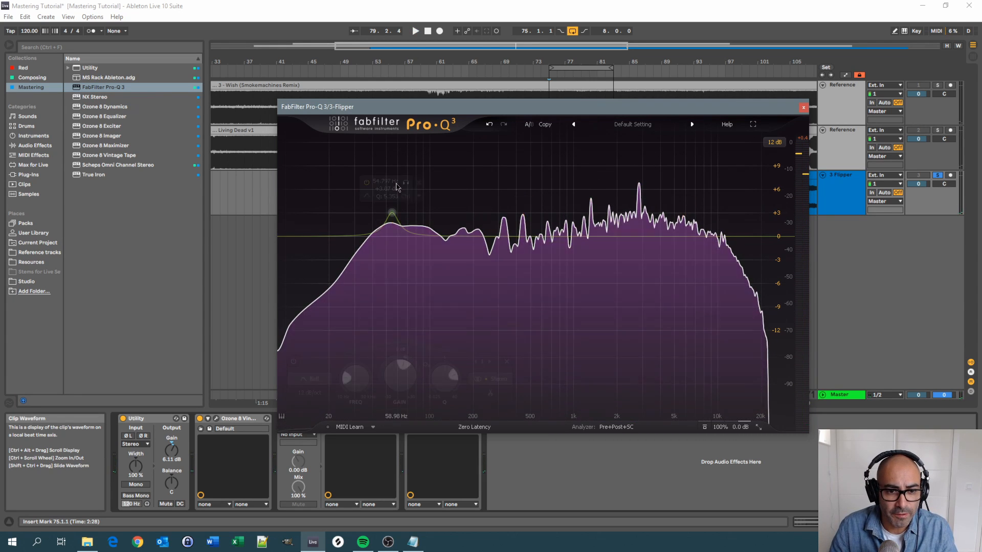
Play the loop while switching the solo between the Flipper track and both Reference tracks to compare their sound, and stop playback.
drag(379, 112, 256, 86)
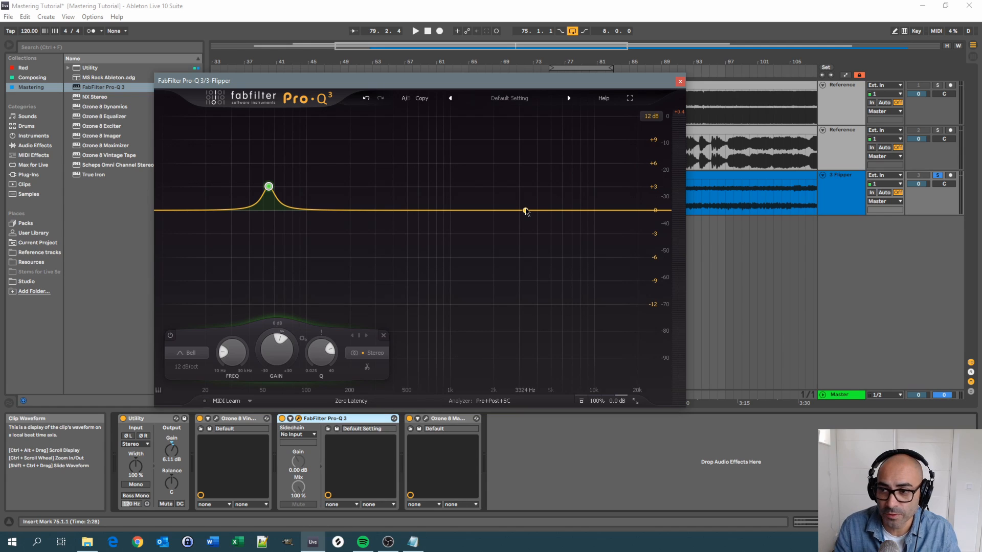
key(space)
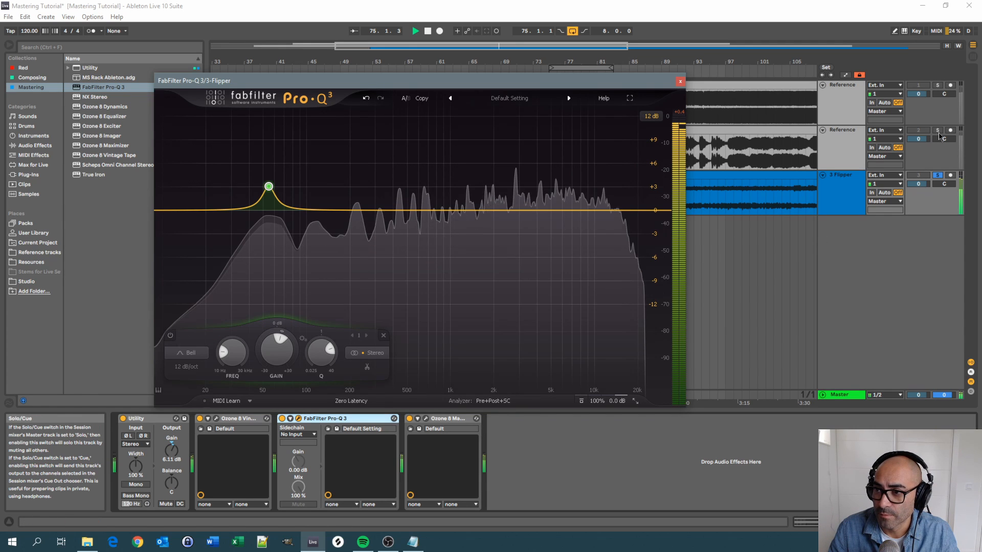
click(939, 131)
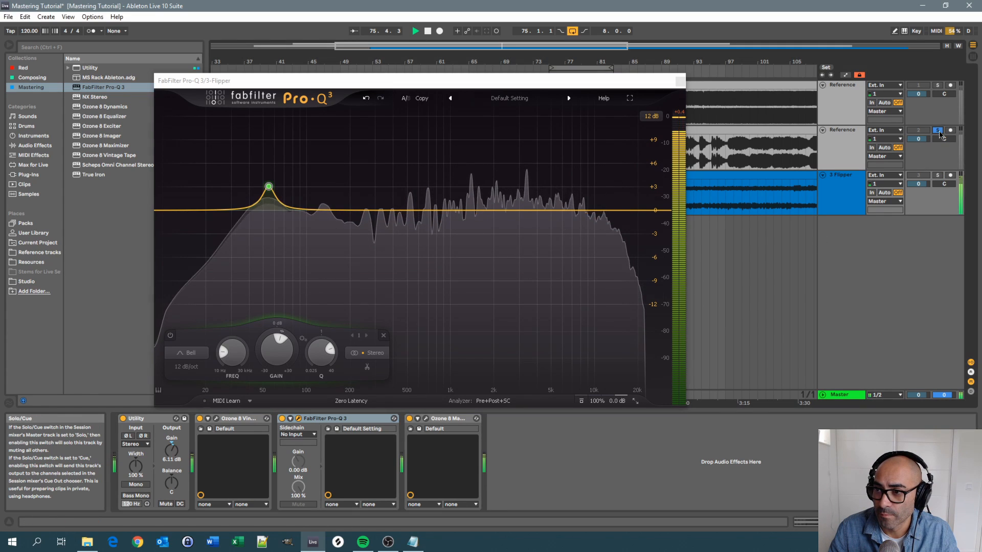
click(938, 176)
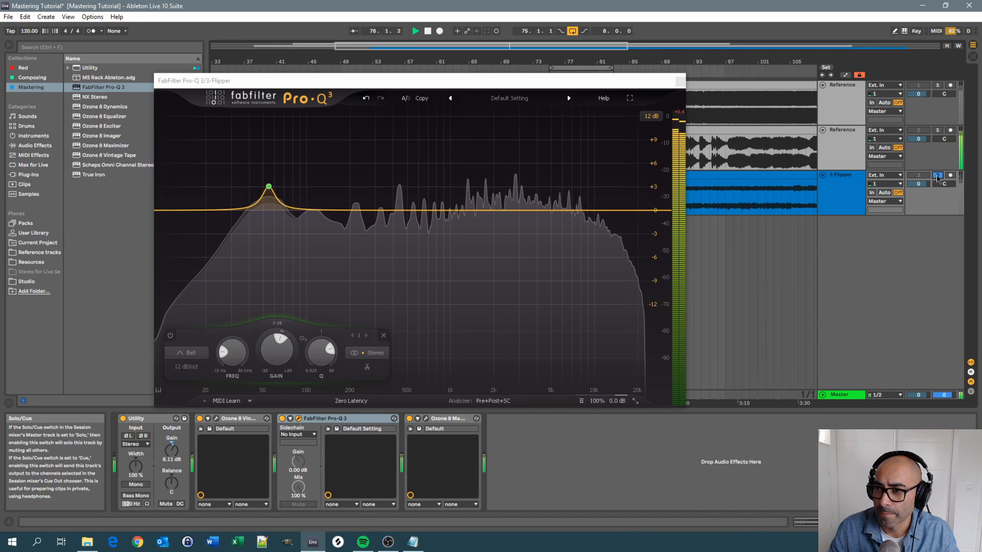
click(938, 85)
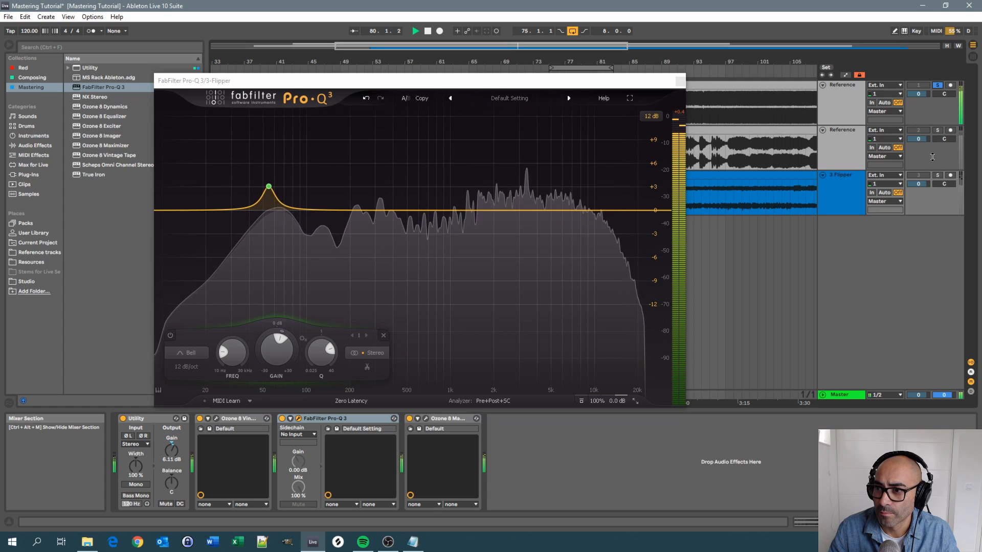
click(939, 131)
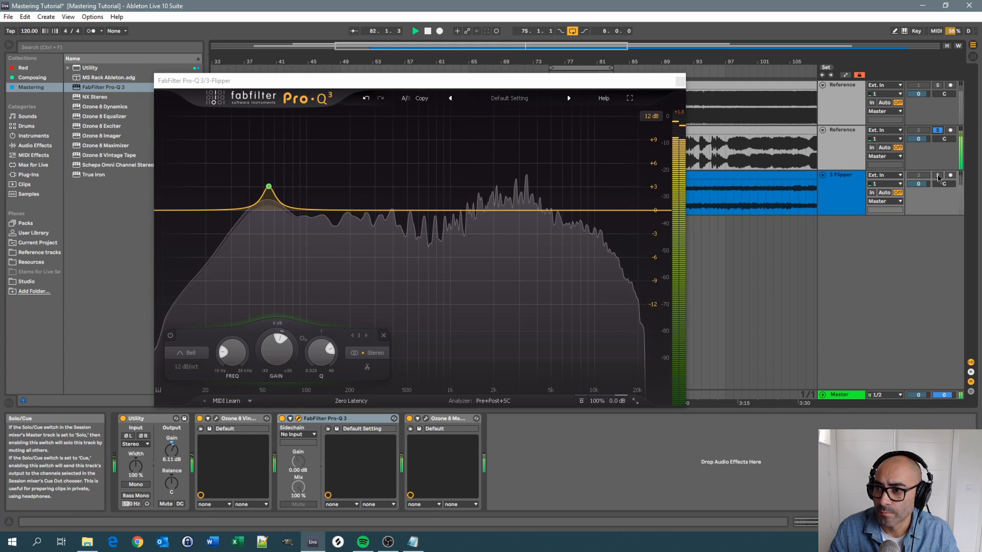
click(939, 176)
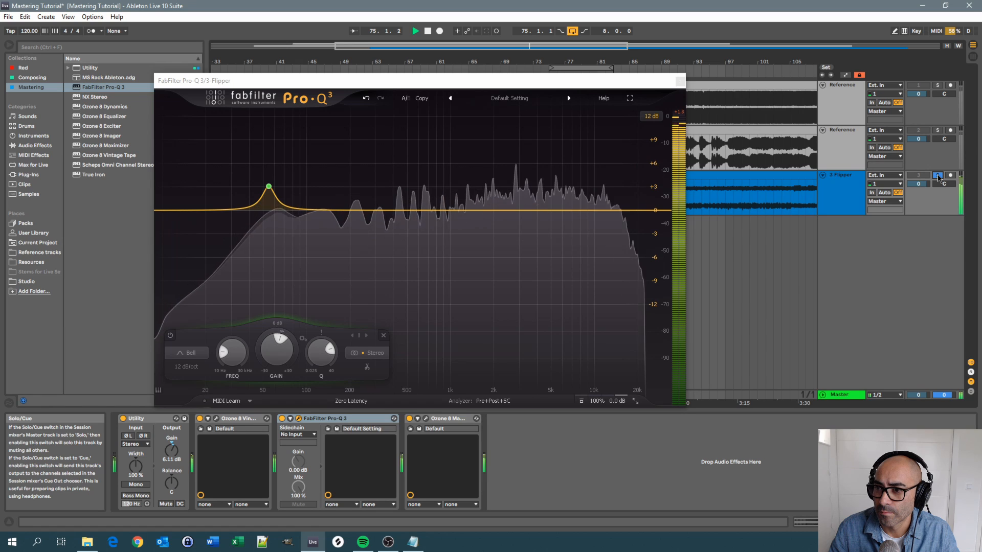
key(space)
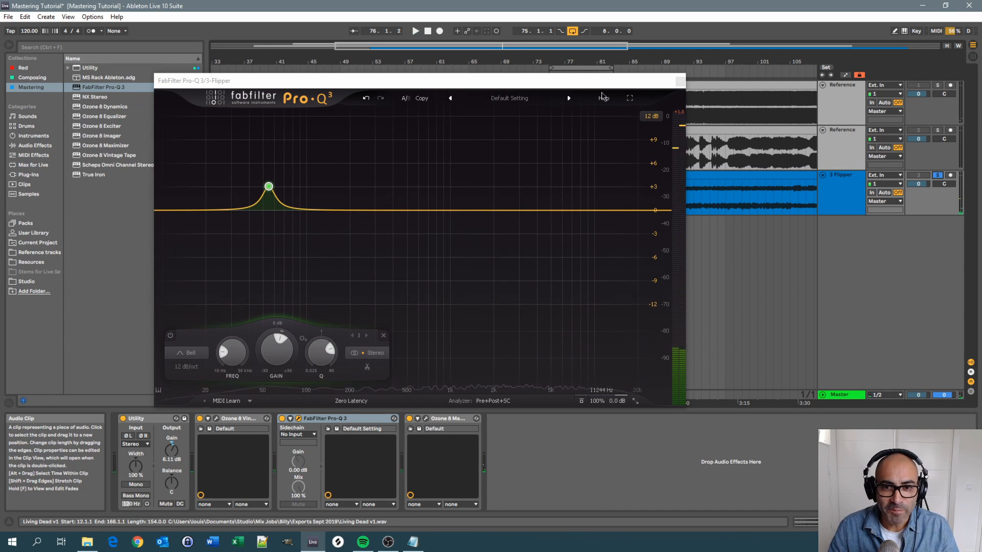
Close the Pro-Q 3 window and group the Vintage Tape and Pro-Q 3 into one audio effect rack.
drag(595, 81, 636, 62)
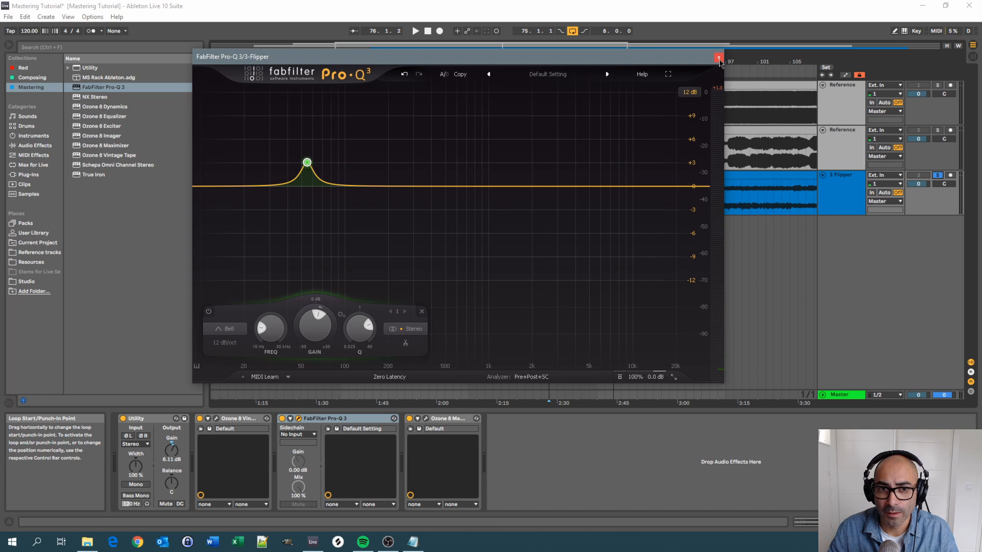
click(718, 58)
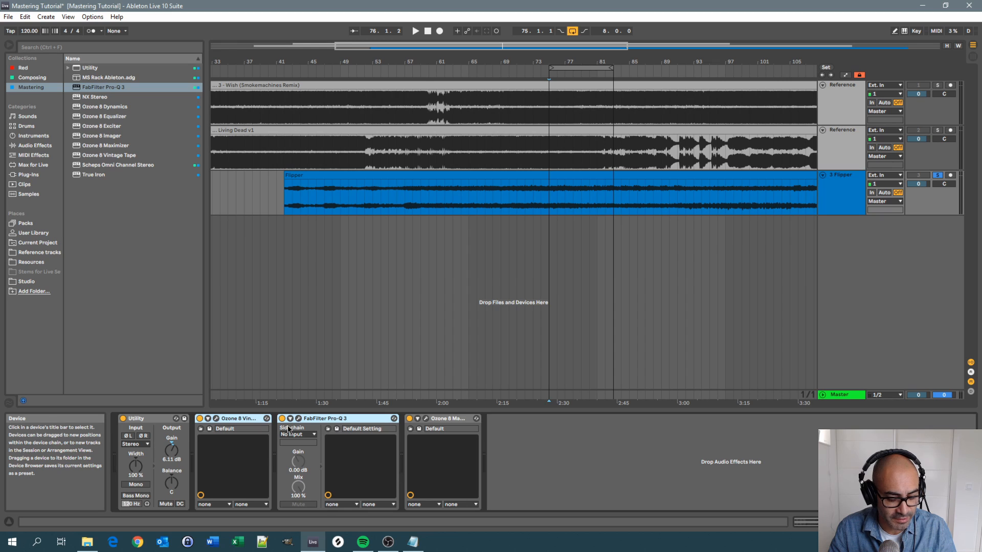
key(ctrl+g)
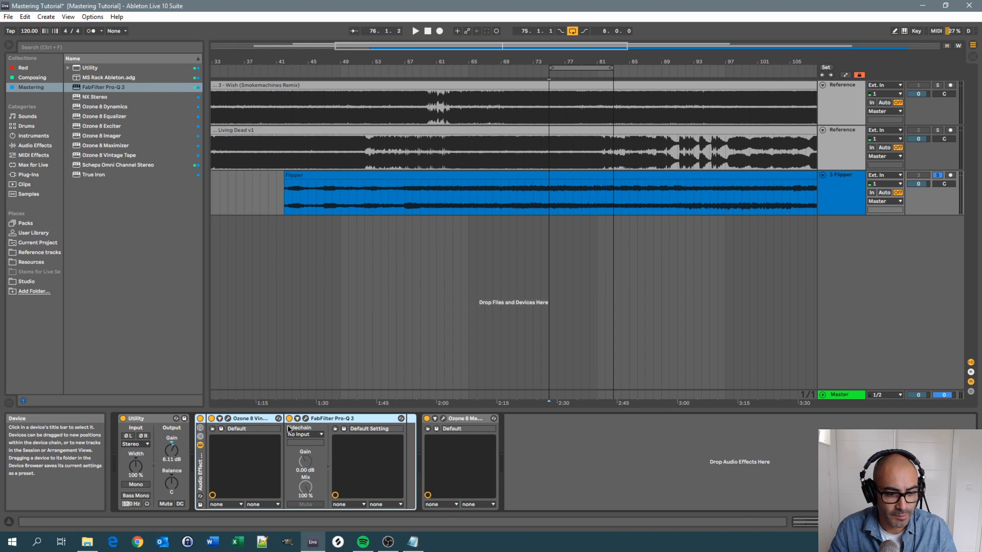
Play the Flipper track while switching the effect rack off and on to compare the processed and unprocessed sound.
click(200, 419)
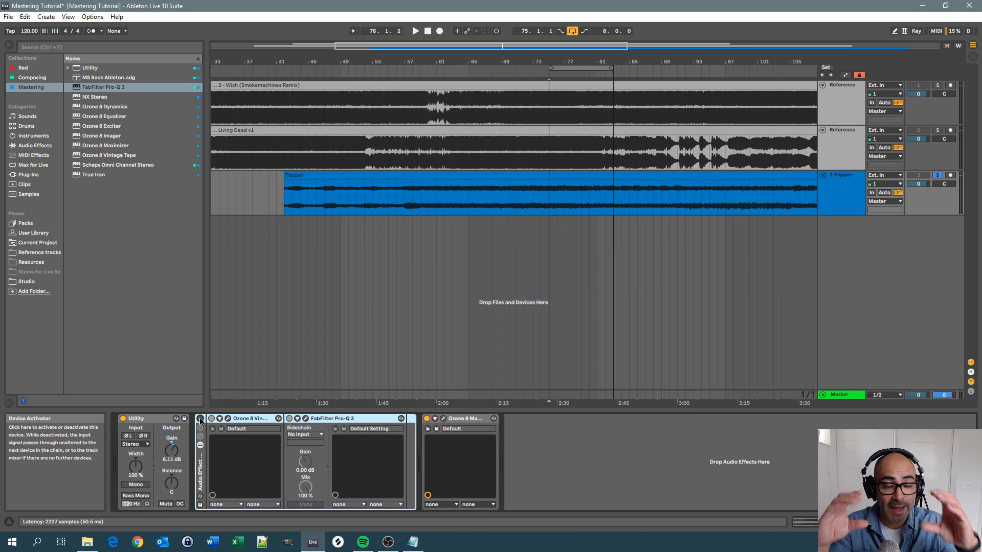
click(200, 419)
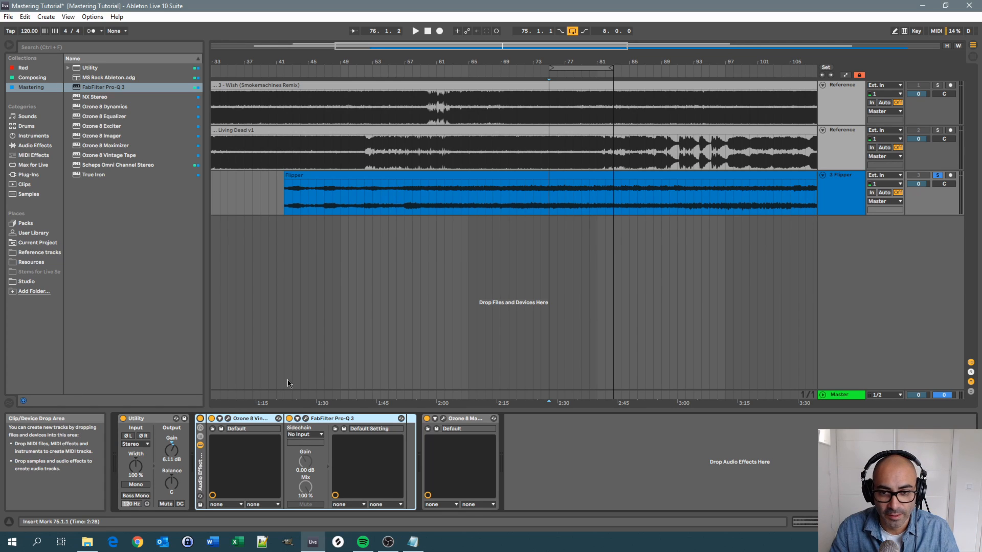
key(space)
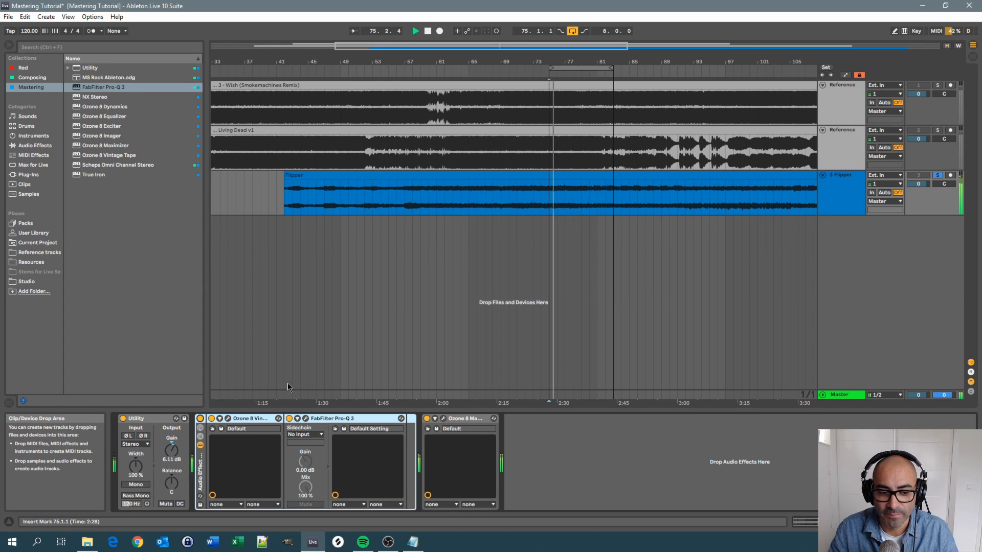
click(200, 419)
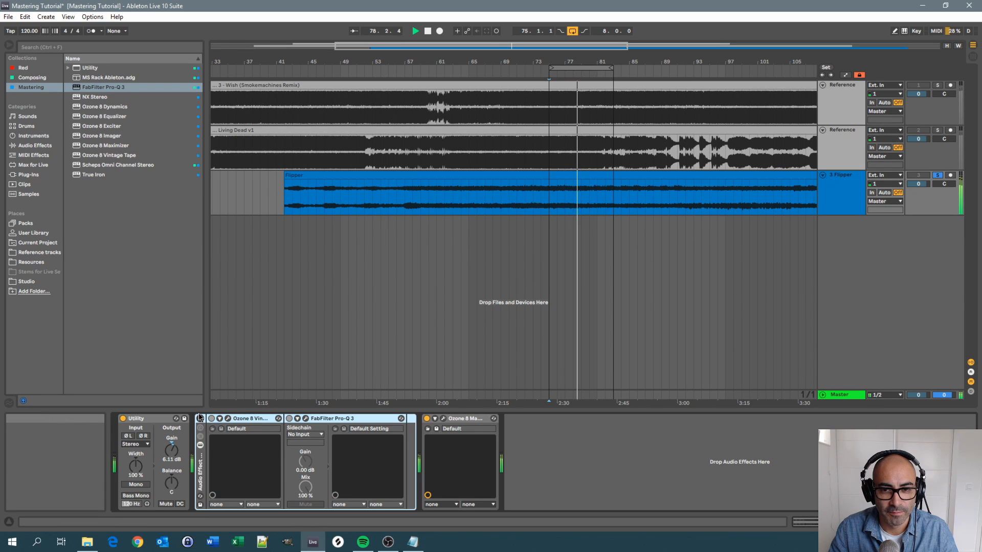
click(200, 419)
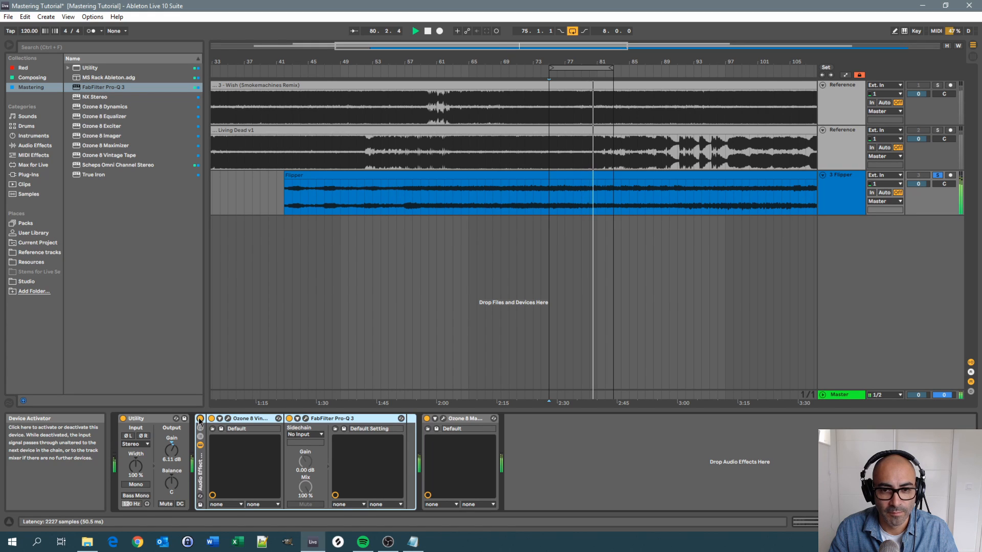
click(200, 419)
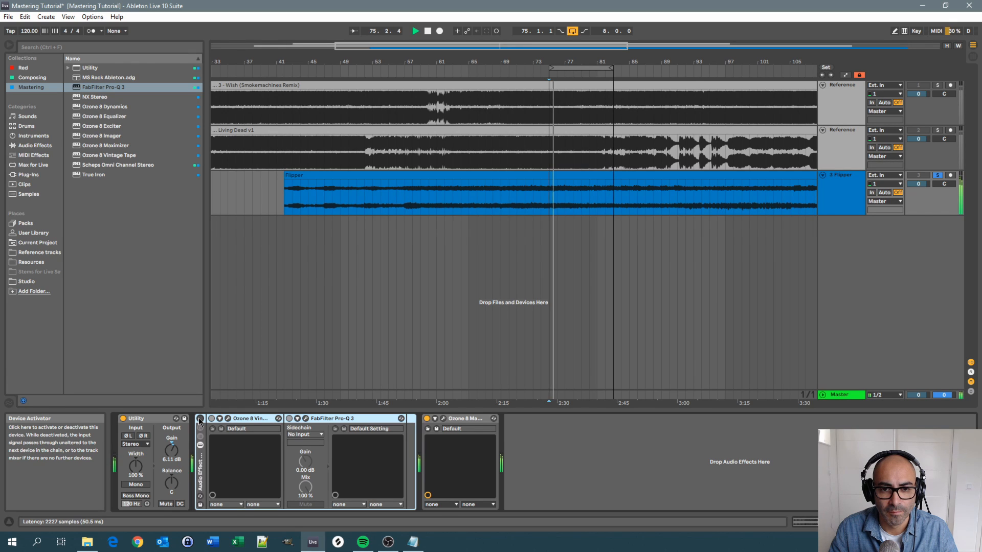
click(200, 419)
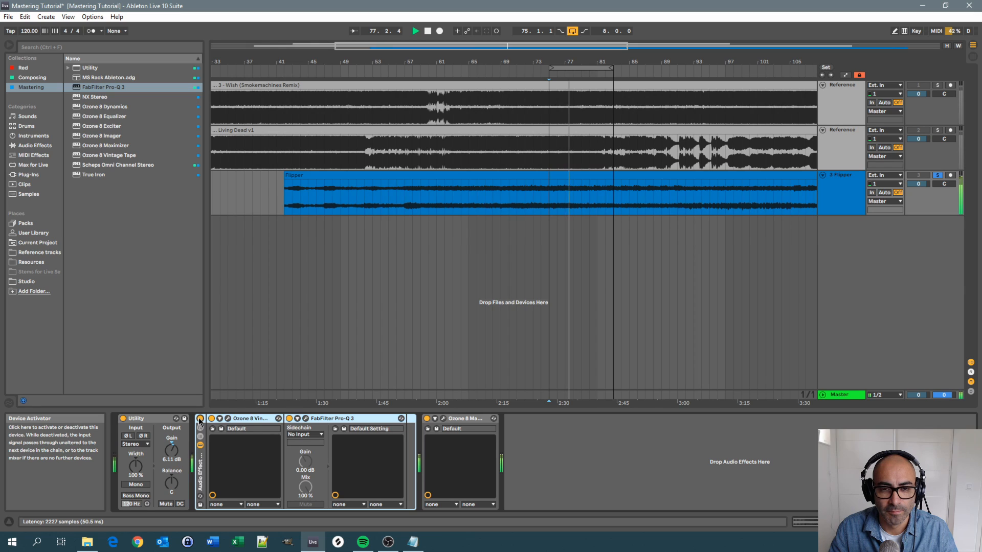
key(space)
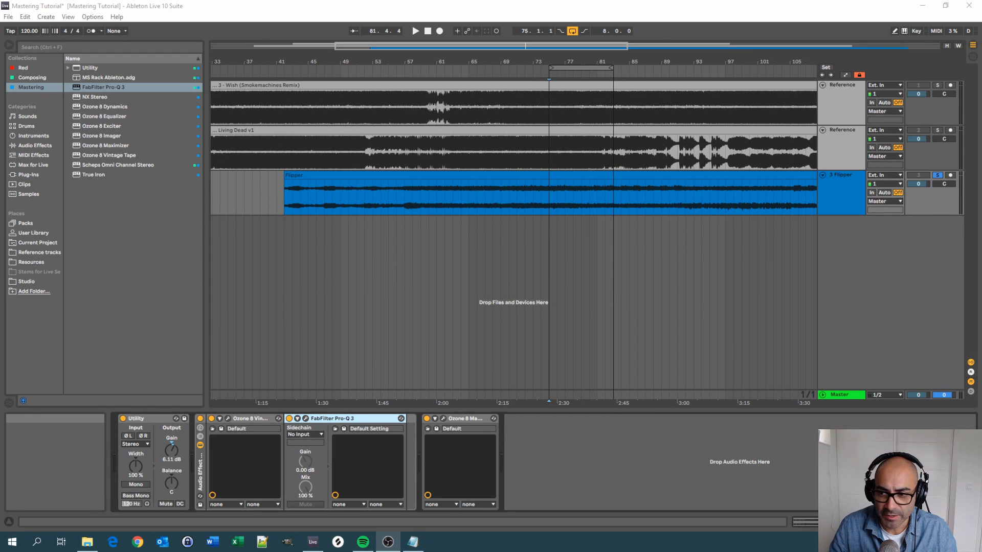
Reopen the Pro-Q 3 and add a second bell cutting 2.77 dB at 121.14 Hz with a Q of 5.003.
click(306, 419)
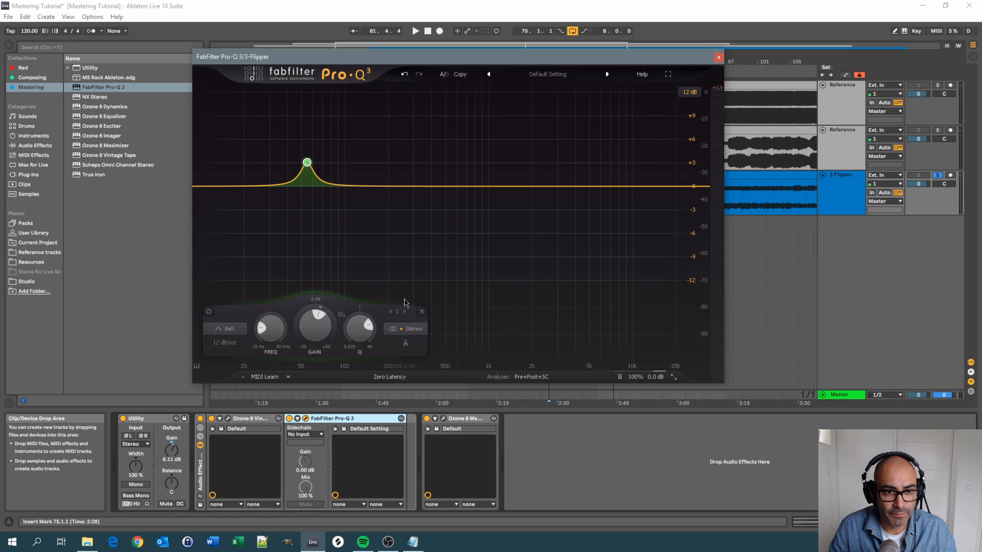
mouse_move(373, 57)
mouse_down()
mouse_move(403, 59)
mouse_move(393, 59)
mouse_up()
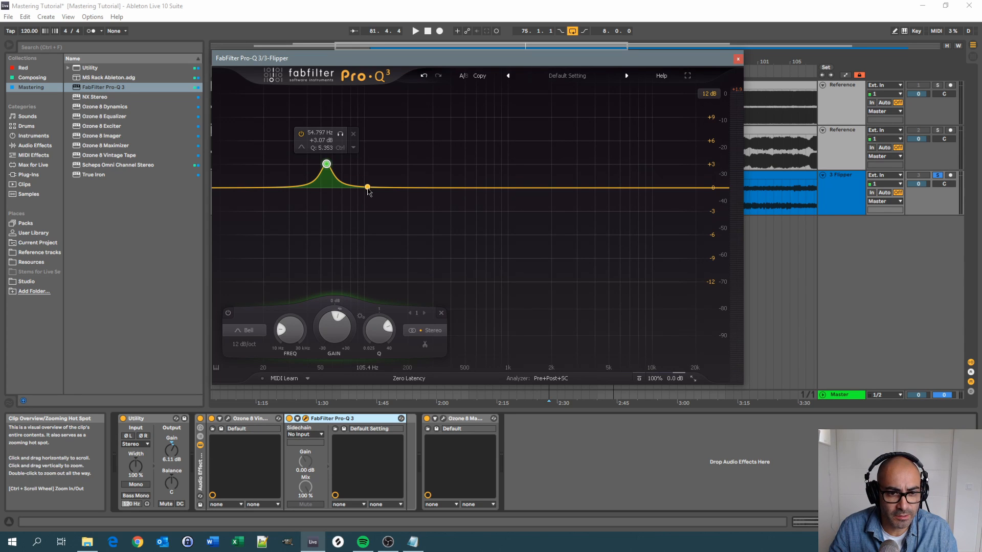
drag(368, 191, 376, 200)
scroll(414, 326, up, 3)
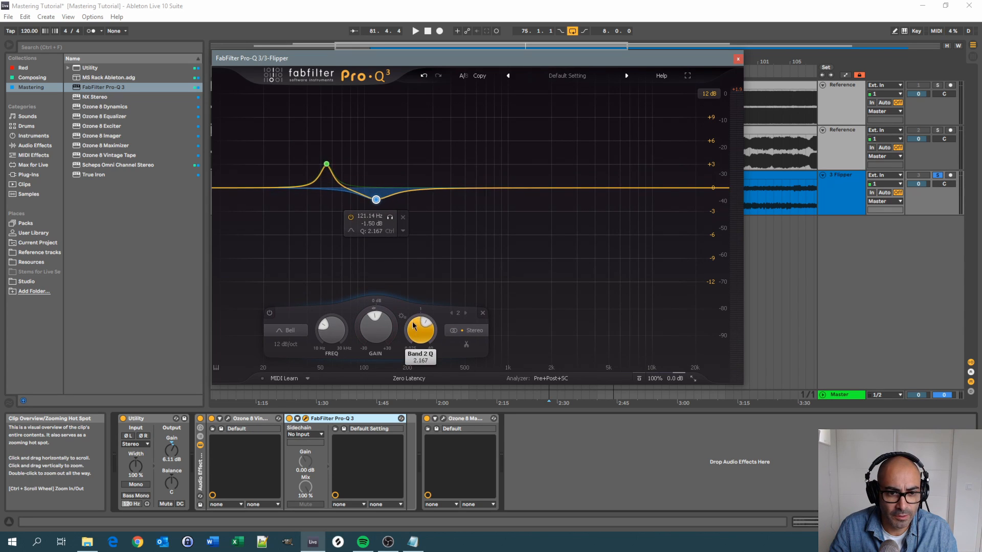
scroll(381, 339, down, 2)
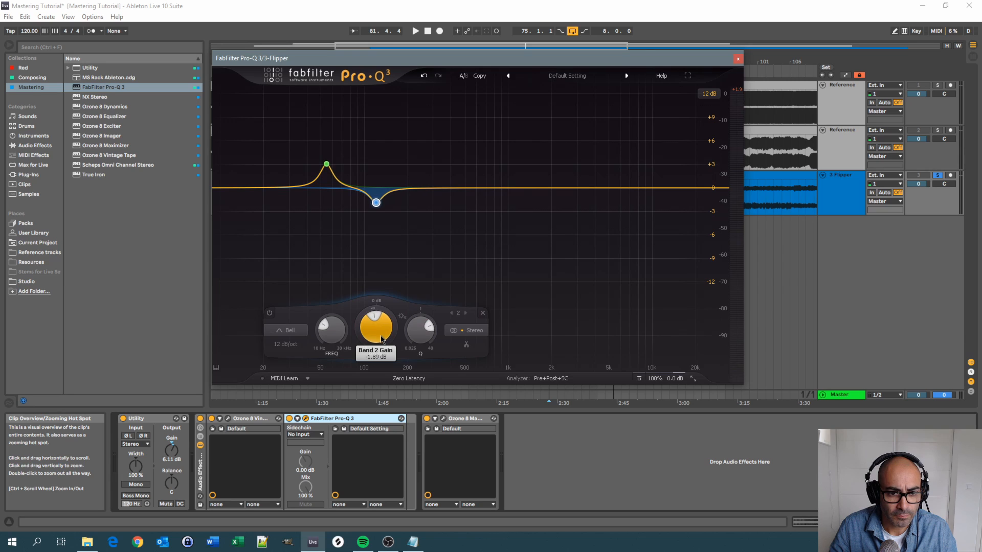
scroll(381, 339, down, 3)
Move the bell cut to 90.983 Hz and set its Q to 6.073 while auditioning the band in solo during playback.
click(390, 228)
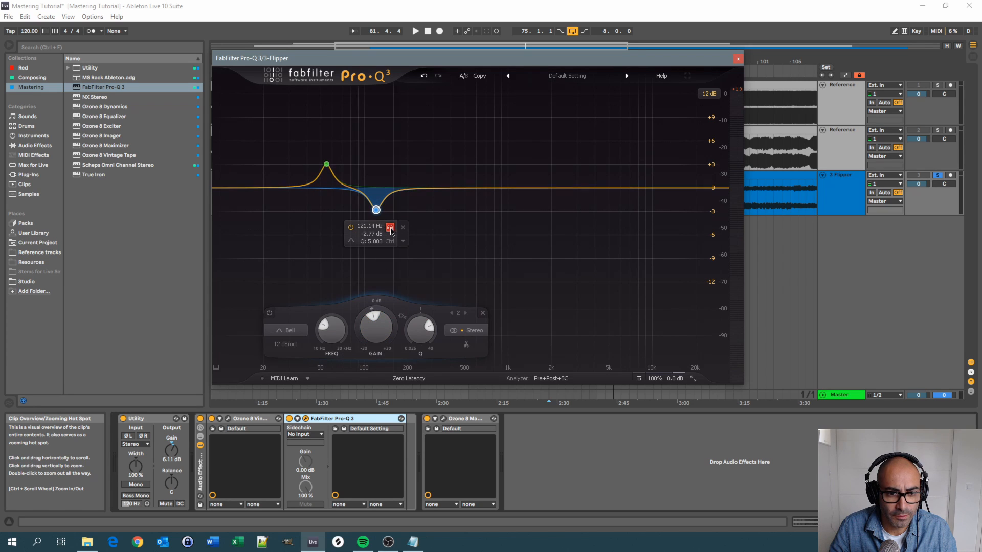
drag(391, 230, 377, 234)
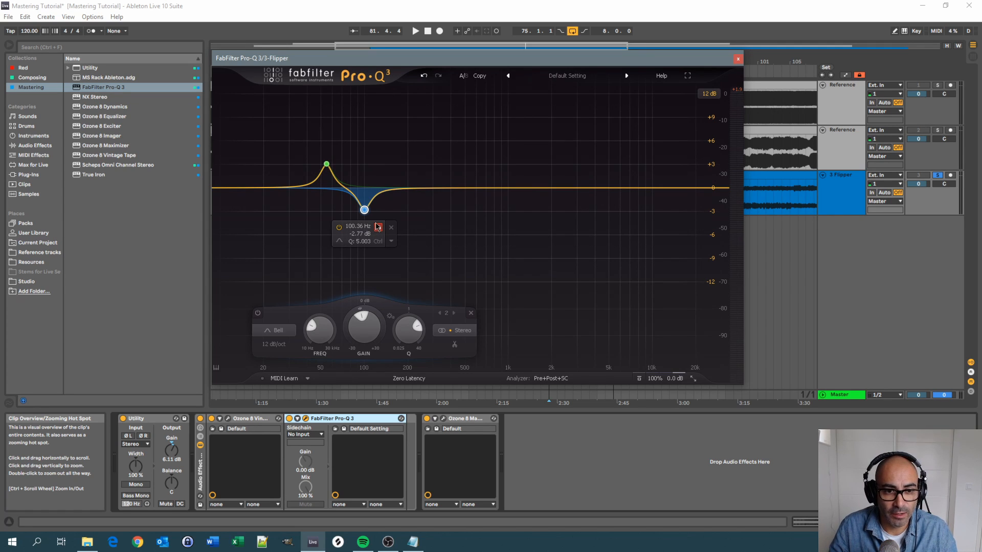
key(space)
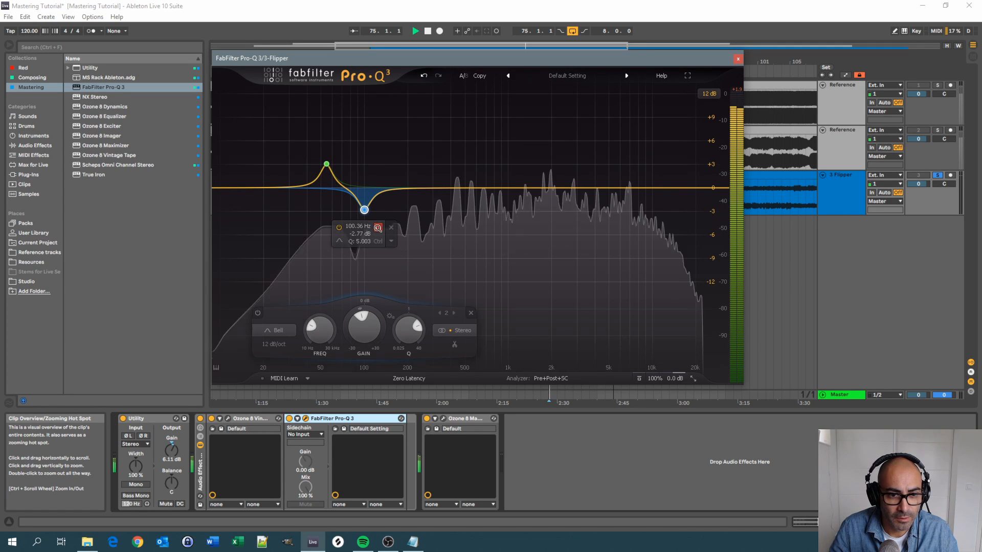
drag(379, 231, 365, 235)
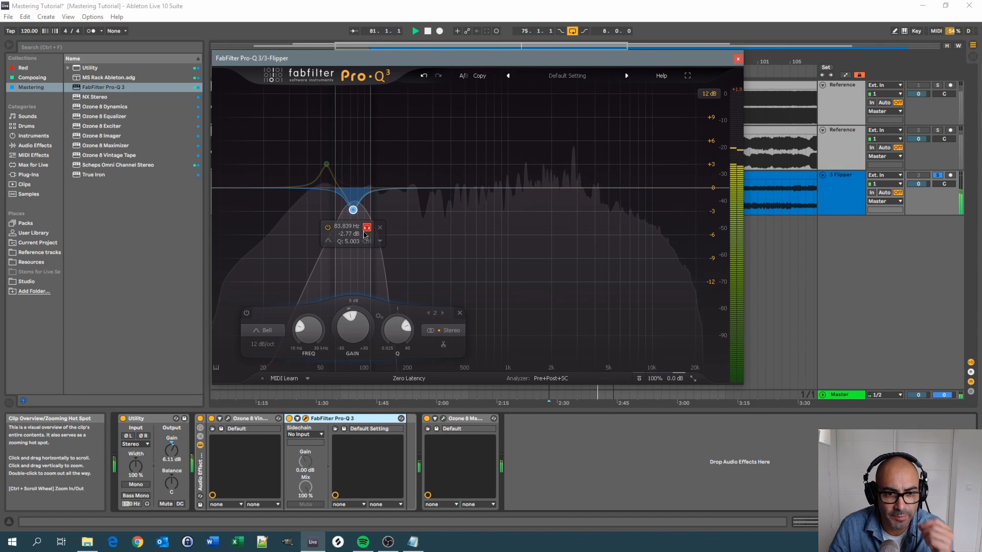
drag(365, 236, 369, 237)
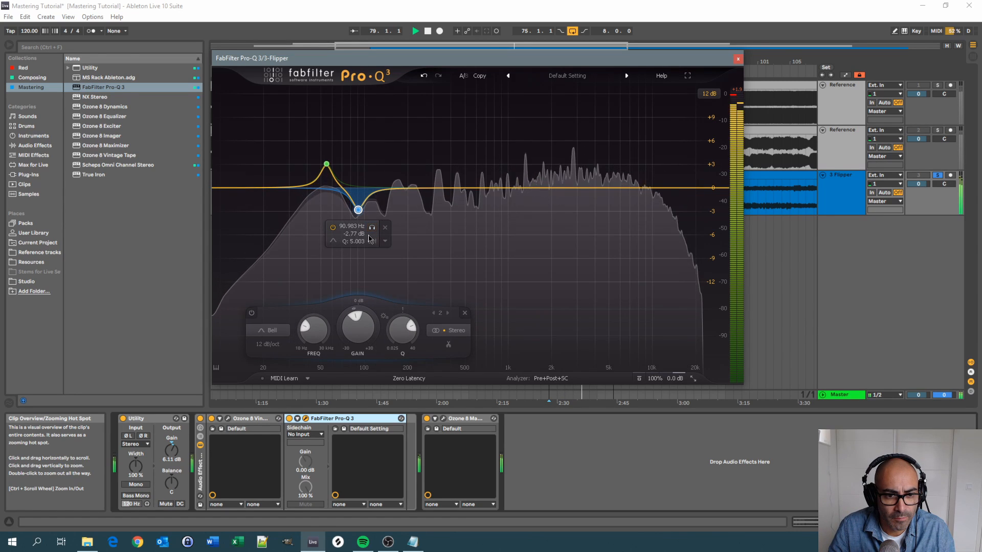
drag(398, 330, 398, 321)
mouse_move(358, 211)
click(373, 228)
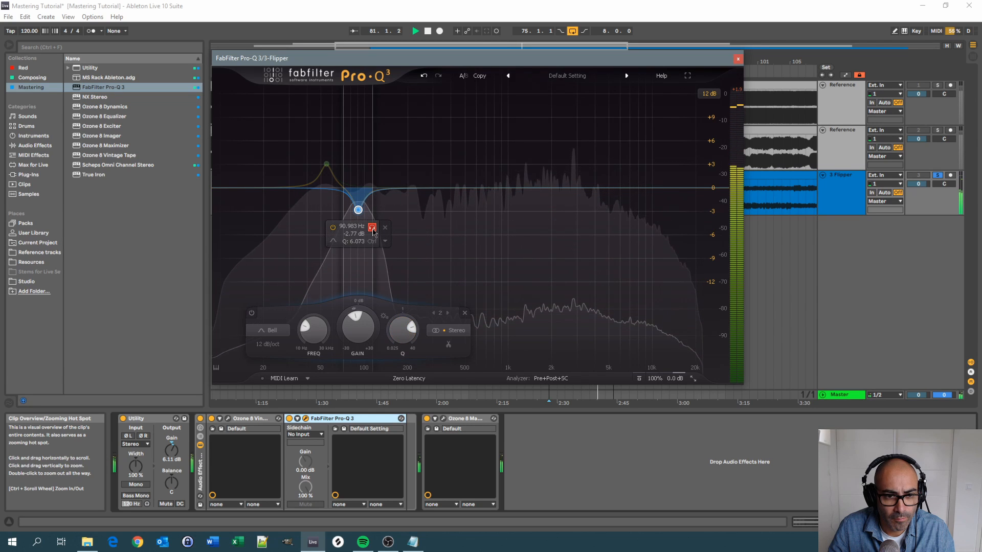
Move the second bell cut to 90.242 Hz and switch the band off and on during playback to compare the sound.
drag(373, 232, 371, 231)
key(space)
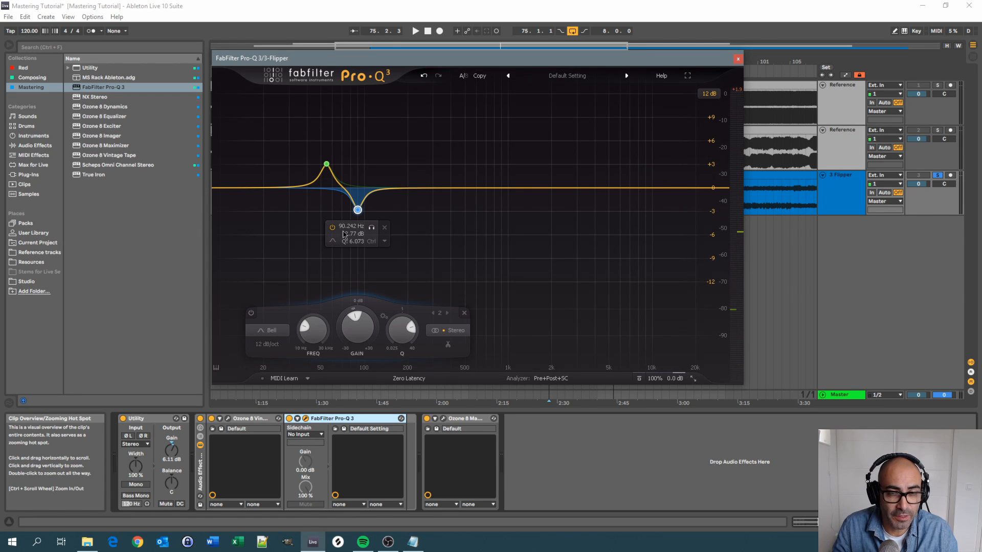
key(space)
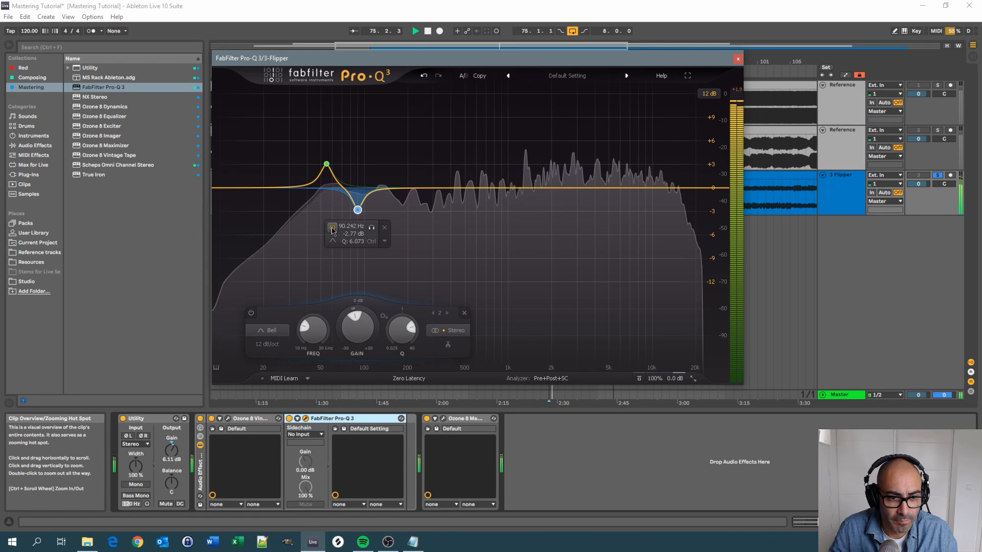
click(332, 229)
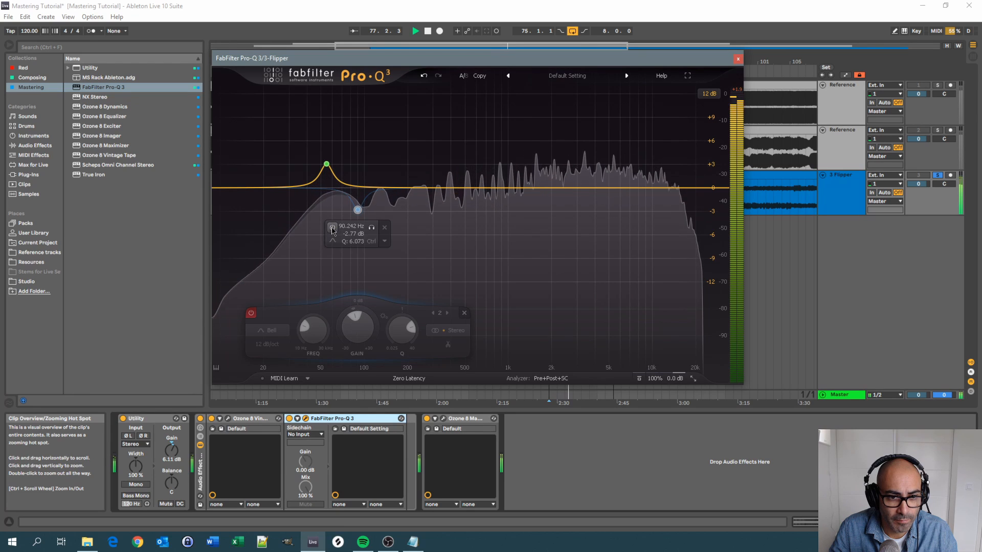
click(332, 228)
click(332, 229)
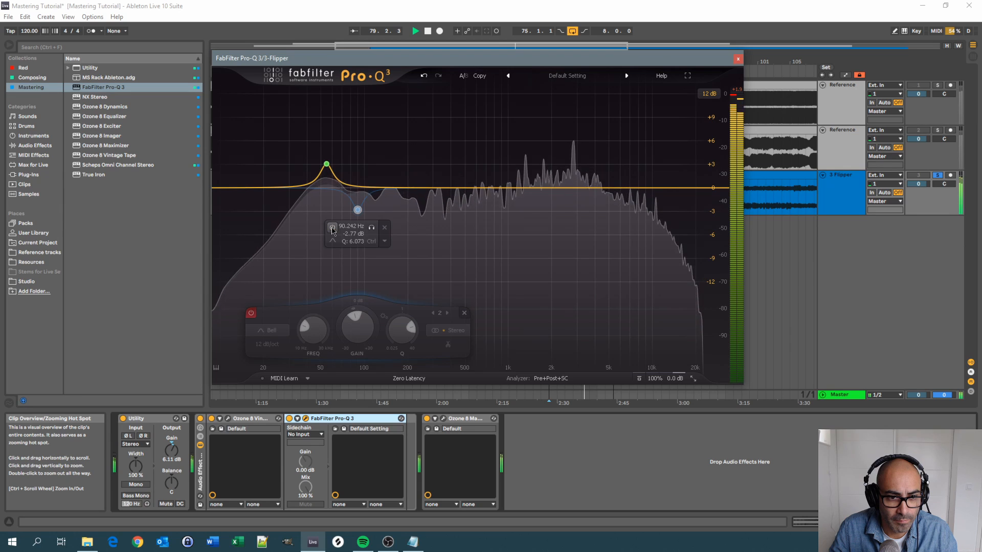
click(332, 229)
click(372, 228)
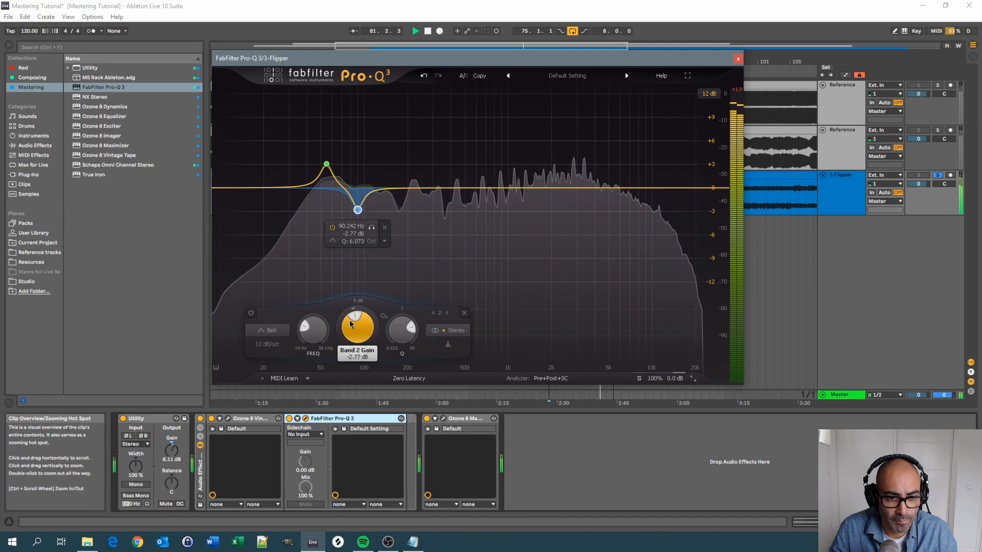
Deepen the 90.242 Hz bell cut to -3.67 dB and compare playback with the band bypassed and active.
drag(351, 325, 351, 332)
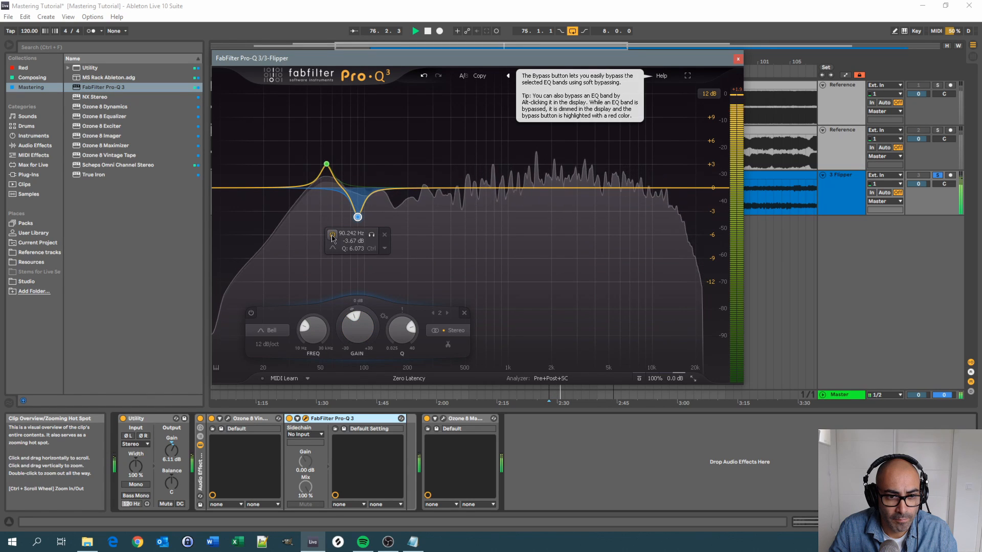
click(332, 236)
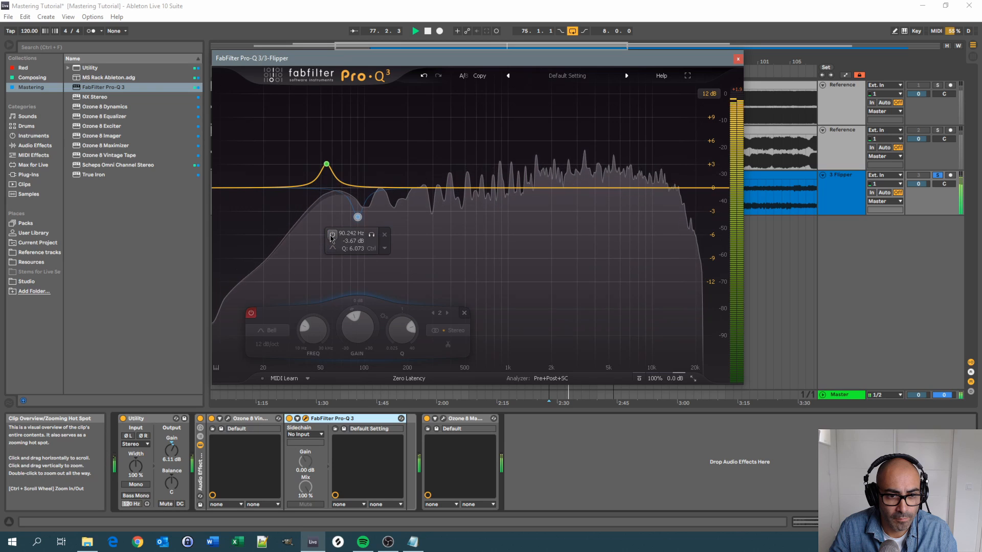
click(332, 237)
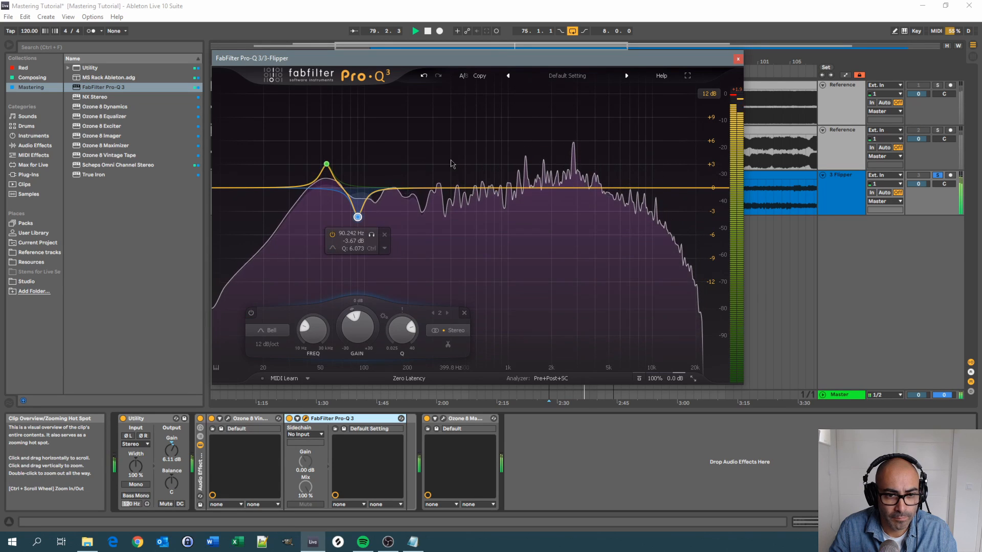
mouse_move(451, 162)
key(space)
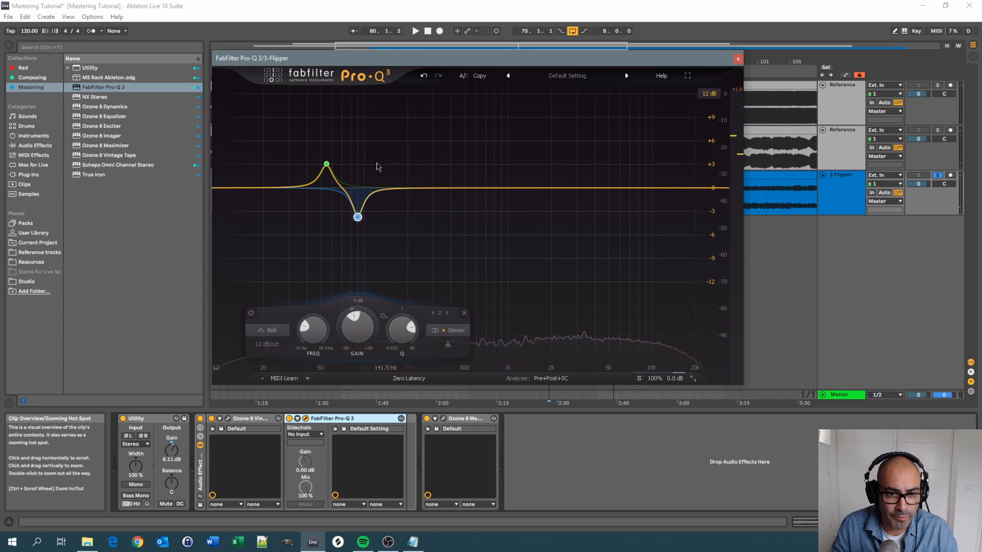
Add a third bell cutting 2.28 dB at 206.13 Hz with a Q of 3.790.
mouse_move(361, 220)
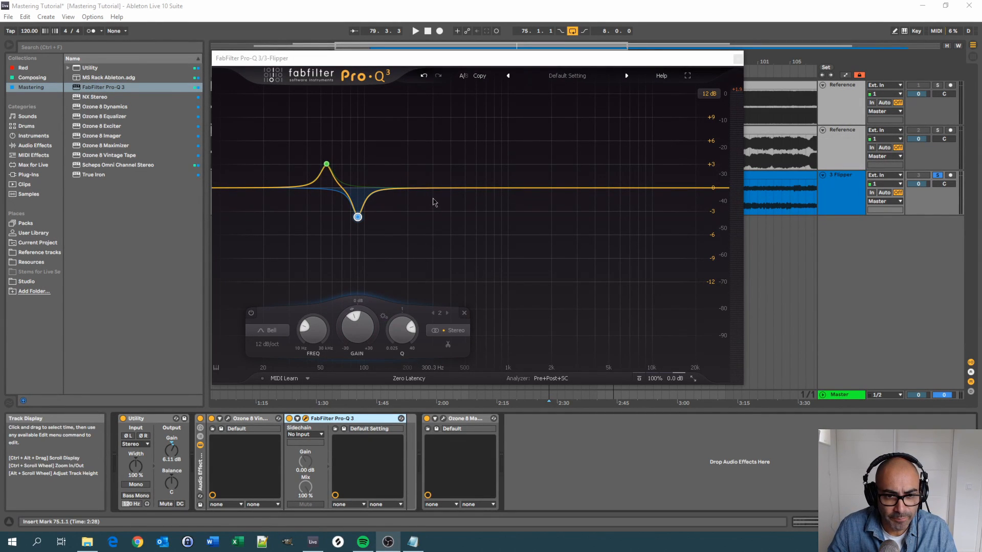
drag(427, 193, 428, 210)
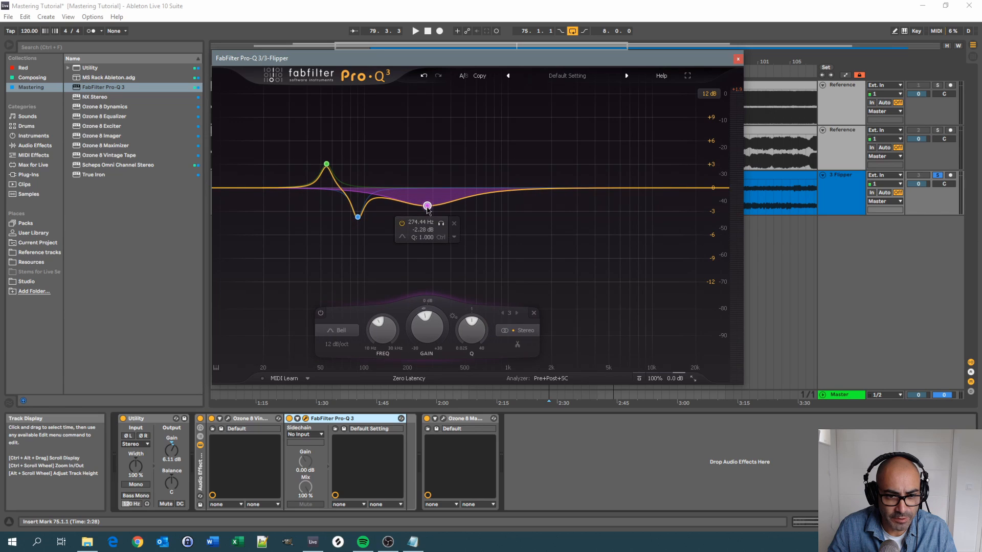
scroll(467, 335, up, 3)
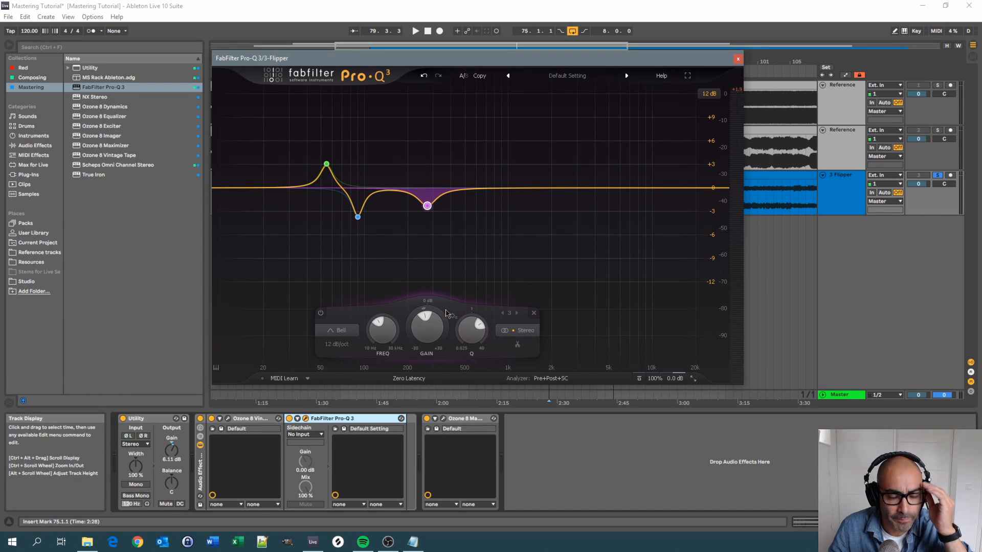
mouse_move(439, 250)
drag(441, 226, 423, 224)
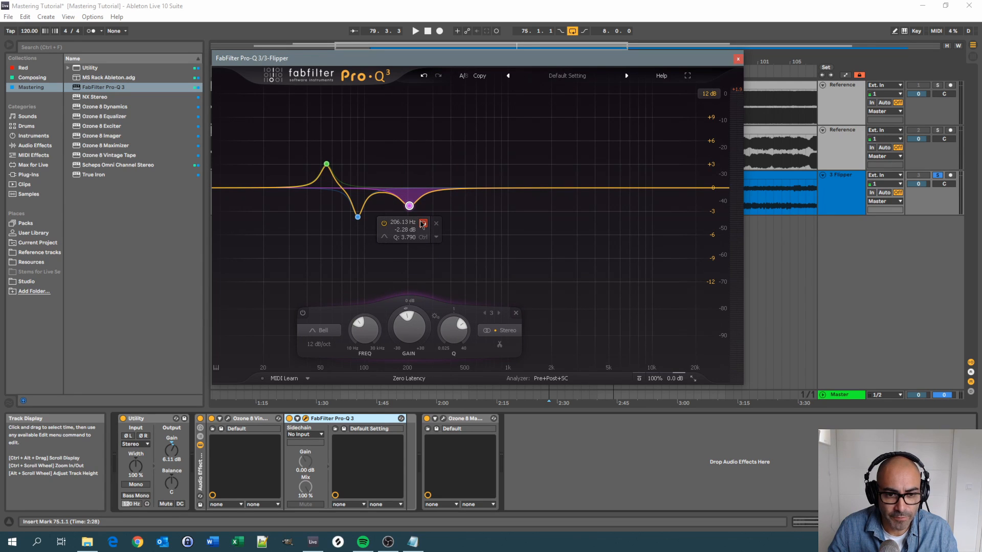
Narrow the third bell to a Q of 8.113 and move it to 168.01 Hz while auditioning it in solo during playback.
mouse_move(450, 336)
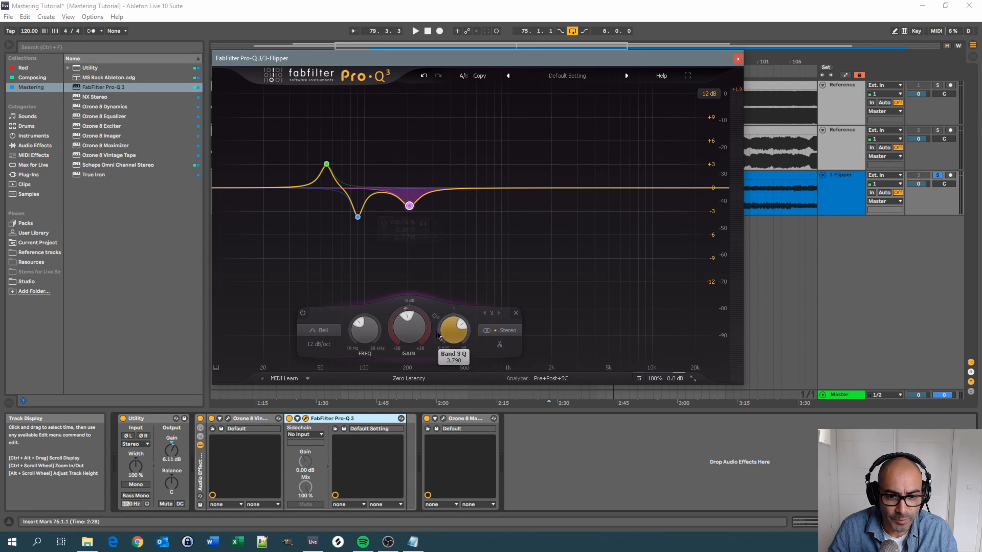
drag(447, 334, 447, 326)
mouse_move(423, 226)
drag(422, 226, 409, 227)
key(space)
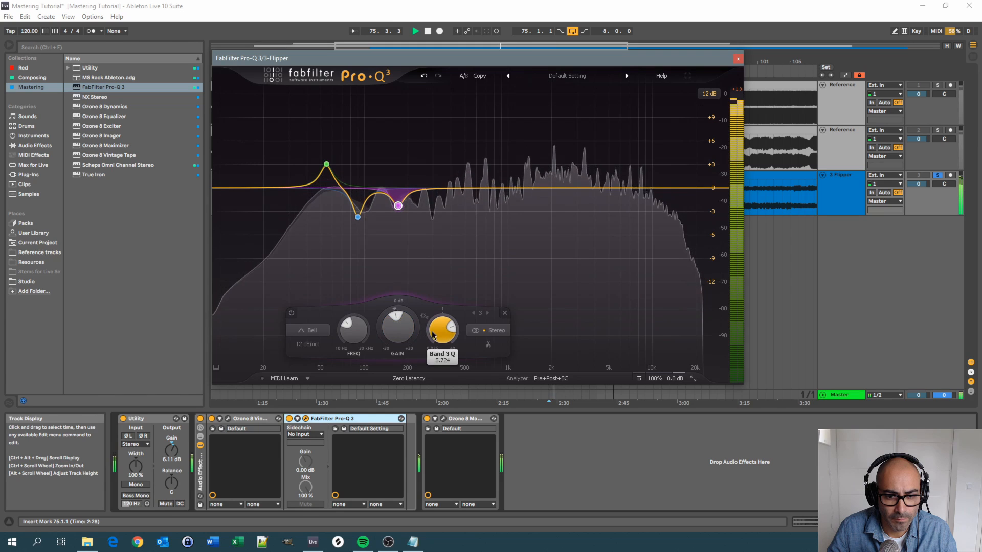
drag(433, 328, 433, 322)
mouse_move(405, 225)
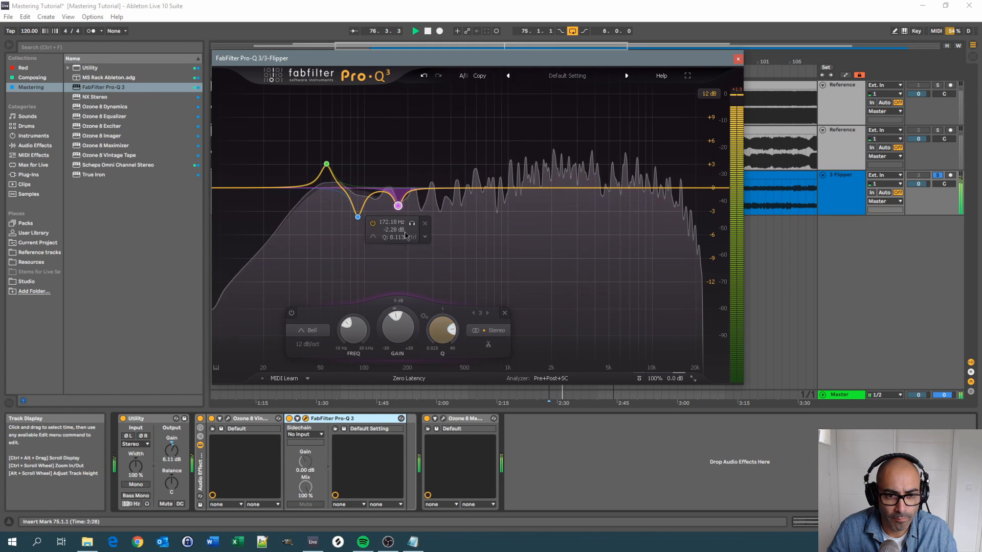
drag(409, 225, 409, 225)
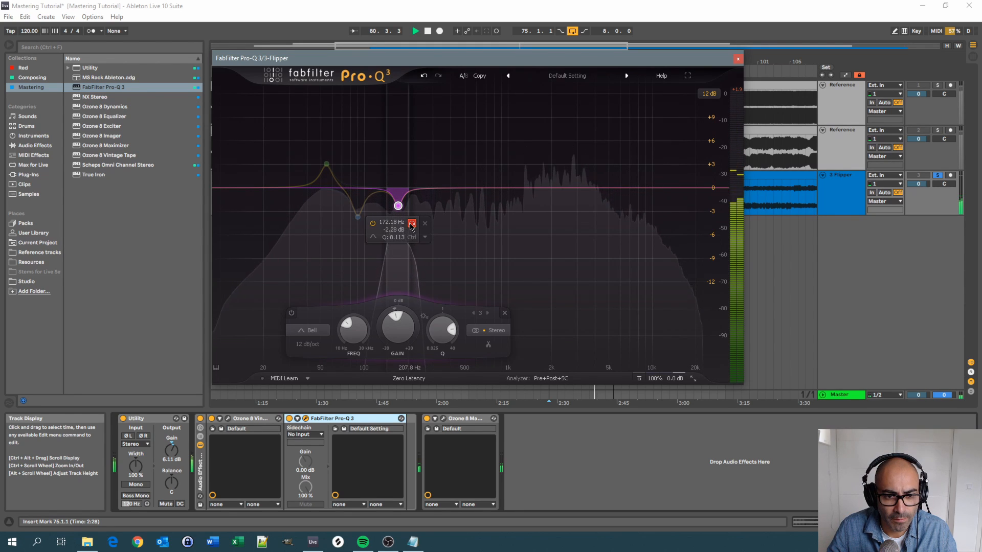
drag(408, 226, 407, 227)
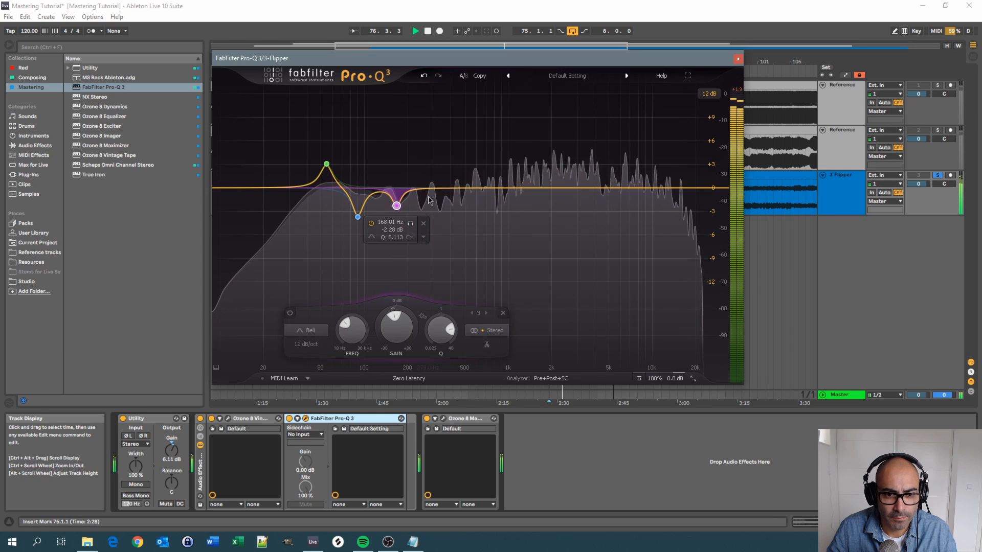
Add a fourth bell cutting 2.15 dB at 315.37 Hz with a Q of 8.525, finding the frequency in band solo.
drag(434, 194, 437, 205)
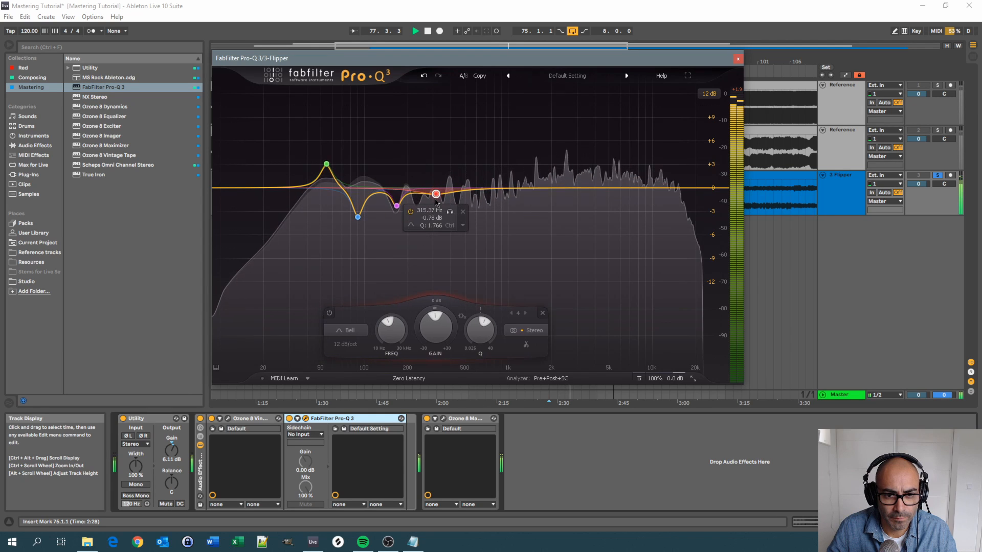
scroll(475, 318, up, 5)
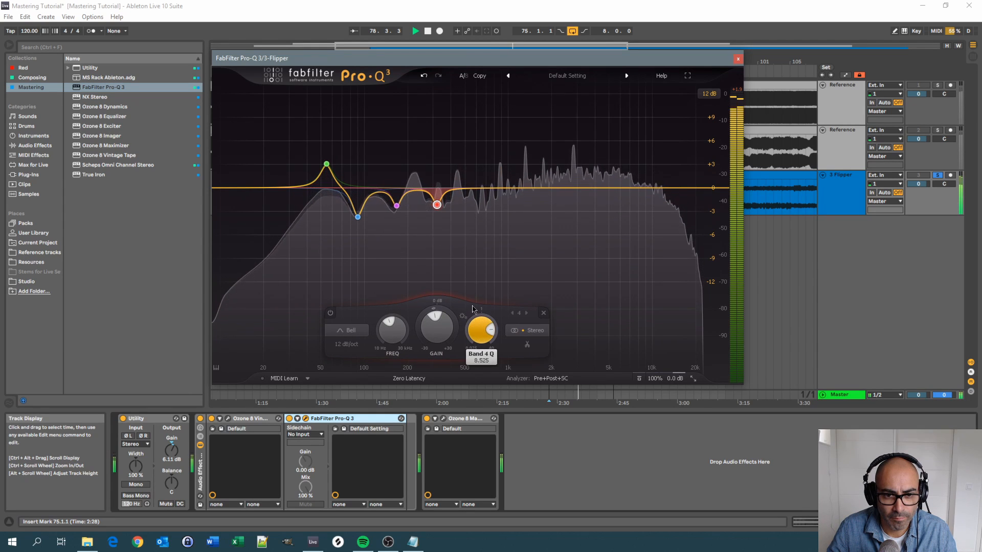
mouse_move(451, 225)
mouse_down()
mouse_move(426, 233)
mouse_move(446, 237)
mouse_up()
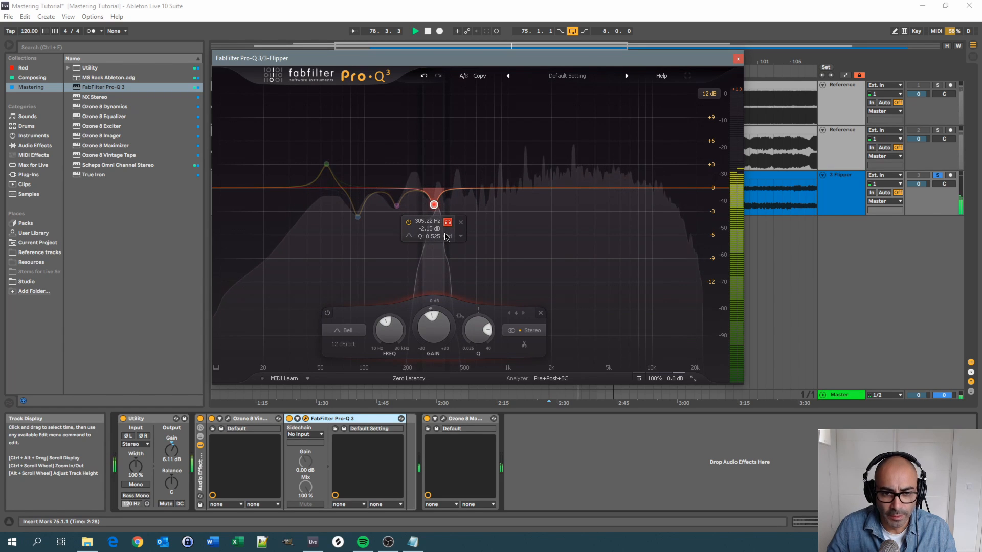
drag(446, 237, 446, 237)
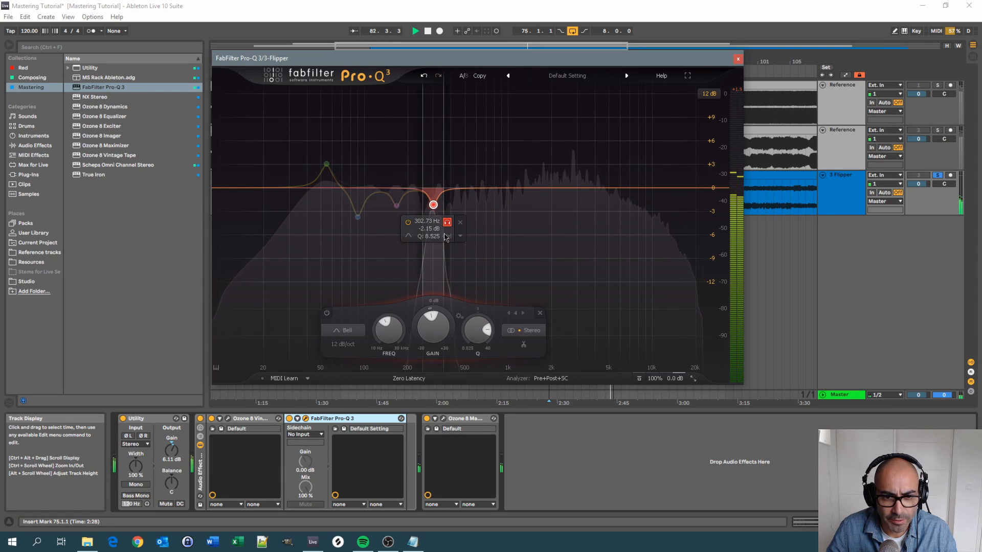
drag(446, 237, 448, 237)
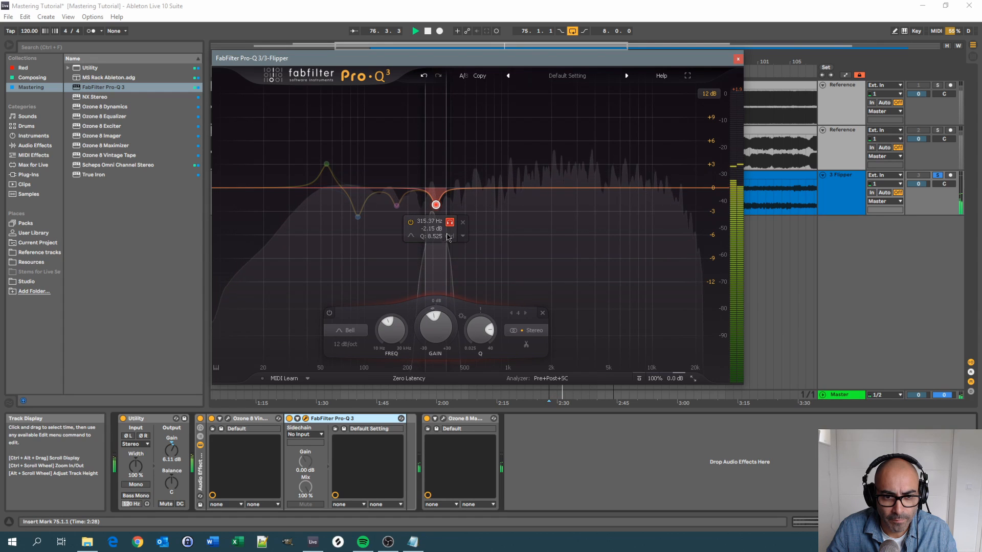
Refine the fourth bell to 331.23 Hz, -2.43 dB and a Q of 11.15, and stop playback.
drag(432, 324, 431, 333)
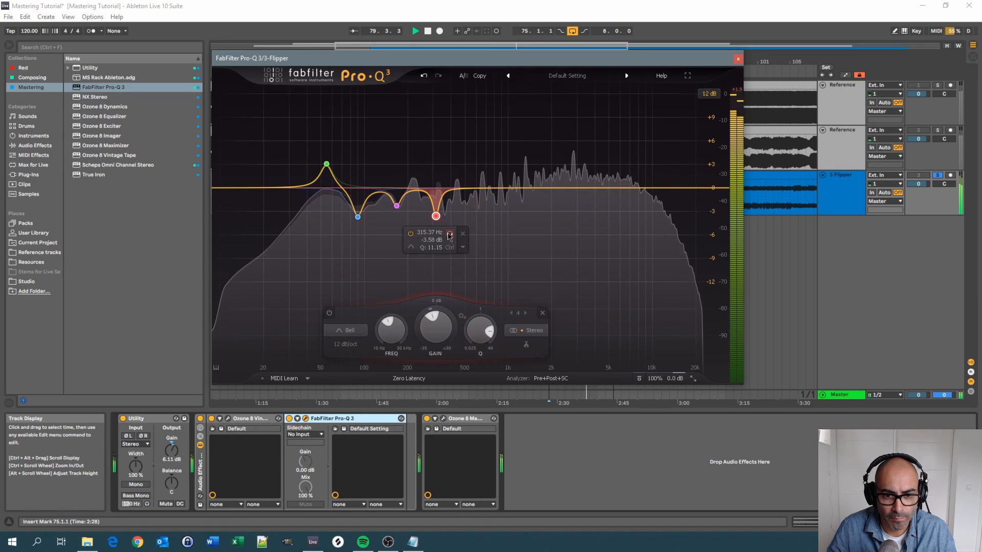
drag(445, 236, 450, 236)
drag(432, 336, 435, 322)
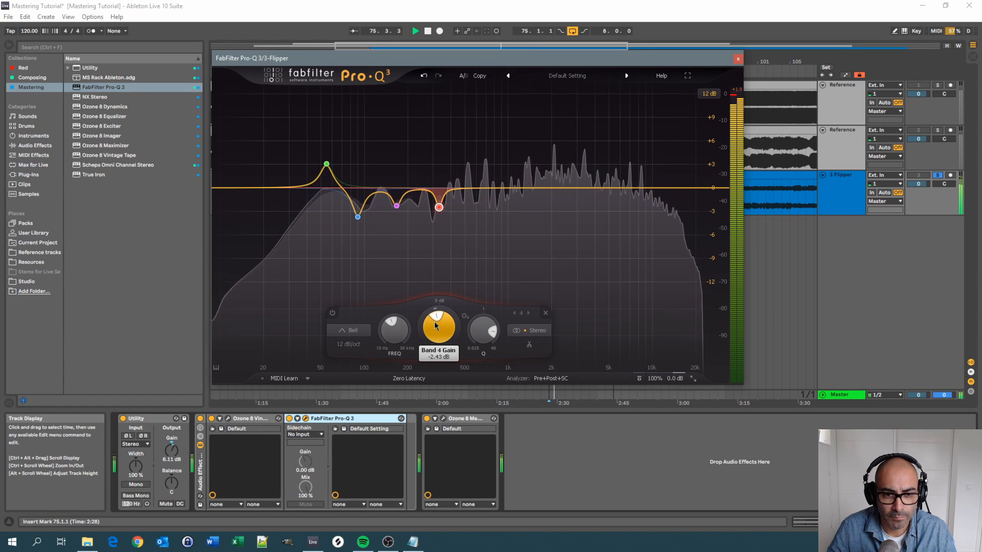
key(space)
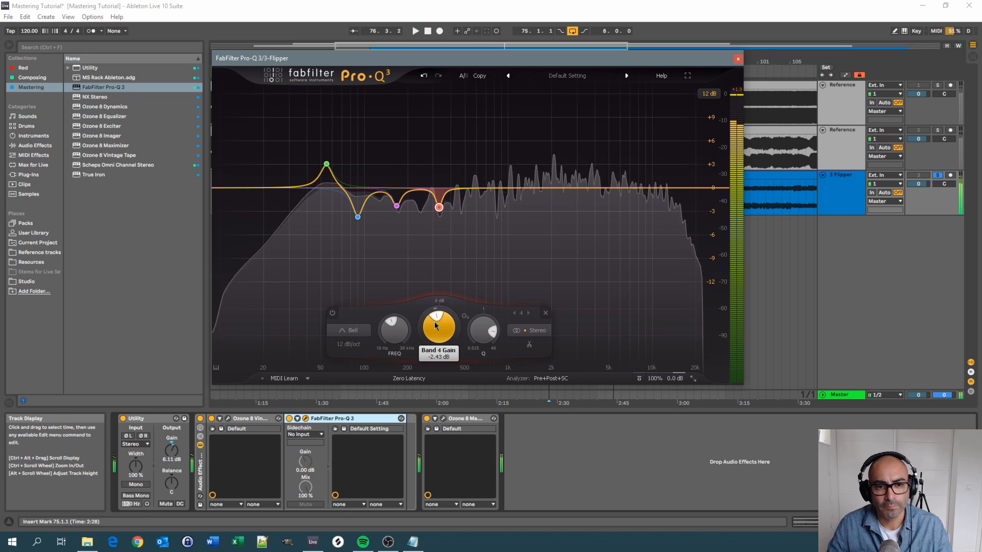
click(434, 287)
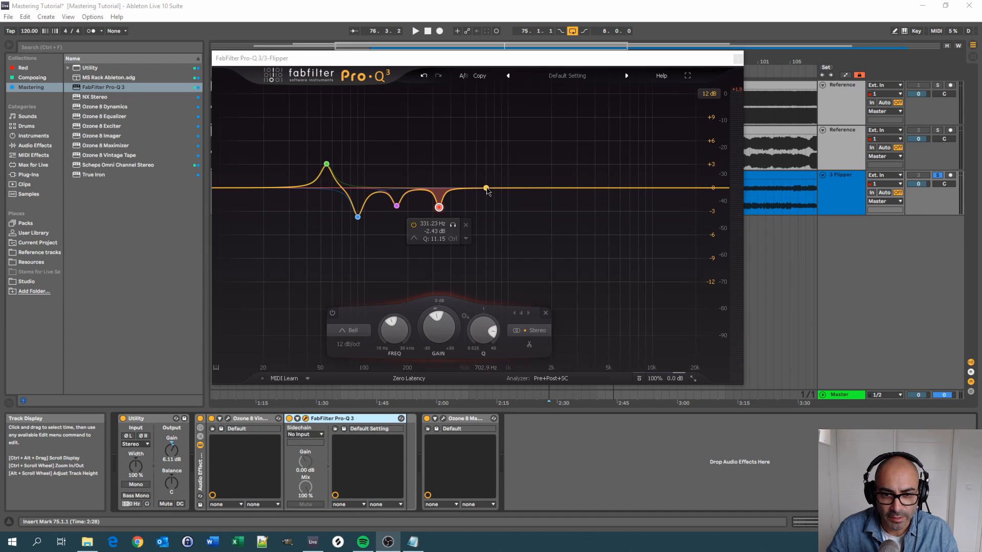
Add a fifth bell cutting 3.33 dB at 437.41 Hz with a Q of 12.22, auditioning it in solo during playback.
drag(486, 192, 468, 237)
key(space)
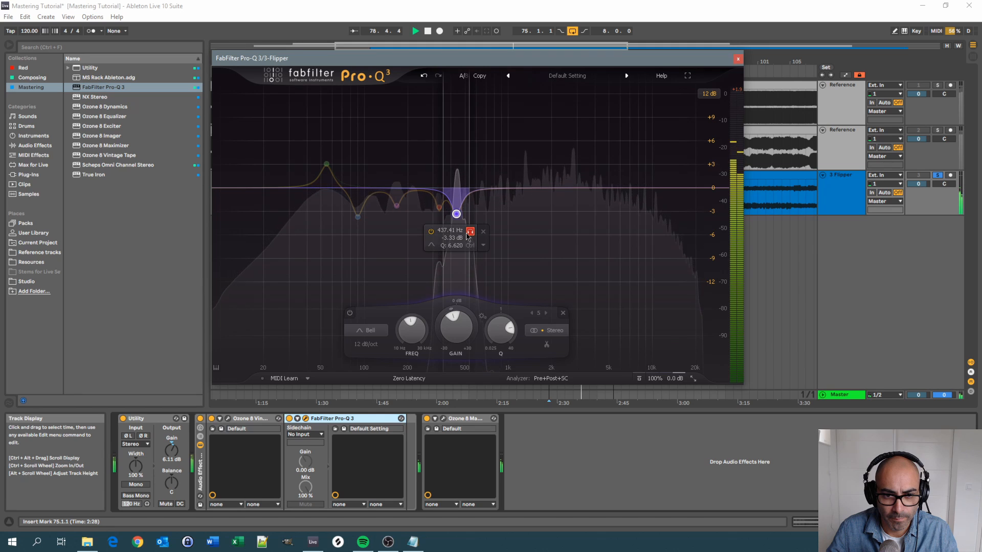
drag(468, 236, 472, 235)
scroll(492, 316, up, 3)
mouse_move(458, 214)
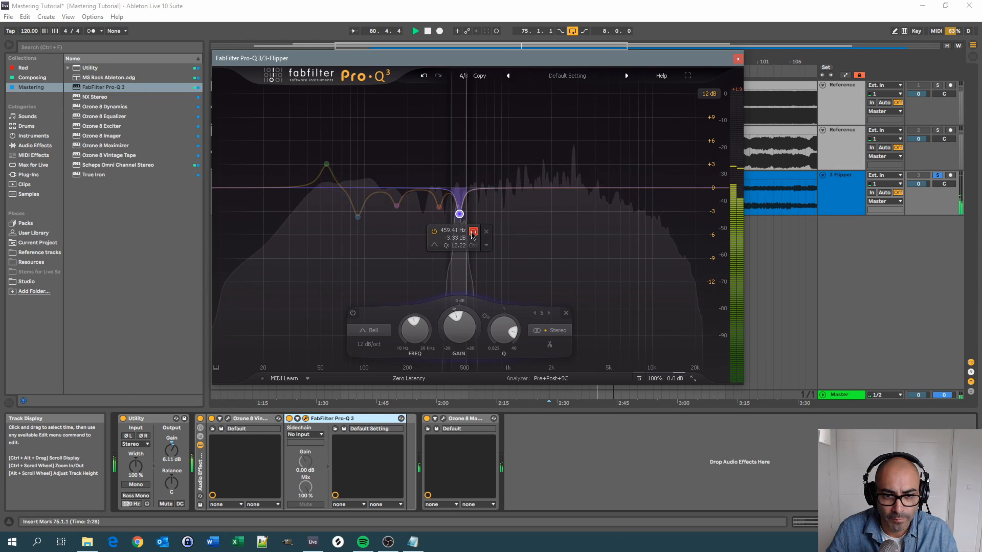
drag(473, 235, 470, 234)
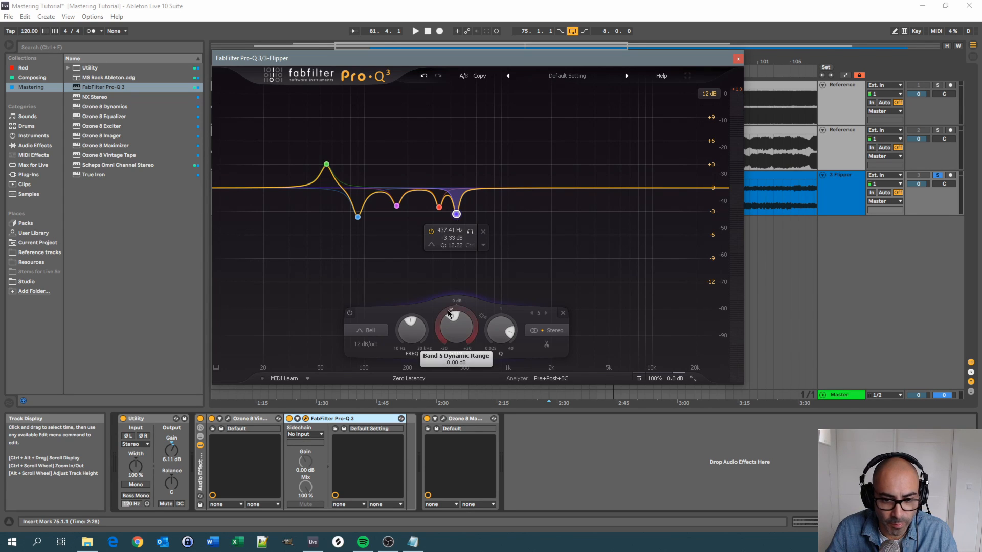
Make the fifth bell dynamic with a -1.81 dB range, set its gain to -1.95 dB, and audition it in solo.
drag(443, 314, 438, 332)
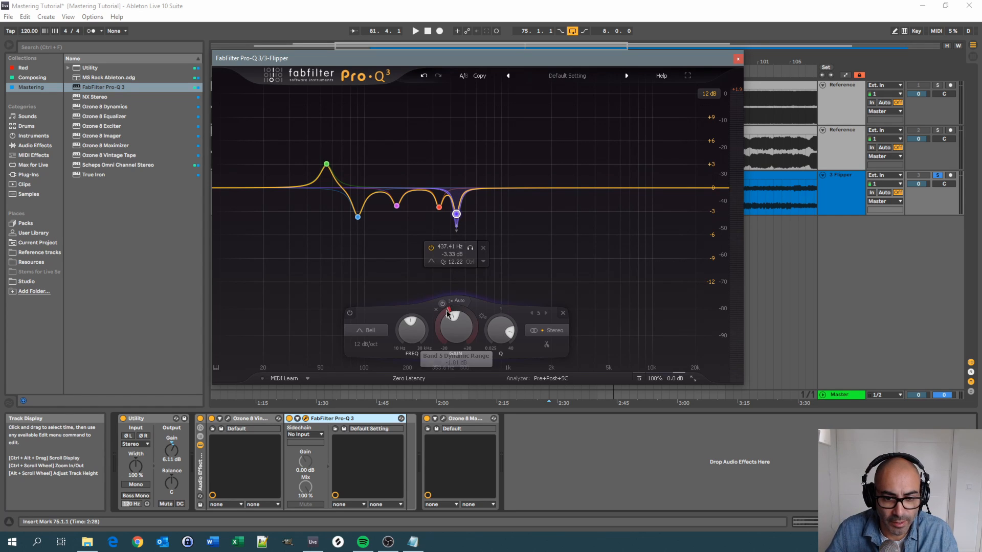
drag(446, 333, 443, 323)
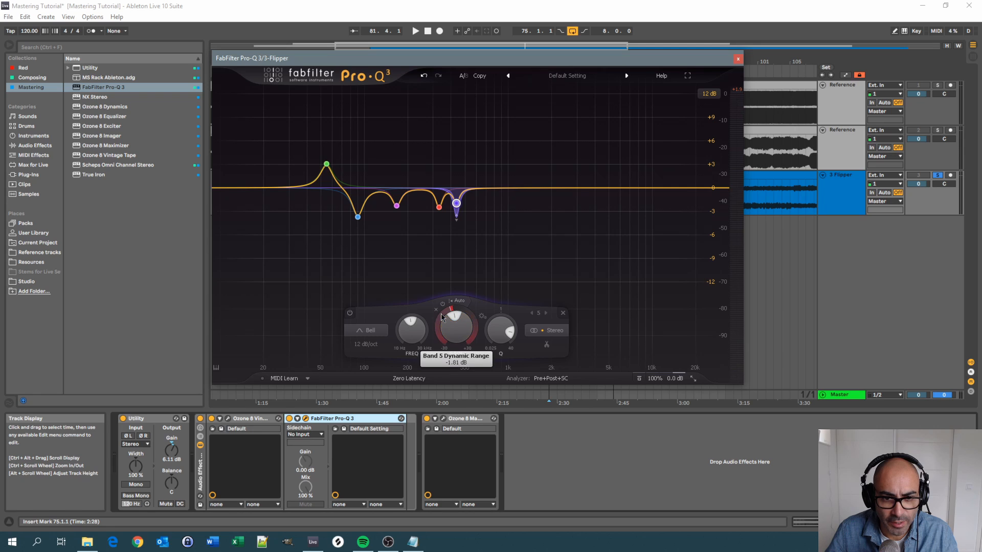
key(space)
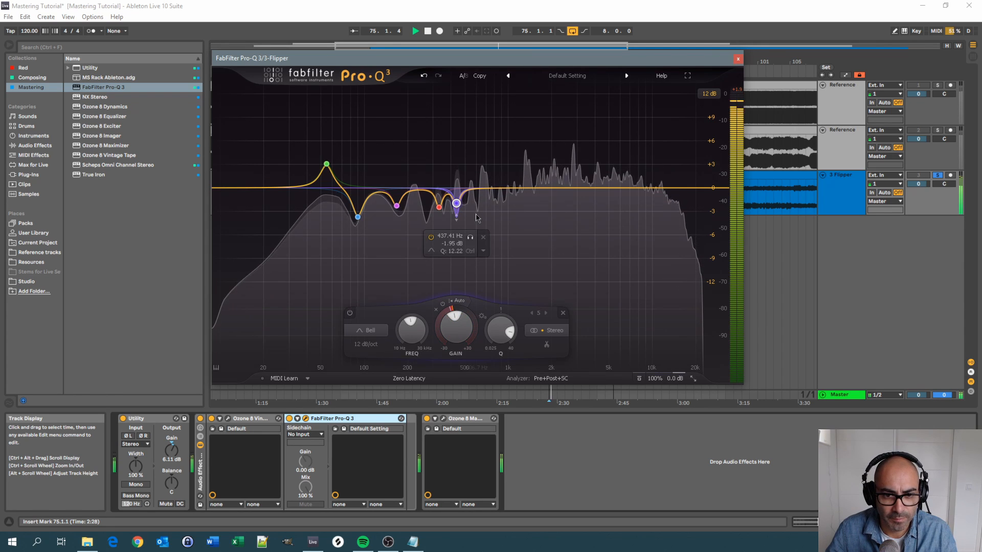
click(470, 236)
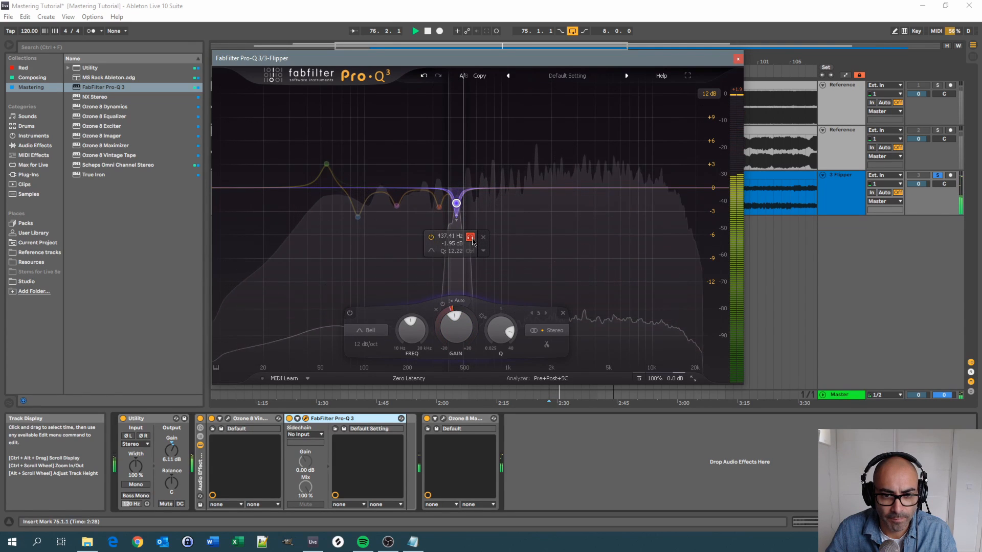
click(470, 238)
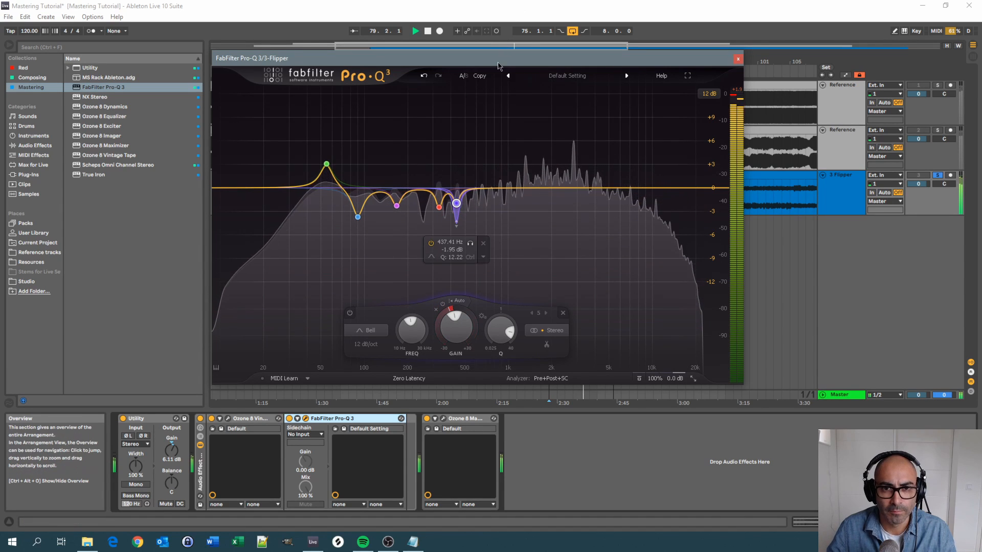
Compare the Flipper track with the Pro-Q 3 bypassed and active during playback, and stop playback.
drag(503, 58, 492, 54)
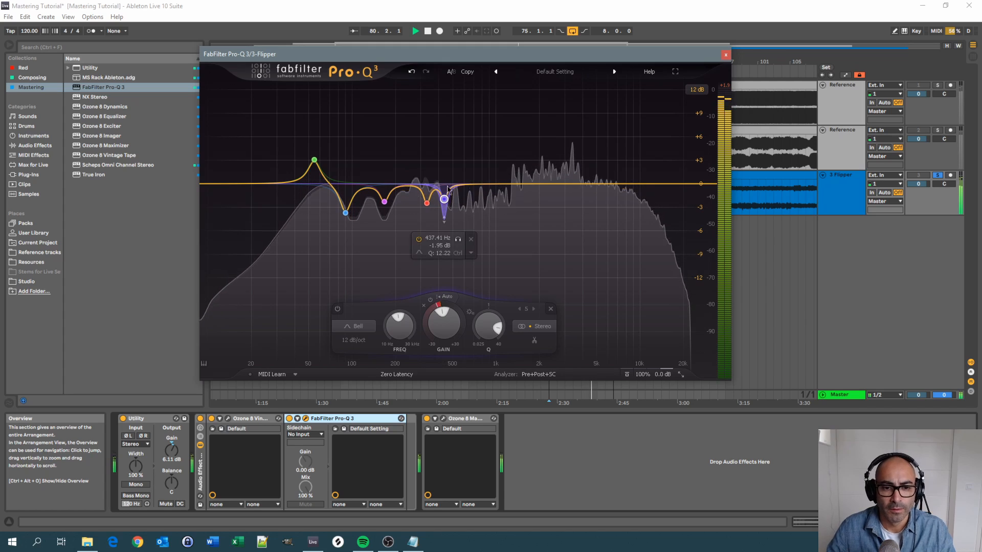
key(space)
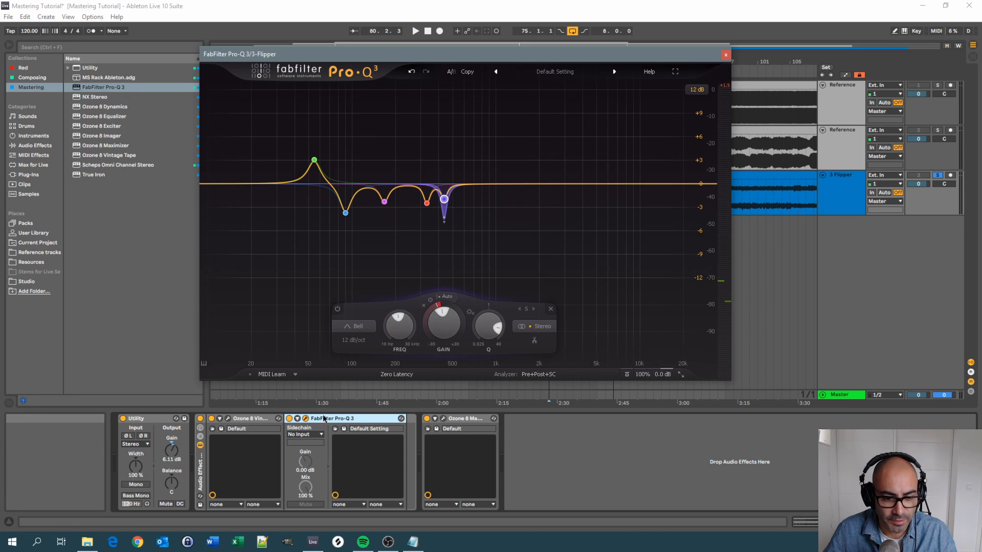
key(space)
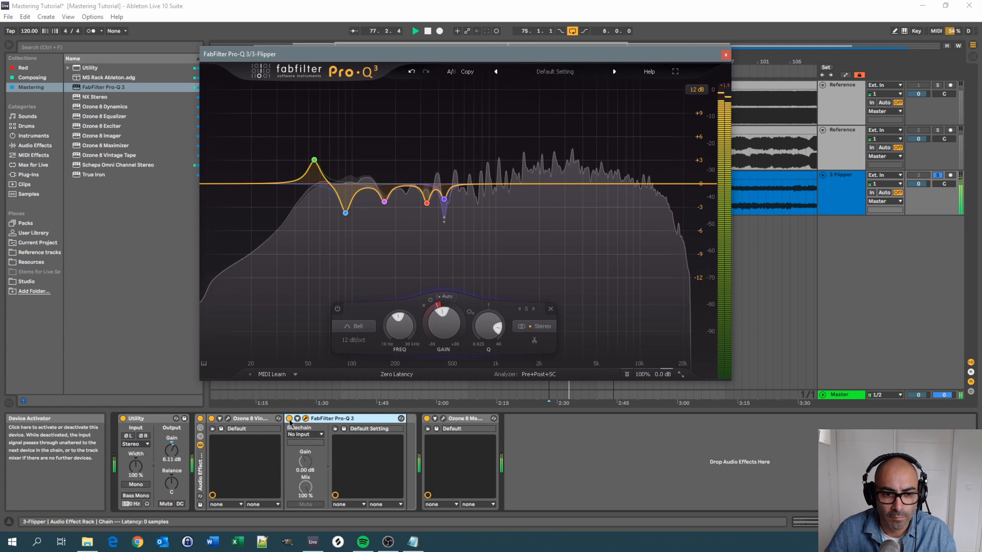
click(290, 421)
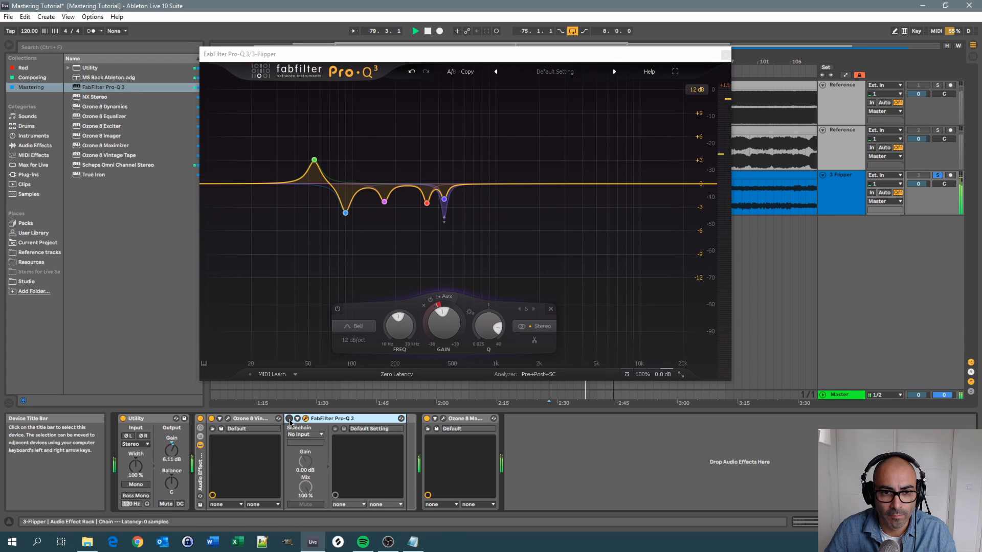
click(290, 421)
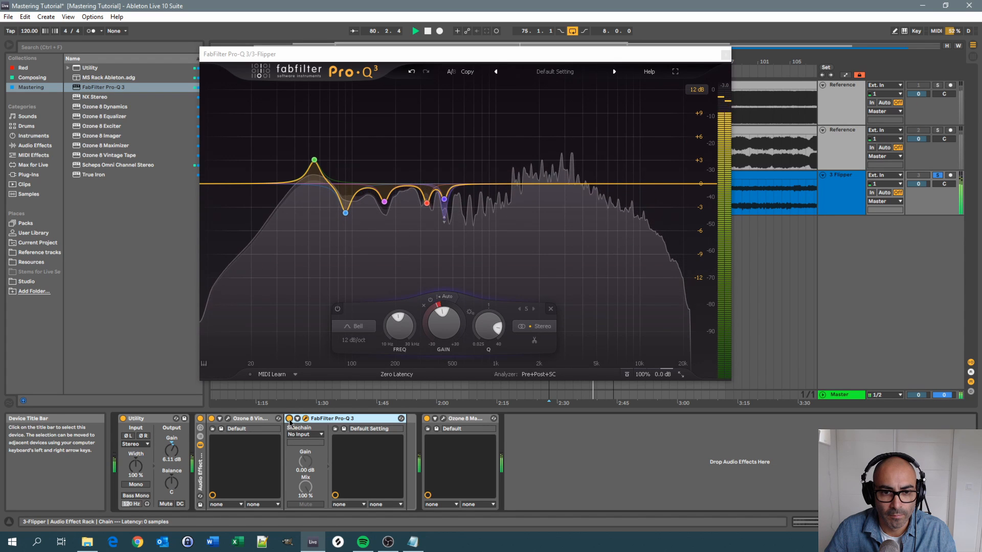
mouse_move(420, 278)
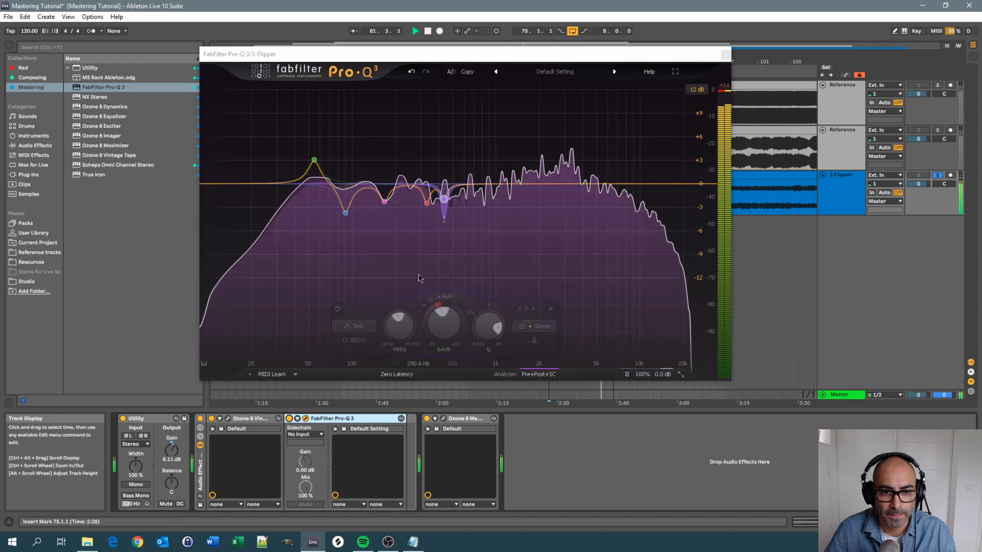
key(space)
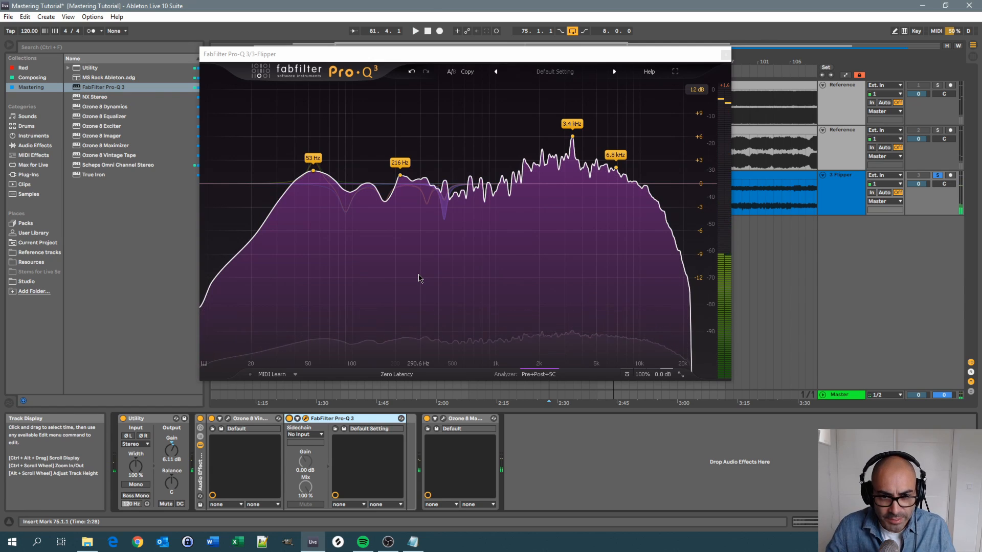
Add a sixth bell cutting 2.16 dB at 750.41 Hz with a Q of 4.121, finding the frequency in band solo.
mouse_move(469, 194)
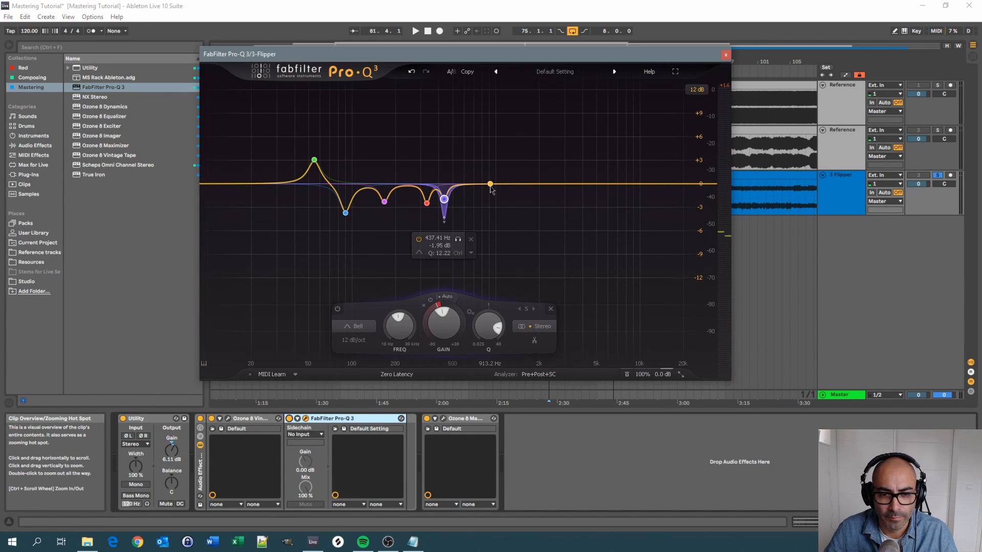
drag(490, 184, 486, 220)
key(space)
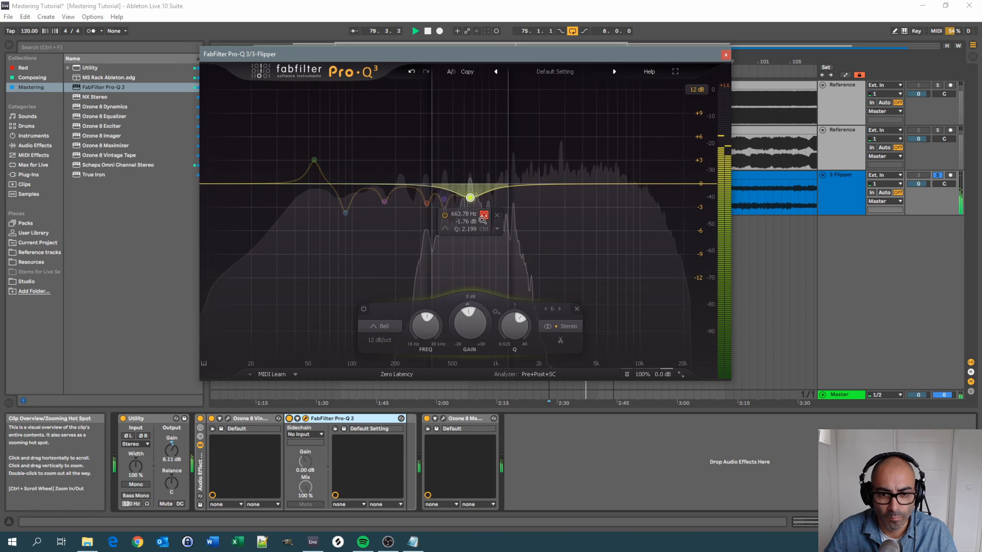
mouse_move(482, 220)
mouse_down()
mouse_move(516, 222)
mouse_move(490, 222)
mouse_up()
key(space)
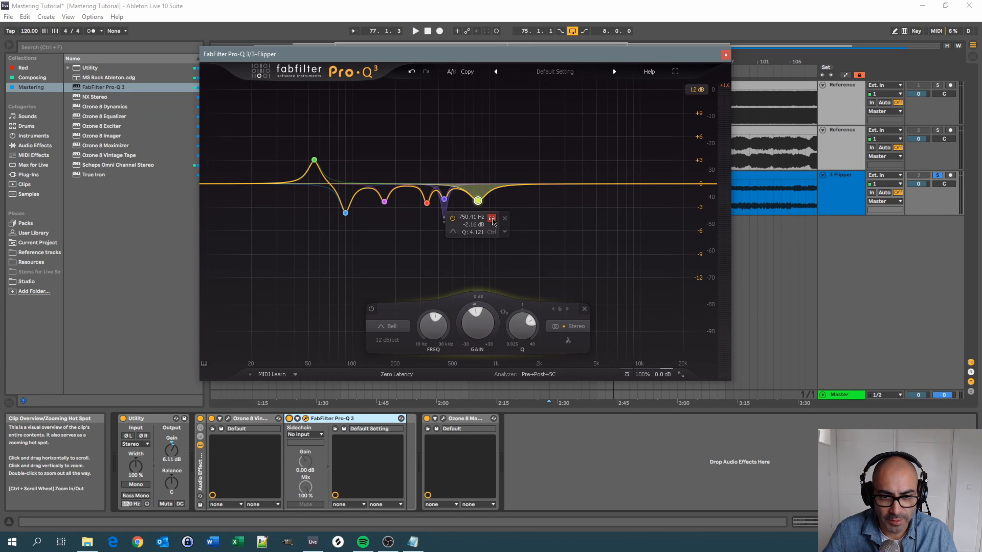
Refine the sixth bell to 720.35 Hz with a Q of 4.957, and compare the EQ bypassed and active.
click(492, 219)
key(space)
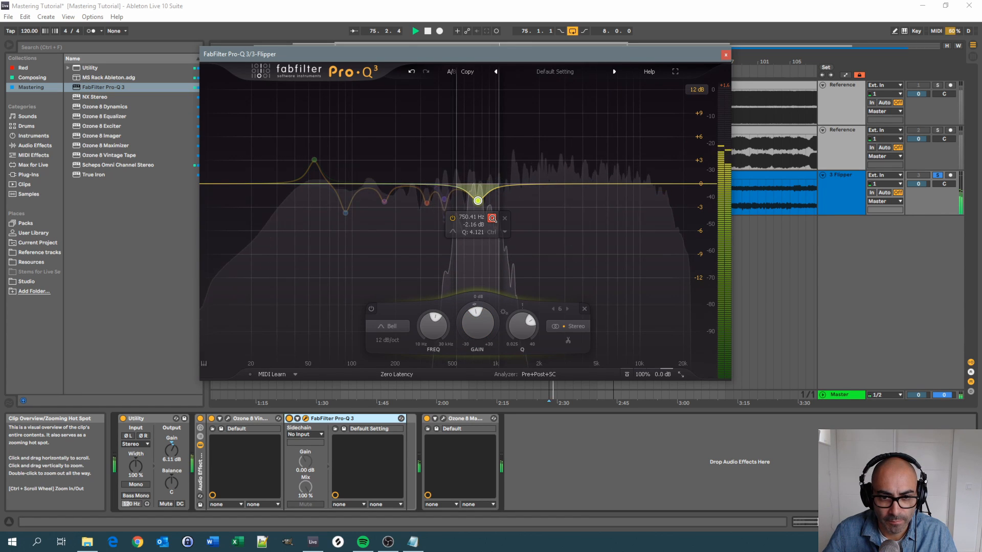
drag(492, 219, 488, 219)
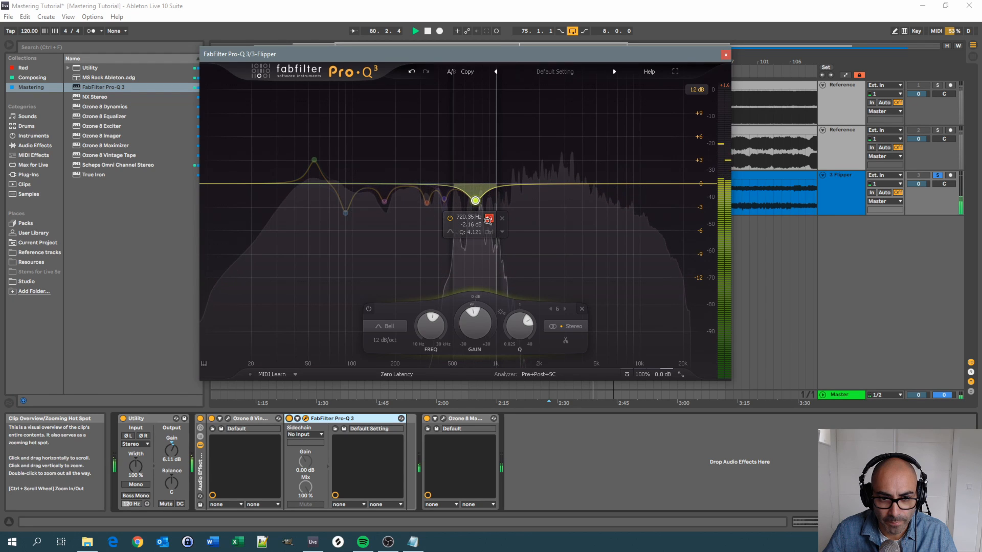
click(488, 220)
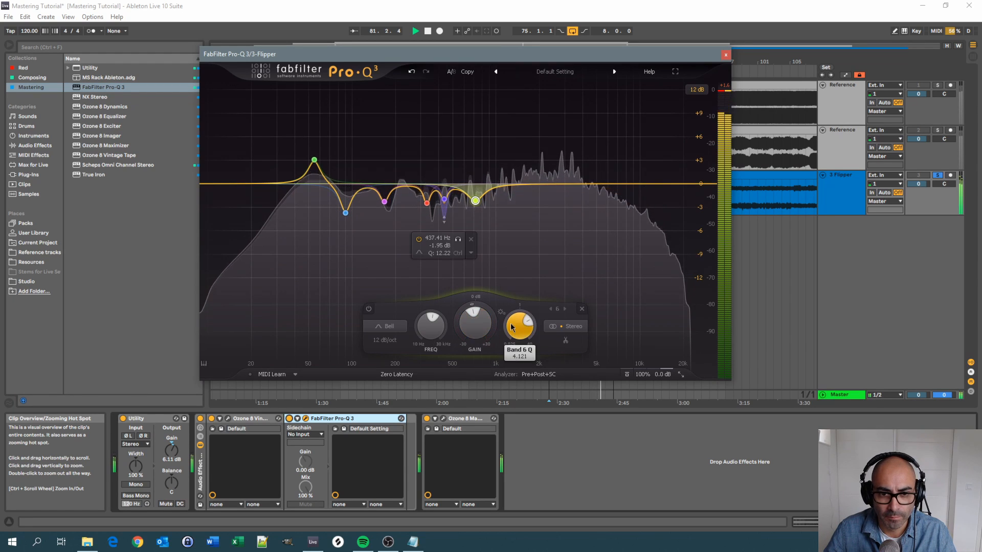
click(489, 219)
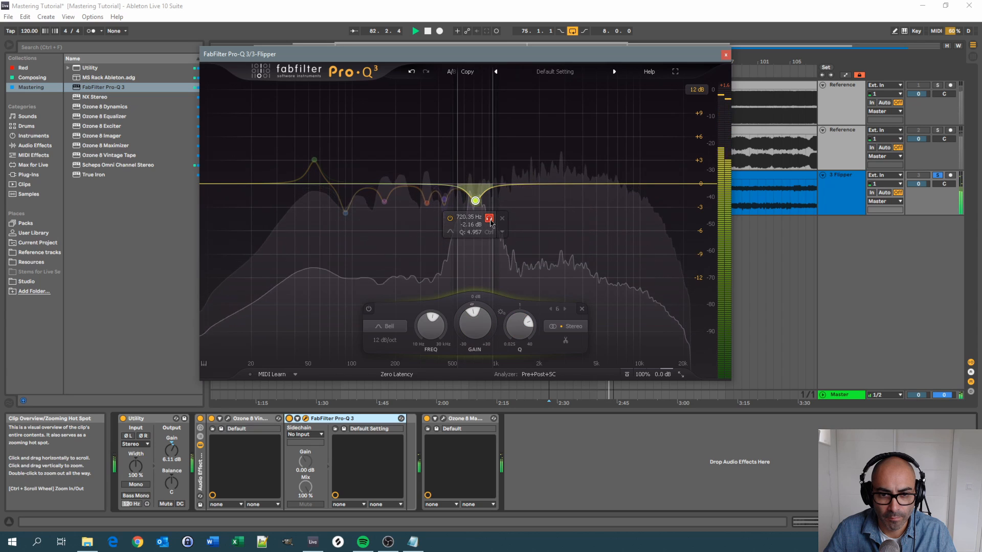
click(489, 219)
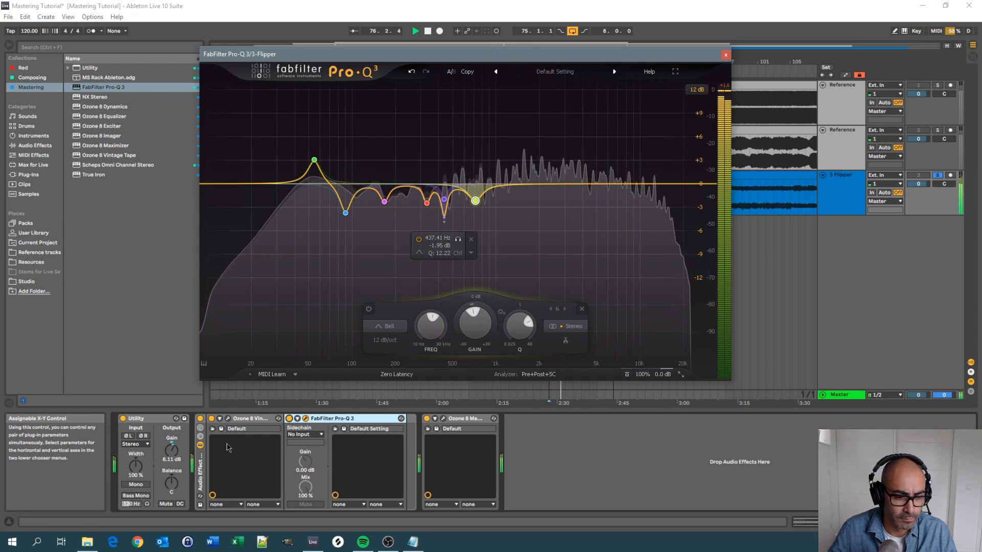
click(289, 419)
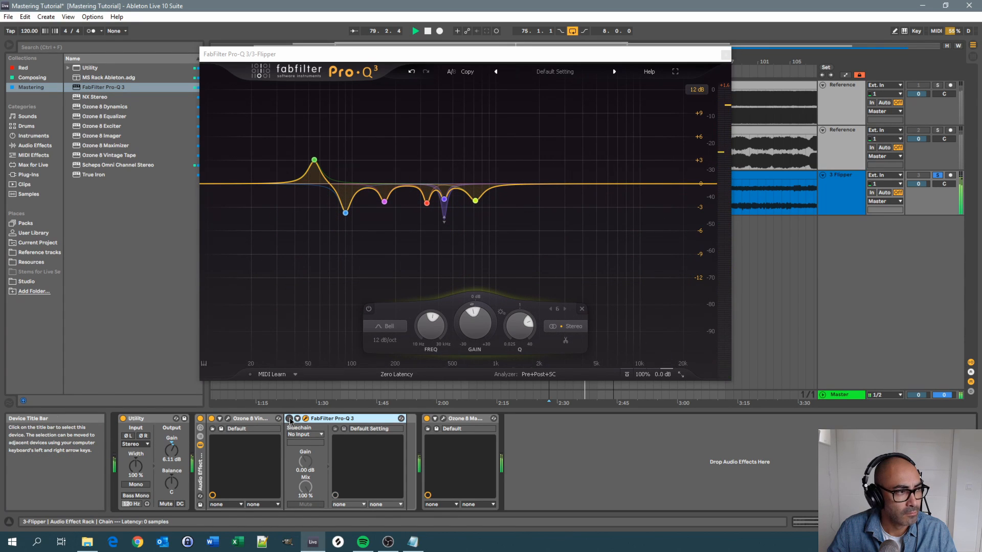
click(289, 418)
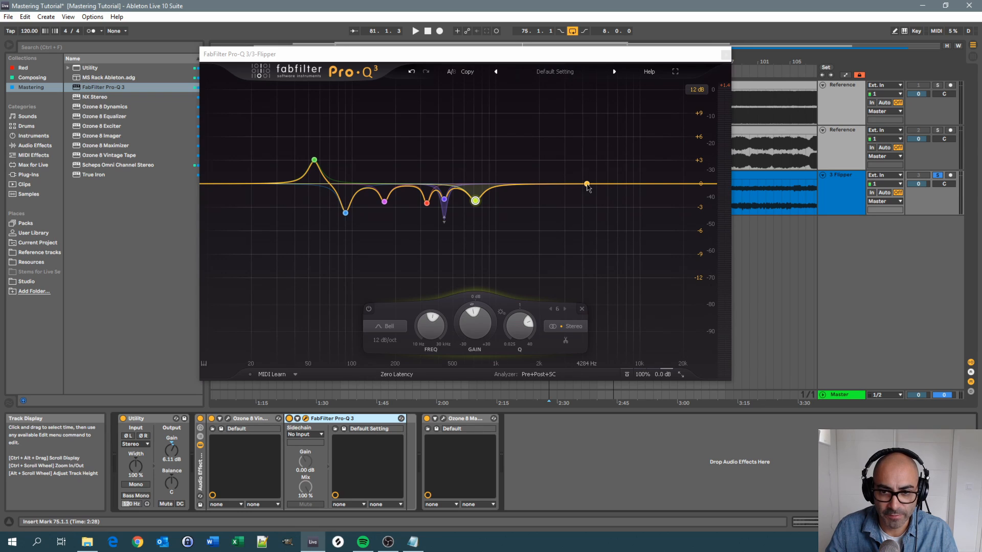
Add a seventh bell cutting 1.92 dB at 4012.4 Hz with a Q of 6.022, tuning it in solo during playback.
drag(588, 188, 591, 197)
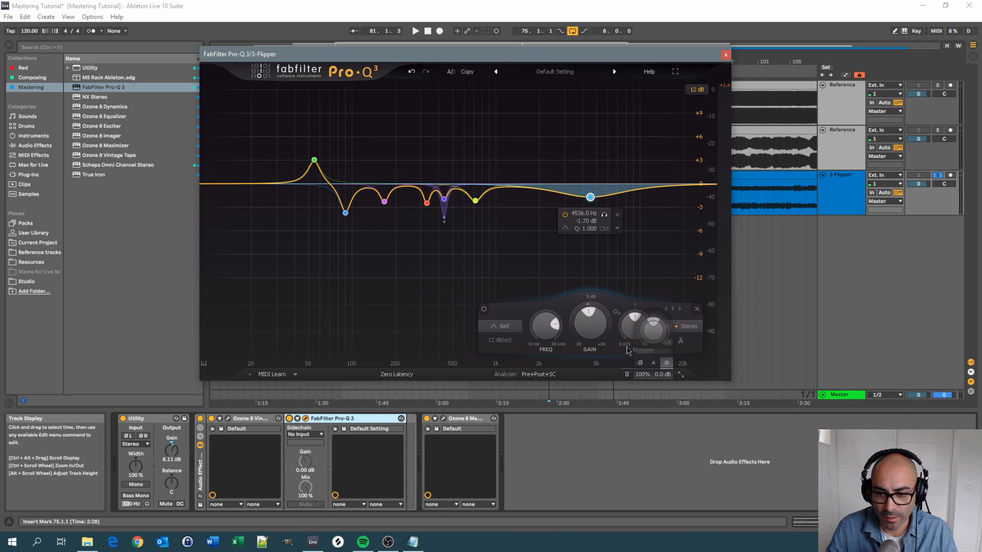
scroll(632, 338, up, 5)
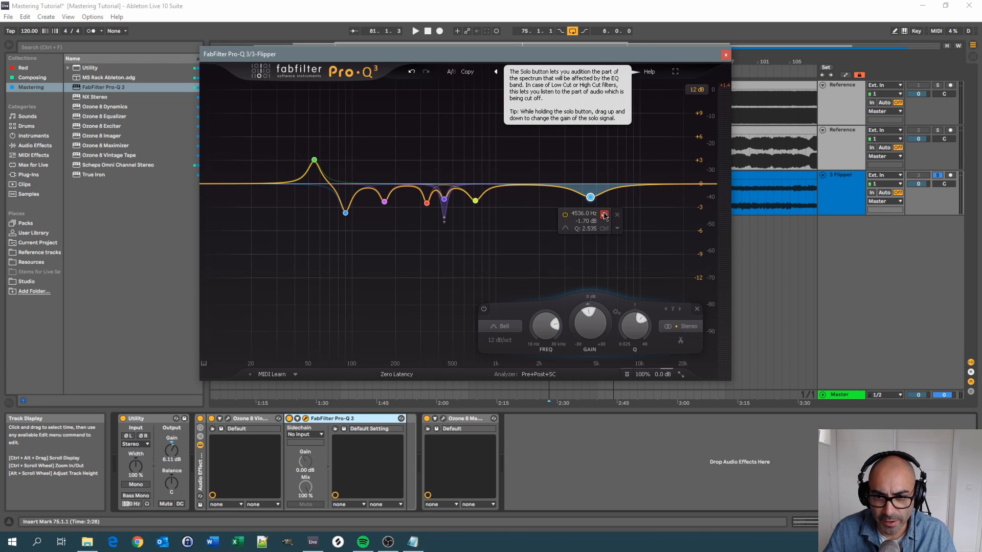
key(space)
mouse_move(604, 216)
mouse_down()
mouse_move(619, 217)
mouse_move(597, 216)
mouse_up()
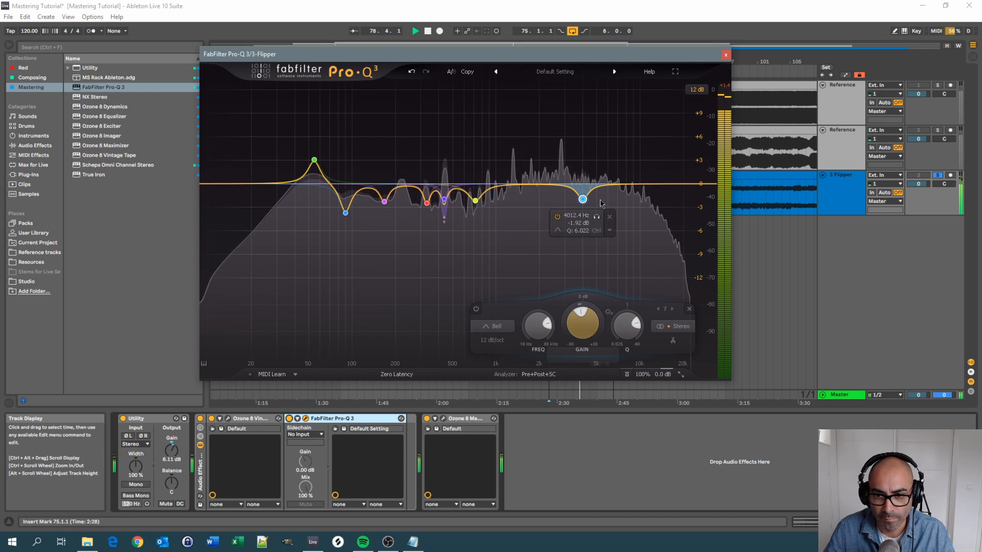
drag(596, 217, 597, 219)
key(space)
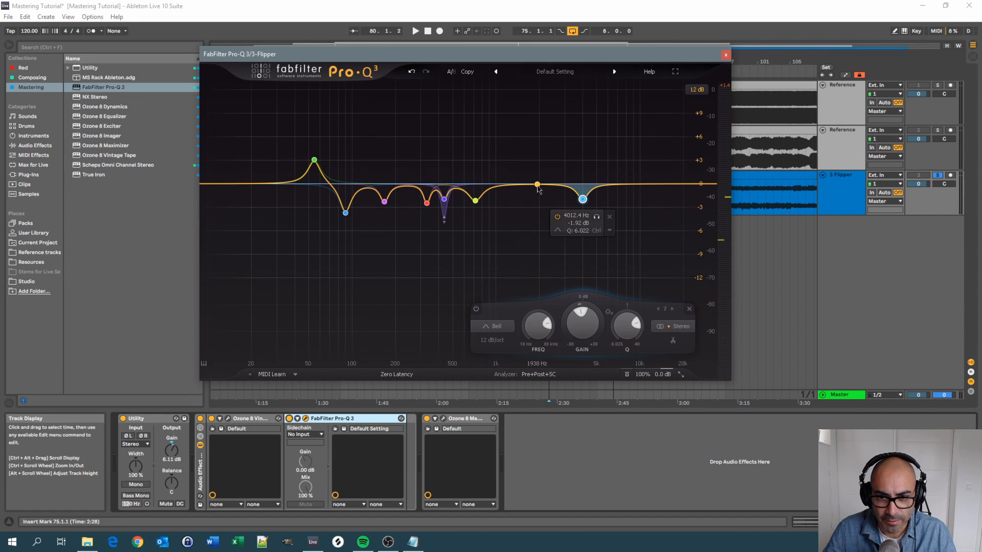
Add an eighth bell cutting 1.63 dB at 1341.1 Hz with a Q of 5.995, finding the frequency in band solo.
drag(537, 184, 537, 196)
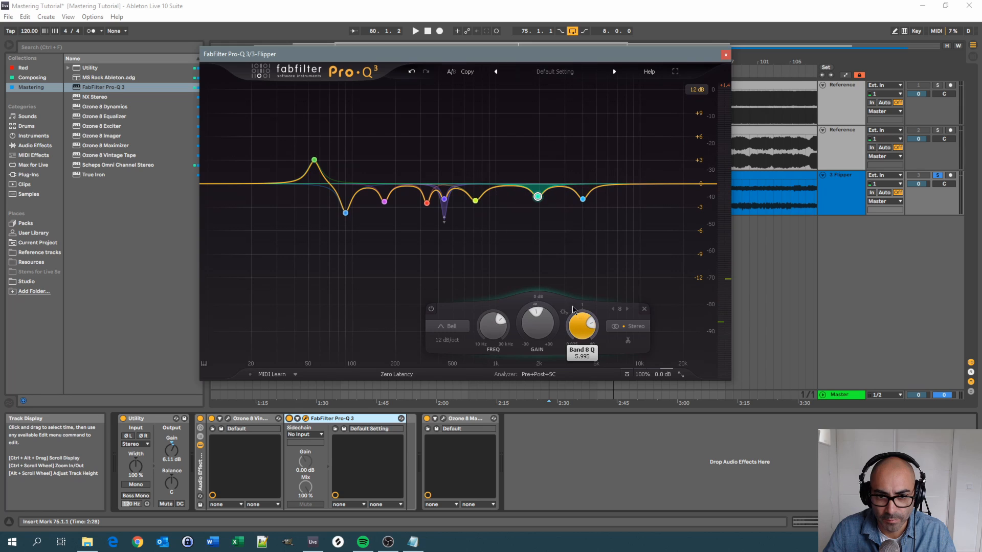
mouse_move(530, 217)
key(space)
drag(552, 219, 526, 229)
key(space)
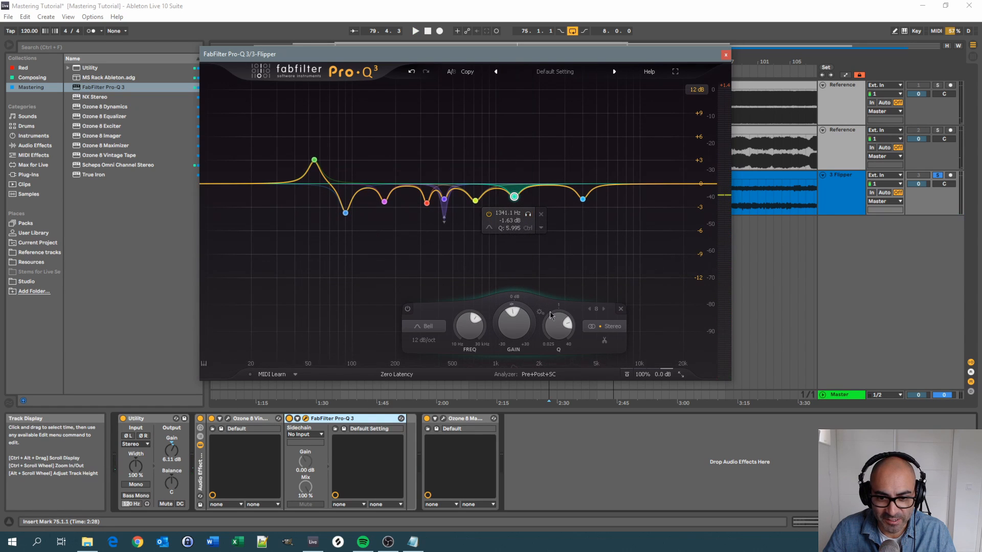
Narrow the eighth bell, set its gain to about -3.3 dB, and fine-tune its frequency in band solo.
drag(552, 324, 509, 332)
mouse_move(530, 235)
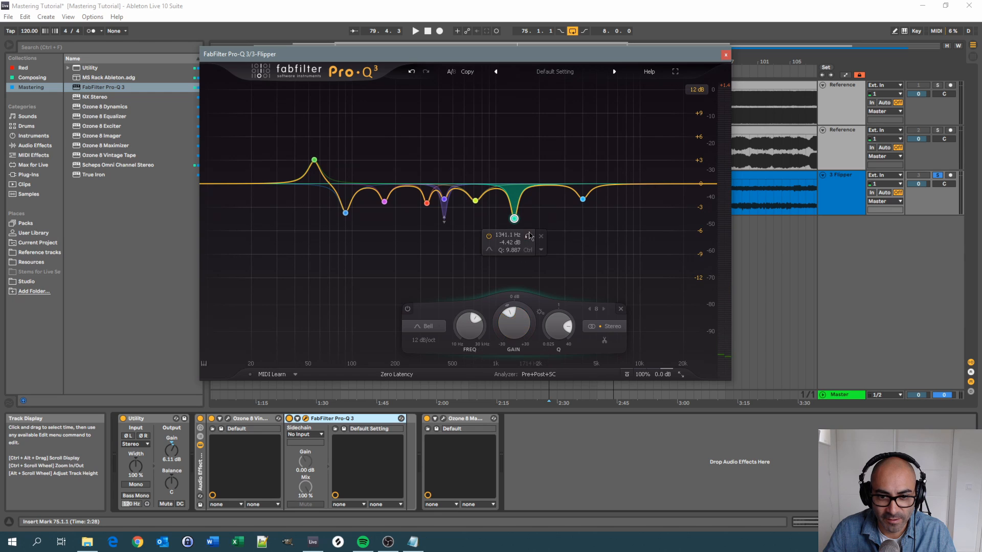
key(space)
drag(530, 237, 530, 238)
key(space)
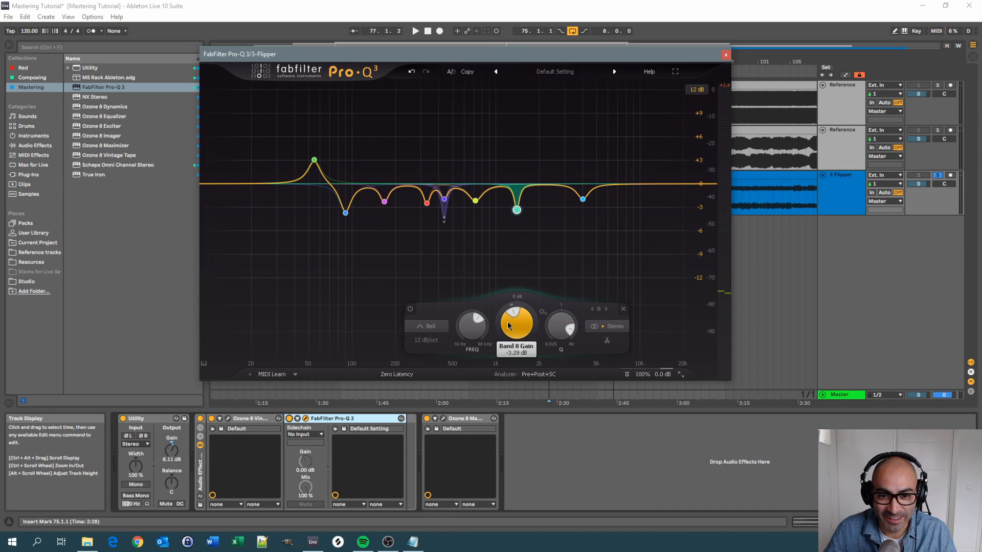
mouse_move(529, 225)
drag(531, 227, 528, 229)
key(space)
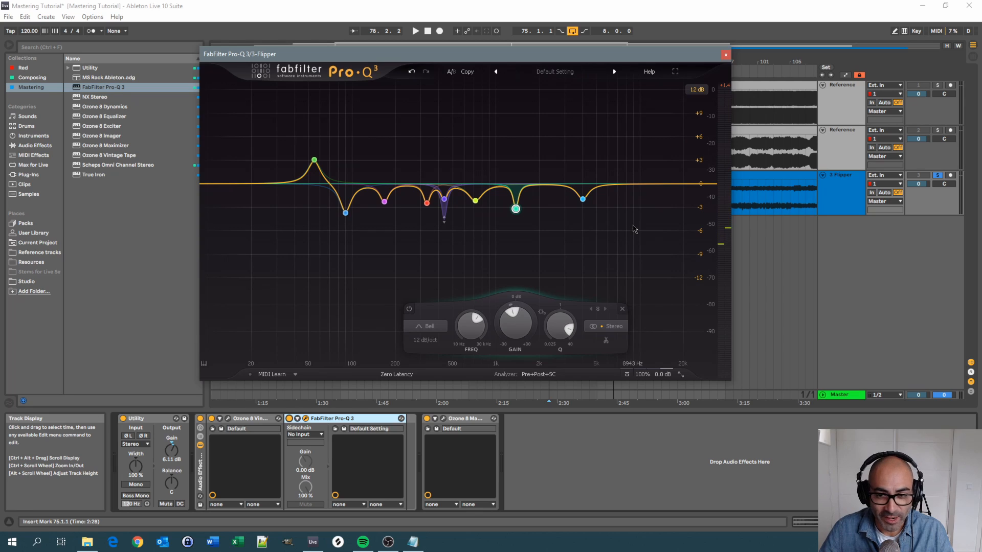
Add a ninth bell cutting 2.61 dB at 5656.8 Hz with a Q of 4.186, sweeping for the frequency in solo.
click(639, 189)
click(666, 211)
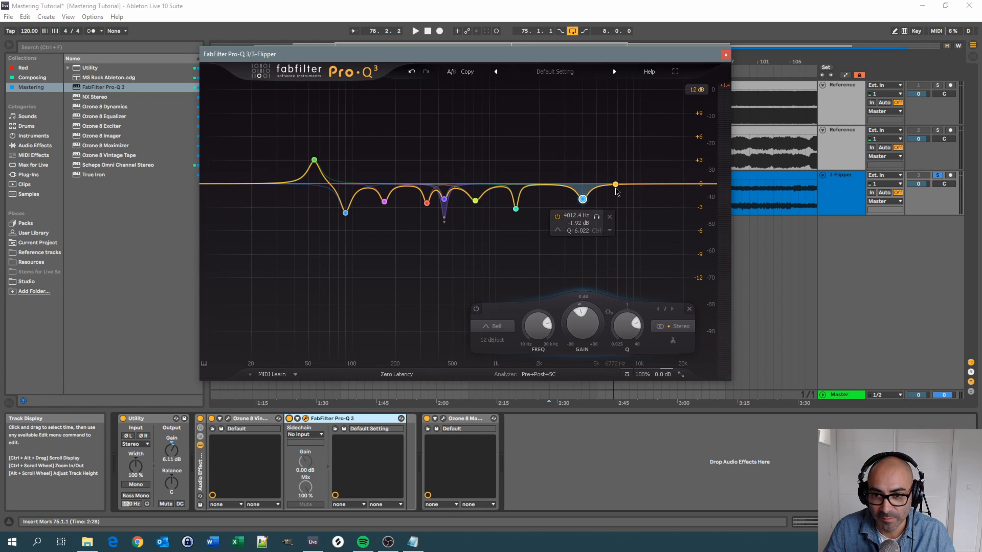
drag(617, 185, 632, 204)
drag(639, 329, 639, 313)
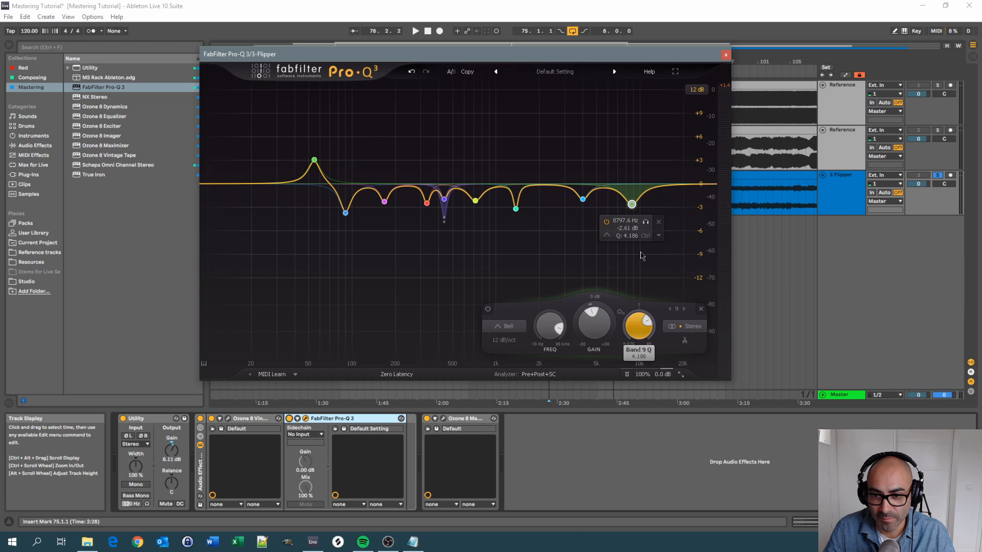
mouse_move(644, 224)
mouse_down()
mouse_move(606, 225)
mouse_move(647, 229)
mouse_up()
key(space)
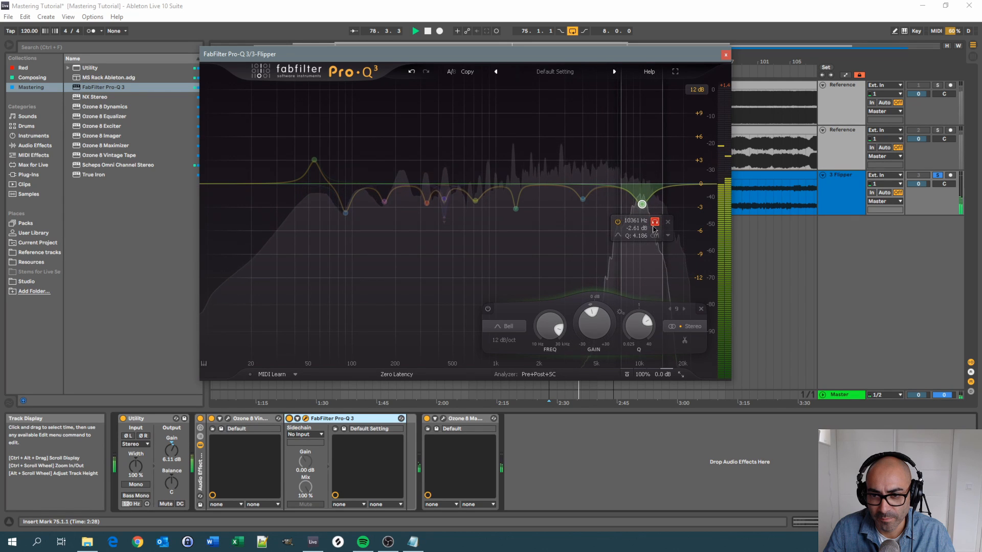
drag(654, 230, 617, 239)
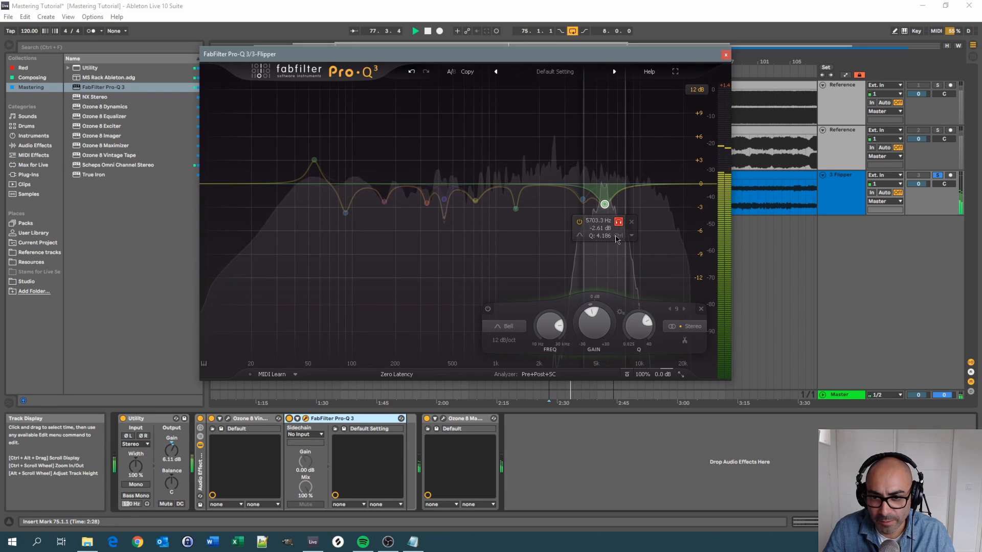
drag(617, 239, 616, 239)
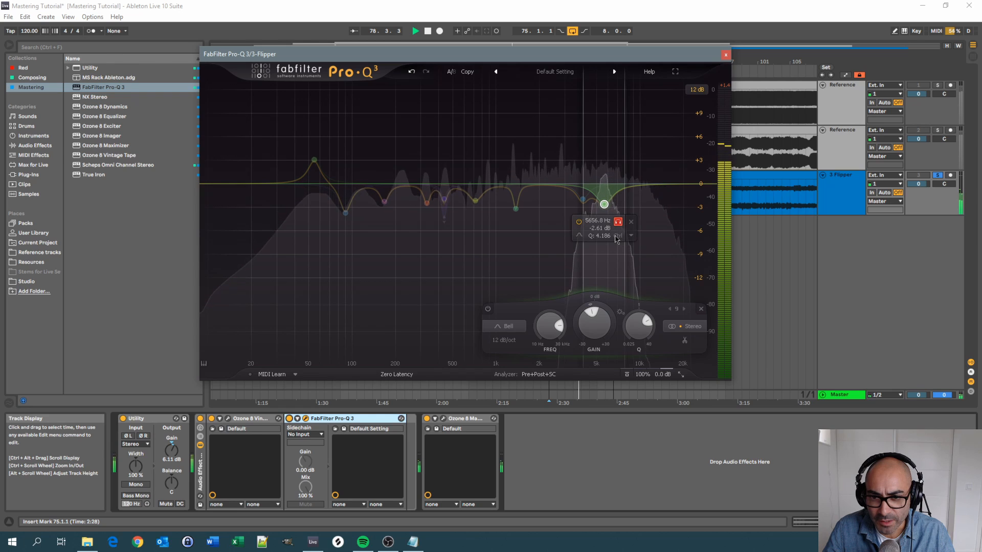
drag(616, 240, 616, 239)
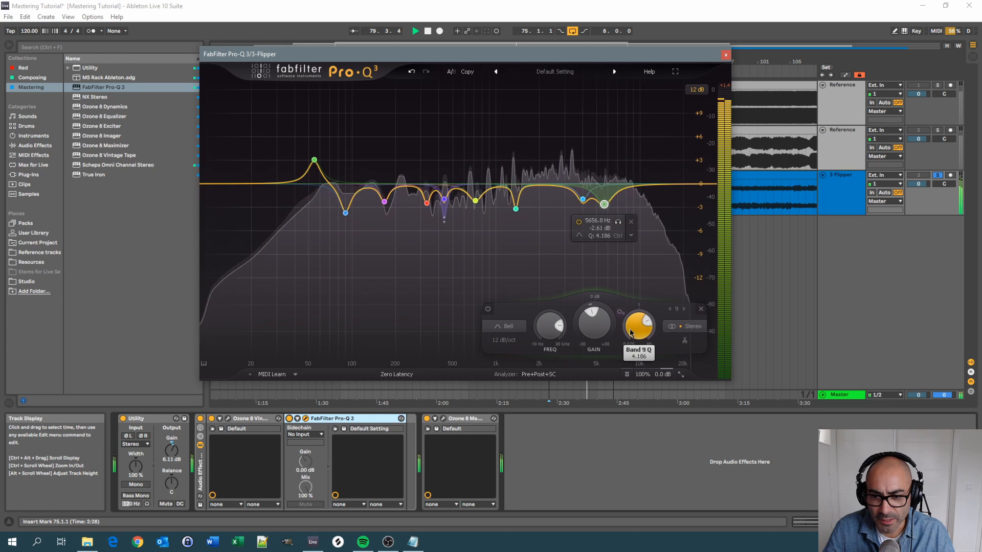
Make the ninth bell dynamic with a gain of -1.39 dB and a Q of 10.22, auditioning it in solo.
mouse_move(581, 314)
mouse_down()
mouse_move(581, 350)
mouse_move(588, 317)
mouse_up()
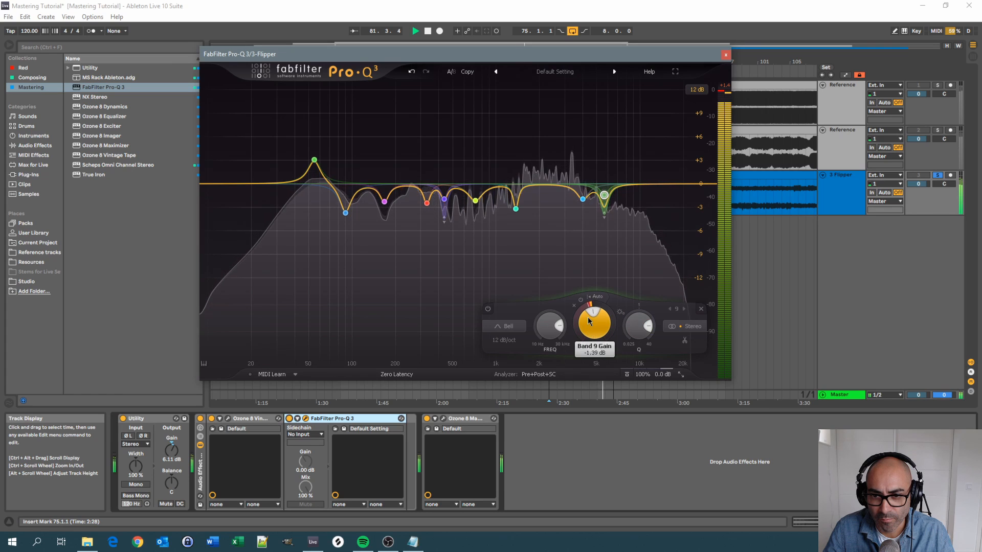
click(618, 234)
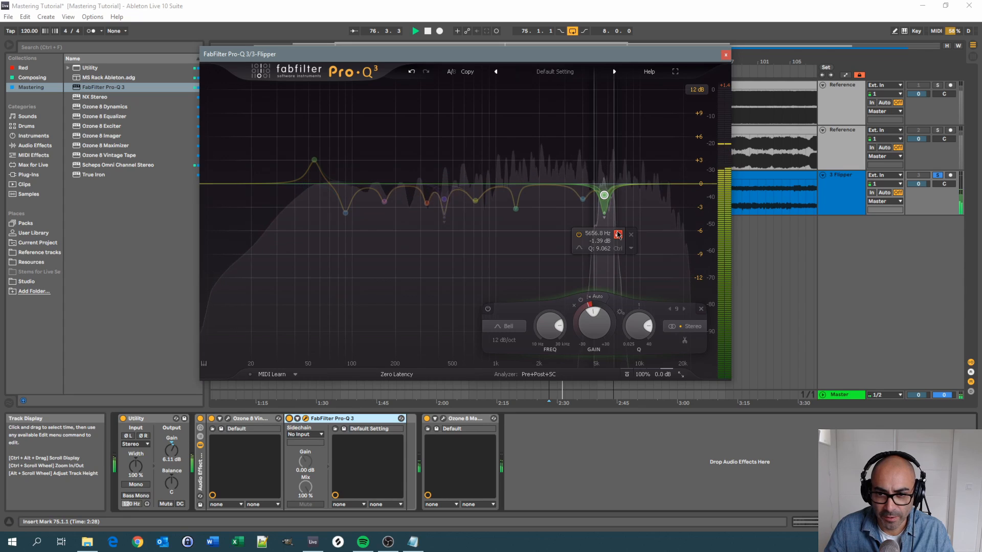
click(618, 235)
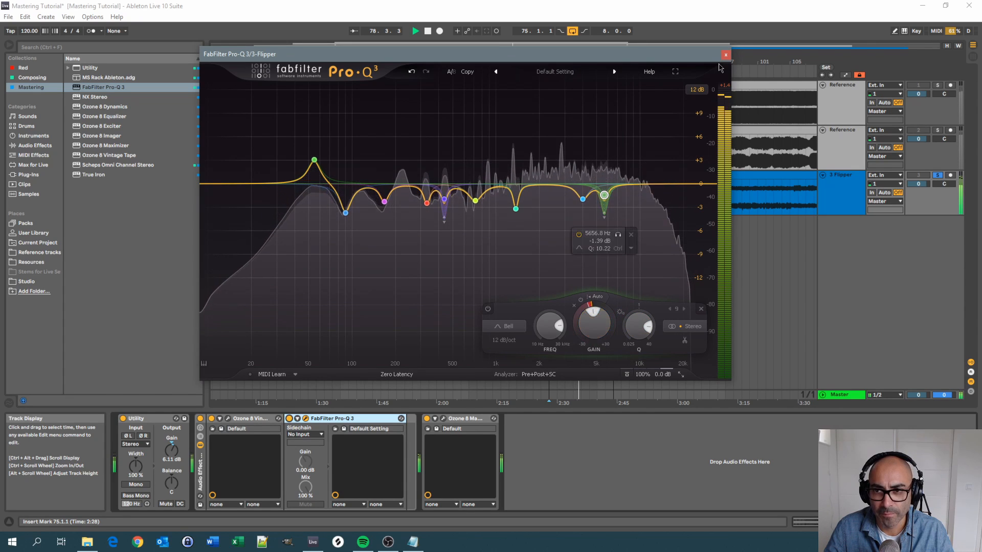
Compare the equalized Flipper track with both reference tracks by soloing each in turn over the looped section, with the Pro-Q 3 window closed.
drag(658, 58, 658, 73)
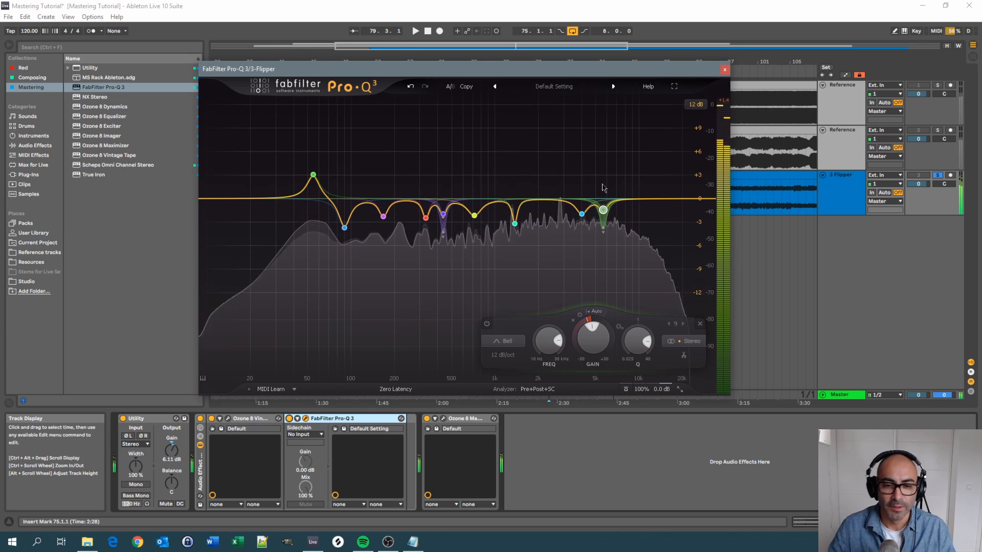
key(space)
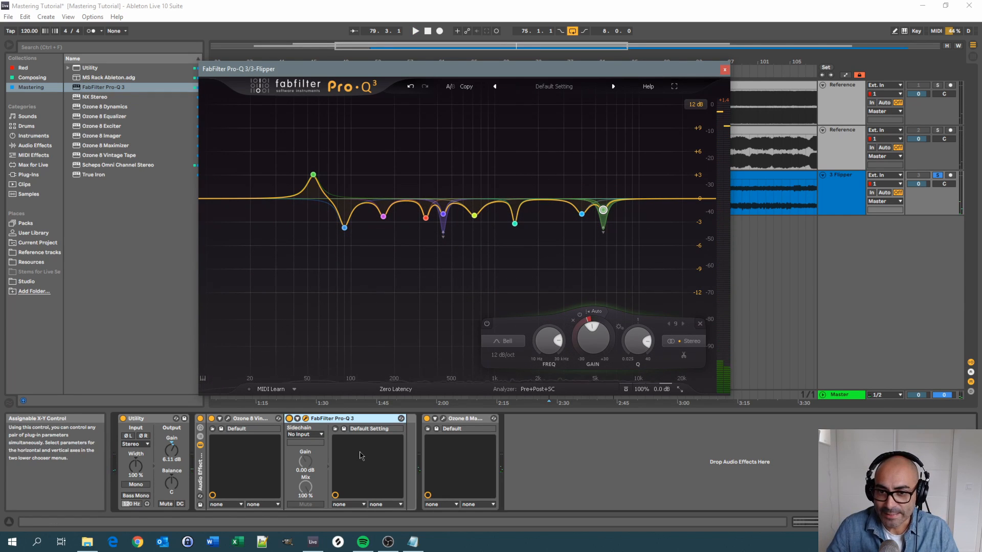
click(938, 131)
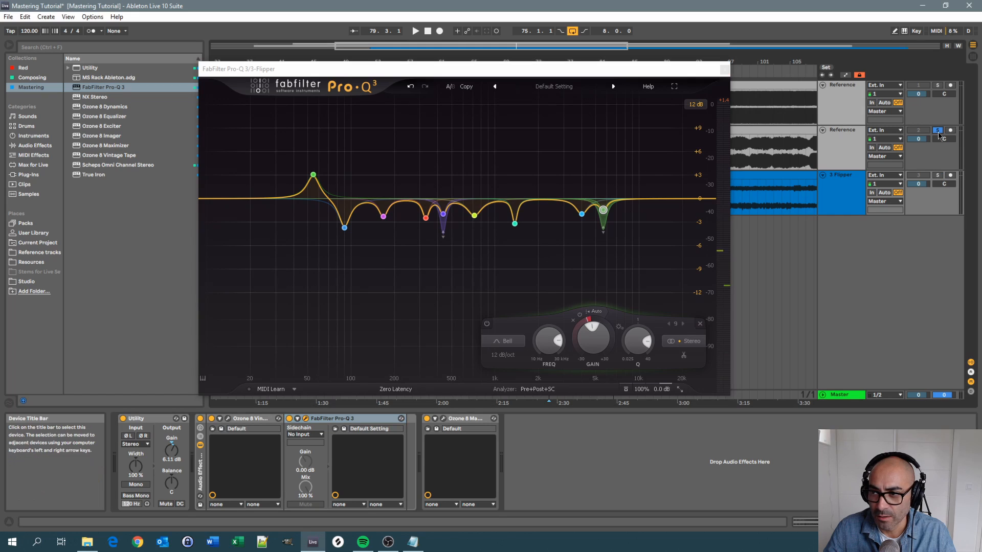
key(space)
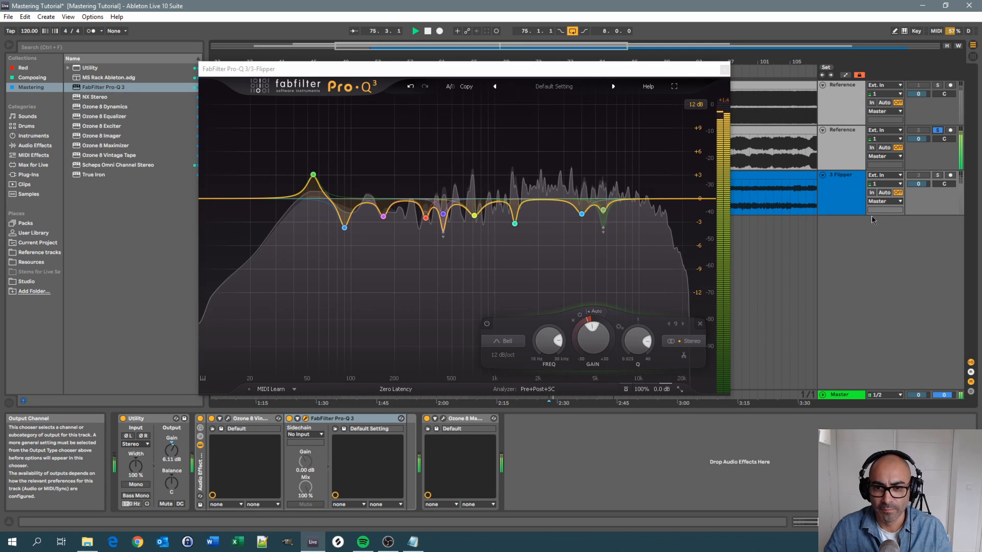
click(725, 69)
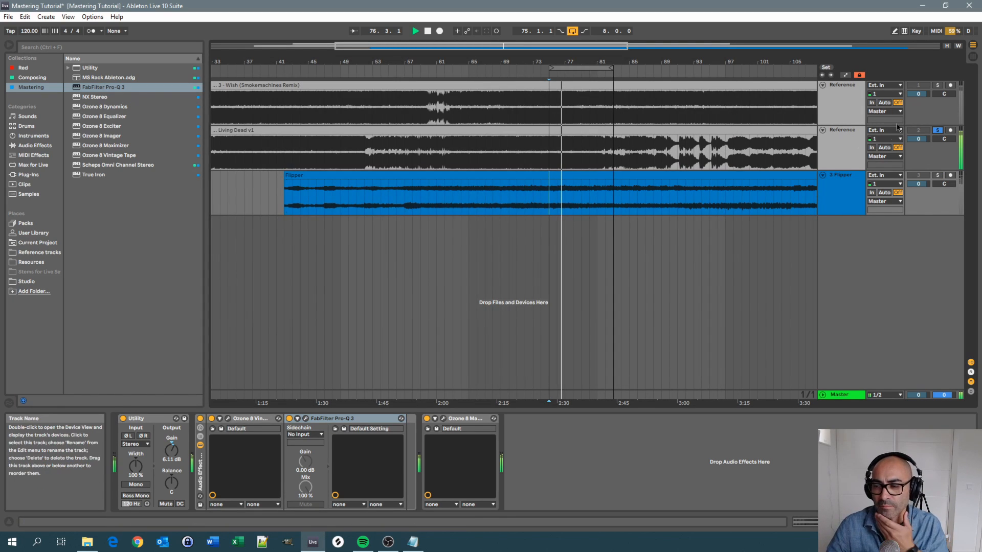
click(939, 85)
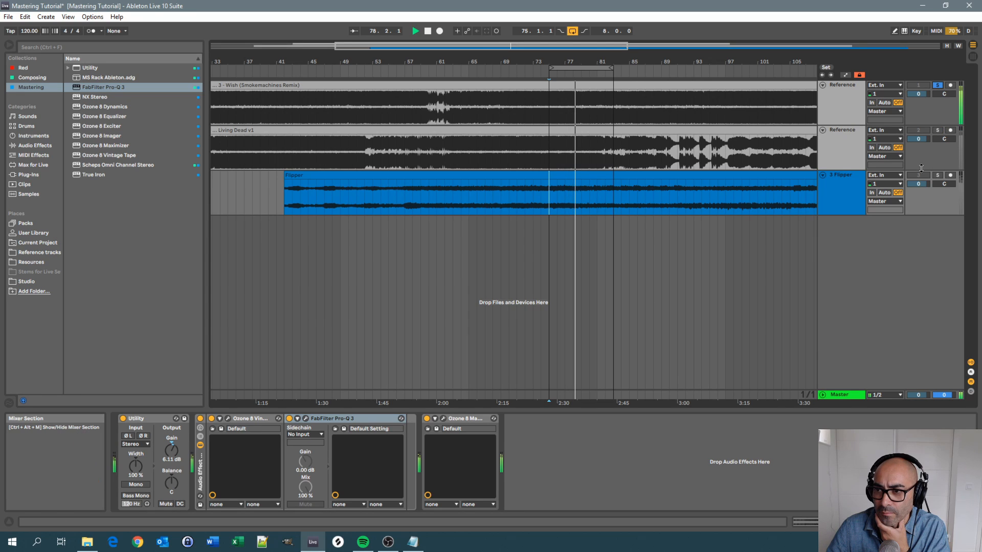
click(938, 131)
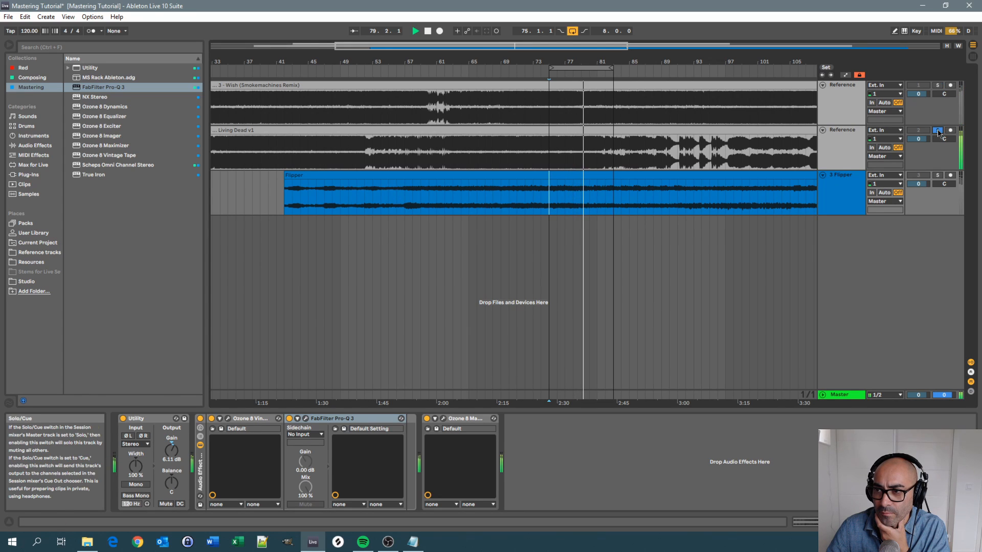
click(938, 177)
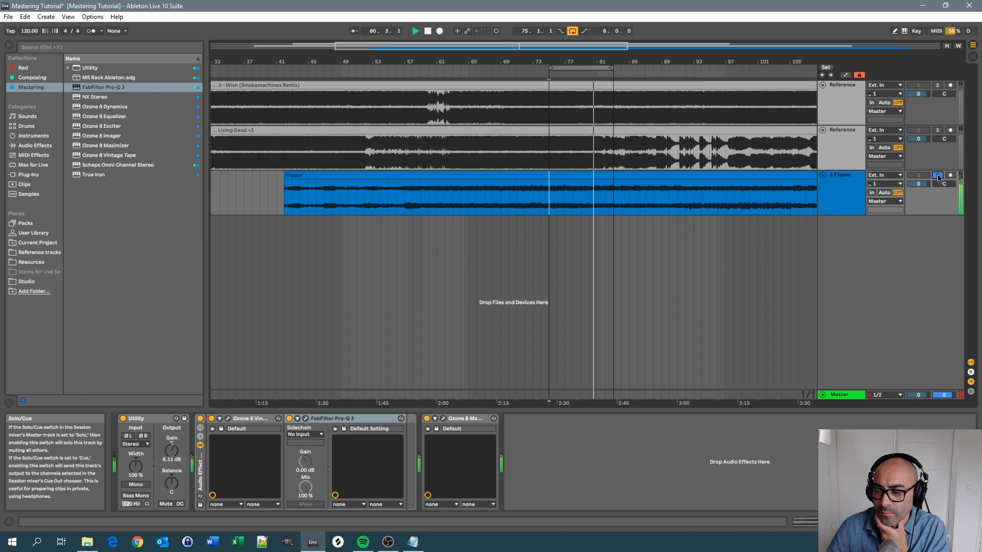
click(938, 130)
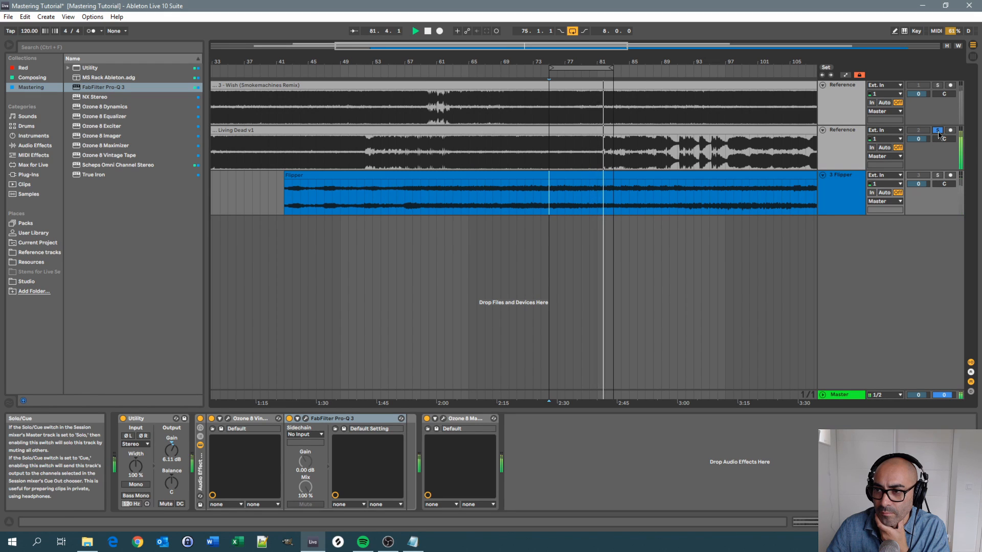
click(937, 85)
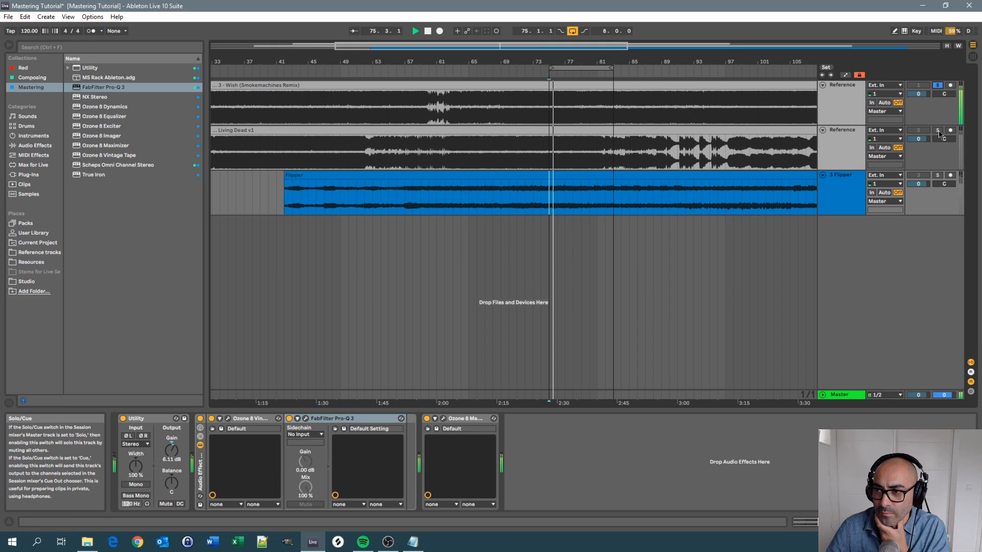
click(938, 131)
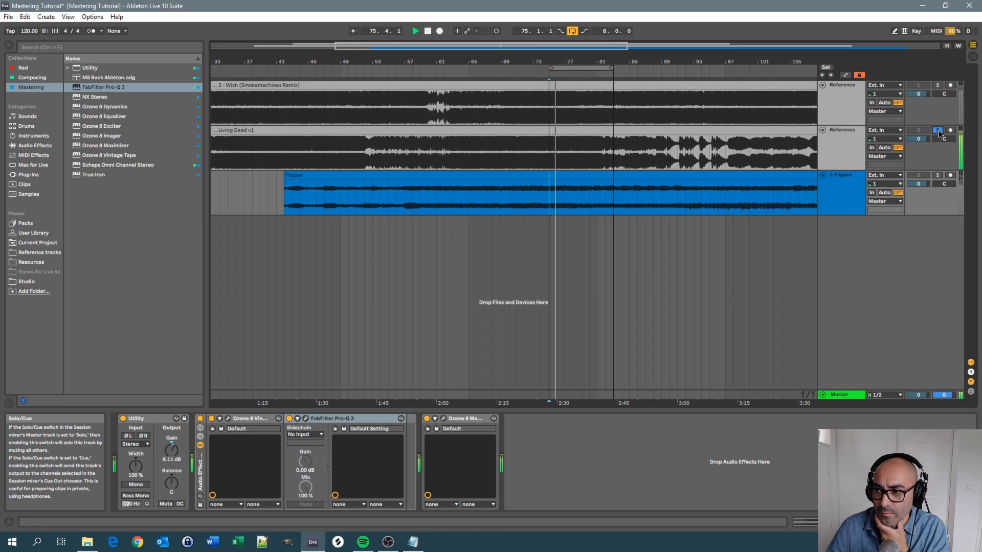
click(938, 175)
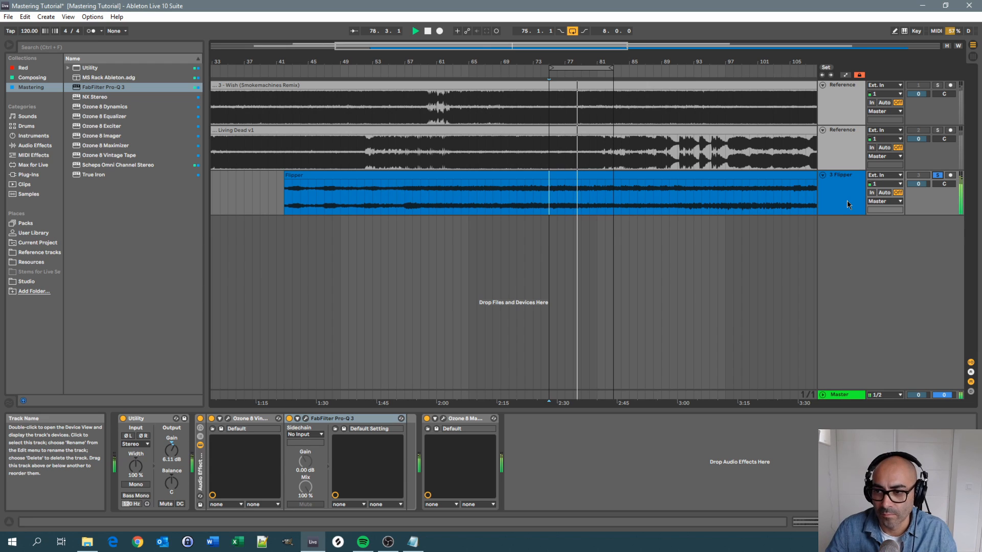
key(space)
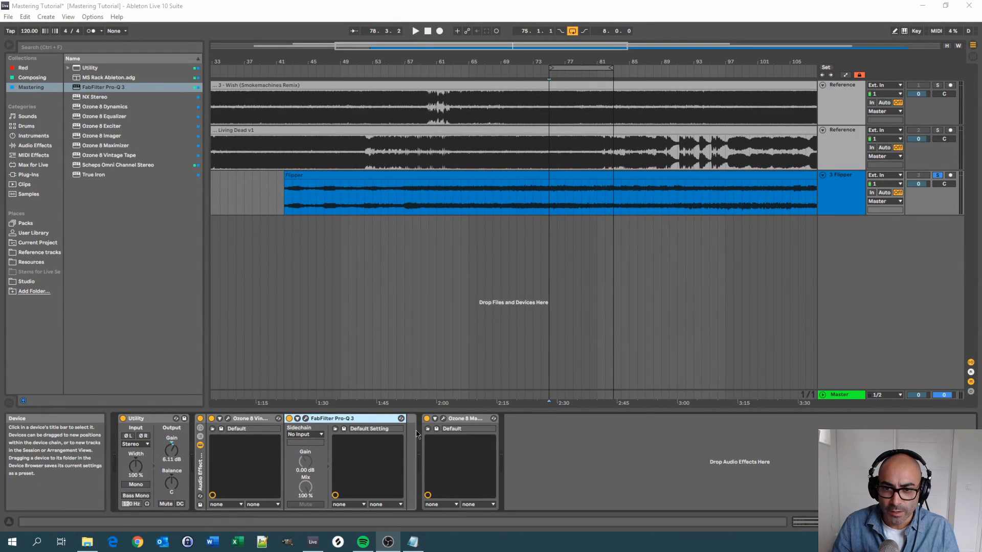
Review the corrective bands in Flipper's existing Pro-Q 3, including the dynamic bell at 5656.8 Hz.
click(542, 281)
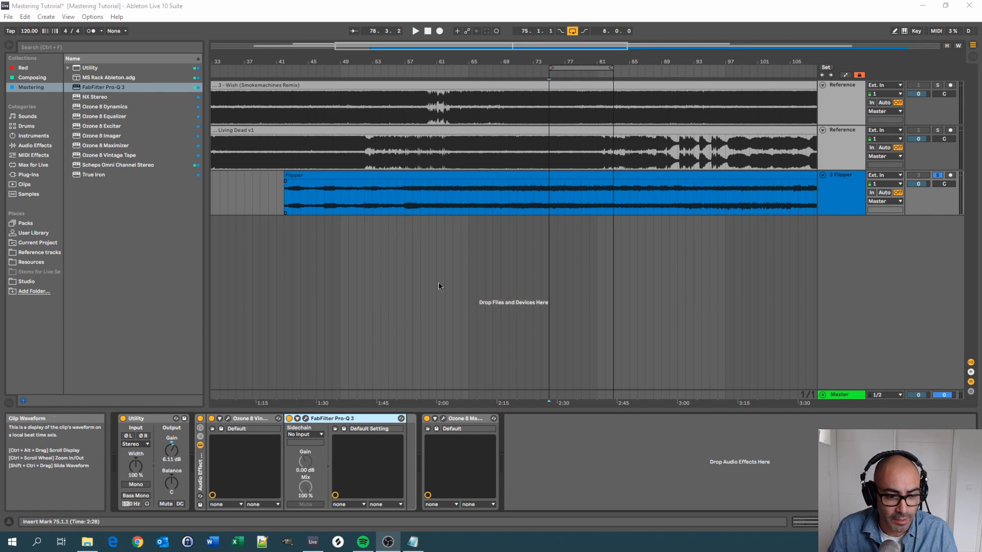
click(305, 418)
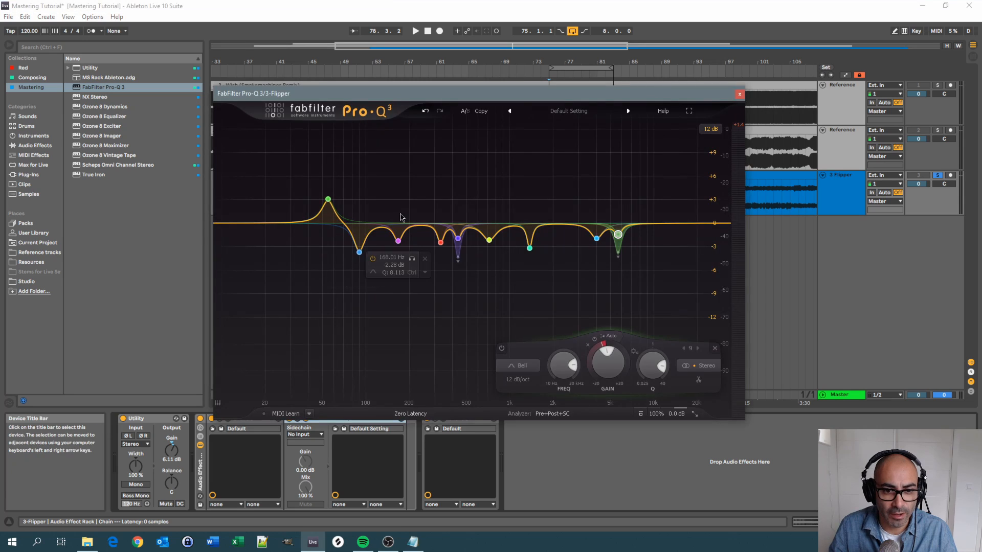
mouse_move(626, 239)
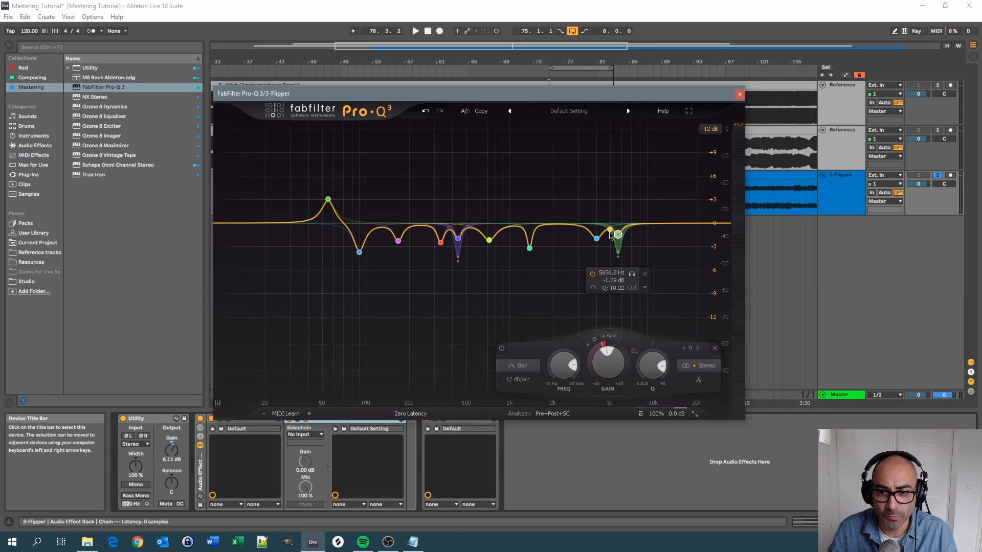
click(739, 94)
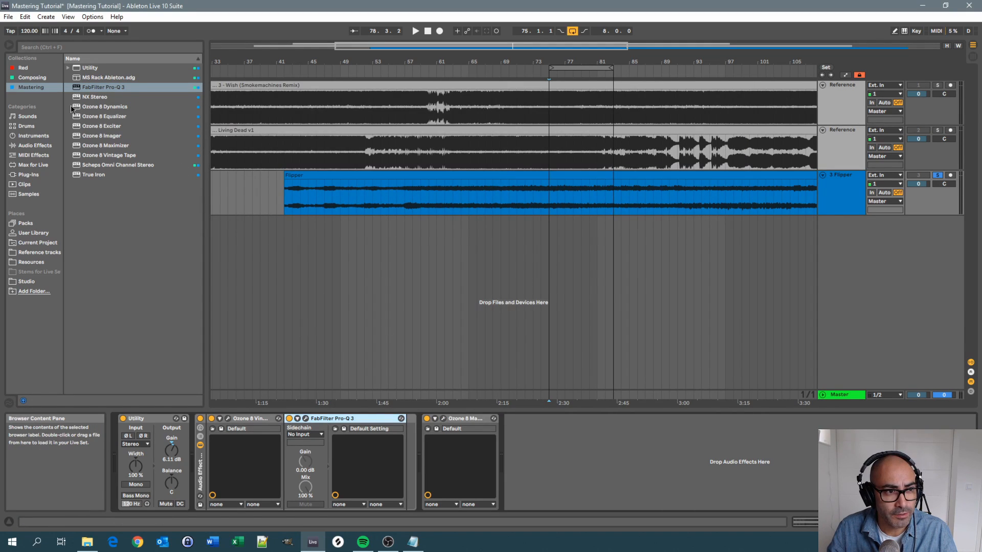
Add a second FabFilter Pro-Q 3 to the rack directly after the corrective one, keeping the device chain in view.
click(85, 88)
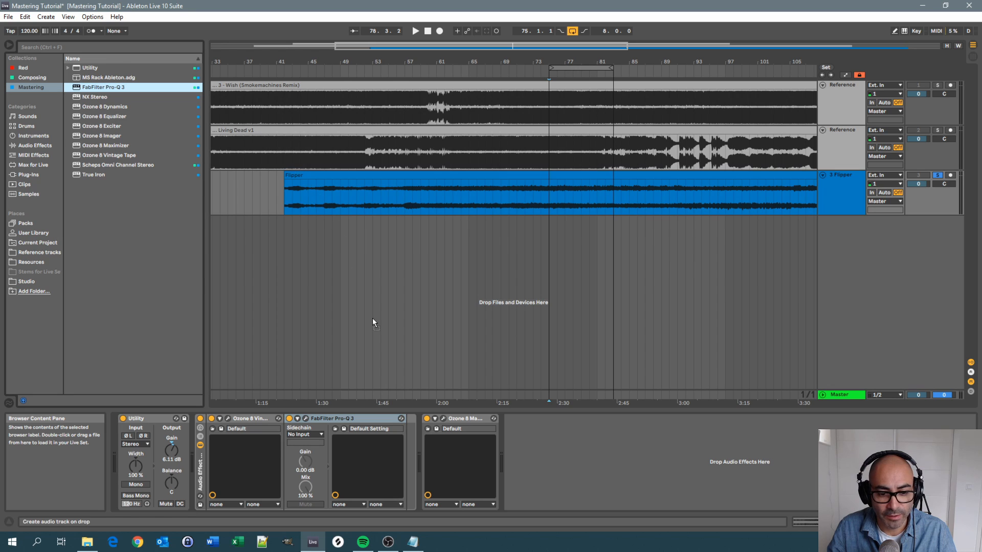
click(407, 427)
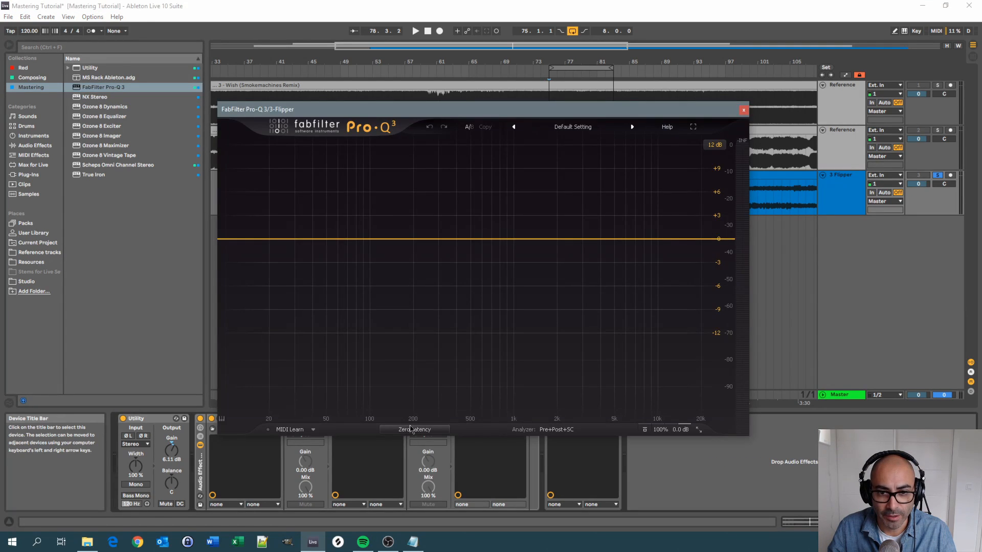
drag(490, 111, 472, 68)
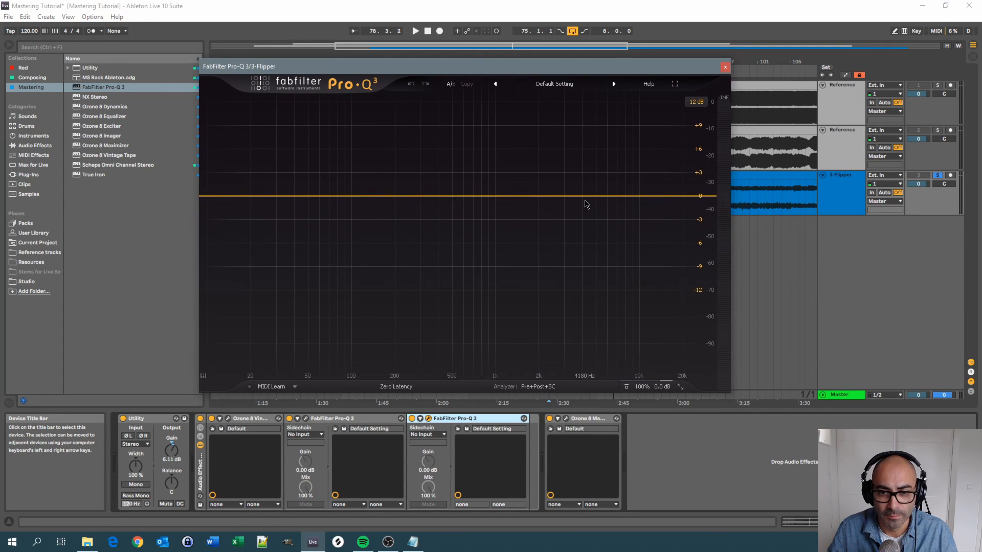
Add a broad bell boosting 2.48 dB at 2940.6 Hz with a Q of 1 in the second Pro-Q 3 during playback.
key(space)
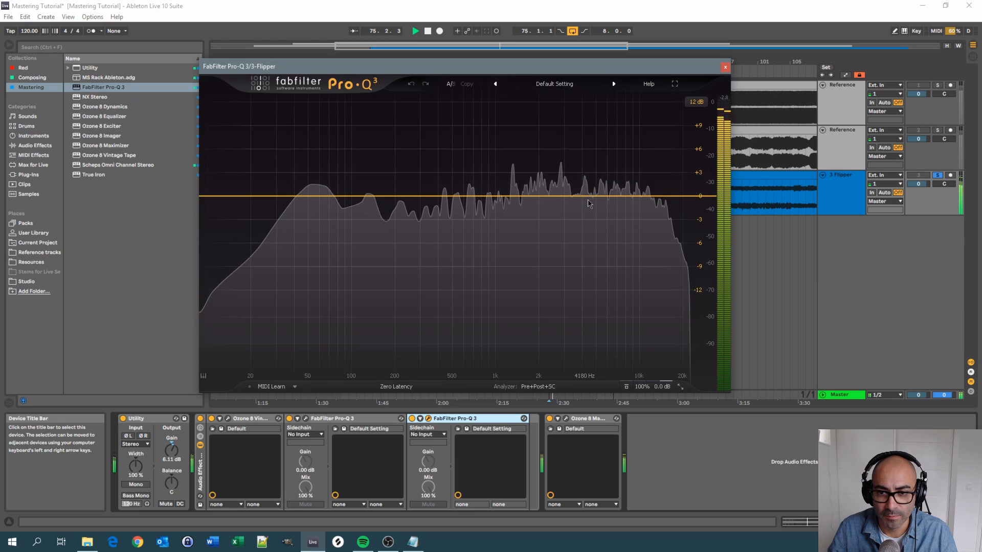
drag(594, 199, 578, 165)
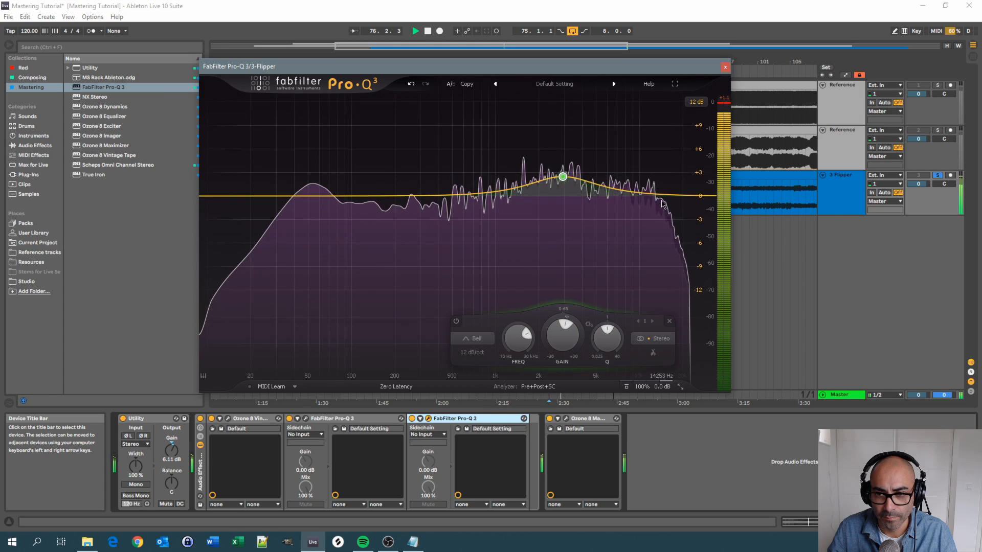
key(space)
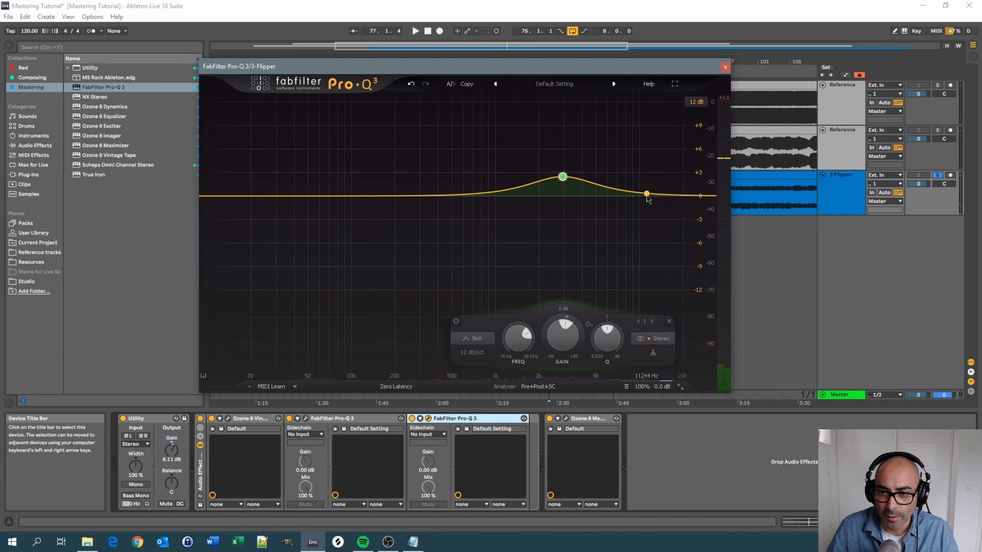
Add a high shelf at about 15 kHz and set its gain to +2.45 dB while auditioning the track.
drag(665, 198, 668, 164)
key(space)
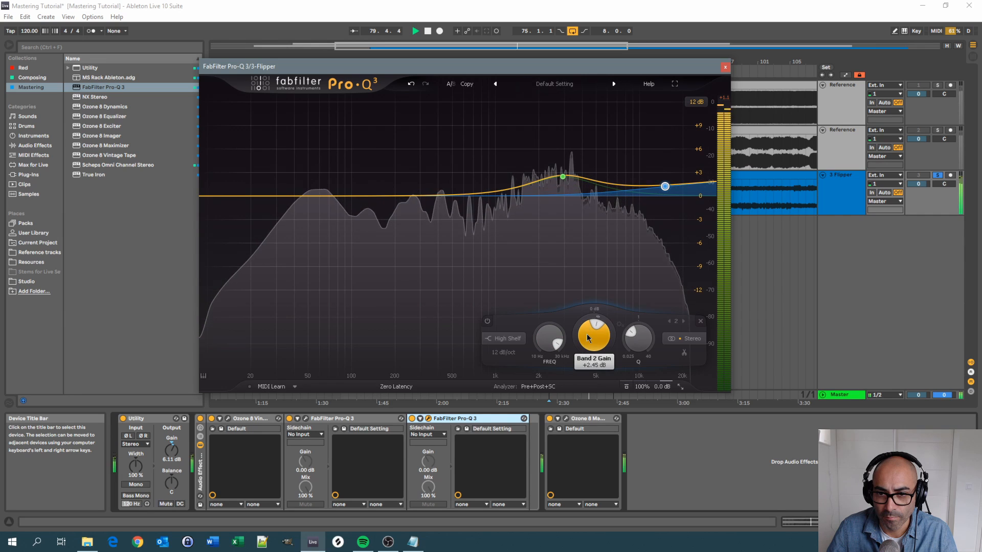
mouse_move(665, 186)
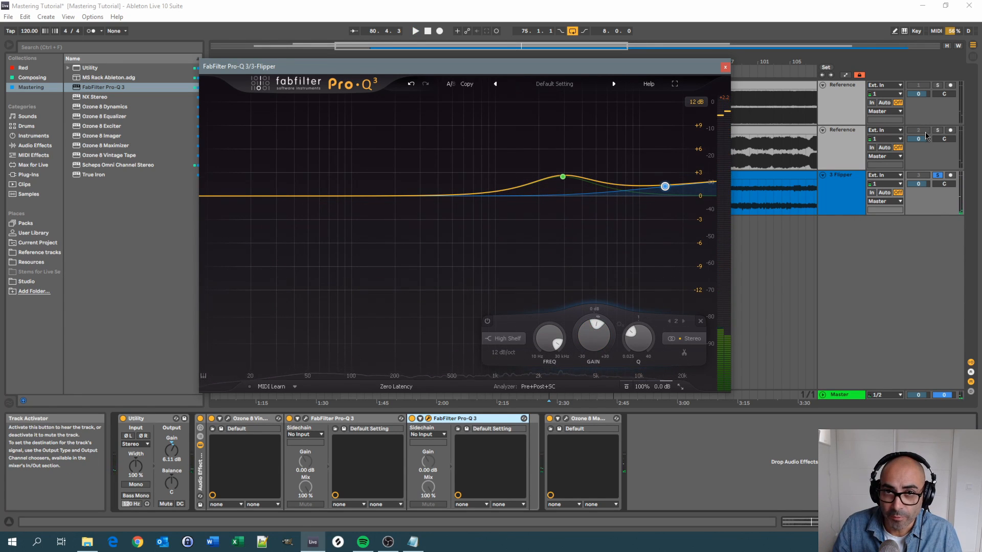
Compare the brightened Flipper track with the references by alternating solos over the looped section.
key(space)
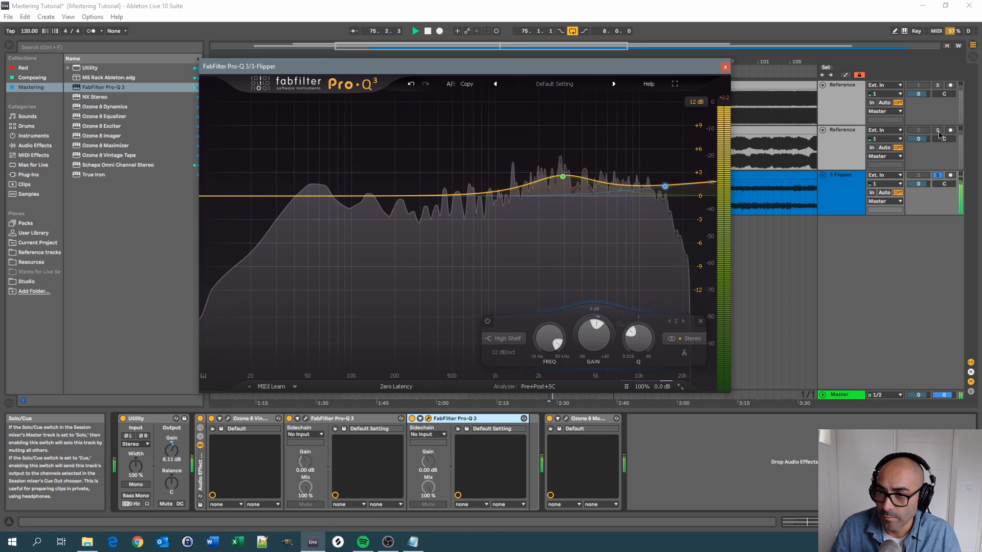
click(938, 131)
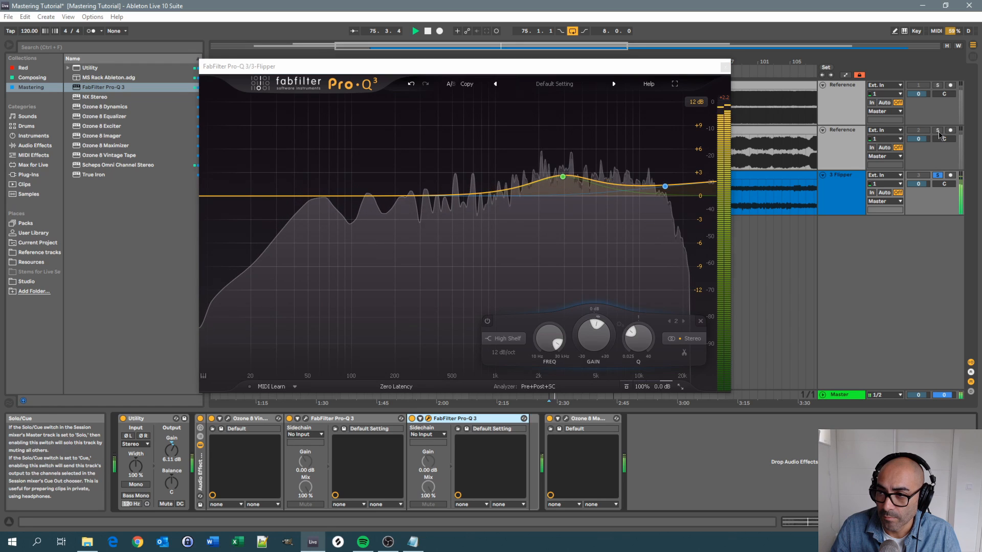
click(938, 175)
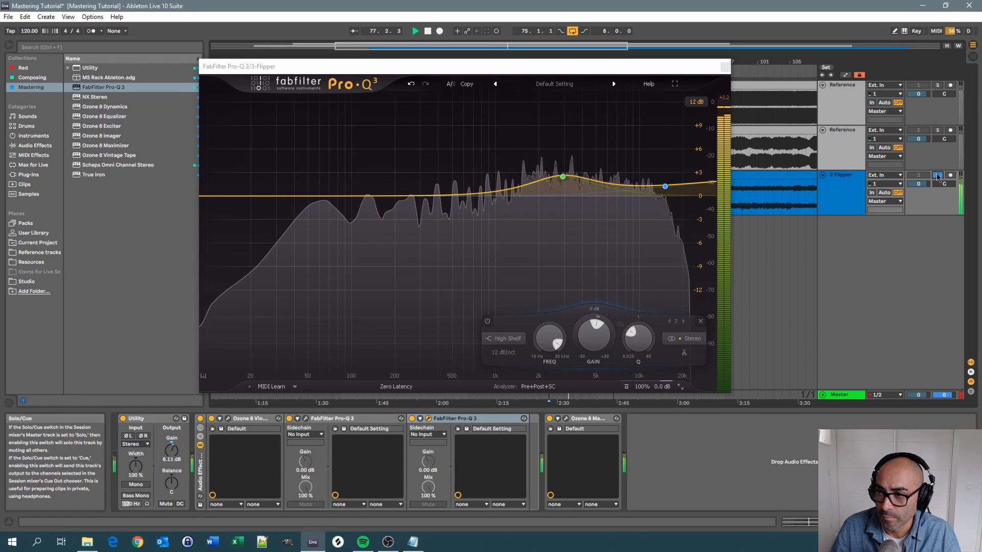
click(938, 85)
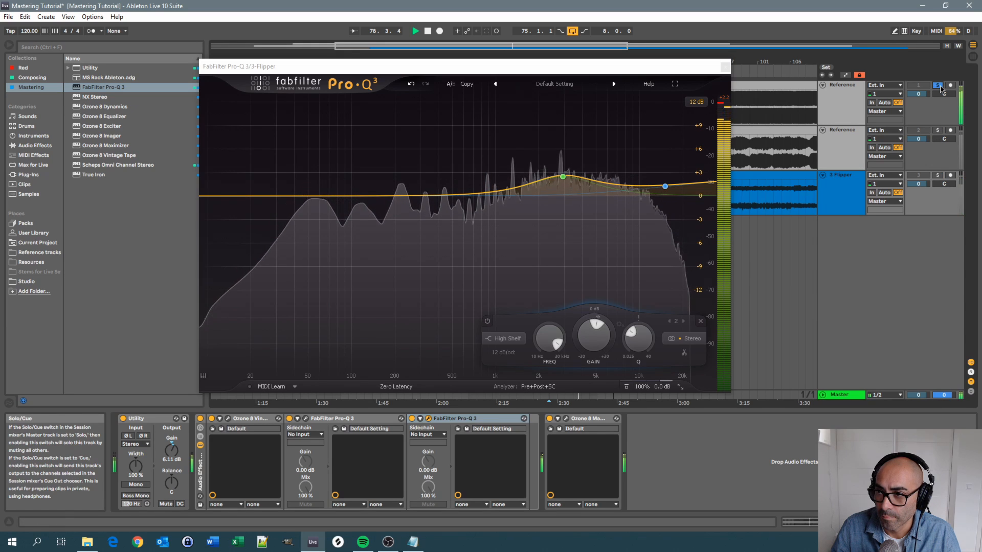
click(938, 176)
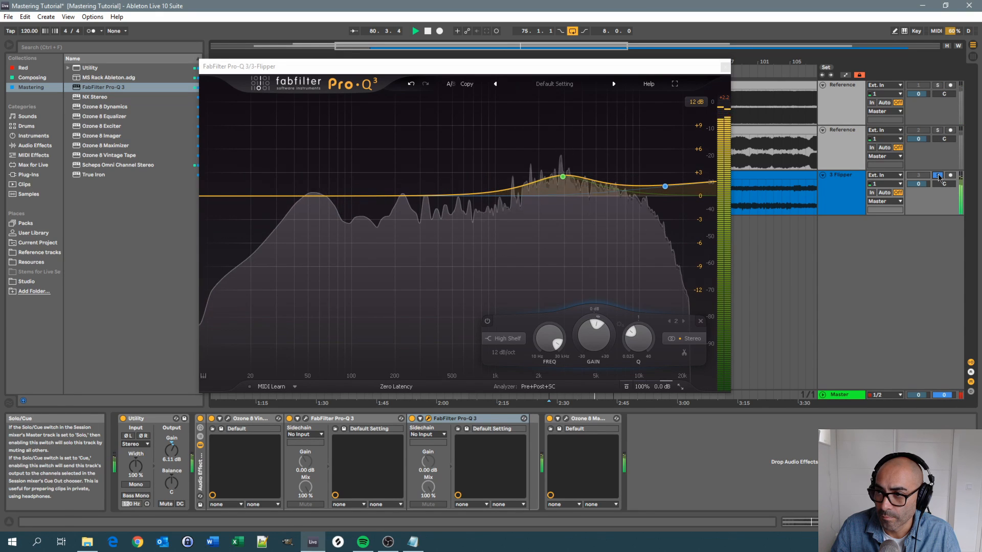
click(938, 85)
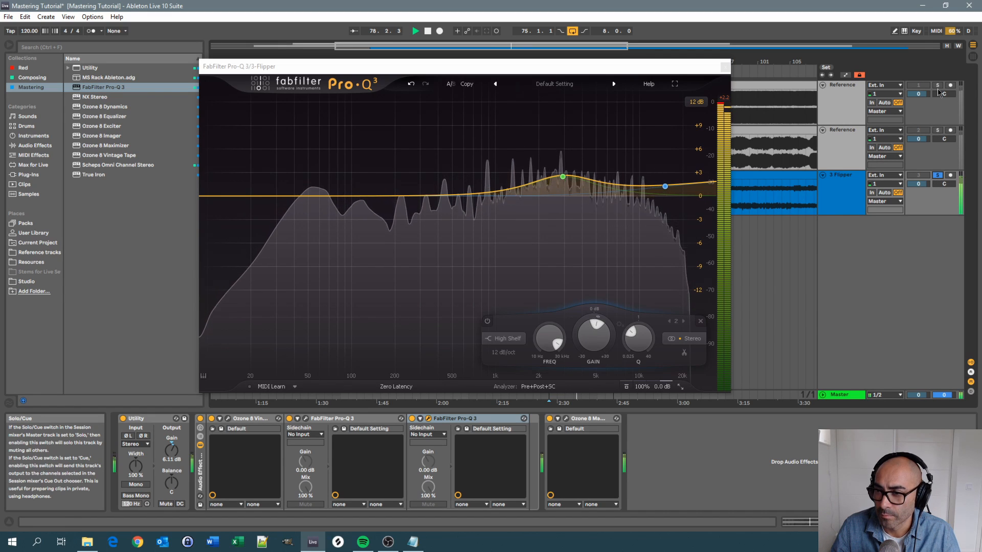
key(space)
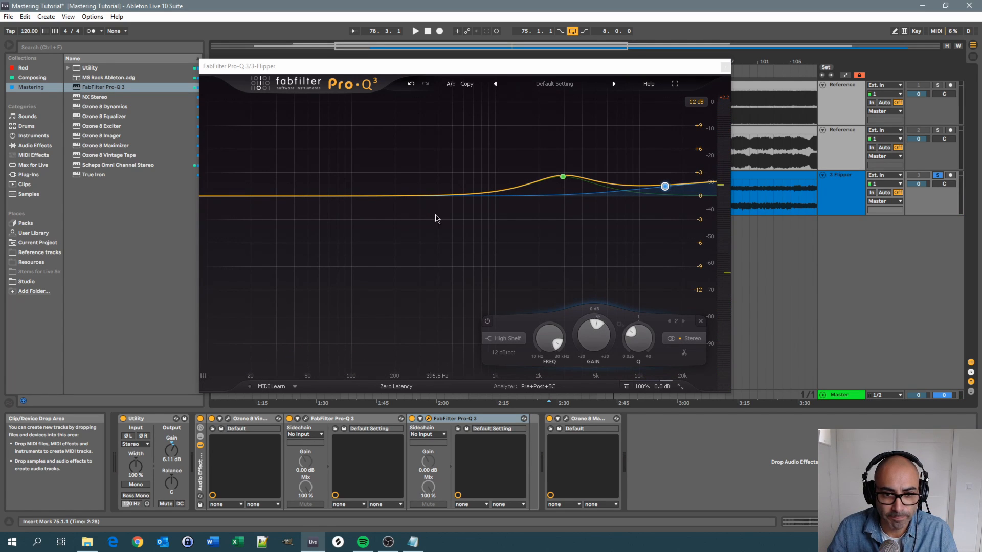
Add a third bell boosting about 2.6 dB near 500 Hz and widen it to a Q of 0.860 during playback.
click(439, 198)
drag(440, 198, 438, 192)
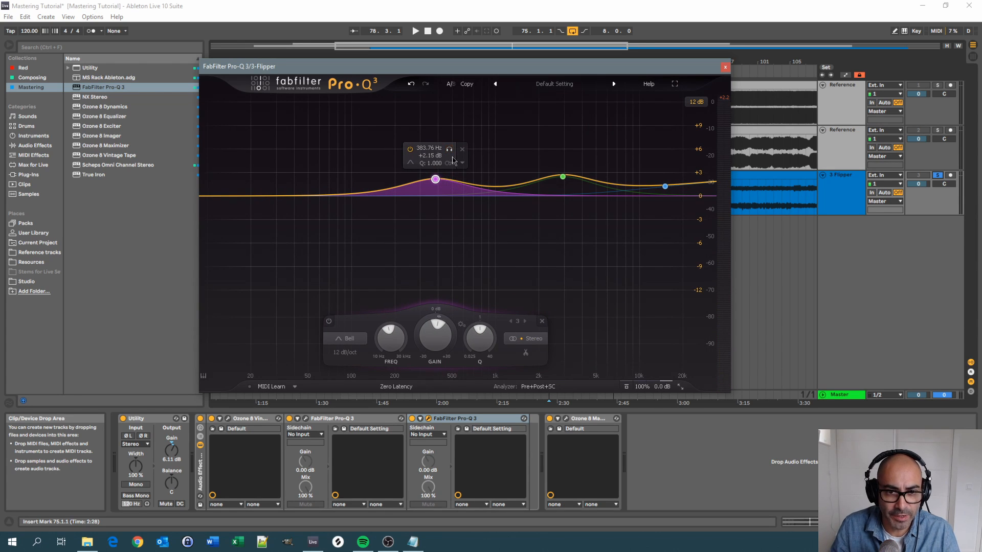
drag(450, 152, 470, 166)
key(space)
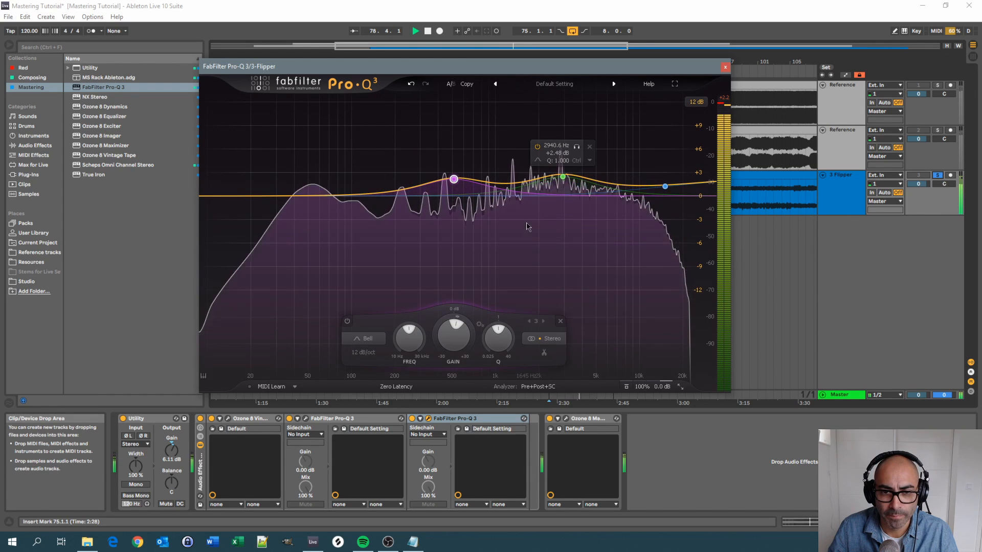
mouse_move(453, 342)
drag(449, 330, 493, 342)
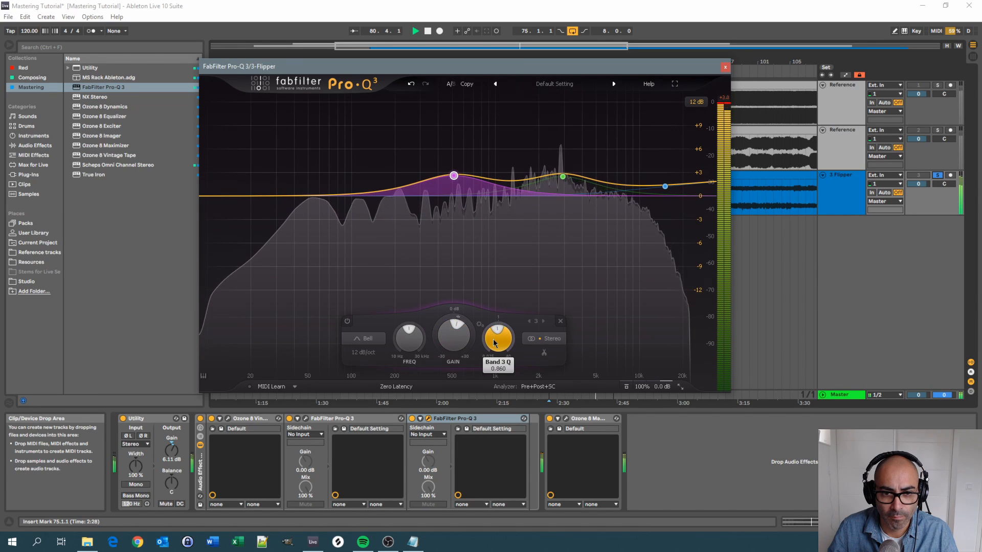
Audition the third bell's range in isolation during playback, nudging its frequency to about 524 Hz.
click(467, 148)
drag(467, 149, 466, 149)
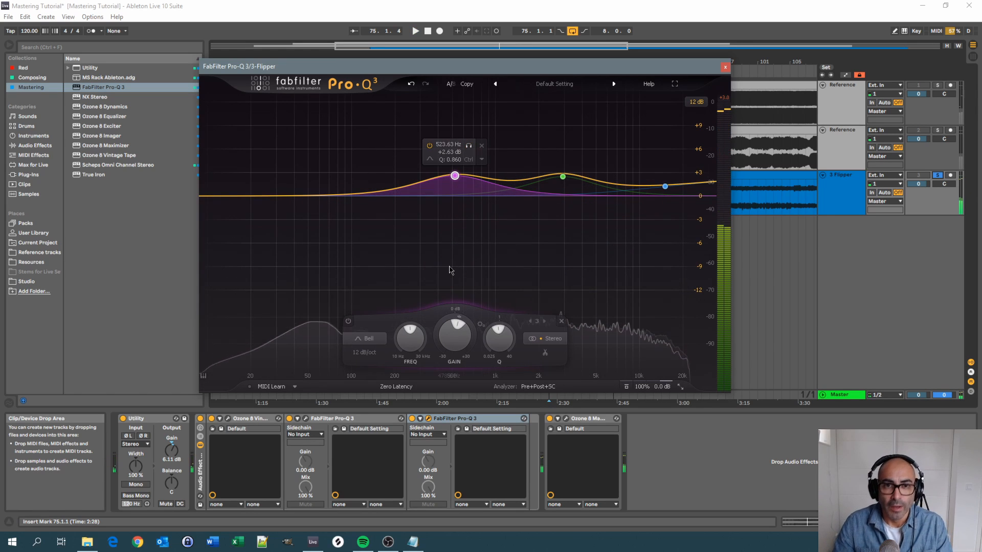
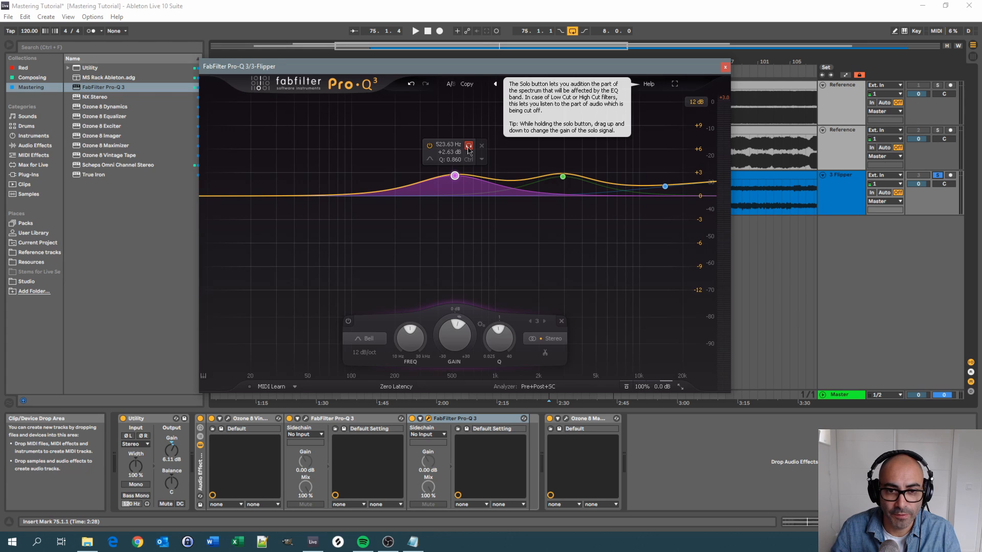
key(space)
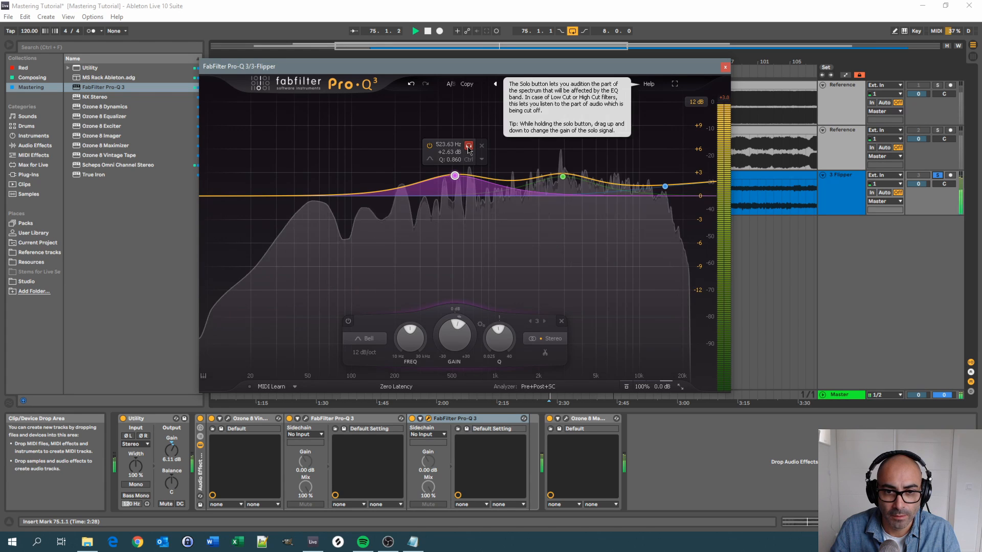
mouse_move(468, 149)
mouse_down()
mouse_move(457, 148)
mouse_move(466, 150)
mouse_up()
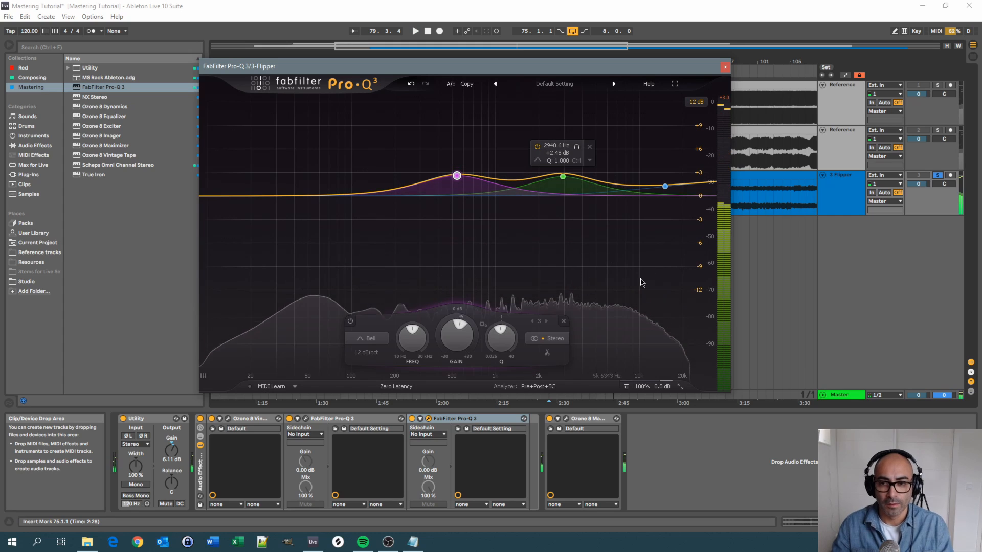
Compare the Flipper track with its new low-mid boost against both references by alternating solos over the looped section.
click(939, 131)
key(space)
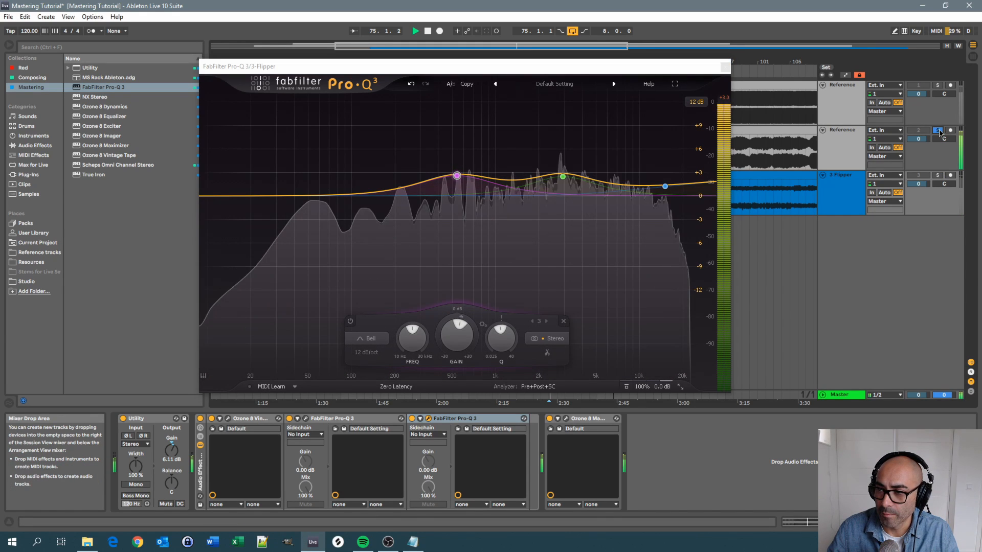
click(938, 176)
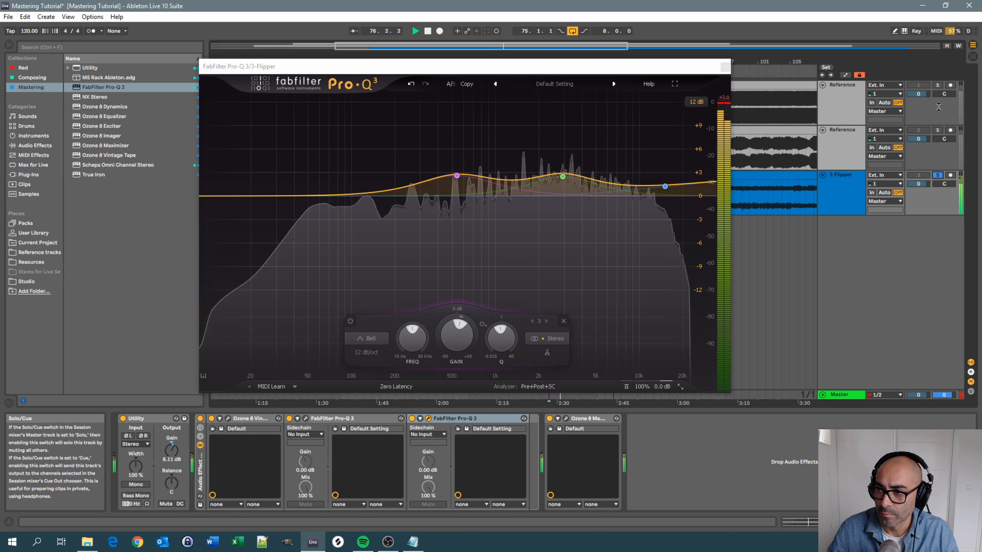
click(938, 85)
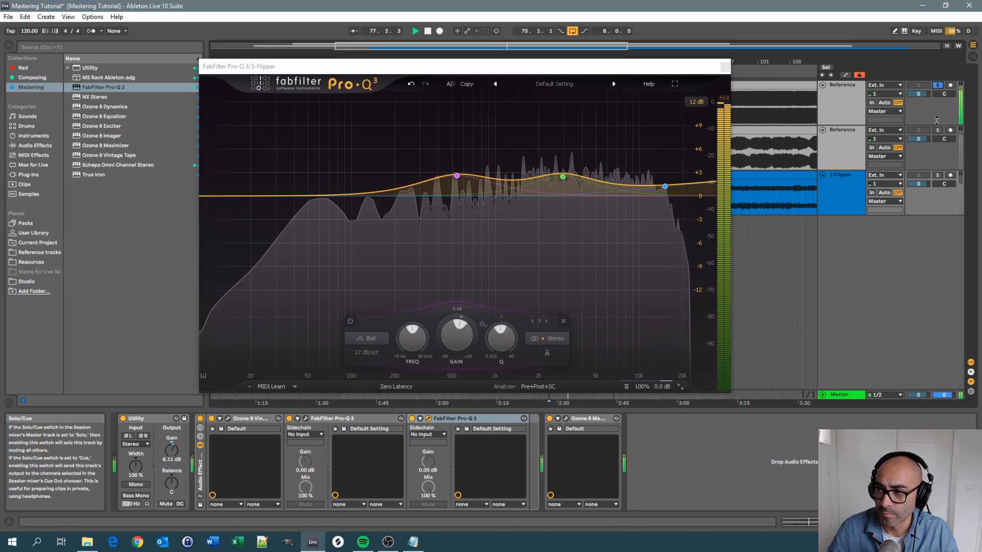
click(939, 176)
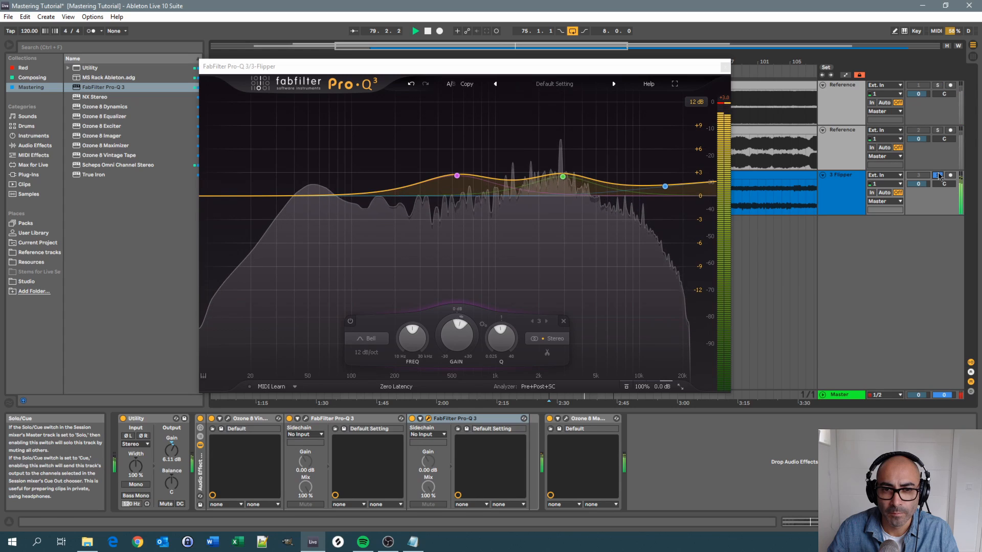
click(938, 86)
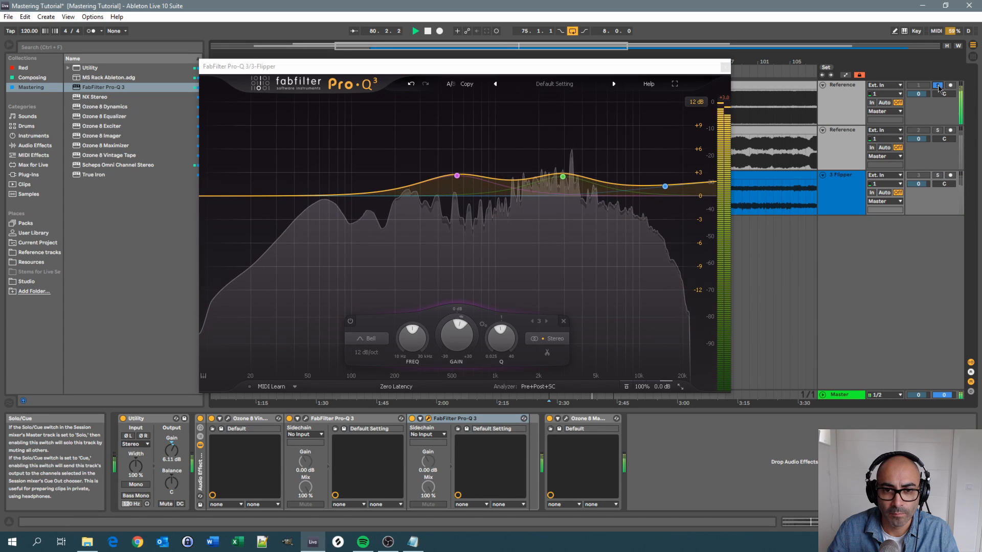
click(939, 176)
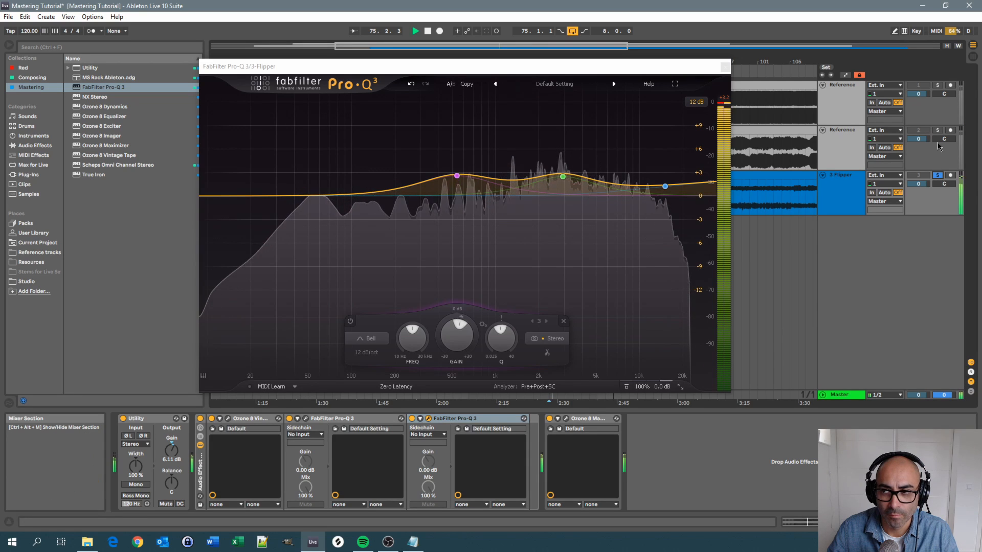
click(939, 85)
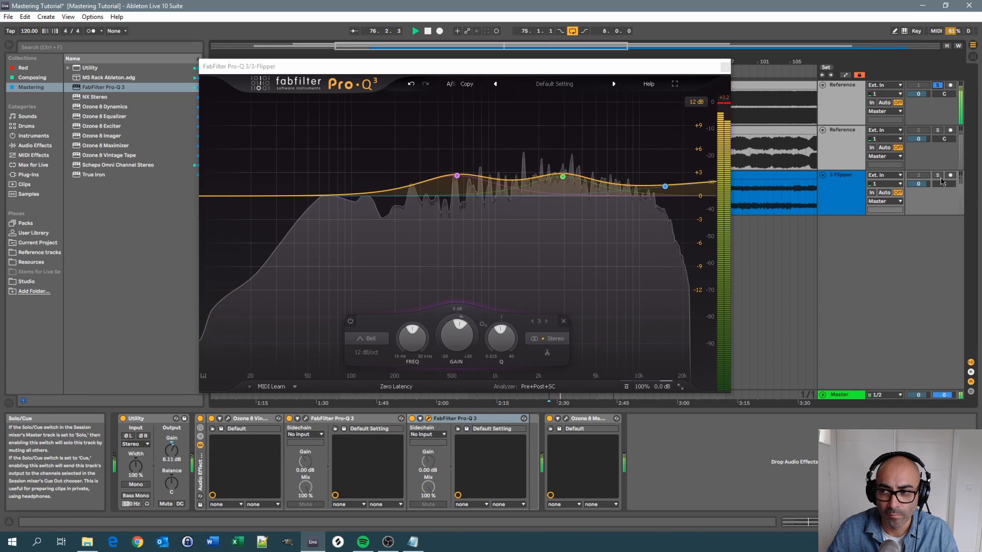
click(938, 176)
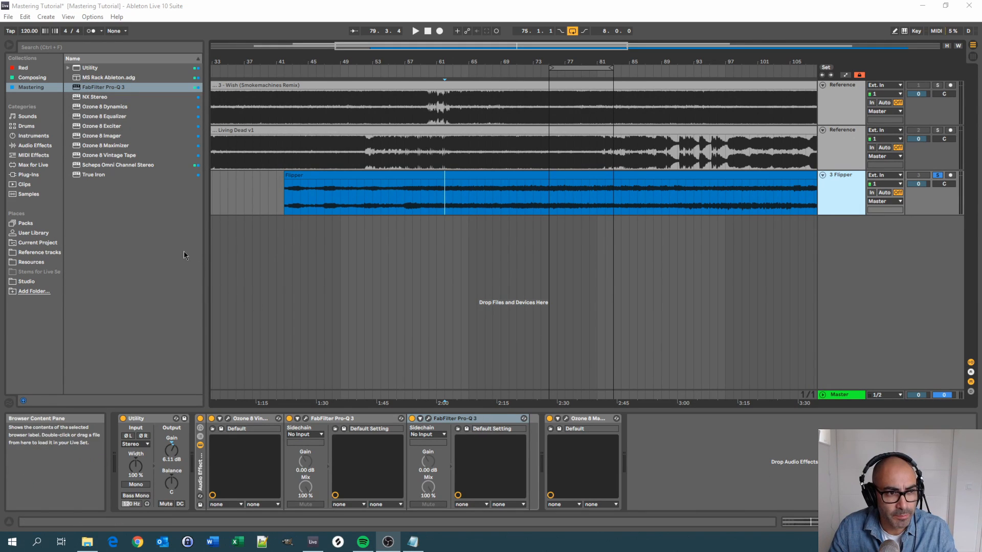
Insert Ozone 8 Exciter after the second Pro-Q 3 inside the effect group and place its window clear of the device chain.
click(107, 128)
drag(111, 132, 530, 437)
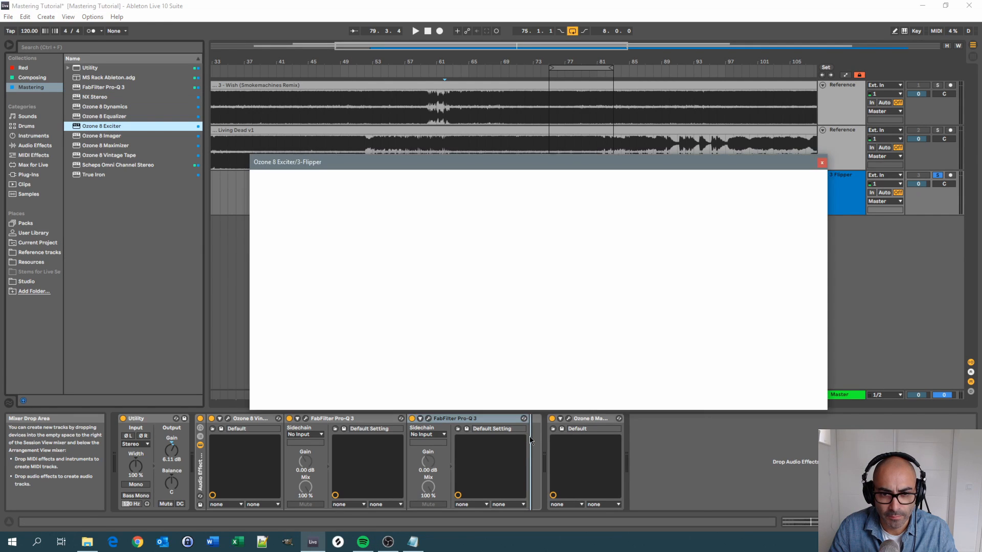
drag(442, 166, 432, 154)
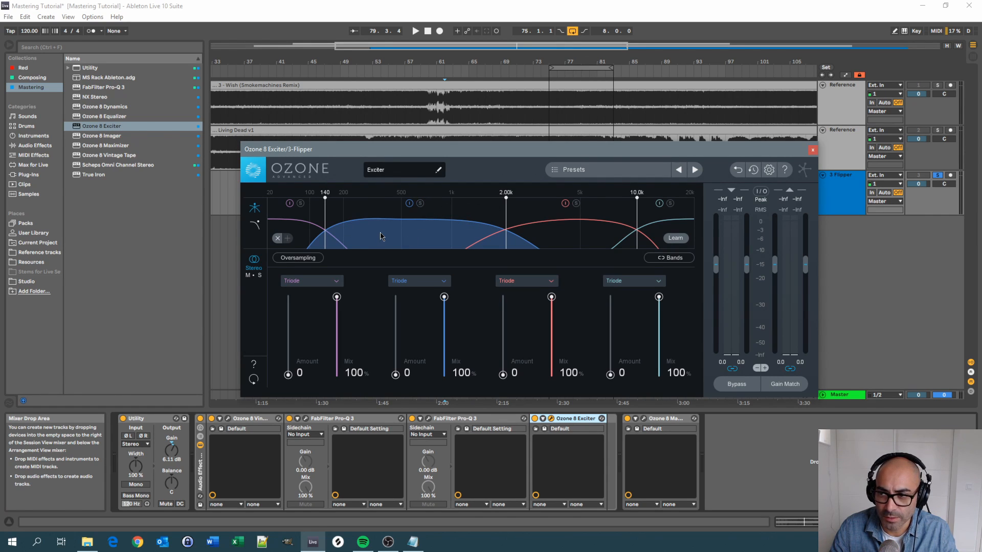
drag(469, 159, 461, 138)
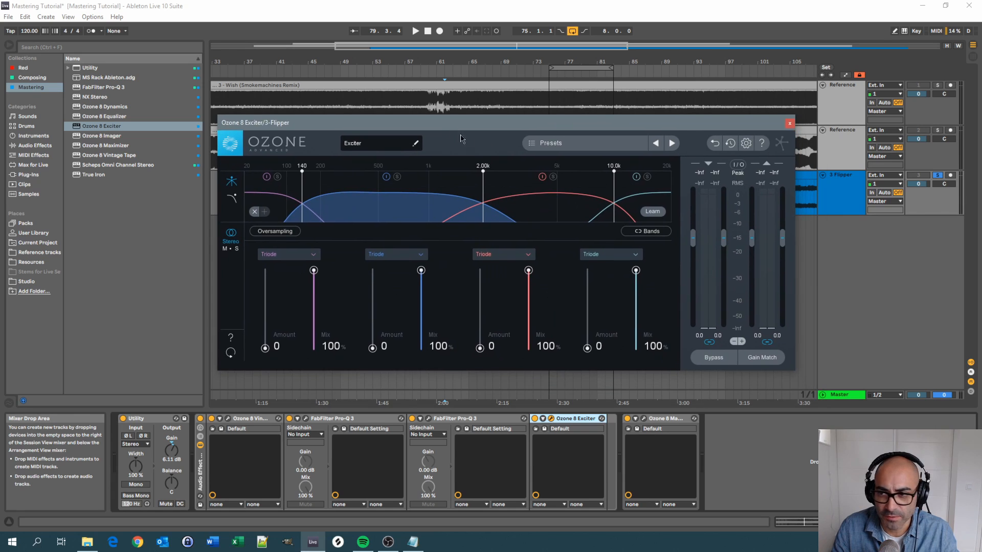
Solo the Exciter's second band during playback and set its lower crossover to 424 Hz, amount to 4.1 and mix to 78.4%.
key(space)
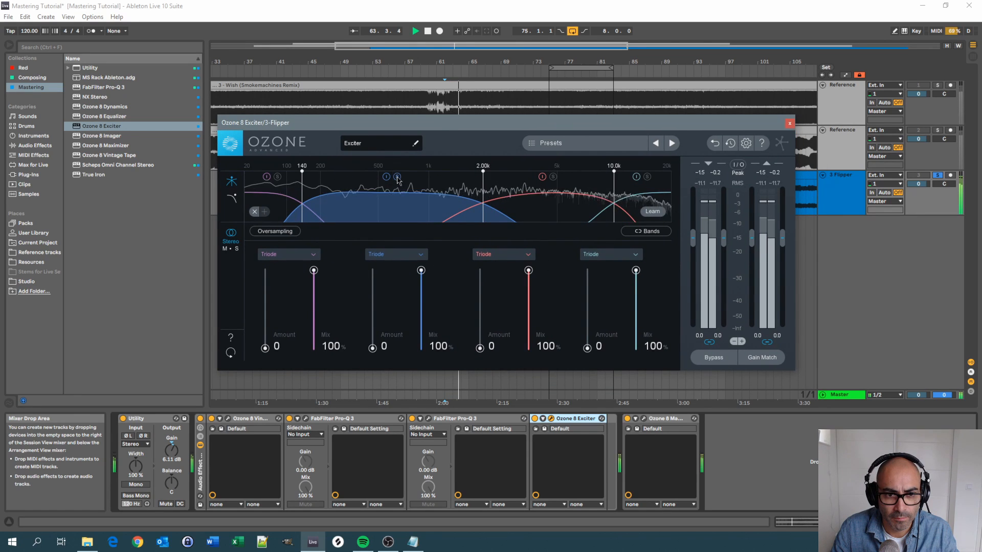
drag(548, 128, 568, 171)
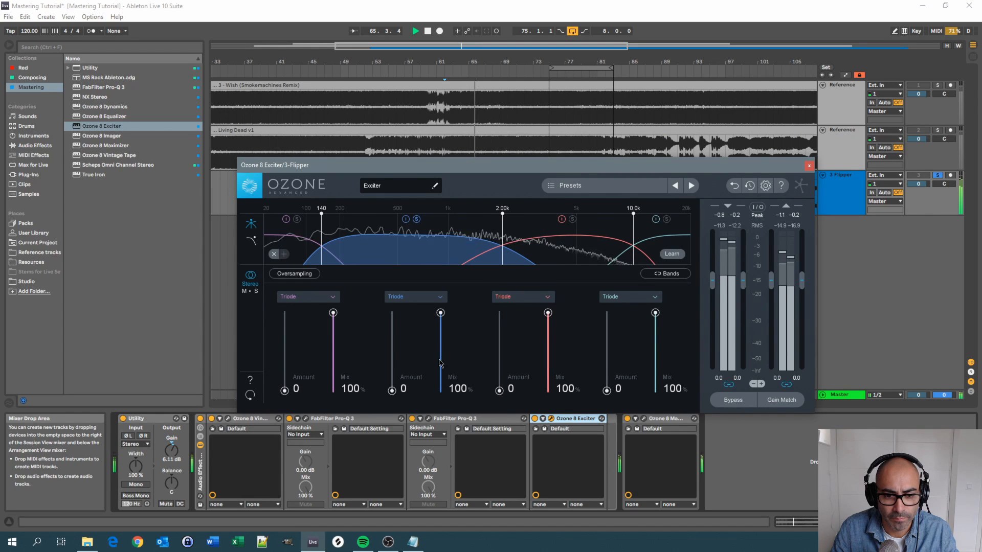
drag(392, 391, 393, 368)
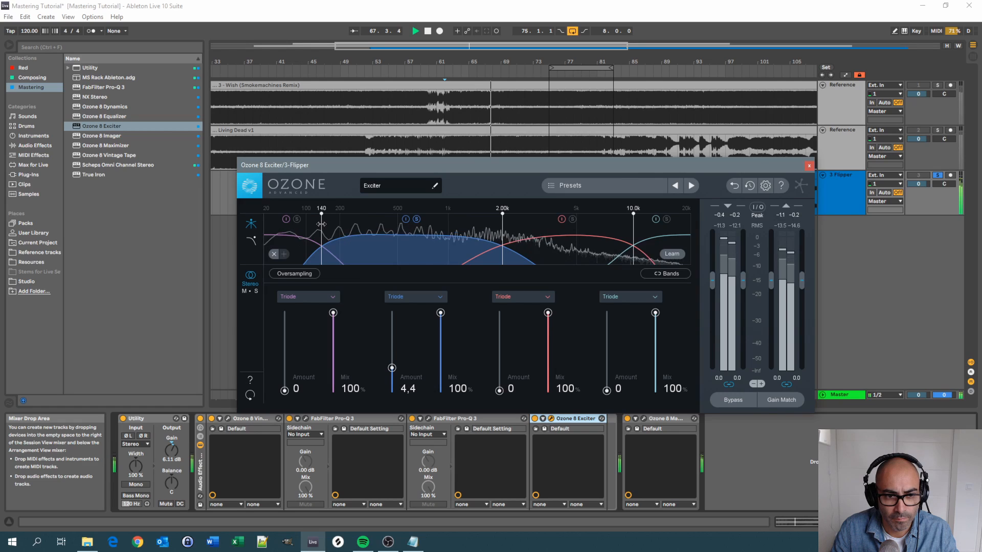
drag(322, 224, 387, 227)
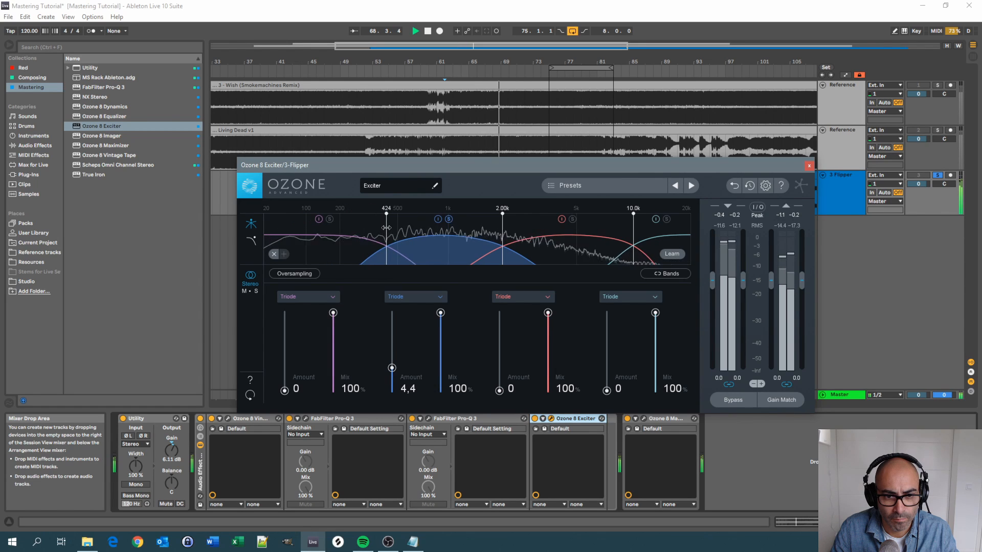
drag(396, 372, 396, 373)
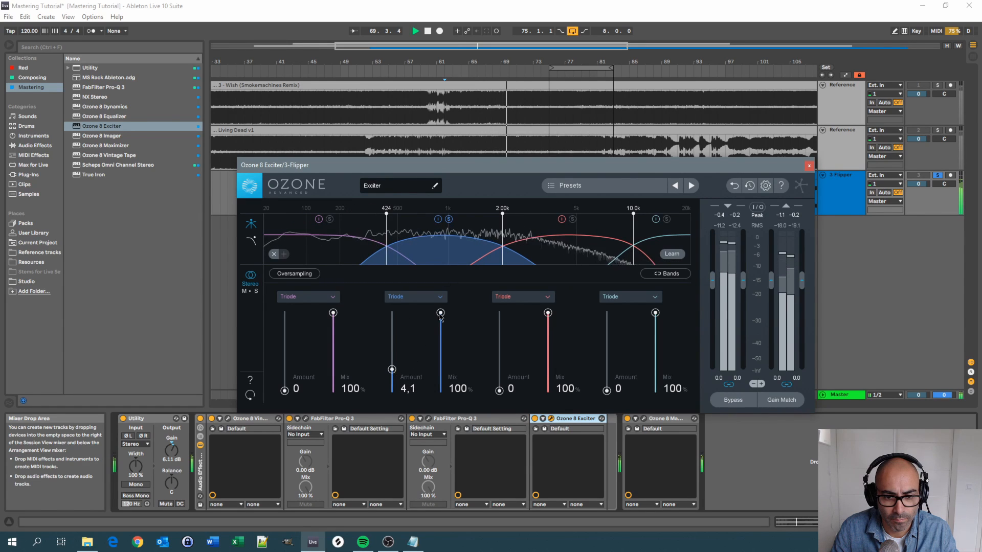
drag(441, 313, 440, 329)
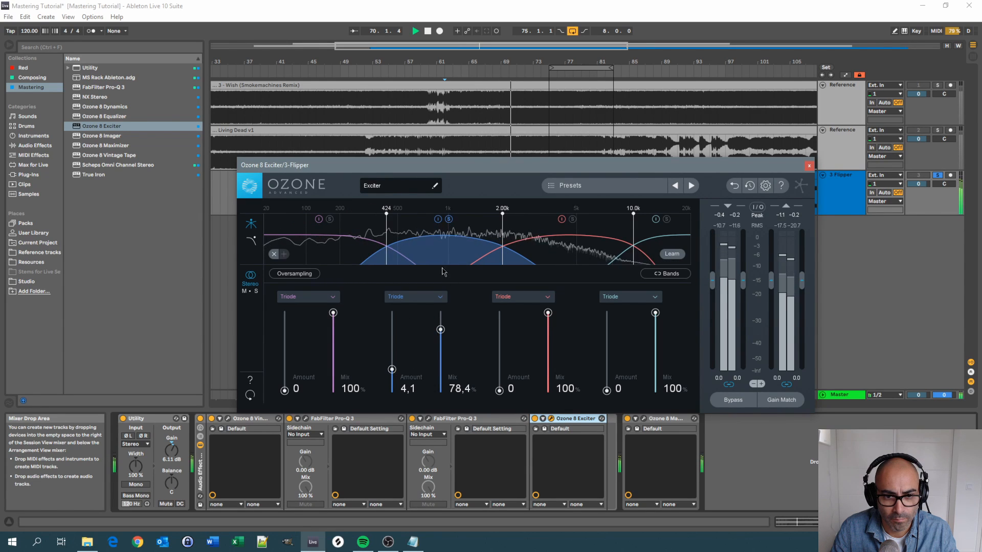
Compare the soloed second exciter band (424 Hz to 2 kHz) with its processing off and on during playback.
click(439, 220)
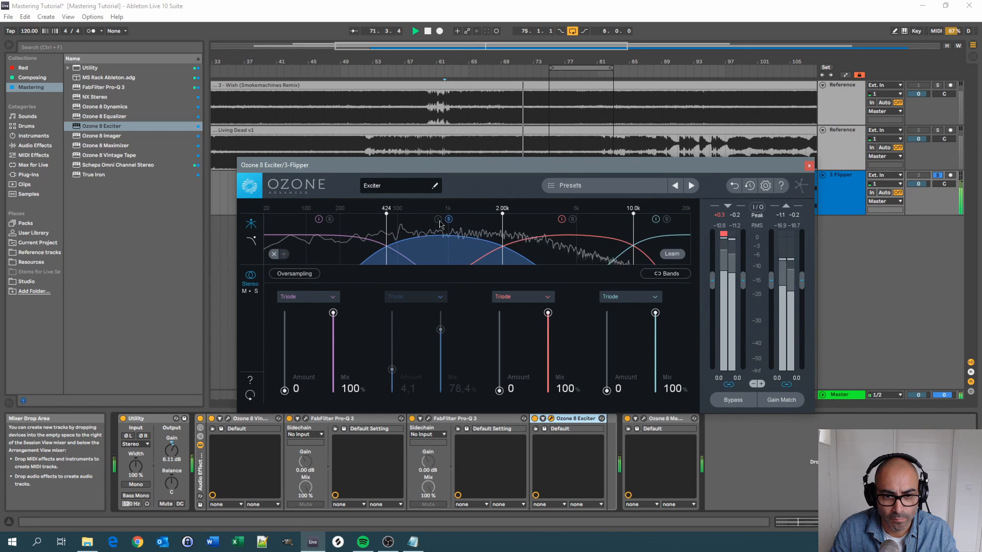
click(438, 220)
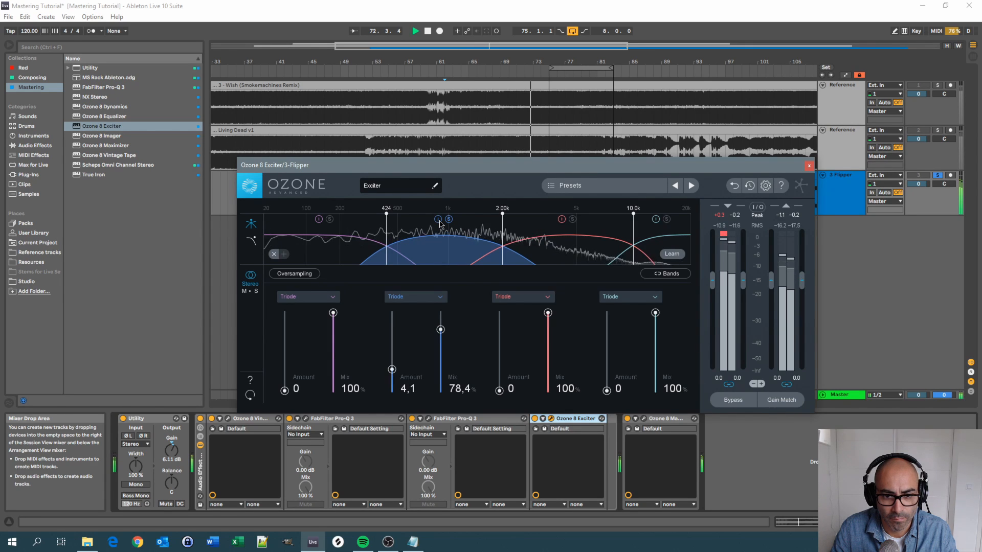
key(space)
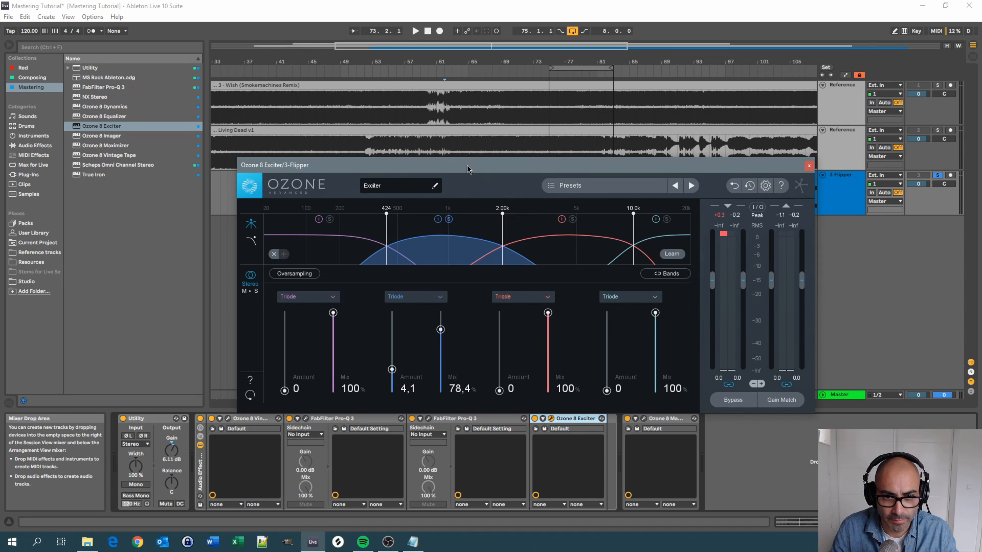
drag(467, 169, 468, 179)
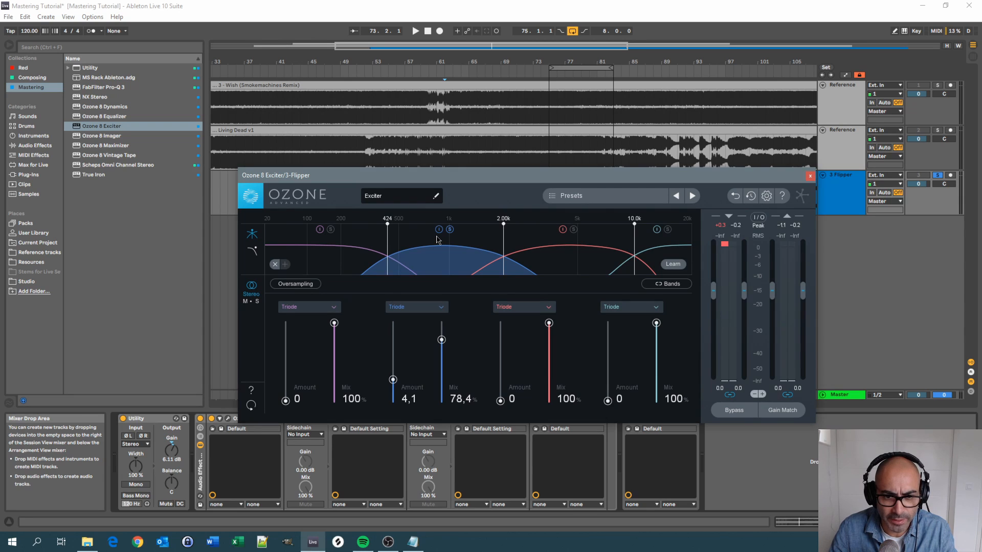
key(space)
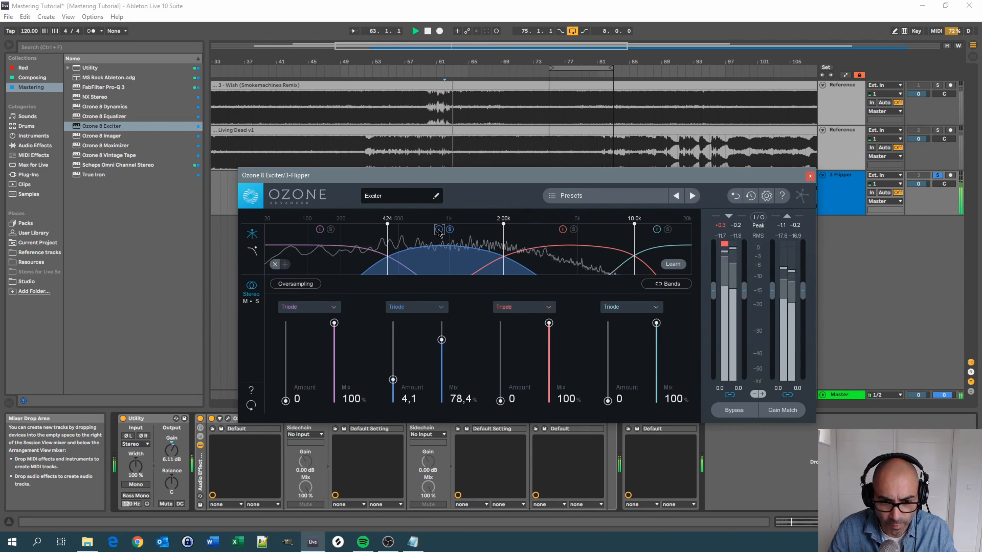
click(439, 230)
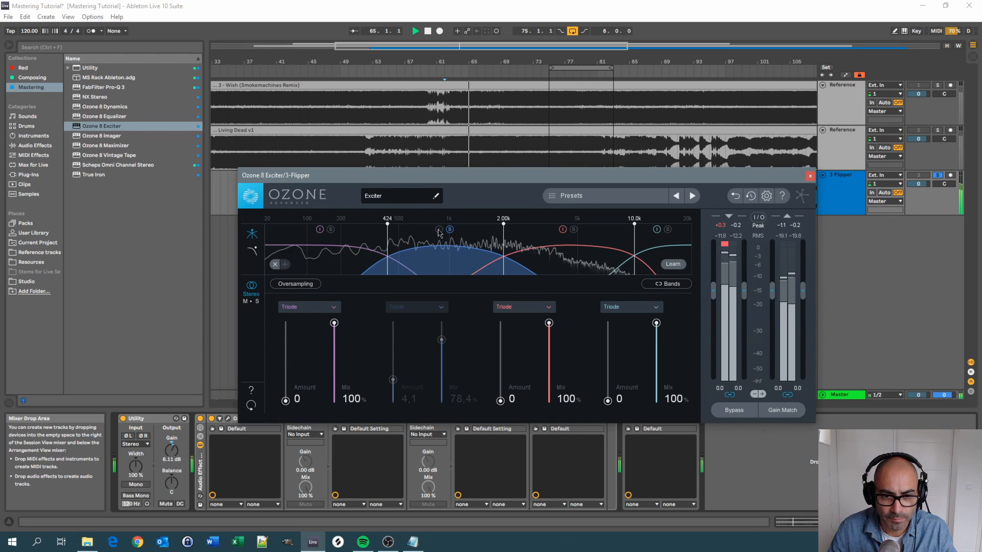
click(439, 230)
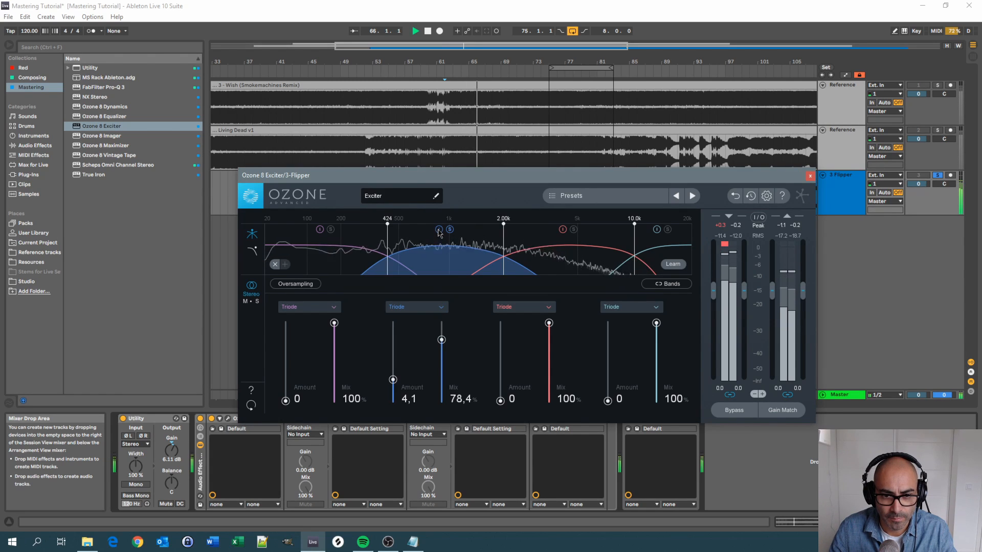
key(space)
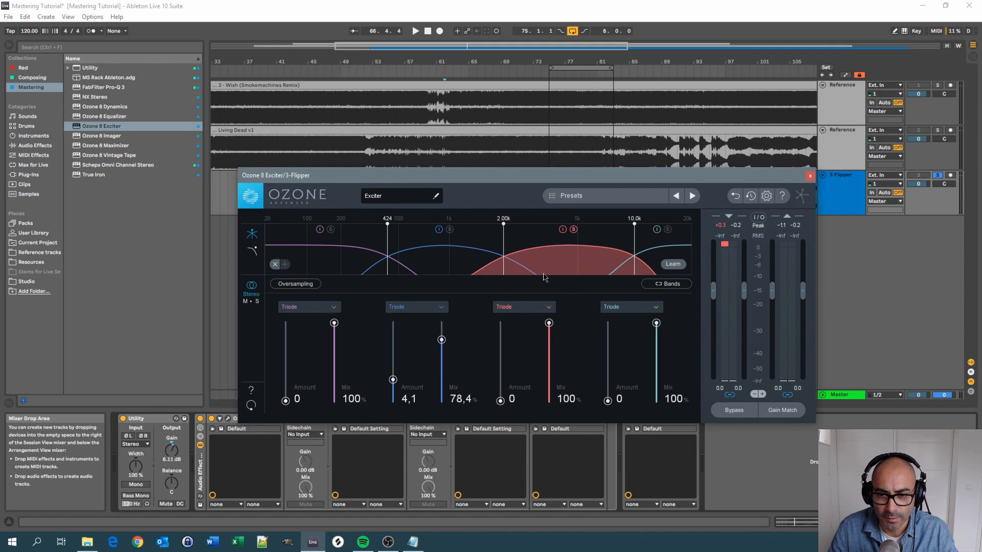
Switch off the exciter's third band during playback and raise the crossover between the second and third bands to 2.32 kHz.
key(space)
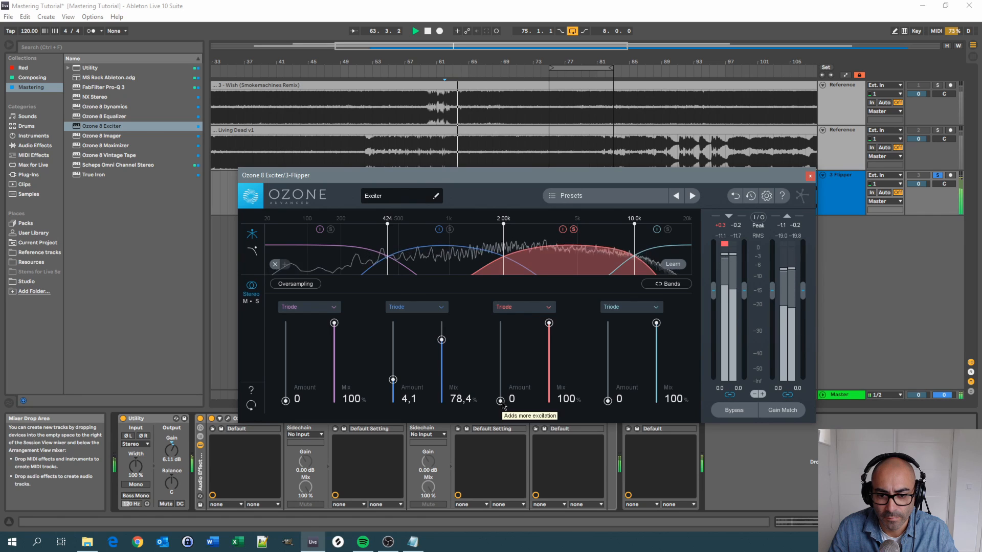
mouse_move(503, 402)
mouse_down()
mouse_move(505, 381)
mouse_move(502, 402)
mouse_up()
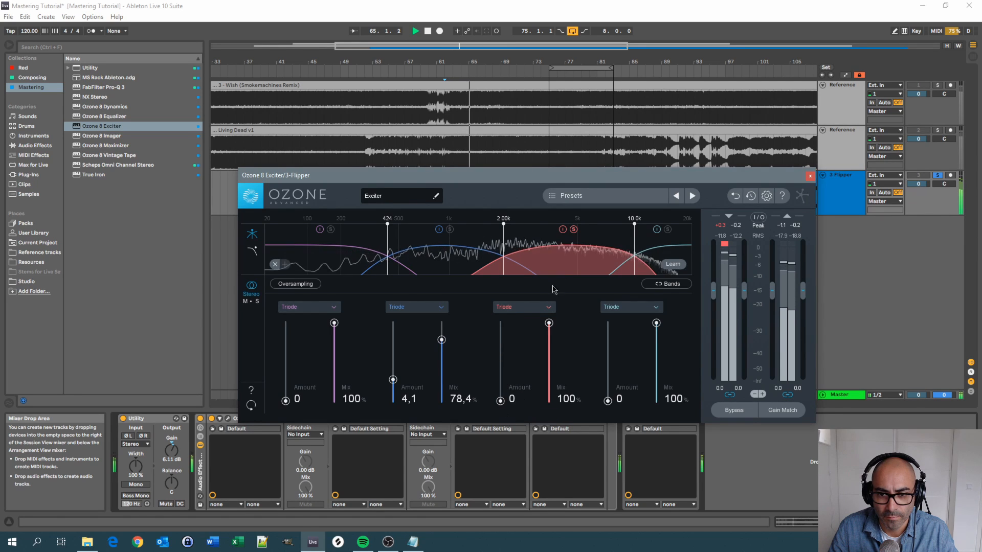
click(563, 229)
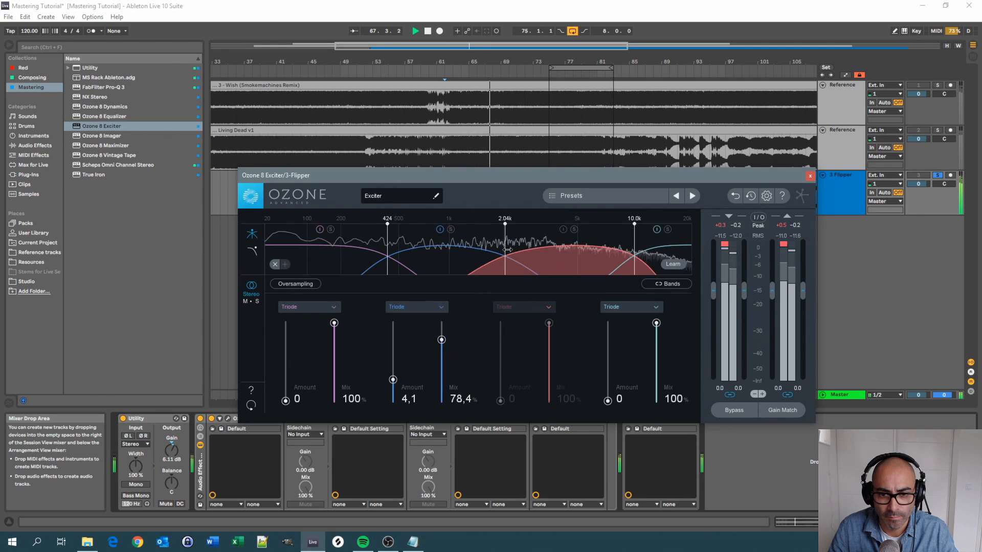
drag(504, 251, 516, 250)
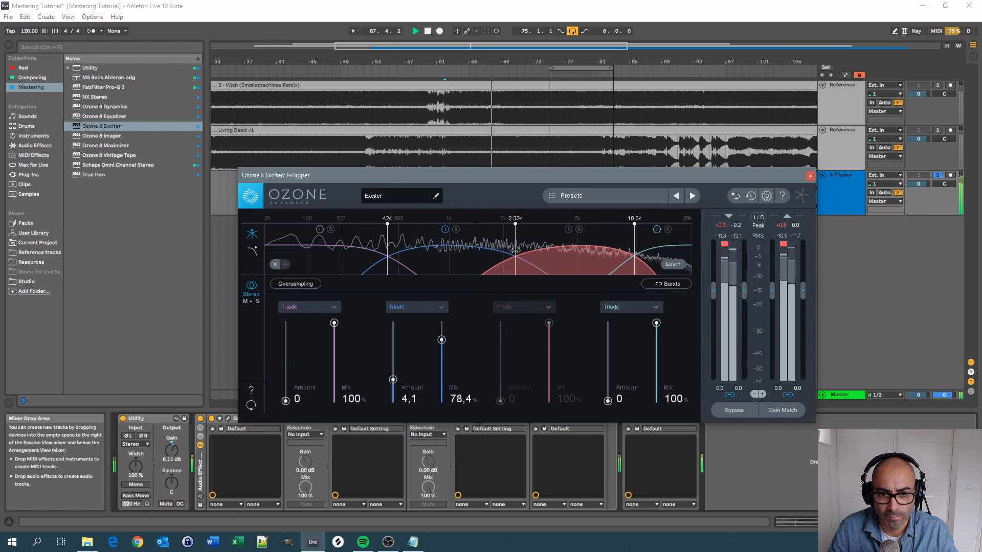
Audition the soloed second exciter band once more with its excitation off and on, stop playback and clear the band's solo.
click(445, 231)
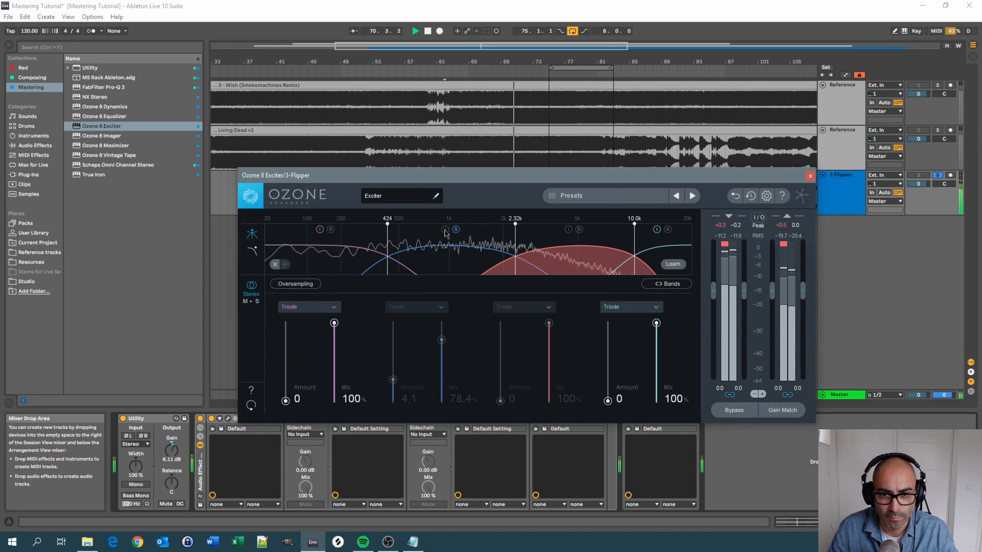
click(445, 231)
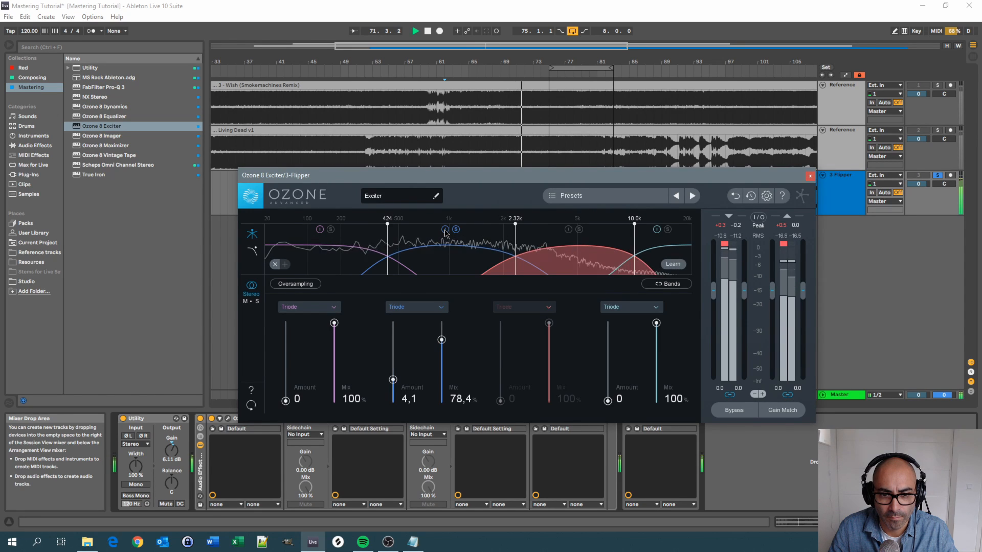
key(space)
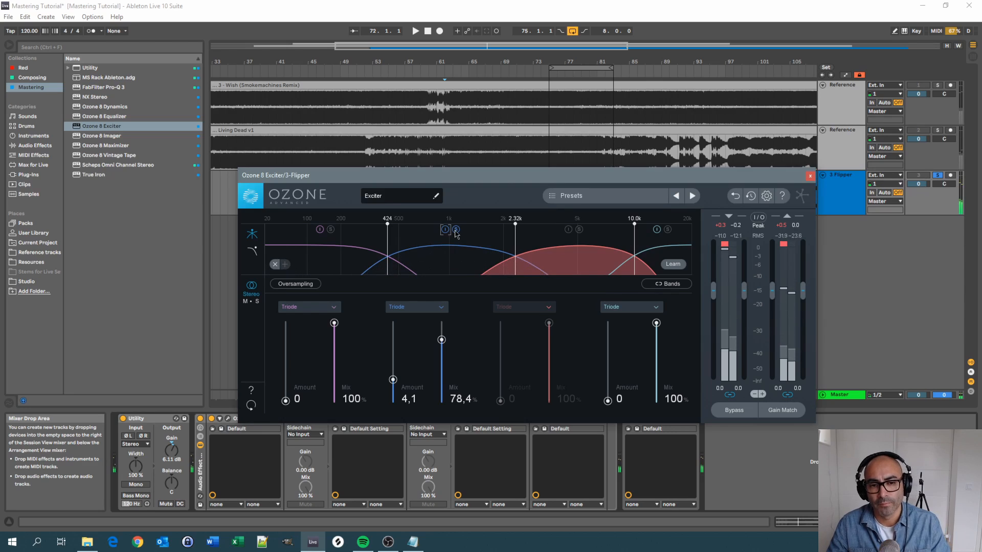
click(455, 231)
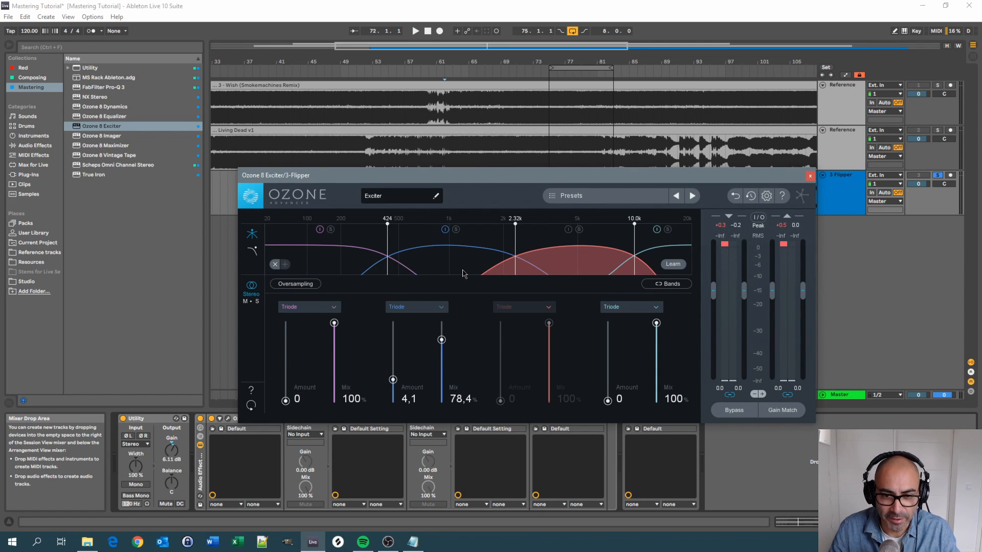
Close the Ozone 8 Exciter window, turn off solo on the Flipper track and select that track.
drag(492, 185, 494, 194)
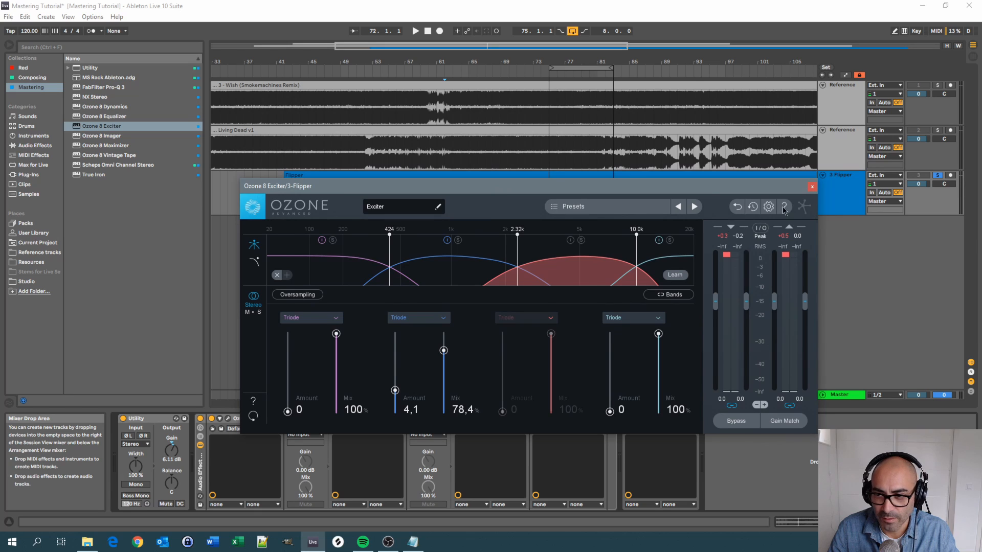
click(814, 187)
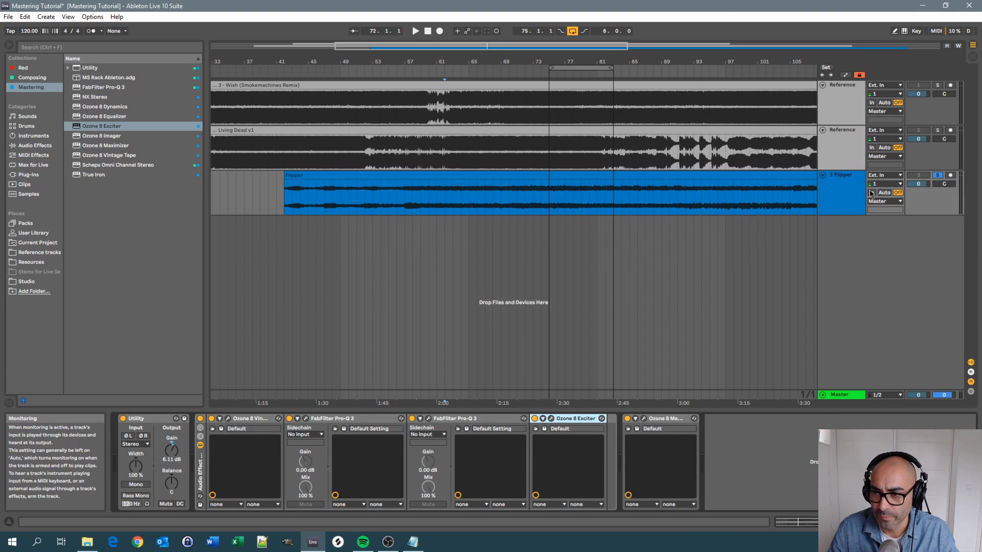
click(938, 177)
click(848, 202)
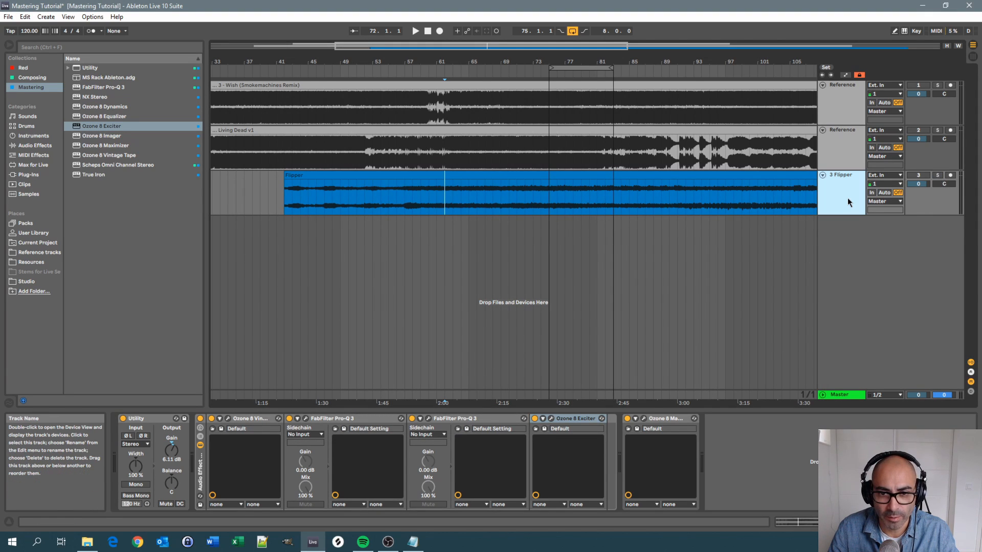
Compare Flipper with the Living Dead and Wish (Smokemachines Remix) references by soloing each in turn during playback, ending on Flipper.
key(space)
click(938, 130)
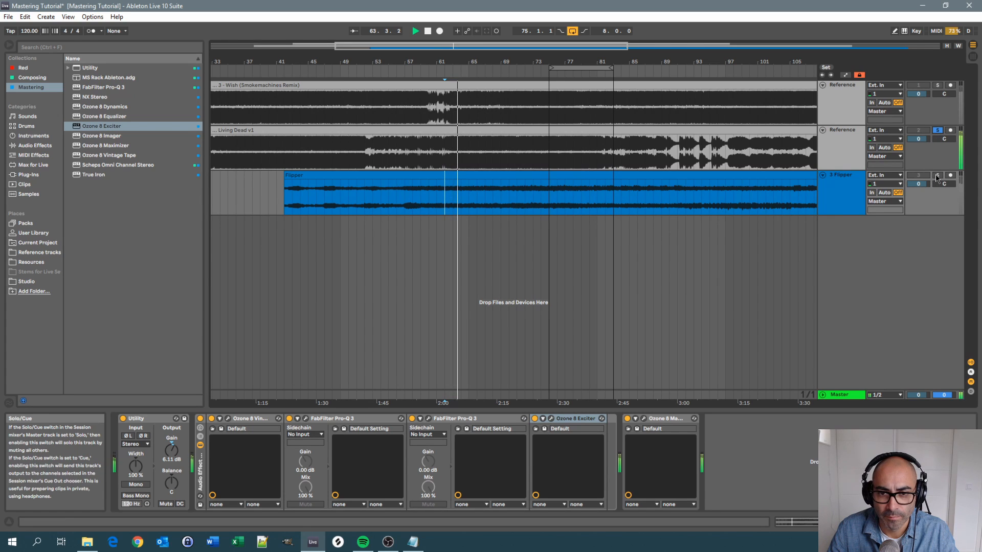
click(937, 177)
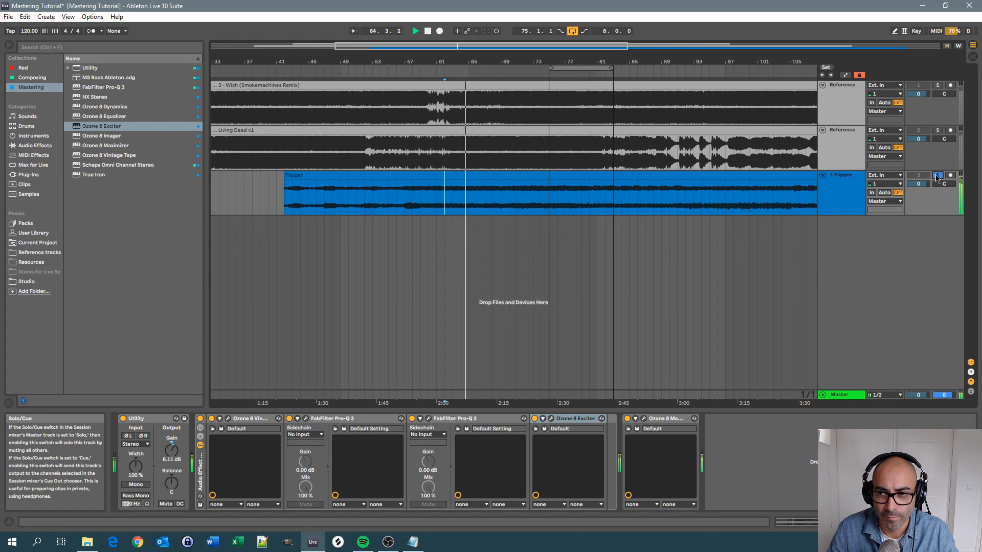
click(939, 131)
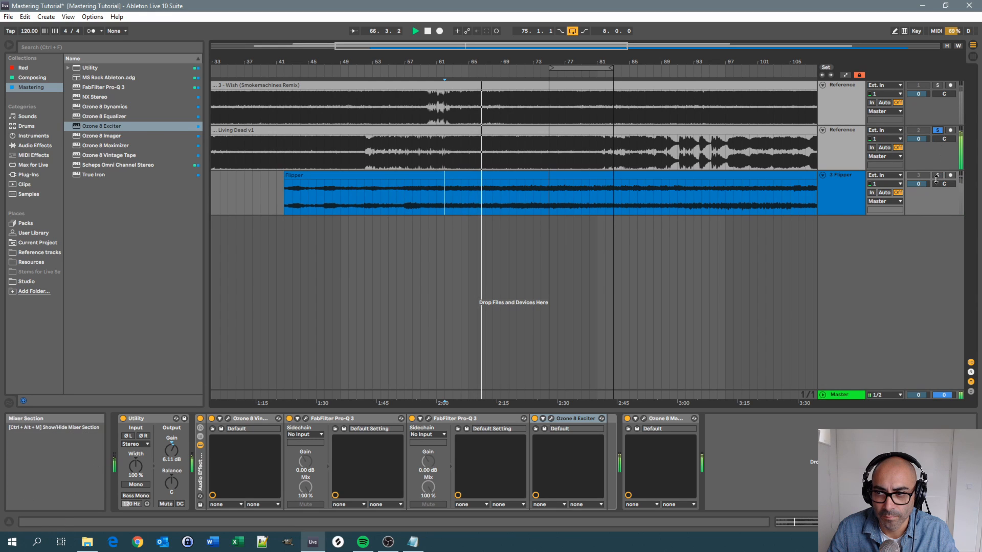
click(938, 85)
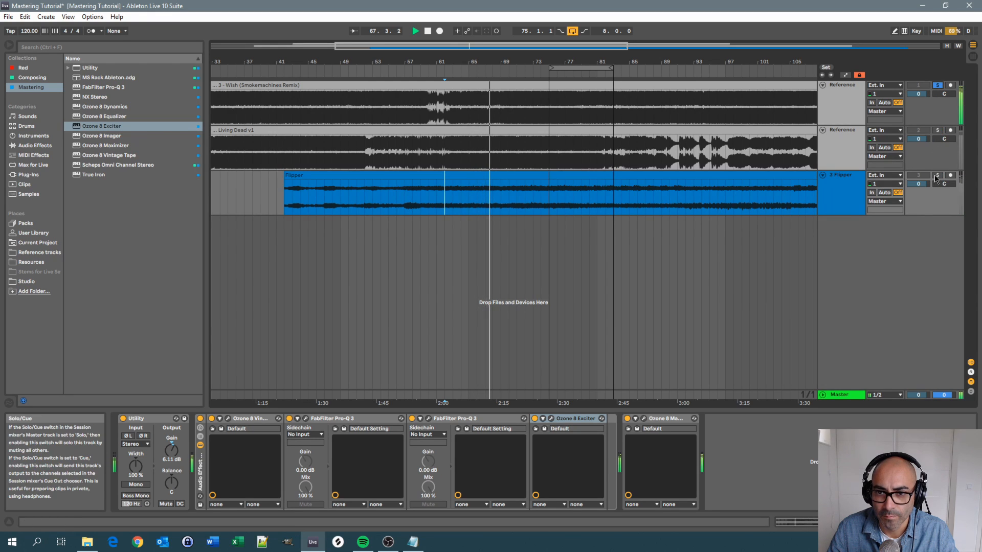
click(937, 175)
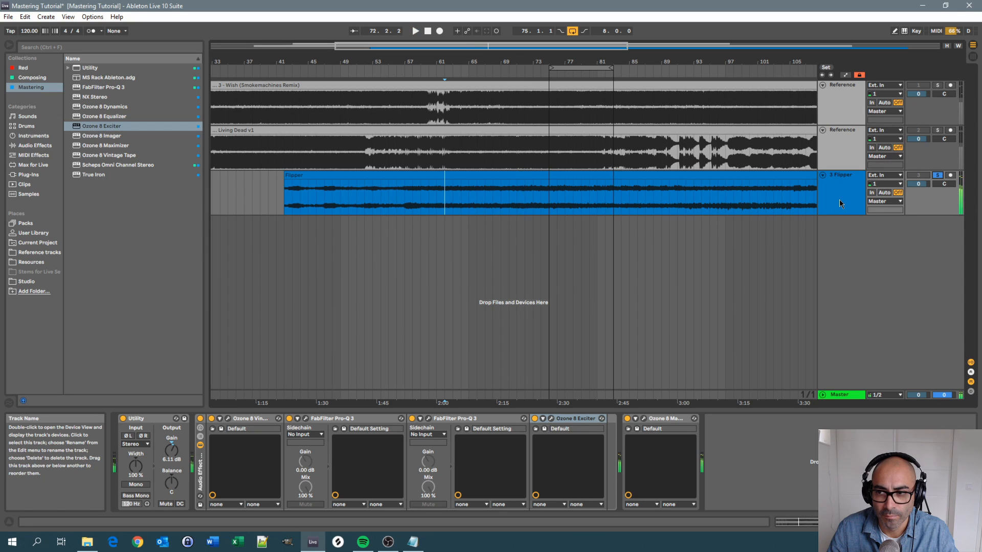
click(840, 204)
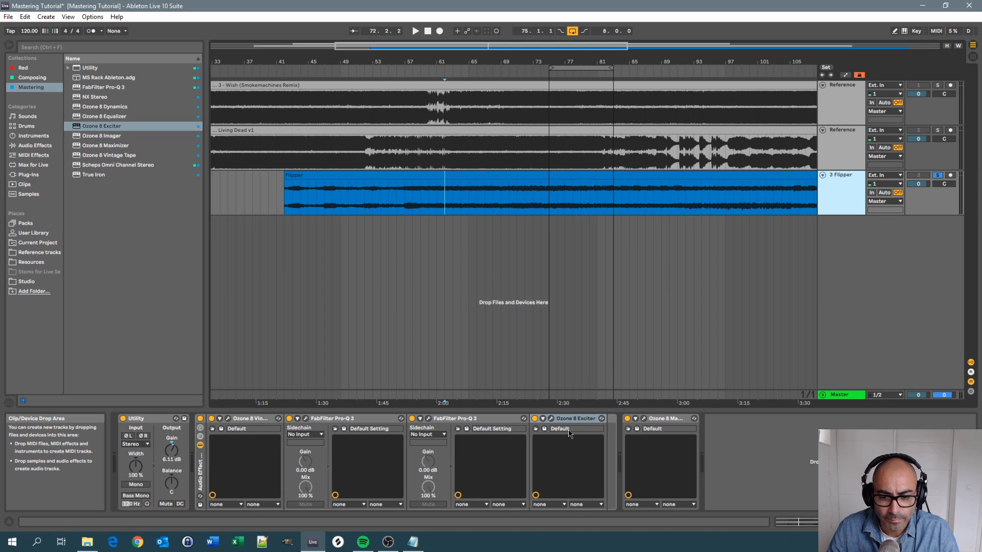
Open the second FabFilter Pro-Q 3 on Flipper and compare its 541 Hz bell bypassed and active during playback.
click(430, 419)
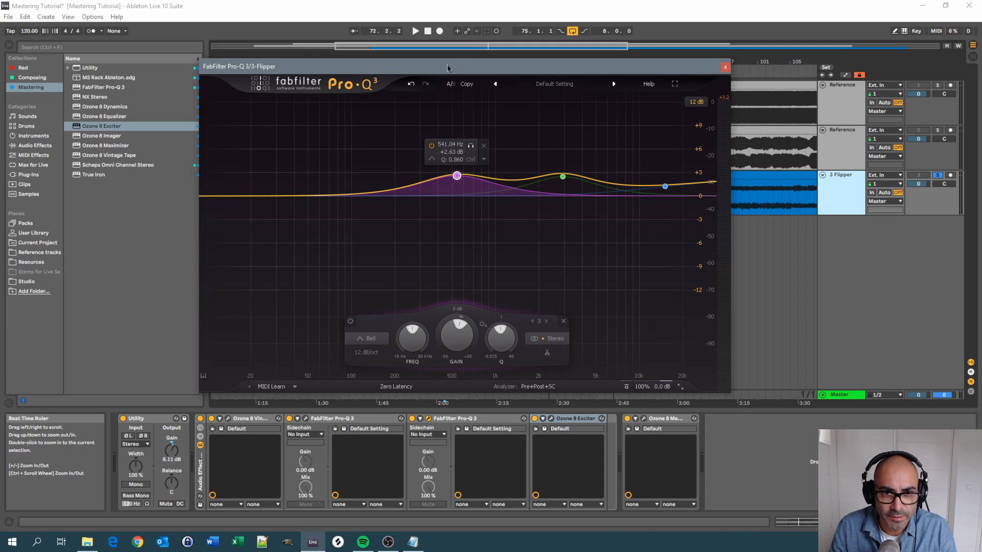
drag(448, 71, 417, 82)
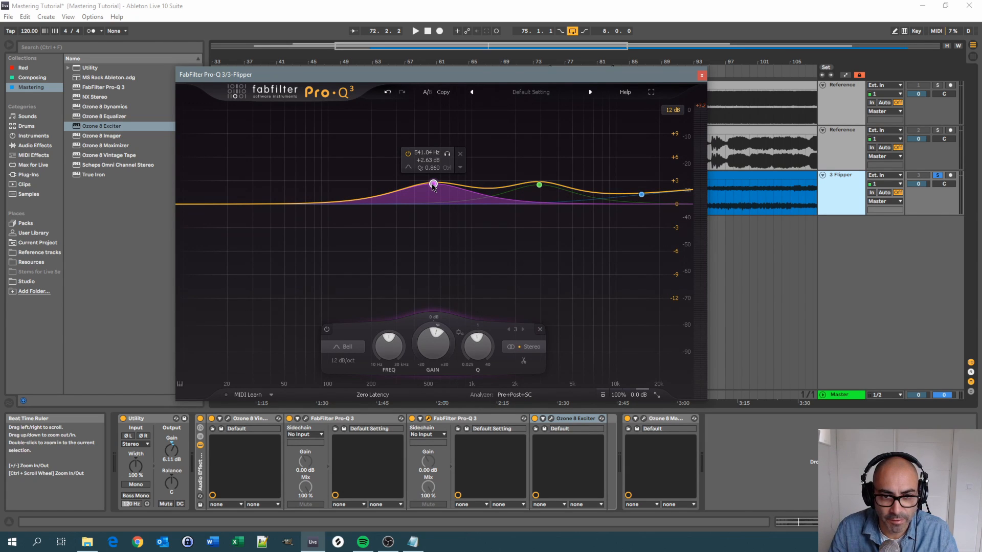
drag(430, 77, 413, 77)
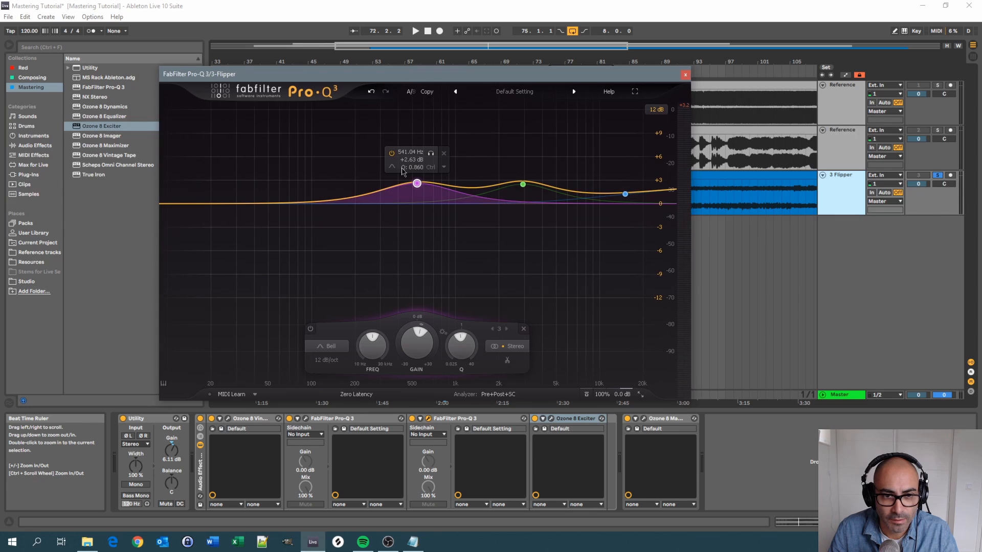
key(space)
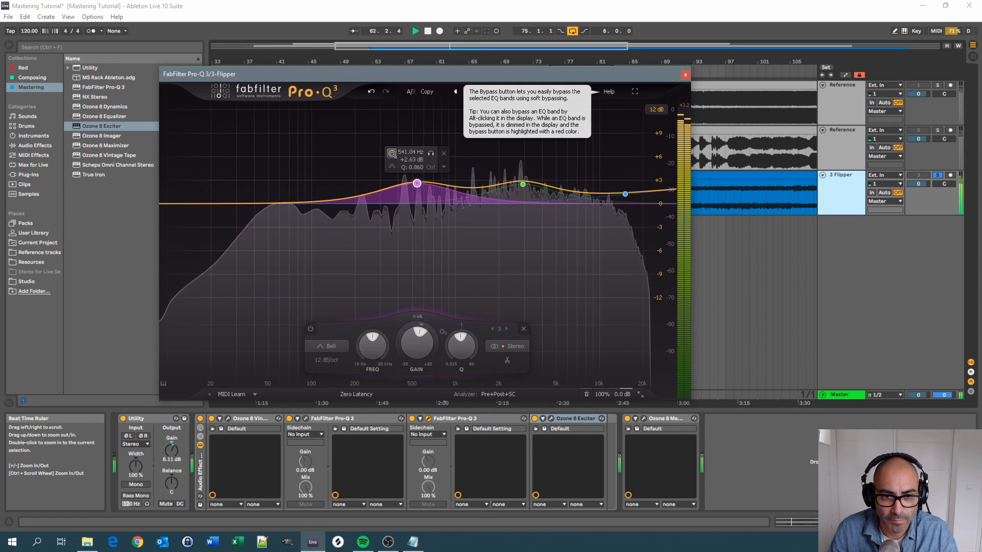
click(392, 154)
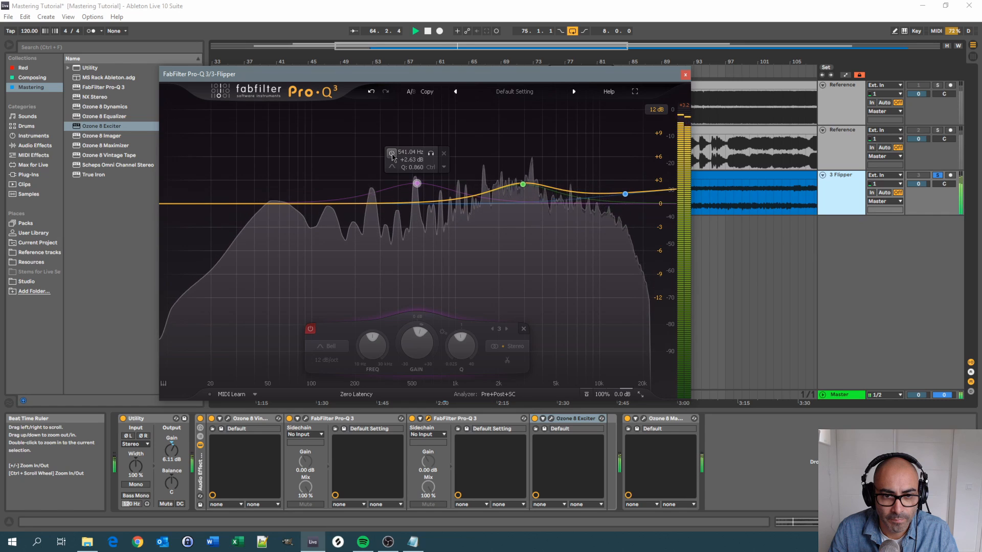
click(392, 154)
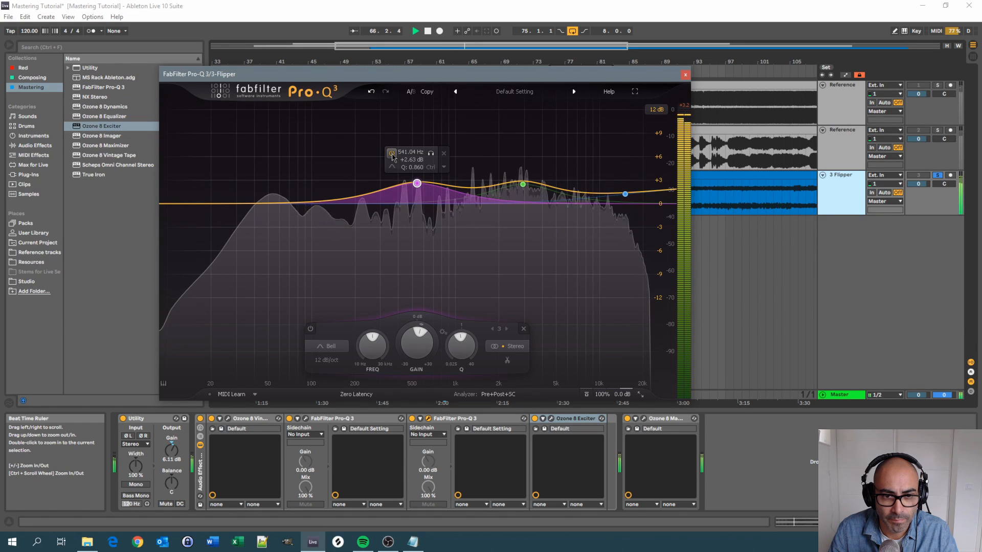
click(392, 154)
click(392, 154)
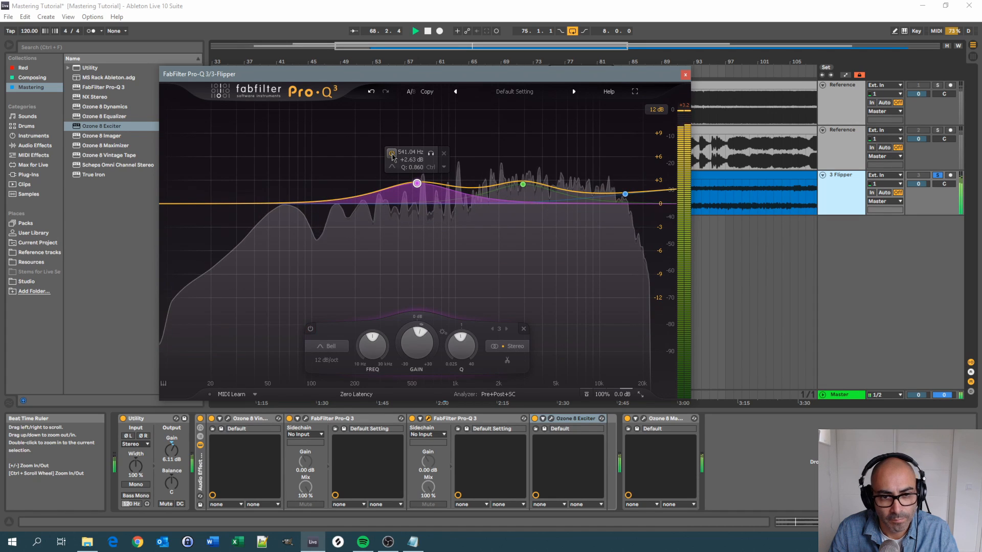
key(space)
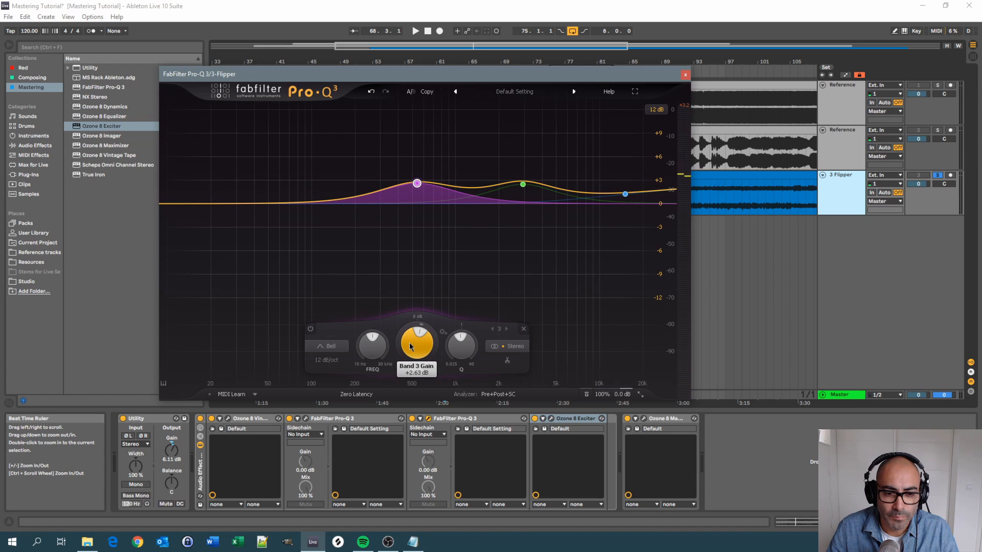
Lower the gain of the 541 Hz bell band to +1.62 dB.
drag(410, 346, 416, 348)
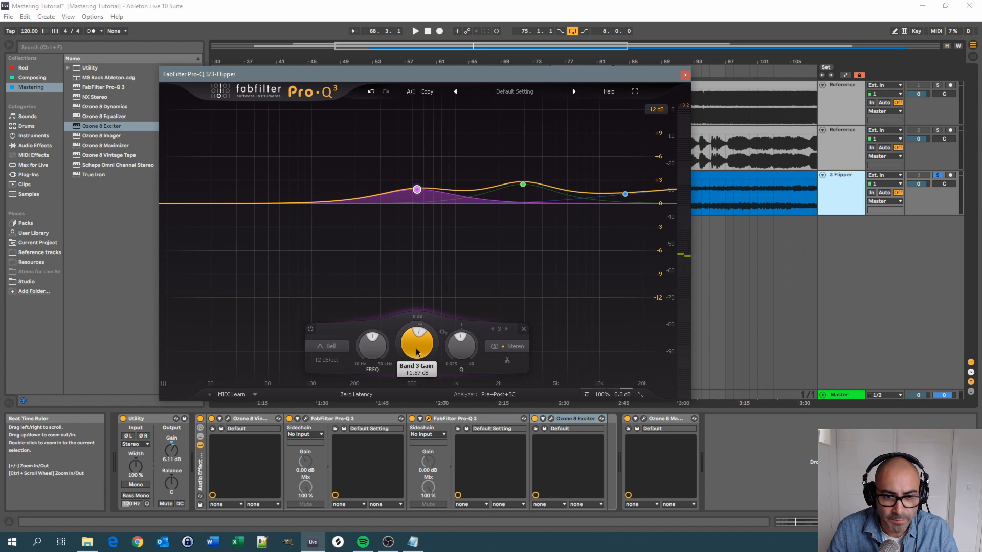
mouse_move(417, 191)
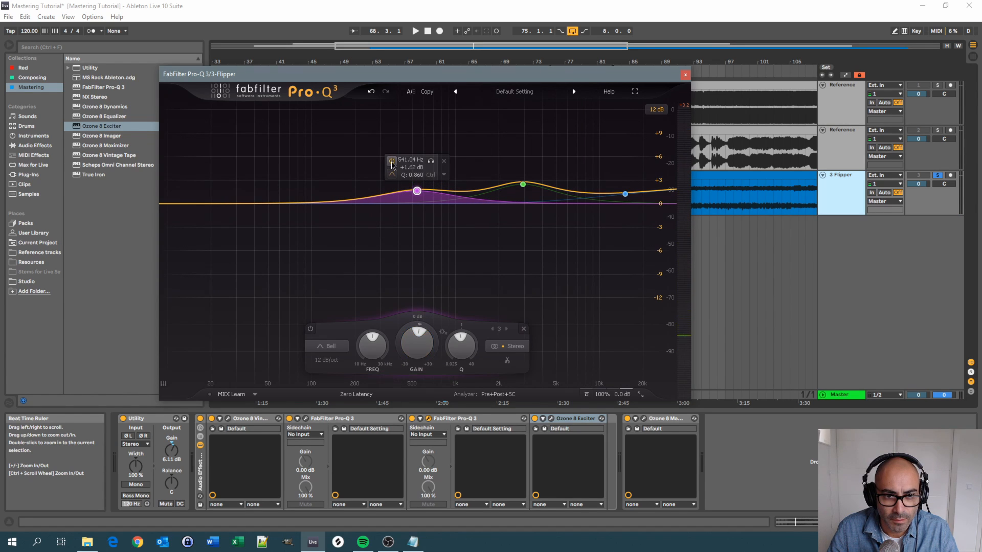
Compare the 541 Hz bell band at its reduced gain bypassed and active during playback.
key(space)
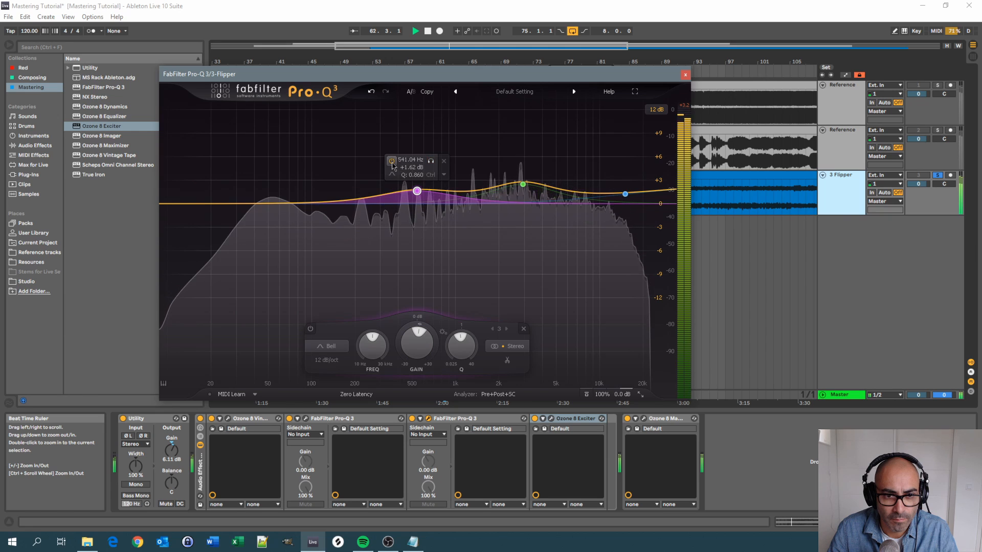
click(392, 161)
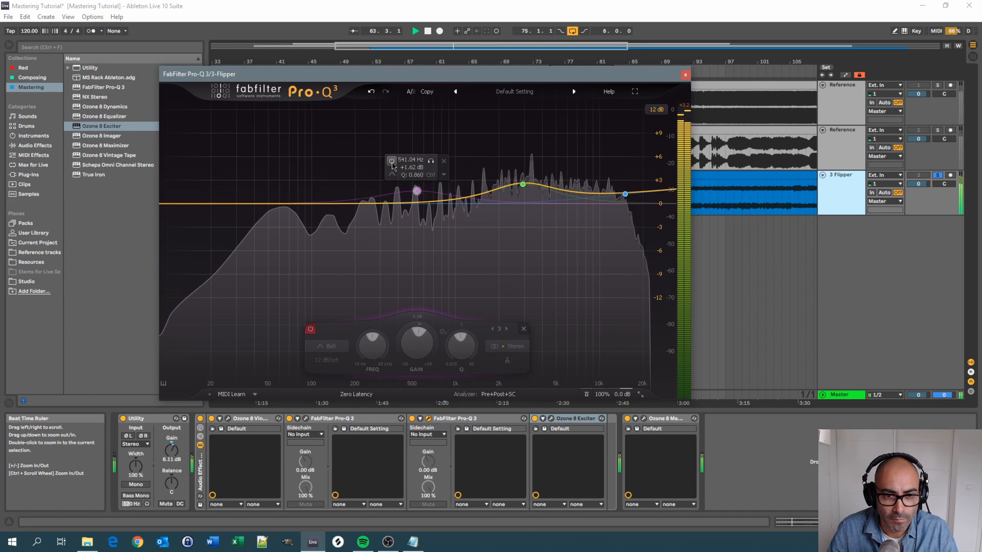
click(392, 163)
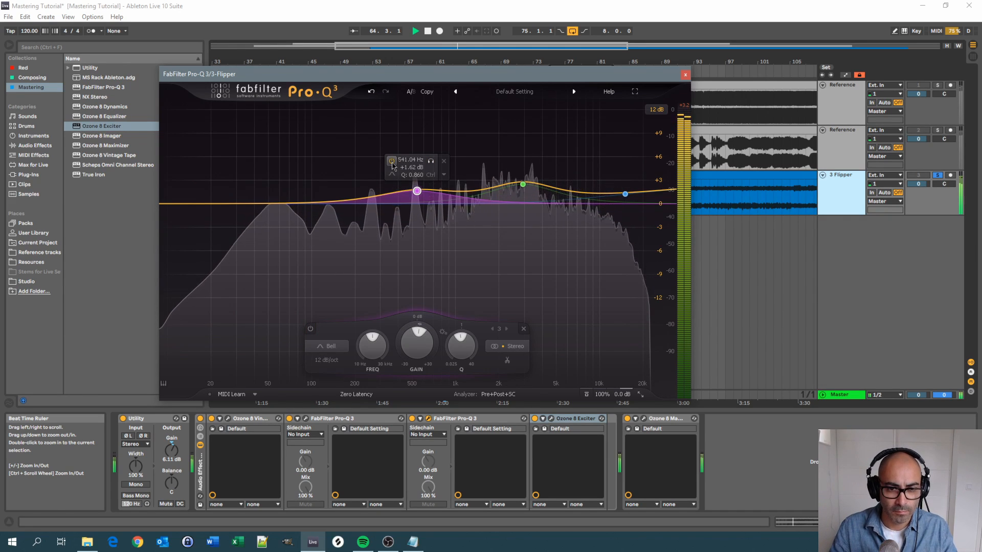
key(space)
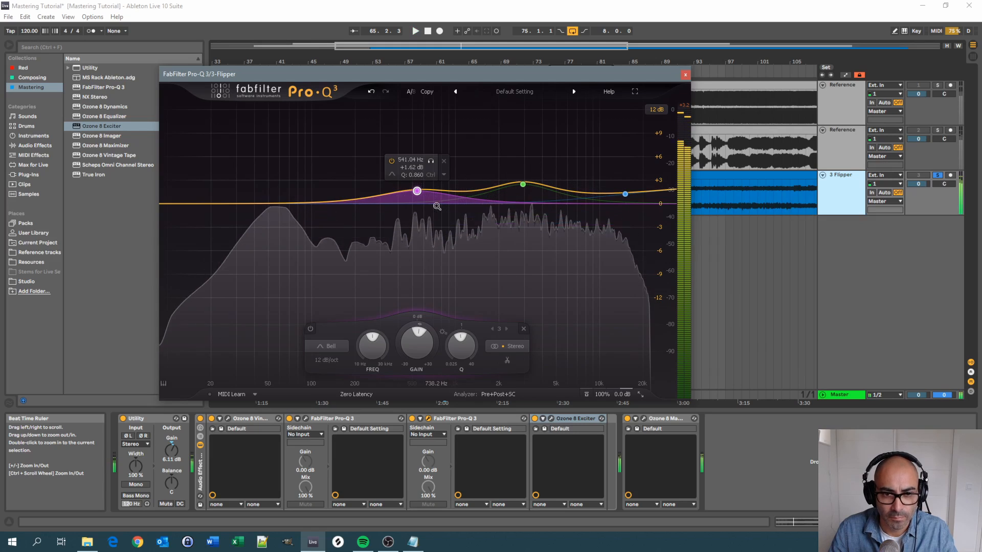
Select the 2940.6 Hz bell band and compare it bypassed and active during playback.
click(532, 203)
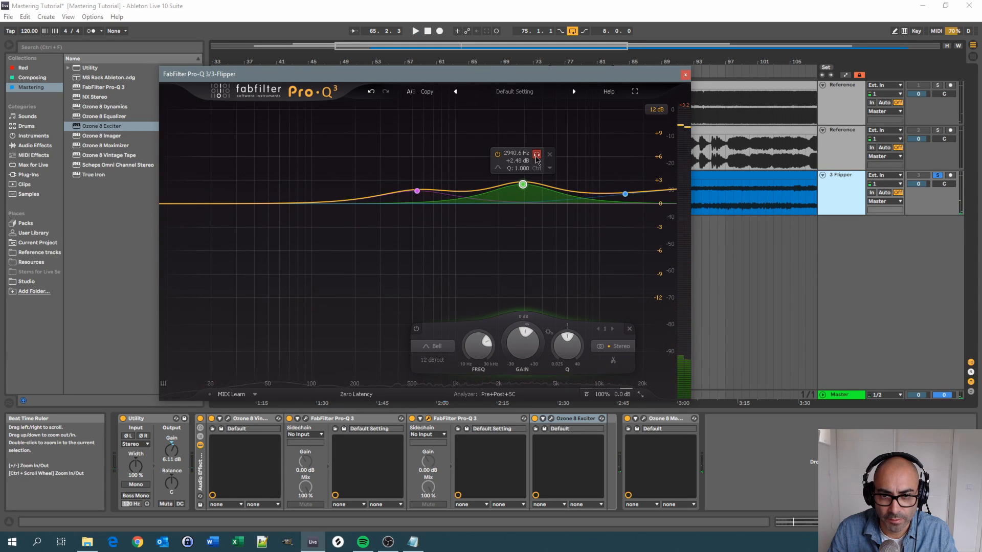
key(space)
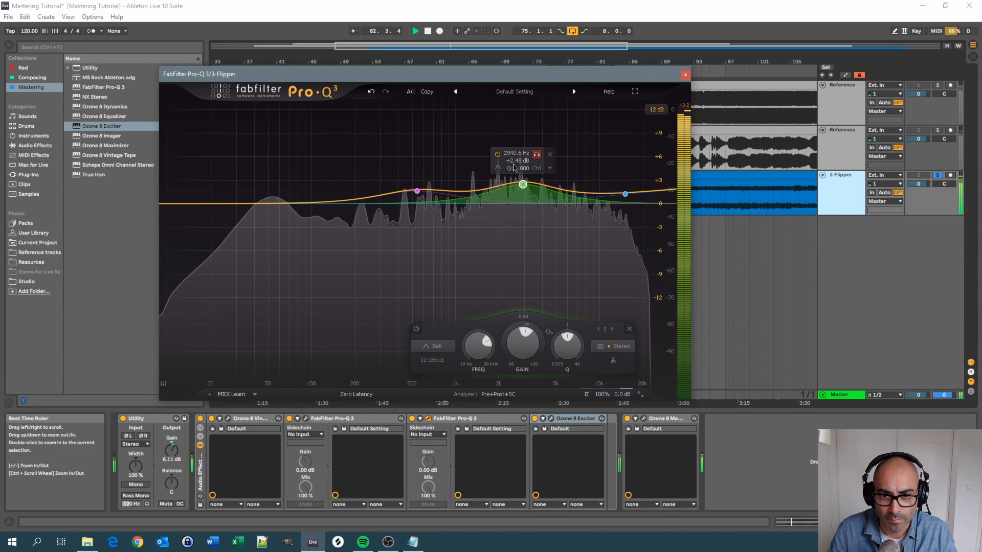
click(498, 155)
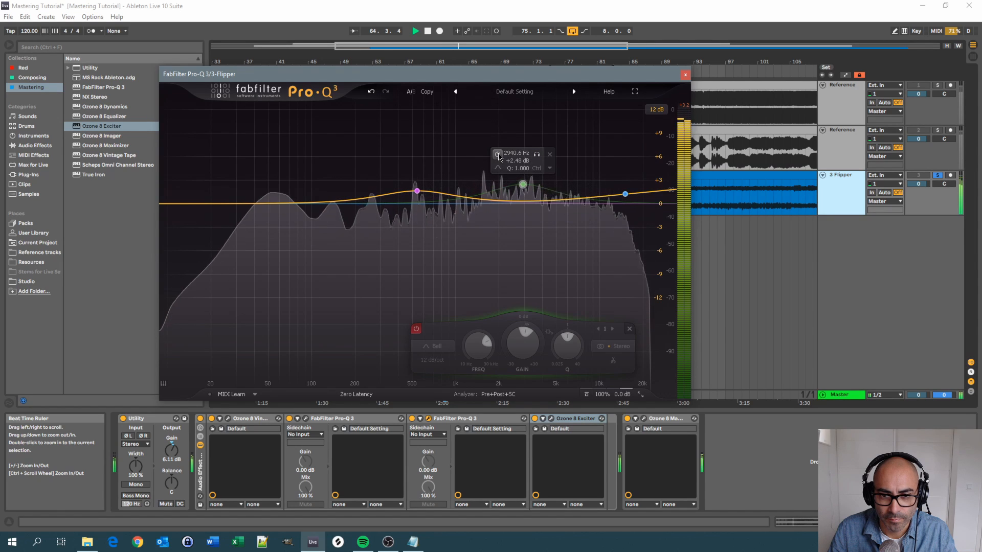
click(499, 155)
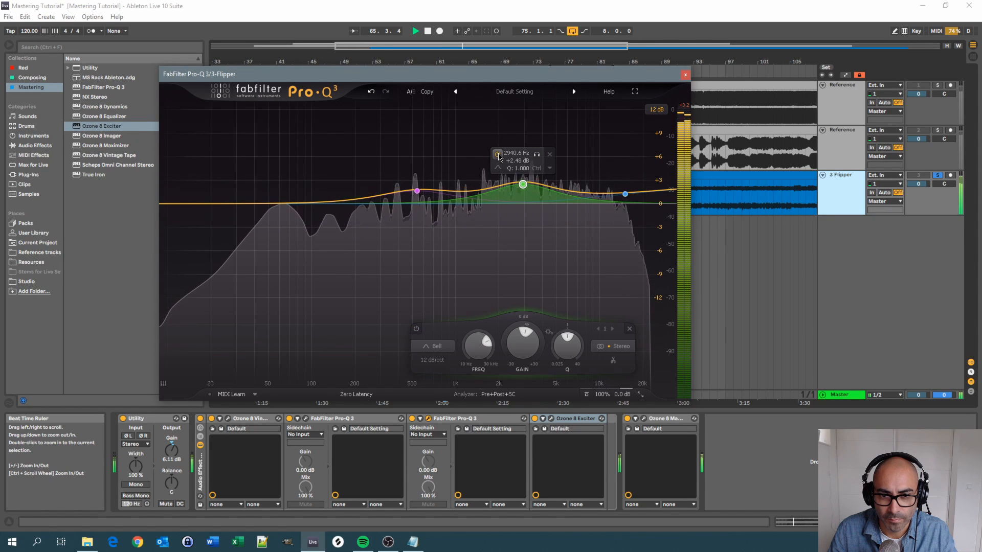
key(space)
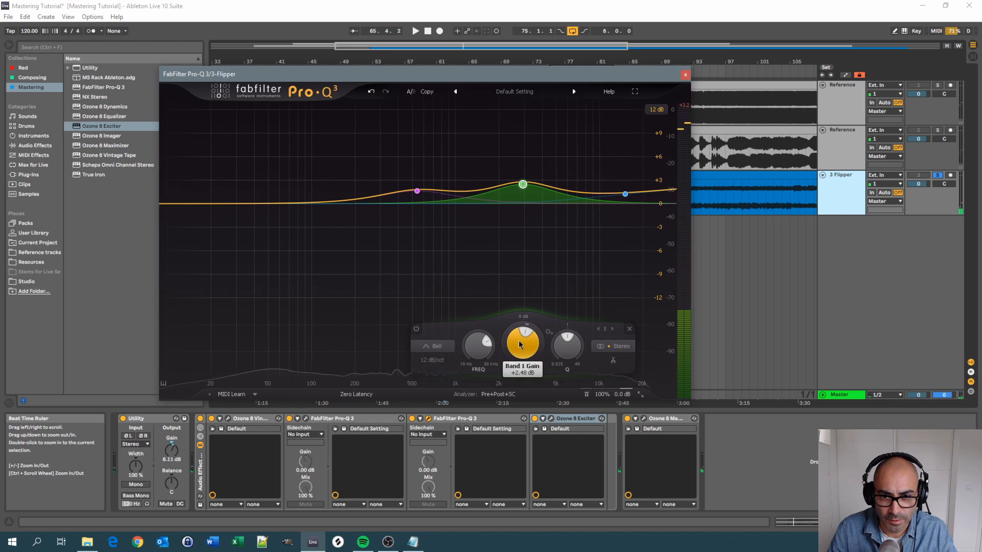
Lower the 2940.6 Hz bell's gain to +1.59 dB and, auditioning the band alone during playback, move its frequency to 3191.2 Hz.
drag(520, 345, 525, 352)
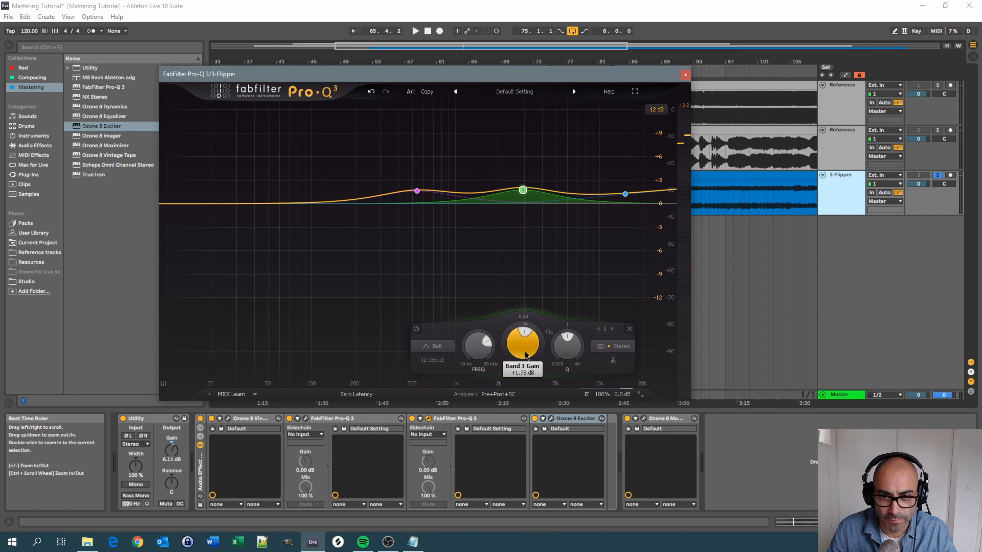
key(space)
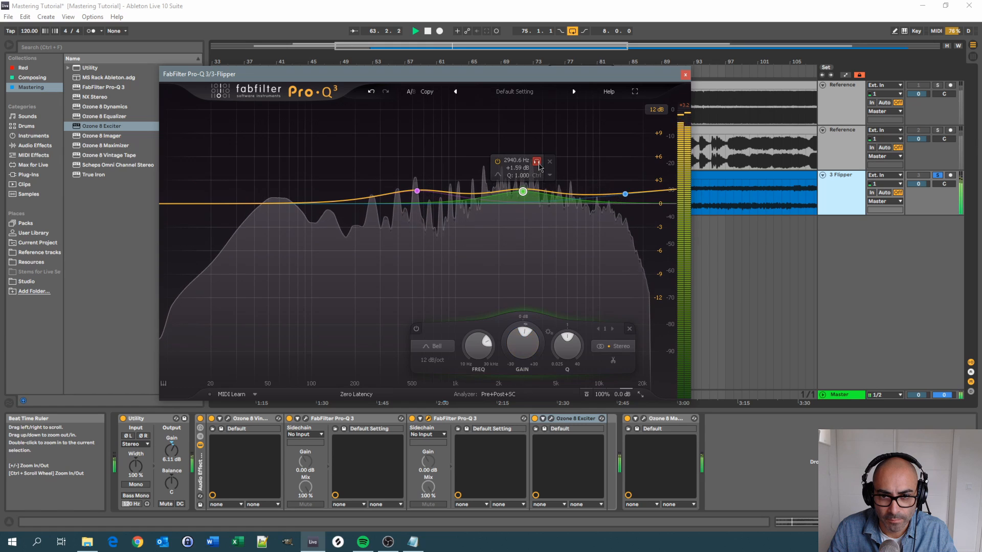
click(537, 162)
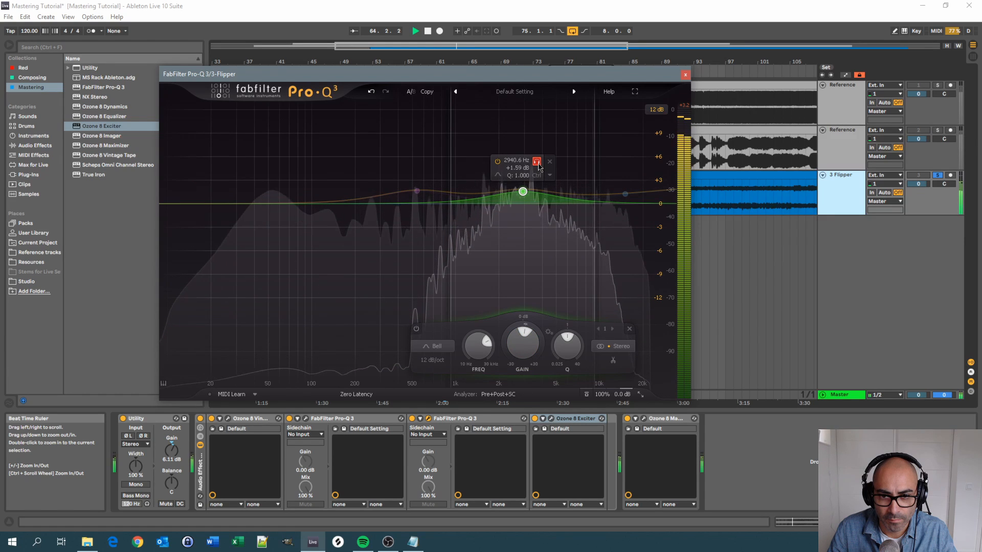
mouse_move(538, 166)
mouse_down()
mouse_move(530, 166)
mouse_move(554, 167)
mouse_move(527, 167)
mouse_move(552, 168)
mouse_move(540, 168)
mouse_up()
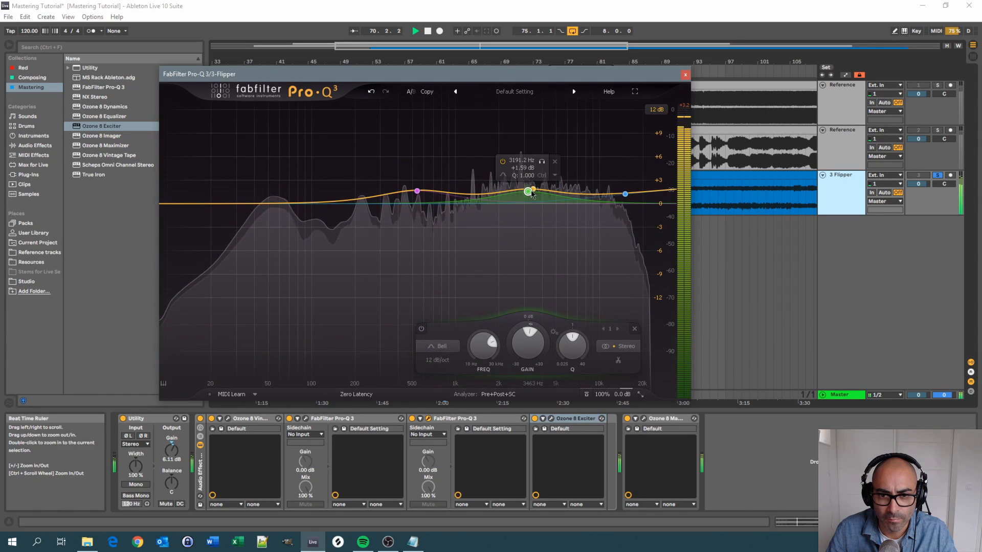
Compare the 3191.2 Hz bell bypassed and active, set its gain to +1.32 dB and close the Pro-Q 3 window.
click(503, 163)
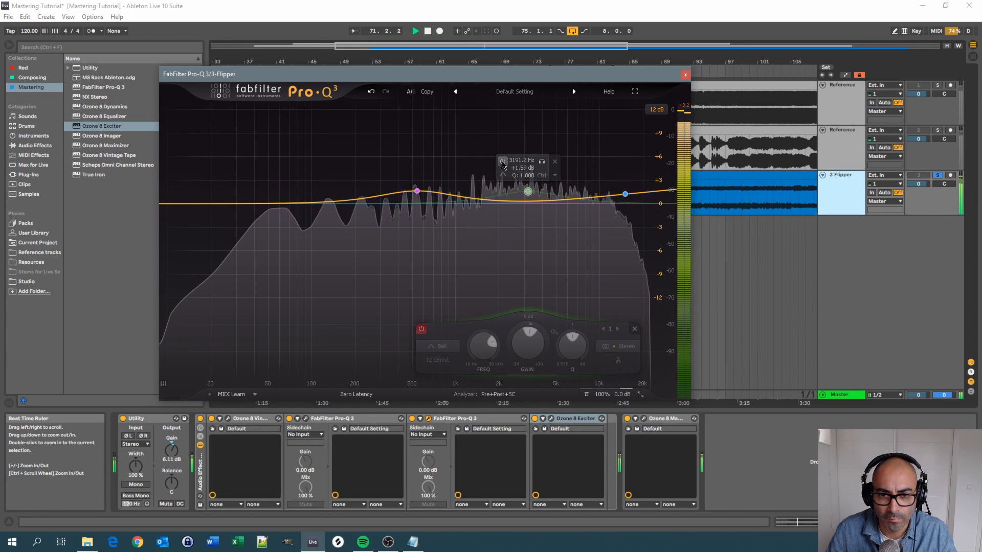
click(502, 162)
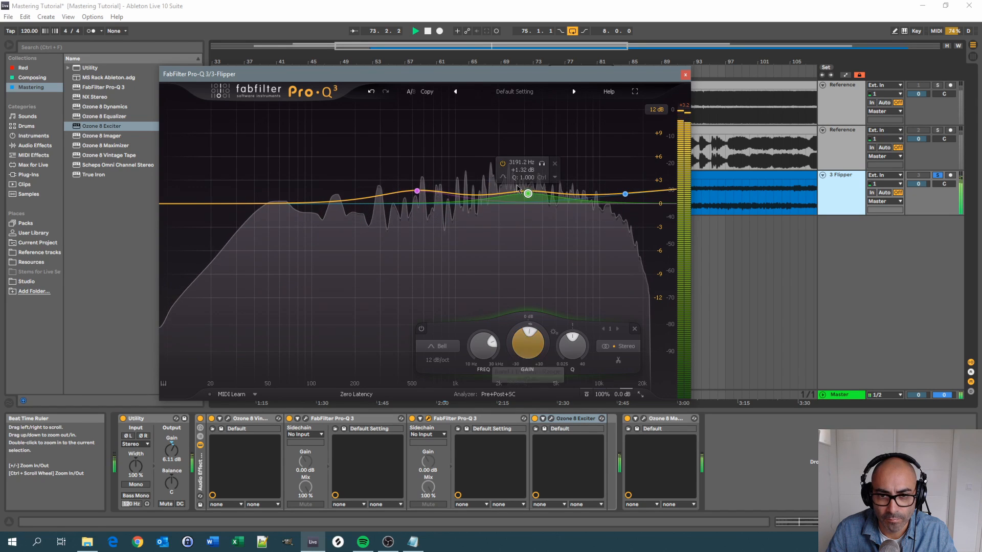
key(space)
click(686, 75)
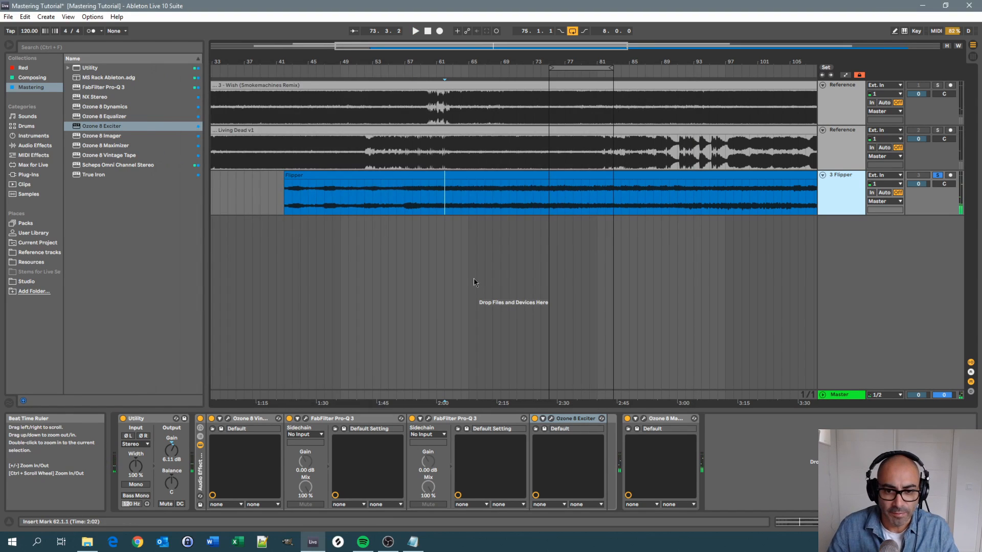
Add True Iron to the Flipper device chain directly after the Ozone 8 Exciter.
click(574, 419)
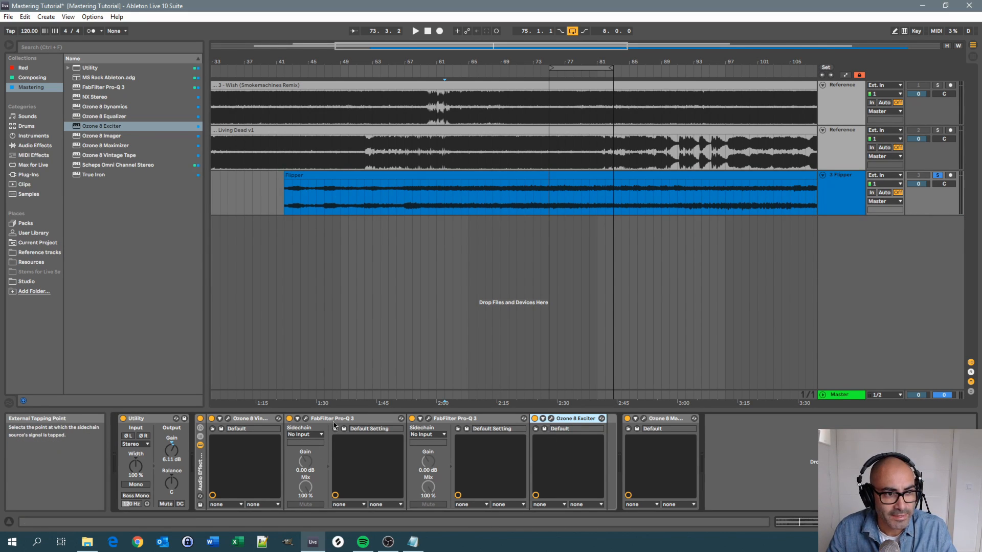
click(98, 176)
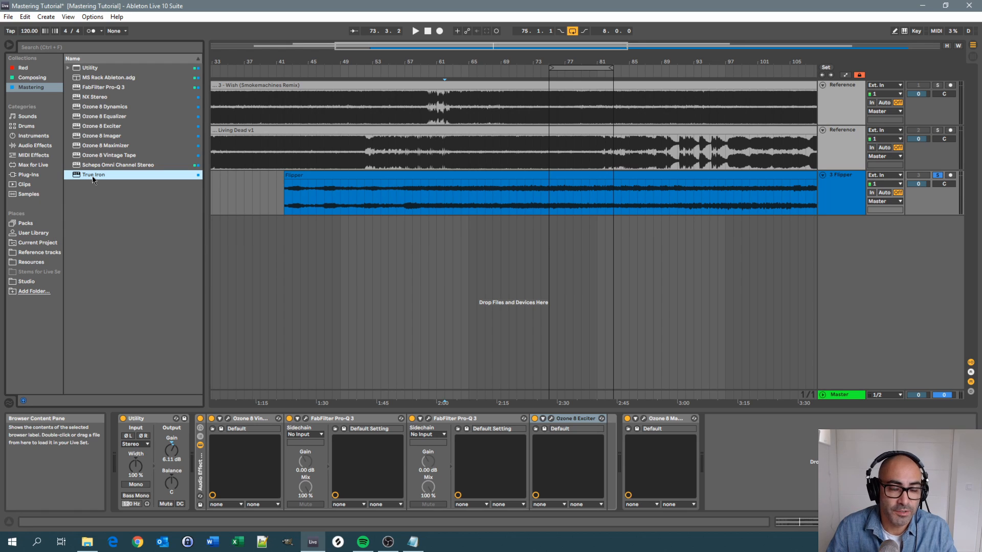
drag(129, 178, 606, 436)
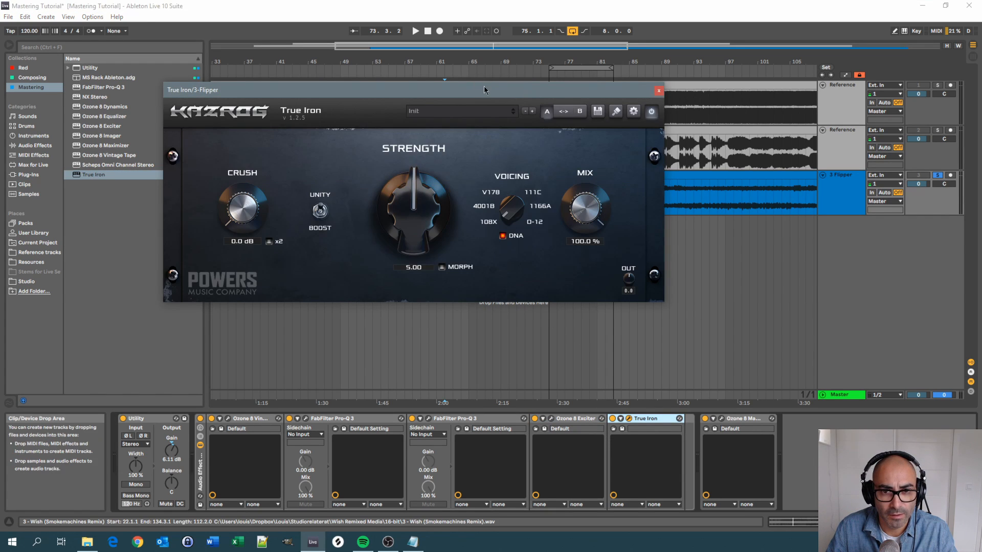
drag(484, 88, 548, 123)
Load the Master Buss Sheen preset in True Iron.
click(542, 148)
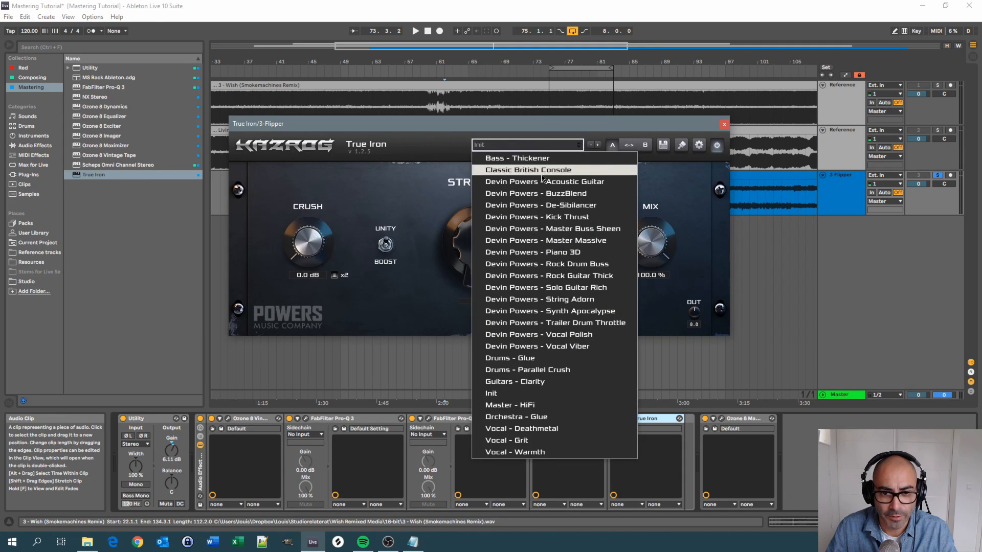
click(615, 235)
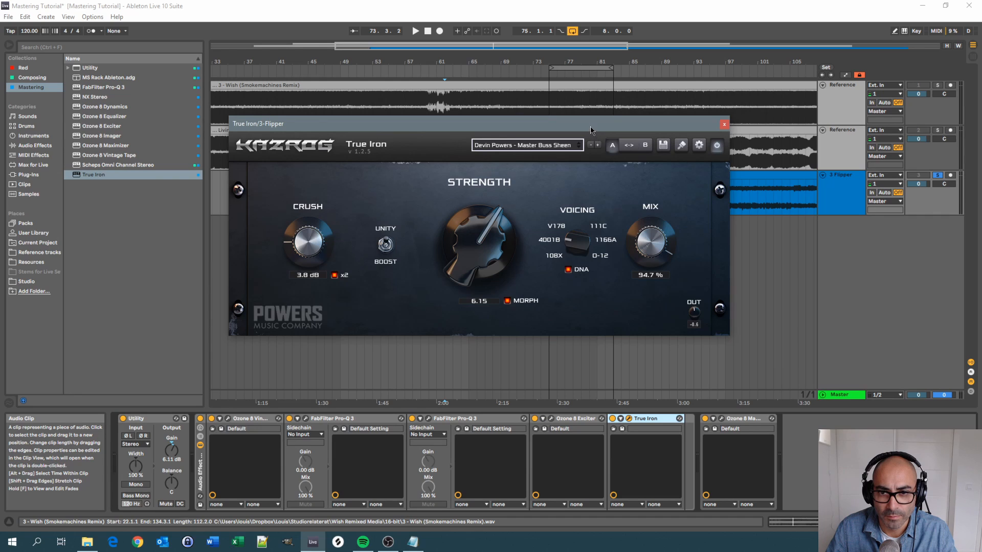
drag(591, 131, 598, 153)
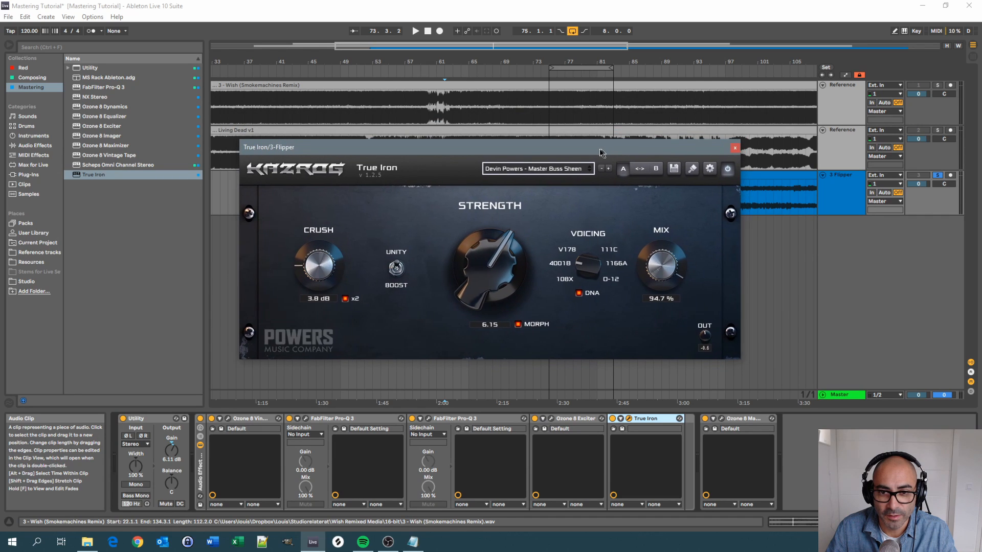
Try the Master Massive preset in True Iron and return to Master Buss Sheen.
click(574, 170)
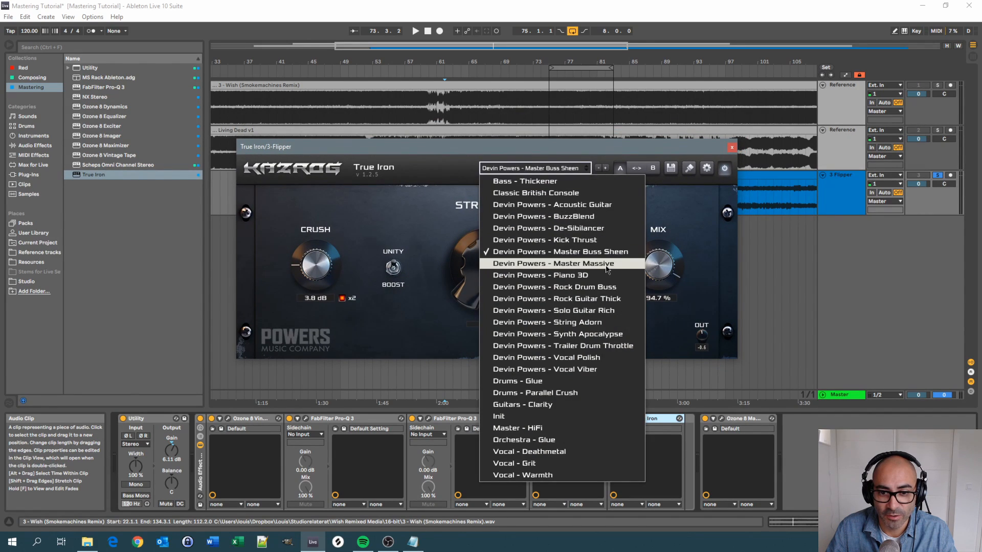
click(607, 264)
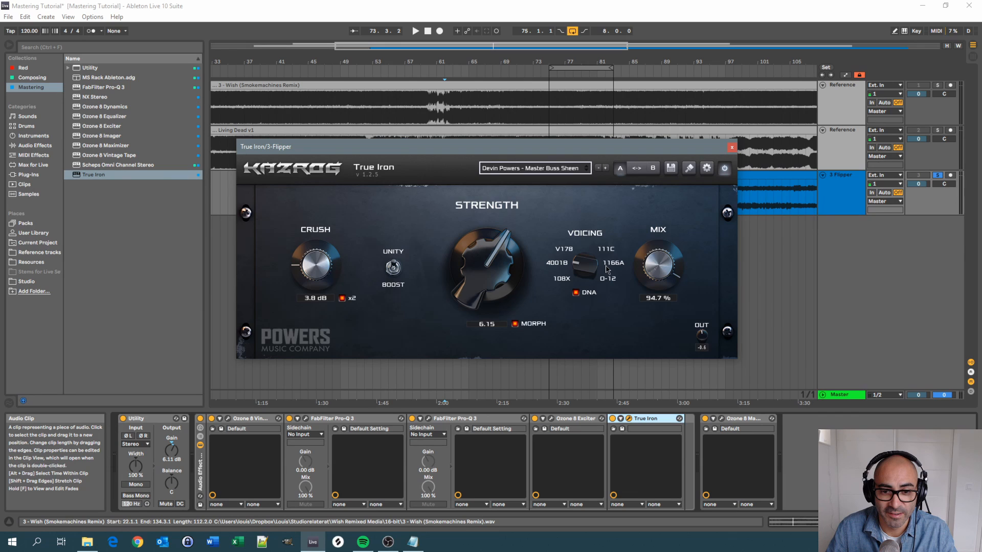
click(565, 169)
click(570, 250)
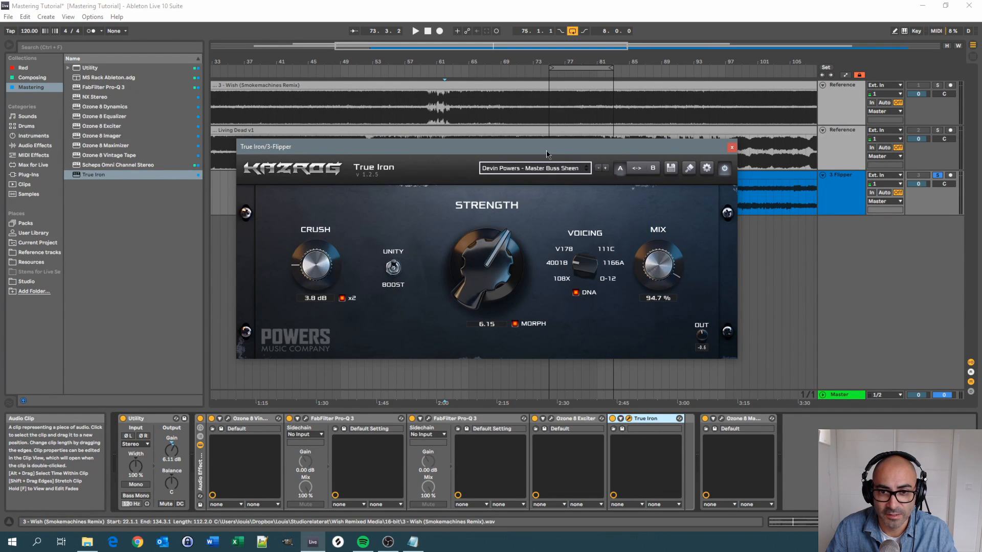
Adjust True Iron's Strength by ear during playback, settling on 6.39.
key(space)
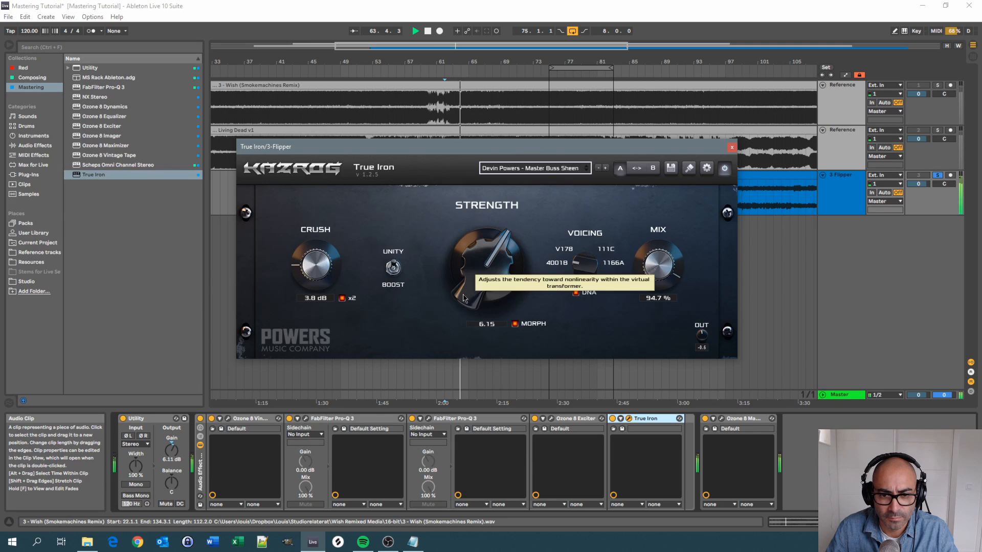
drag(463, 298, 458, 257)
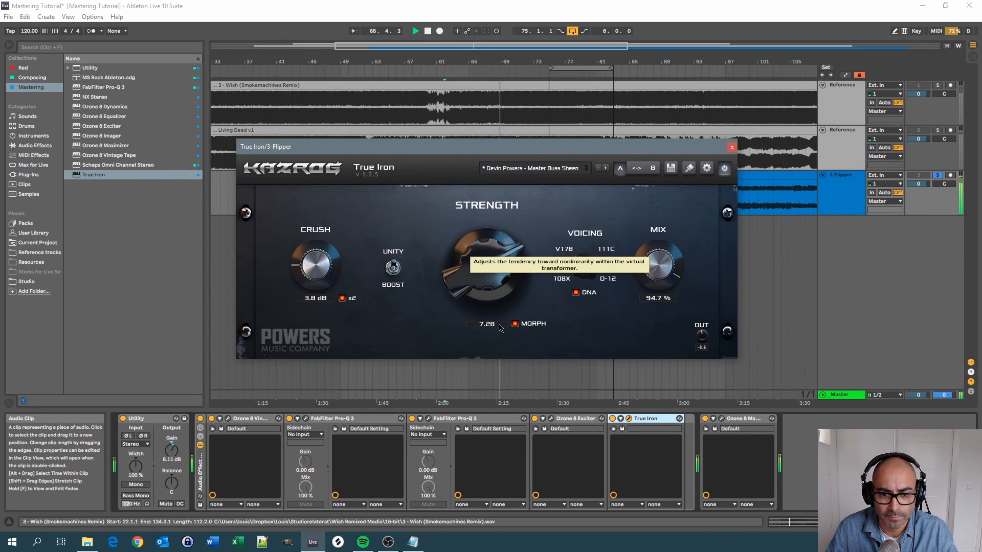
drag(463, 293, 463, 299)
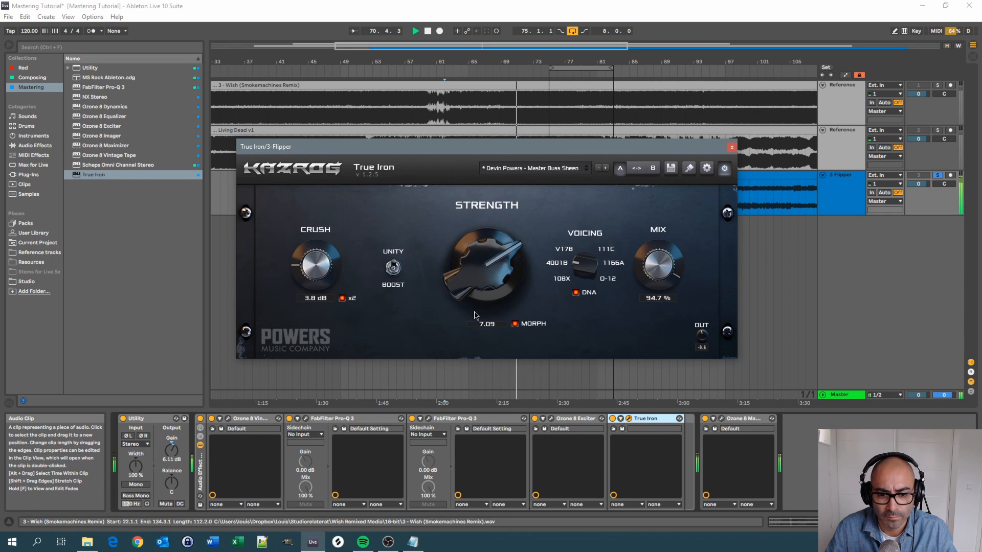
drag(464, 293, 463, 304)
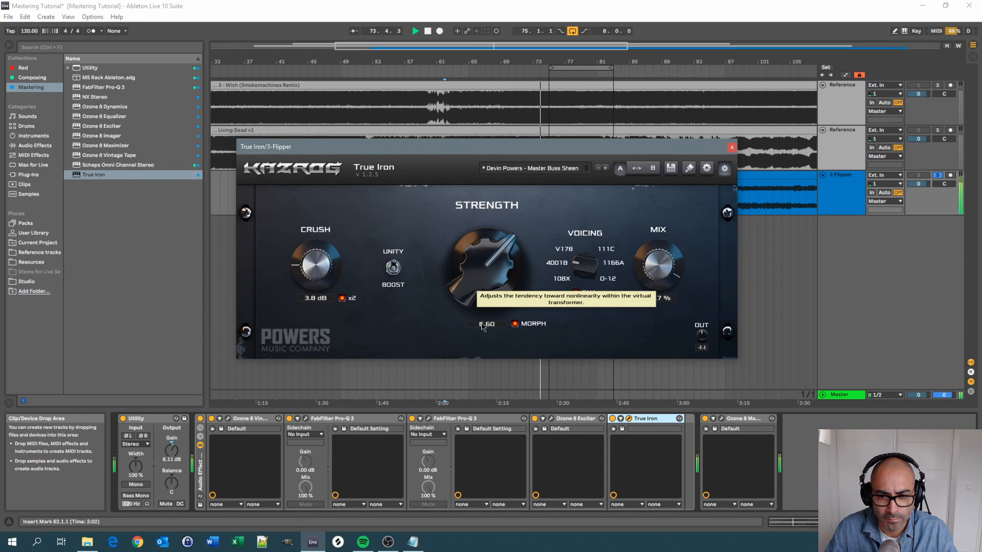
drag(482, 326, 518, 347)
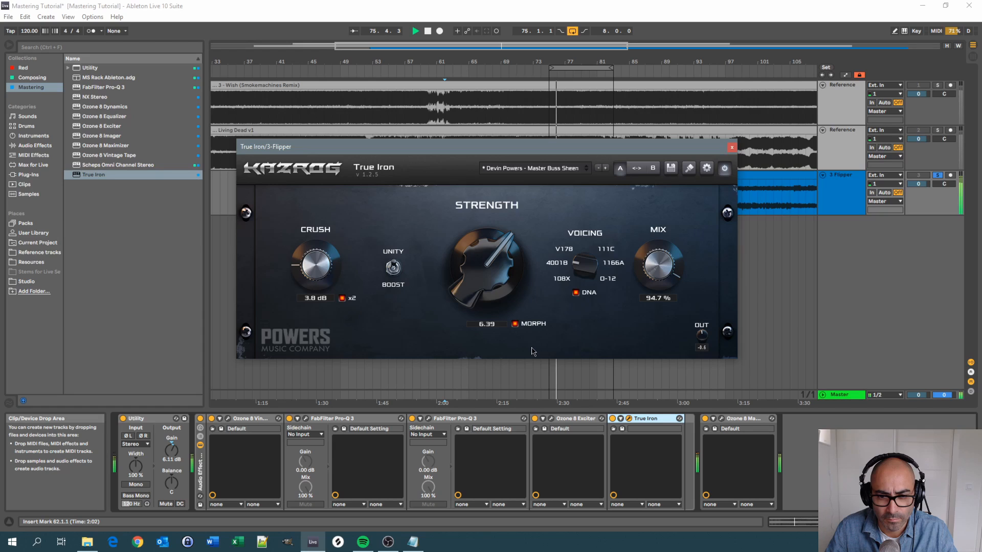
key(space)
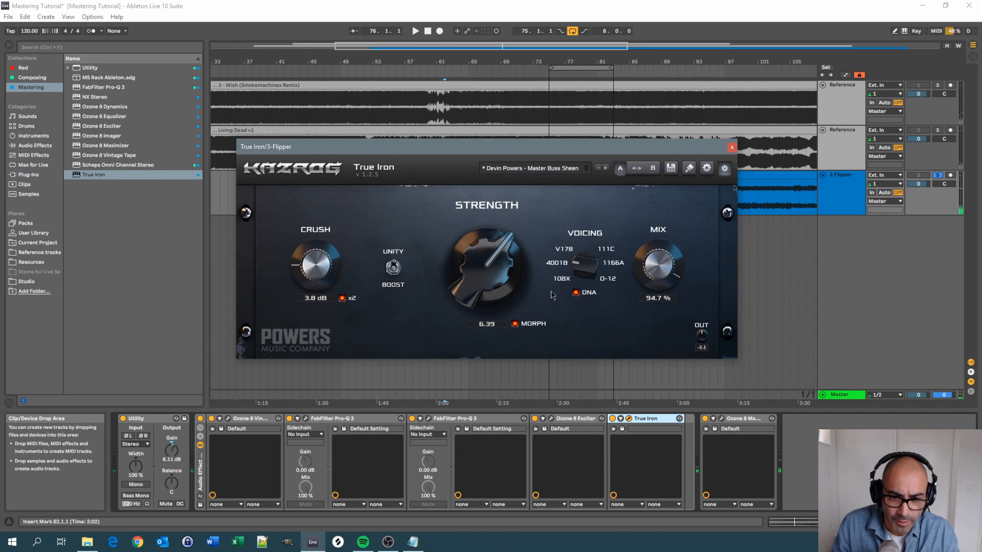
Compare Flipper with True Iron bypassed and active during playback.
drag(560, 148, 541, 115)
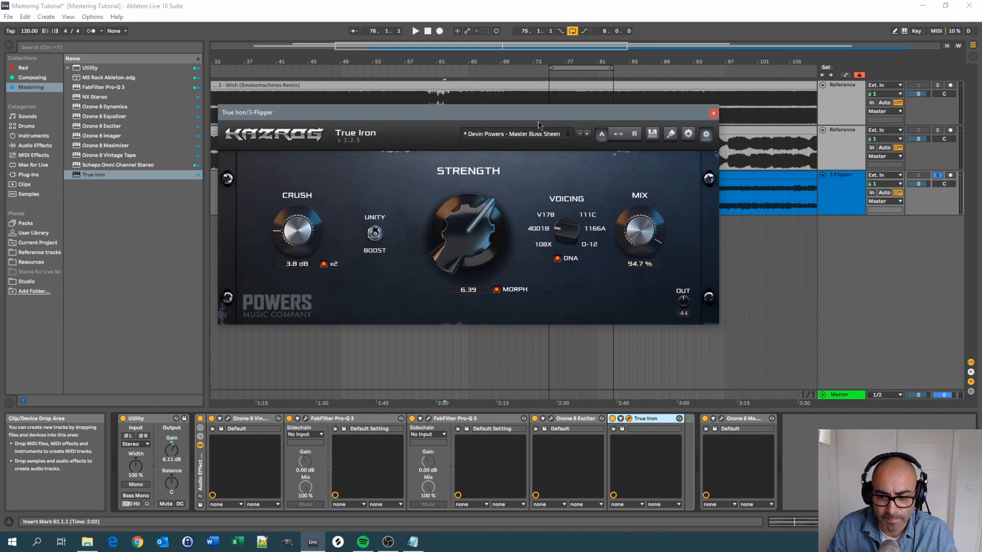
key(space)
click(613, 419)
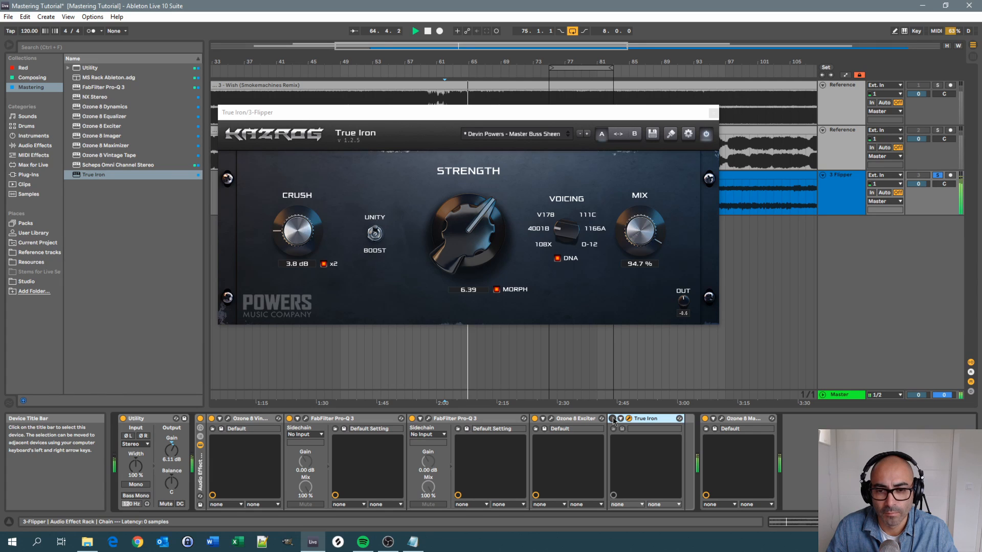
click(613, 419)
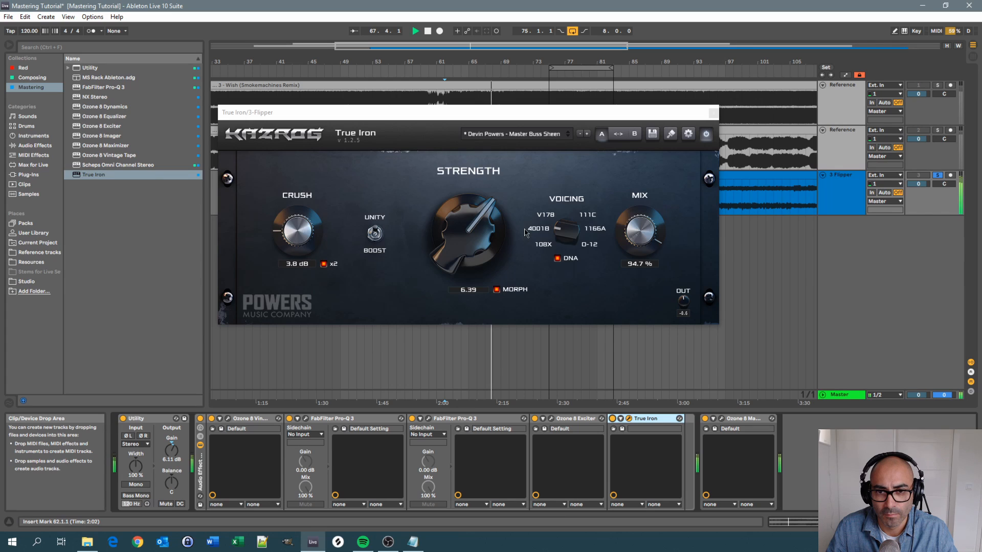
Try the Master Massive preset in True Iron during playback, with Strength raised to 6.42.
click(544, 137)
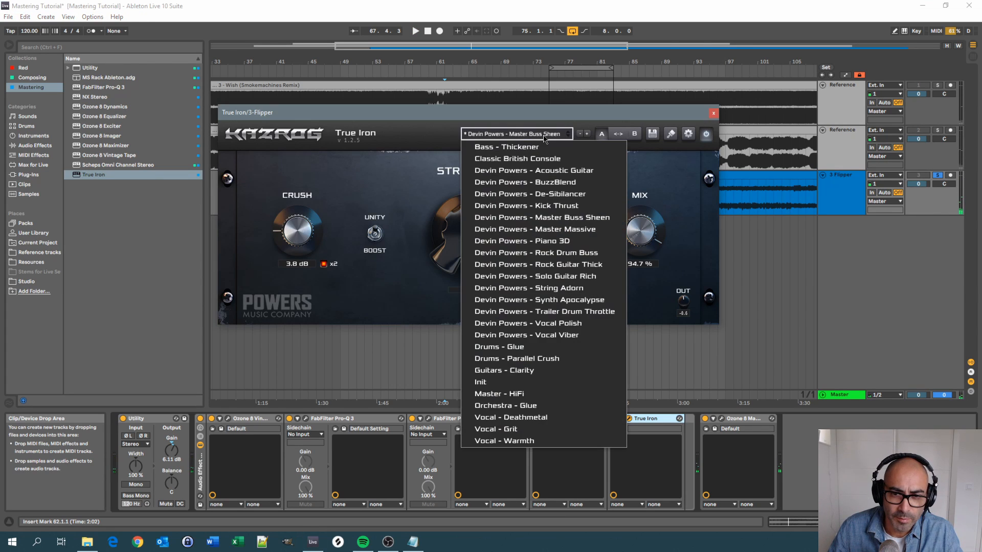
click(578, 230)
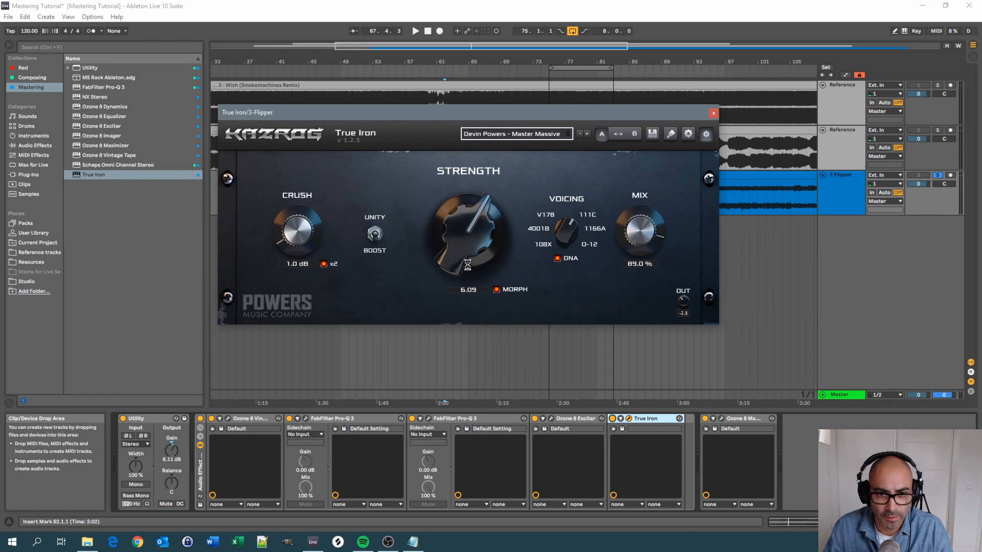
key(space)
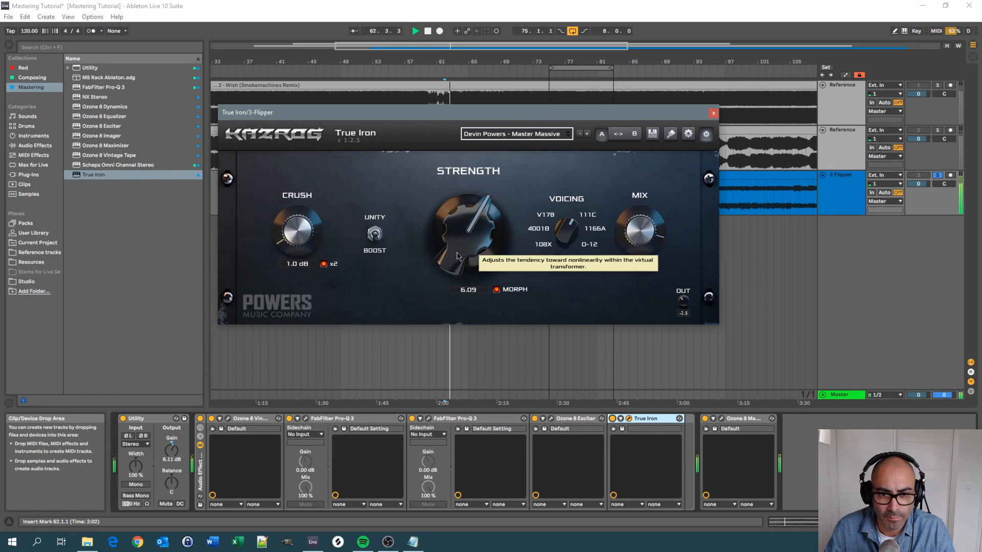
mouse_move(459, 256)
mouse_down()
mouse_move(454, 233)
mouse_move(456, 245)
mouse_up()
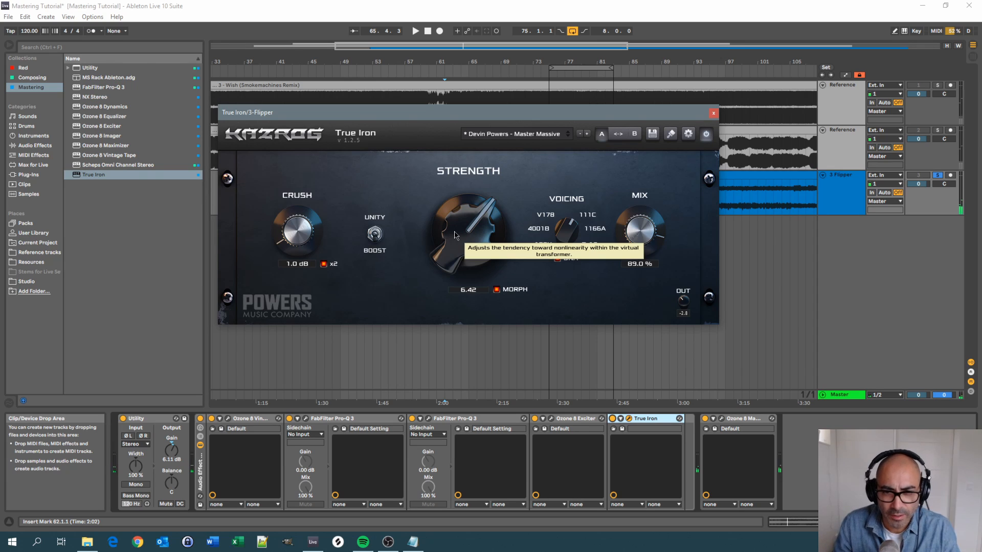
Reload the Devin Powers - Master Buss Sheen preset in True Iron.
click(522, 137)
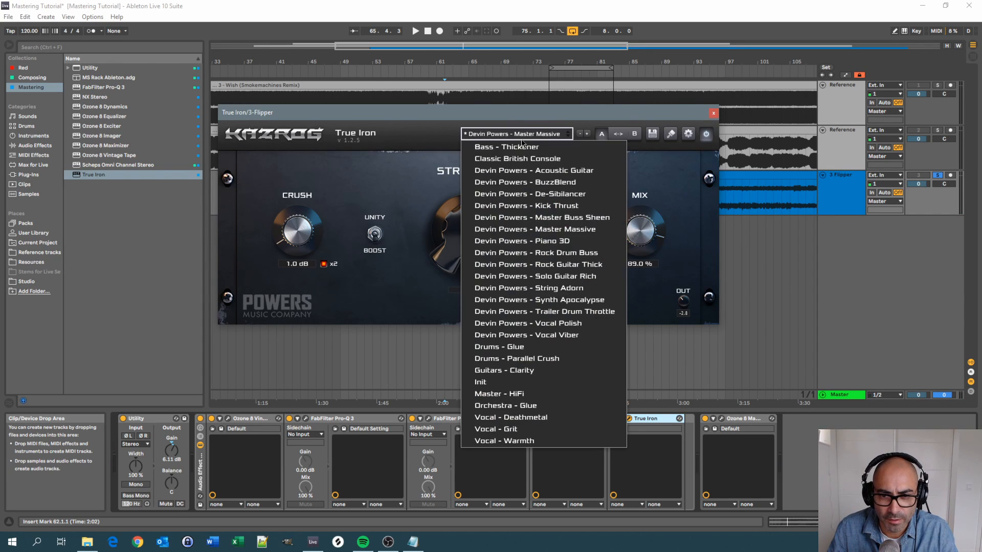
click(533, 218)
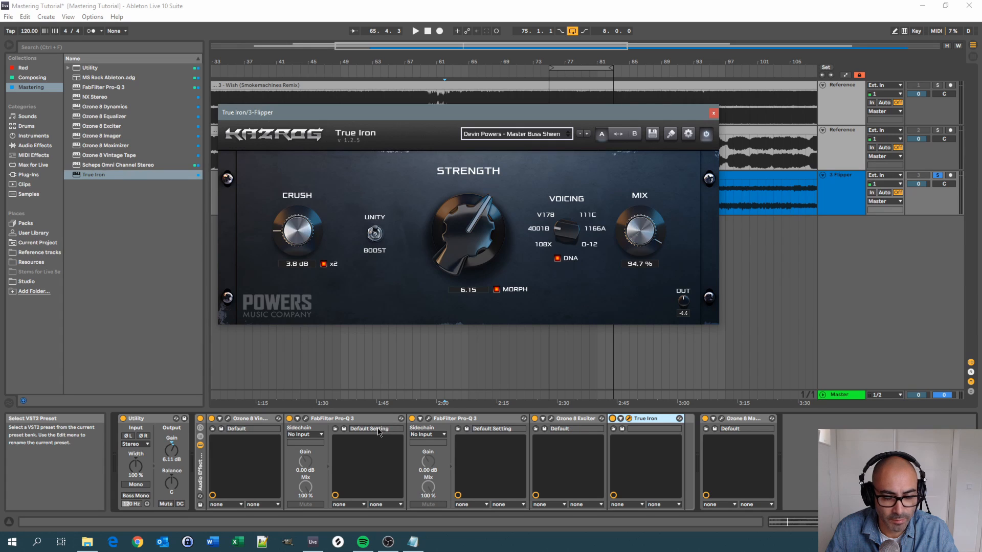
Audition the low bell cut near 90 Hz in the first Pro-Q 3 and shift it to about 92 Hz.
click(306, 420)
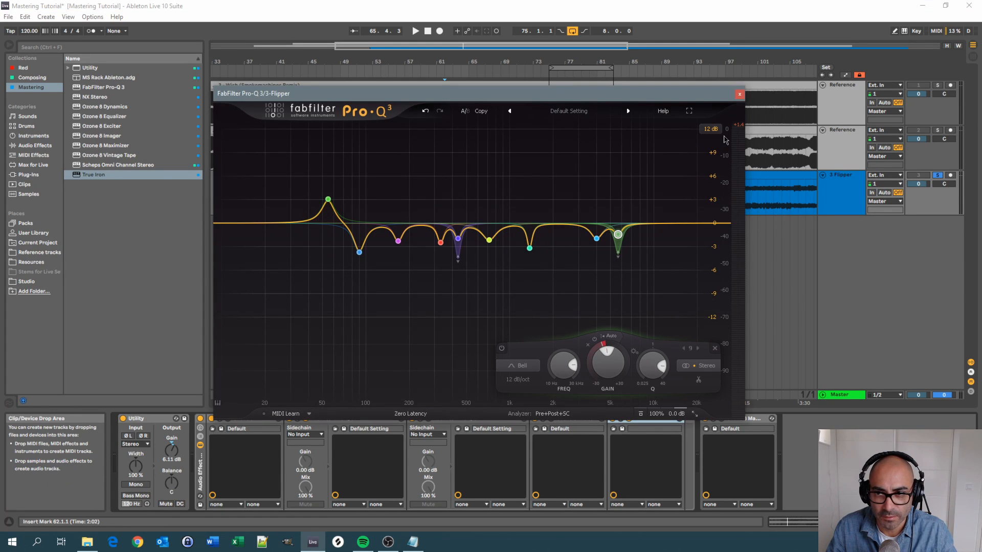
key(space)
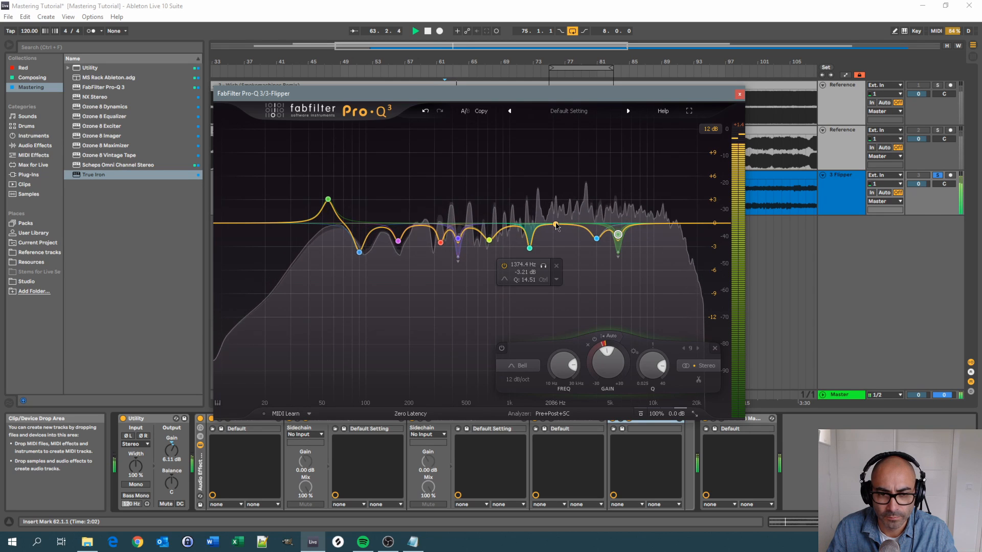
click(373, 270)
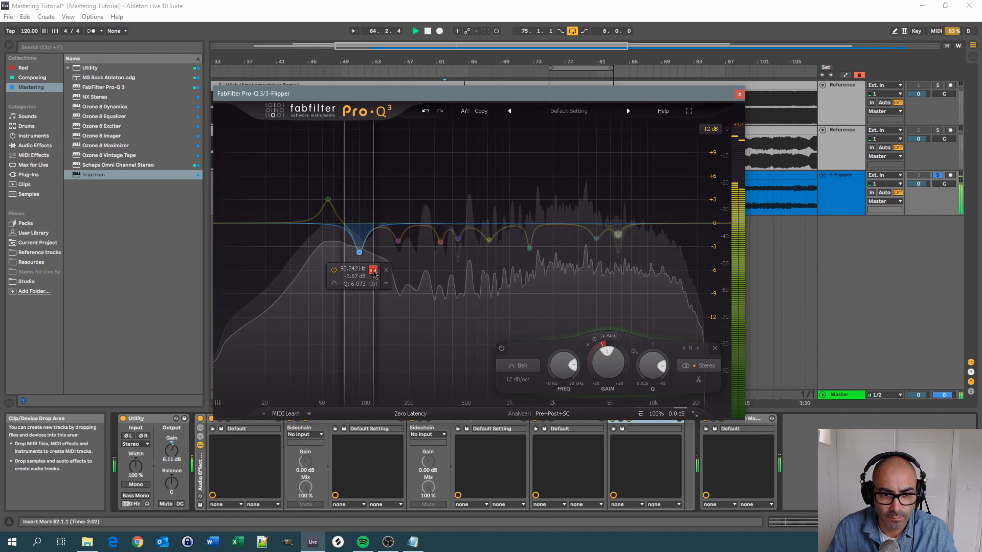
mouse_move(374, 274)
mouse_down()
mouse_move(389, 279)
mouse_move(379, 285)
mouse_up()
key(space)
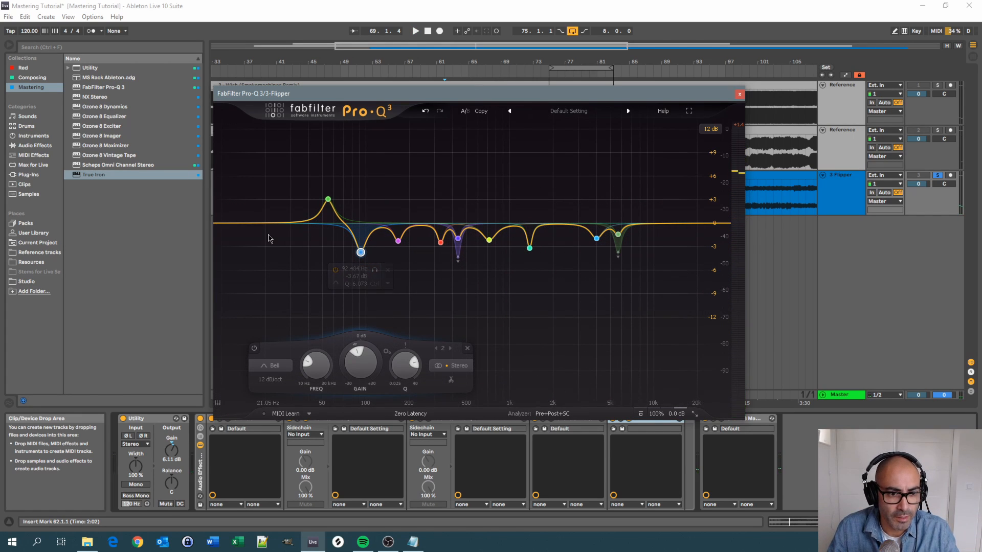
click(740, 94)
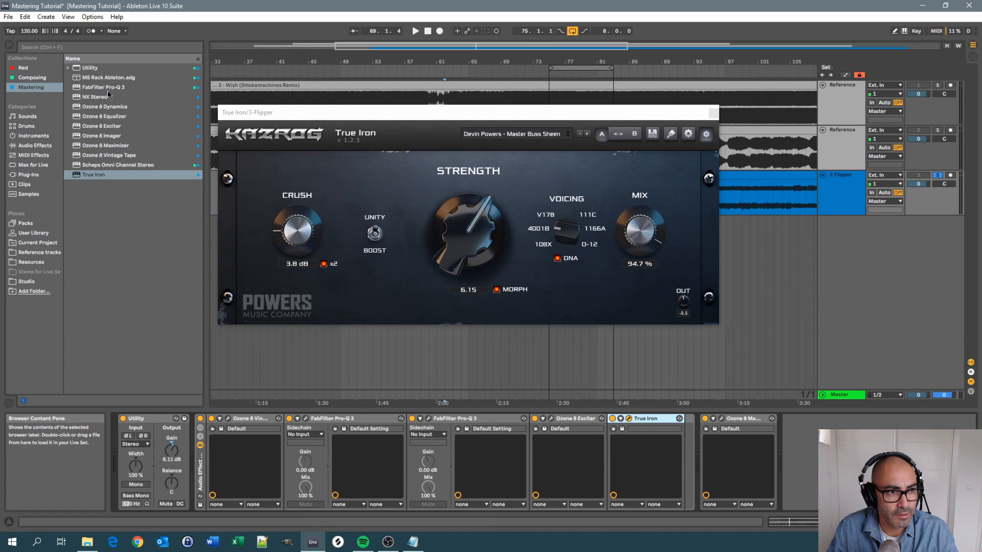
Insert a new FabFilter Pro-Q 3 between the two existing ones in Flipper's effect rack.
drag(108, 89, 157, 128)
drag(401, 414, 407, 438)
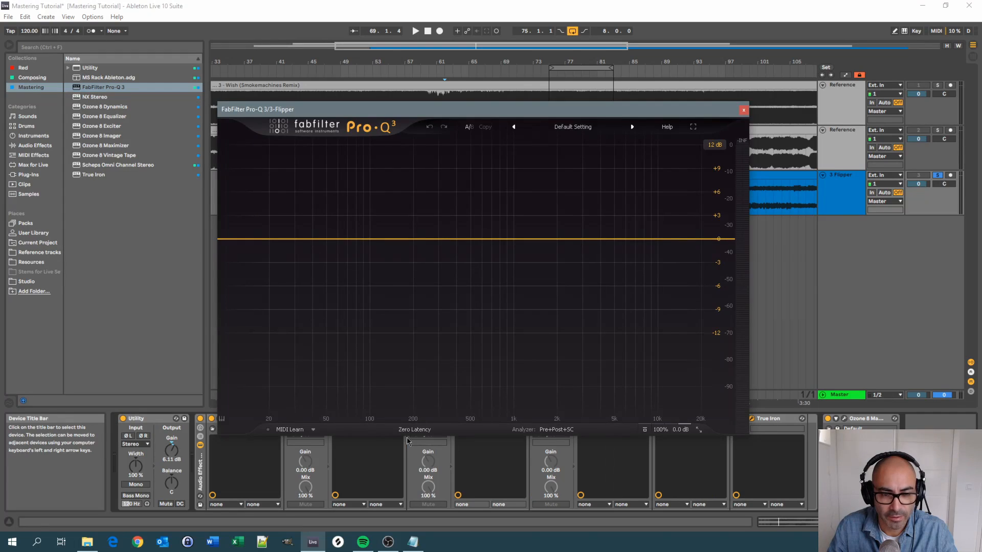
drag(468, 109, 554, 80)
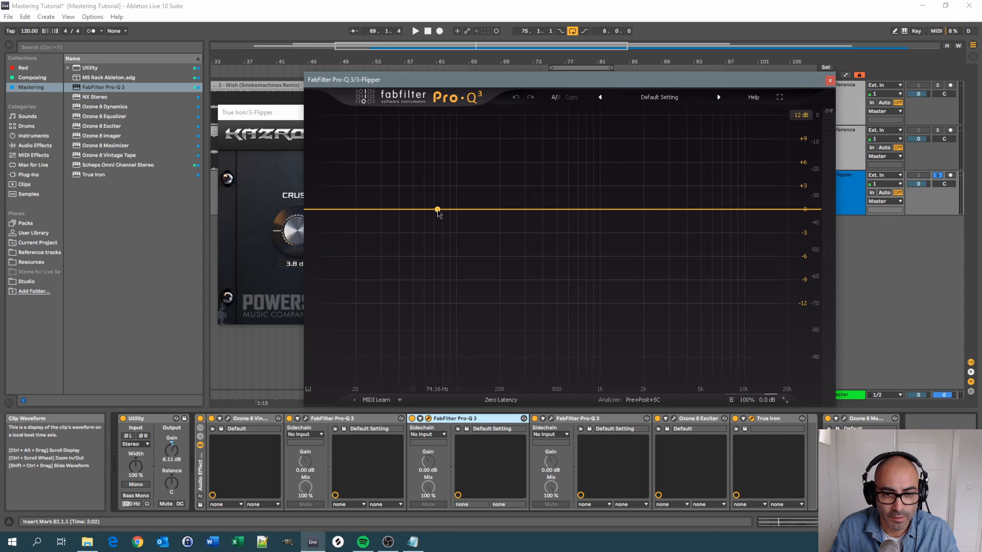
Add a bell cut in the new Pro-Q 3 and tune it by soloing to about 97 Hz, -3.17 dB and Q 4.49.
drag(438, 210, 436, 243)
drag(480, 351, 482, 337)
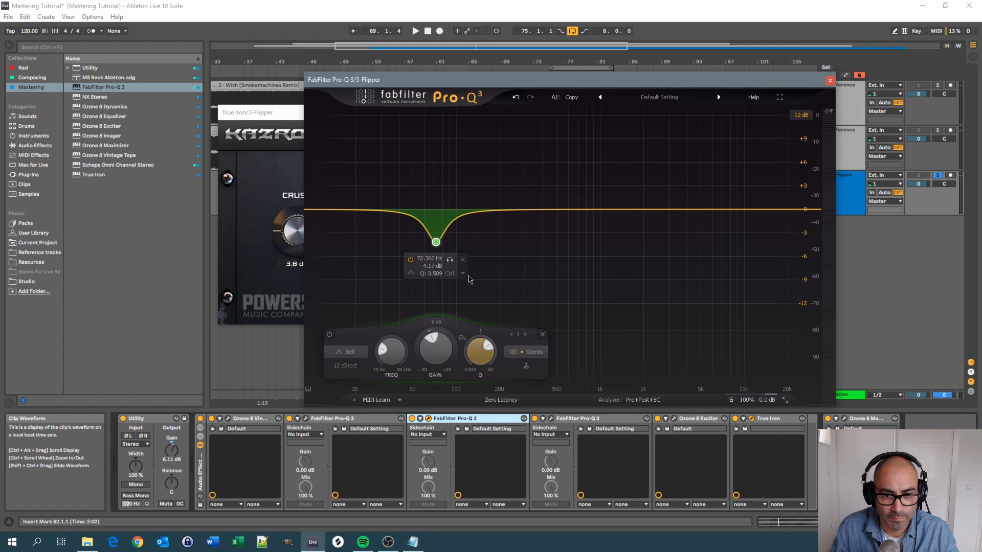
click(451, 260)
drag(451, 263, 470, 277)
key(space)
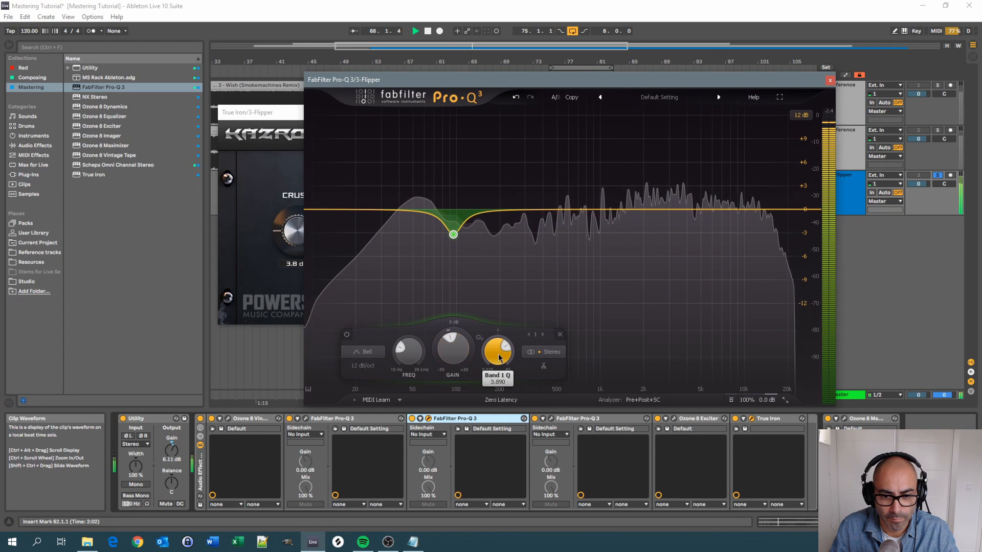
drag(469, 255, 467, 255)
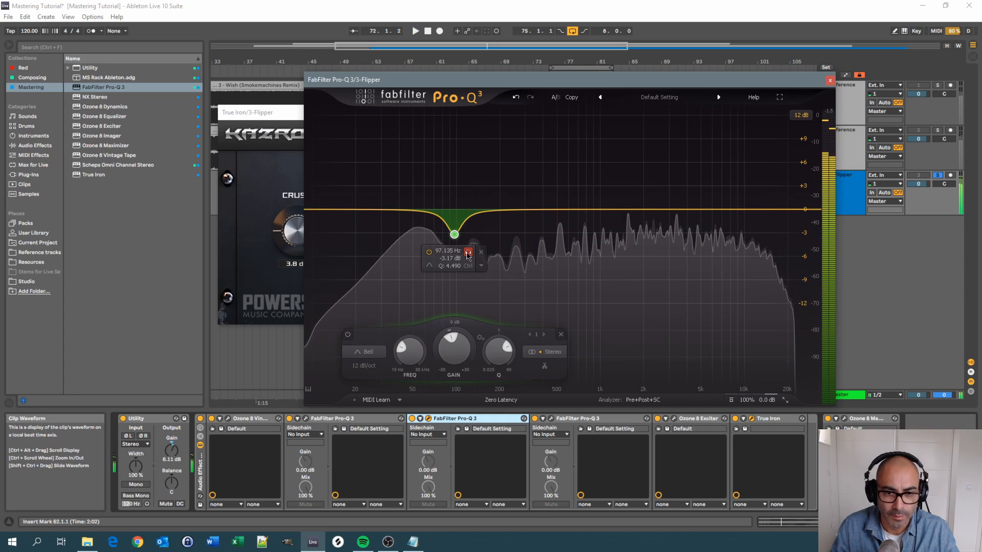
Add a second bell cut of -2.93 dB and sweep it in solo during playback to just above 500 Hz.
drag(495, 213, 504, 236)
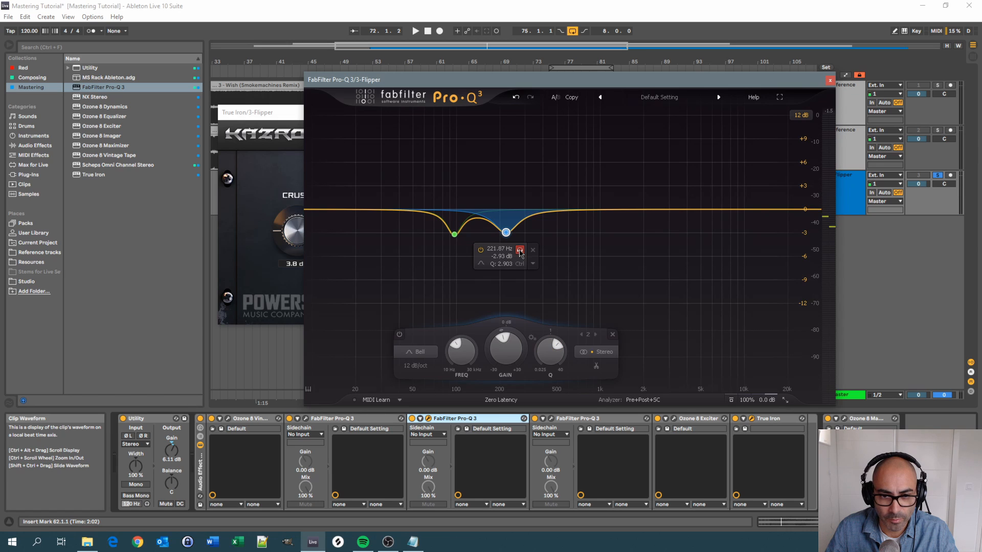
mouse_move(521, 253)
mouse_down()
mouse_move(495, 252)
mouse_move(530, 263)
mouse_move(515, 264)
mouse_up()
key(space)
key(space)
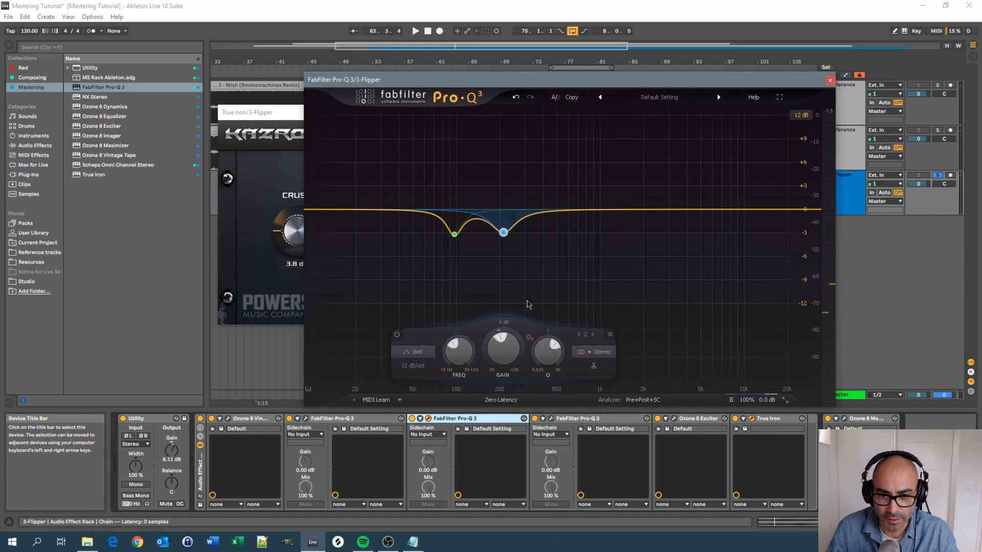
mouse_move(427, 209)
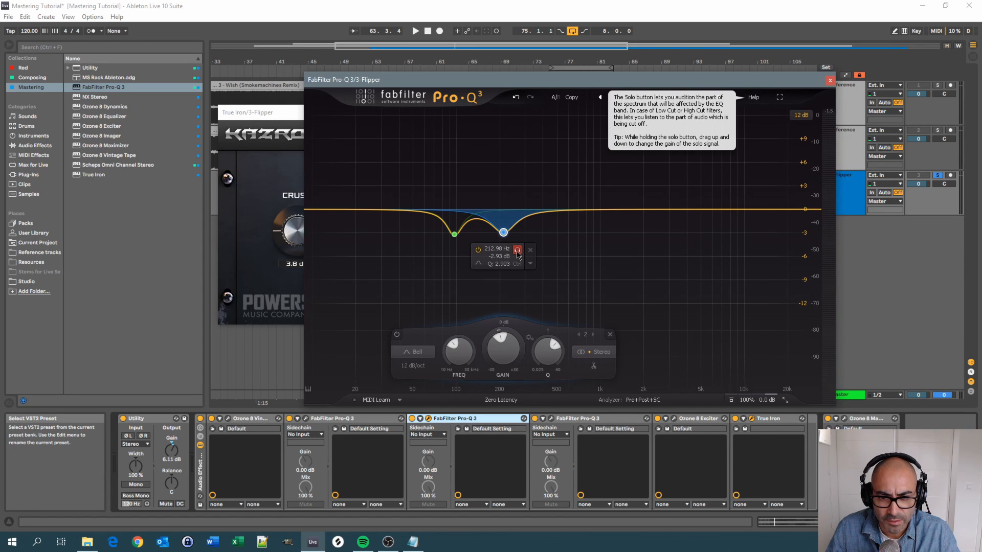
key(space)
drag(516, 251, 572, 281)
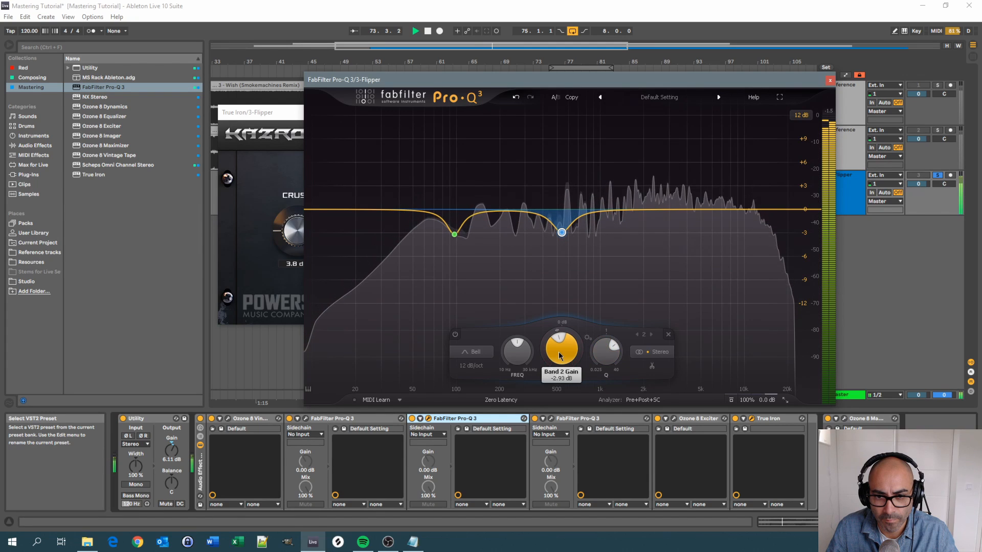
Add a third bell cut at about 213 Hz with Q 4.327, auditioning it in solo and easing its gain to about -3 dB.
drag(494, 214, 507, 242)
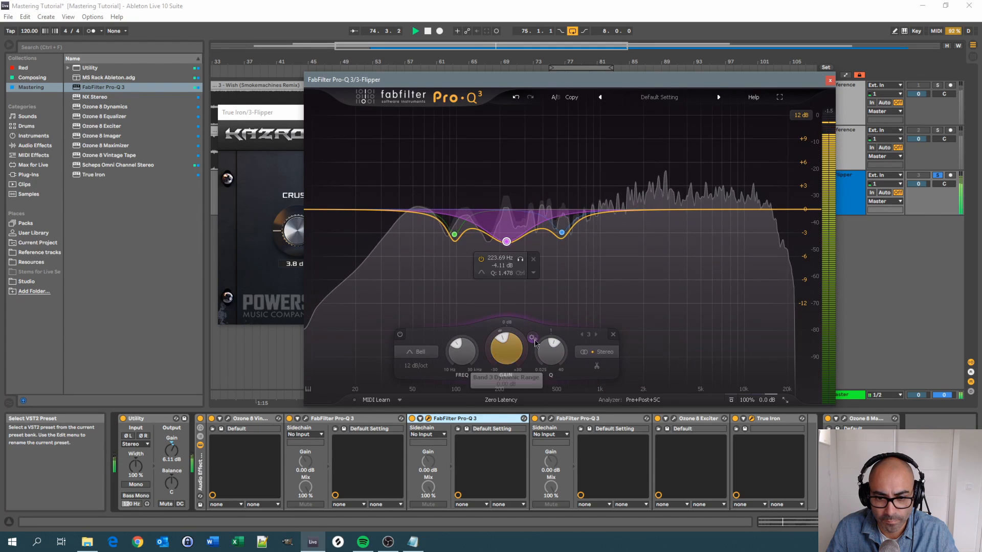
drag(551, 352, 551, 333)
mouse_move(520, 265)
mouse_down()
mouse_move(535, 265)
mouse_move(516, 265)
mouse_up()
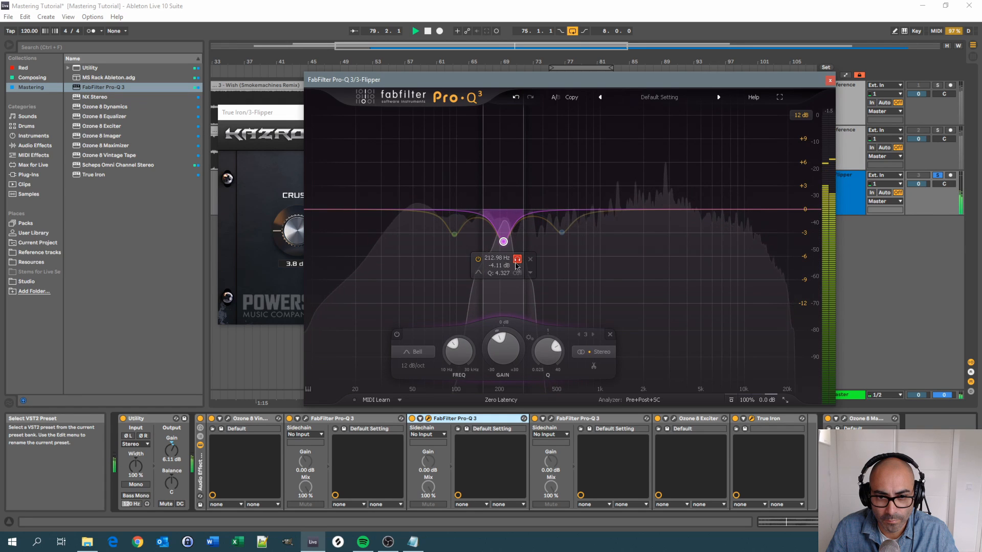
drag(516, 266, 515, 266)
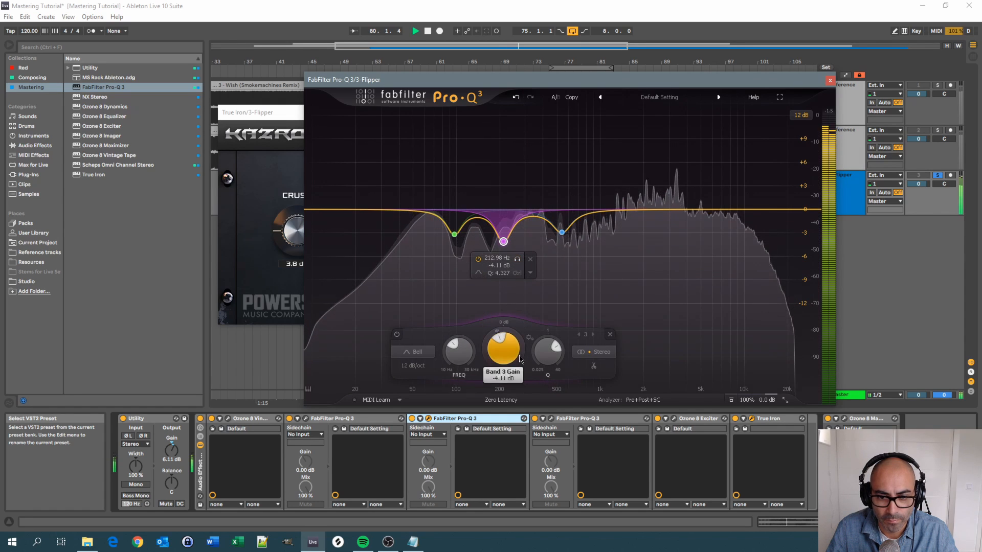
scroll(503, 345, up, 3)
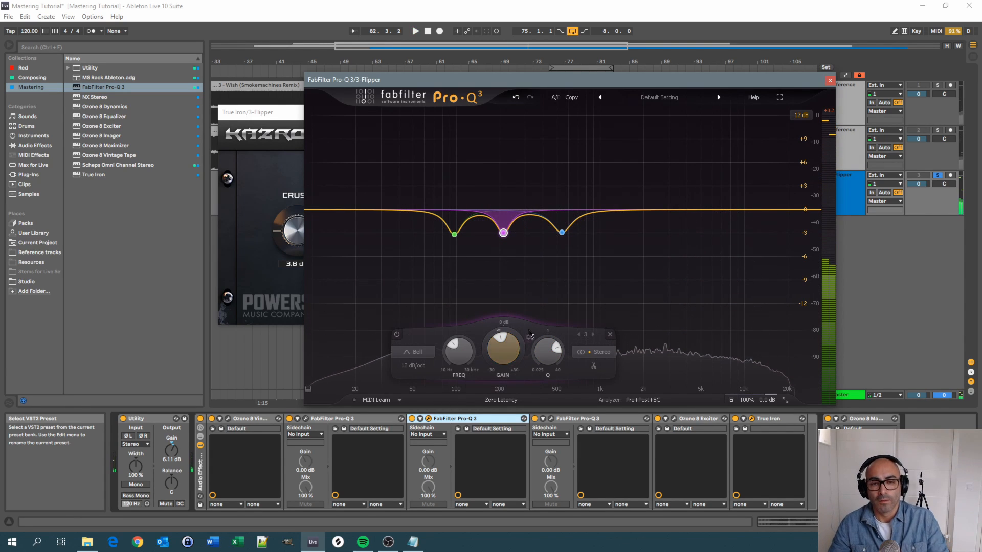
Close the Pro-Q 3 and True Iron plug-in windows.
click(830, 83)
click(829, 83)
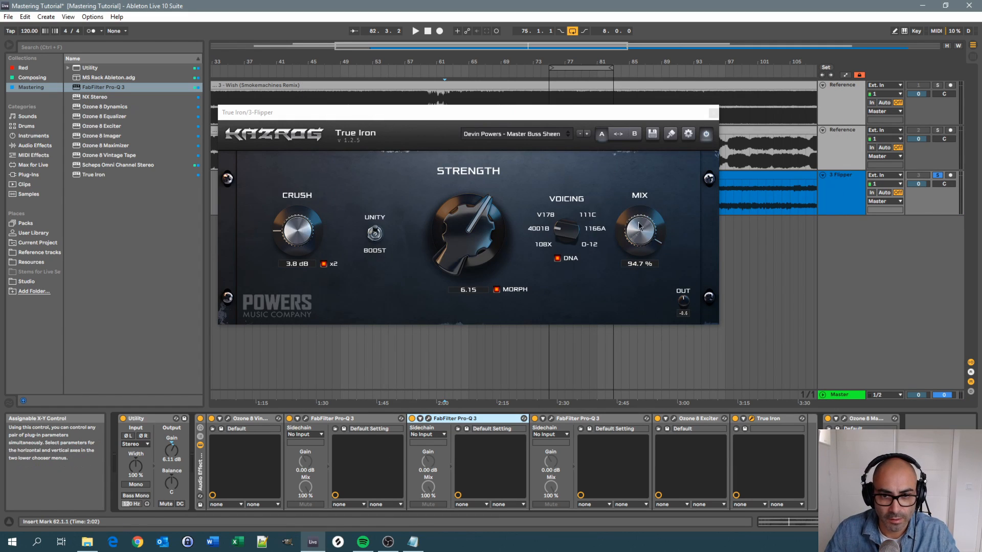
click(716, 112)
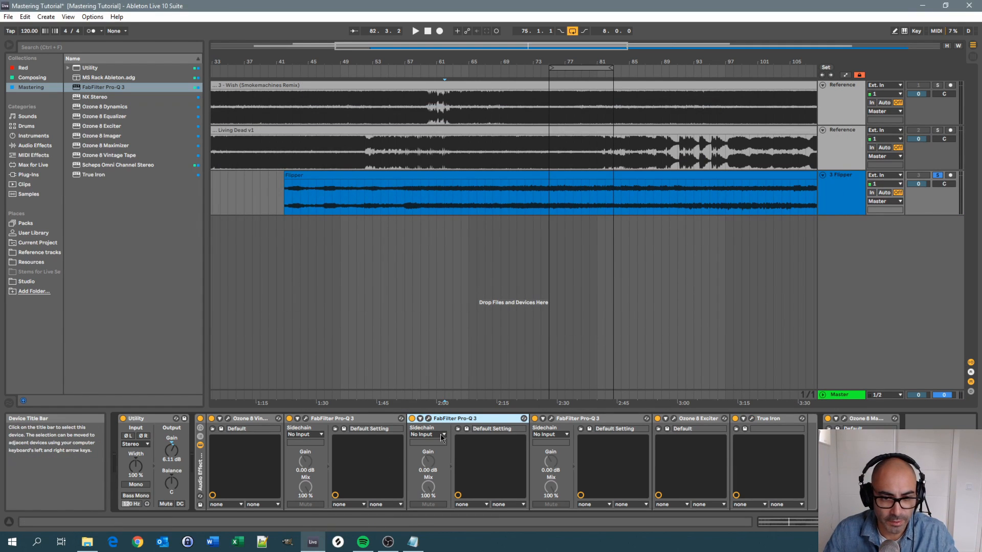
Compare Flipper with the new Pro-Q 3 bypassed and active during playback, including the passage around bar 69.
key(space)
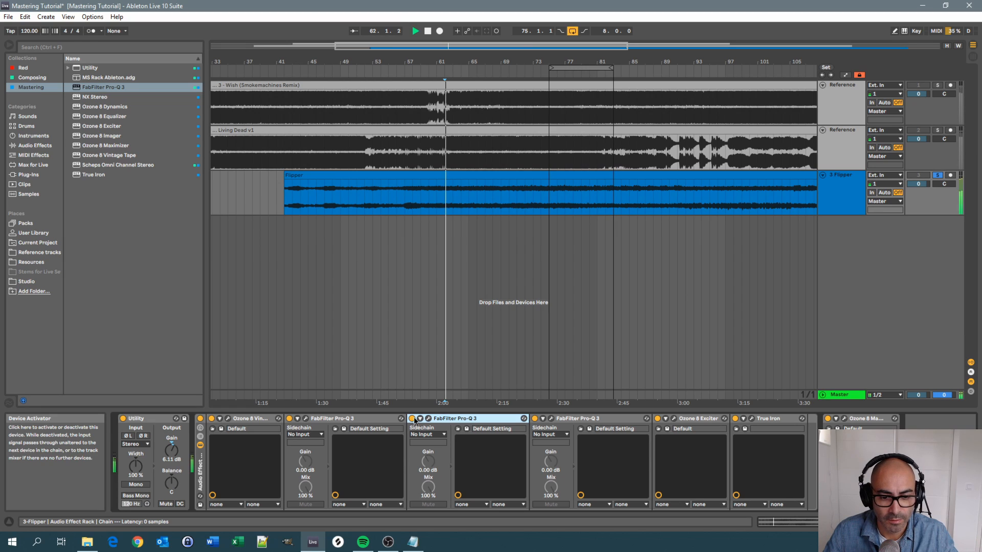
click(412, 419)
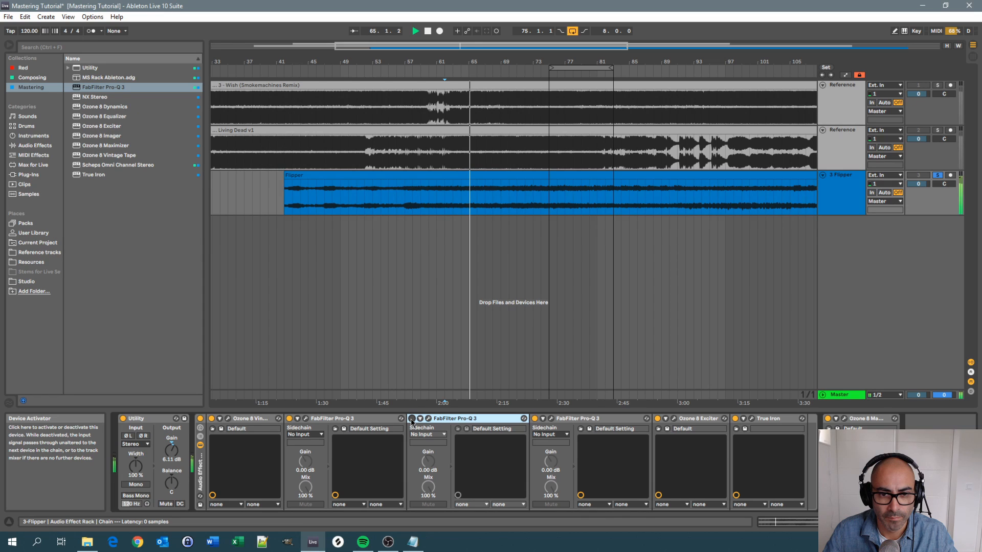
click(412, 419)
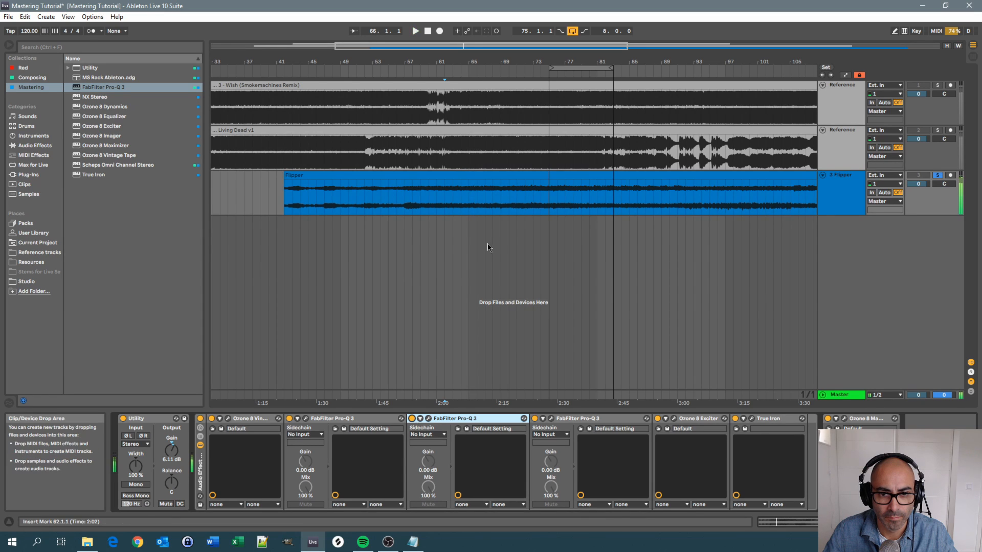
click(502, 167)
click(842, 199)
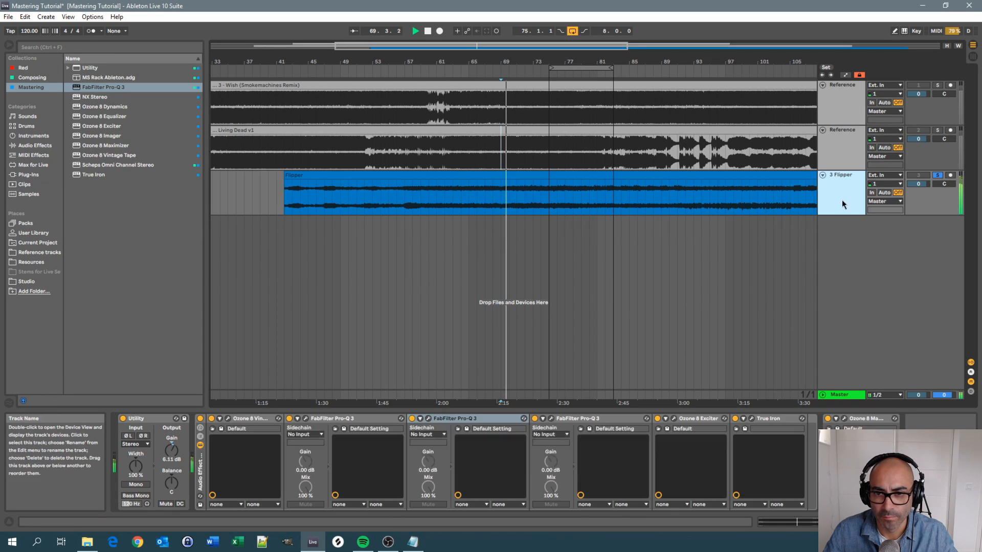
click(413, 419)
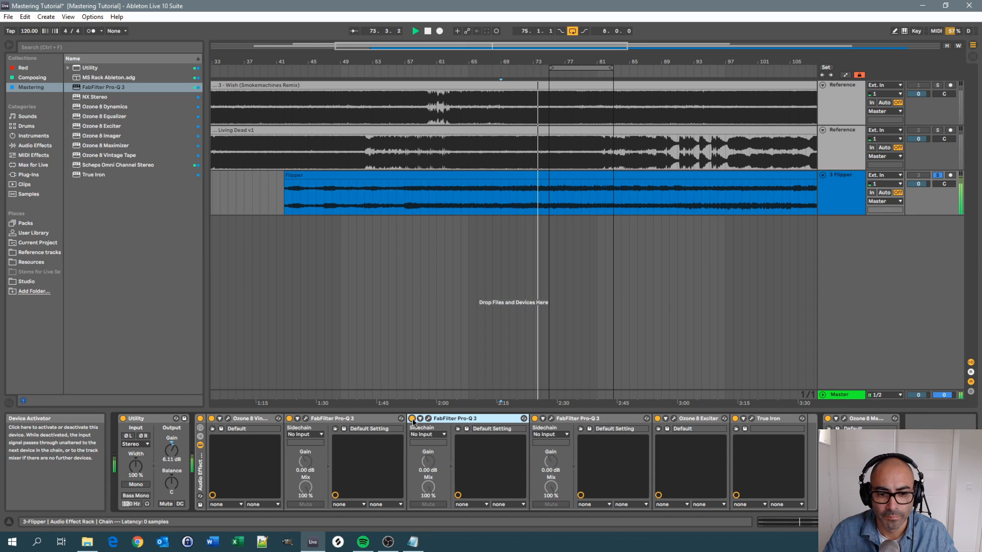
key(space)
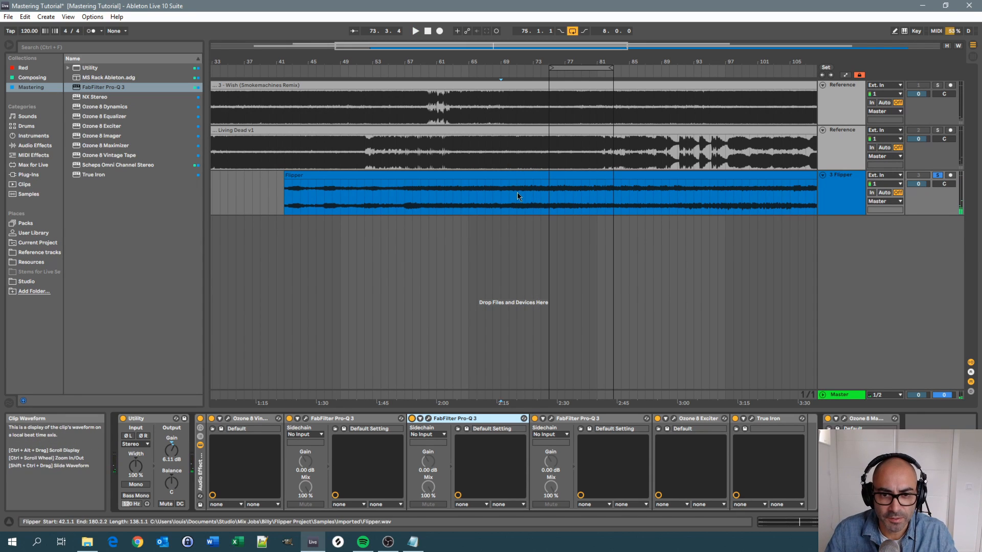
Replay Flipper from bar 70, starting with the new Pro-Q 3 bypassed and re-enabling it during playback.
click(510, 202)
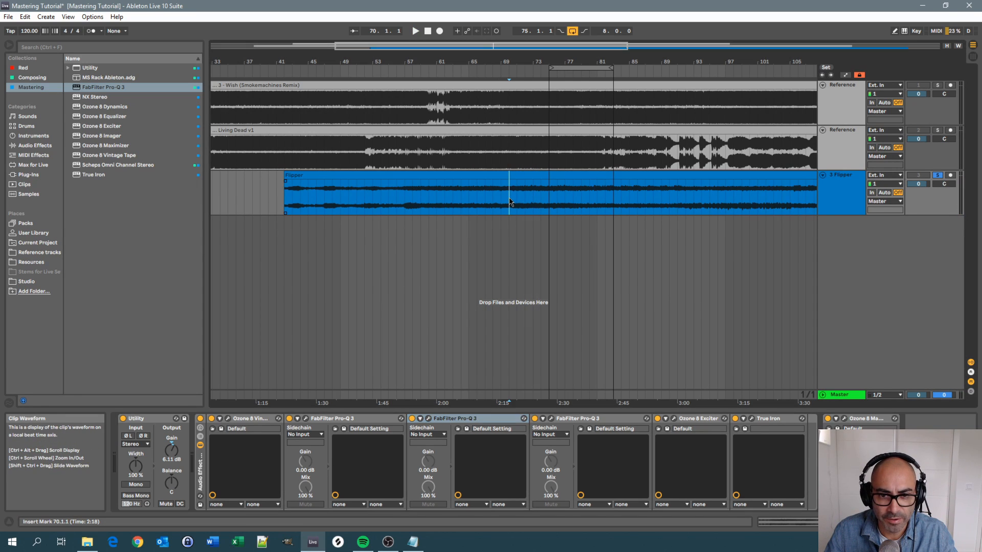
click(412, 419)
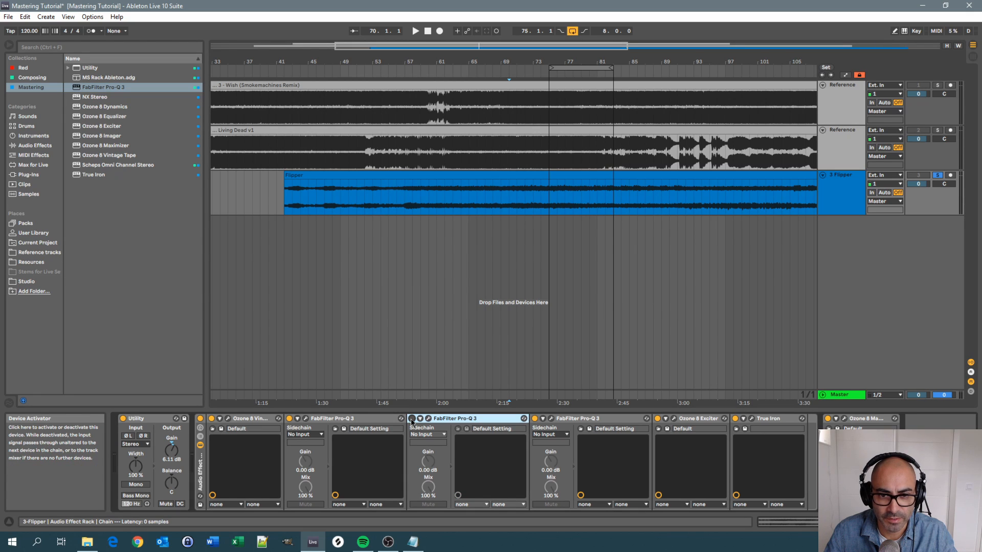
key(space)
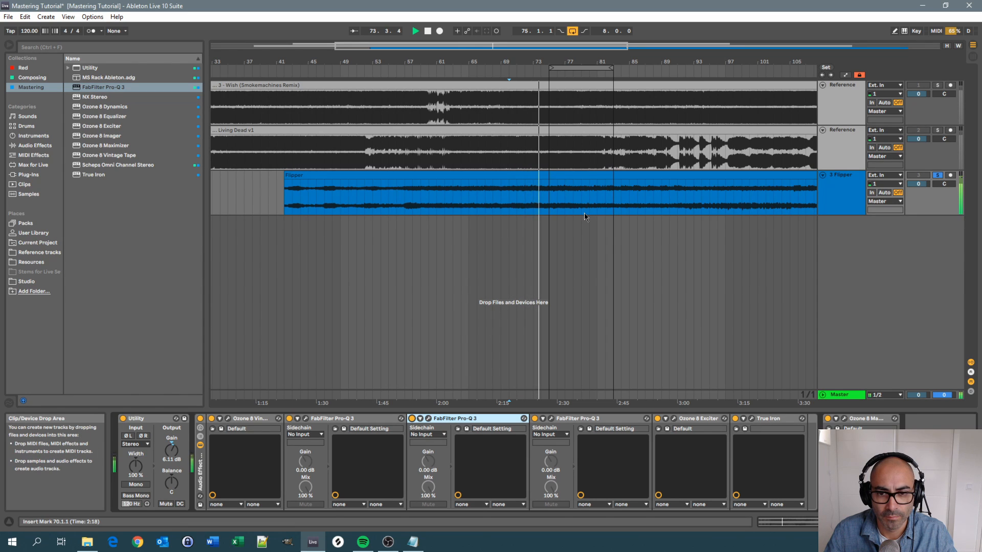
Compare Flipper with the Wish (Smokemachines Remix) reference by switching solo between them during playback from bar 66.
key(space)
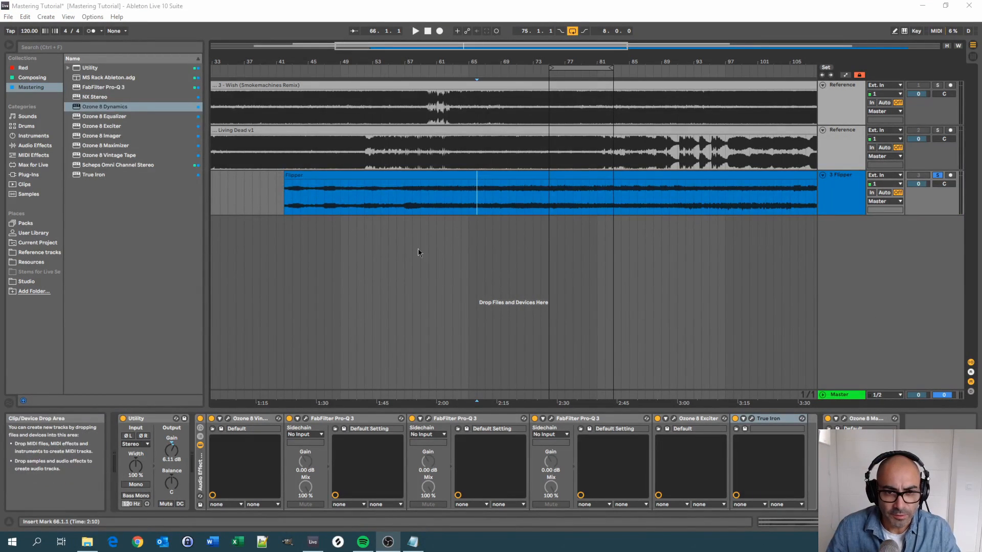
click(476, 193)
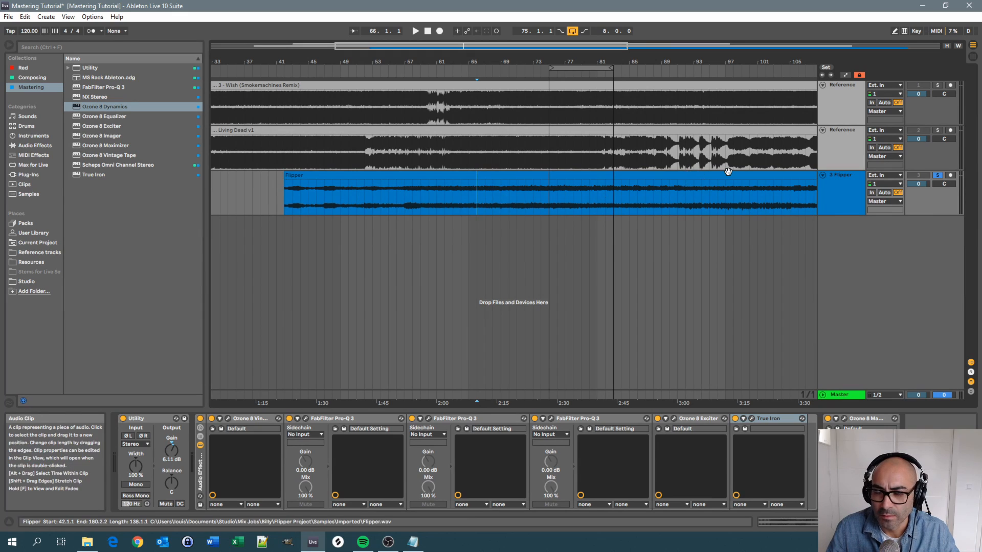
key(space)
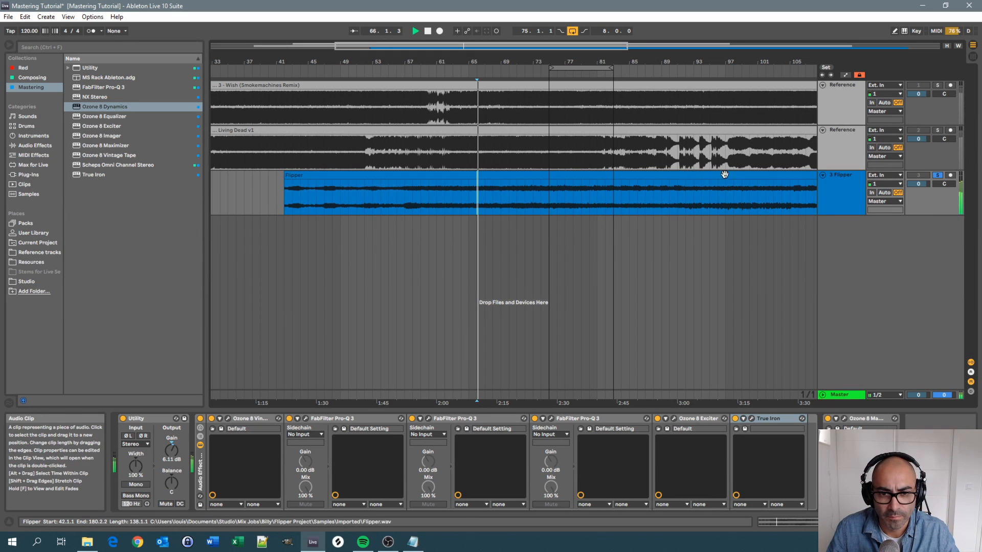
click(936, 86)
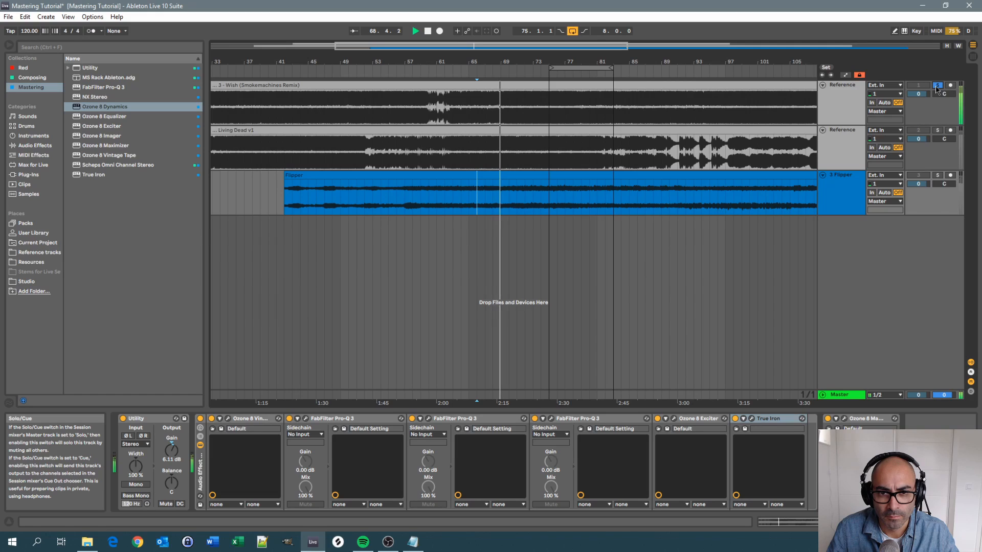
click(936, 87)
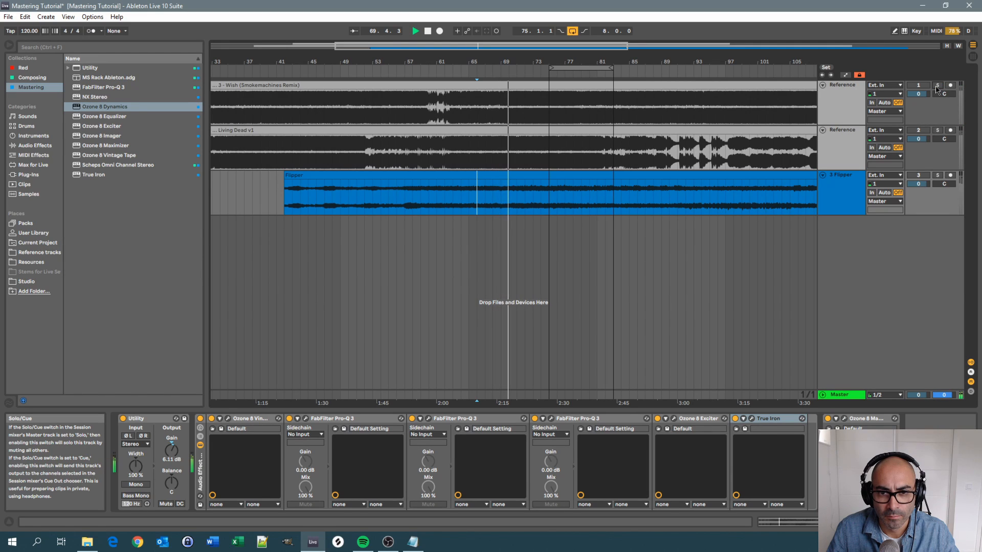
key(space)
click(937, 175)
key(space)
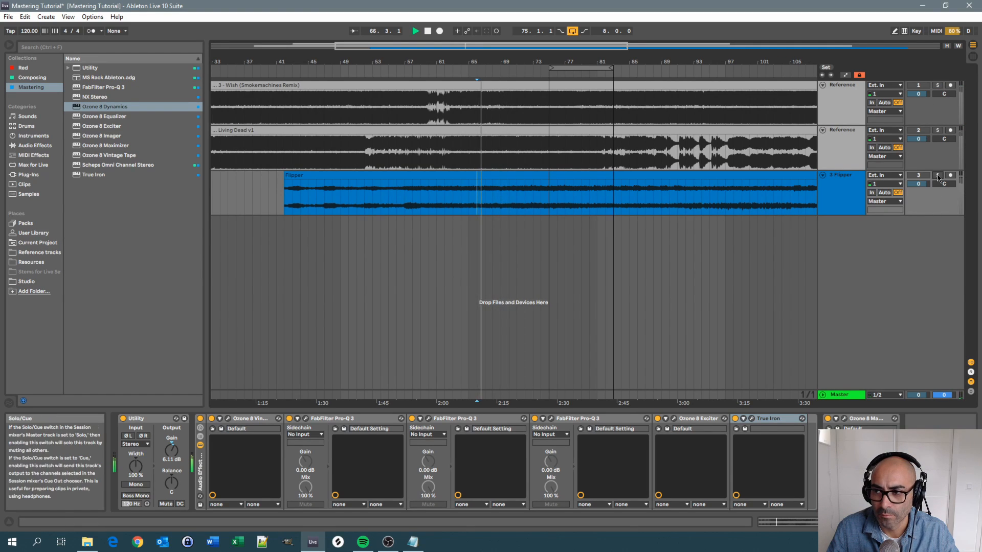
click(938, 85)
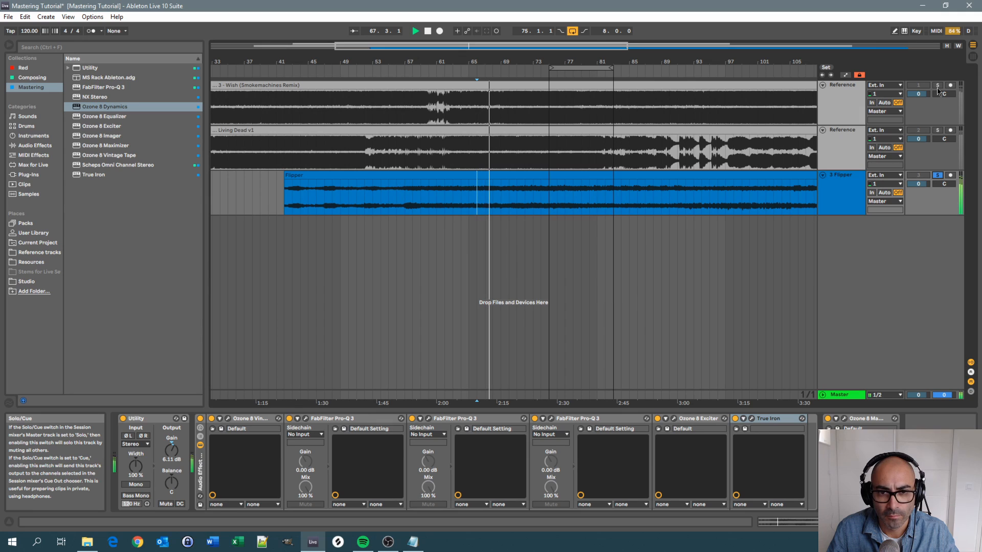
click(939, 177)
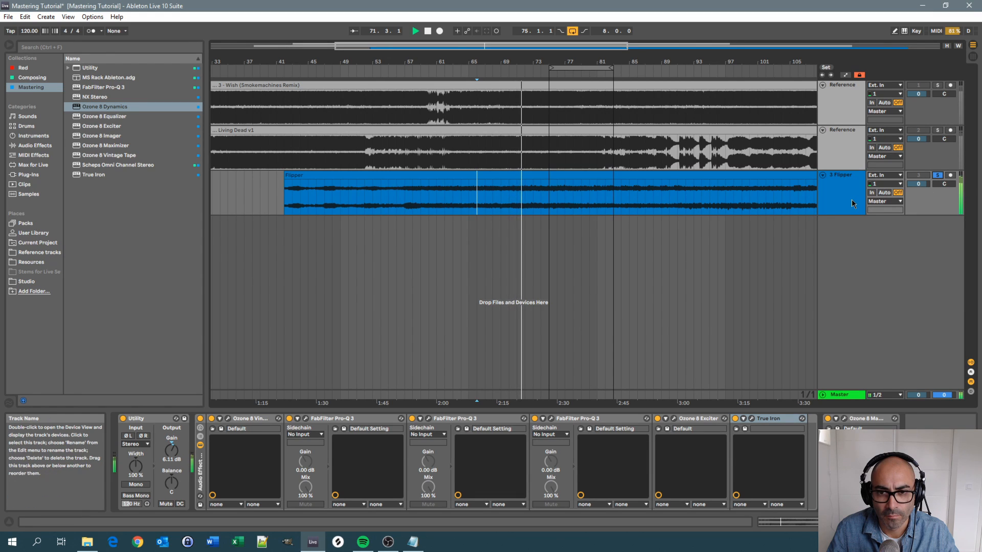
key(space)
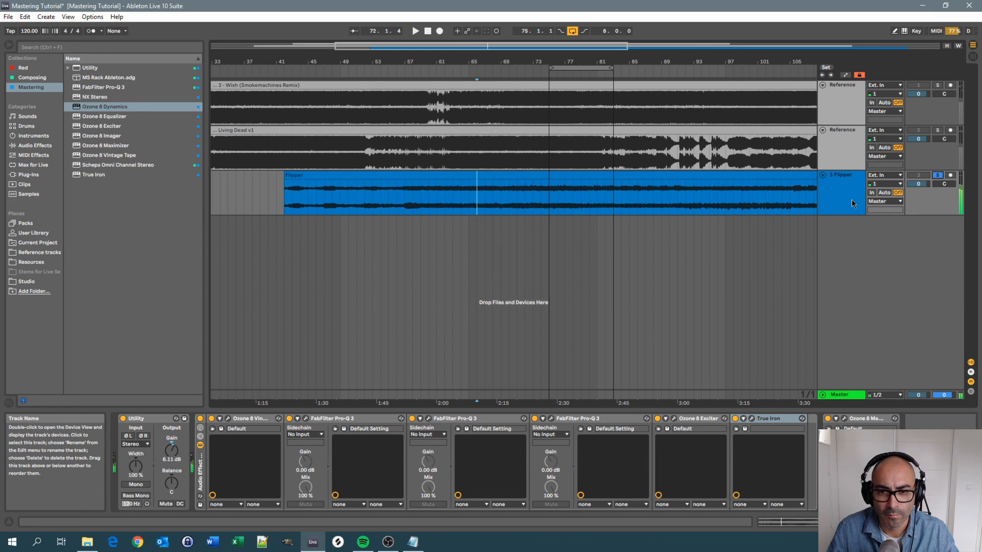
Set the playback start to bar 65 and bring up the Flipper track's device chain.
click(852, 201)
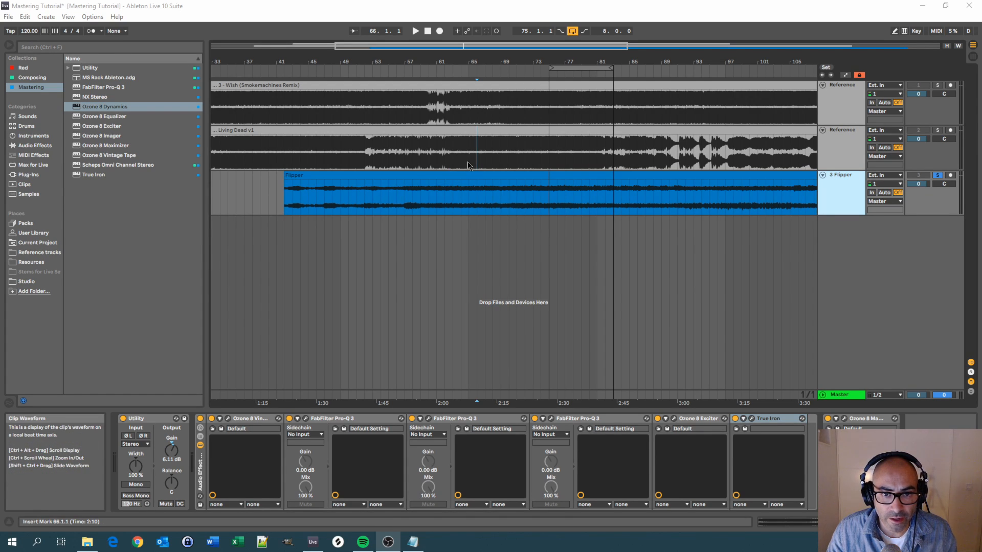
click(833, 197)
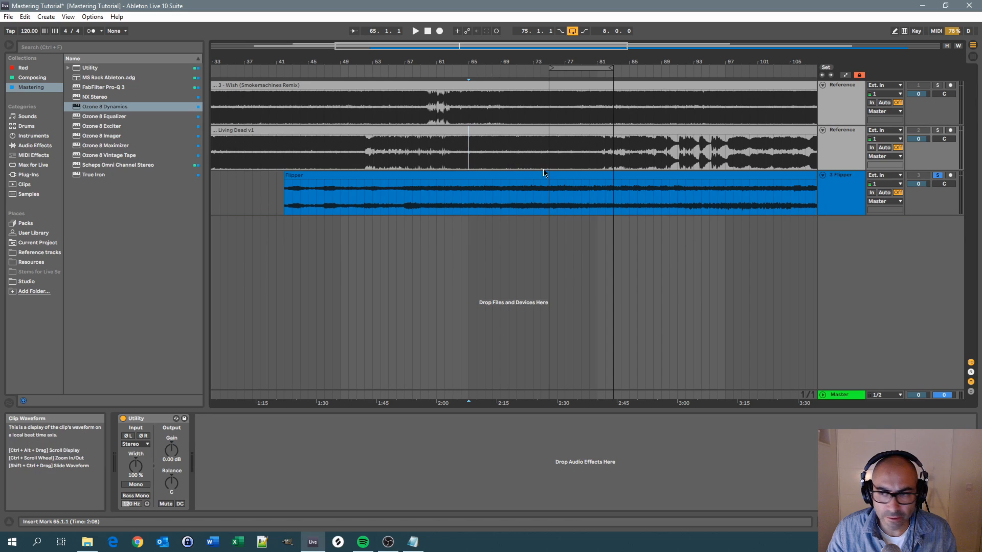
click(834, 192)
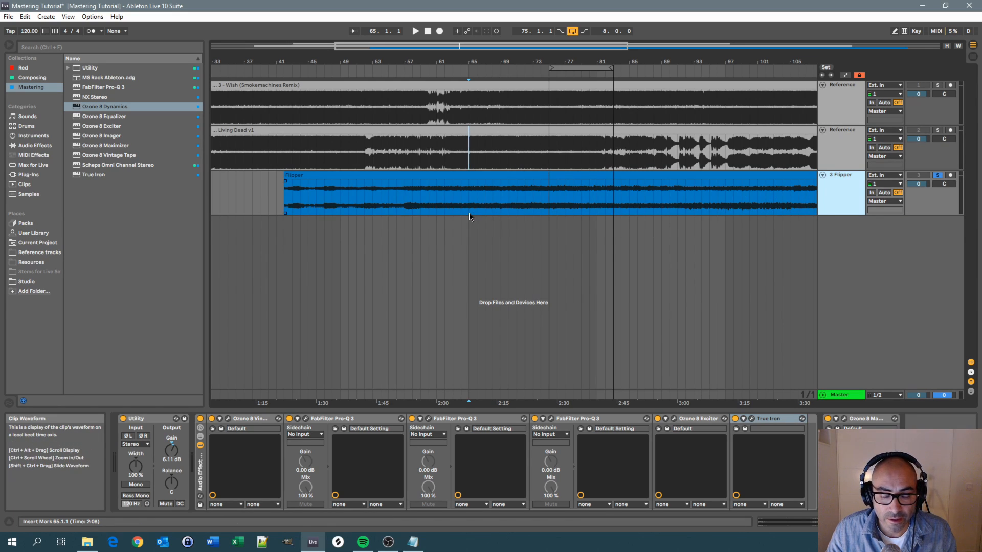
Examine the emphasis settings in Flipper's Ozone 8 Vintage Tape and the band amounts in its Ozone 8 Exciter.
click(228, 420)
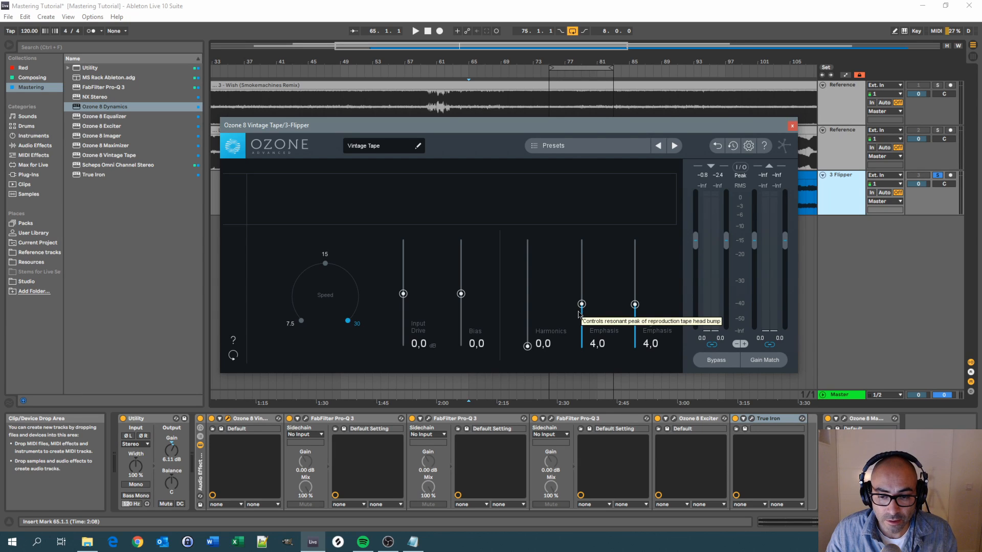
click(792, 125)
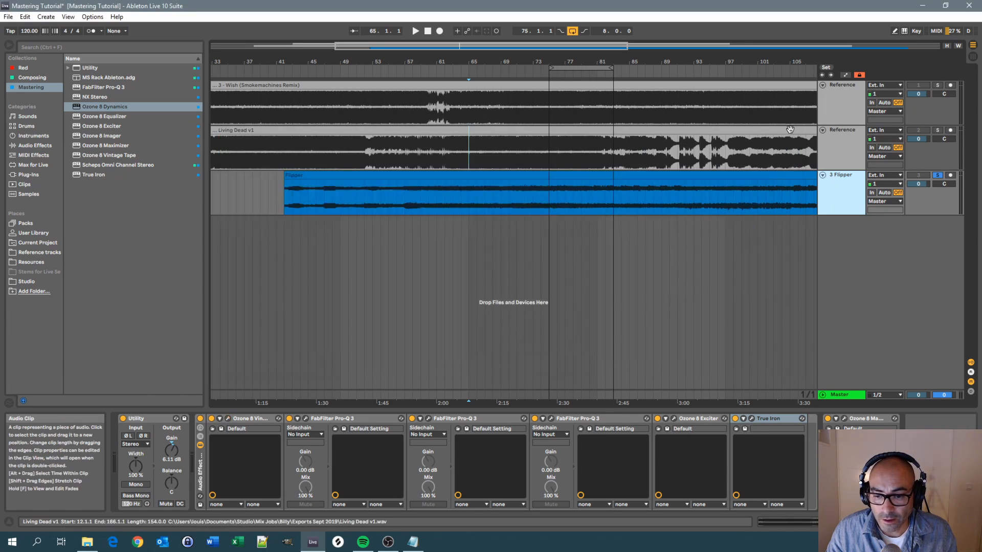
click(674, 420)
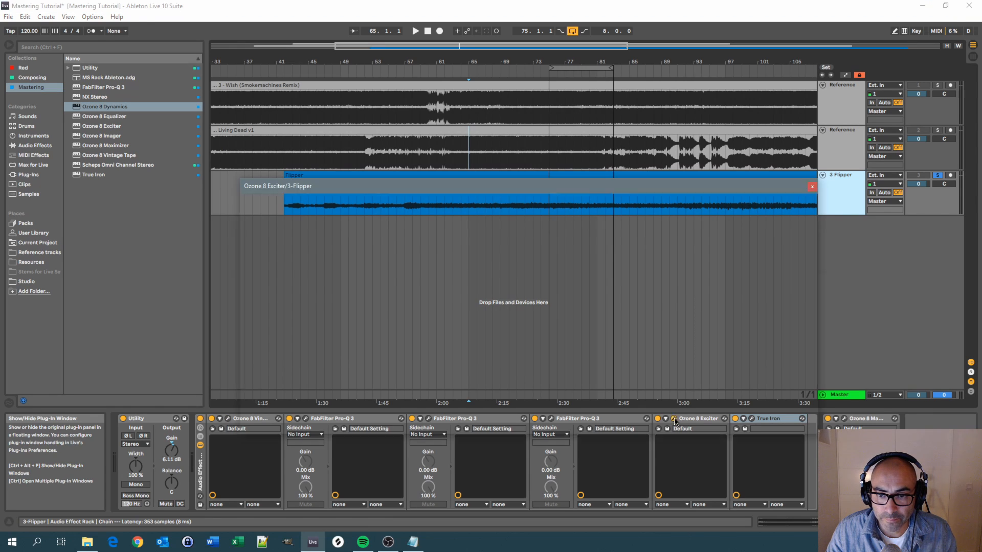
drag(566, 192, 626, 128)
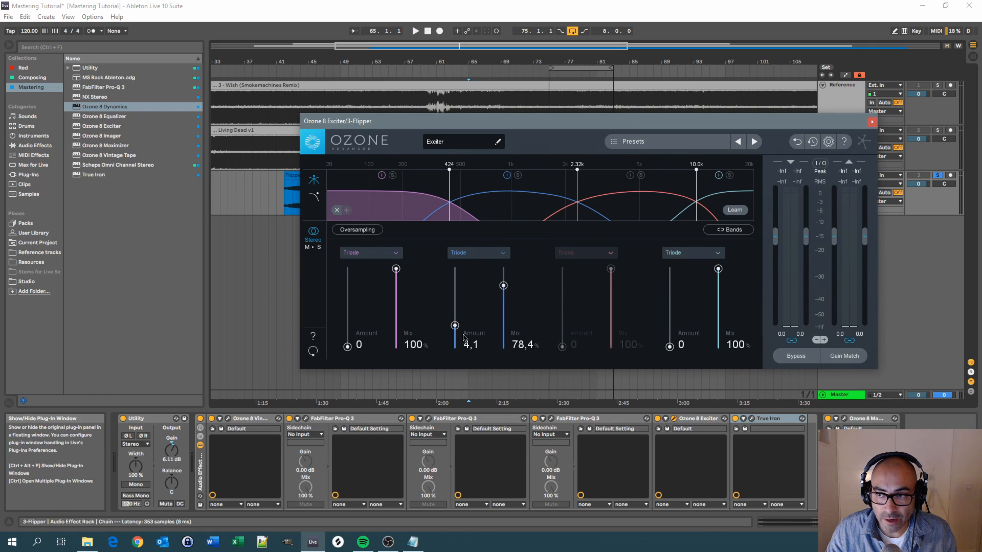
click(872, 122)
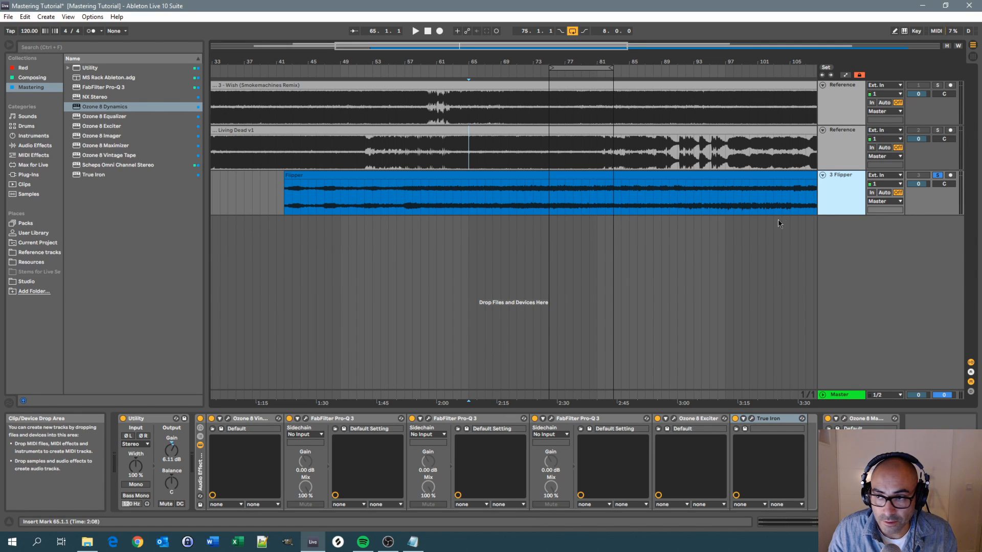
Lower the Low Emphasis in Flipper's Ozone 8 Vintage Tape to 2.0 while listening from bar 65.
click(236, 422)
drag(483, 127, 487, 139)
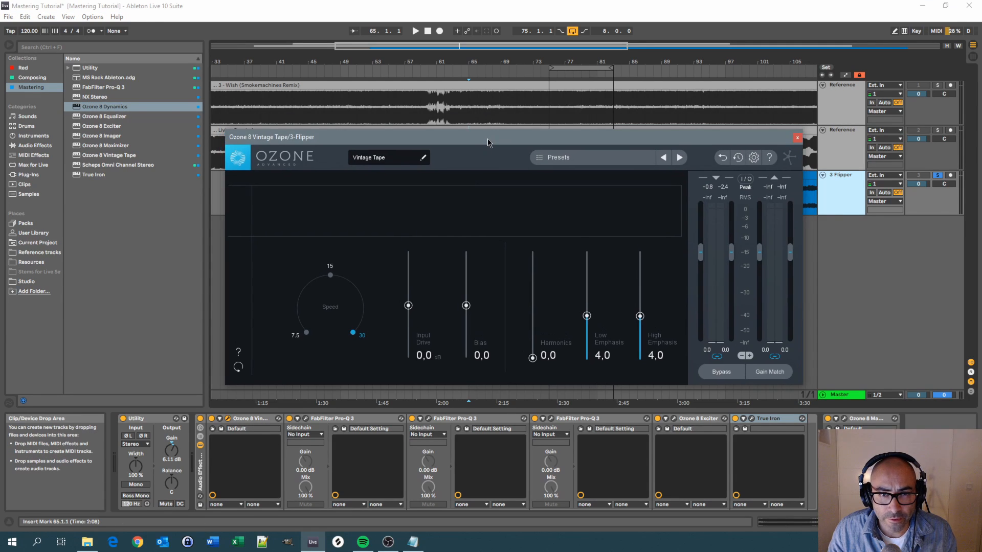
key(space)
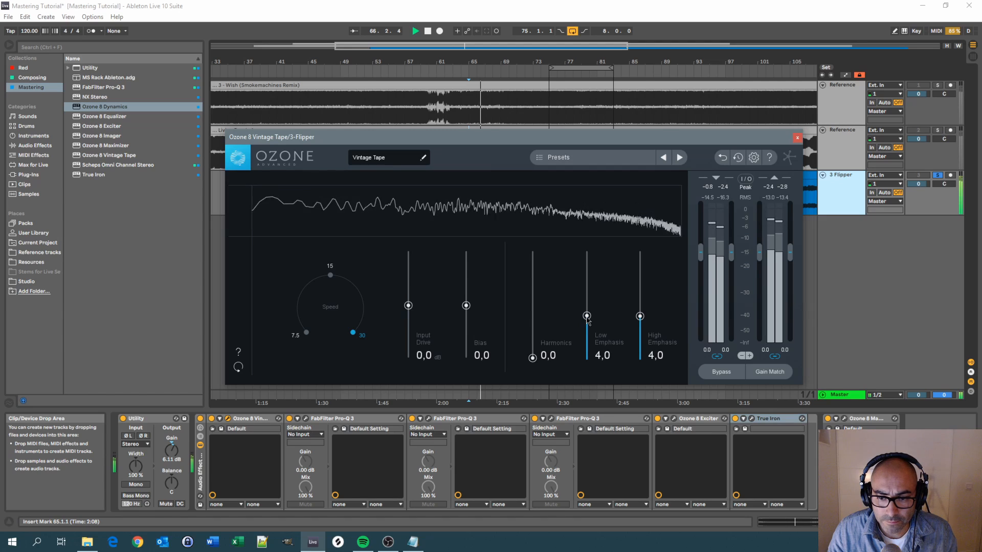
drag(587, 319, 589, 342)
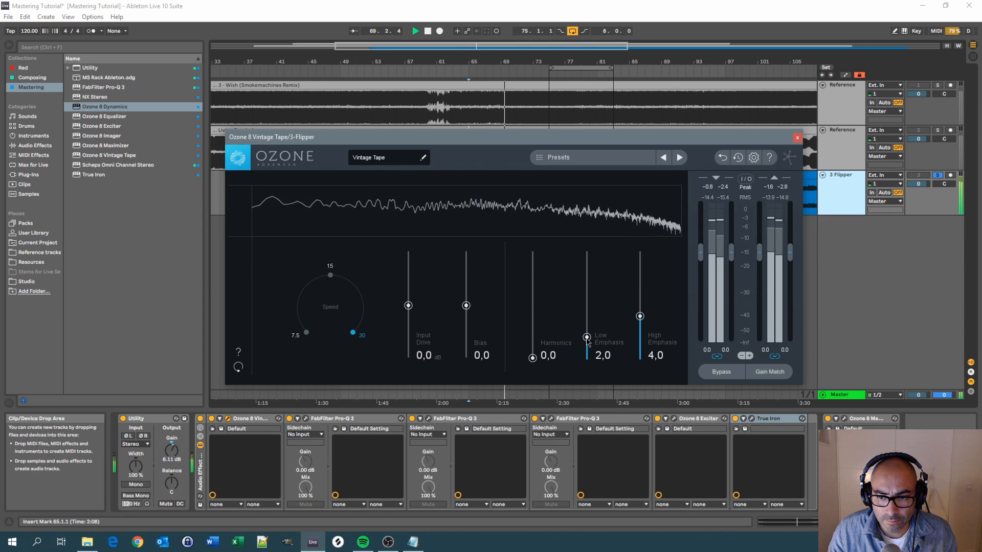
key(space)
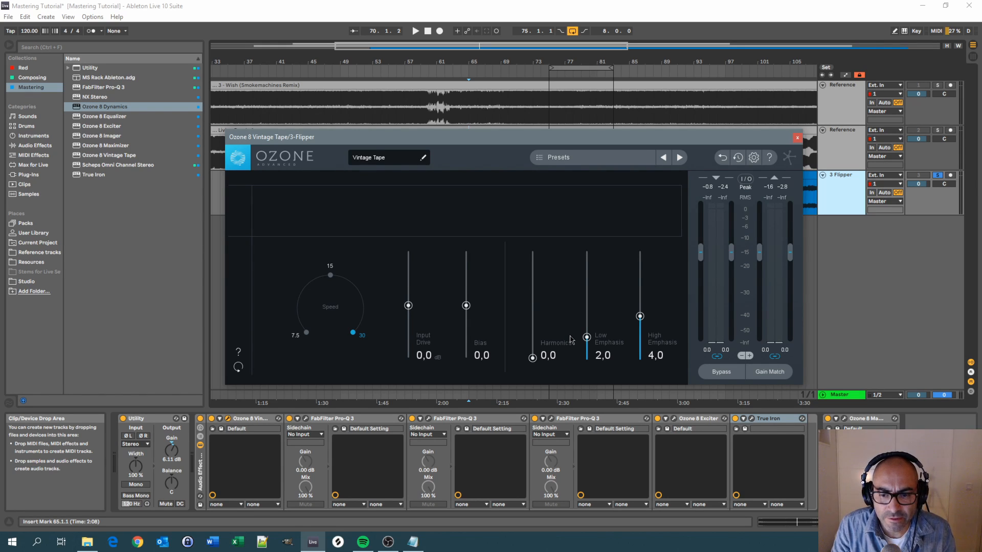
Compare Vintage Tape's Low Emphasis at 4.0 and 2.0 during playback from bar 65, ending on 2.0.
drag(590, 339, 587, 318)
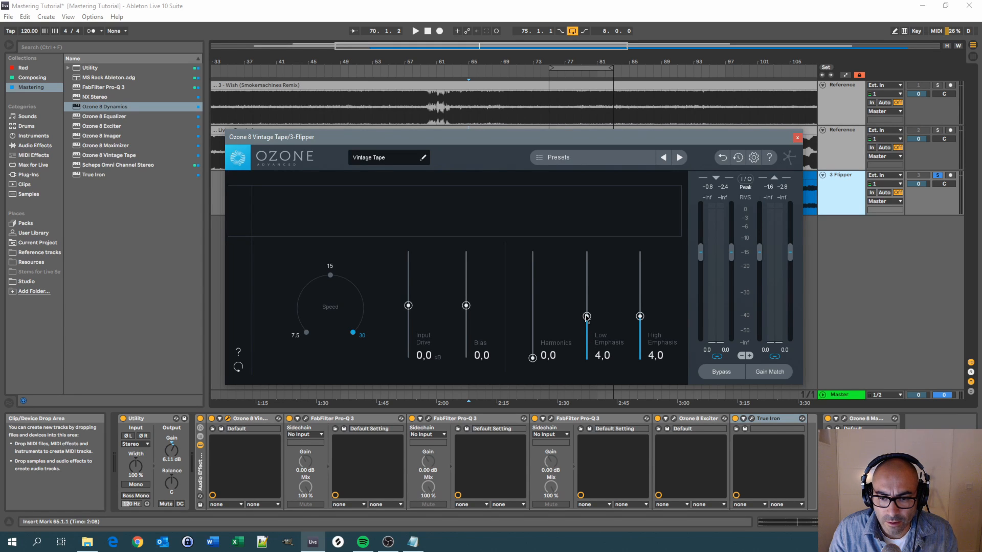
key(space)
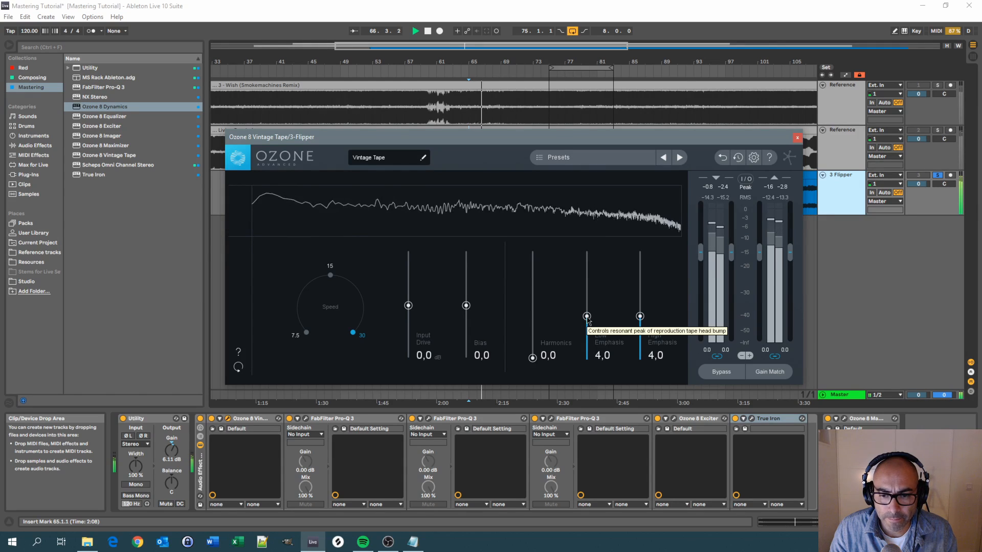
drag(588, 319, 588, 342)
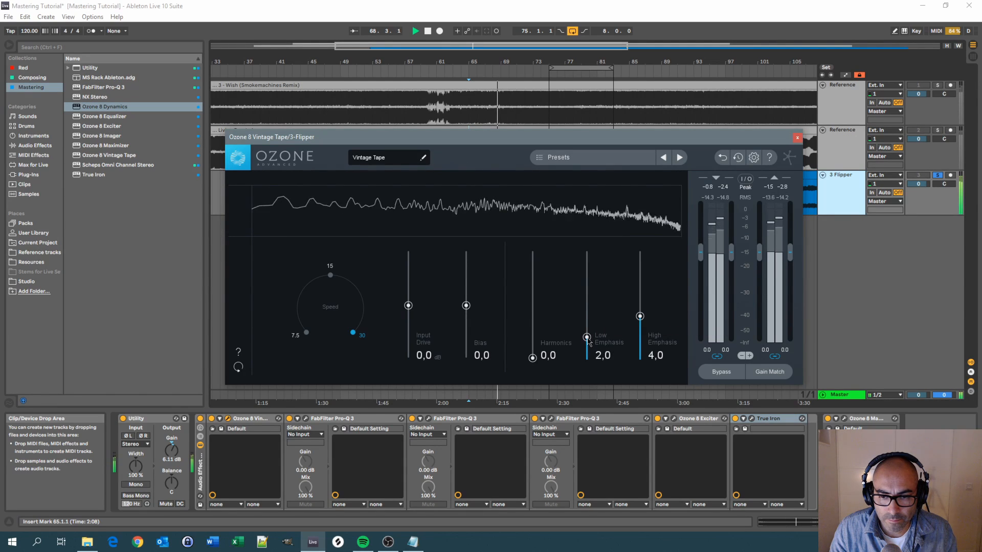
key(space)
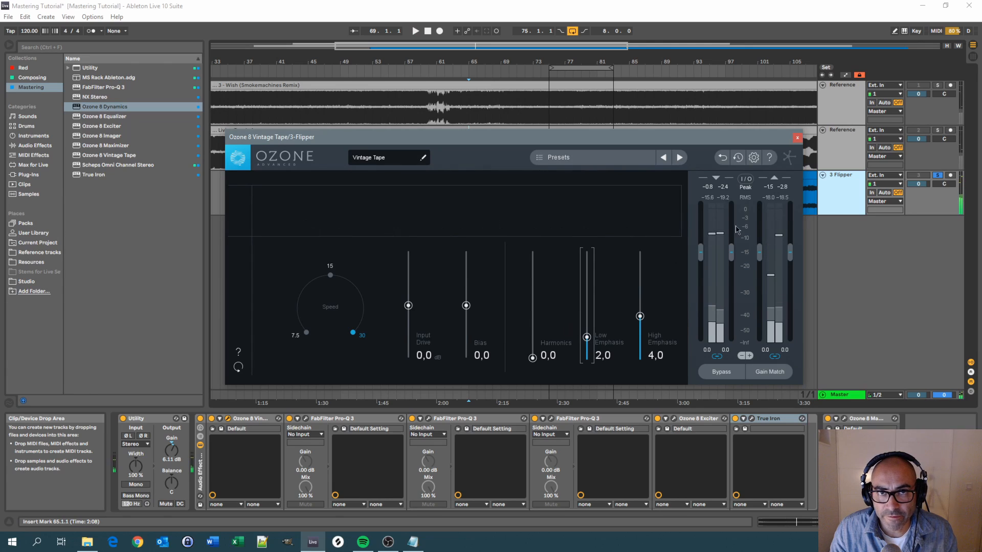
Compare Flipper with both reference tracks by alternating solo during playback from bar 65, finishing with Flipper soloed.
key(space)
click(938, 87)
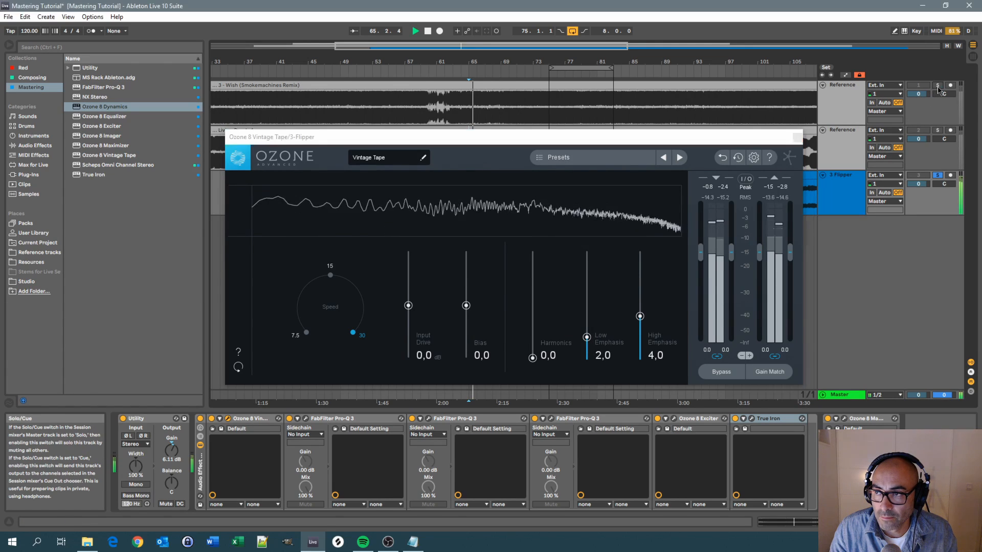
click(939, 87)
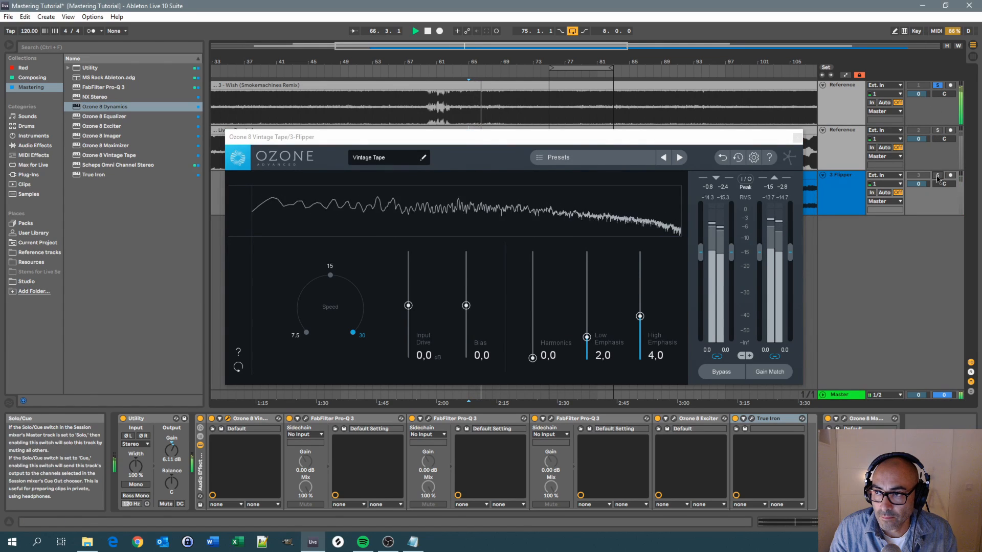
click(938, 177)
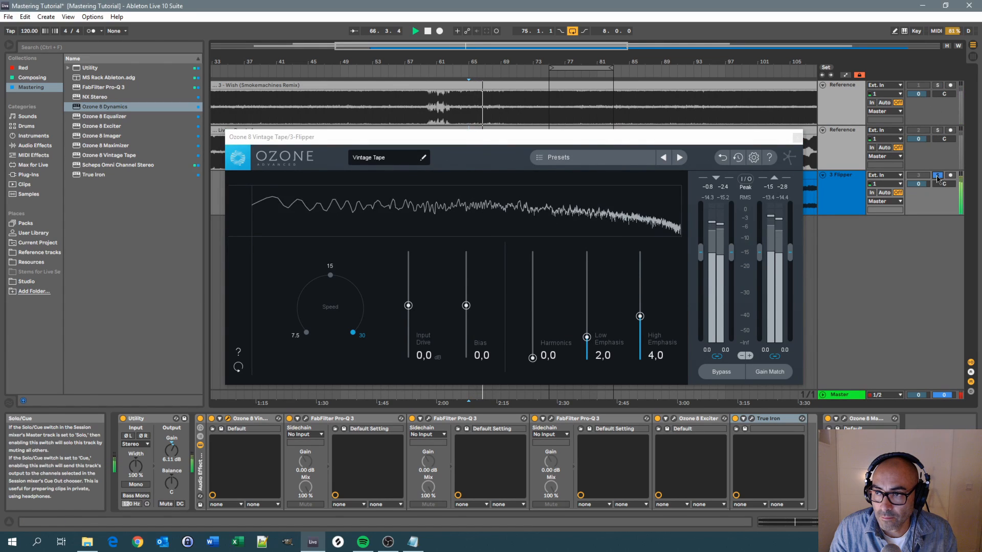
click(938, 130)
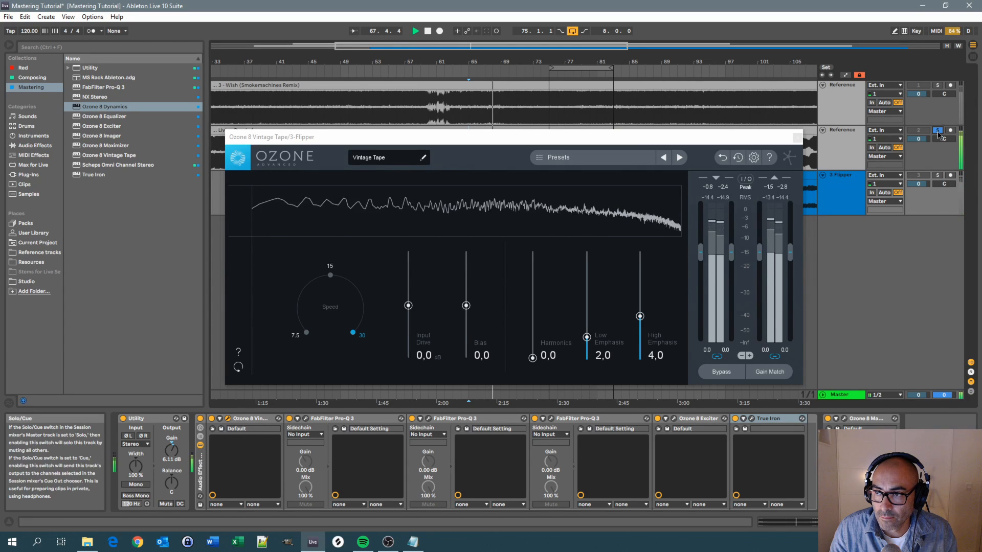
click(938, 86)
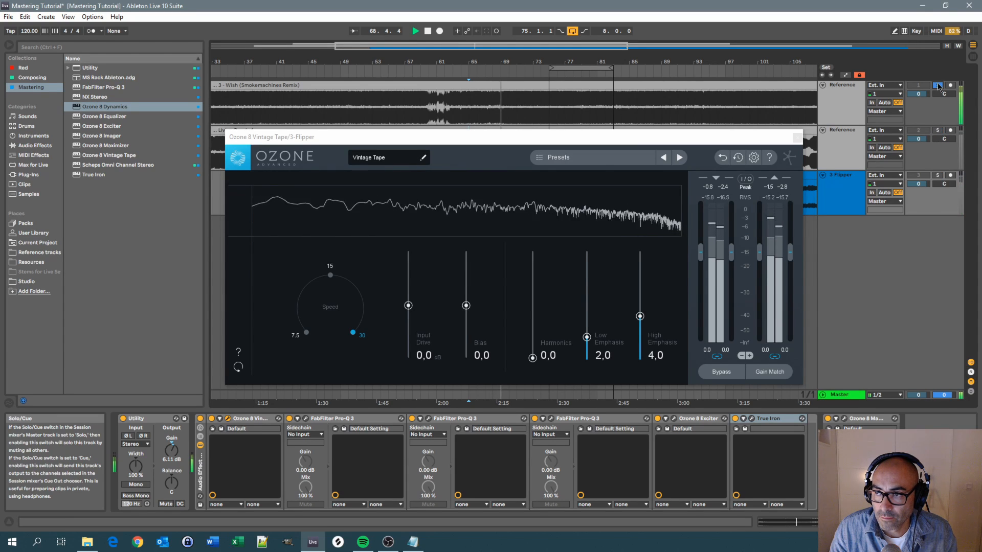
click(938, 177)
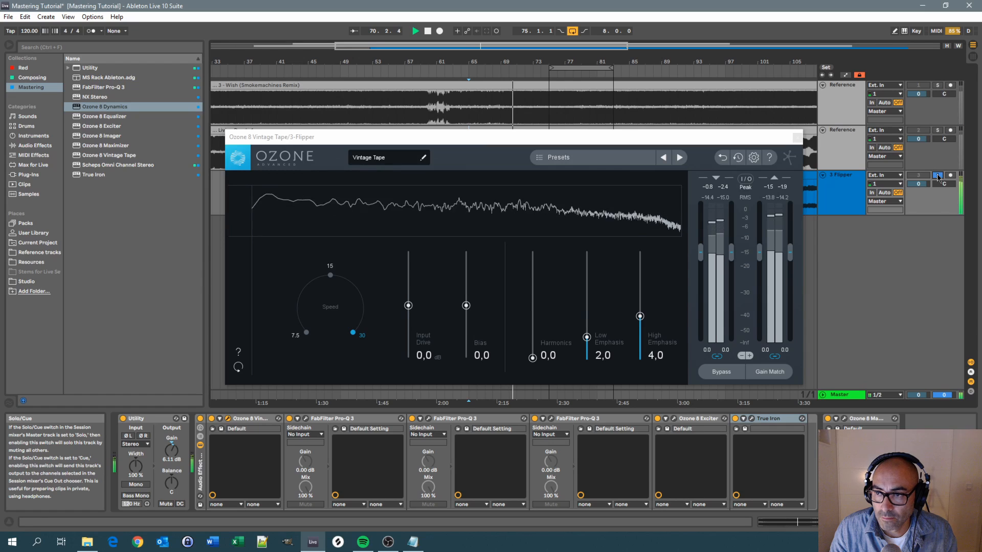
click(937, 130)
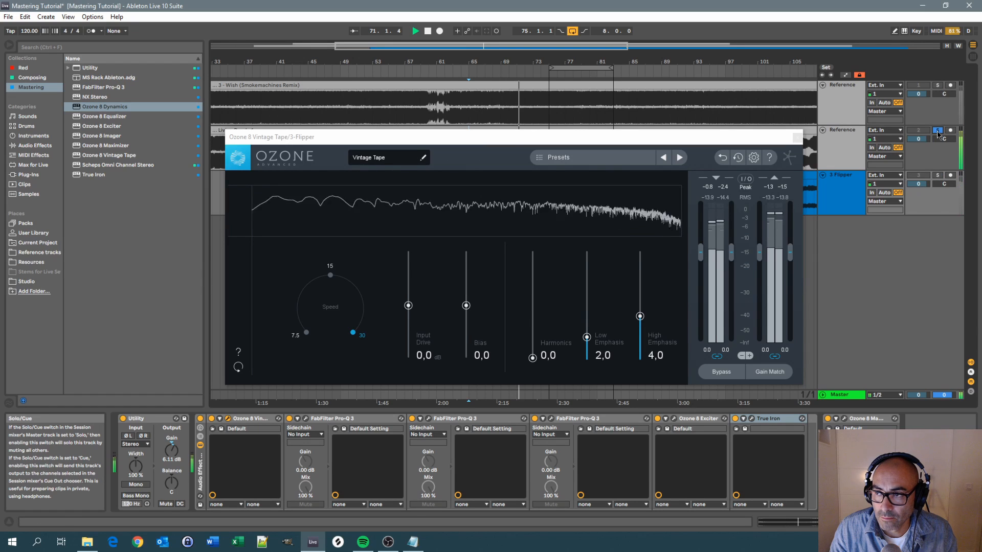
click(938, 177)
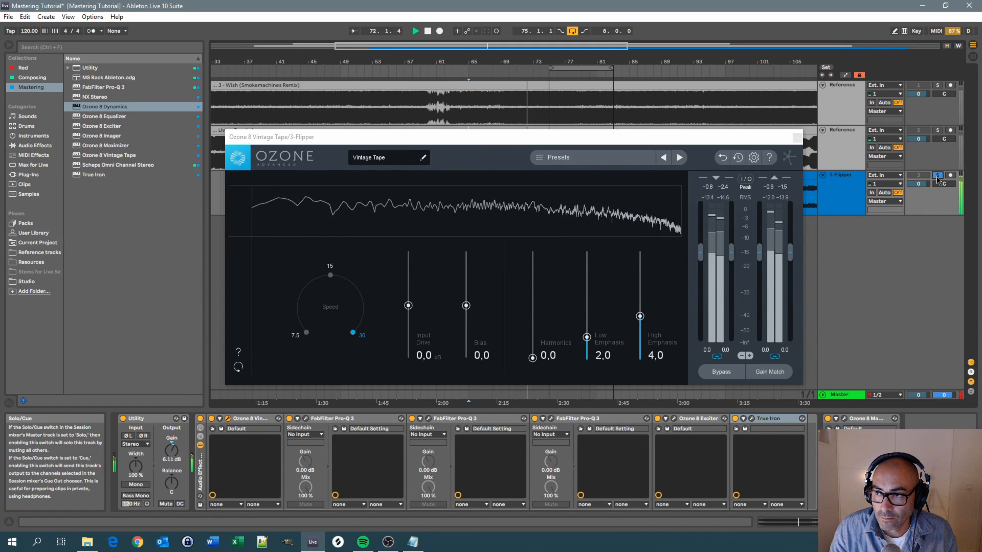
click(938, 85)
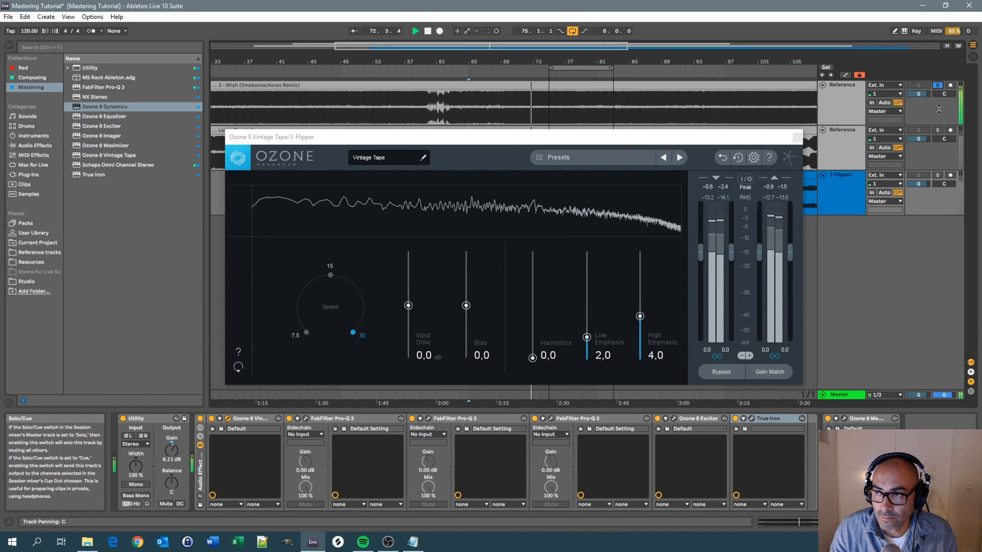
click(939, 176)
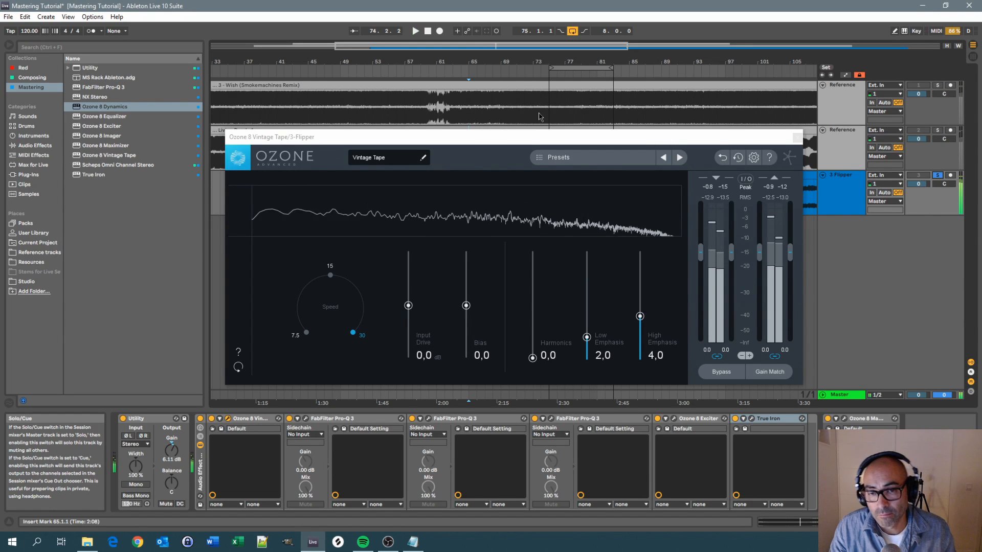
Close Flipper's Vintage Tape and bring up its Ozone 8 Exciter, positioned clear of the track solo controls.
click(527, 136)
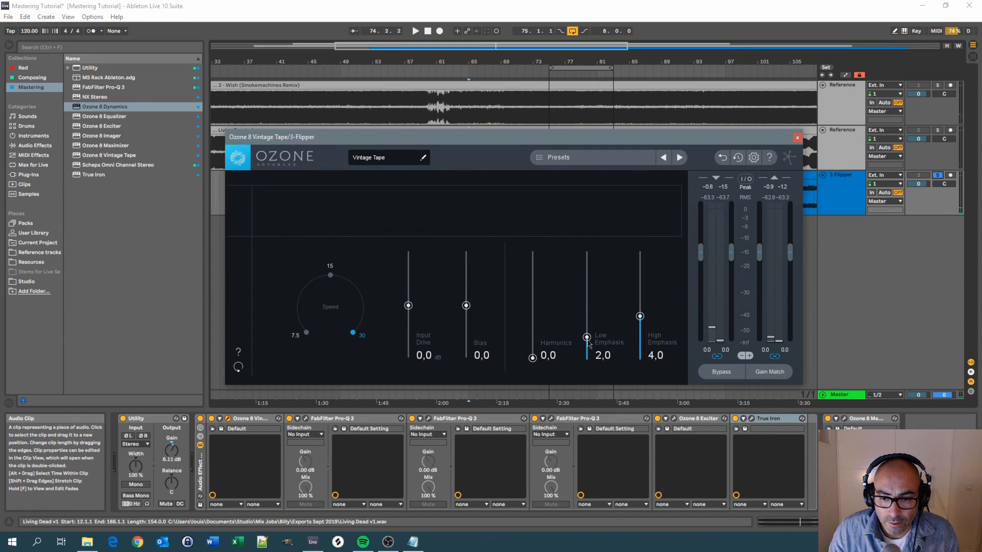
click(797, 138)
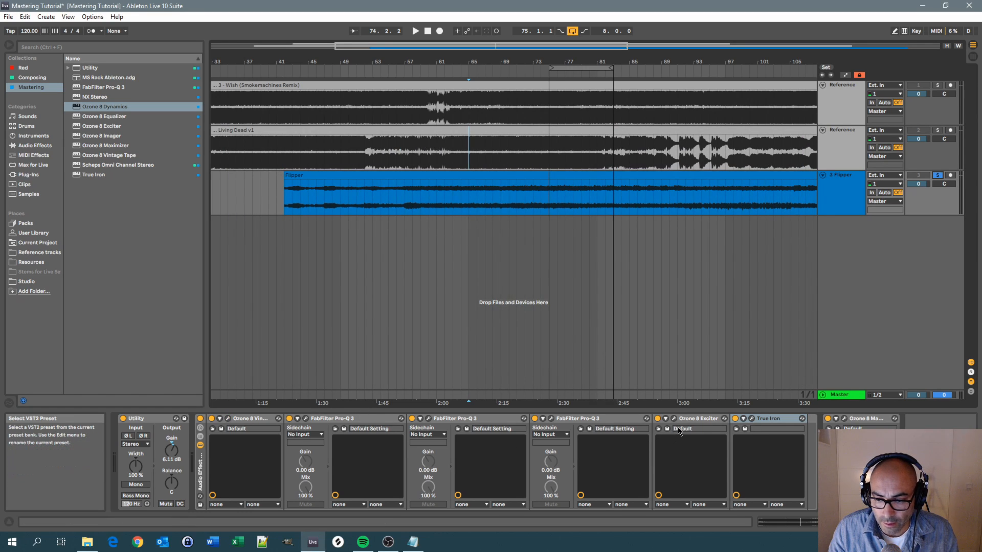
click(693, 418)
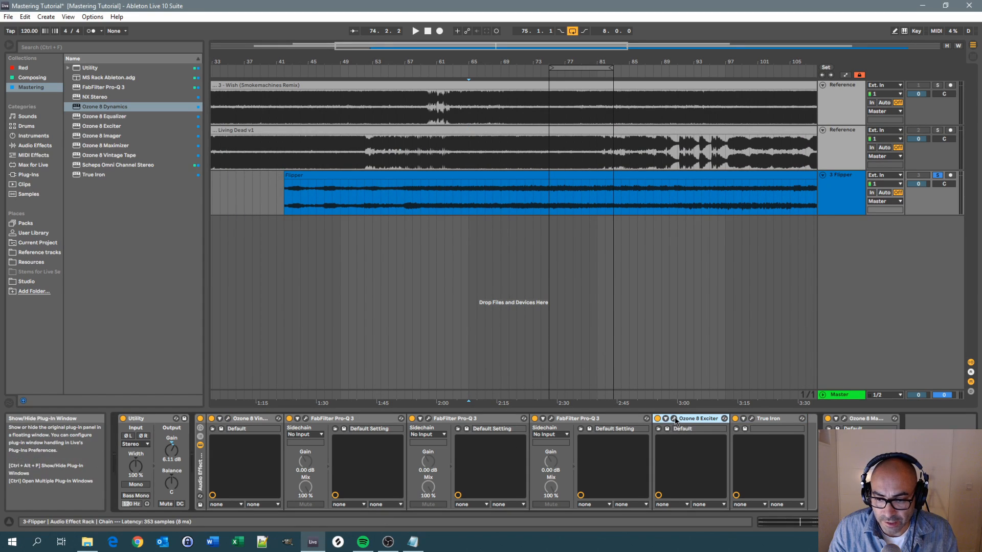
click(666, 425)
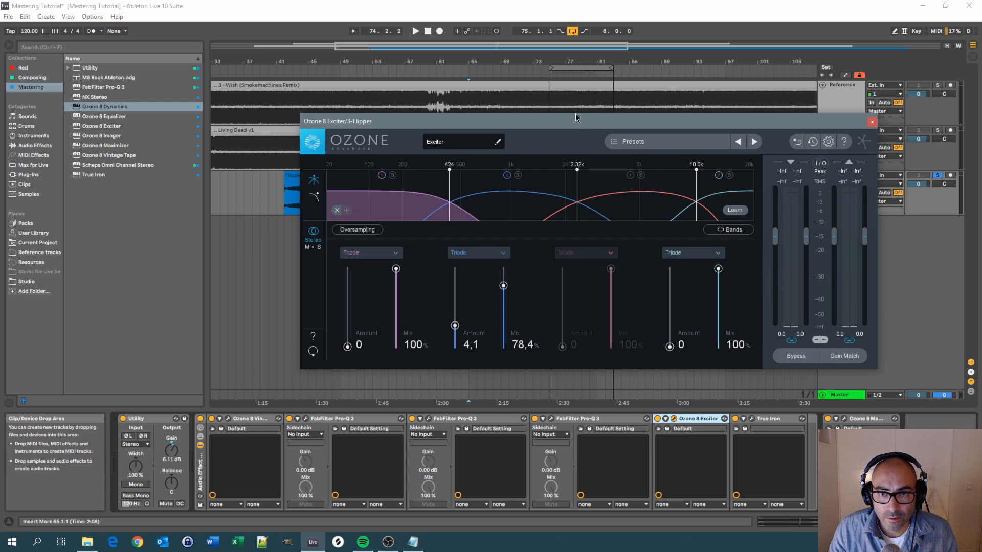
drag(575, 113, 526, 157)
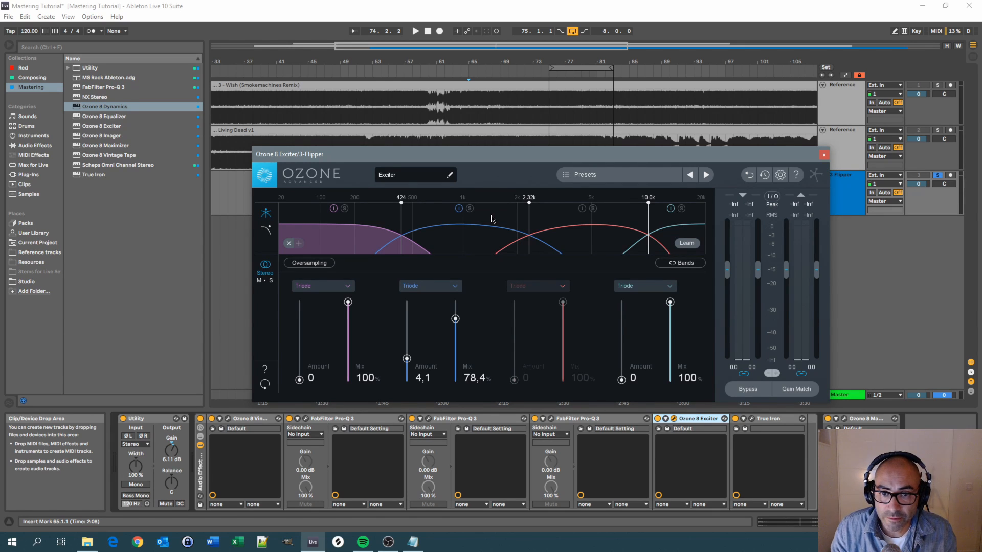
drag(504, 157, 504, 139)
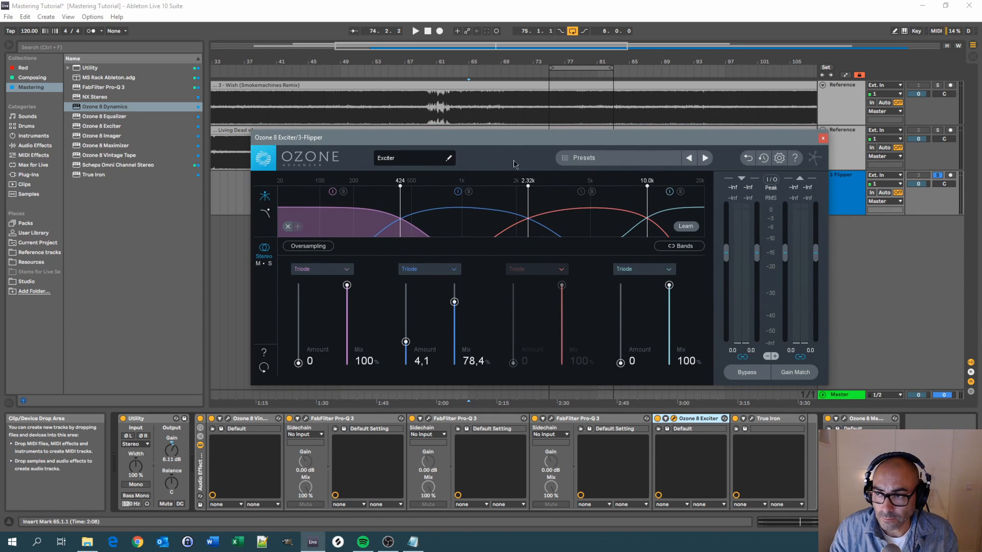
Compare the Wish reference with Flipper during playback from bar 65, switching the Exciter's 424 Hz–2.32 kHz band off and on.
click(938, 88)
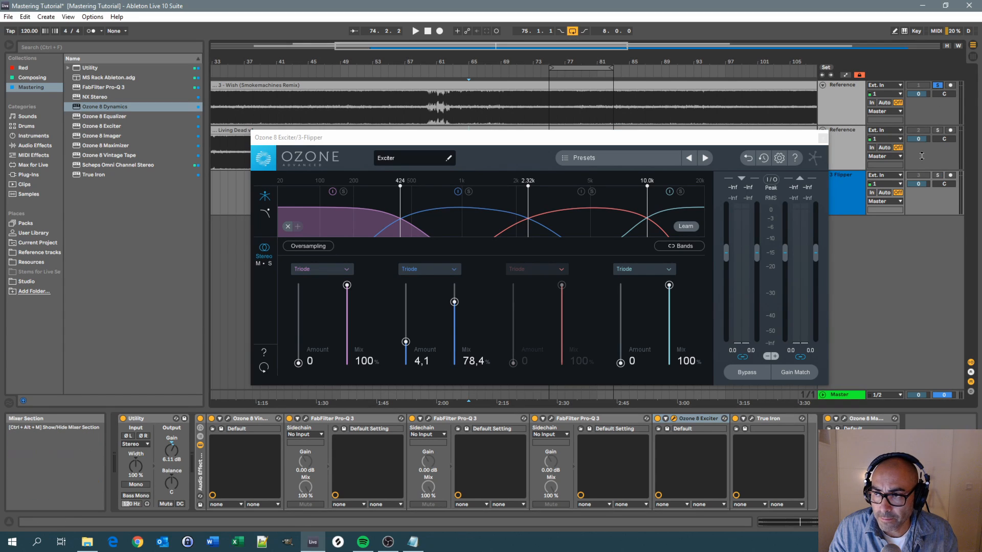
key(space)
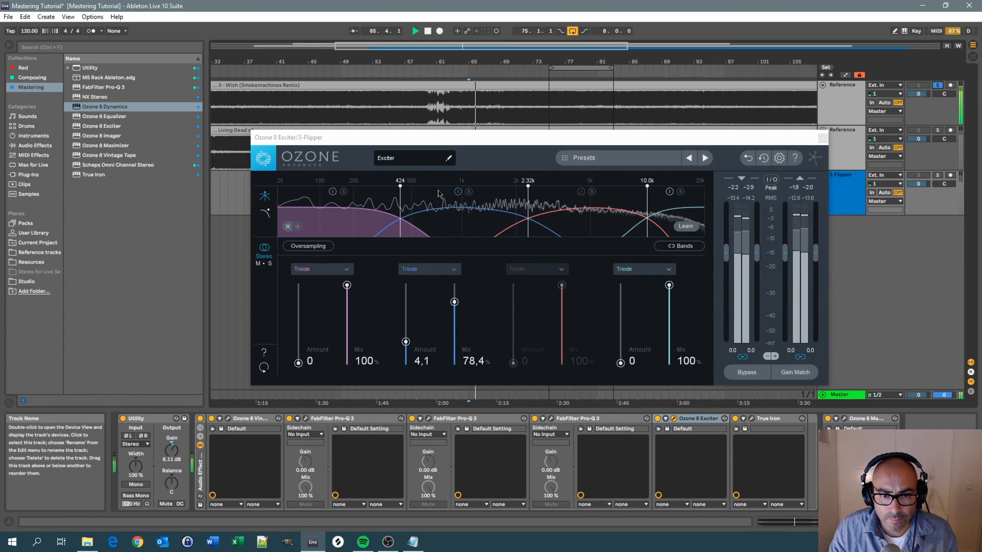
click(458, 194)
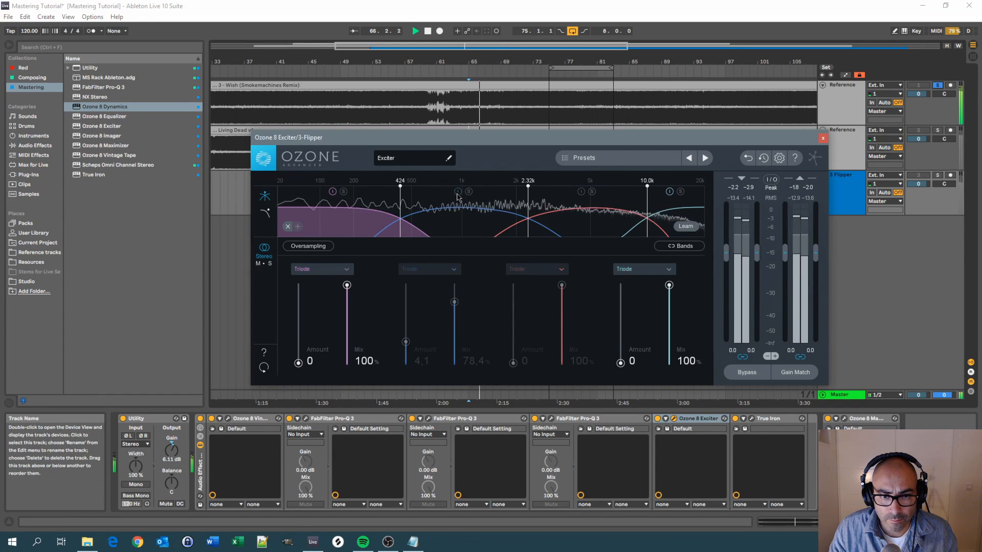
click(939, 177)
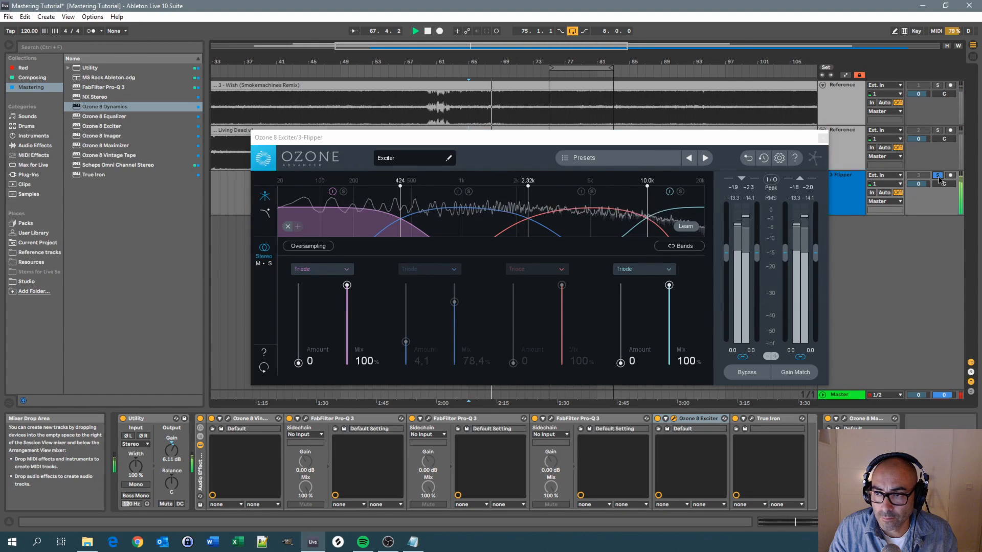
click(457, 193)
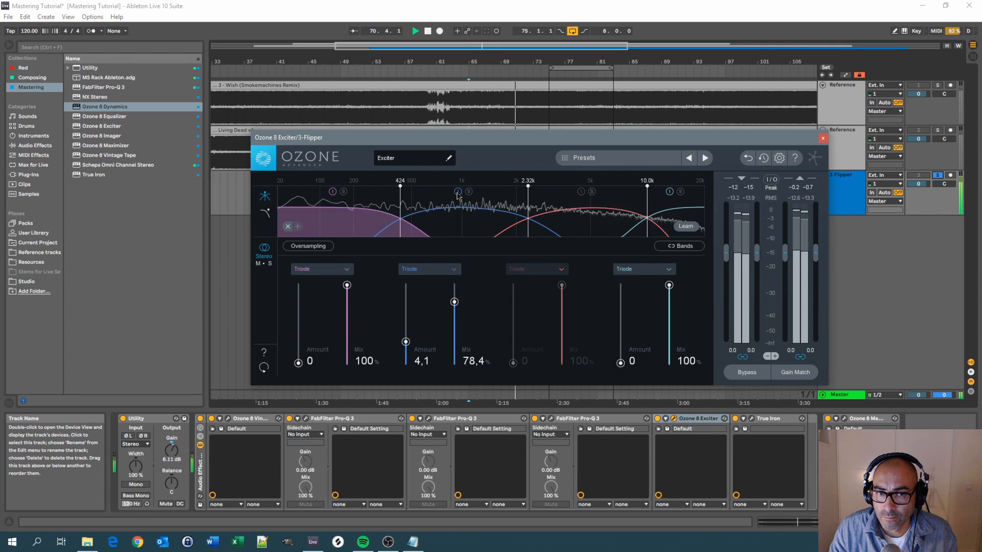
click(458, 195)
click(458, 193)
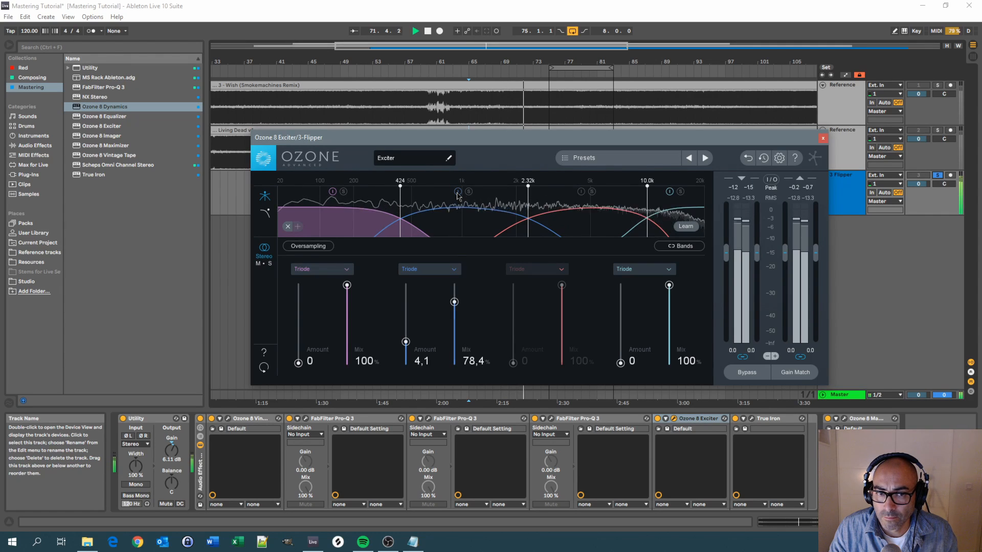
key(space)
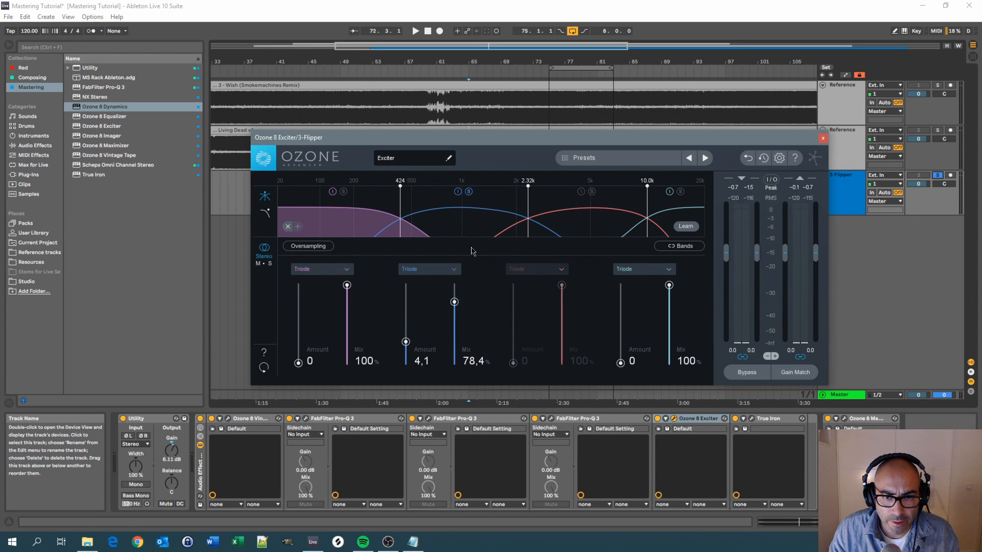
Lower the Exciter's second-band Amount to 2.2 and Mix to 51.6% with that band soloed, listening from bar 68 and checking against bypass.
drag(500, 137, 502, 169)
click(494, 156)
key(space)
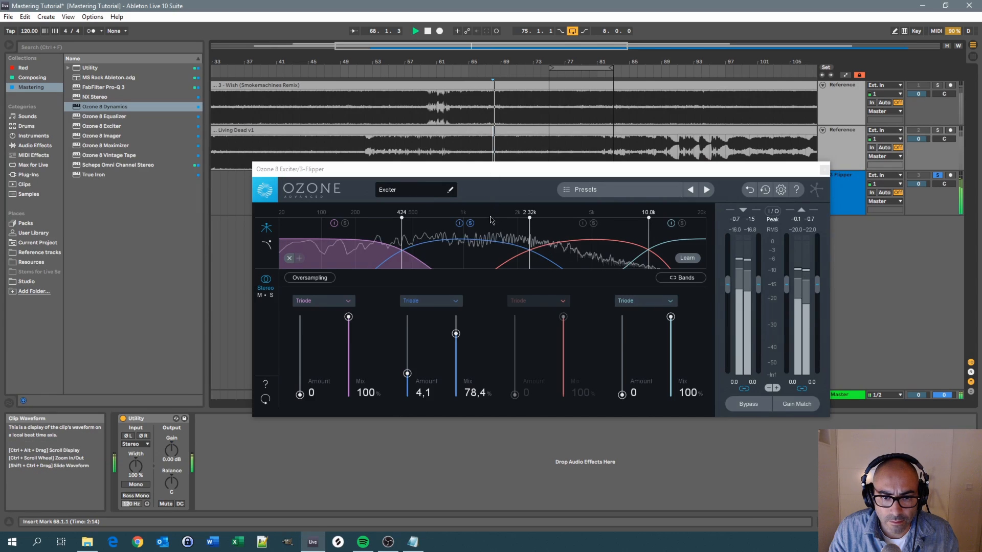
drag(408, 377, 411, 388)
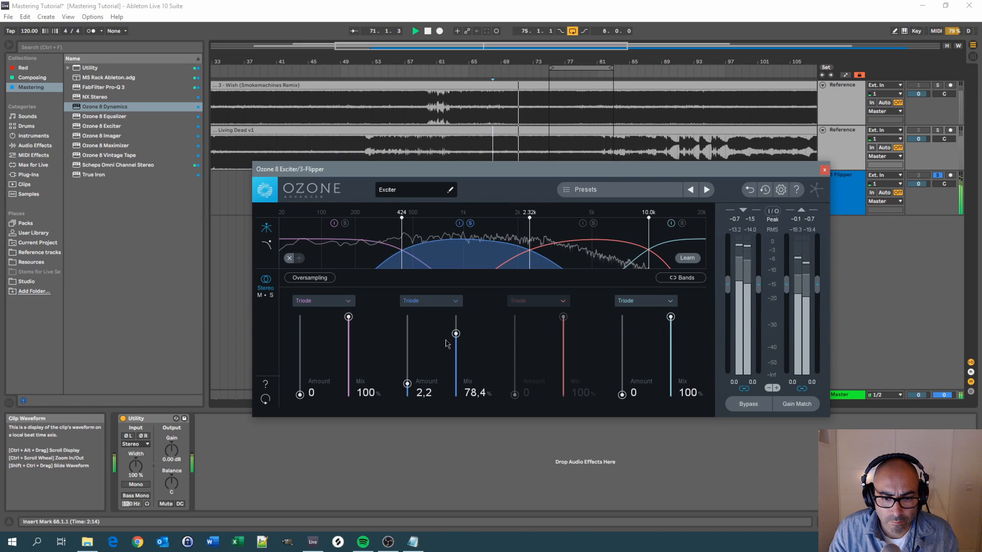
drag(455, 334, 458, 363)
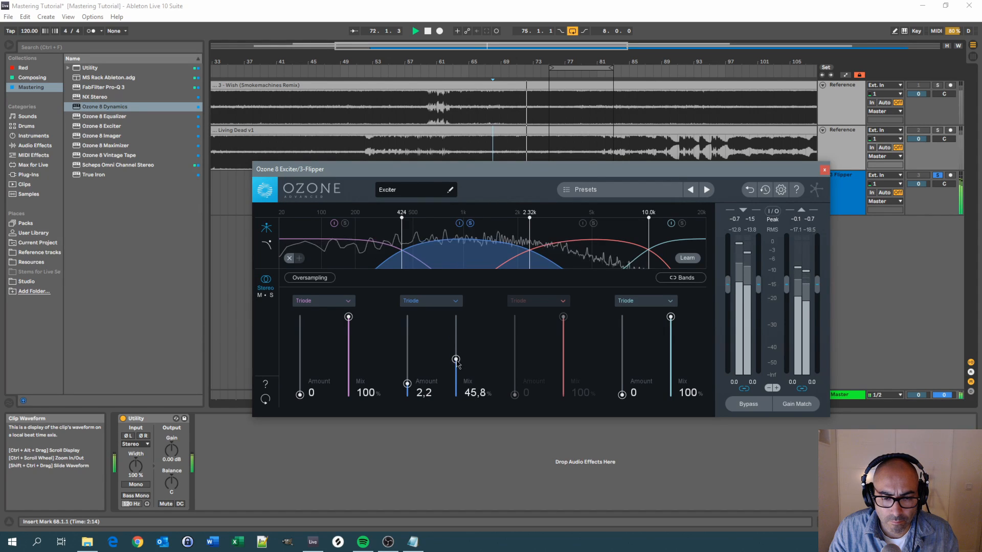
click(459, 224)
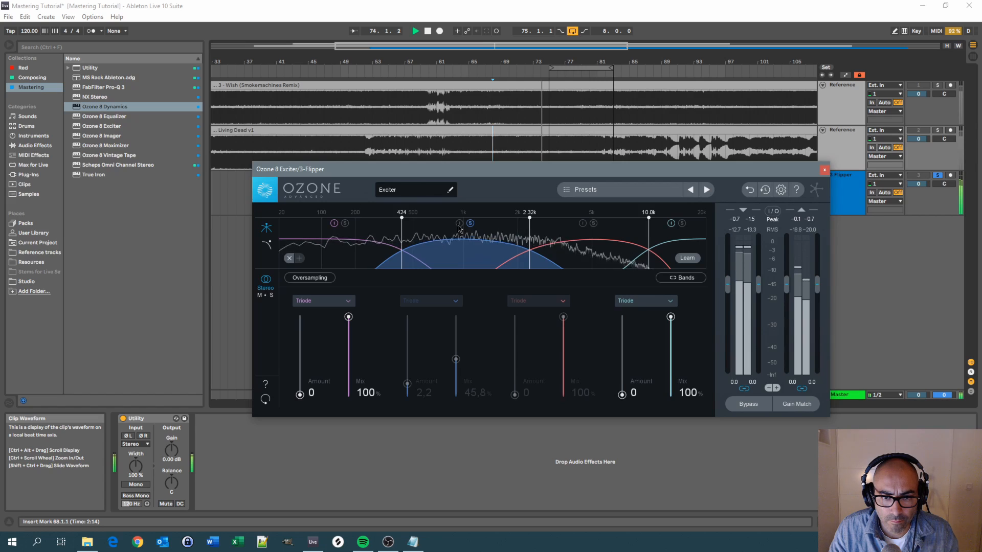
click(458, 224)
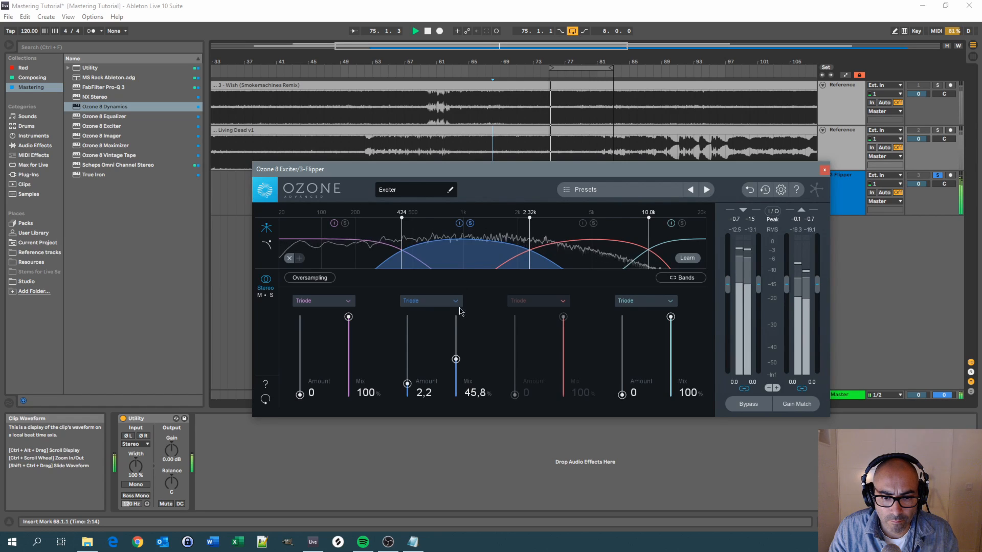
drag(456, 359, 456, 355)
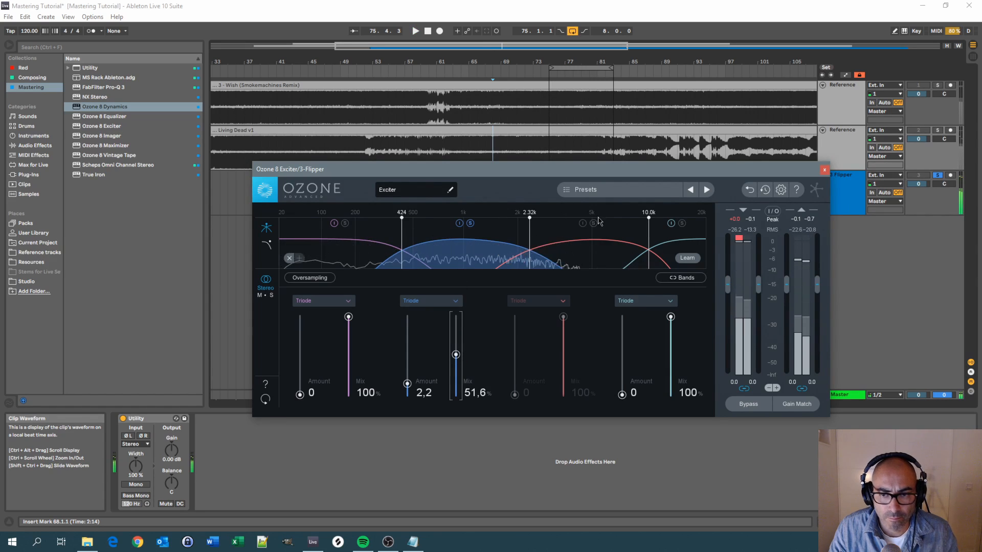
Unsolo the Exciter's second band, compare it with bypass from bar 68, and set its Amount to 2.7.
drag(505, 174, 501, 172)
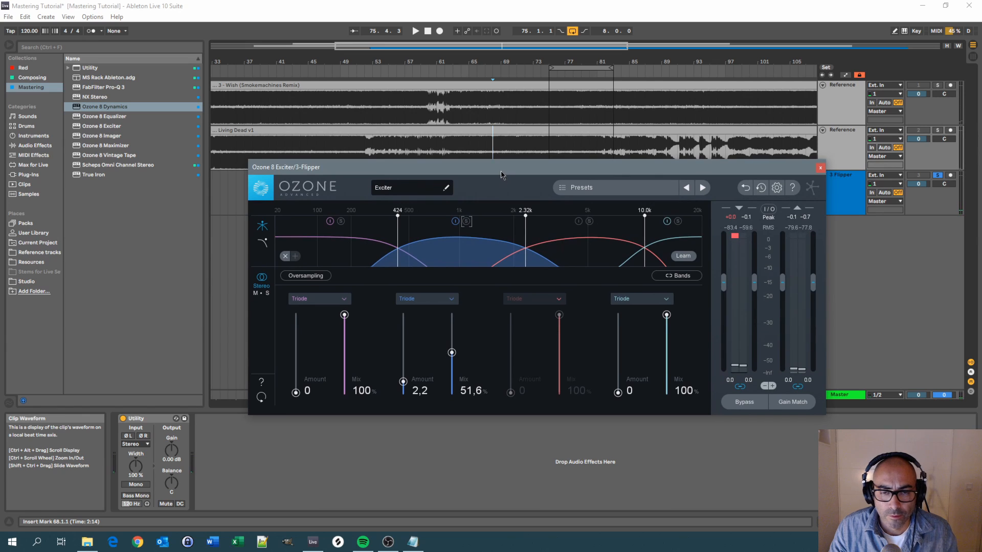
key(space)
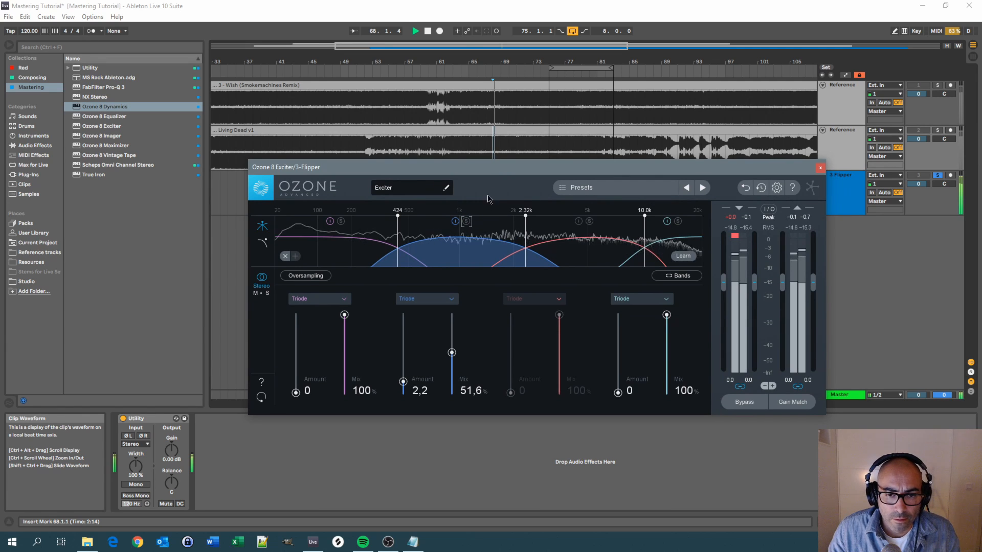
click(455, 222)
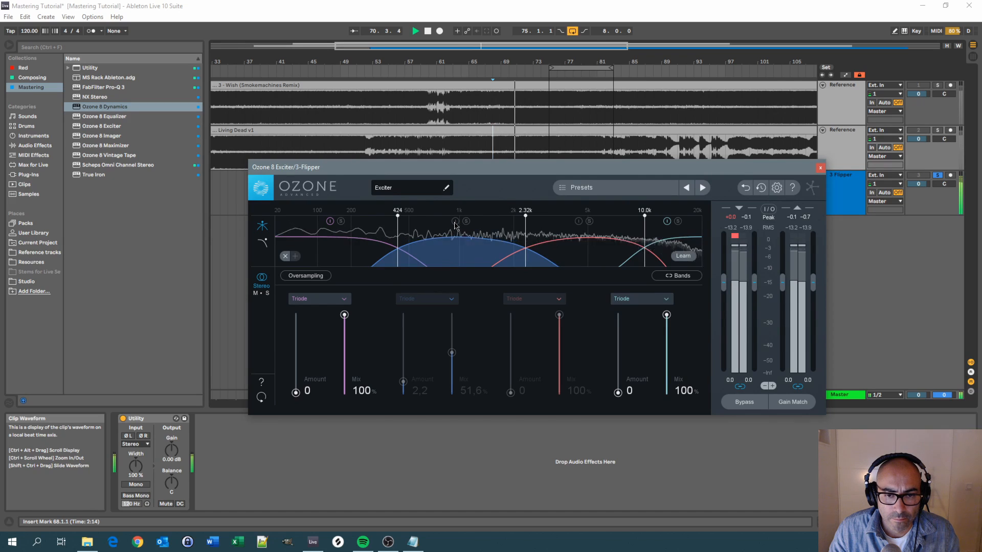
click(455, 223)
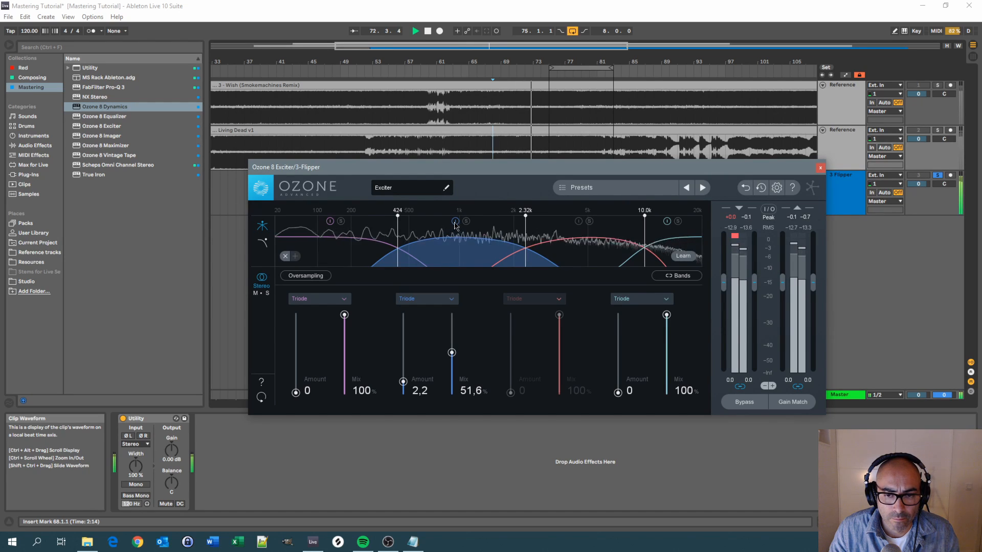
drag(406, 379, 406, 378)
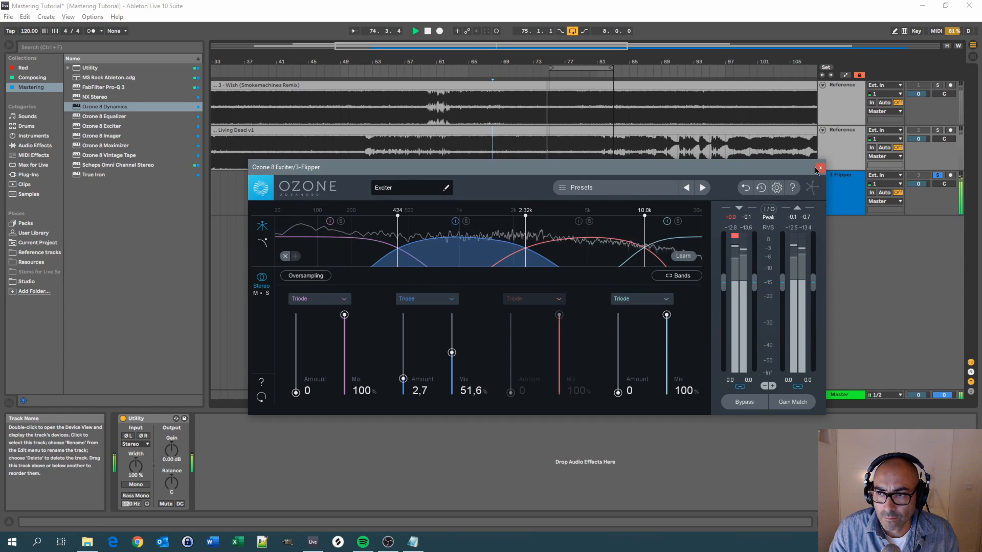
Compare Flipper with the Wish reference by alternating solo, finish with Flipper soloed, and close the Exciter.
click(938, 85)
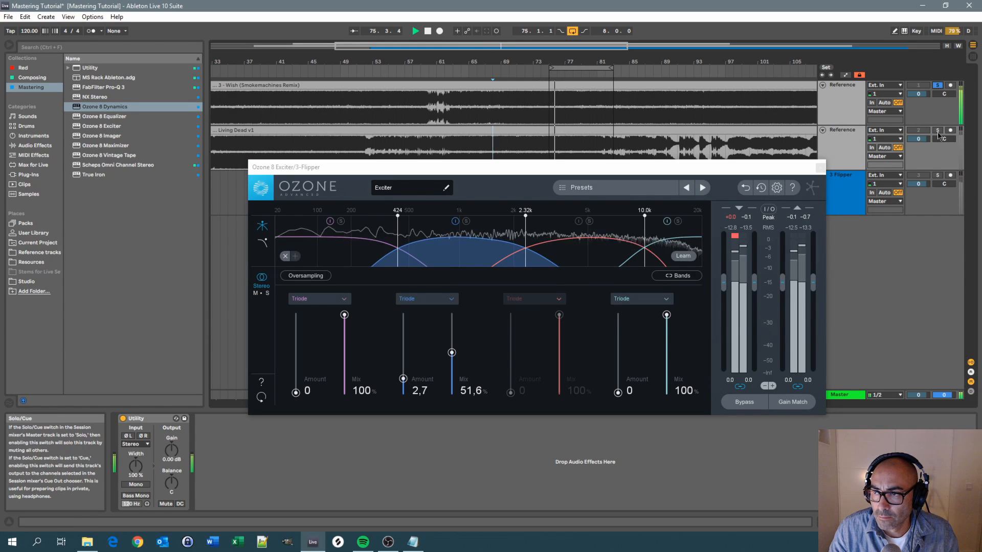
click(937, 176)
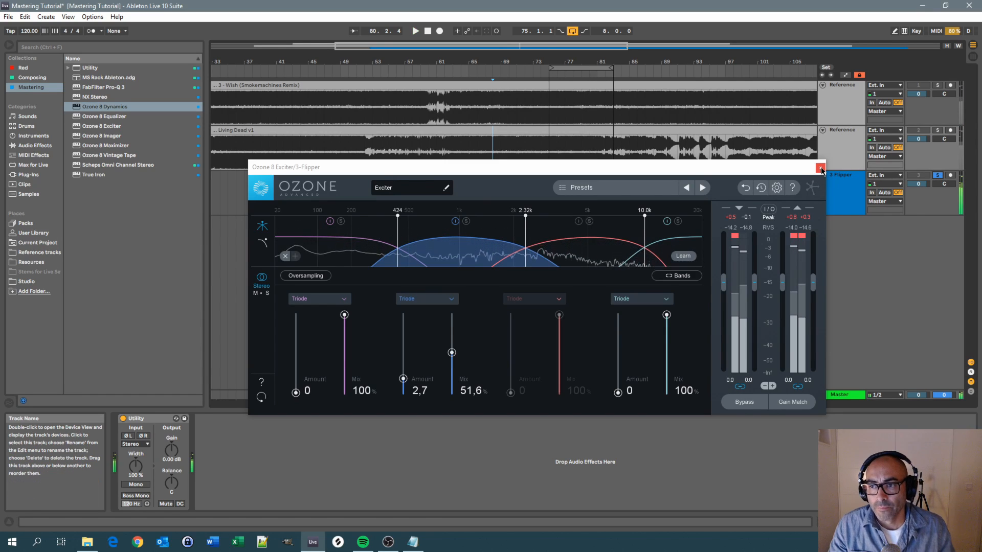
click(821, 168)
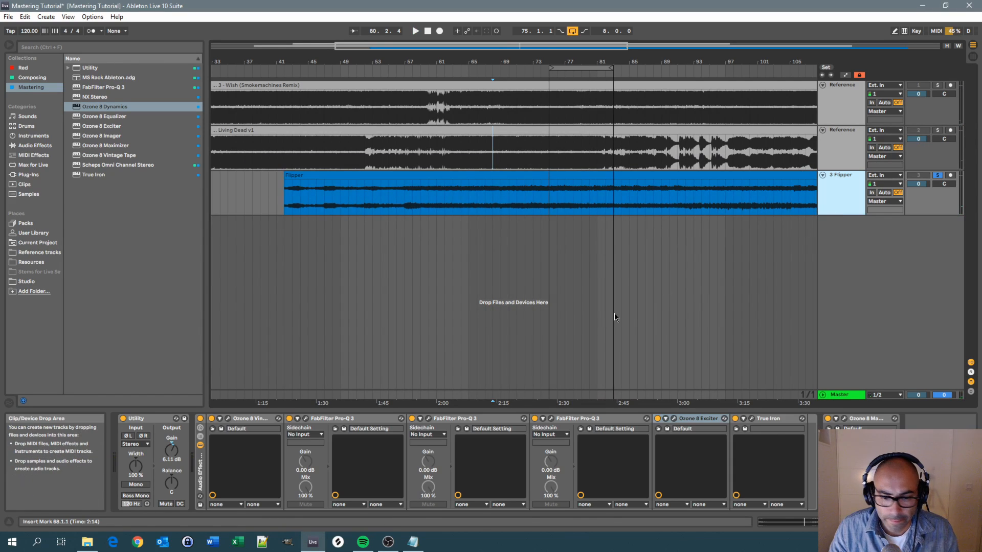
Open Flipper's third Pro-Q 3 and audition its 541 Hz band from bar 68, soloing the band and comparing it with bypass.
click(551, 419)
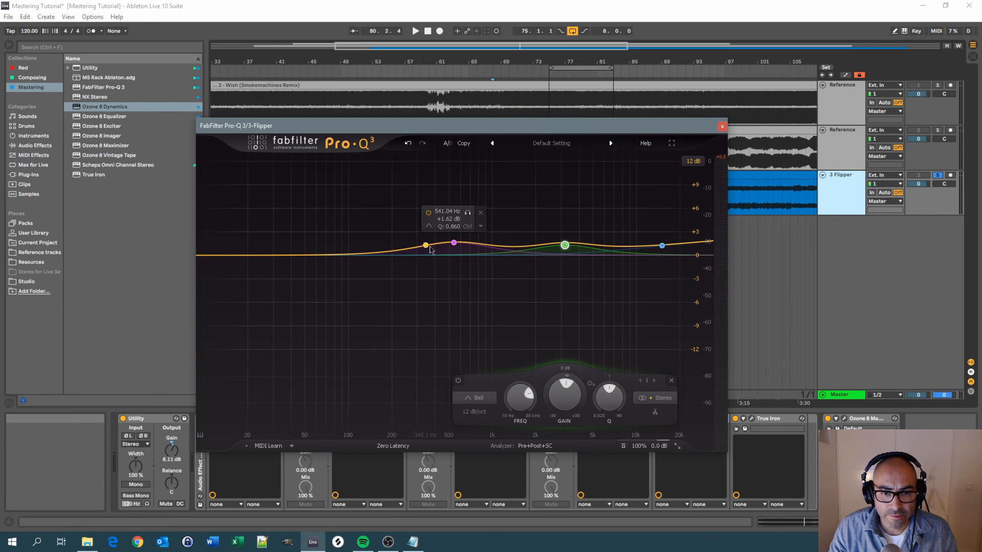
double_click(427, 246)
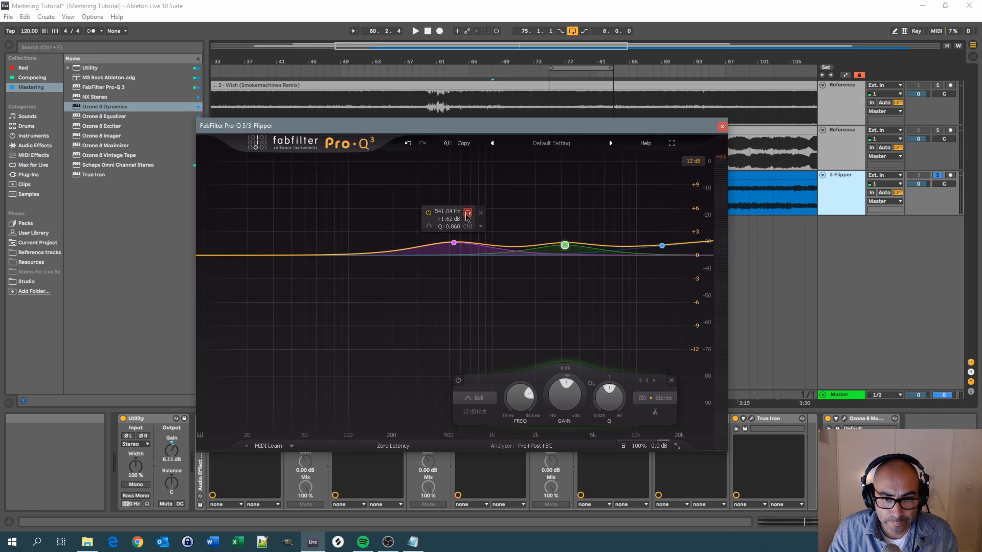
drag(491, 131, 516, 126)
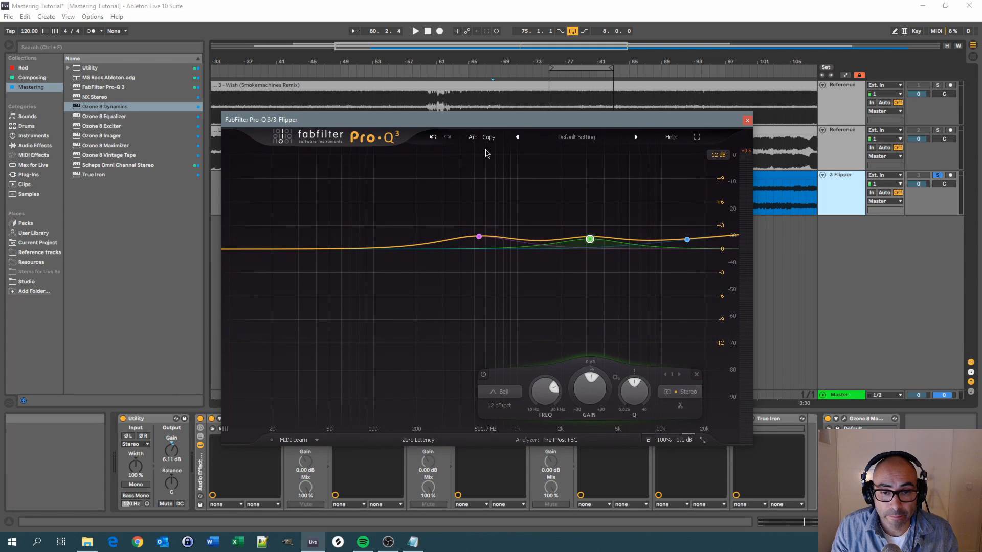
key(space)
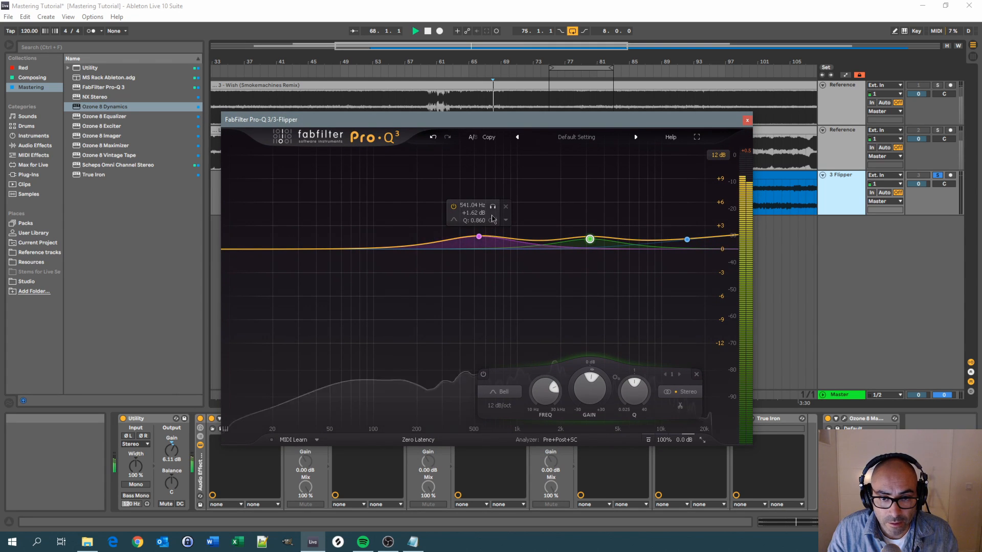
click(493, 207)
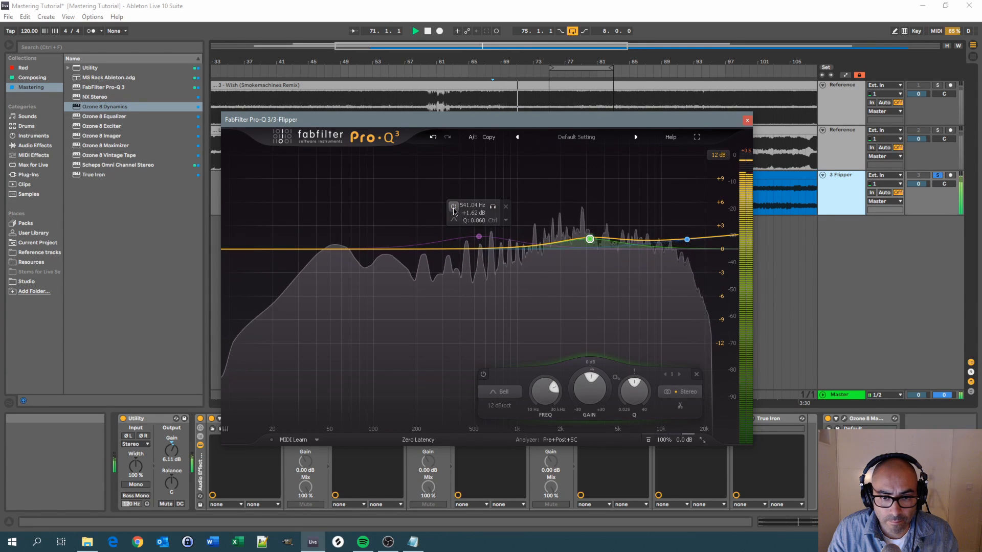
click(493, 207)
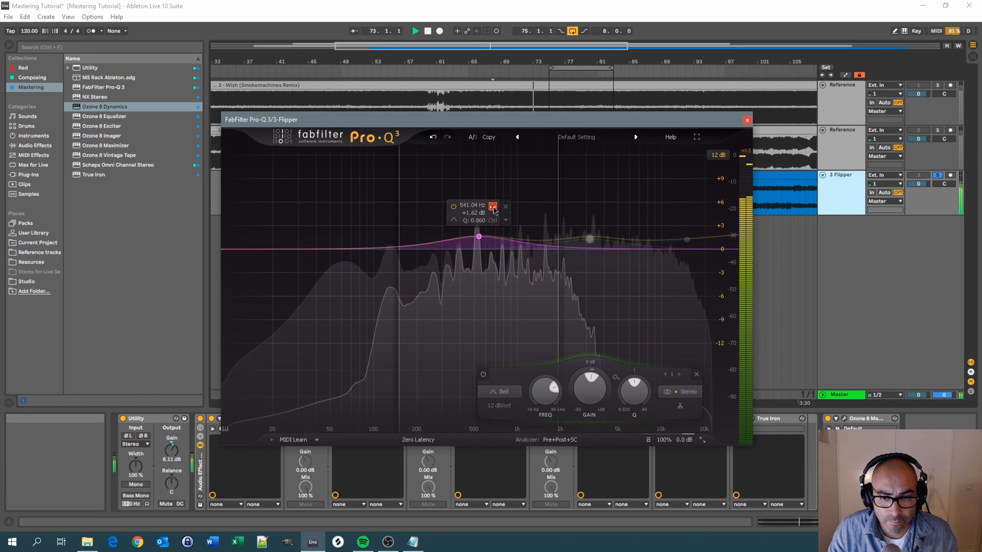
click(493, 207)
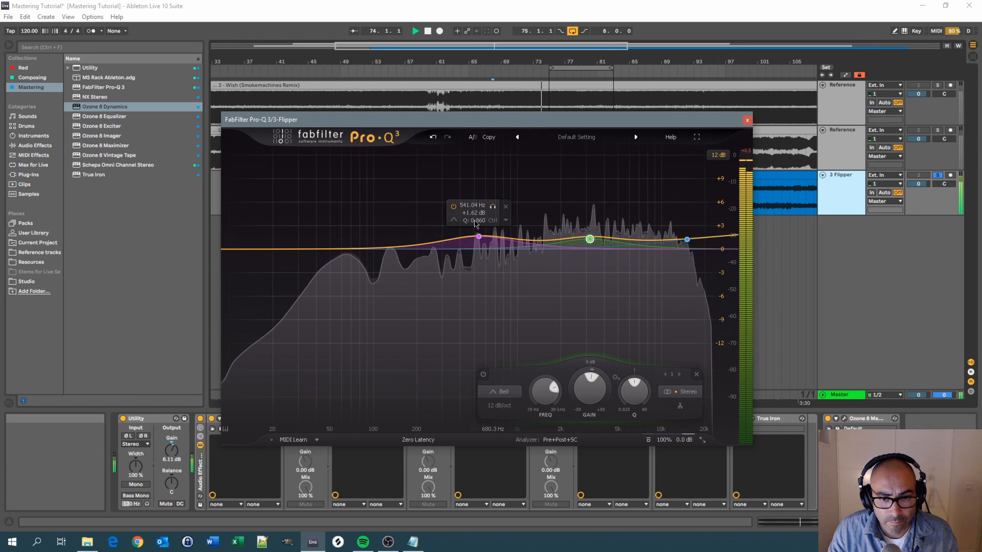
mouse_move(588, 397)
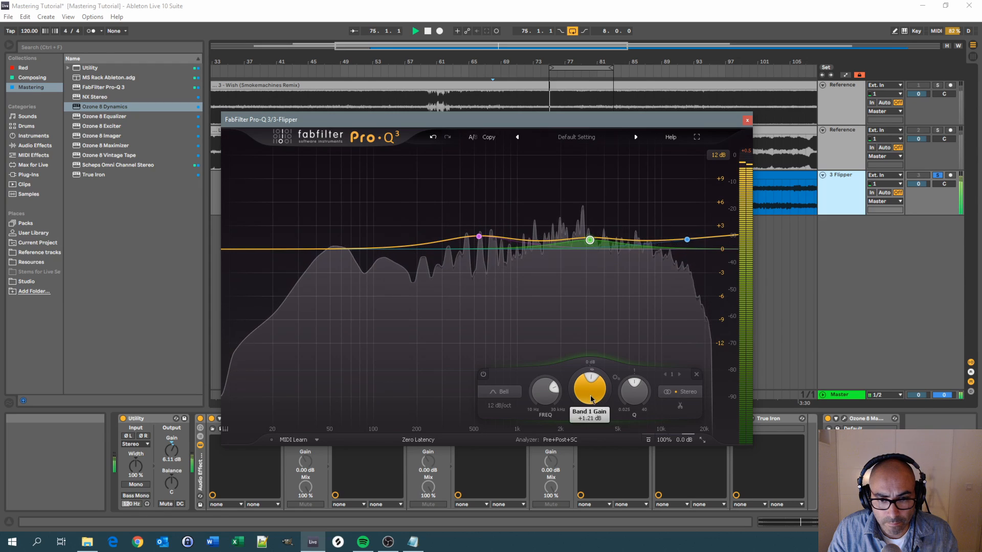
key(space)
Lower the 541 Hz band's gain to +1.26 dB during playback from bar 68, checking the band in solo before and after.
click(479, 237)
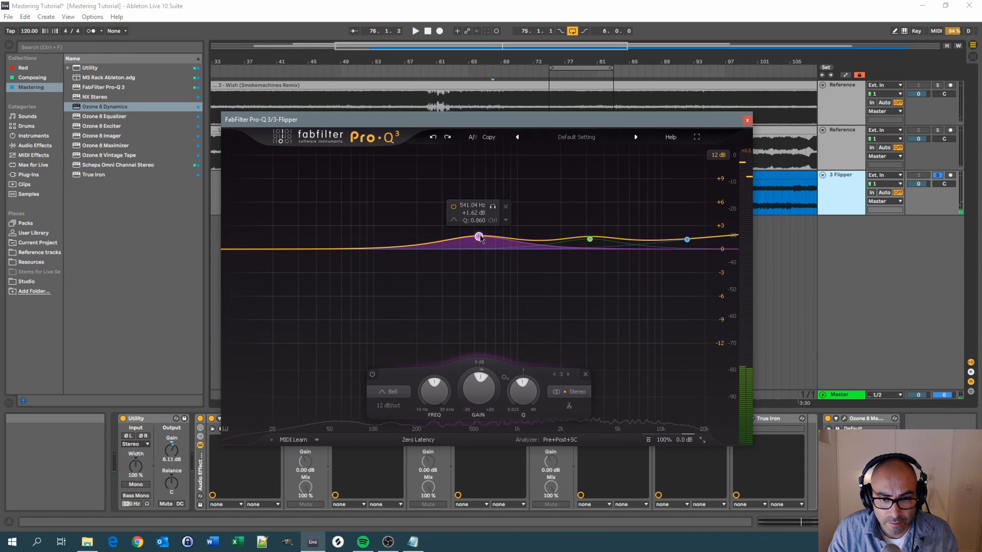
key(space)
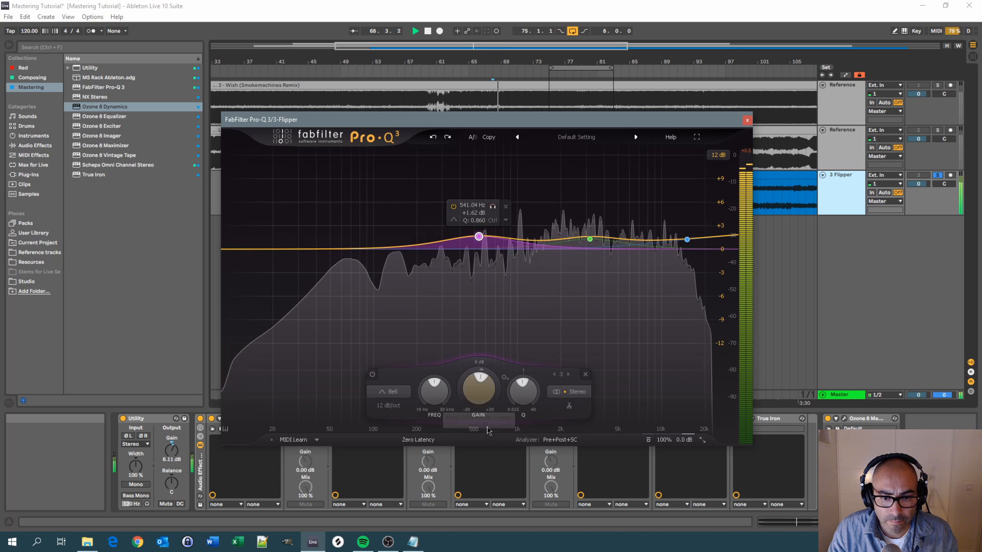
click(493, 207)
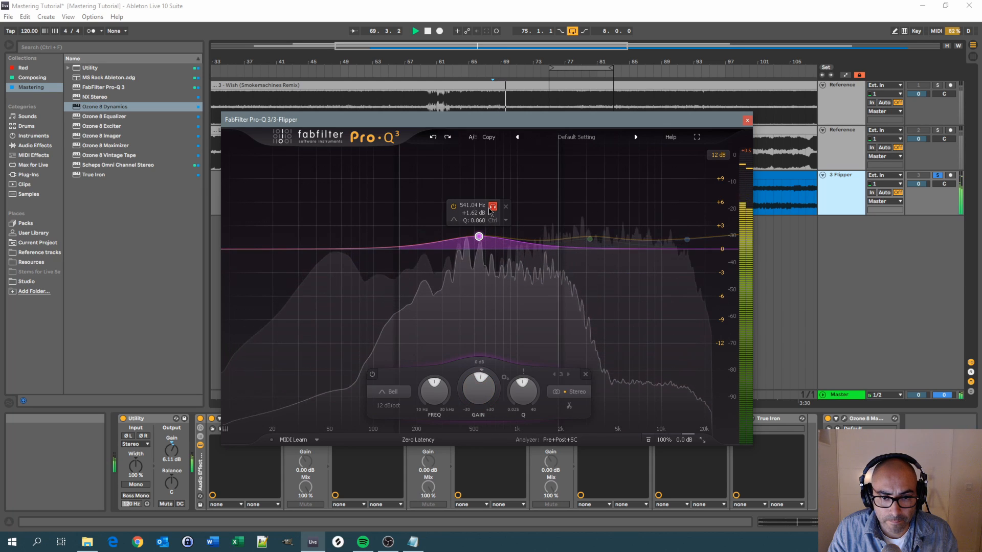
click(493, 207)
scroll(478, 398, down, 2)
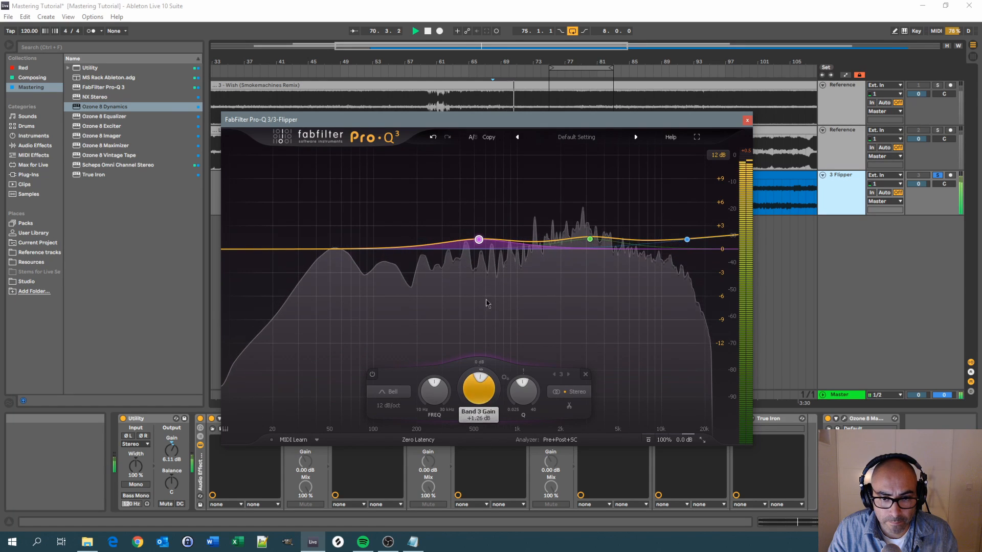
click(493, 210)
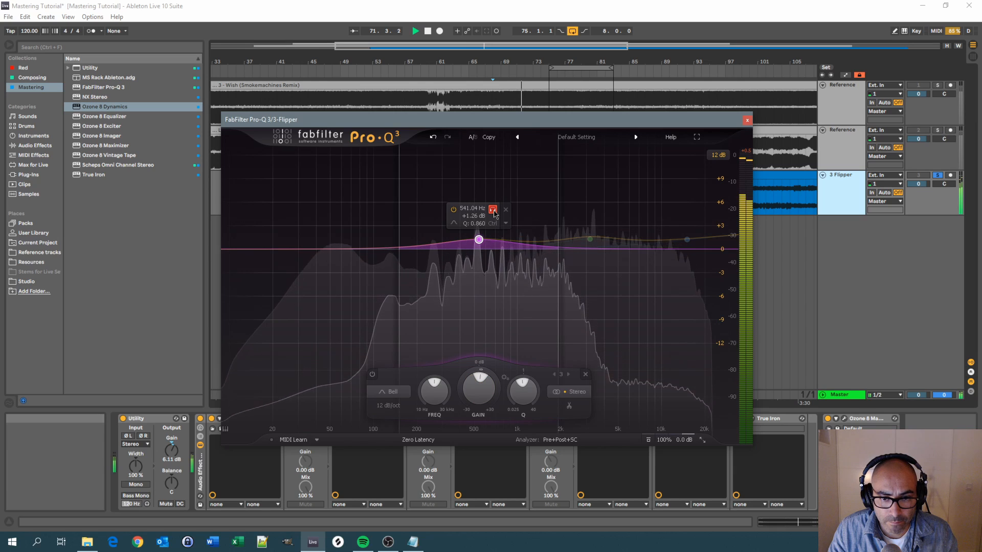
click(492, 210)
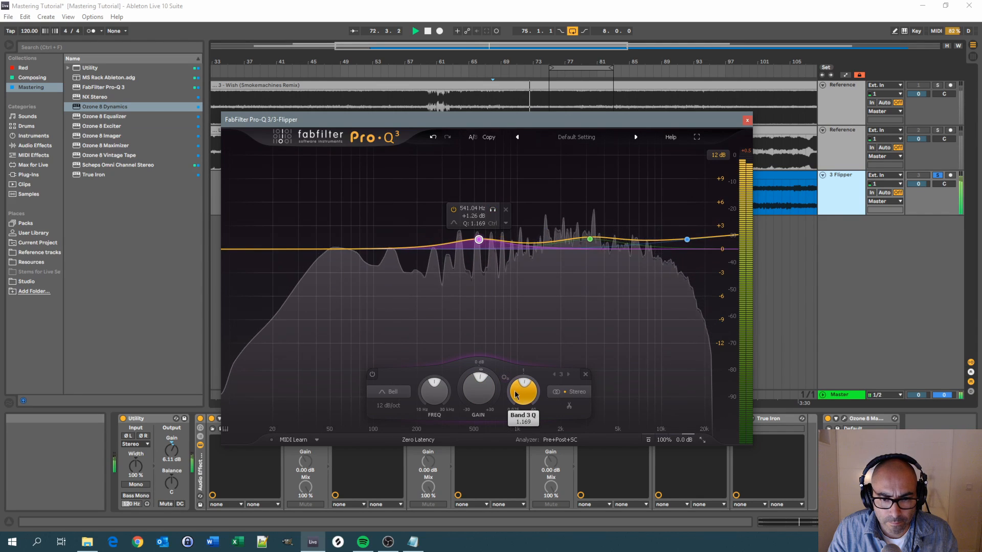
Try narrowing the 541 Hz band's Q to 1.849 while auditioning it in solo, and undo the Q change.
click(492, 210)
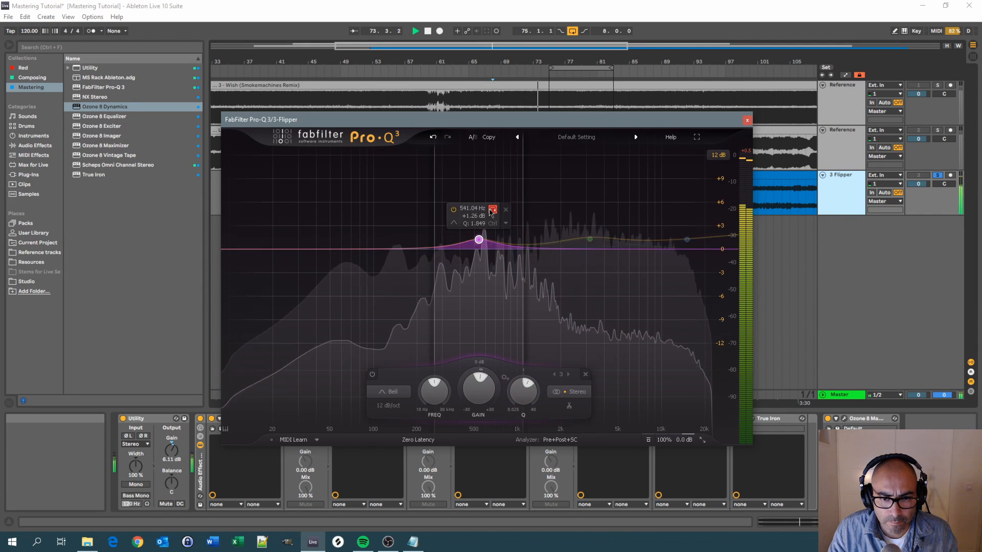
mouse_move(490, 212)
mouse_down()
mouse_move(474, 210)
mouse_move(516, 208)
mouse_move(483, 209)
mouse_up()
click(433, 137)
click(434, 138)
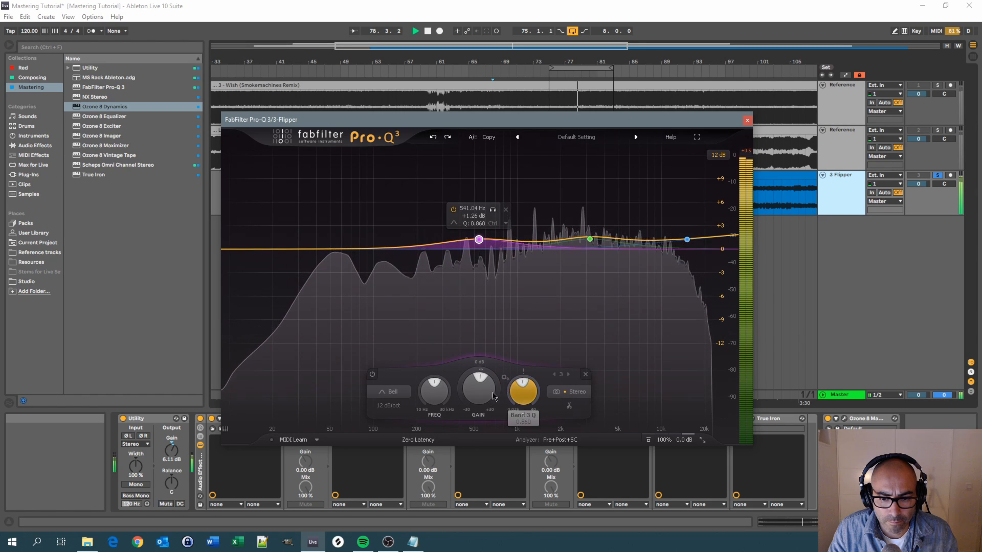
Reduce the 541 Hz band's gain to +1.16 dB and check it by soloing the band.
mouse_move(482, 399)
mouse_move(479, 240)
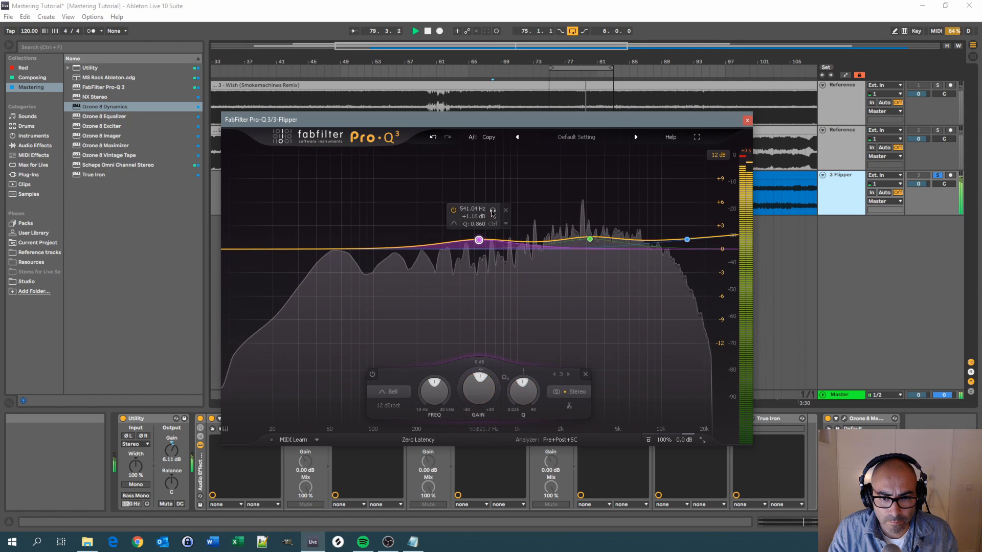
click(492, 210)
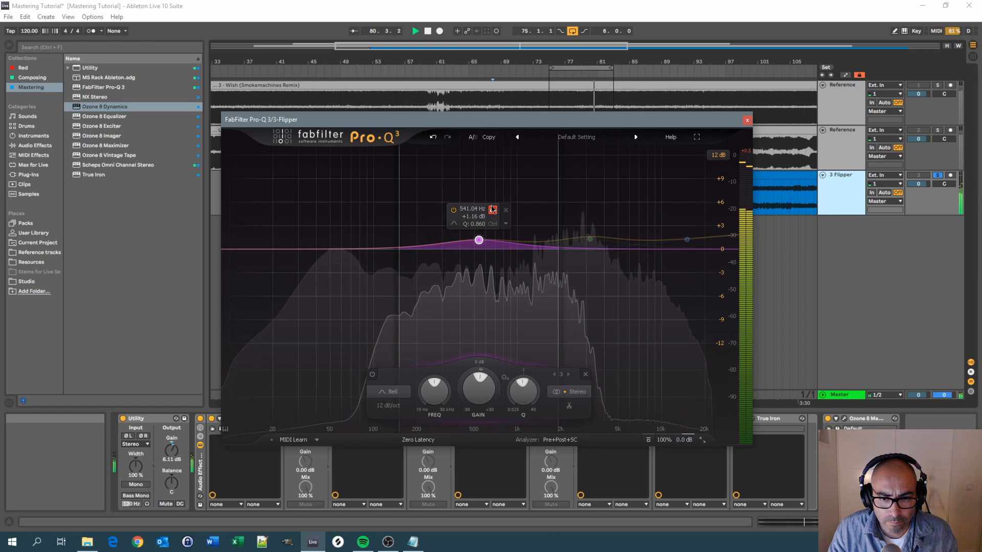
click(493, 209)
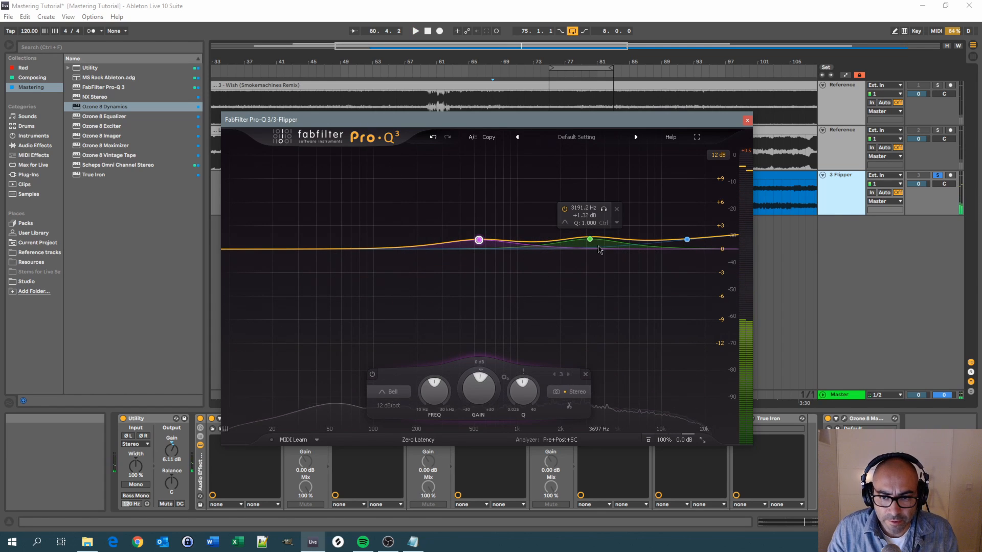
Audition the 3191 Hz bell band in solo from bar 68 and slightly lower its gain.
click(604, 209)
key(space)
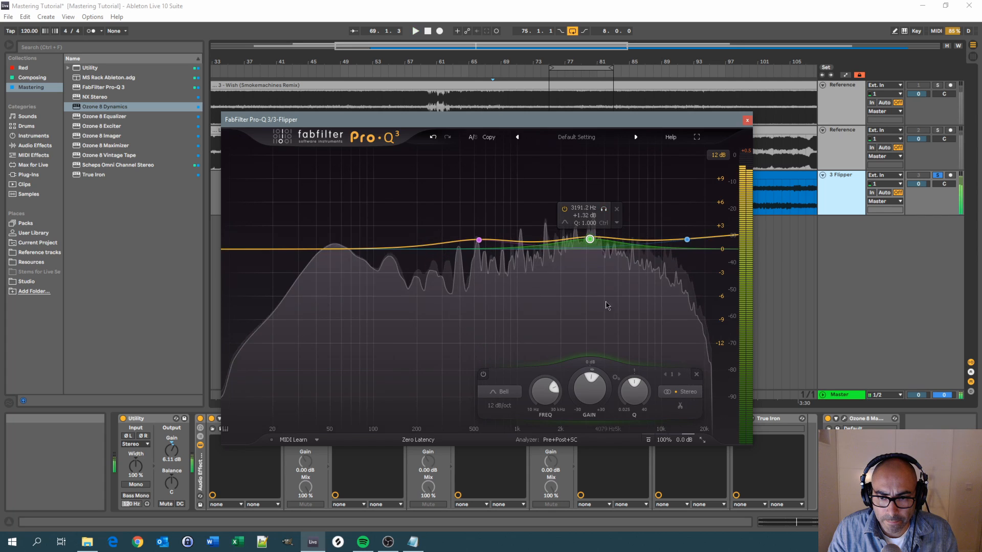
key(space)
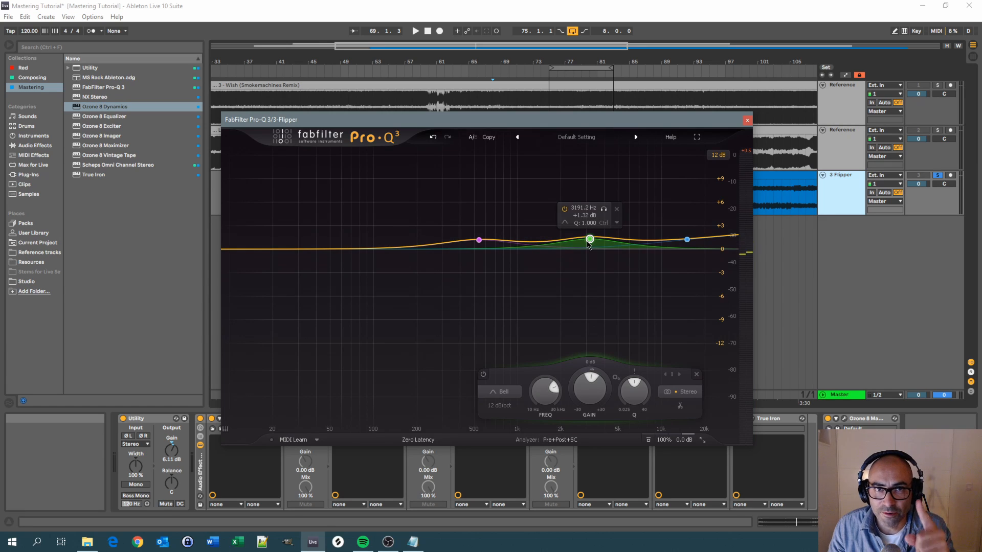
mouse_move(584, 392)
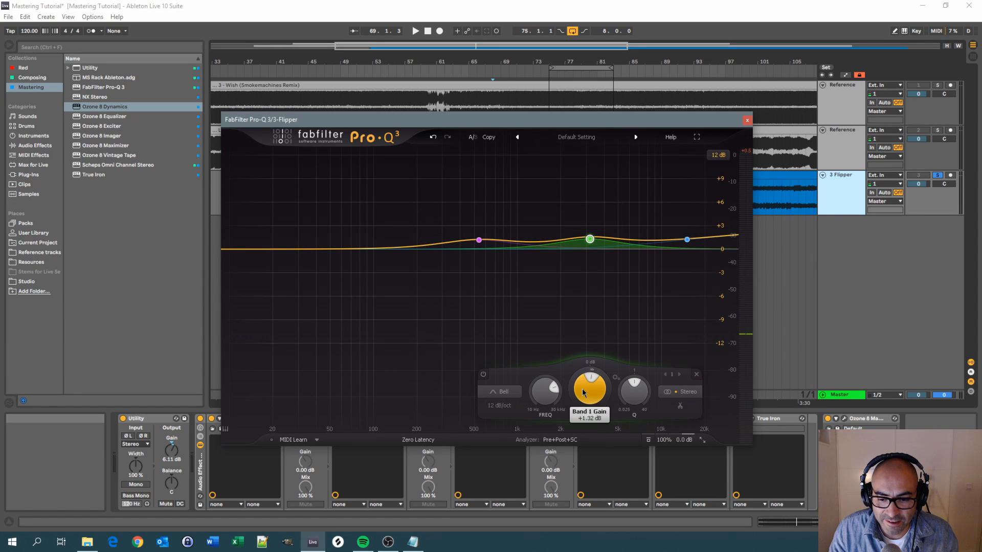
Audition the 15093 Hz high-shelf band from bar 68, first in solo, and replay the section with the band bypassed.
key(space)
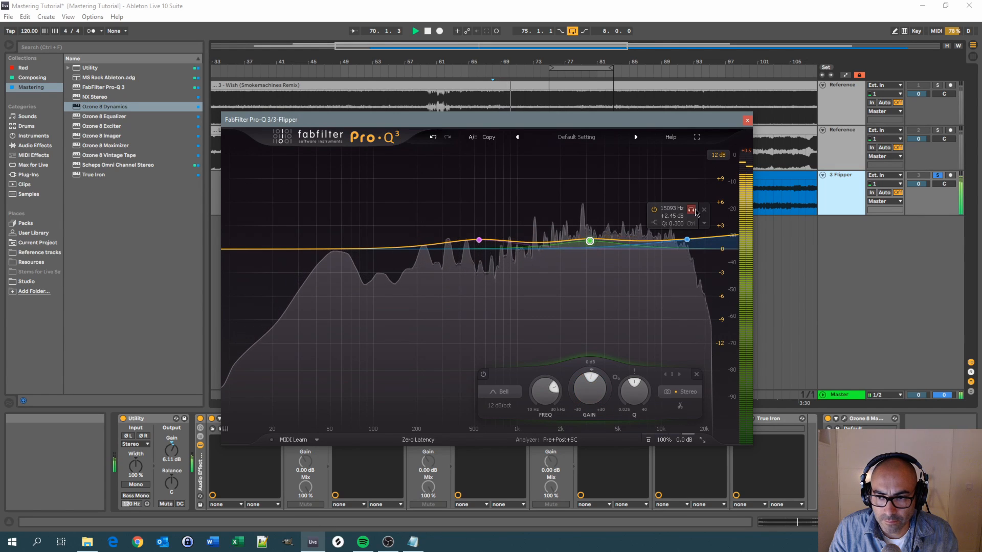
click(692, 210)
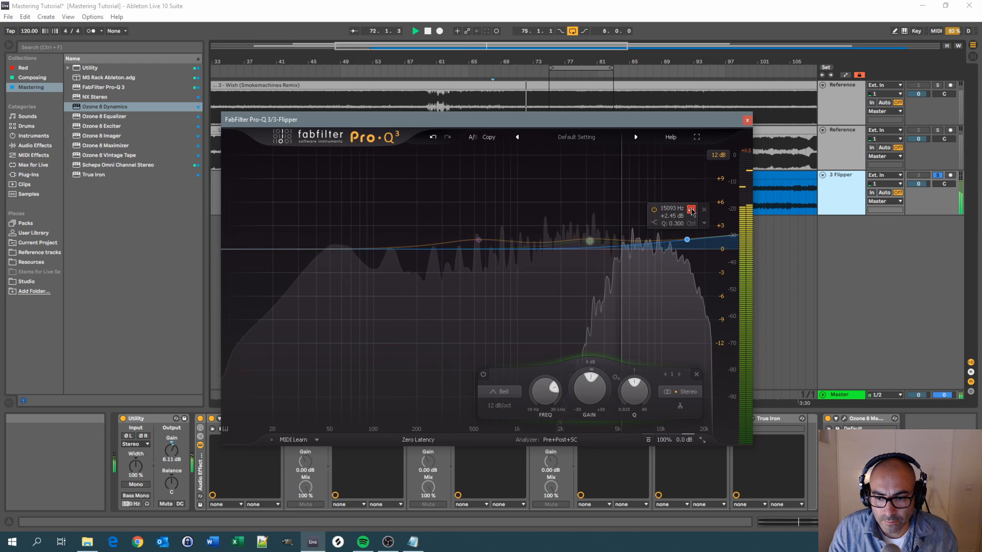
click(692, 211)
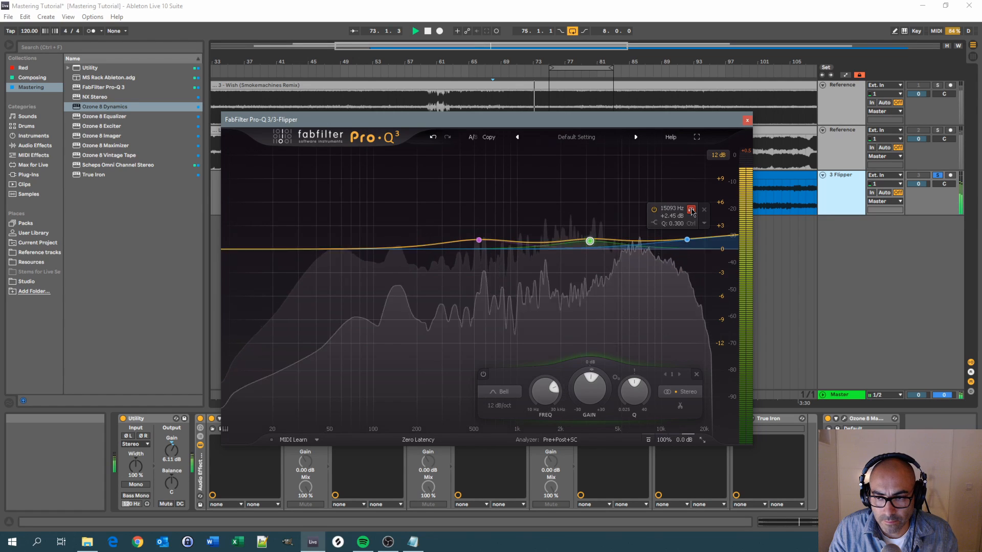
key(space)
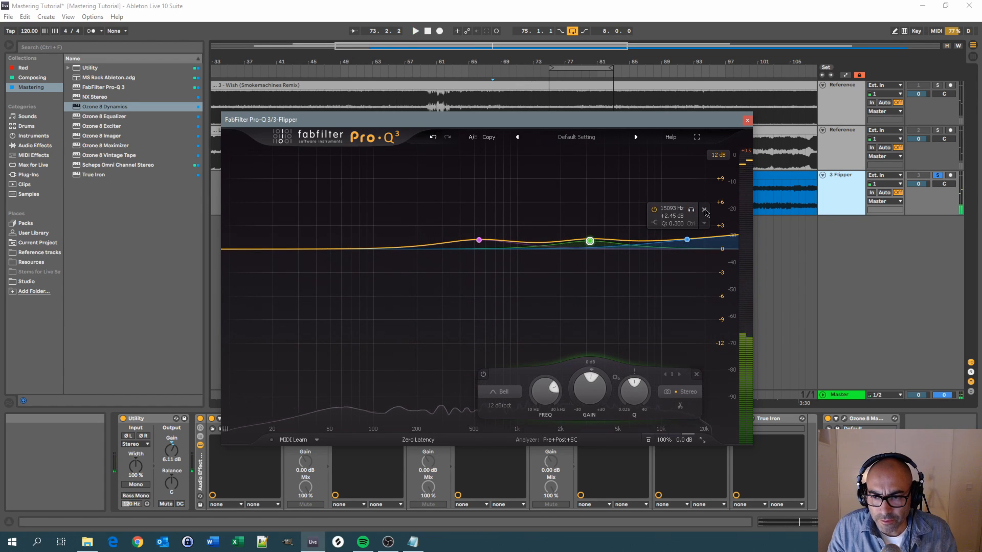
key(space)
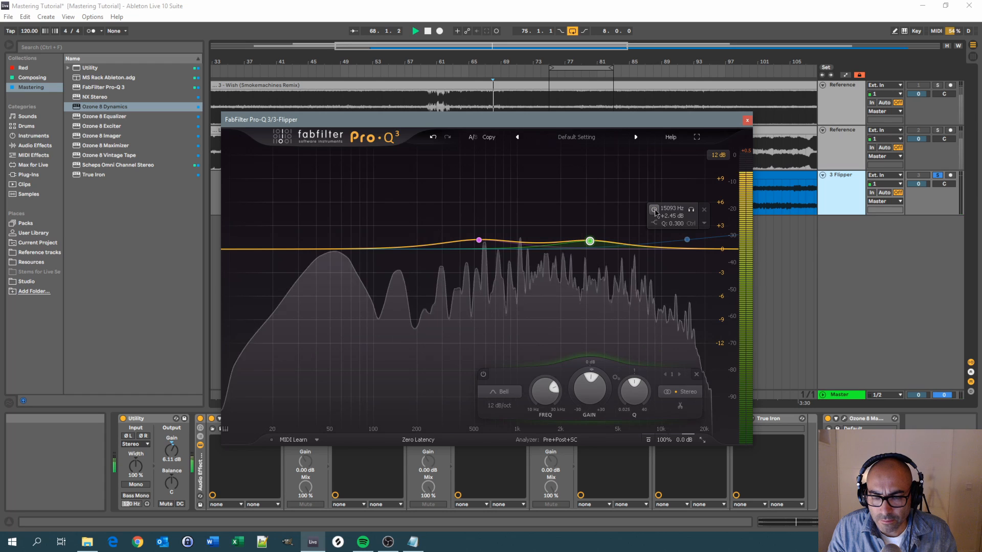
Compare the Wish reference with Flipper by alternating solo while the high shelf is bypassed, finishing with Flipper soloed and playback stopped.
click(939, 86)
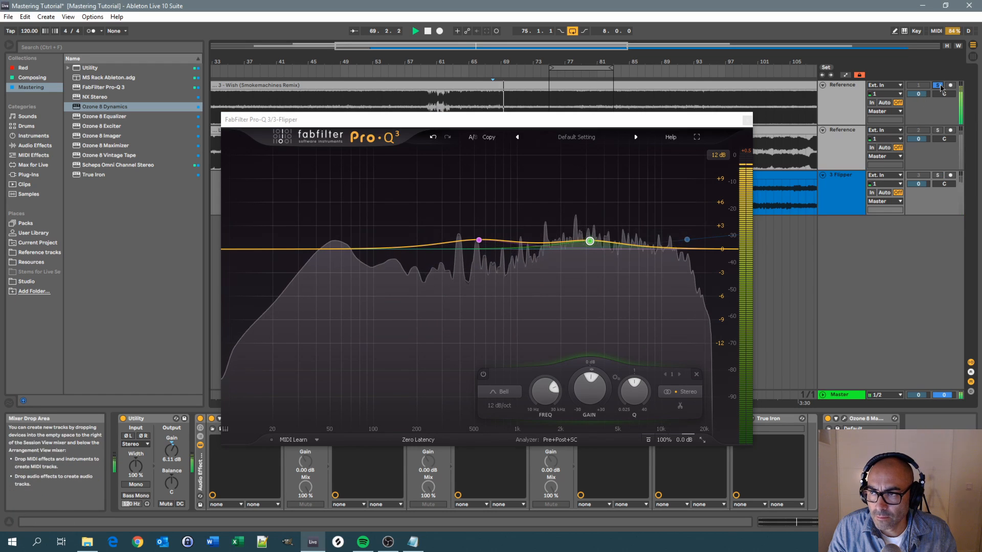
click(938, 175)
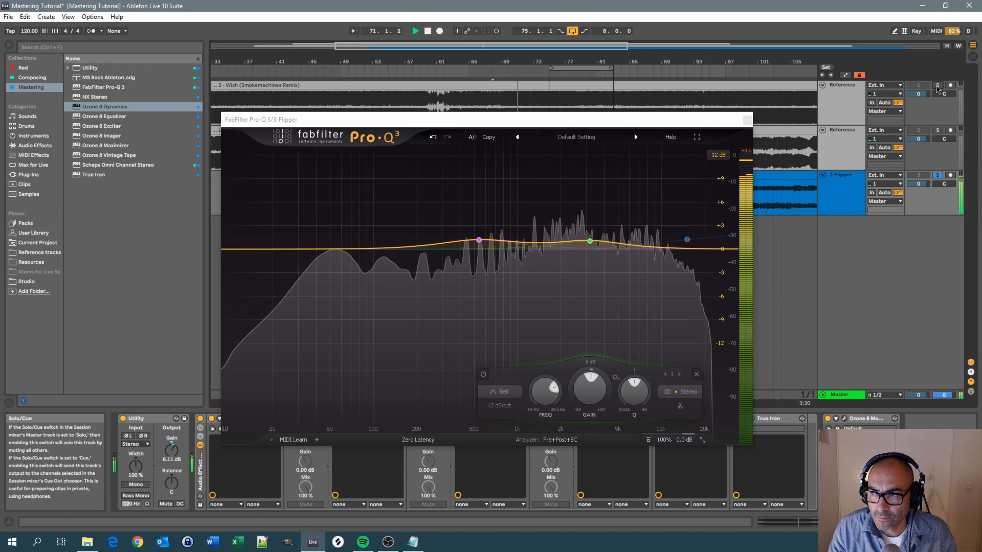
click(938, 87)
click(939, 176)
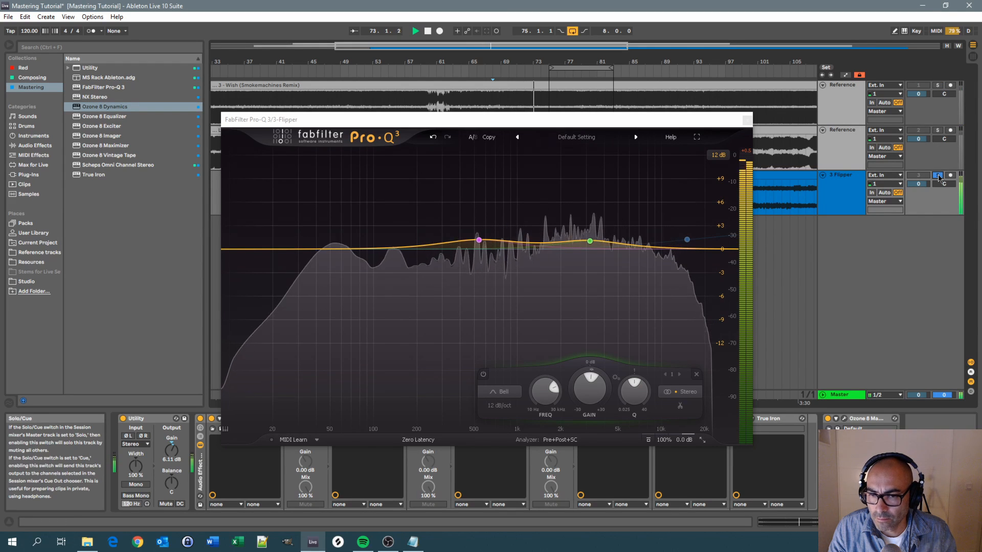
key(space)
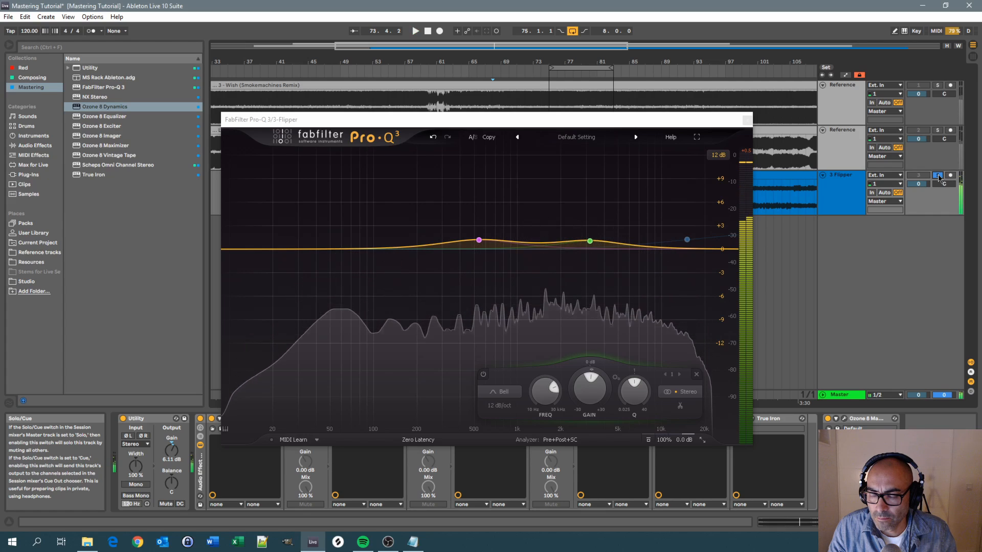
Replay Flipper from bar 68 with the 15093 Hz high shelf enabled and soloed, bypass the band again, and close the EQ.
mouse_move(687, 240)
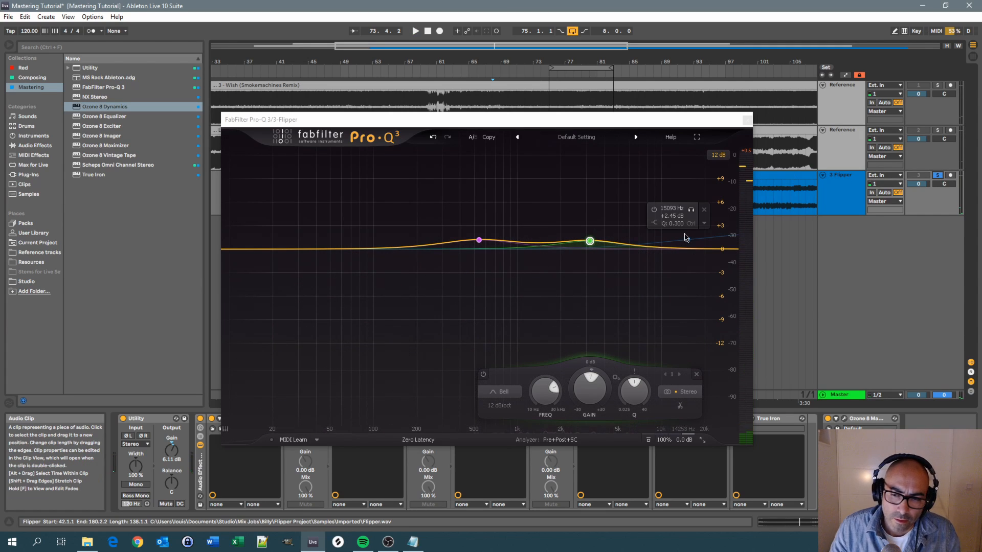
click(687, 240)
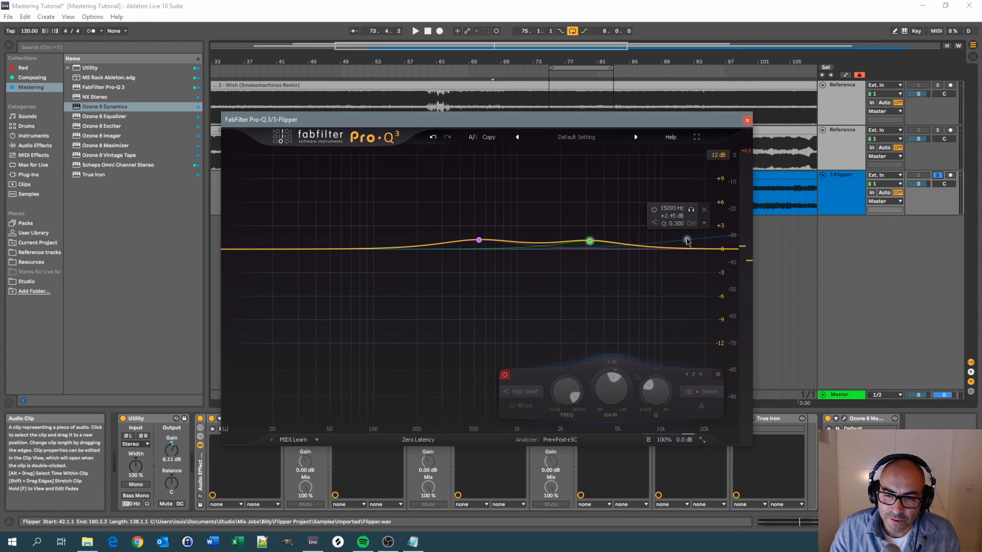
key(space)
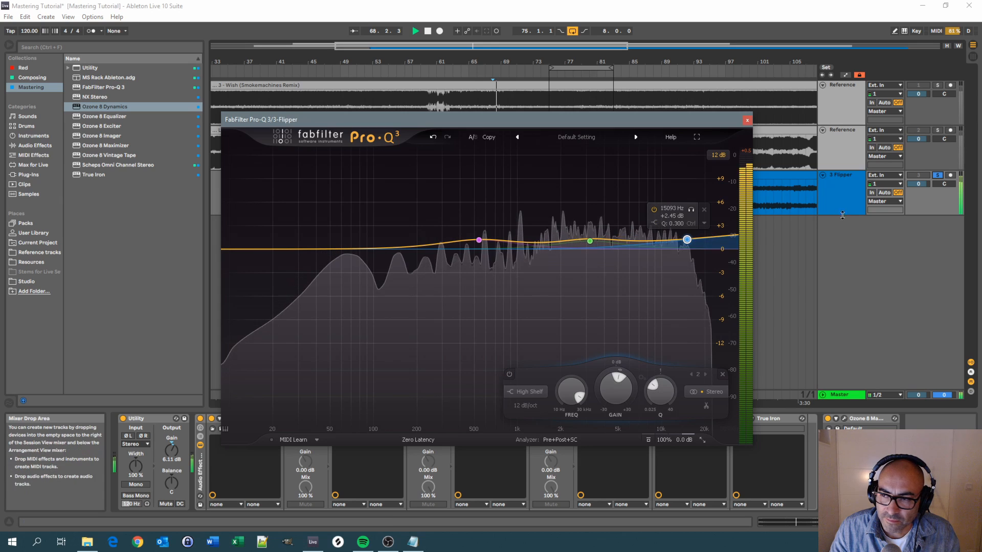
click(691, 209)
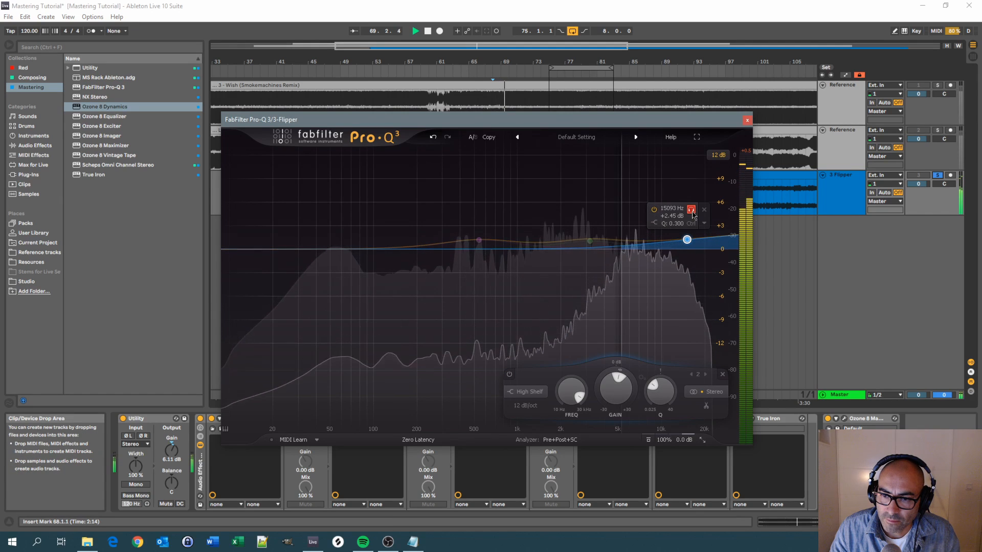
click(691, 210)
click(654, 210)
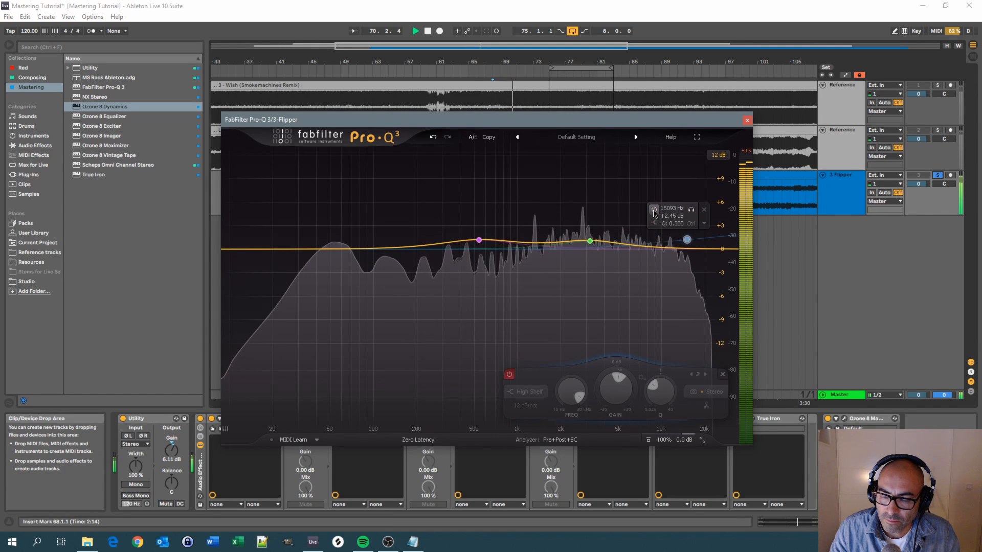
key(space)
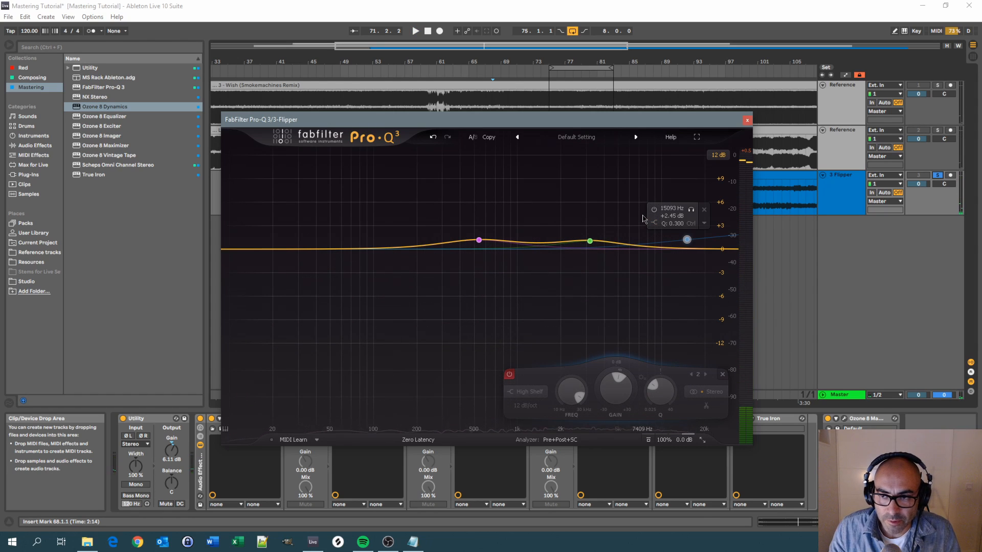
click(747, 122)
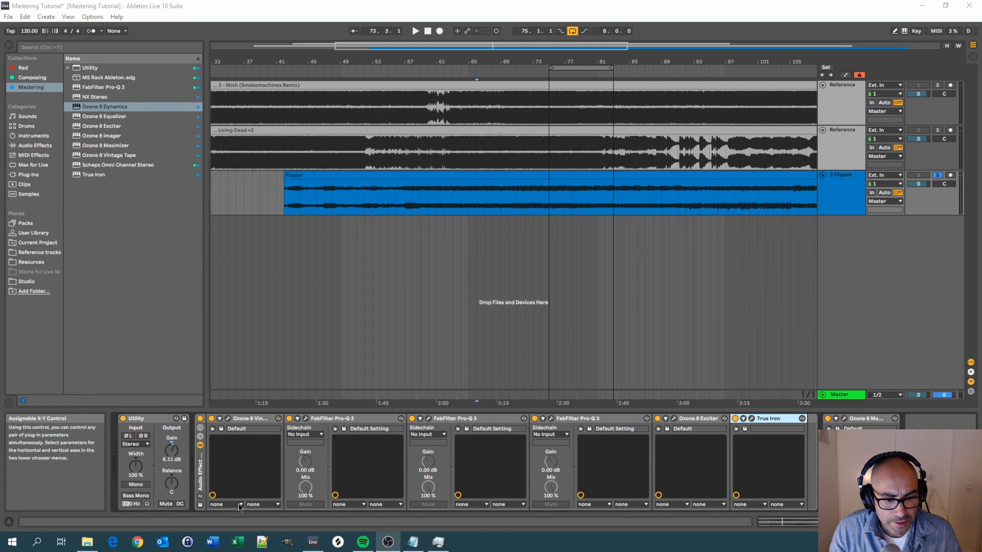
Review the speed, drive, bias and emphasis settings of Ozone 8 Vintage Tape, the first processor in the rack, and close it.
click(244, 419)
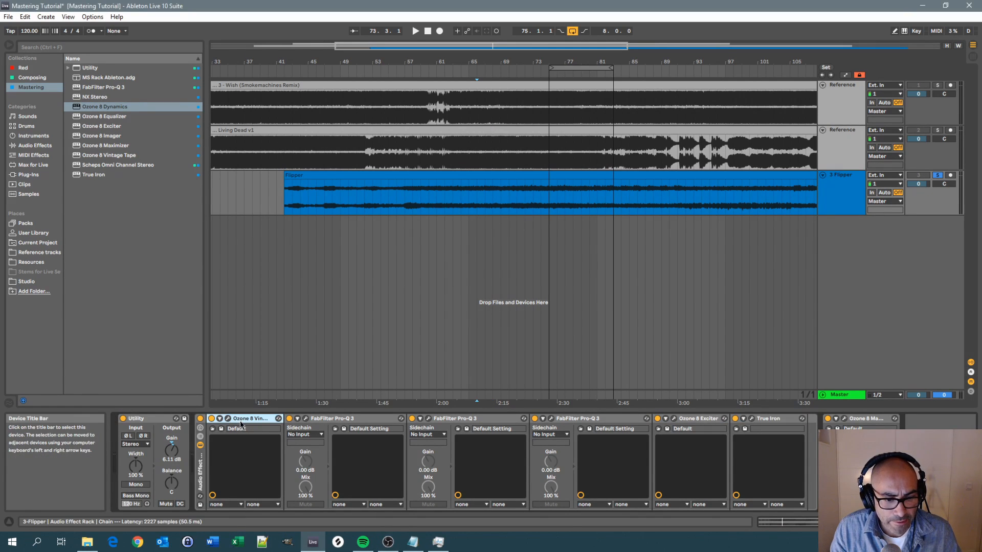
click(279, 419)
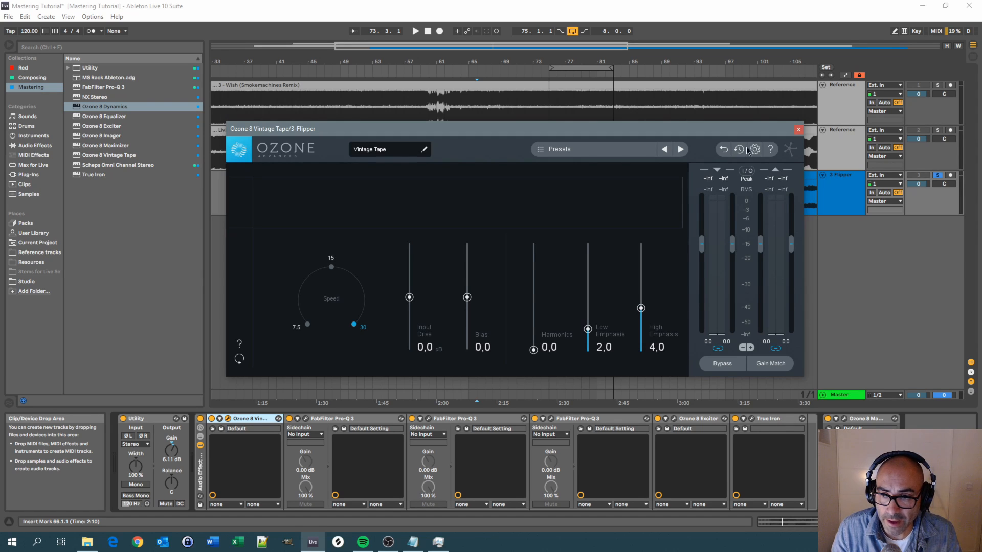
drag(749, 132, 736, 121)
click(787, 118)
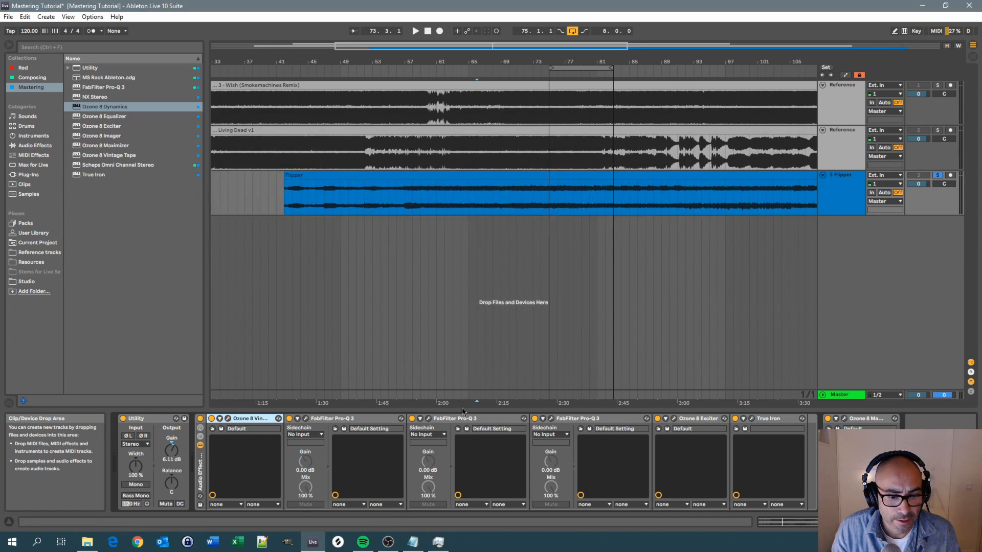
Inspect the first Pro-Q 3's low-end boost and midrange cuts, including the 1374.4 Hz band, and close it.
click(306, 418)
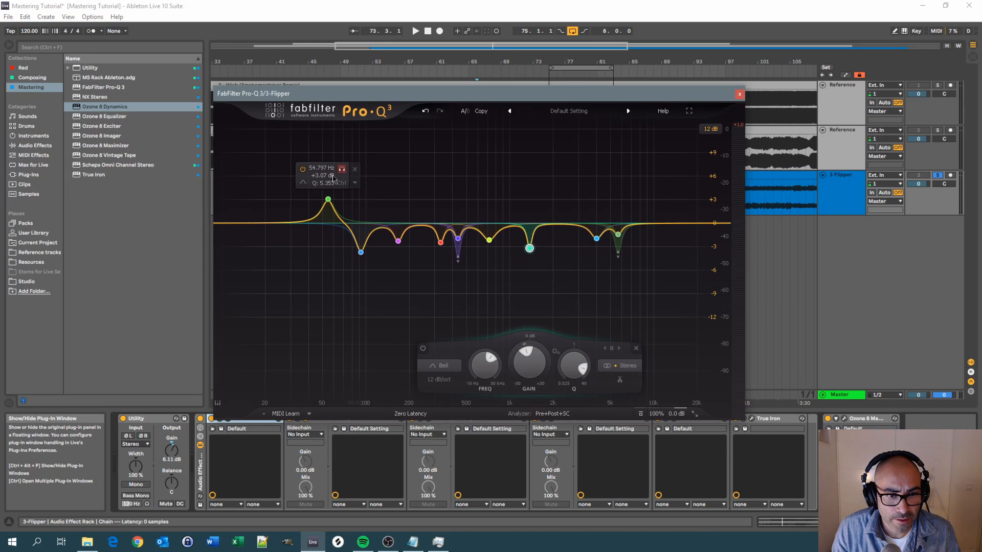
click(328, 200)
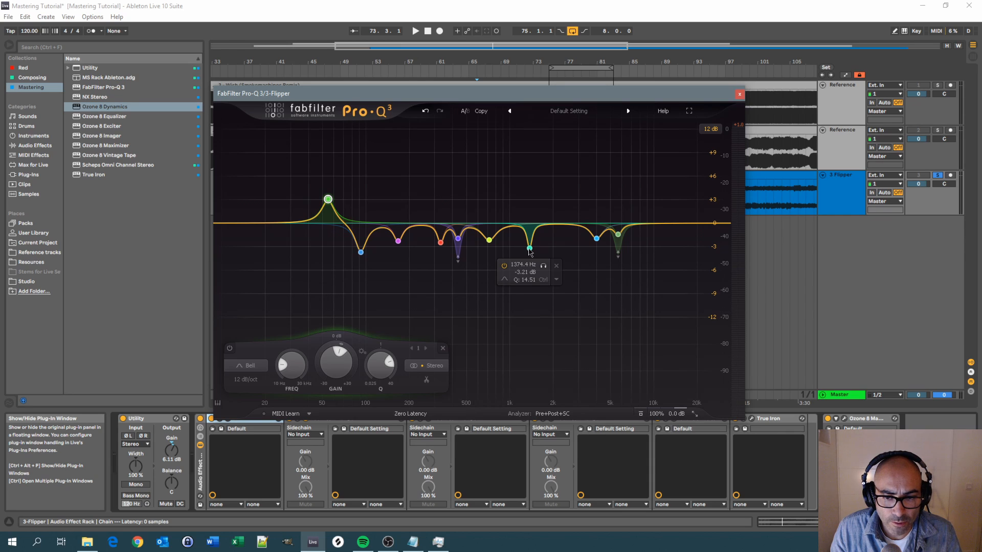
click(530, 249)
click(490, 240)
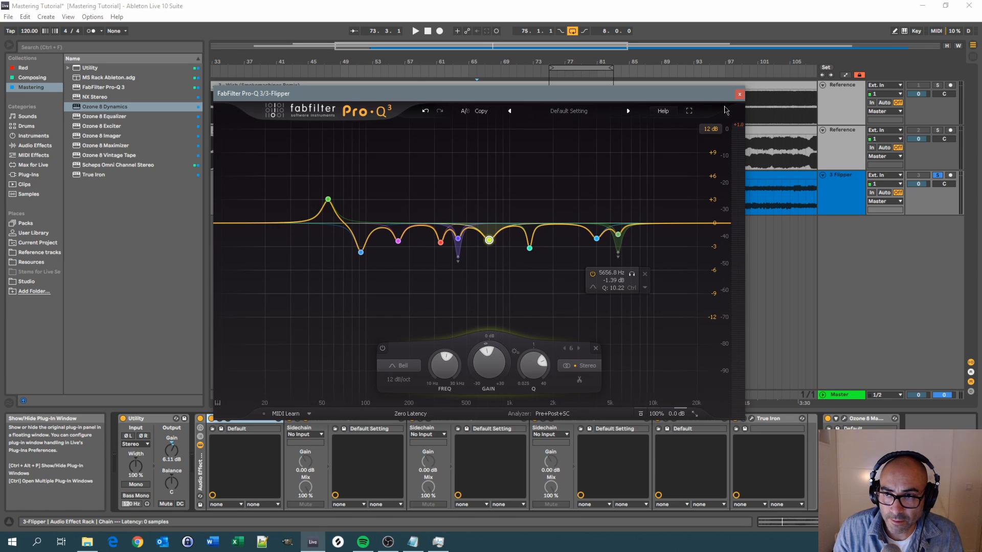
click(738, 97)
Inspect each of the three bell cuts in the second Pro-Q 3, including the 212.98 Hz and 541.04 Hz bands, and close it.
click(429, 419)
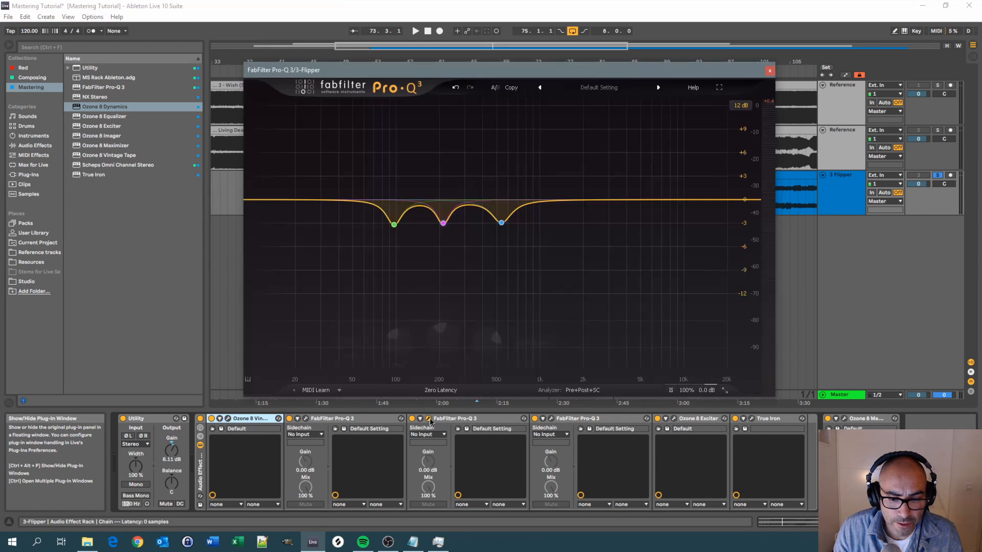
drag(490, 73, 516, 80)
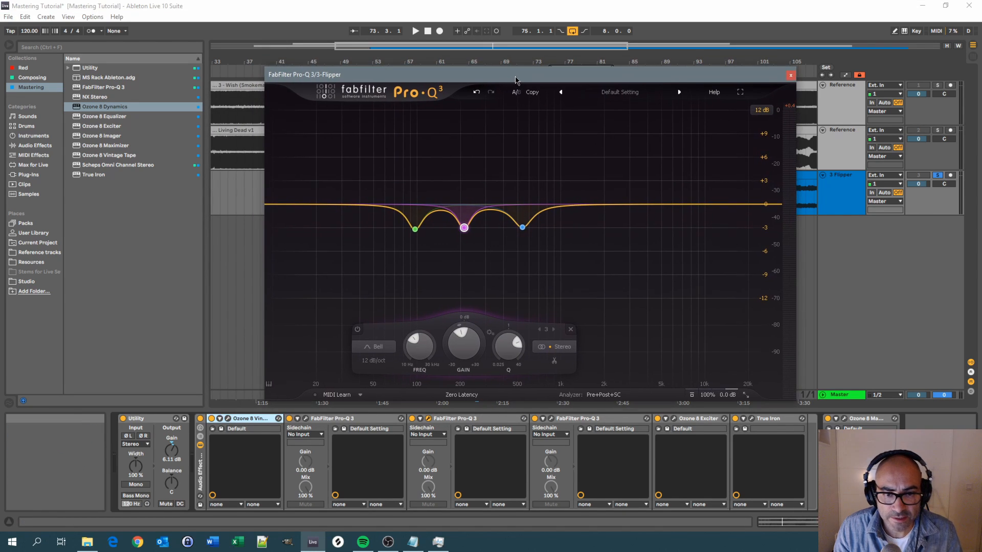
click(416, 231)
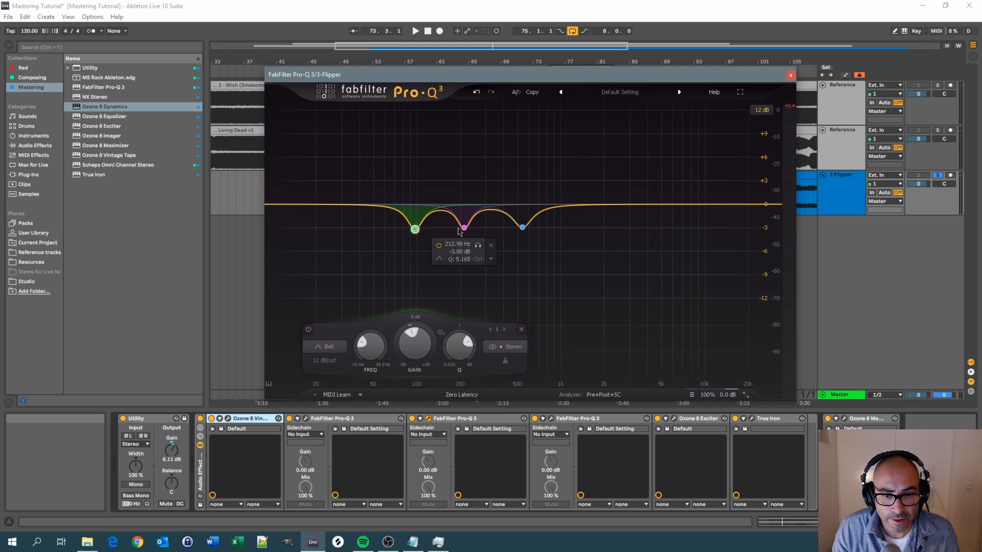
click(466, 229)
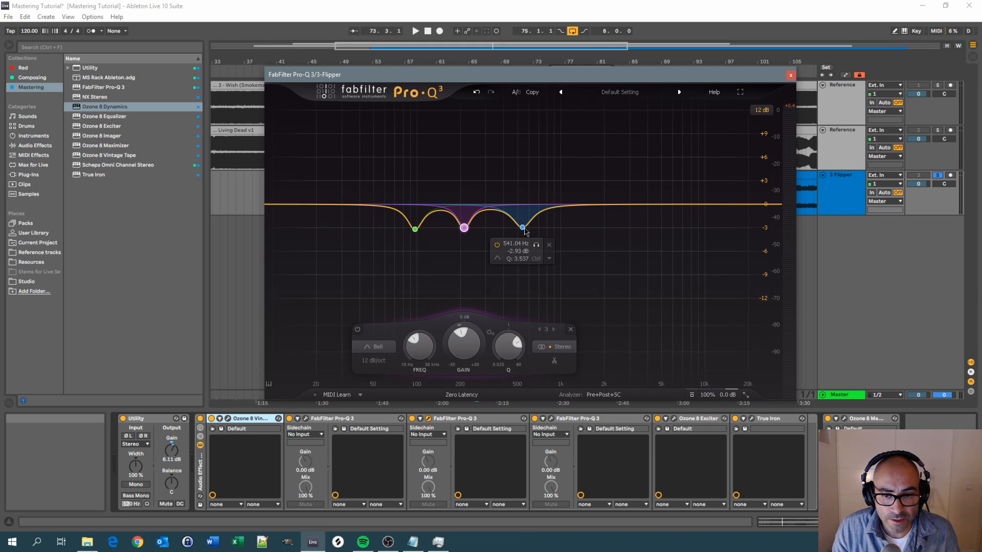
click(524, 229)
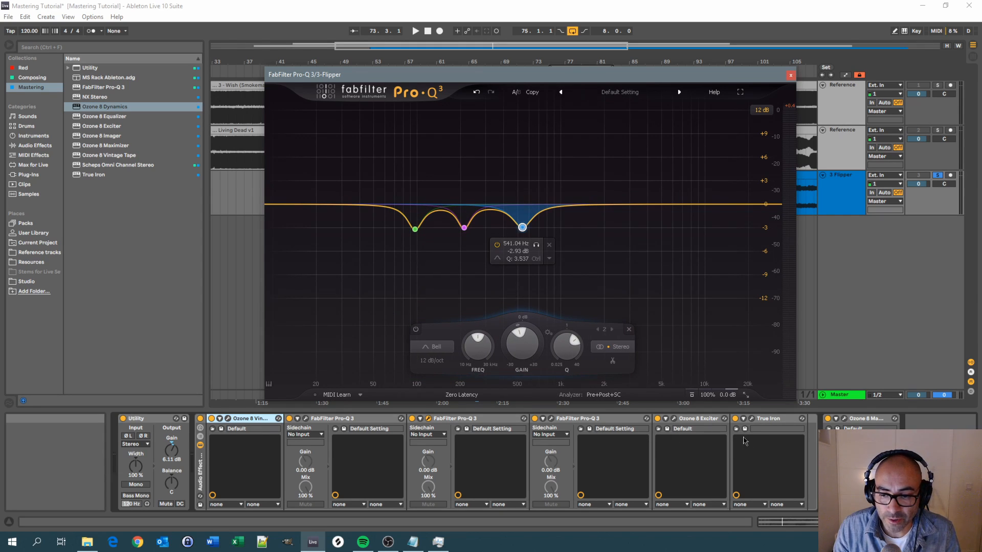
click(765, 419)
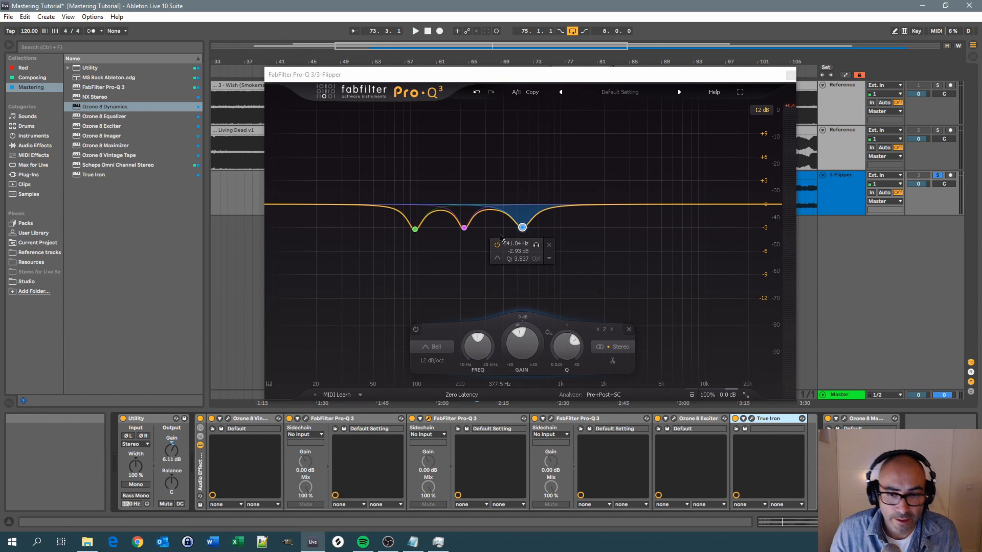
click(737, 91)
click(707, 77)
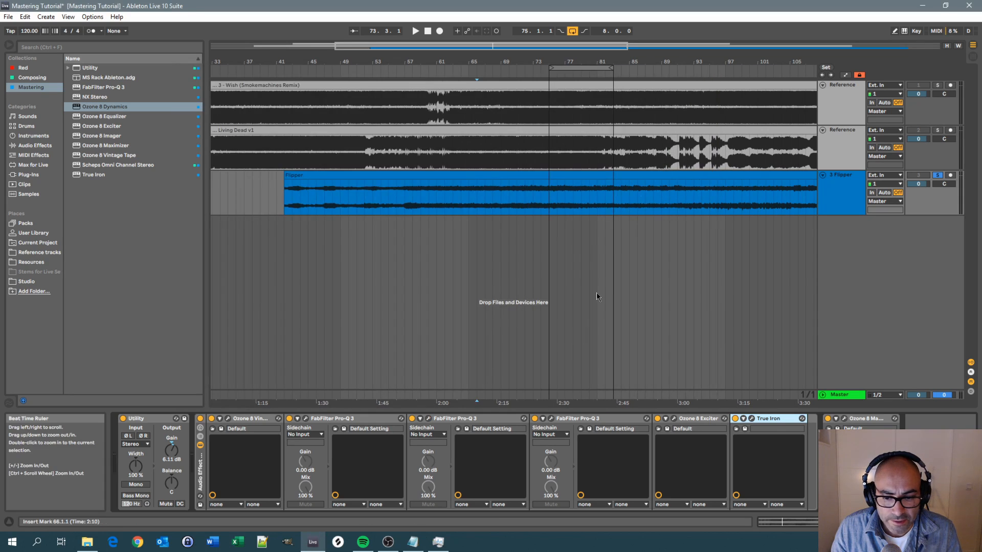
Review the third Pro-Q 3's two gentle bell boosts and bypassed high shelf, and close it.
click(551, 418)
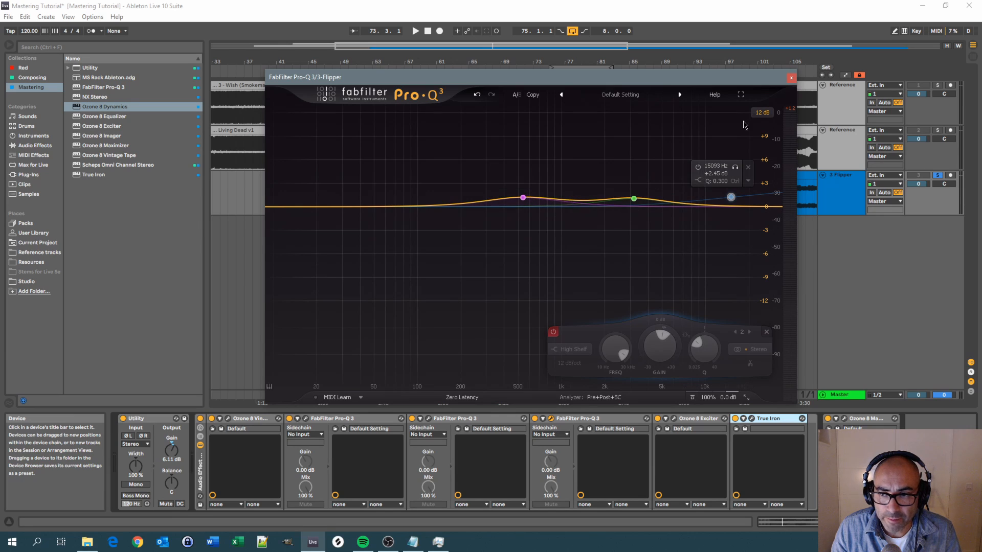
click(792, 77)
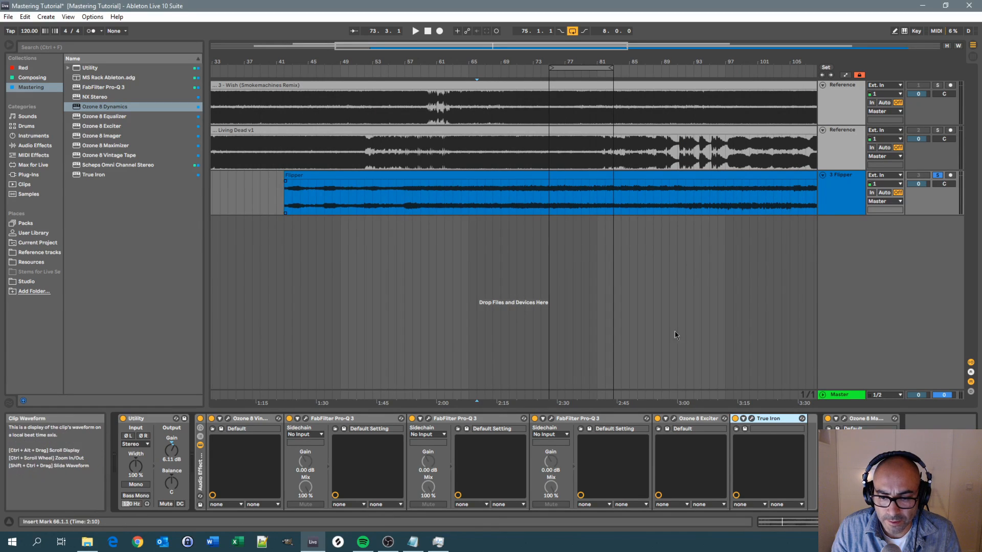
click(551, 418)
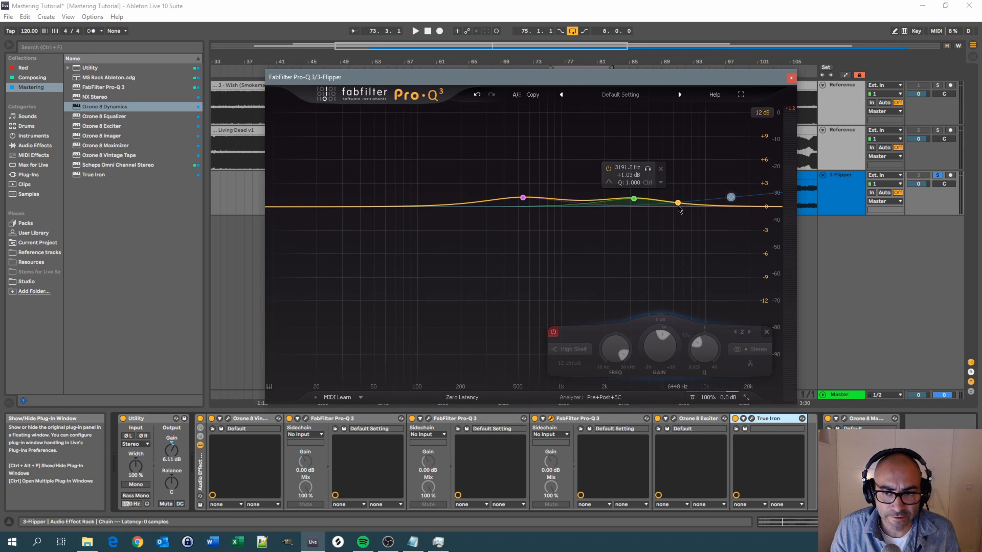
click(790, 79)
Review the per-band amount and mix settings in Ozone 8 Exciter, and close it.
click(674, 421)
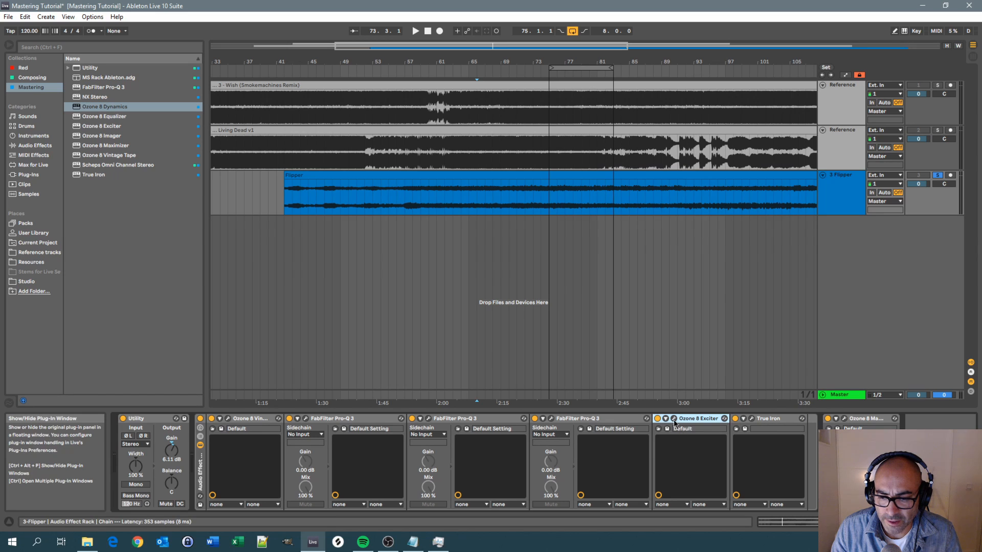
click(674, 420)
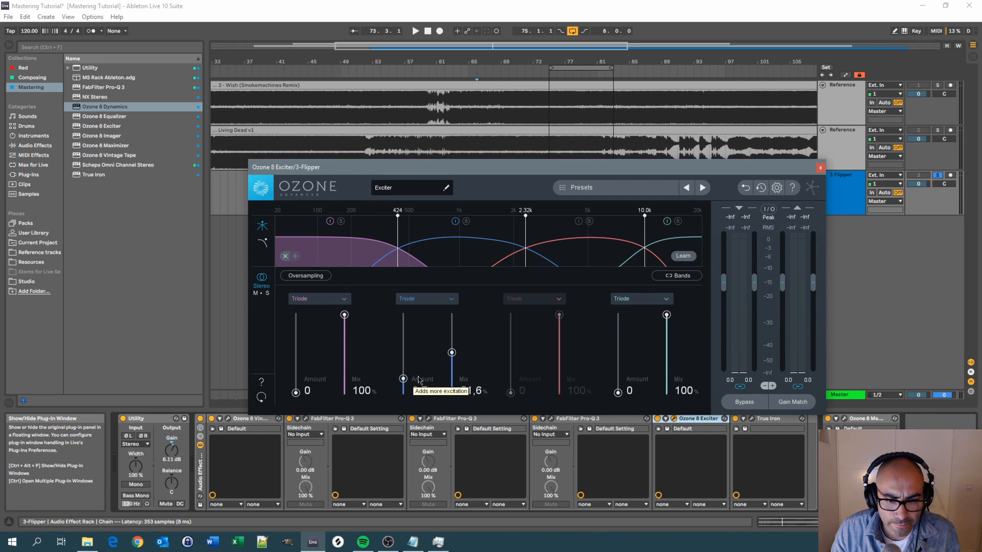
mouse_move(478, 168)
mouse_down()
mouse_move(490, 171)
mouse_move(480, 152)
mouse_up()
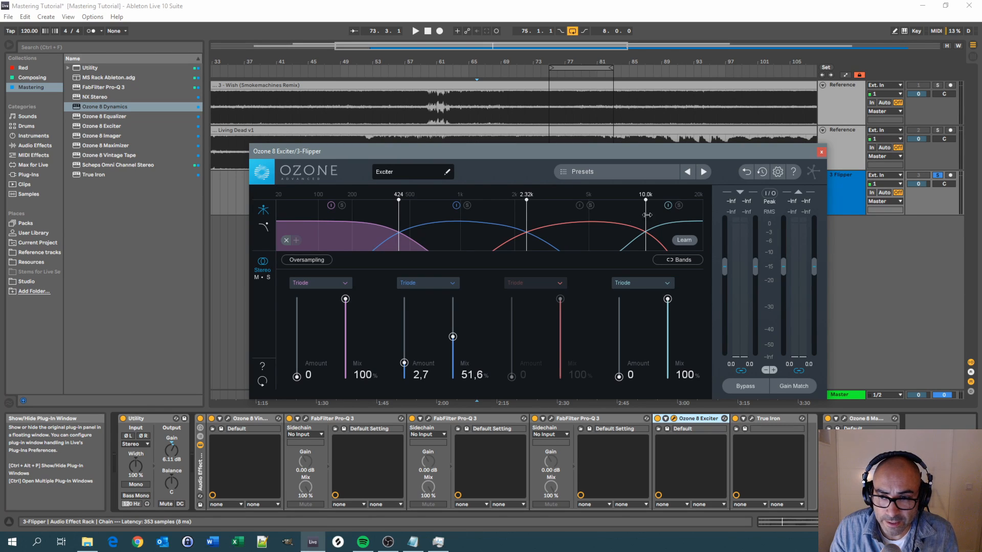
click(822, 151)
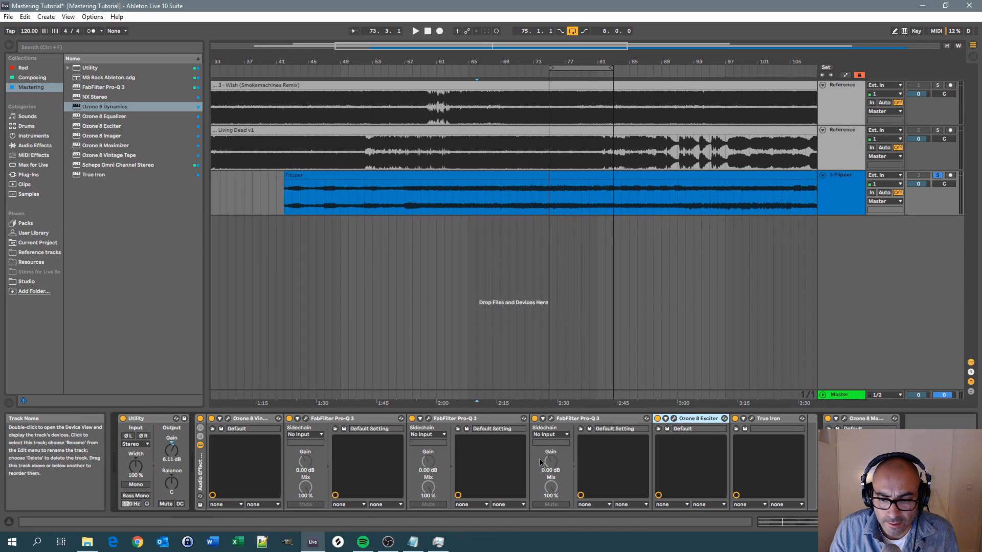
Review True Iron's crush, strength, voicing and mix settings, and close it.
click(751, 419)
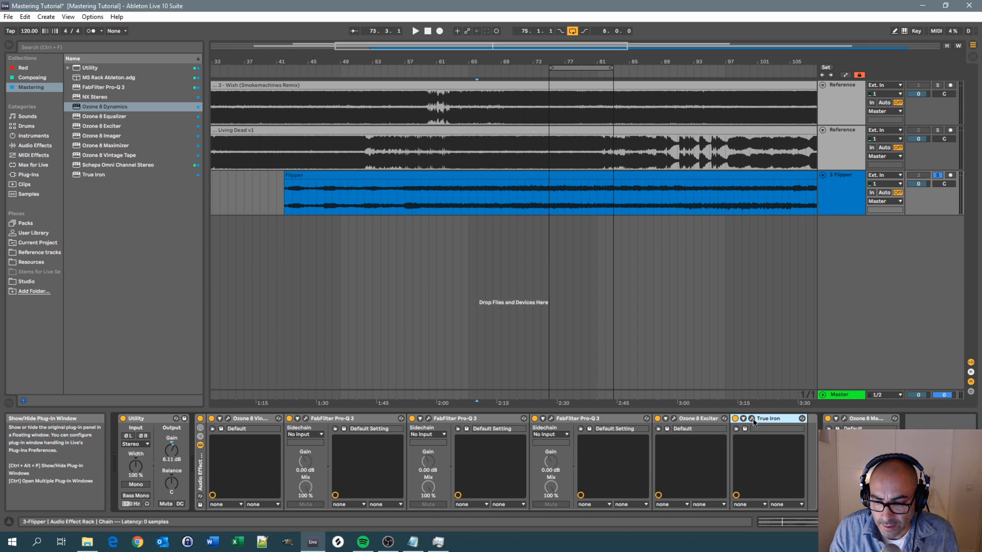
drag(505, 115, 533, 134)
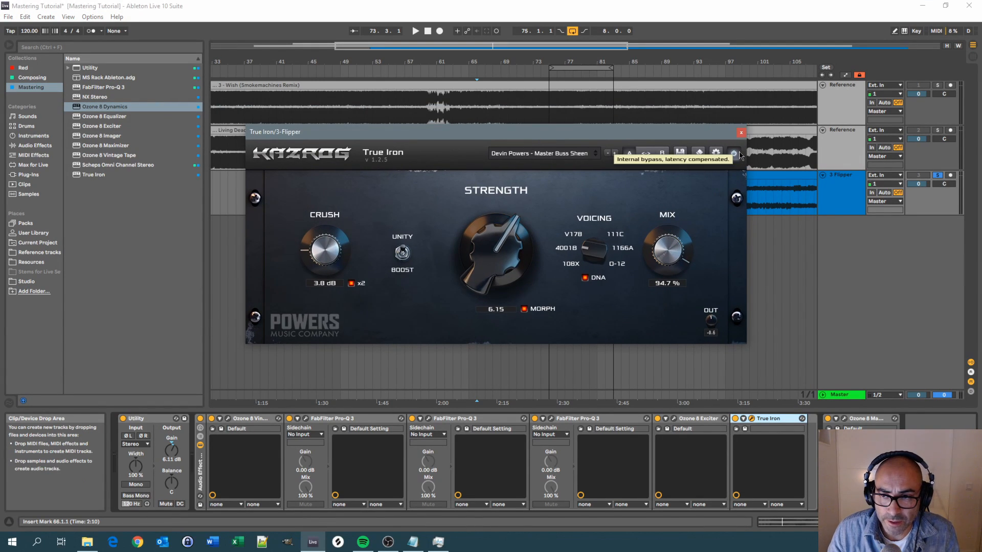
click(741, 134)
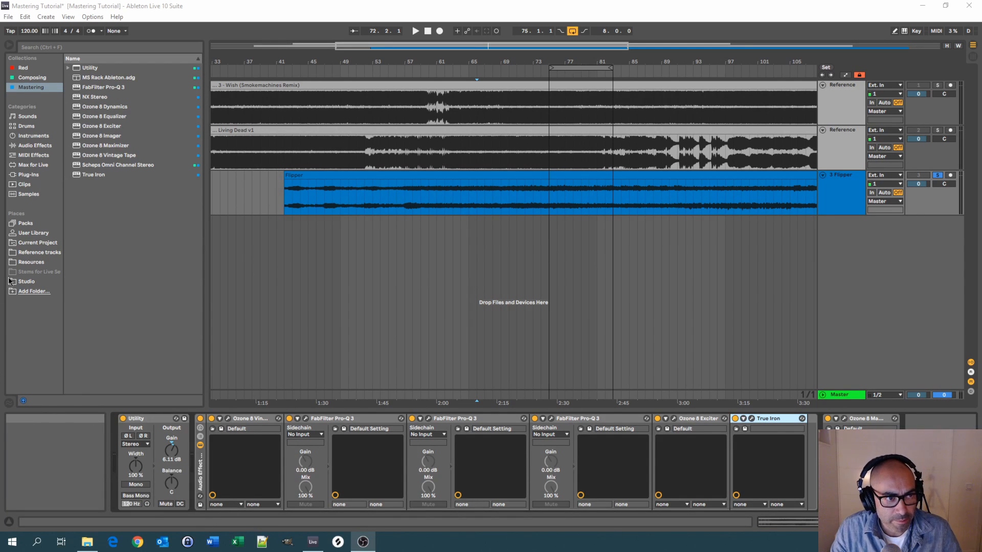
Add Ozone 8 Dynamics after True Iron on the Flipper track and look through its frequency bands, ending on Band 2.
click(105, 109)
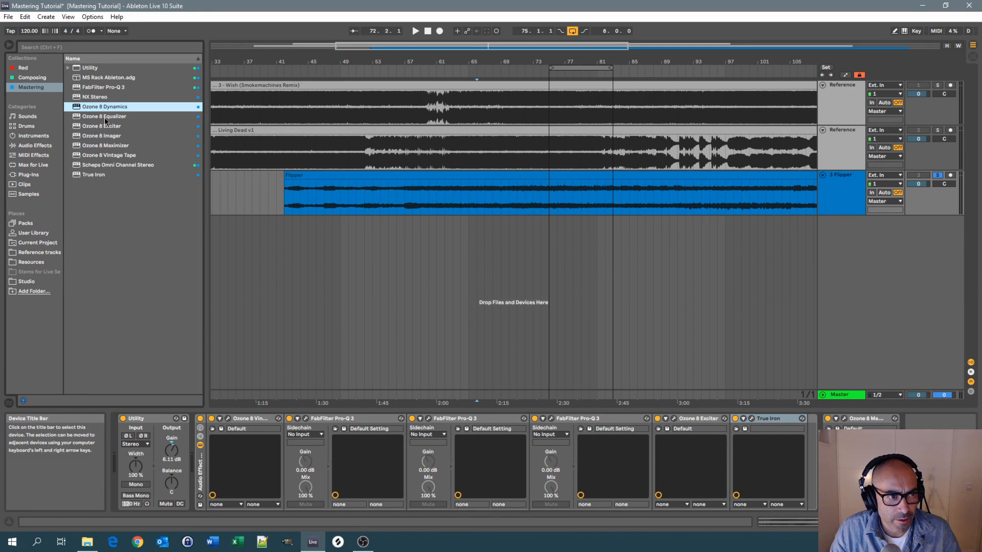
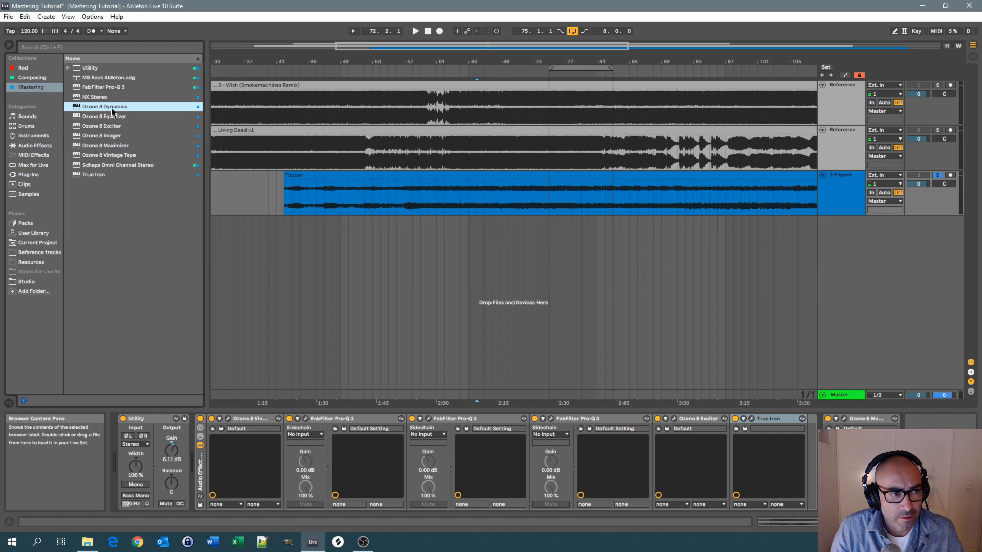
drag(112, 108, 800, 454)
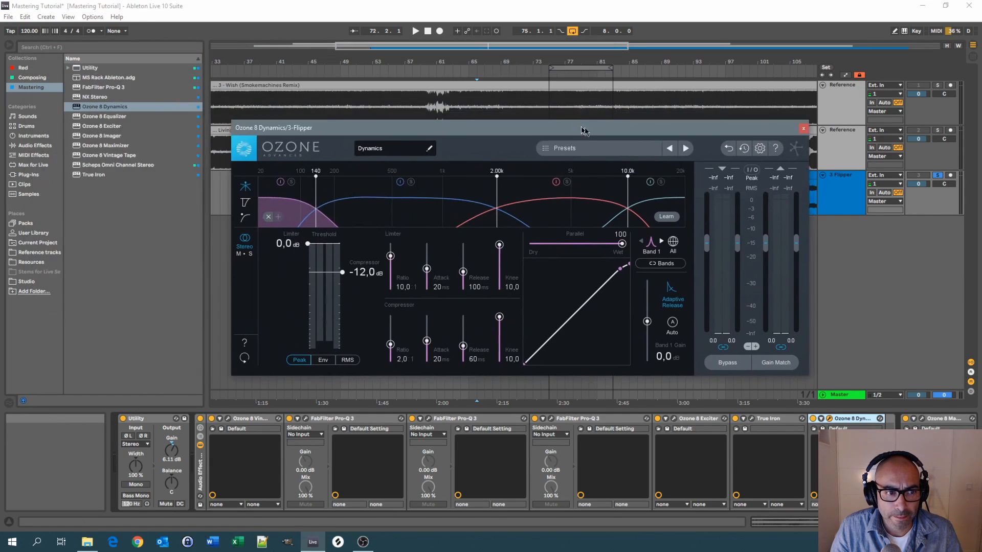
click(361, 215)
click(546, 223)
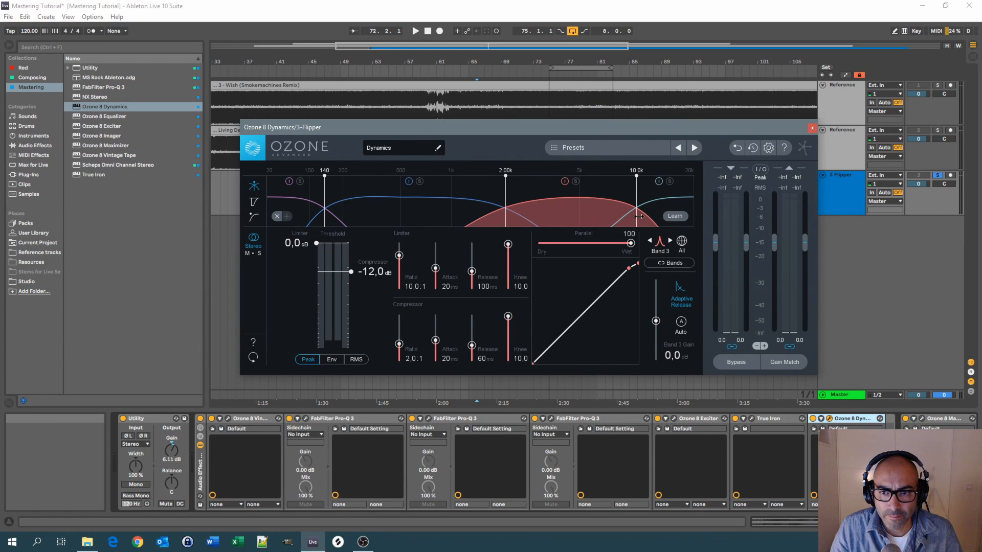
click(337, 217)
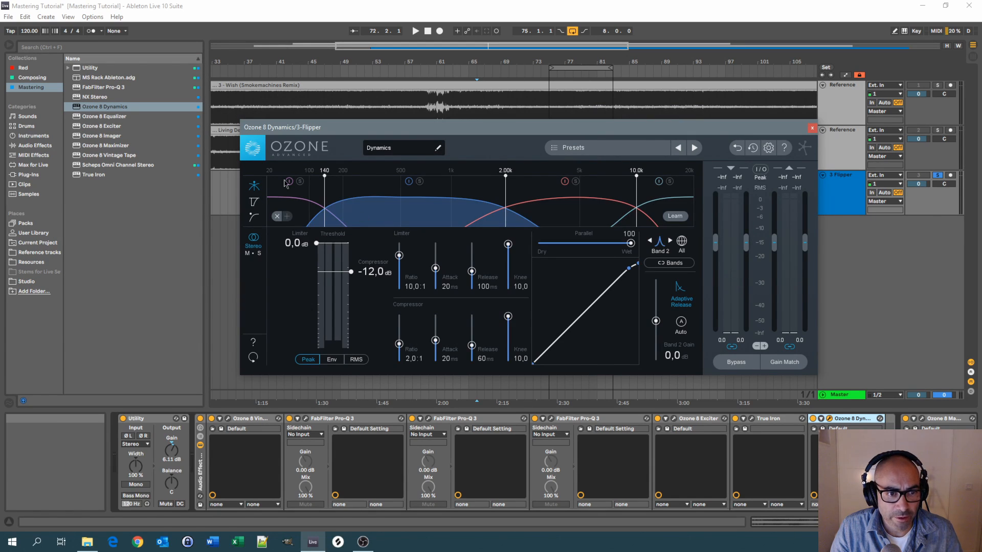
Look through the limiter and compressor settings of Ozone 8 Dynamics' four frequency bands.
click(310, 201)
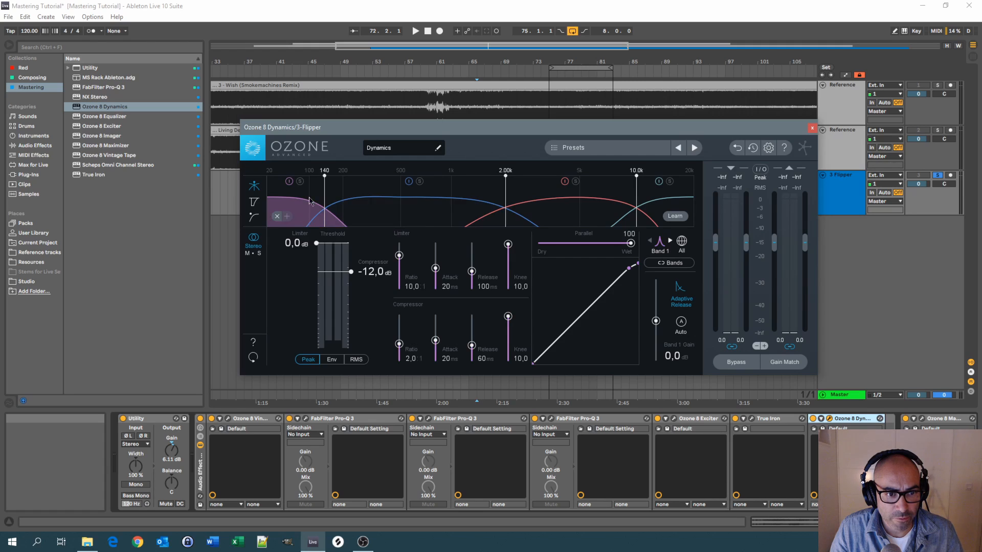
click(445, 217)
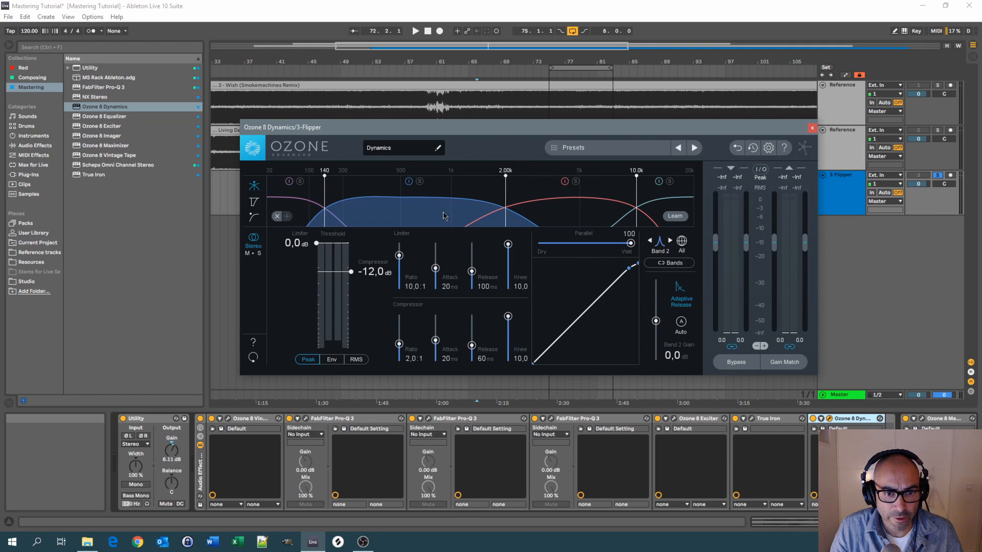
click(565, 212)
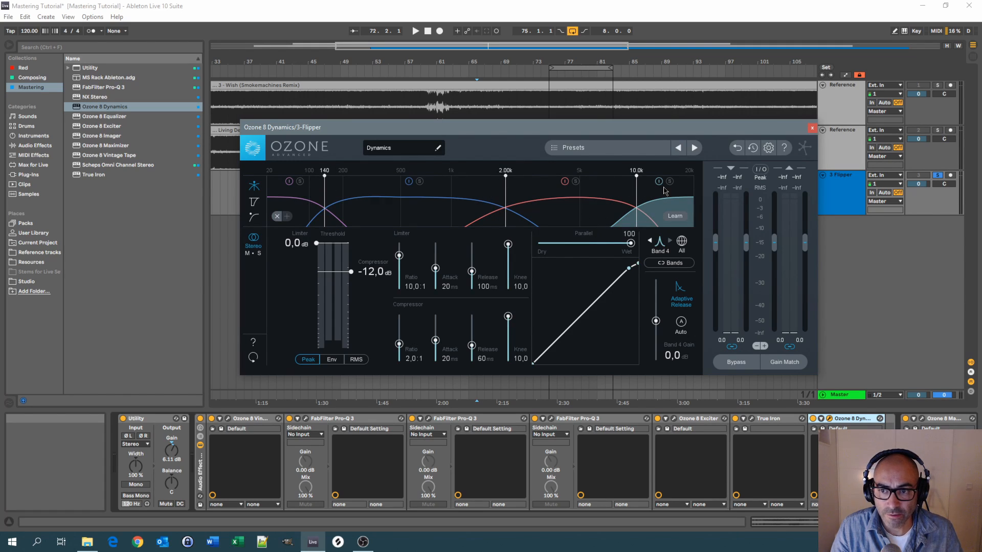
click(306, 219)
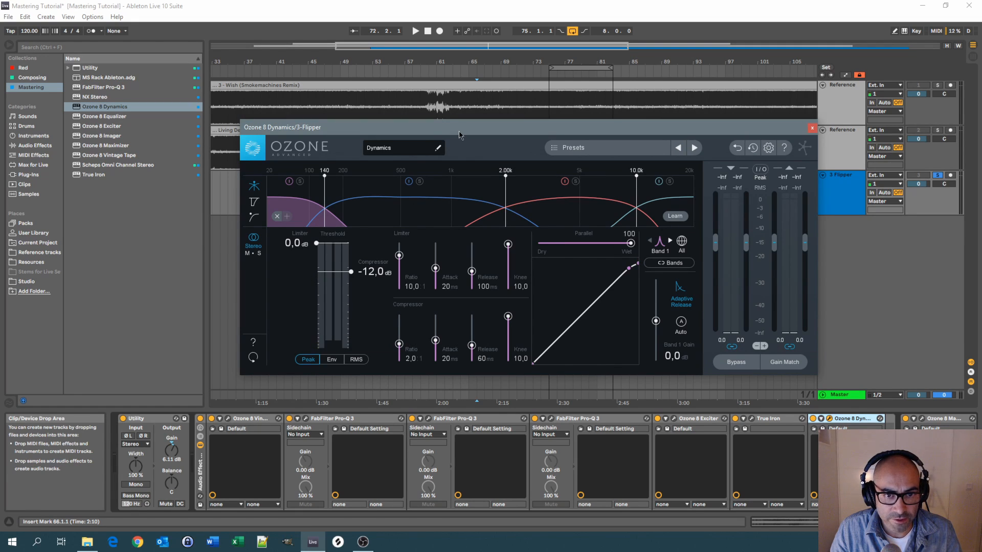
drag(460, 128, 465, 112)
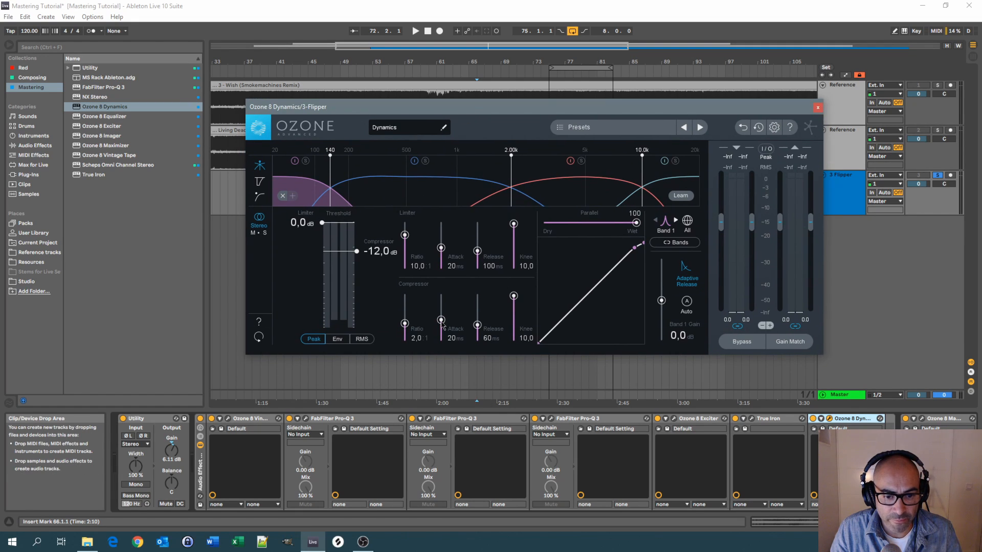
click(549, 199)
click(658, 196)
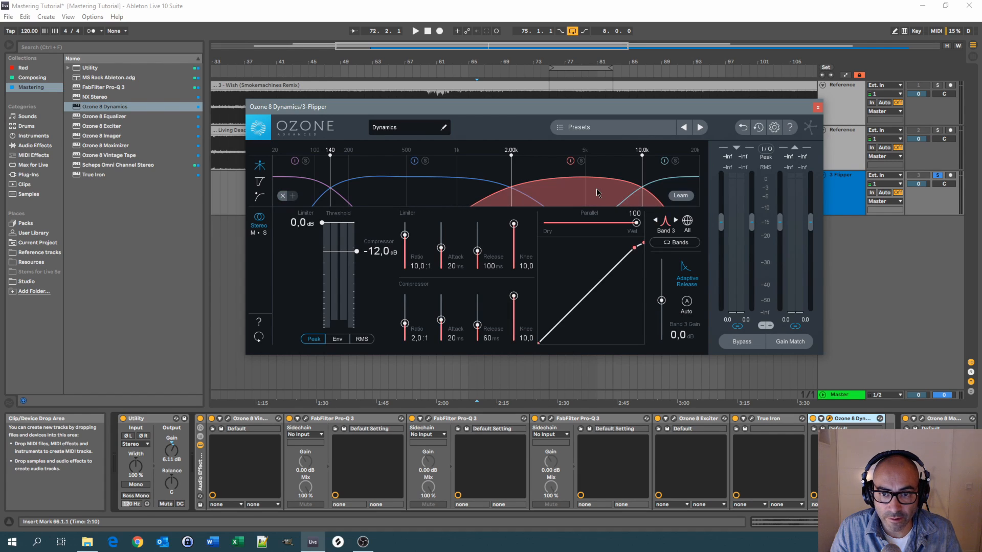
Try a 6 ms compressor attack on Band 3, and reset the attack to its default.
click(595, 198)
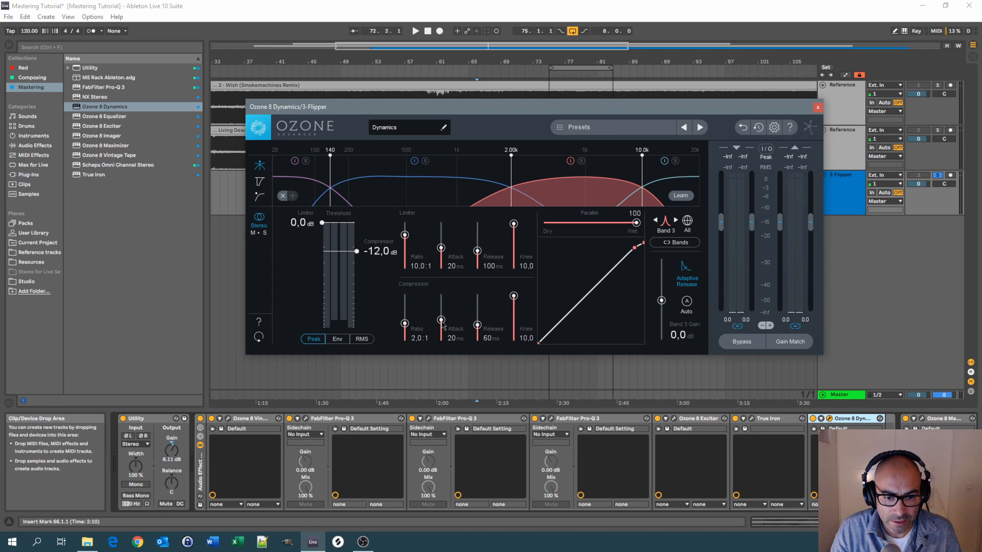
drag(443, 325, 443, 329)
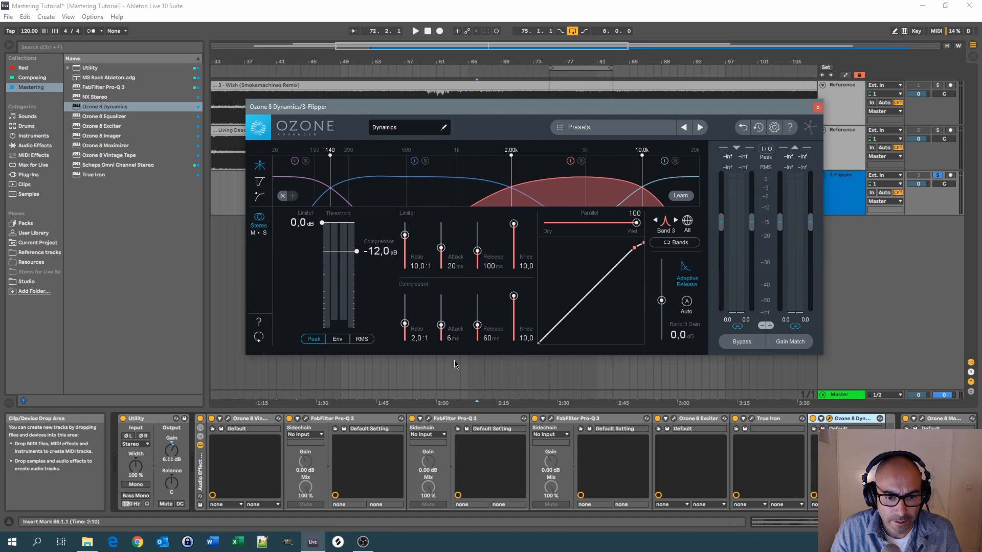
double_click(442, 326)
Solo Band 1 during playback and set its compressor threshold to -15.7 dB.
click(307, 191)
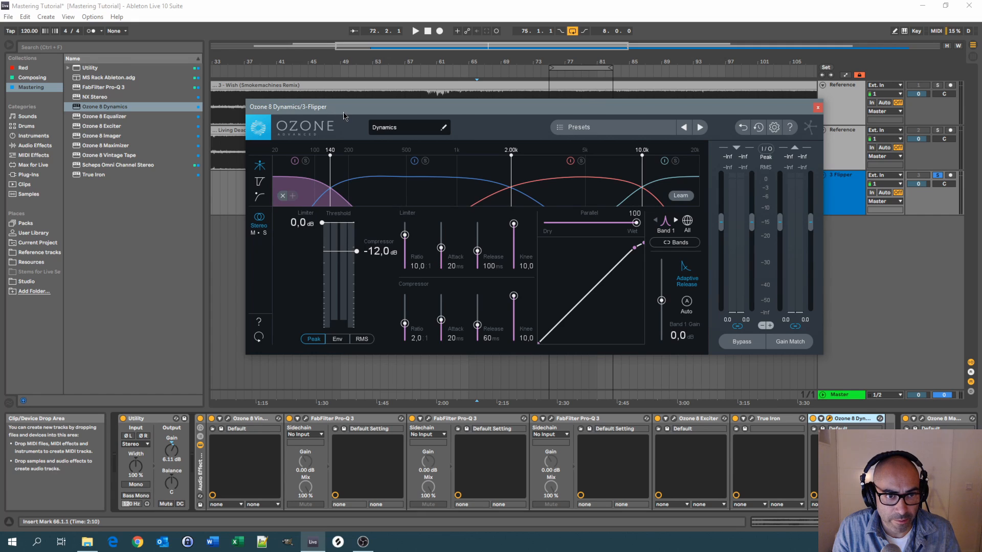
drag(344, 117, 326, 112)
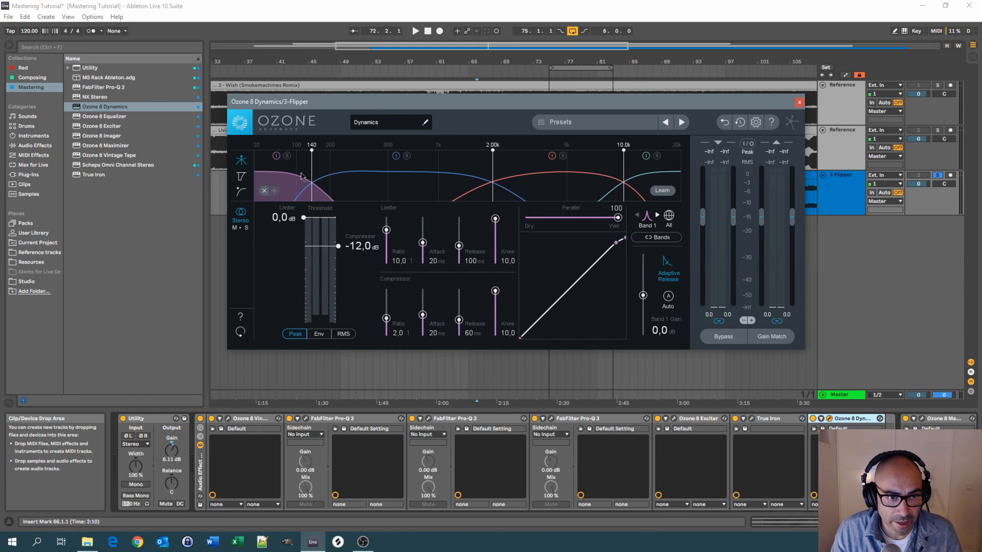
drag(355, 104, 366, 111)
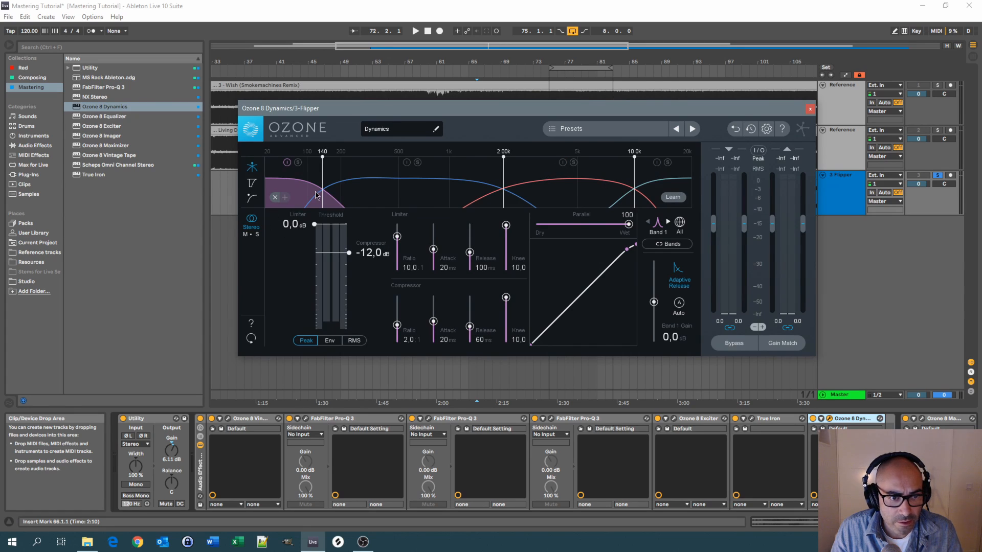
drag(329, 113, 334, 117)
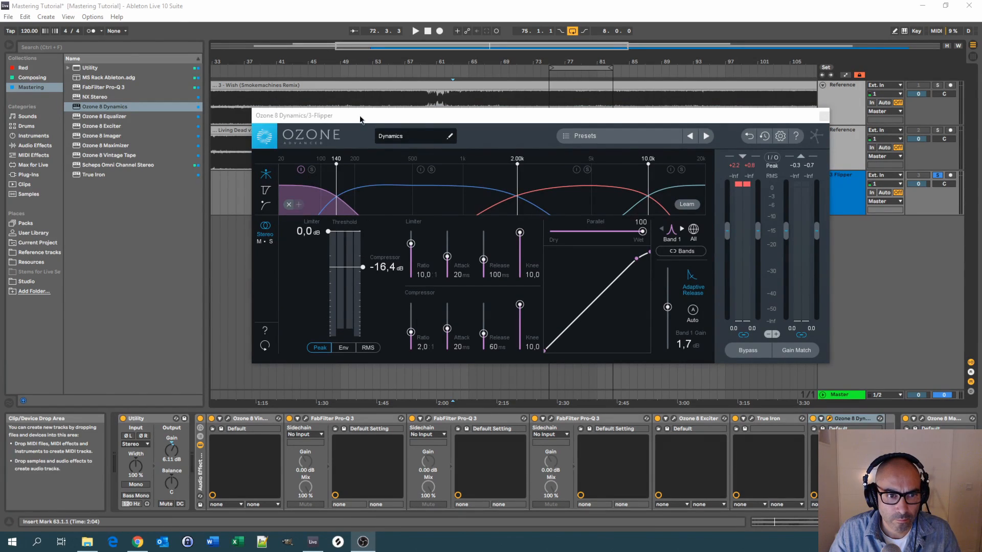
click(360, 118)
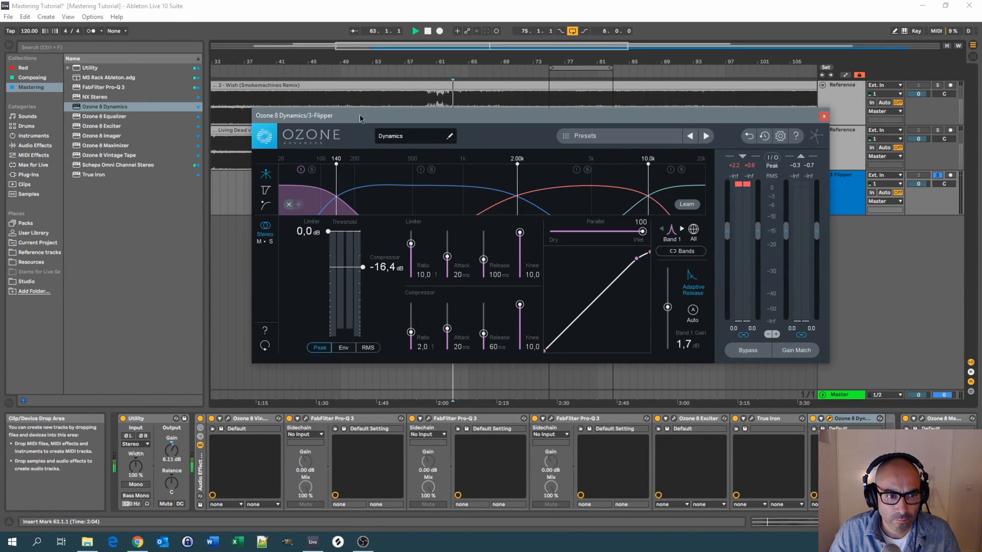
key(space)
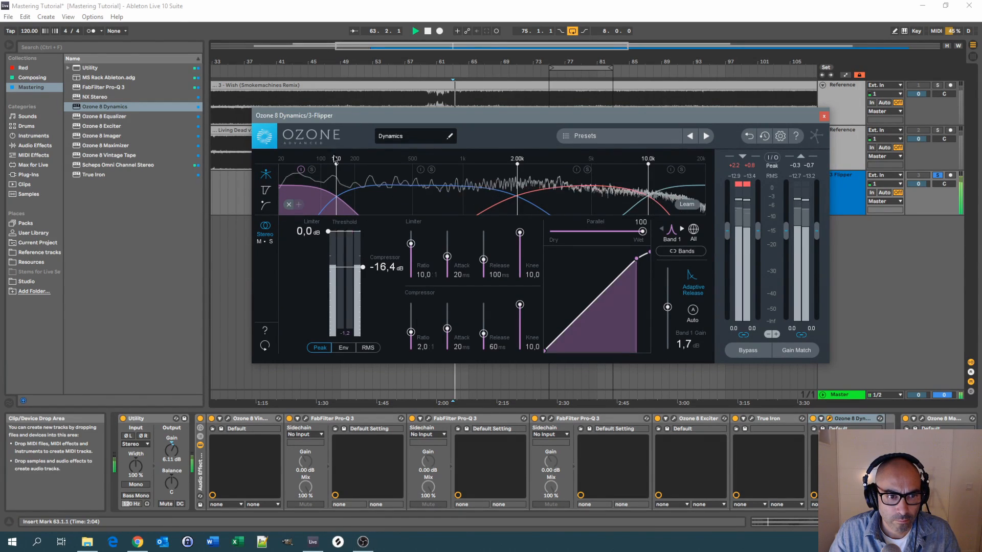
click(312, 169)
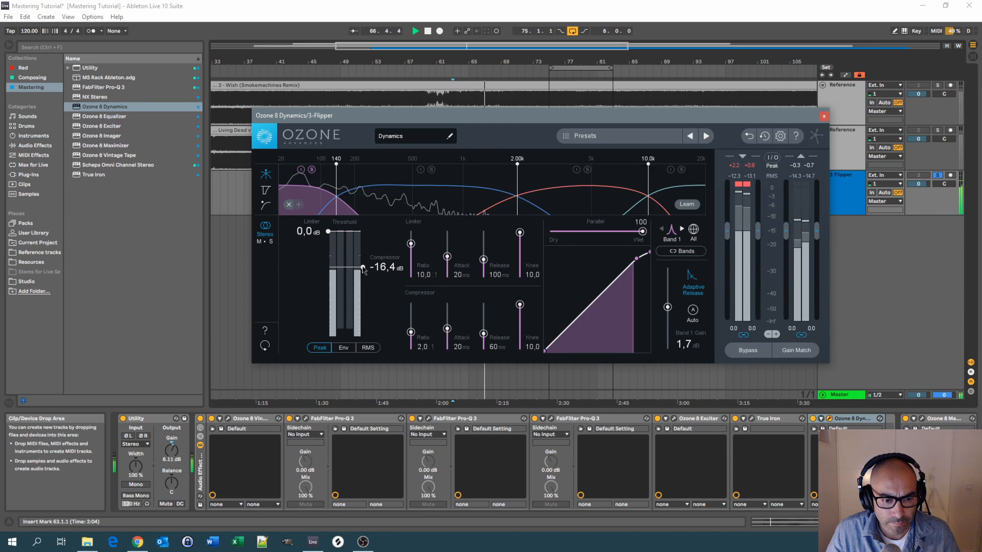
drag(363, 269, 364, 270)
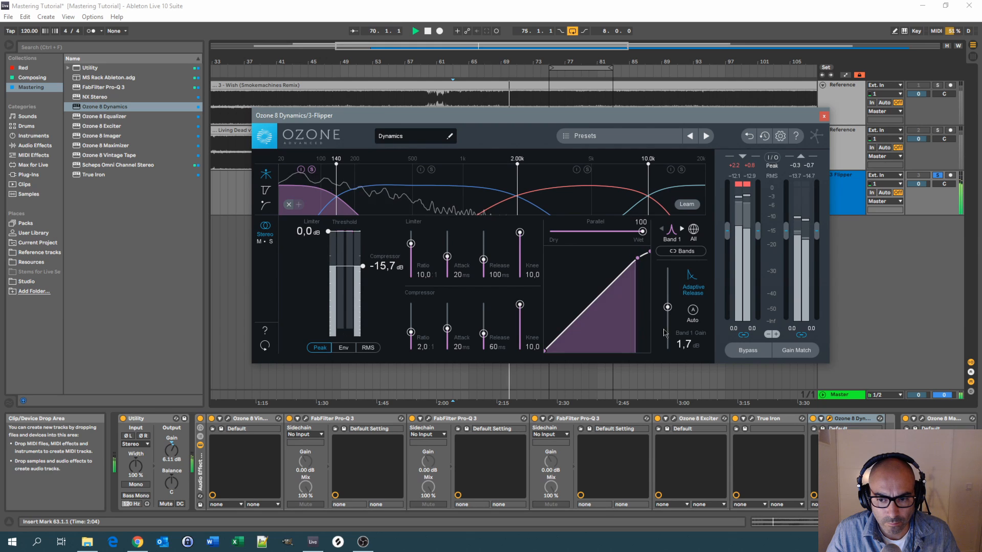
Set Band 1's gain to 2.1 dB while comparing the soloed band with its processing bypassed and enabled, and stop playback.
drag(668, 307, 670, 312)
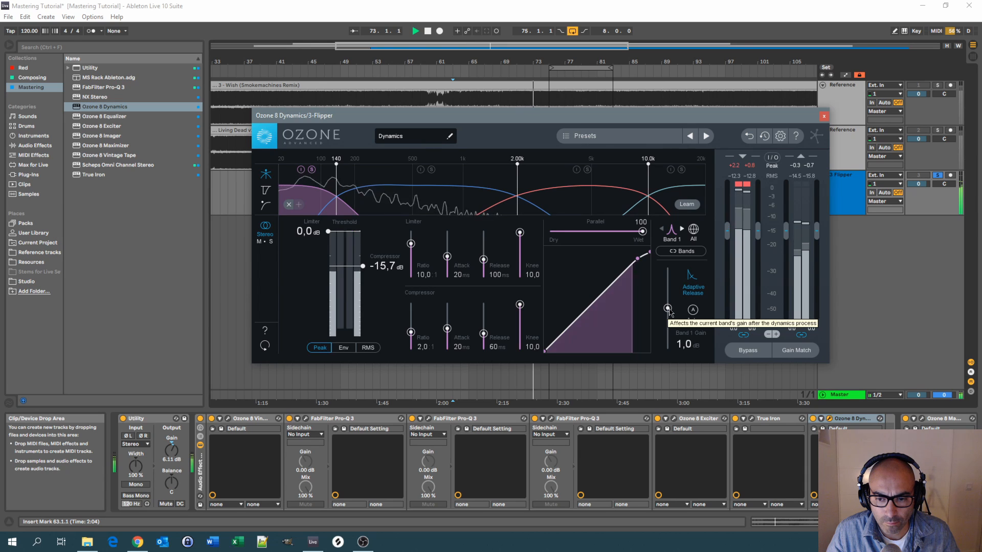
click(301, 170)
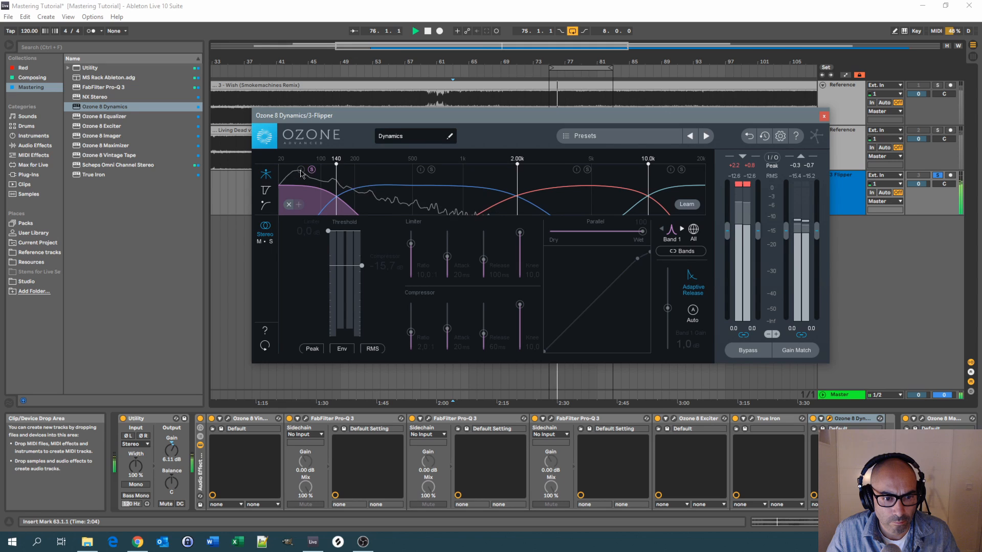
click(301, 171)
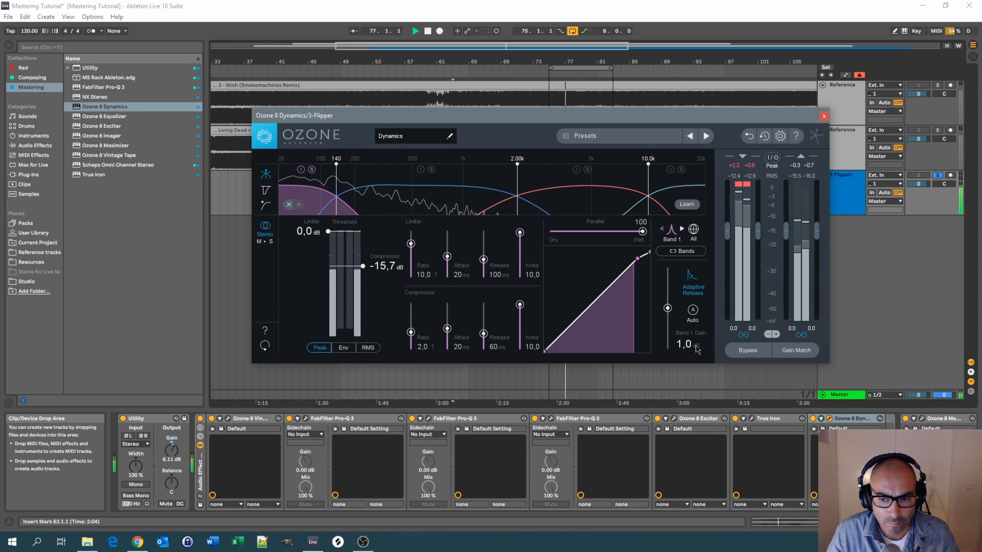
drag(668, 311, 668, 309)
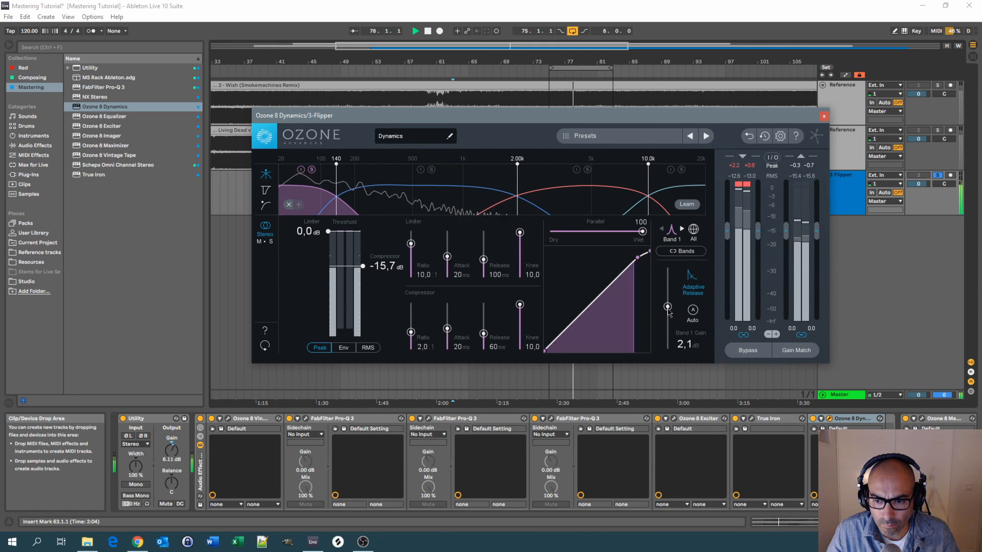
click(302, 172)
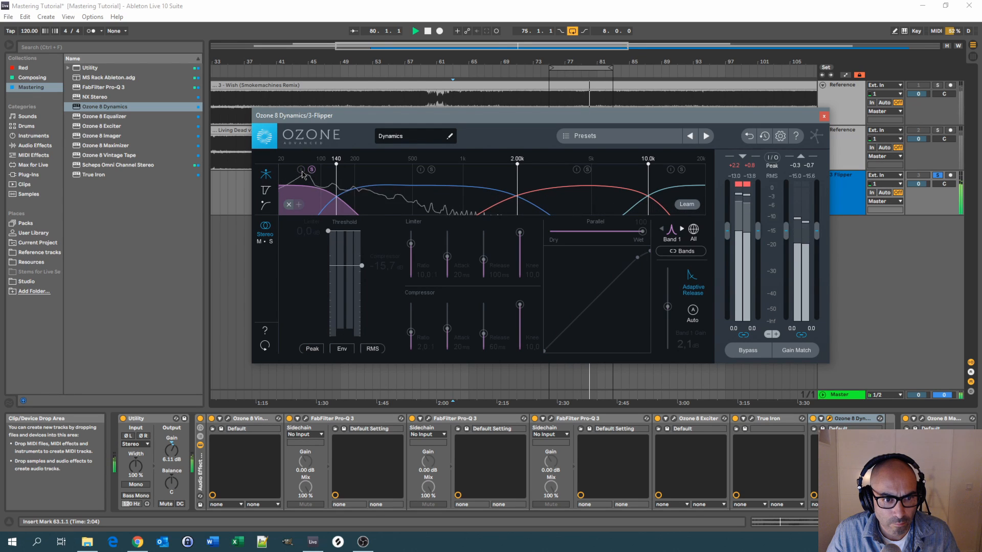
click(301, 171)
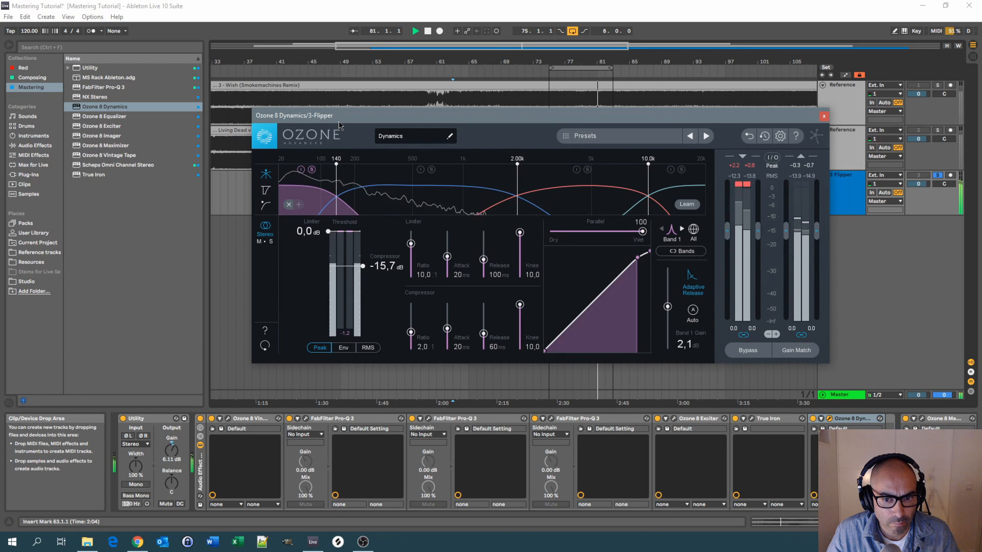
key(space)
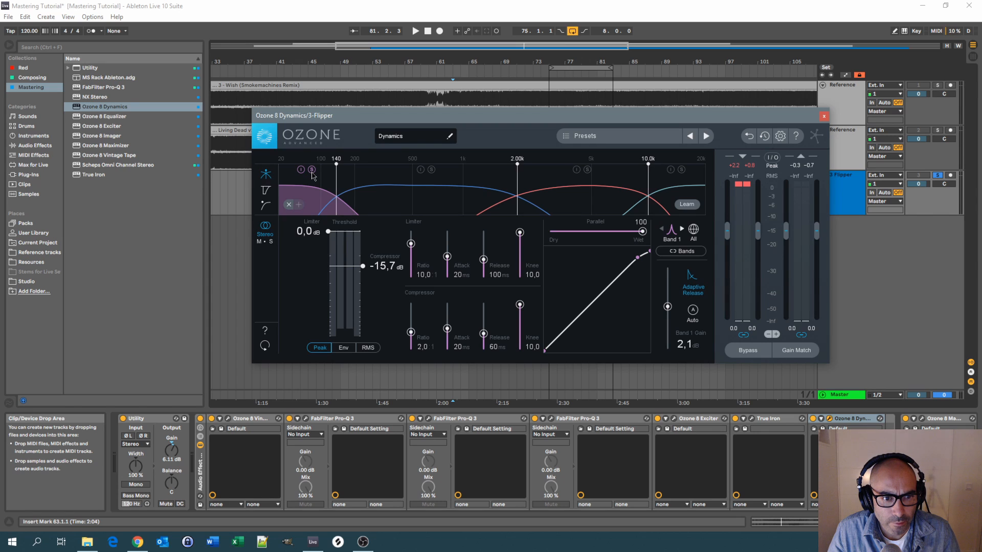
Turn off Band 1's solo, check the bypassed Band 2, and return to Band 1.
drag(350, 122, 337, 106)
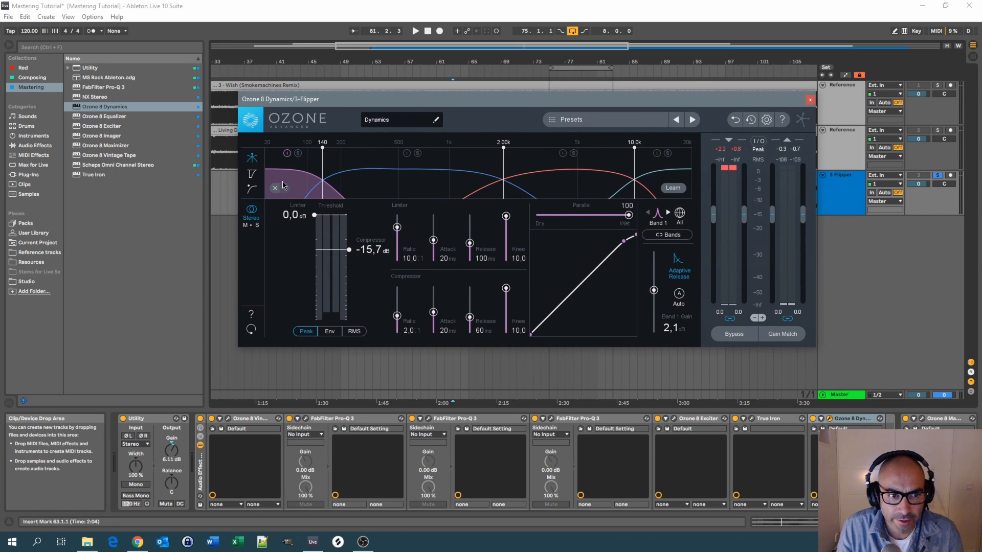
click(360, 182)
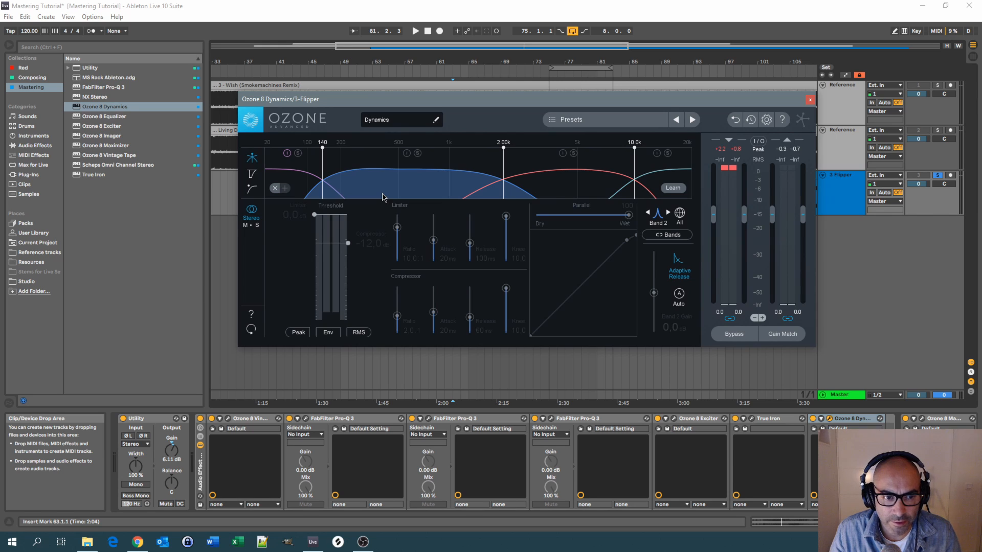
click(295, 186)
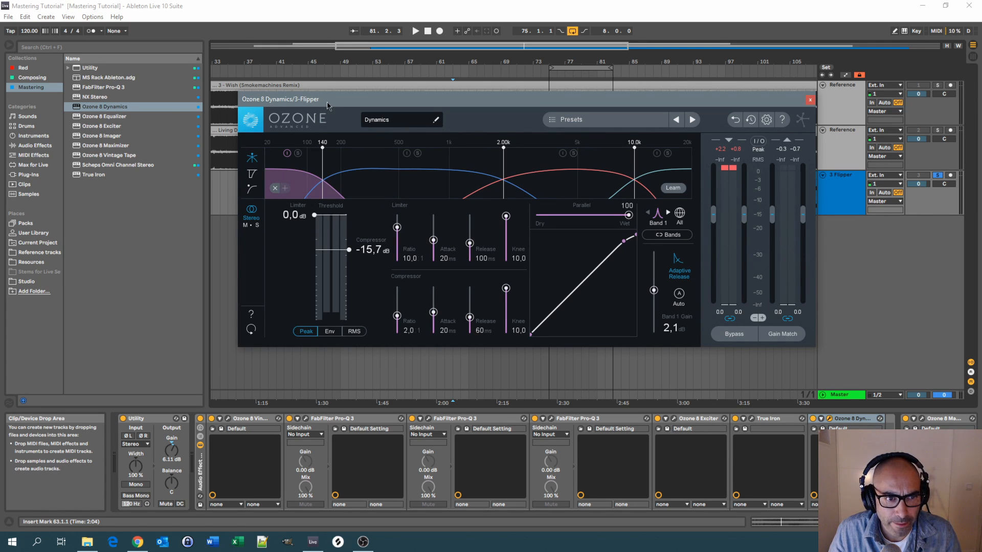
drag(327, 106, 316, 102)
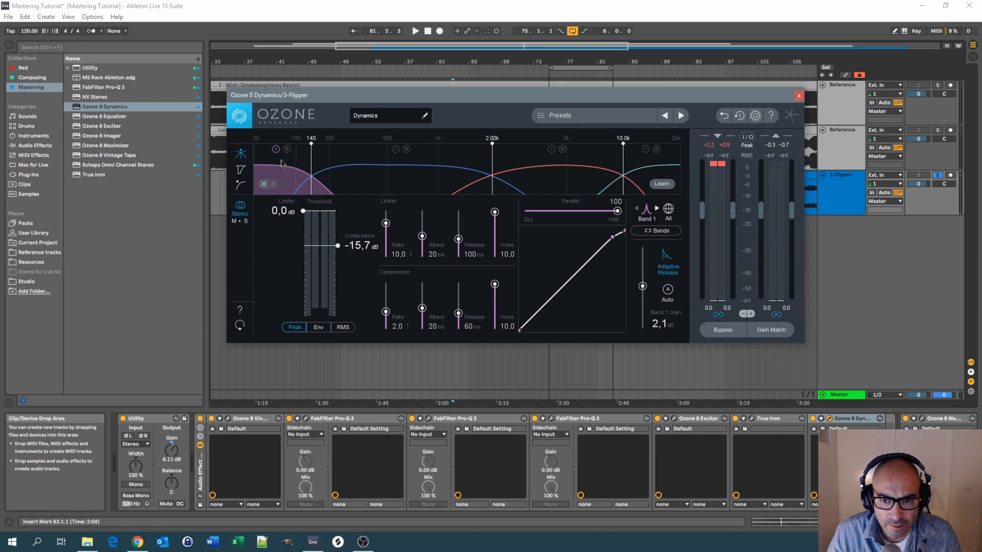
Play the full mix and compare it with Band 1's compression bypassed and enabled, and stop playback.
key(space)
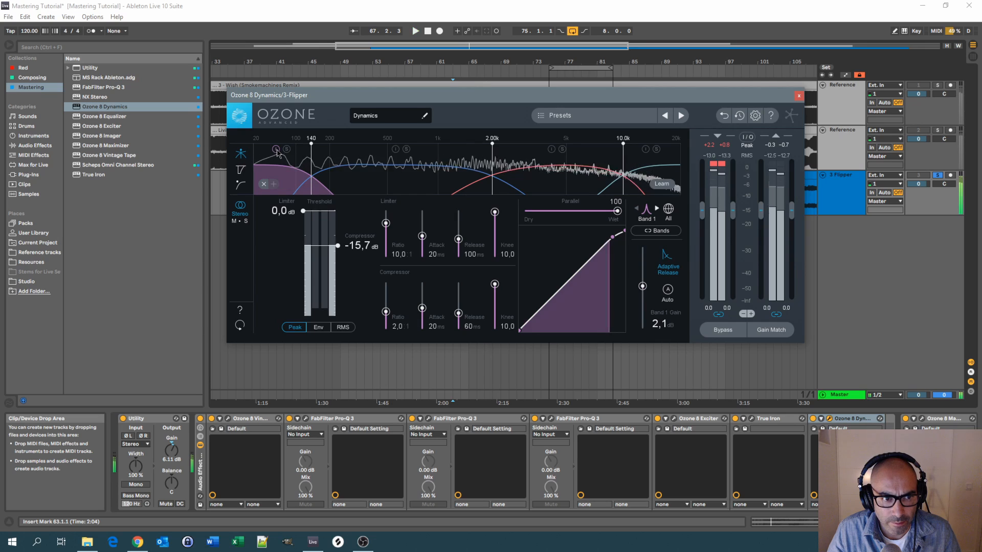
key(space)
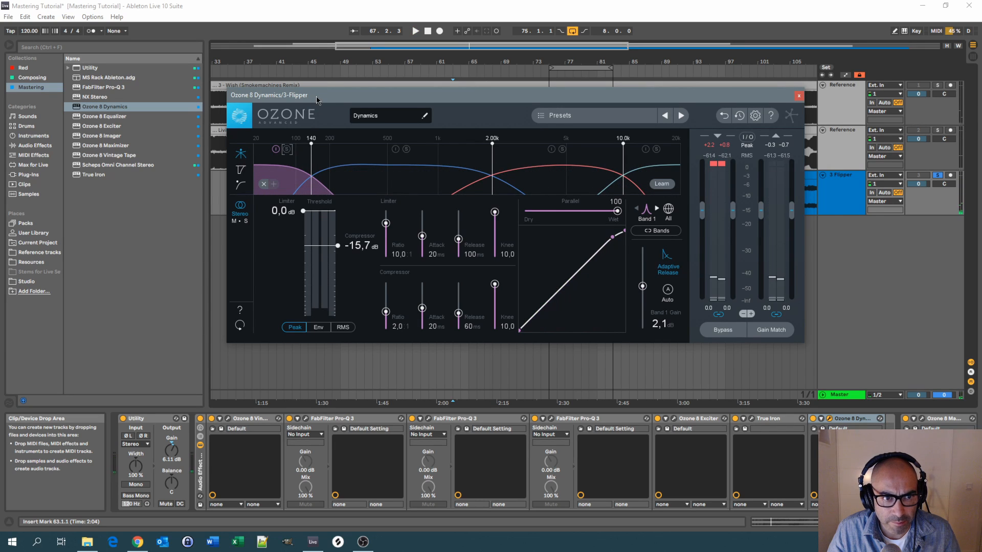
drag(315, 96, 343, 116)
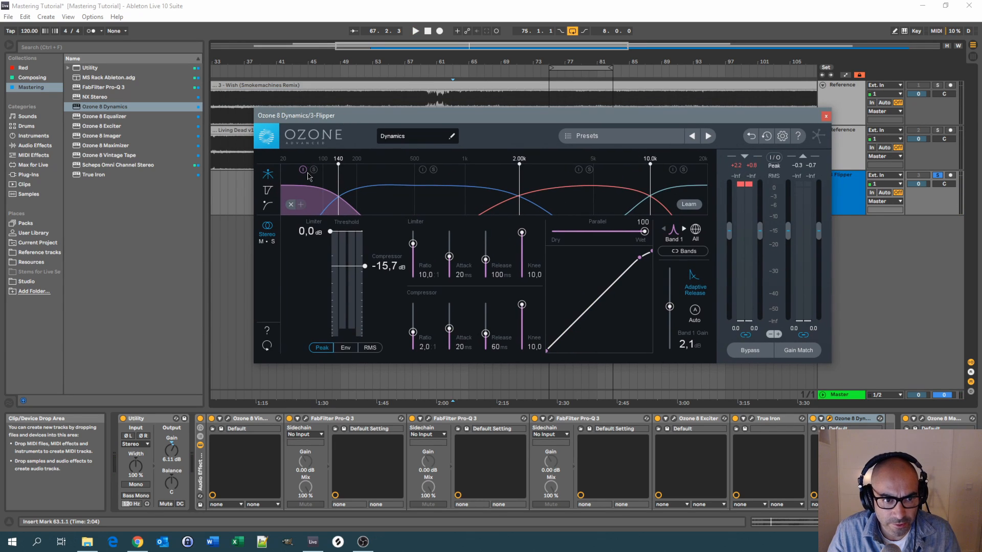
key(space)
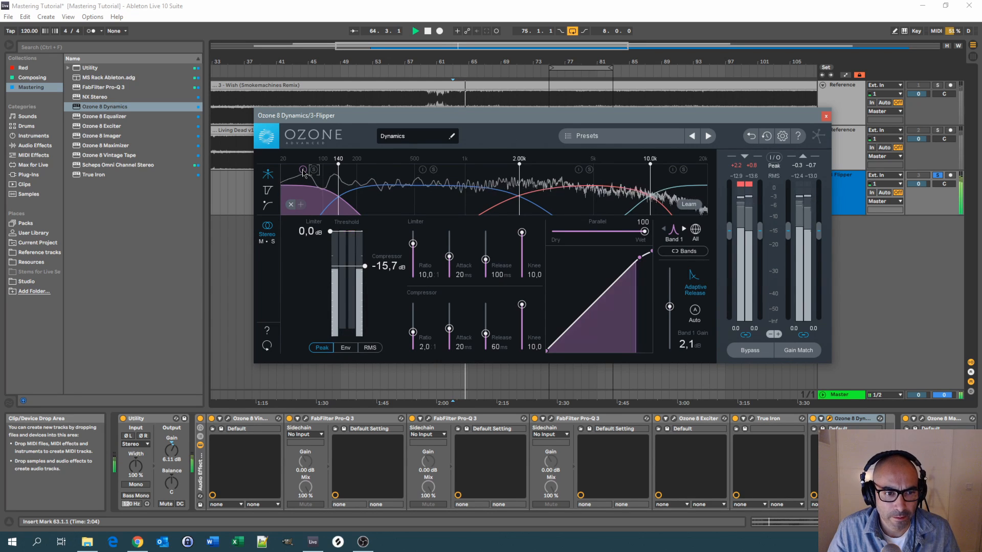
click(303, 171)
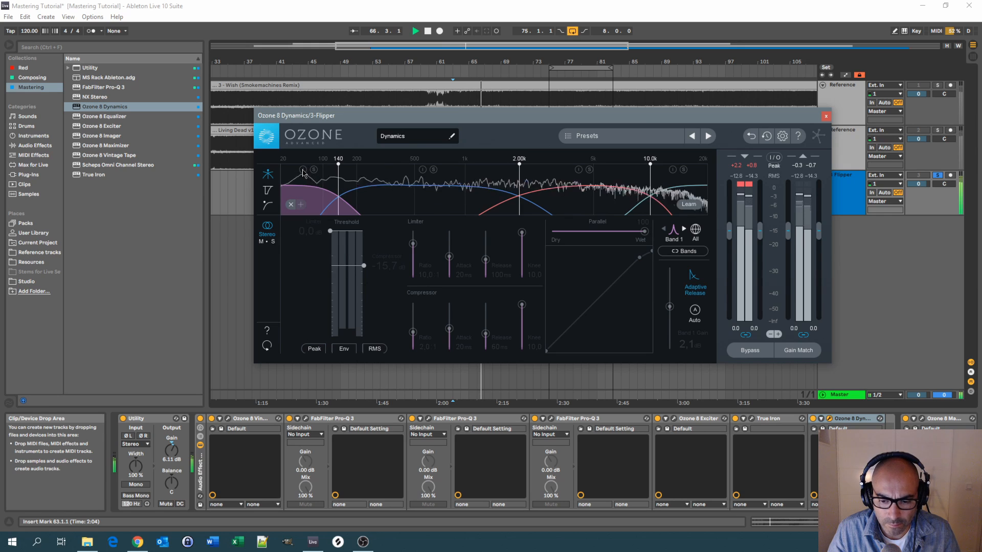
click(303, 170)
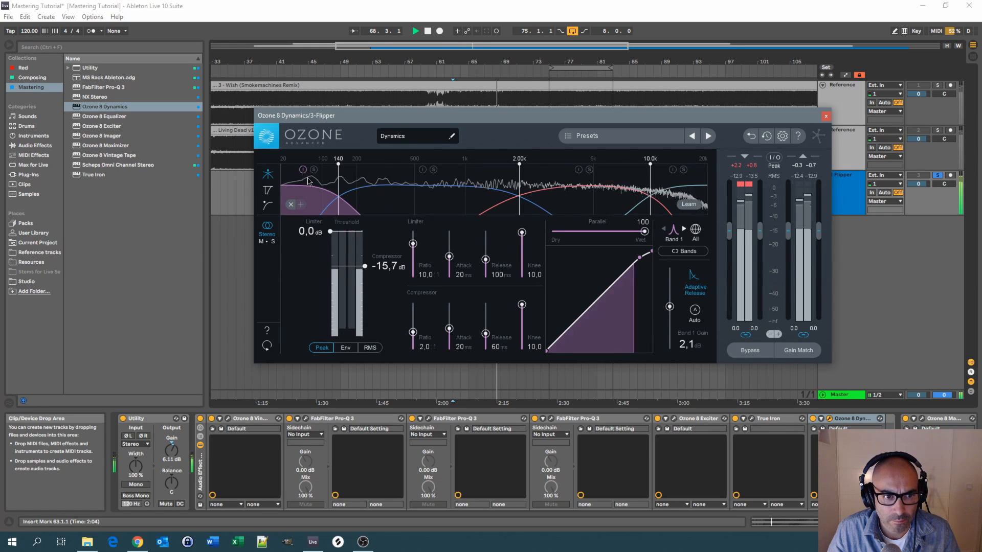
key(space)
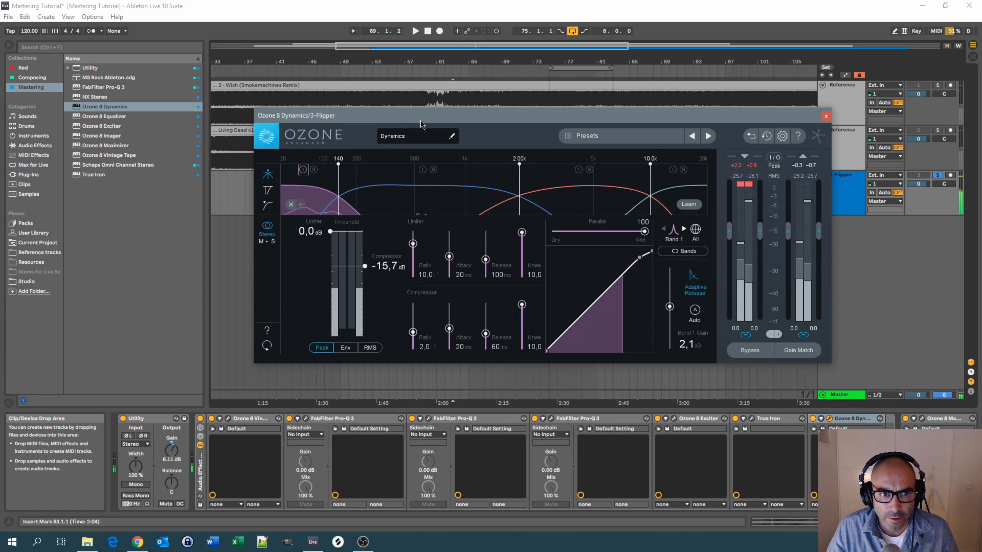
drag(419, 122, 408, 114)
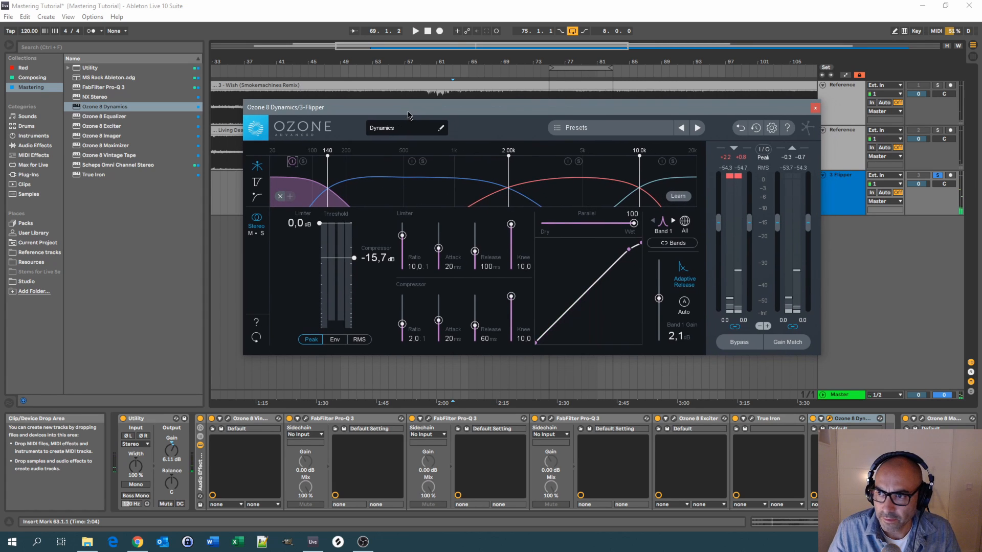
Play the arrangement and compare the Flipper track with both reference tracks by soloing each in turn, ending on Flipper.
click(938, 131)
key(space)
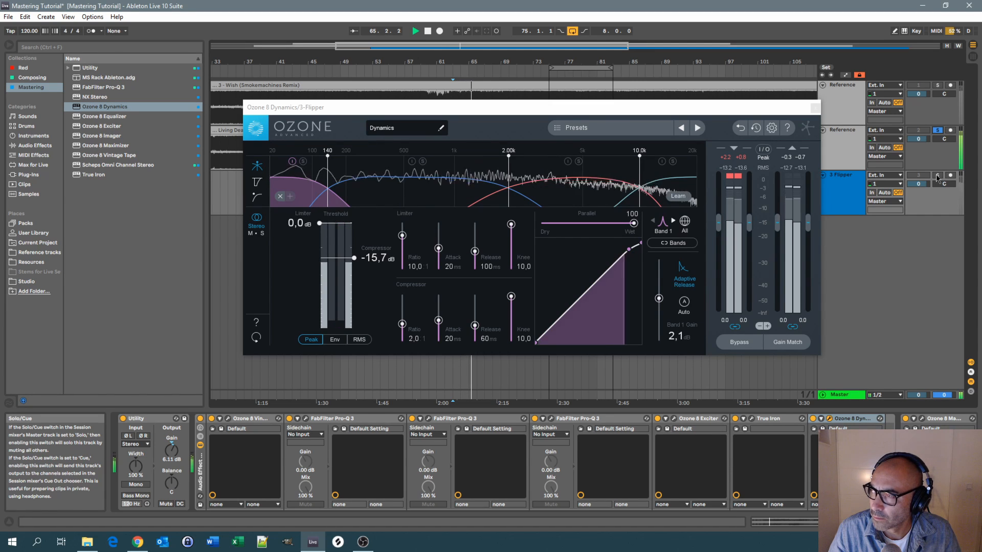
click(938, 177)
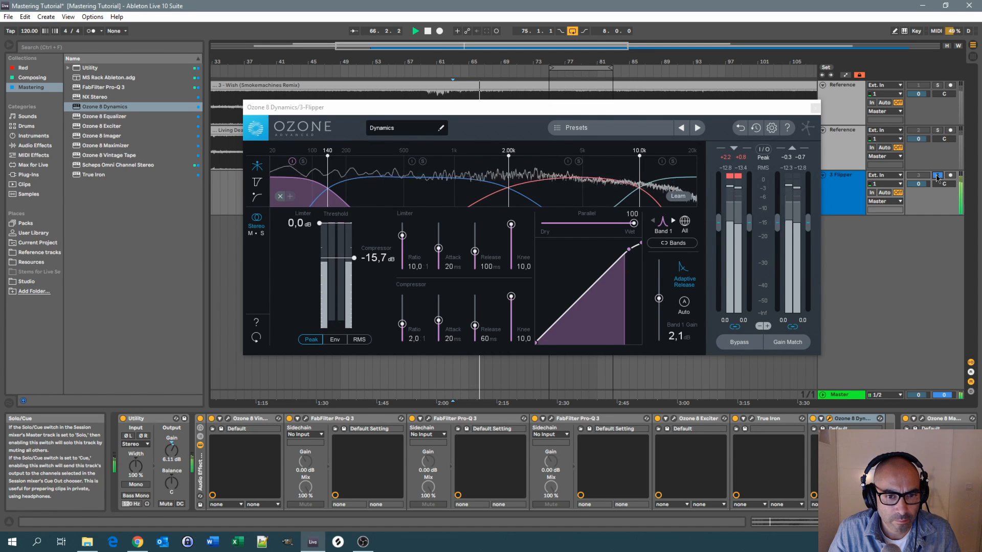
click(938, 85)
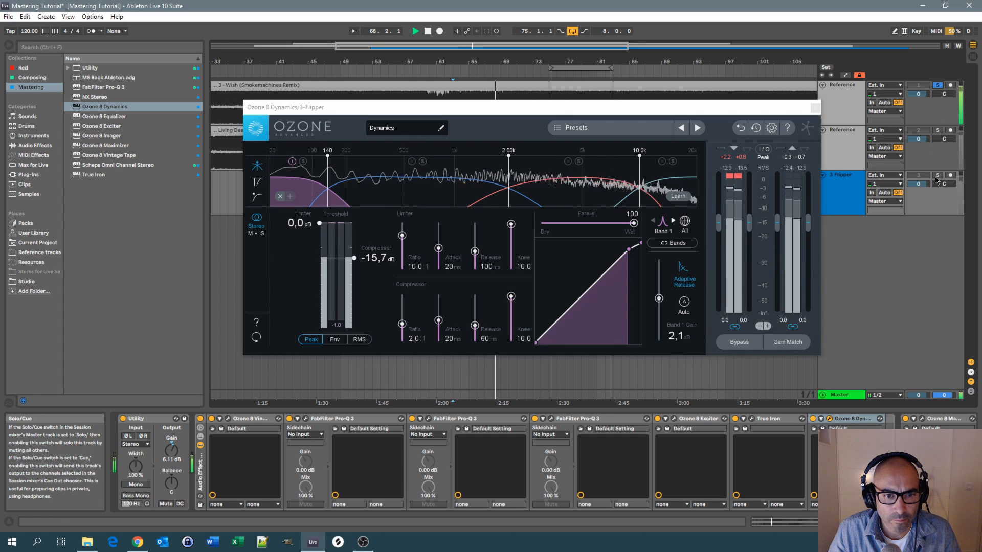
click(938, 130)
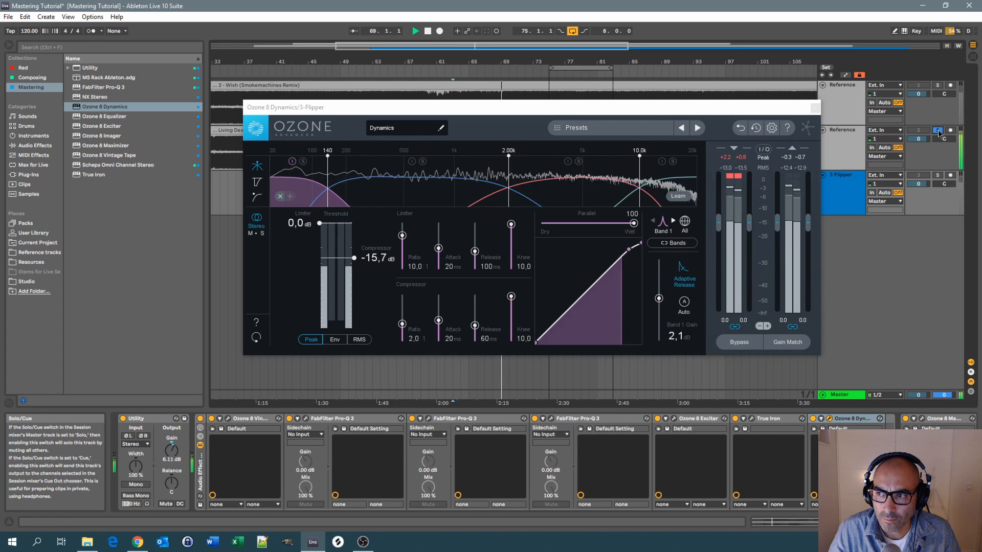
click(938, 176)
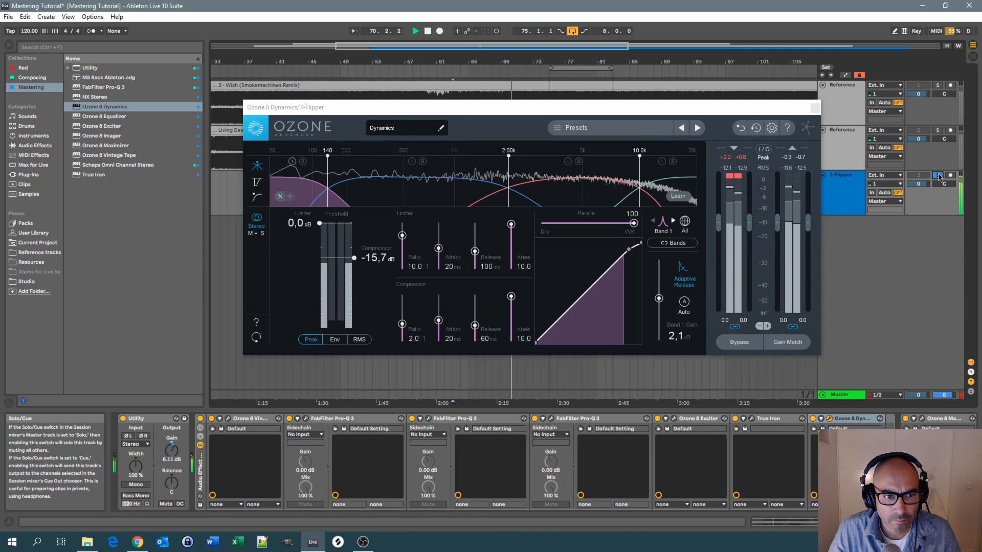
click(938, 130)
click(938, 85)
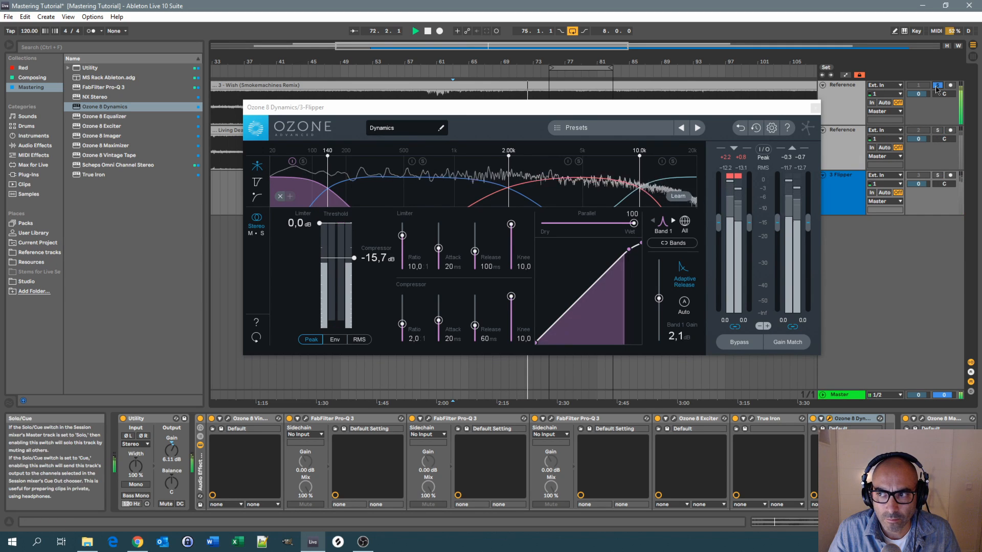
click(938, 175)
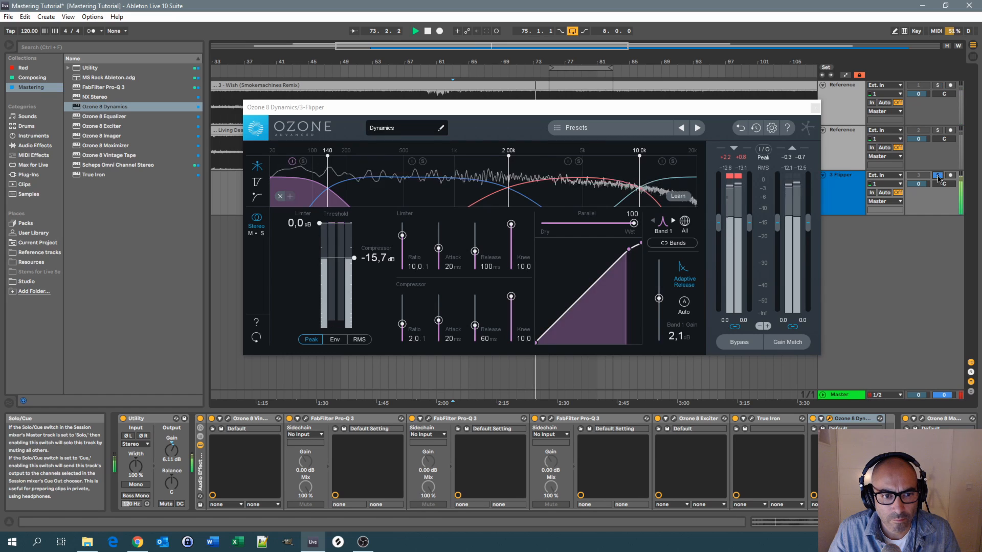
key(space)
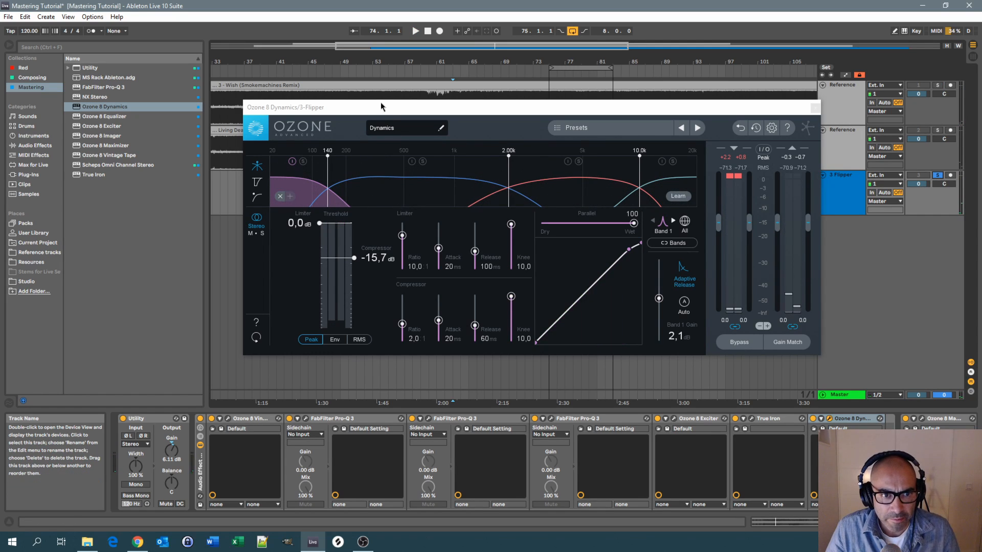
Activate and solo band 2, between 140 Hz and 2 kHz, in the Ozone 8 Dynamics plug-in.
drag(383, 109, 393, 119)
click(385, 204)
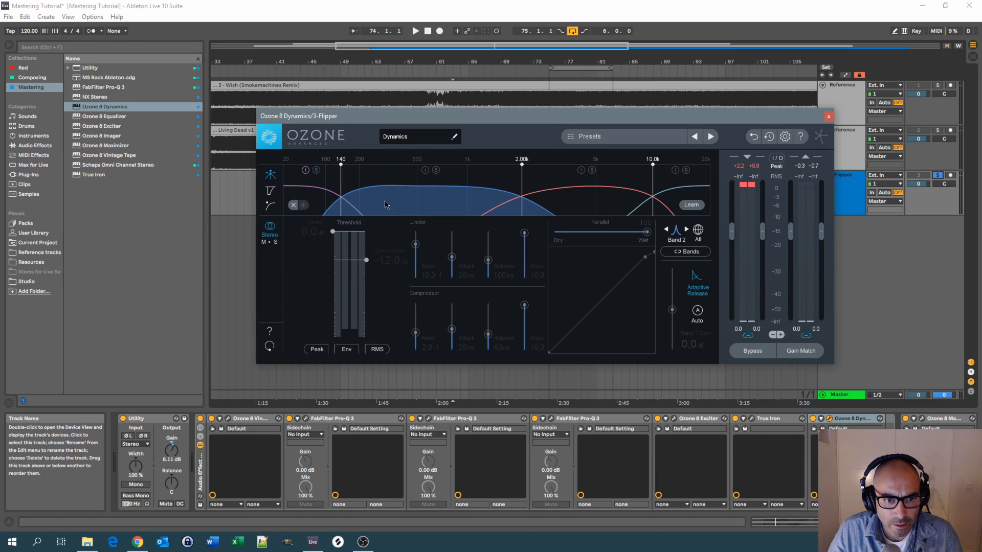
click(427, 171)
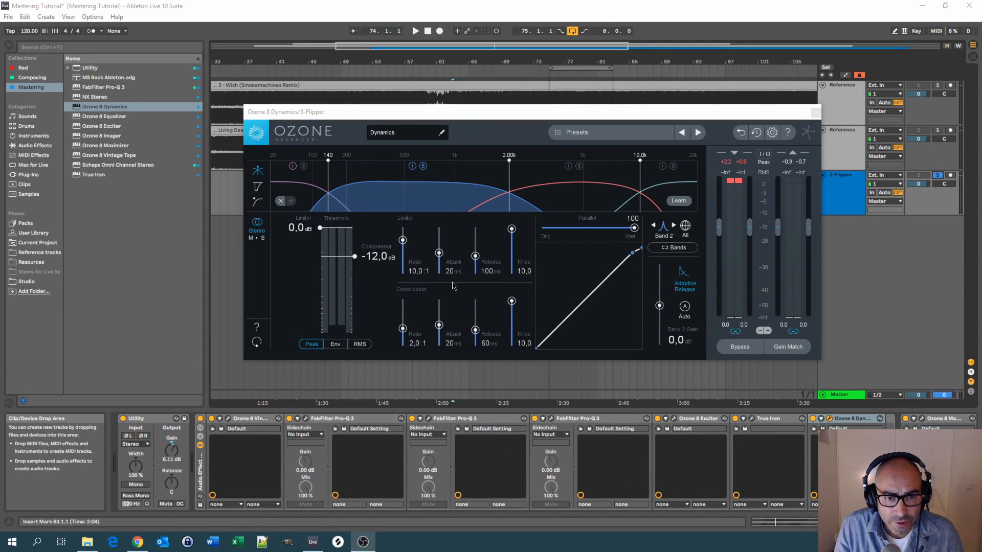
Set band 2's compressor attack to 10 ms and its threshold to -12.5 dB while auditioning the soloed band.
click(445, 205)
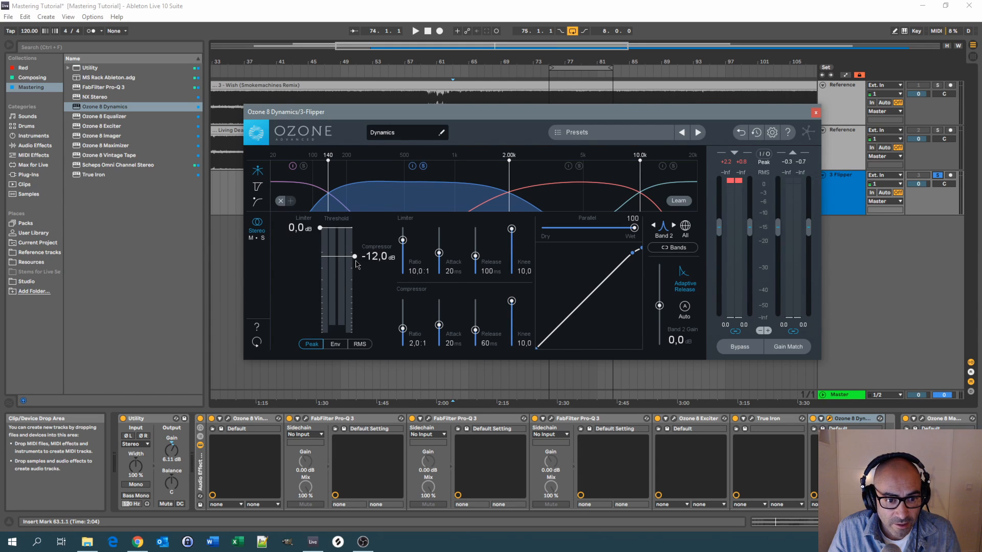
key(space)
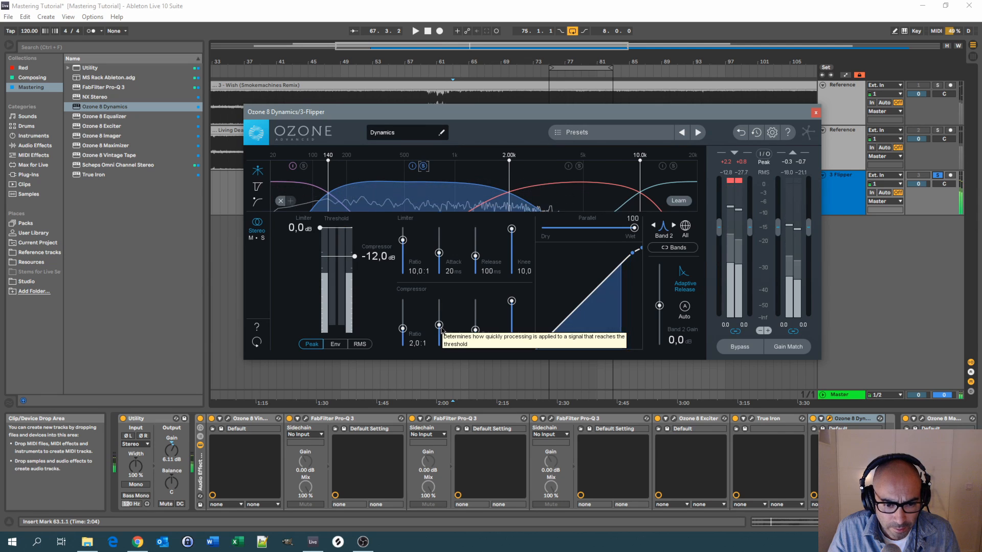
drag(442, 330, 442, 331)
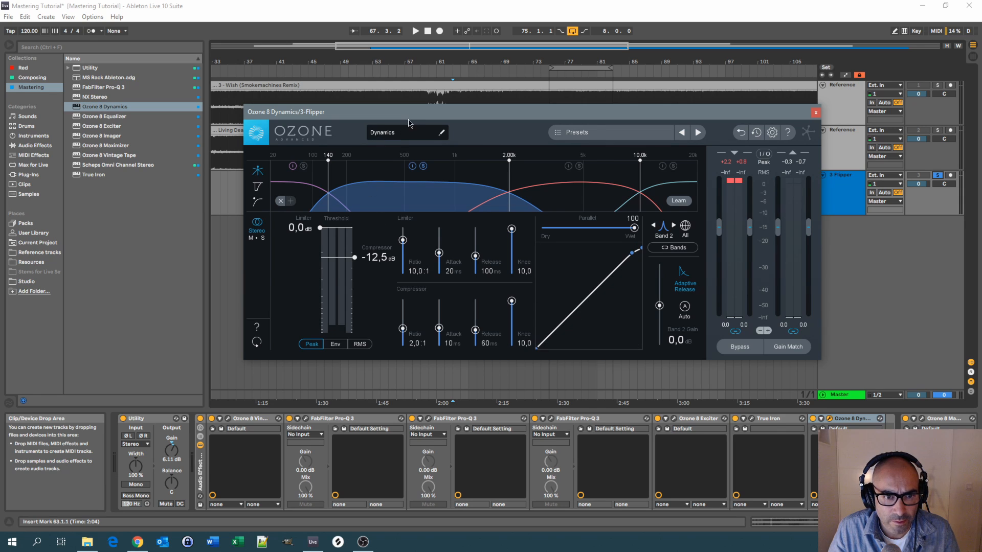
Play the soloed band 2 and compare its sound with the band's processing switched on and off.
key(space)
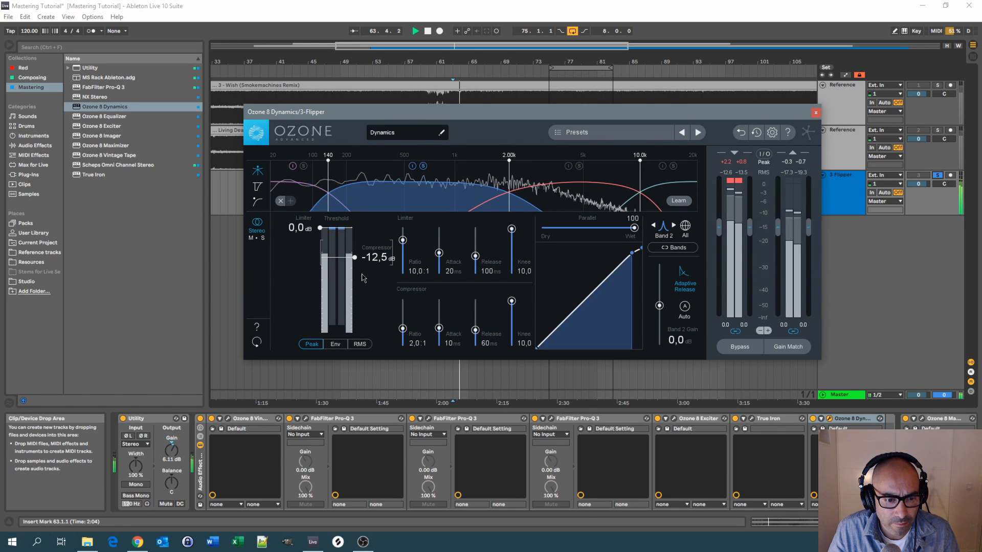
click(413, 167)
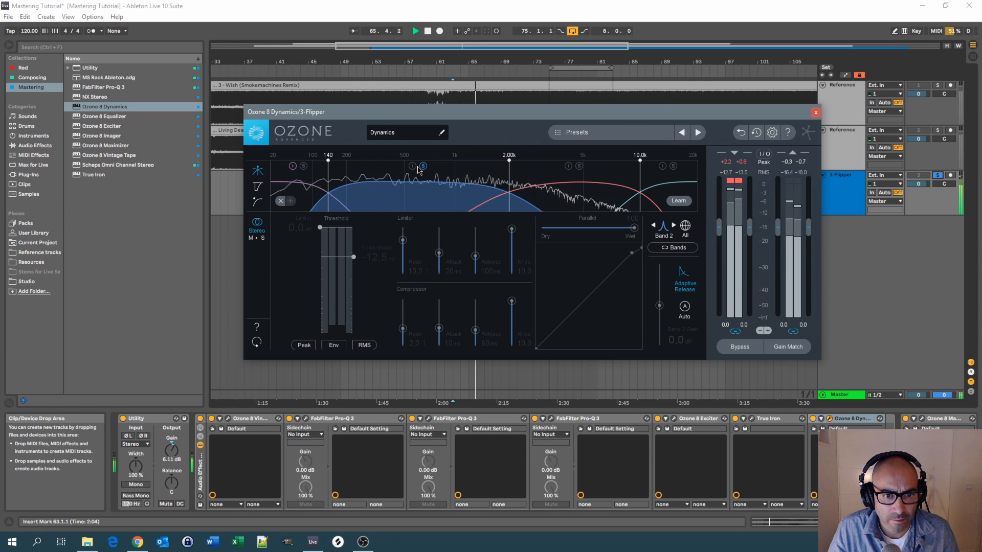
click(413, 167)
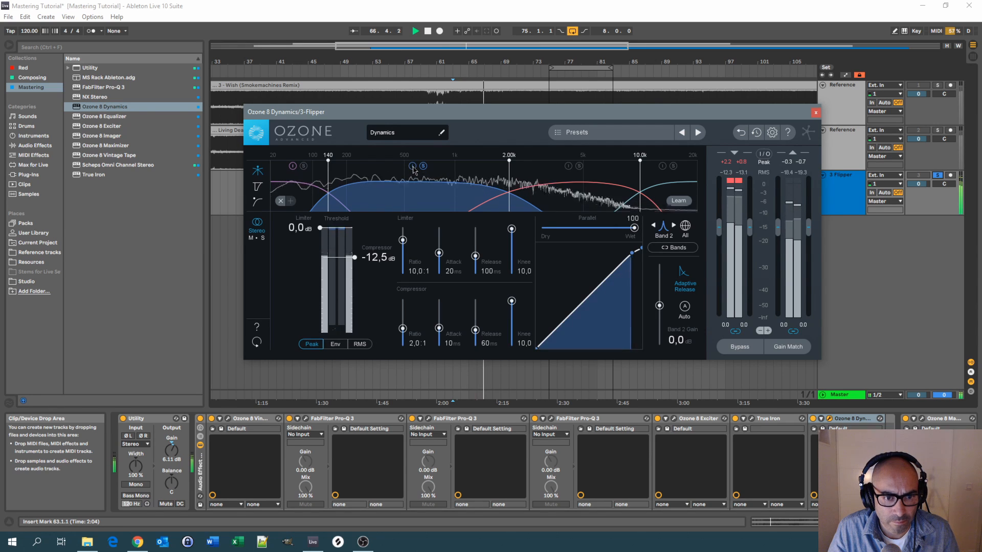
click(413, 167)
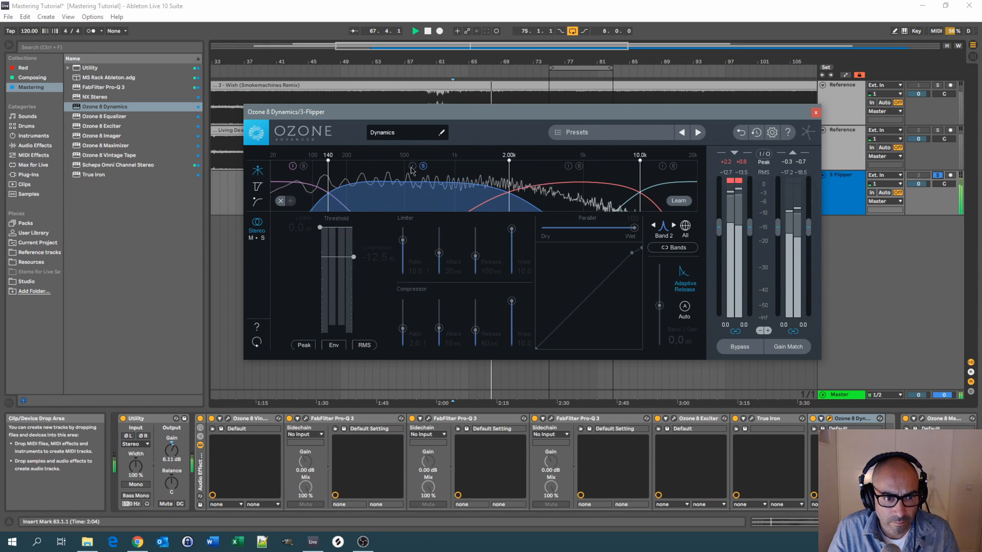
click(412, 166)
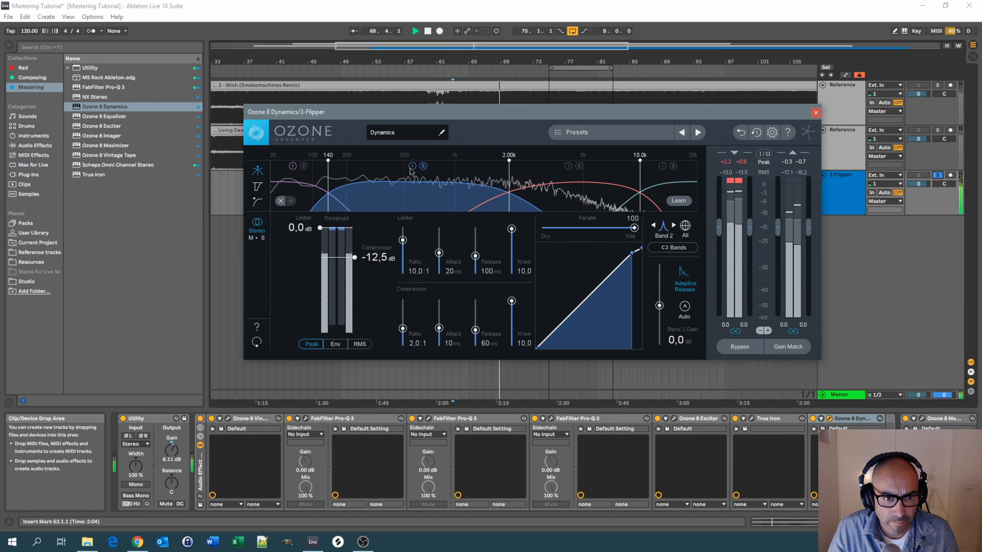
key(space)
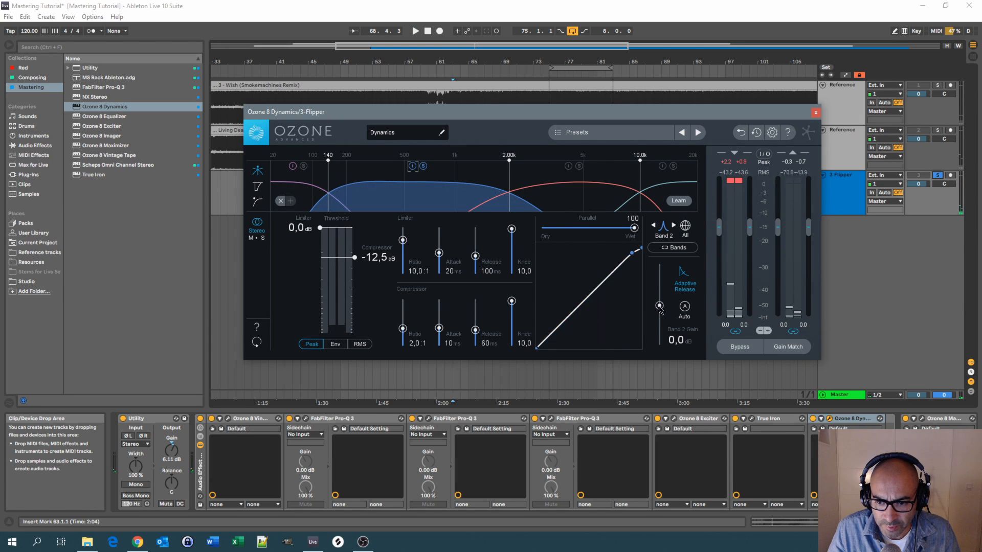
Try a band 2 gain of 1.9 dB and compare it during playback with the band's processing switched off.
drag(660, 306, 660, 306)
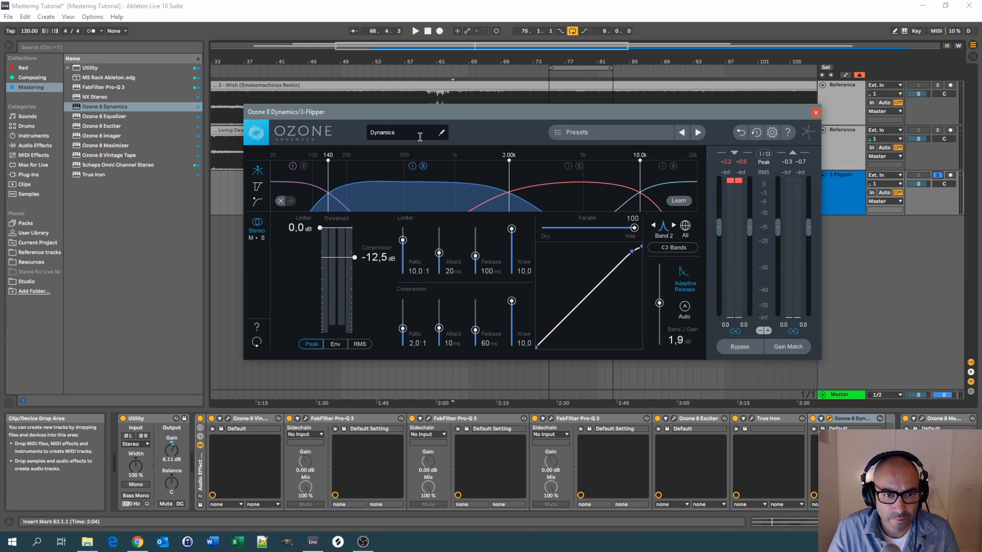
key(space)
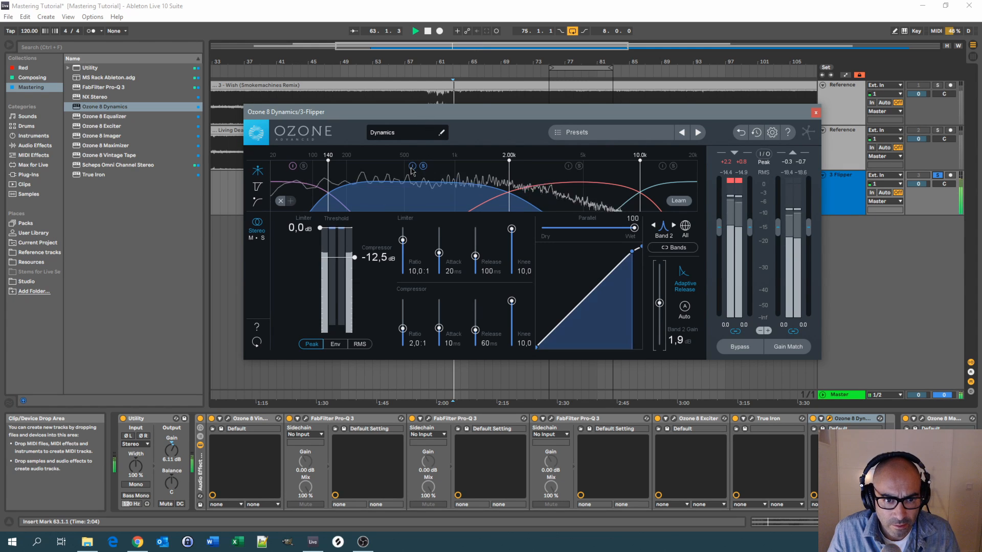
click(412, 166)
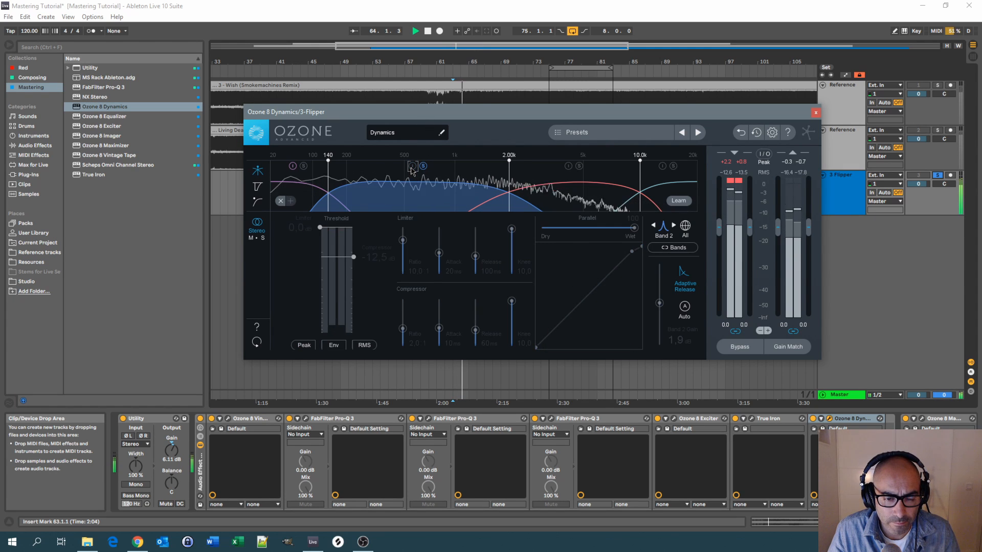
click(412, 167)
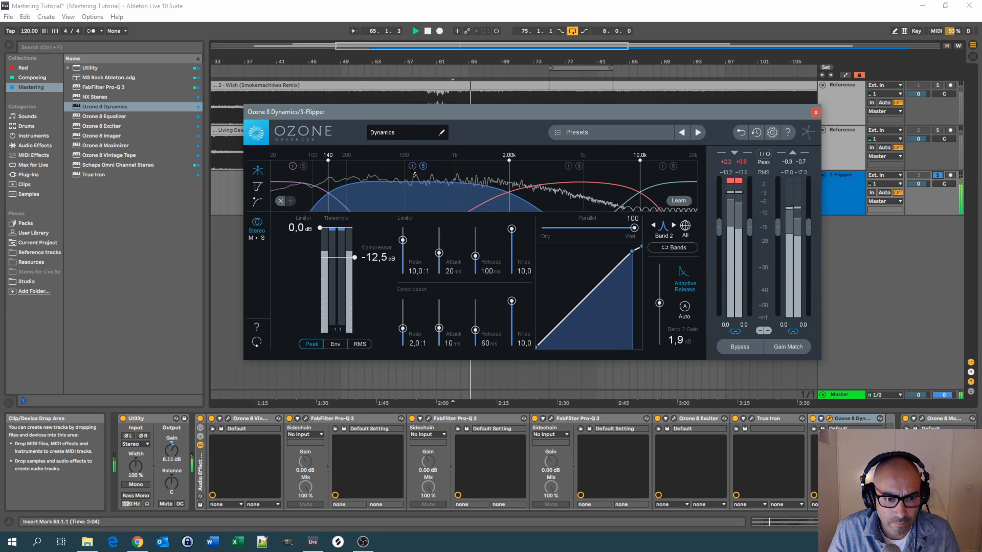
Set the band 2 gain to 1.0 dB and compare the processed and unprocessed band during playback.
key(space)
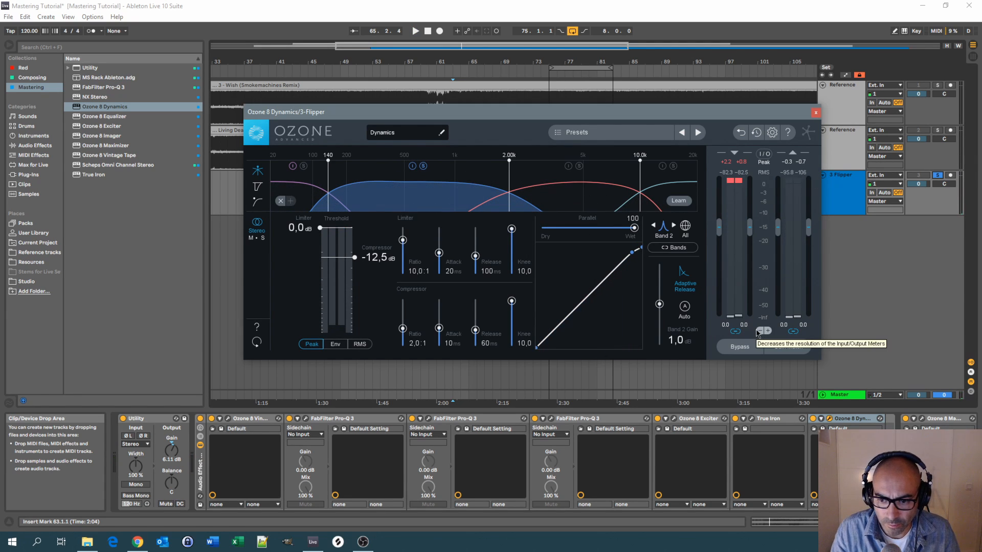
key(space)
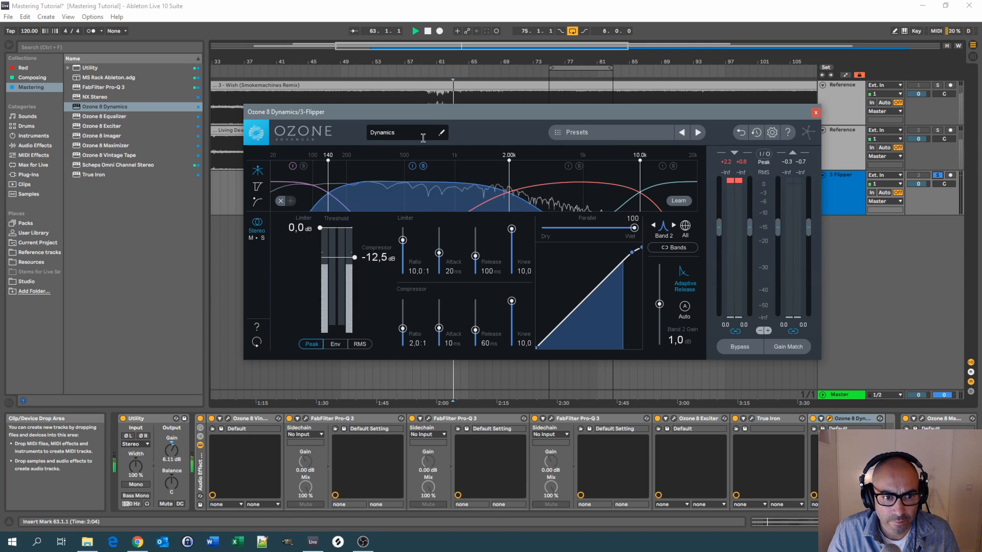
click(412, 167)
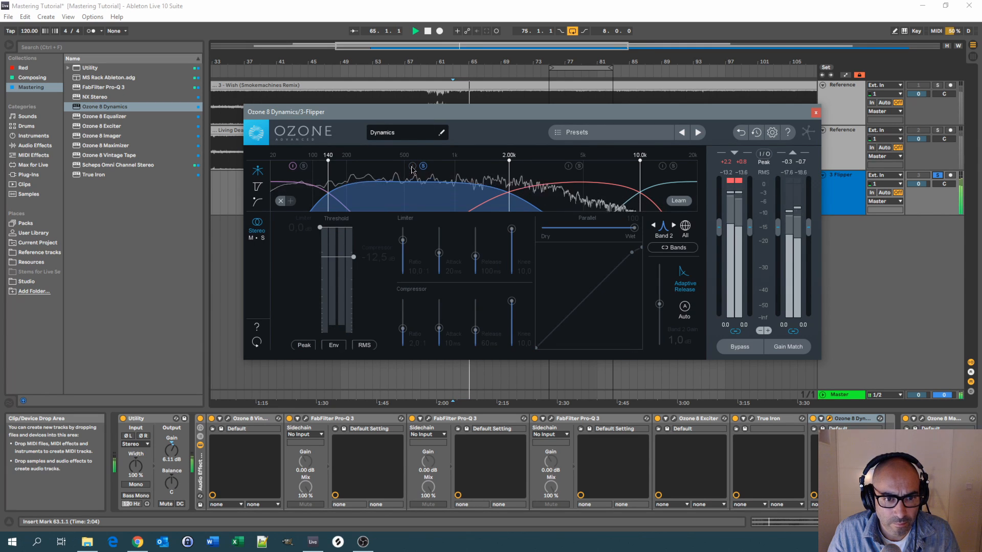
click(412, 167)
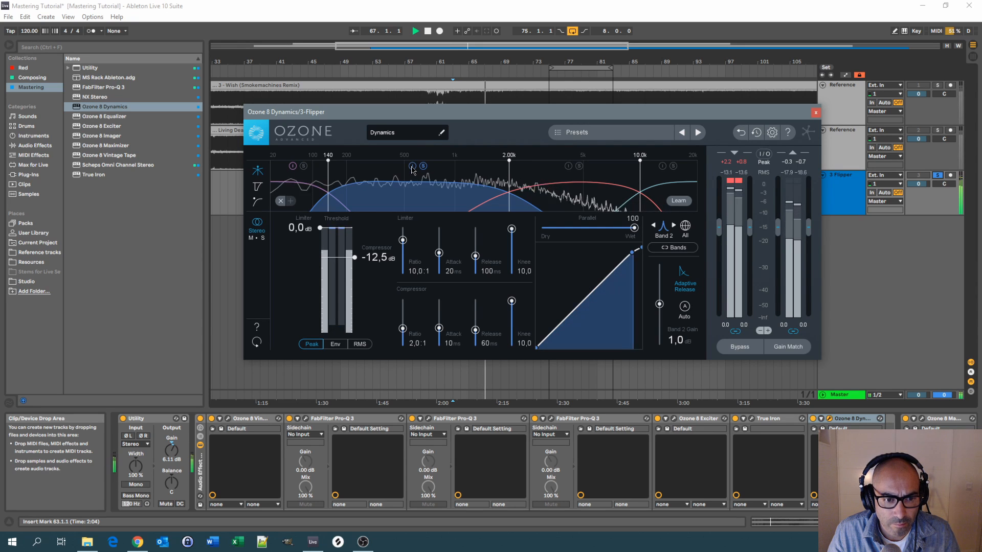
click(412, 167)
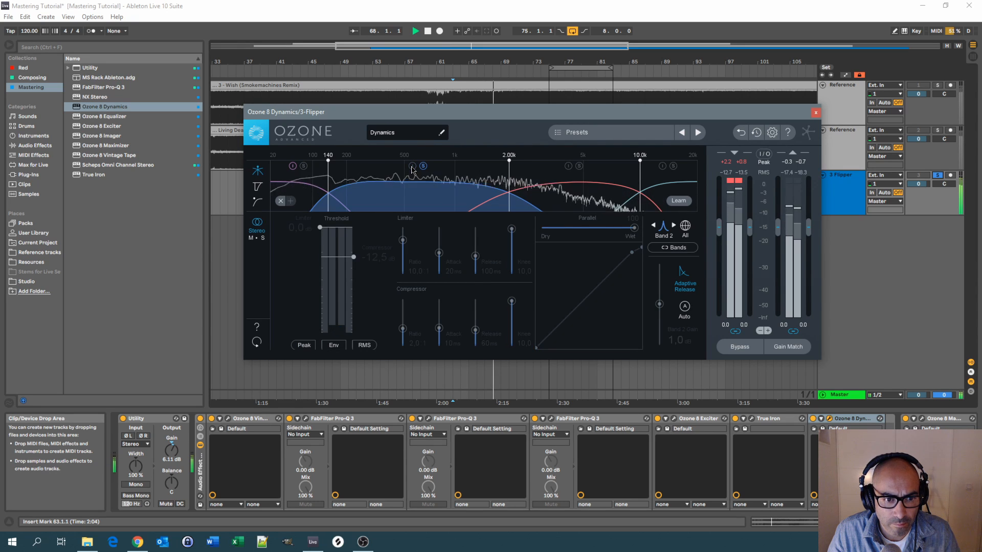
click(412, 167)
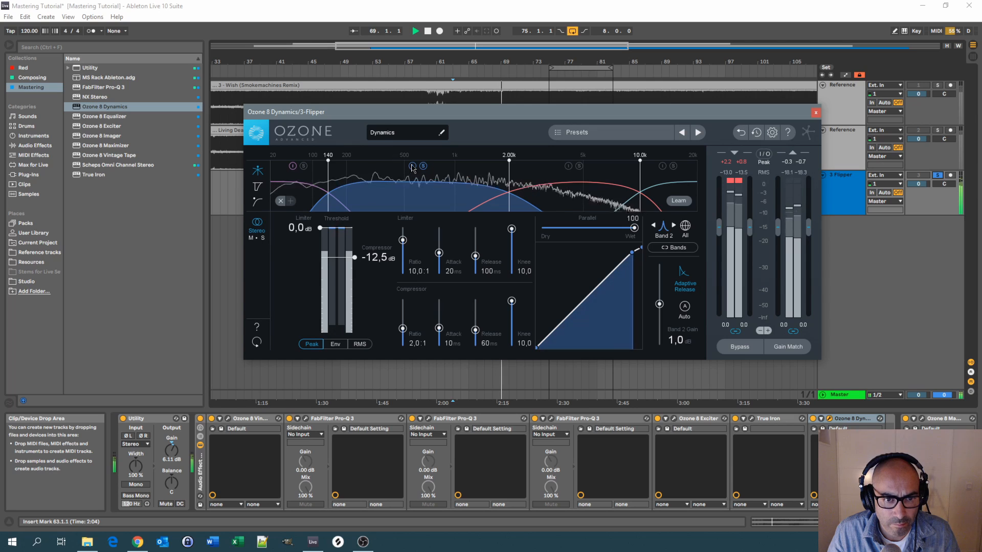
Take band 2 out of solo and compare the full Flipper track with the second reference track during playback.
key(space)
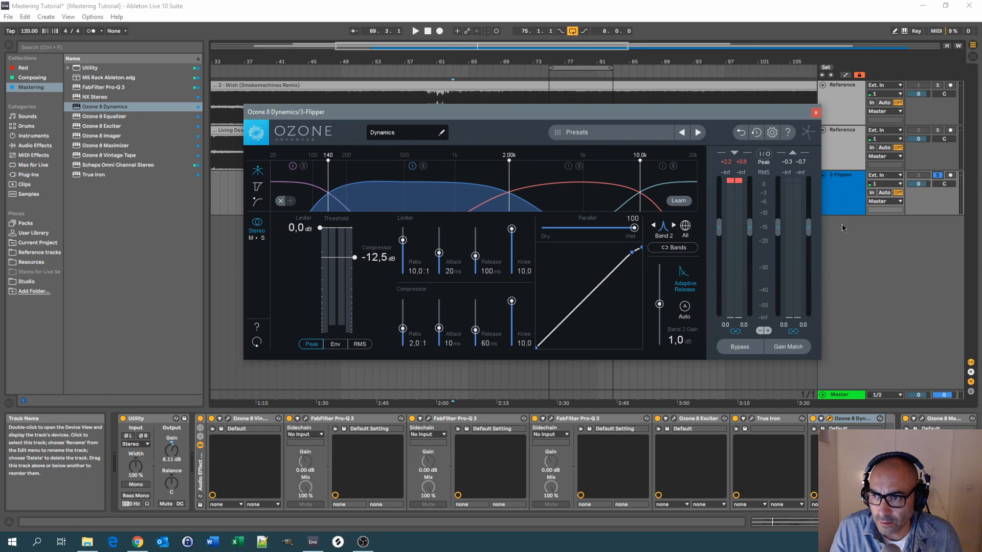
key(space)
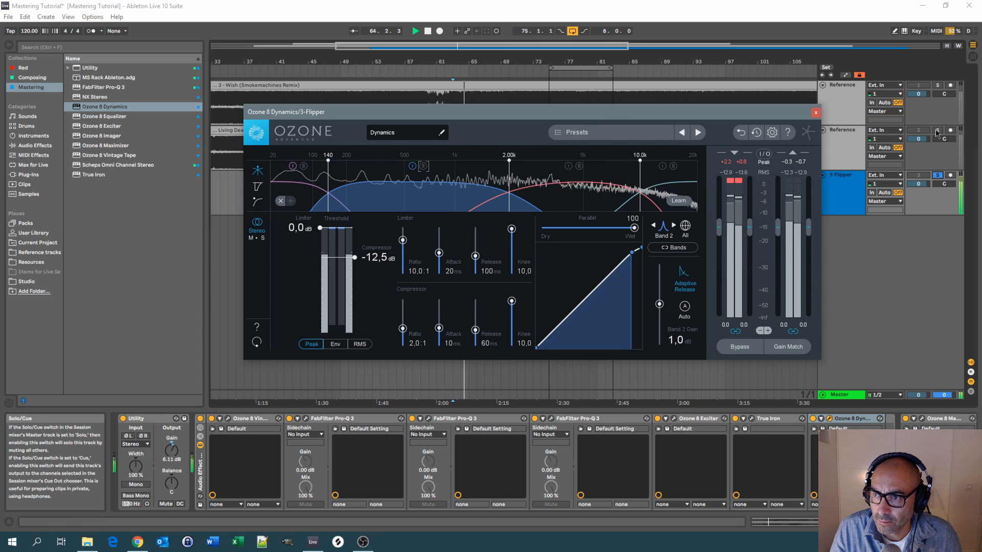
click(938, 131)
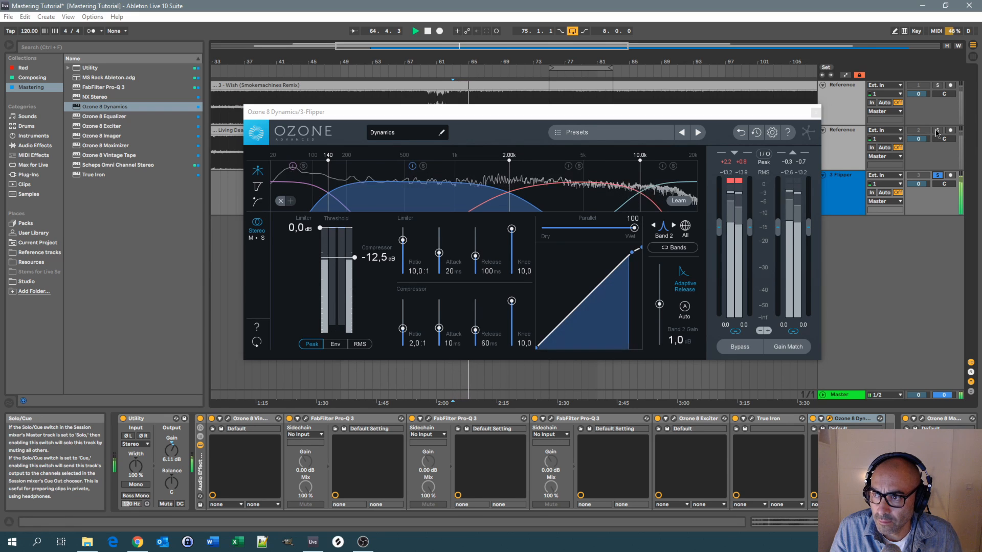
click(938, 175)
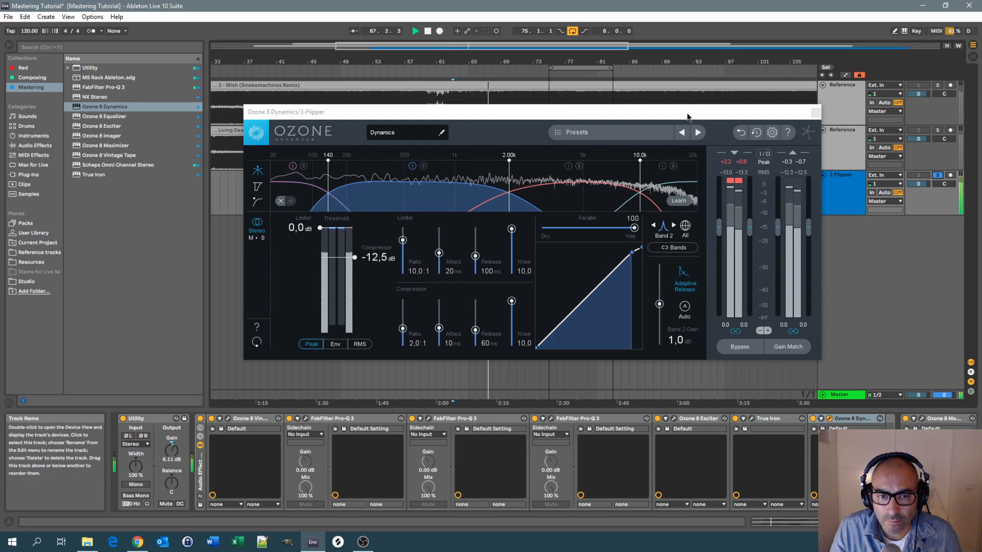
click(687, 117)
key(space)
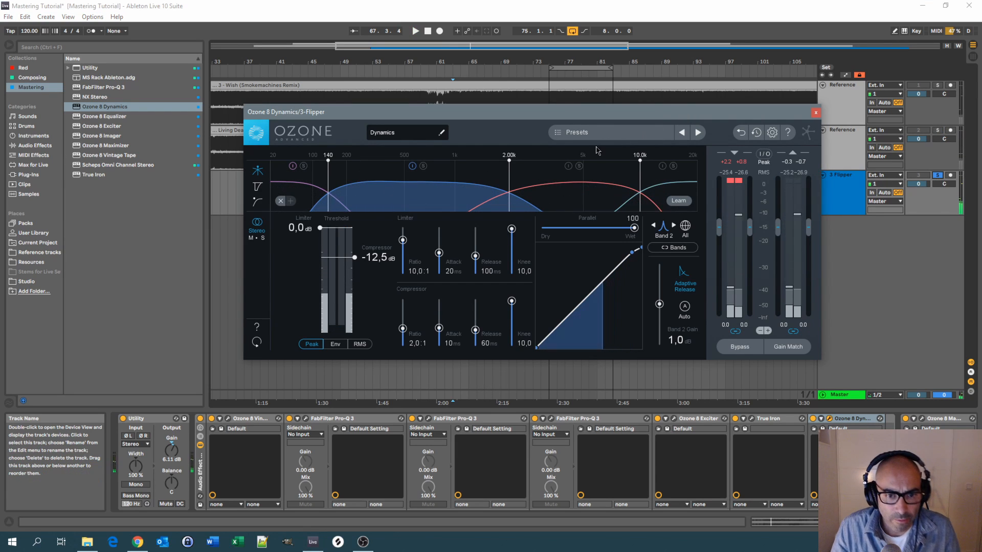
Enable band 3 and, during playback, set its compressor threshold to -16.4 dB and its gain to 1.2 dB.
click(551, 210)
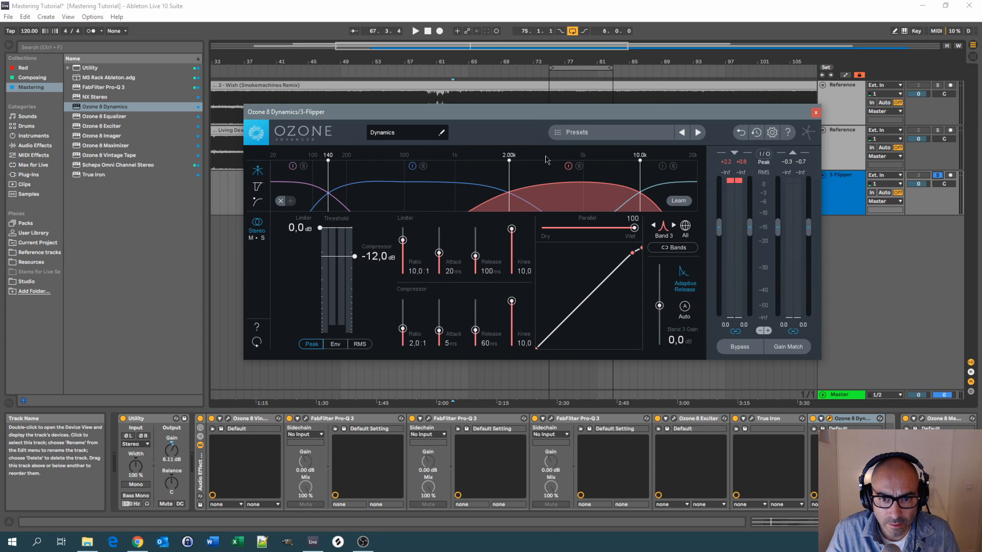
drag(529, 110, 522, 96)
key(space)
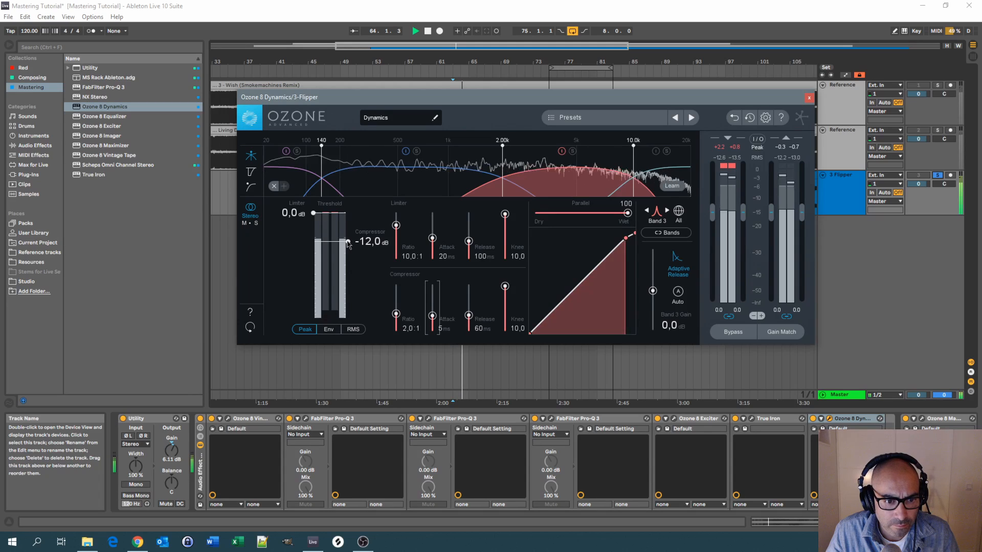
mouse_move(348, 242)
mouse_down()
mouse_move(351, 268)
mouse_move(350, 251)
mouse_up()
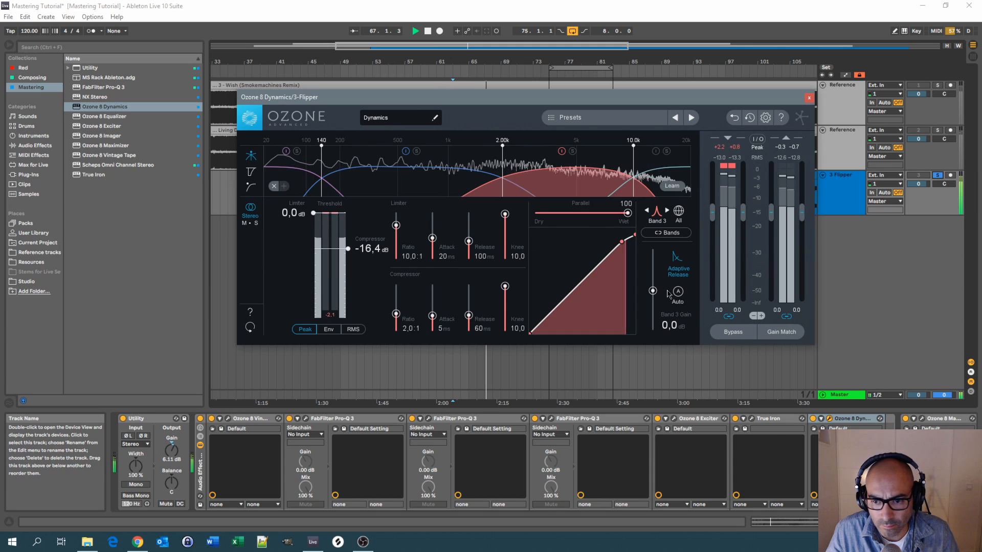
drag(653, 291, 654, 288)
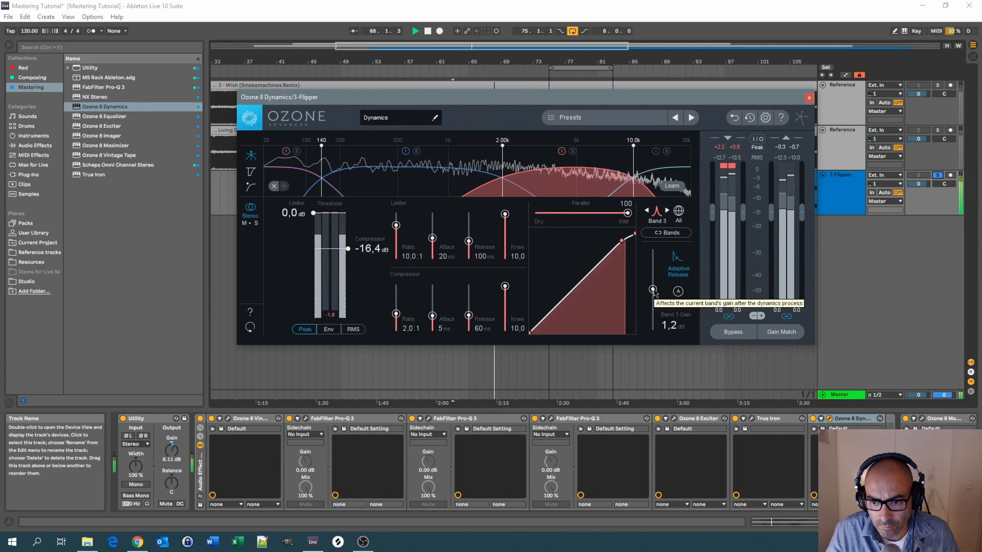
Solo band 3 and compare its sound with the band's processing switched on and off during playback.
click(572, 151)
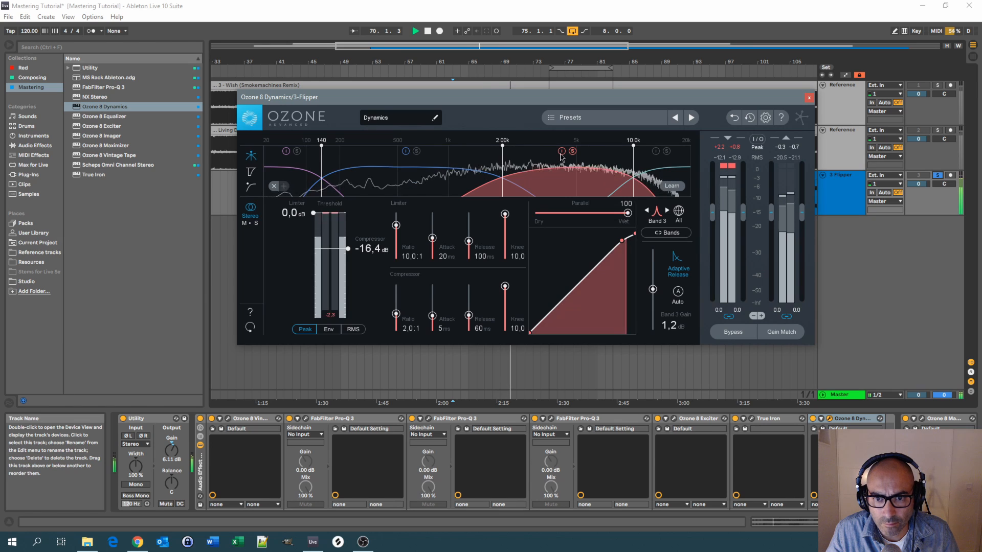
click(562, 151)
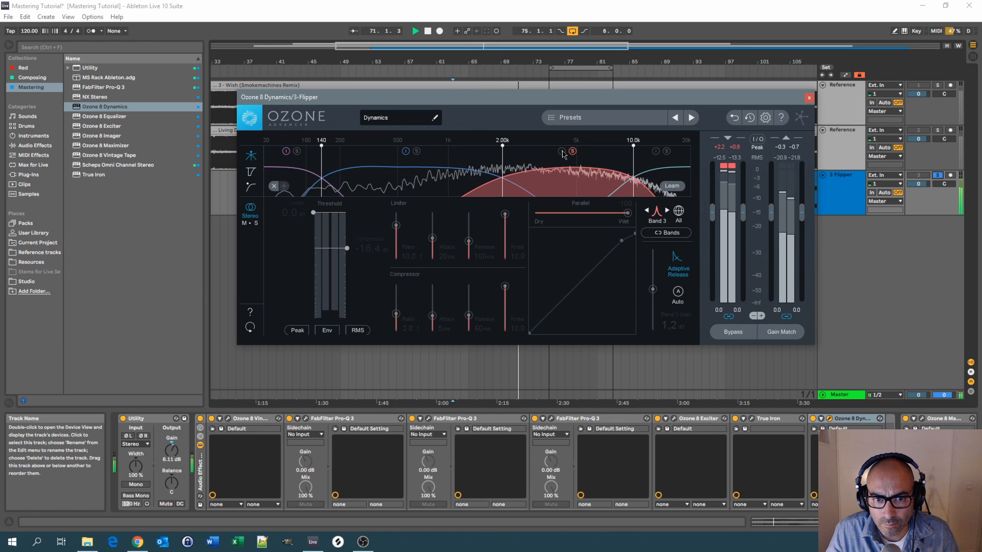
click(562, 152)
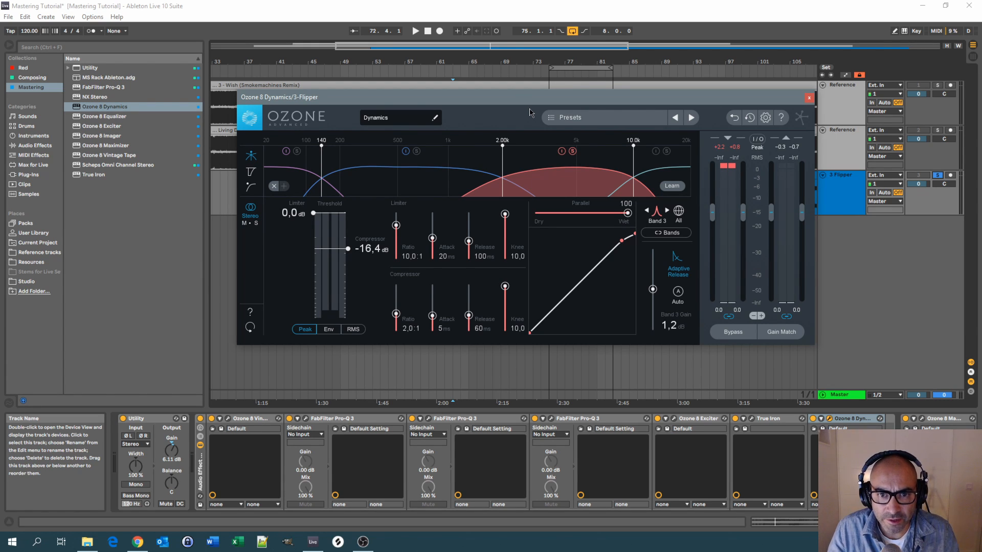
drag(508, 98, 502, 97)
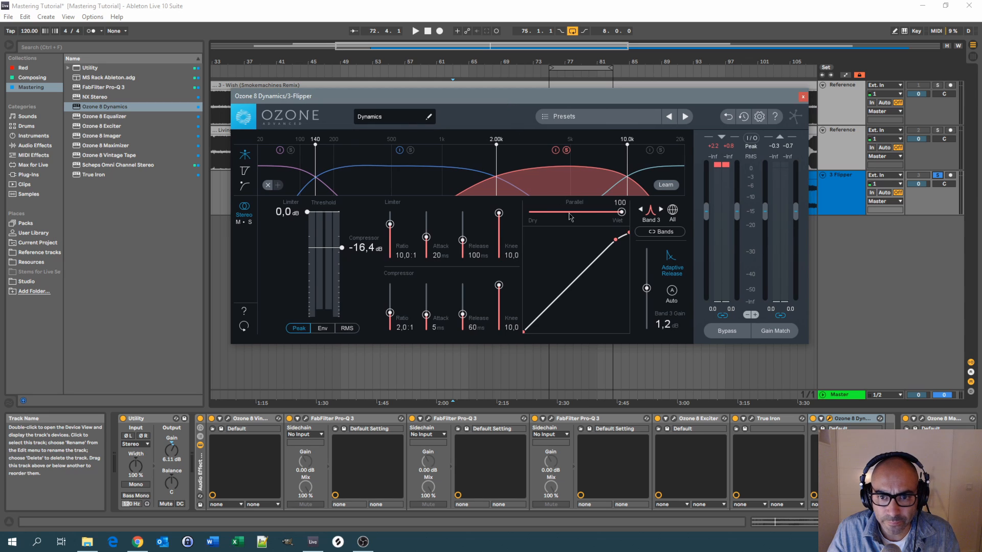
key(space)
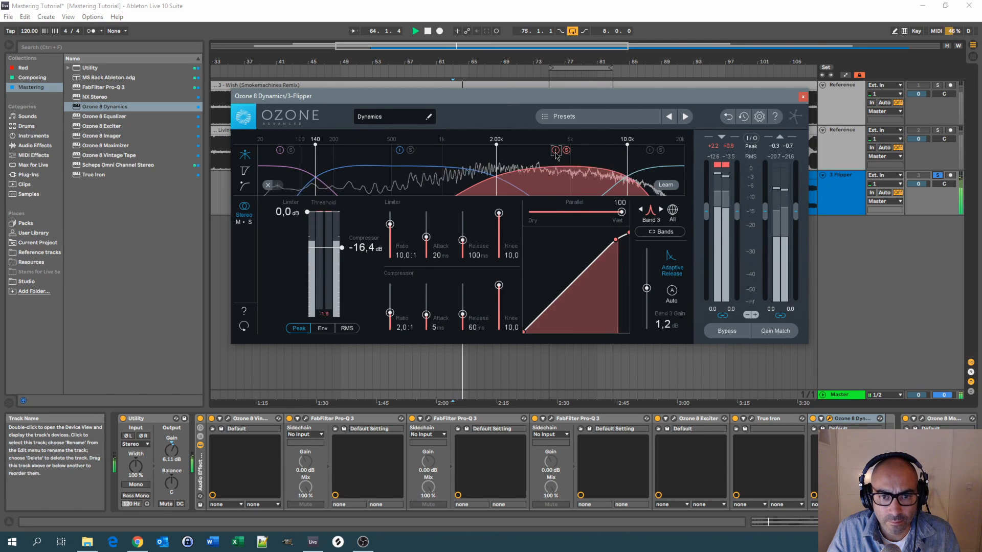
click(556, 153)
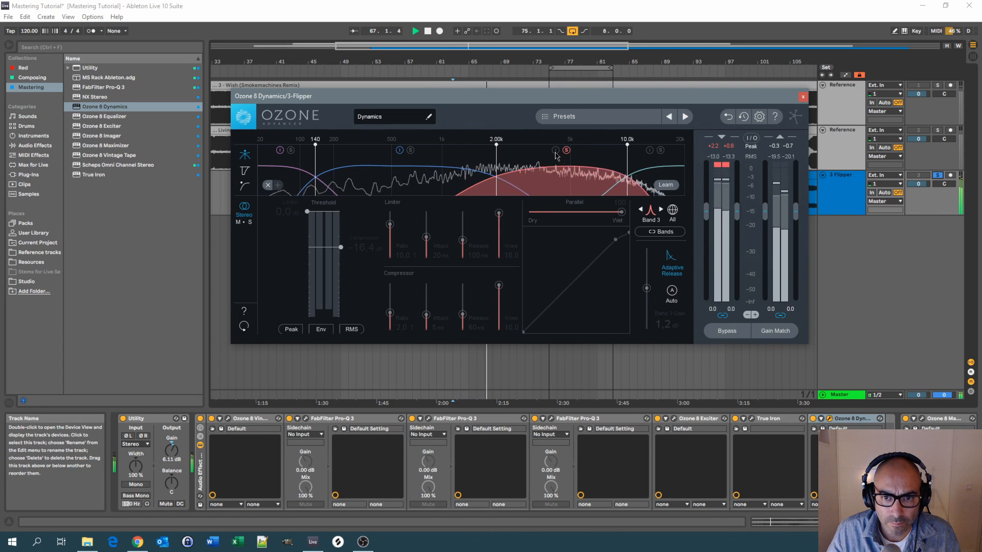
click(556, 153)
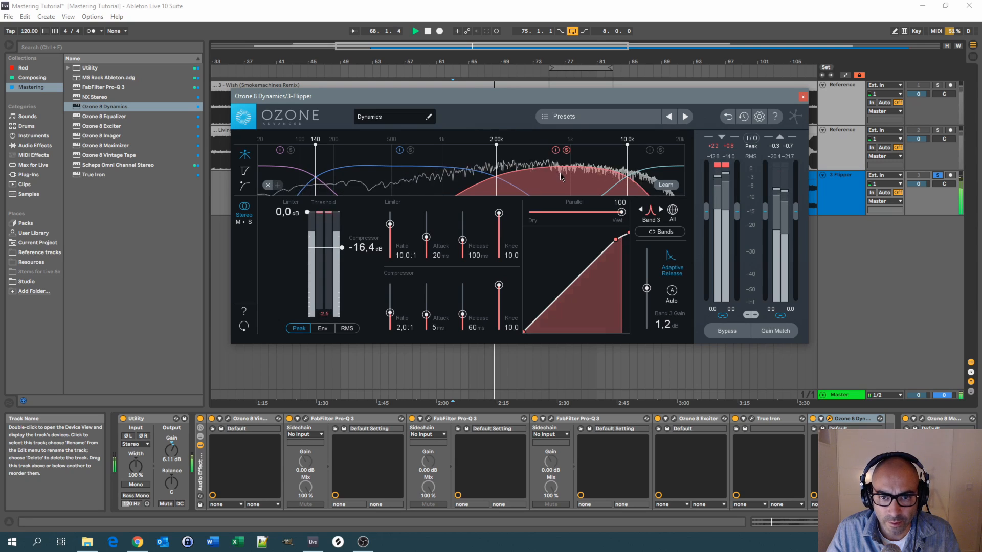
Set the band 3 compressor threshold to -16.7 dB and compare the processed and unprocessed band during playback.
key(space)
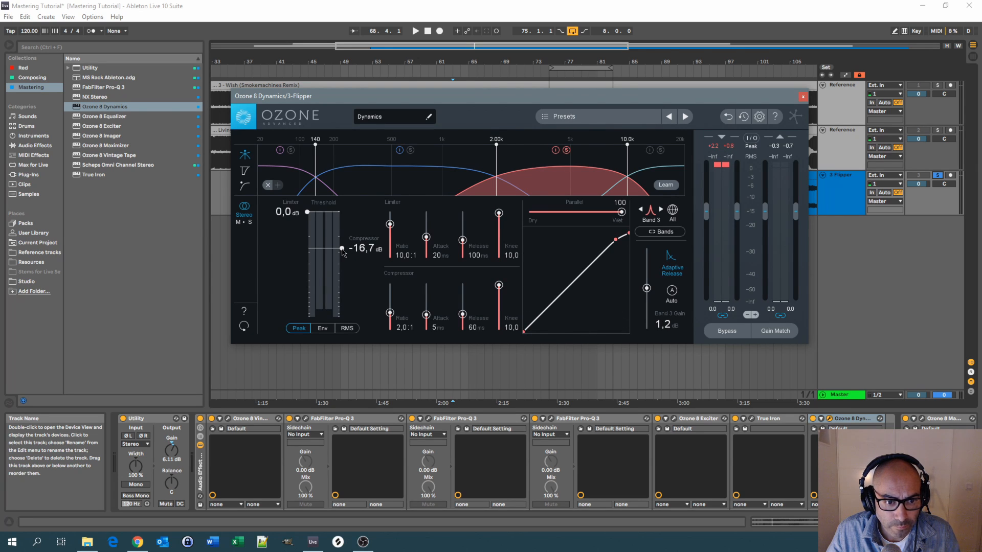
drag(538, 107, 538, 97)
key(space)
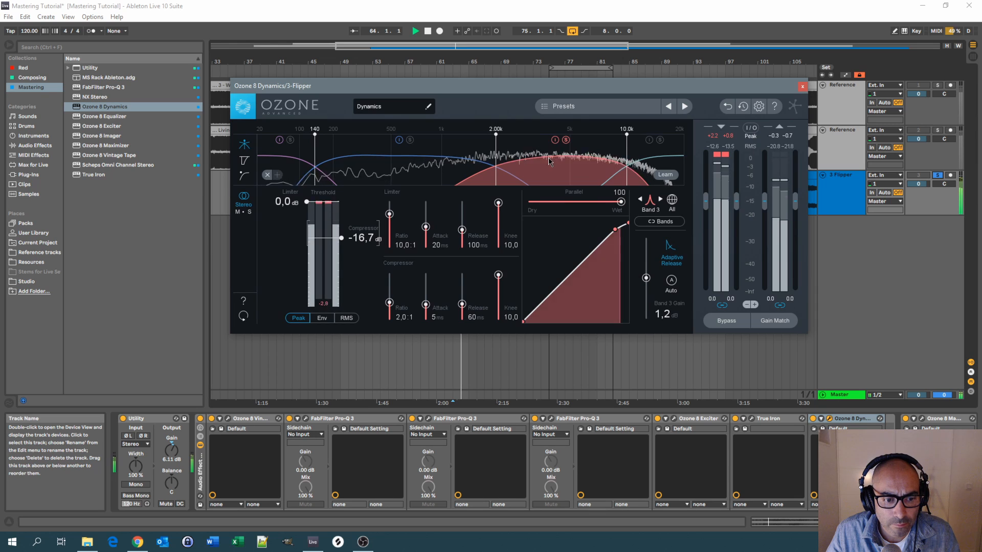
click(555, 141)
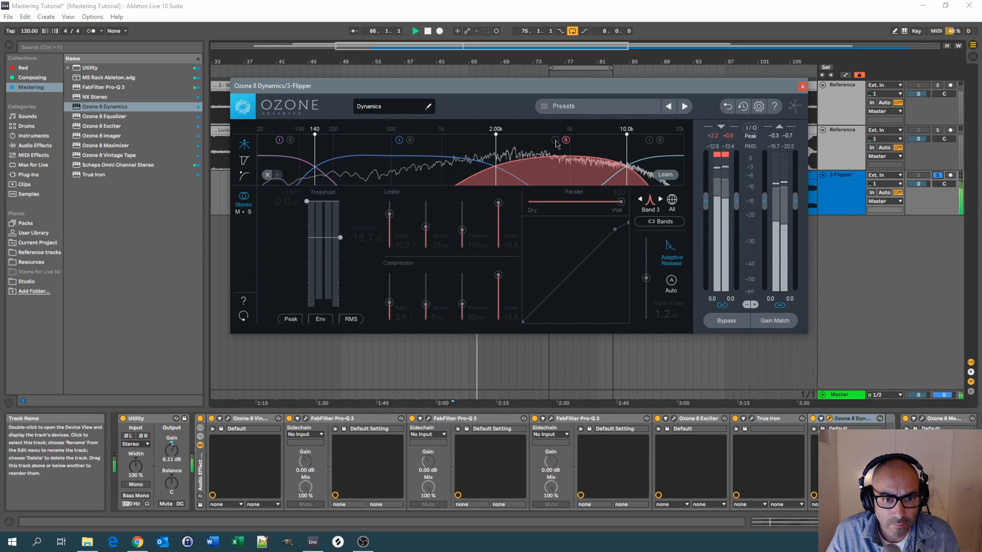
click(555, 141)
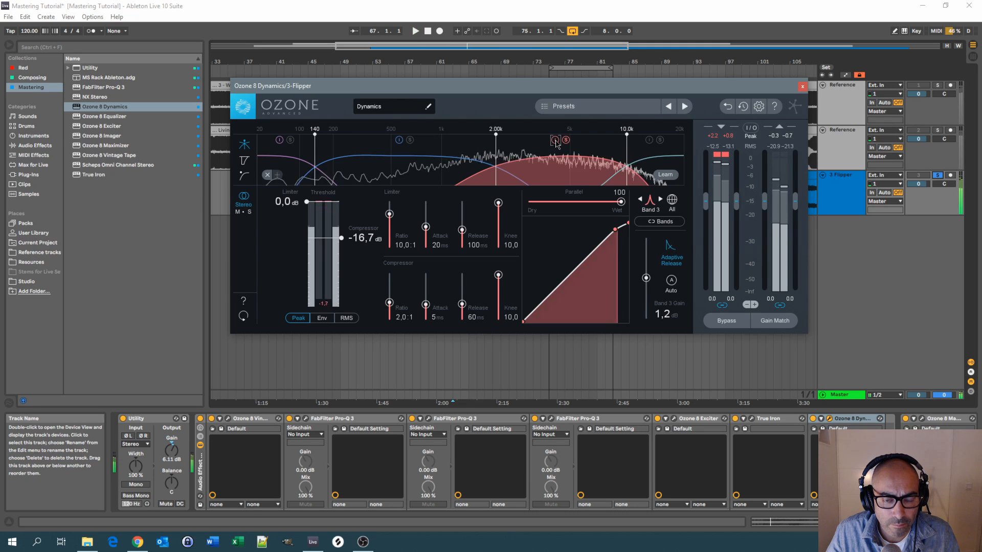
key(space)
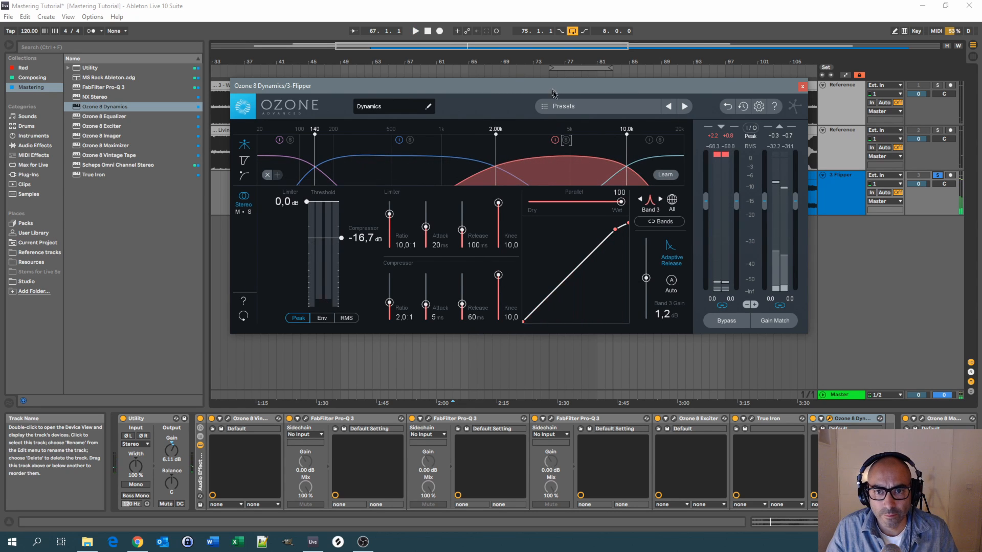
Play the full Flipper track with band 3 out of solo and compare it with the reference tracks.
drag(551, 87, 553, 104)
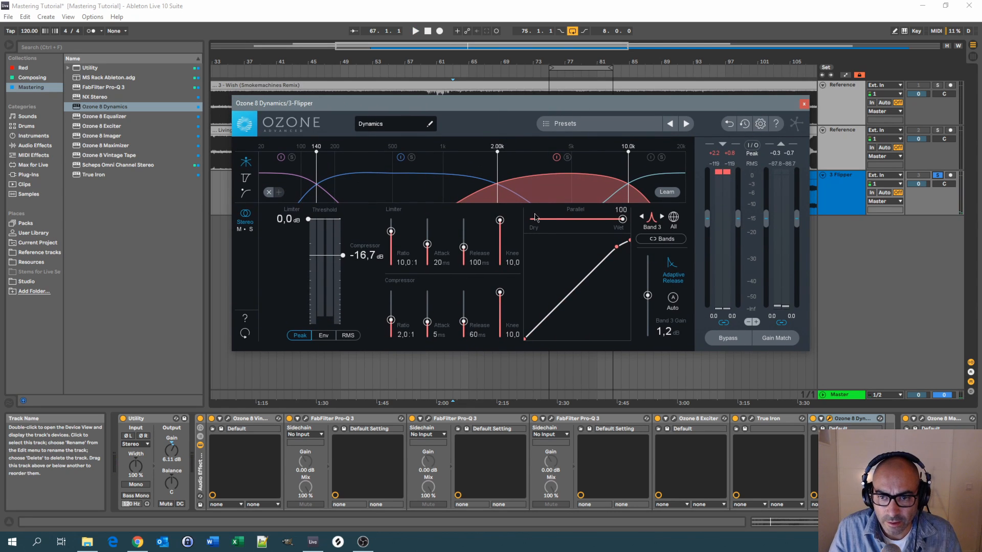
key(space)
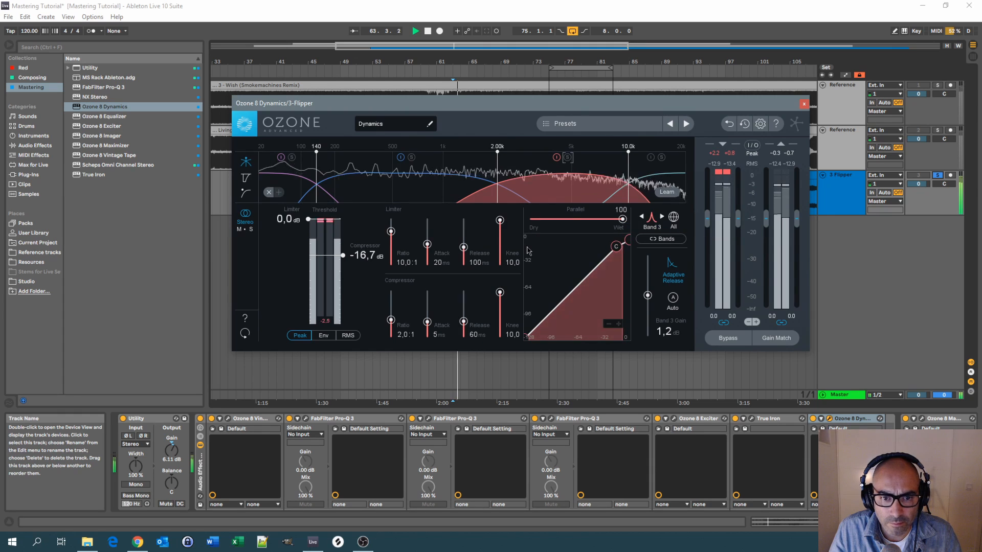
click(938, 132)
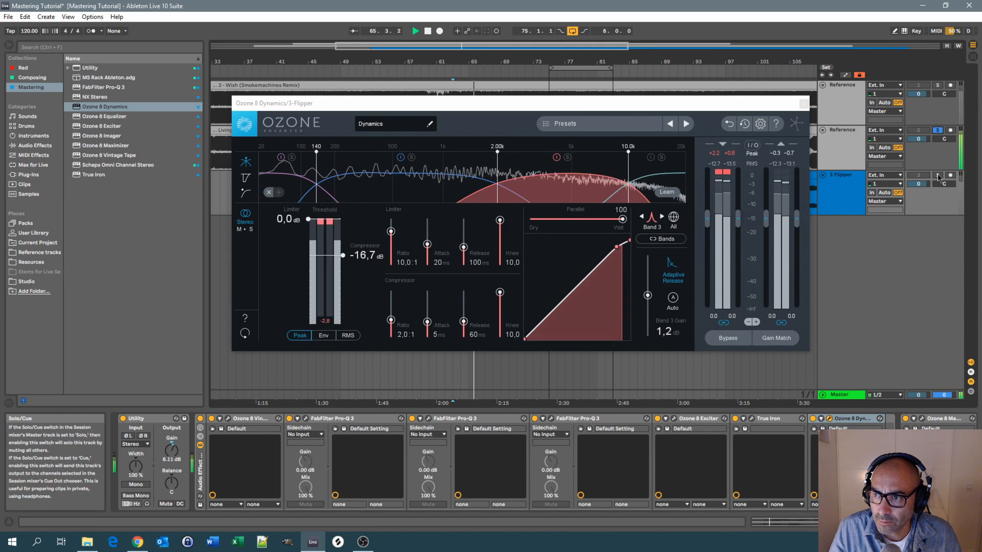
click(937, 85)
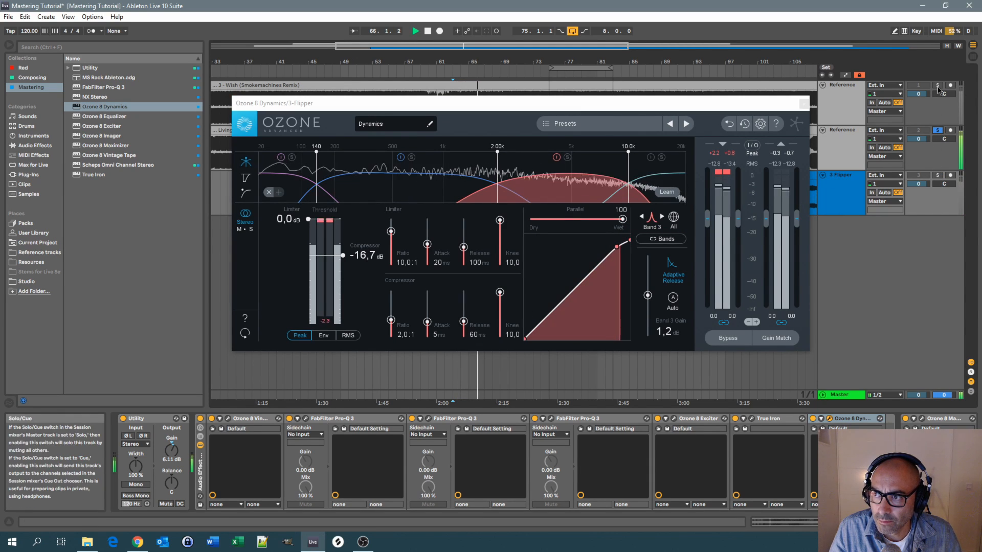
click(937, 176)
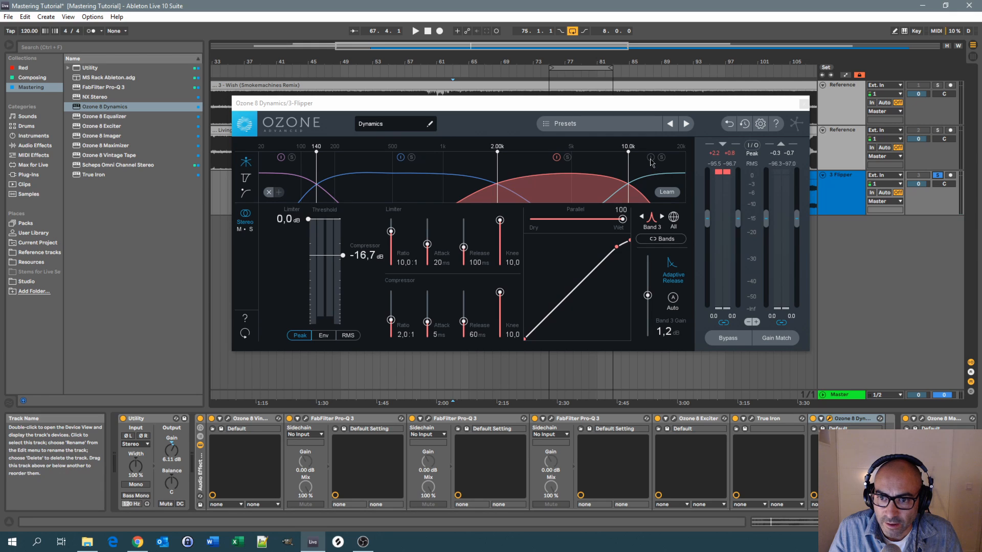
Enable and solo band 4, and set its compressor threshold to -35.4 dB during playback.
click(648, 178)
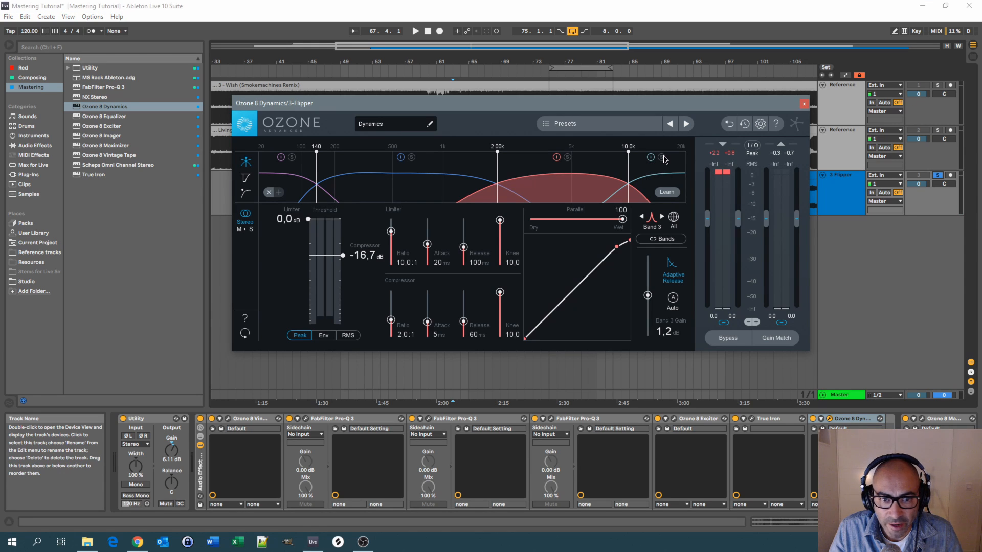
click(663, 182)
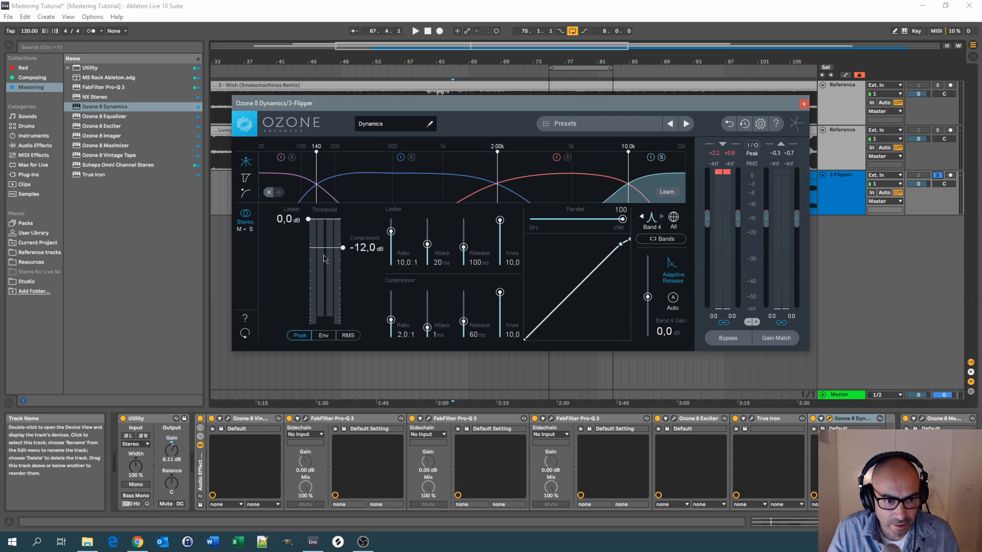
mouse_move(343, 252)
mouse_down()
mouse_move(341, 287)
mouse_move(343, 257)
mouse_up()
drag(561, 110, 554, 93)
key(space)
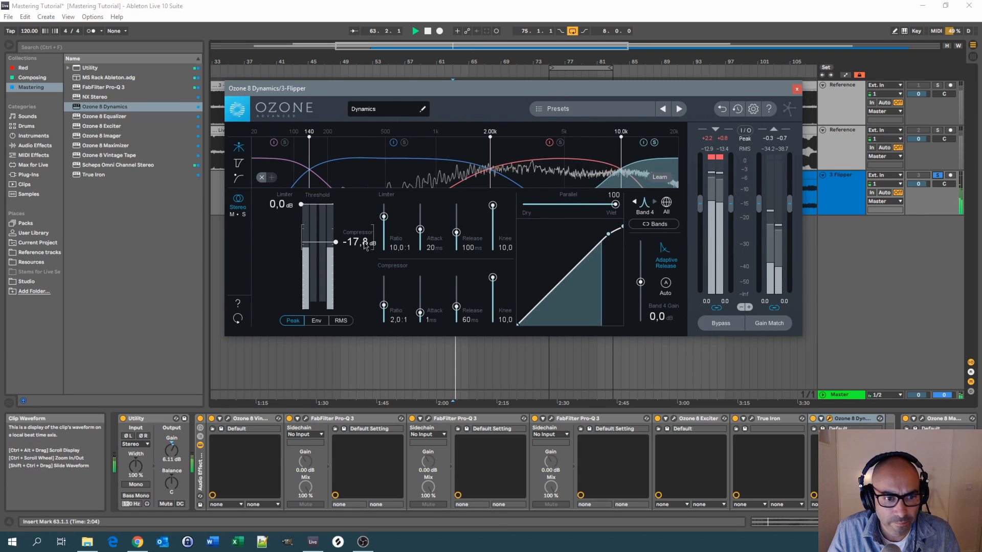
drag(335, 245, 339, 265)
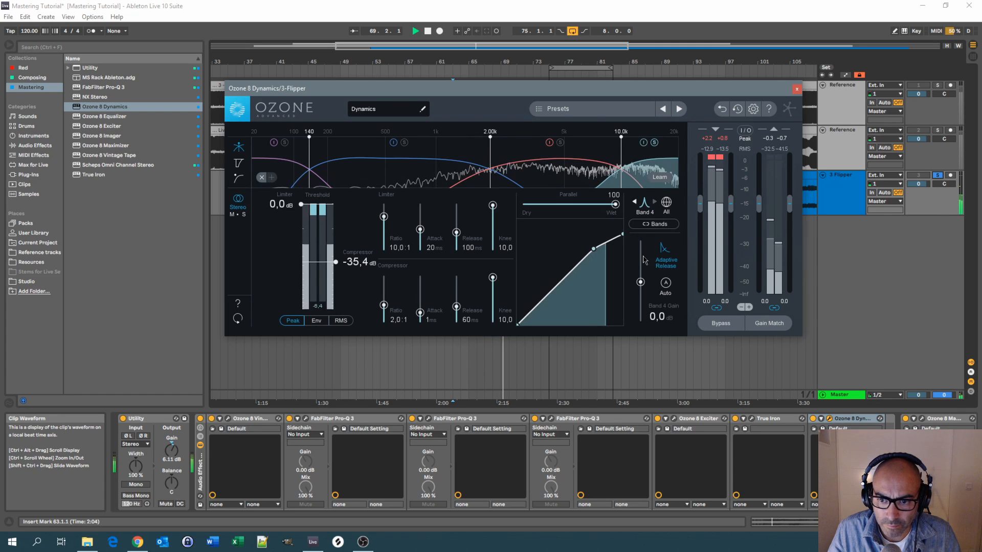
Set the band 4 gain to 1.0 dB and compare the soloed band with its processing switched on and off.
double_click(655, 315)
text(1)
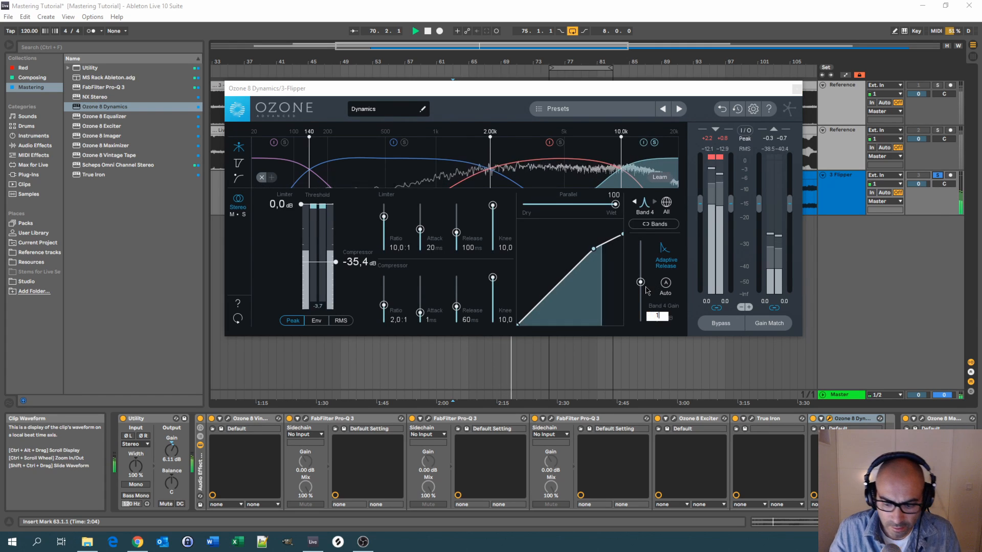
key(Return)
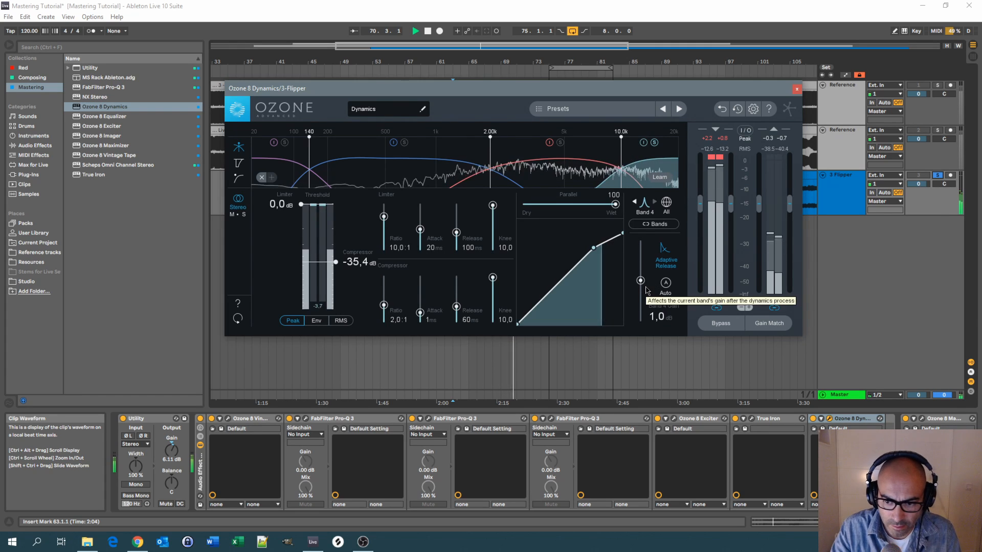
click(644, 144)
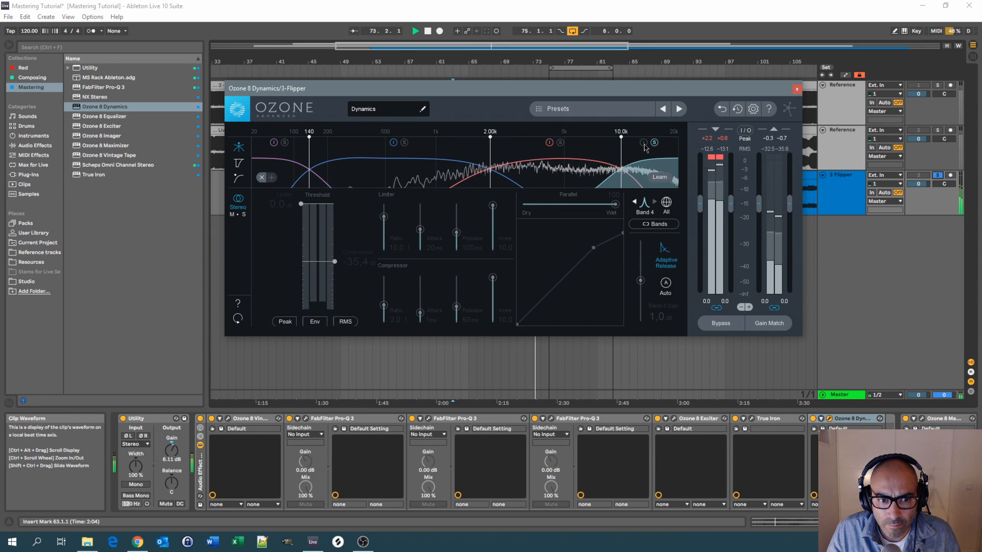
click(643, 144)
key(space)
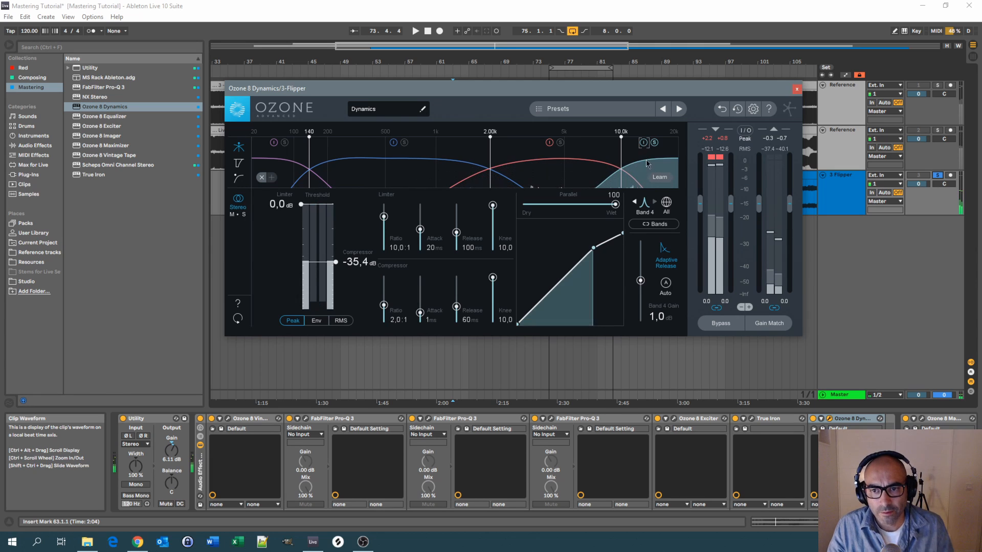
Play the full Flipper track with band 4 out of solo to hear all four compressed bands together.
drag(595, 94, 572, 95)
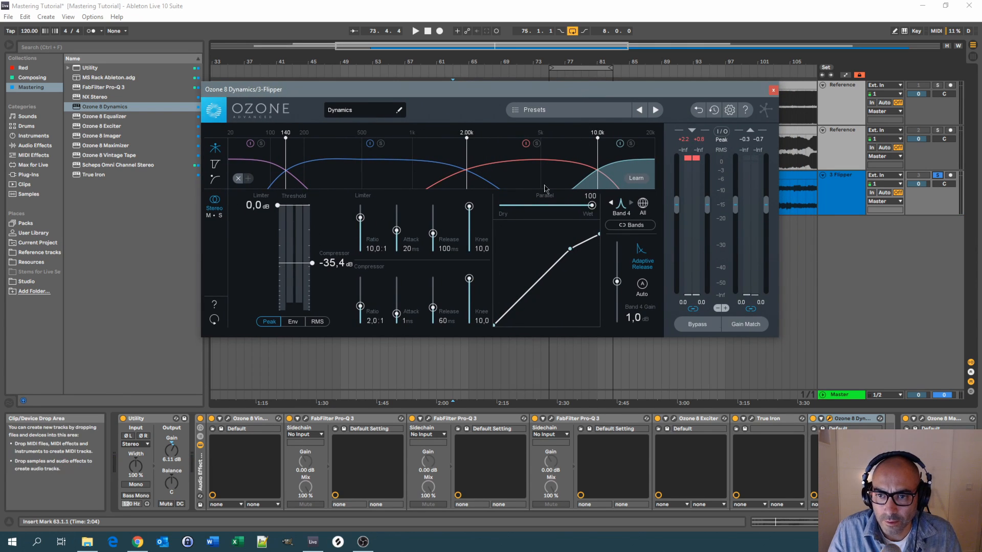
drag(474, 97, 490, 106)
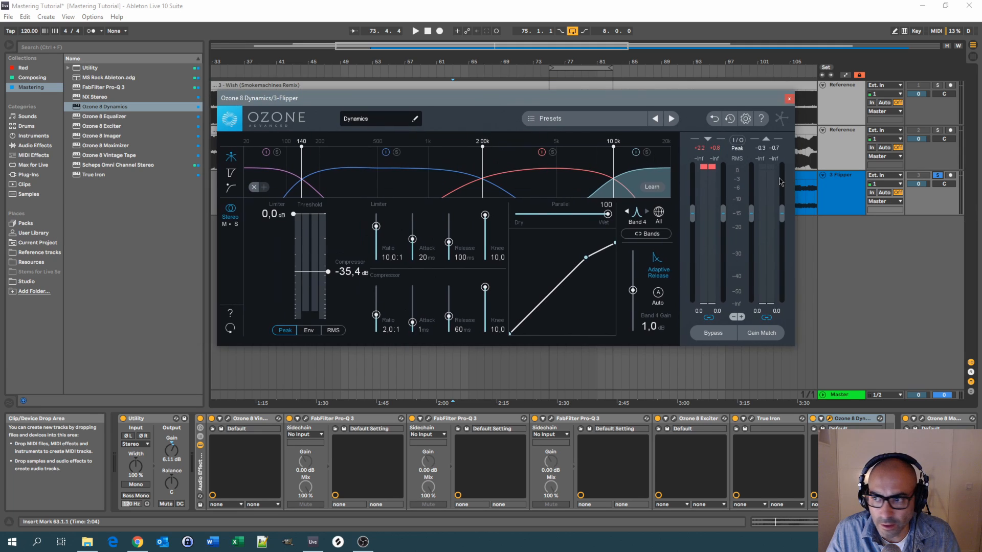
key(space)
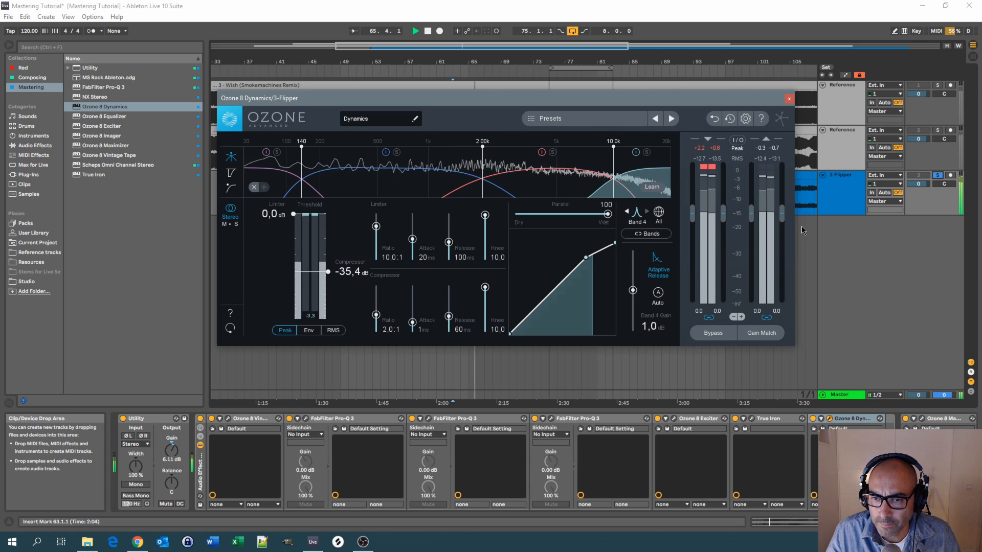
key(space)
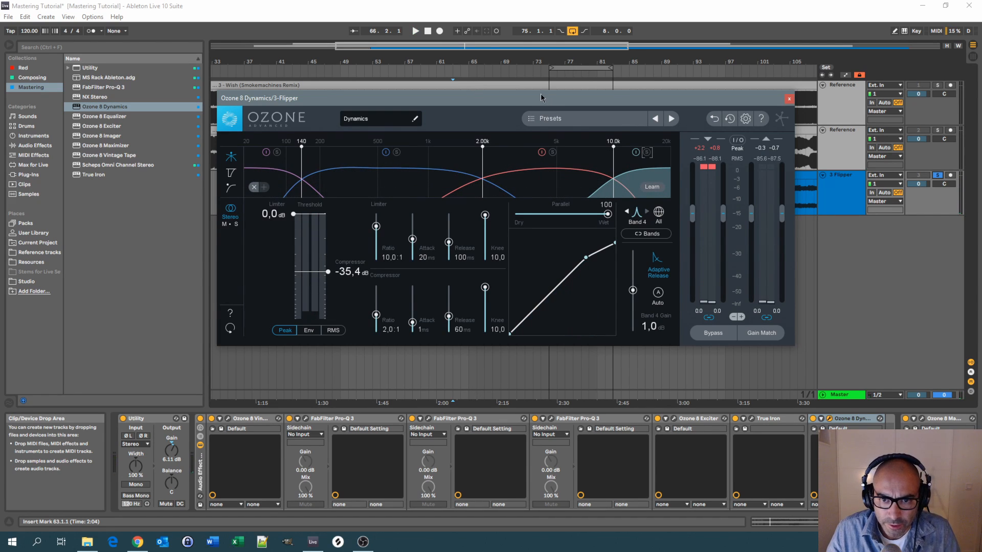
Play the Flipper track while switching the Ozone 8 Dynamics bypass on and off to compare the mix with and without multiband compression.
drag(545, 102, 526, 74)
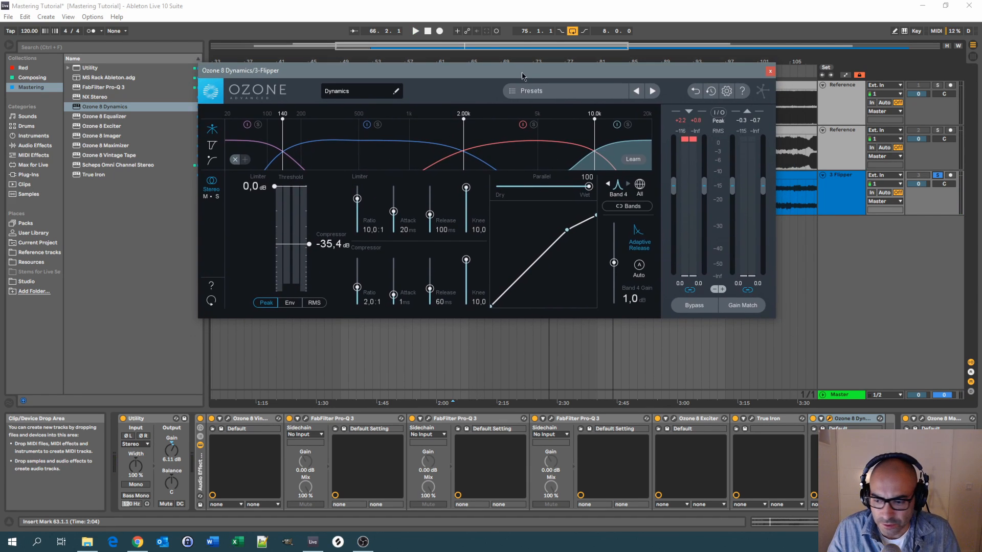
click(813, 420)
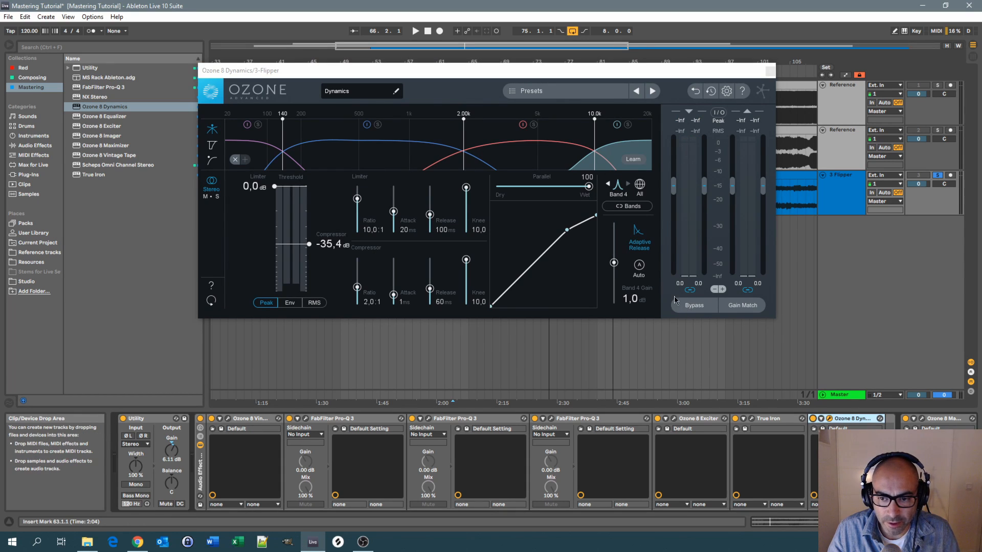
drag(608, 71, 628, 80)
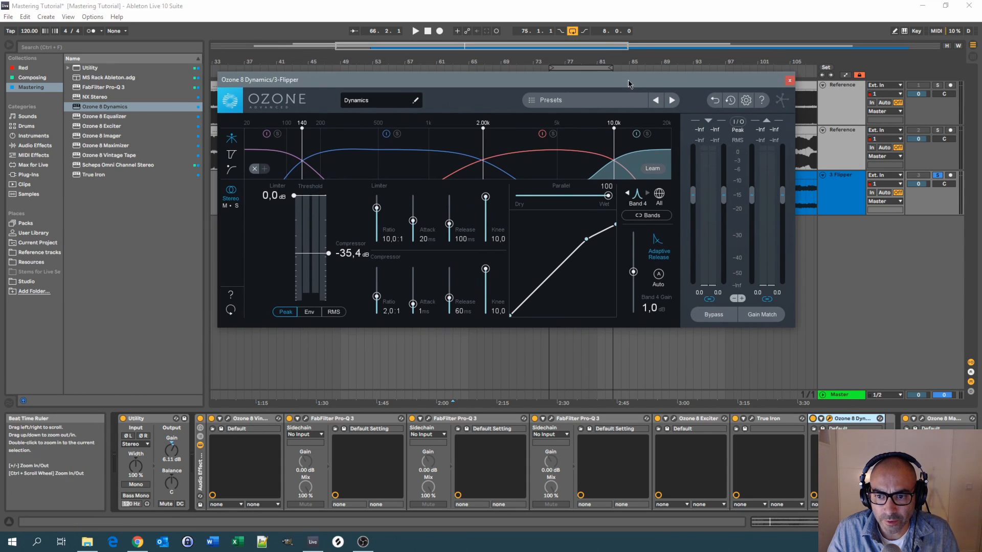
click(711, 320)
click(710, 327)
drag(642, 92, 649, 104)
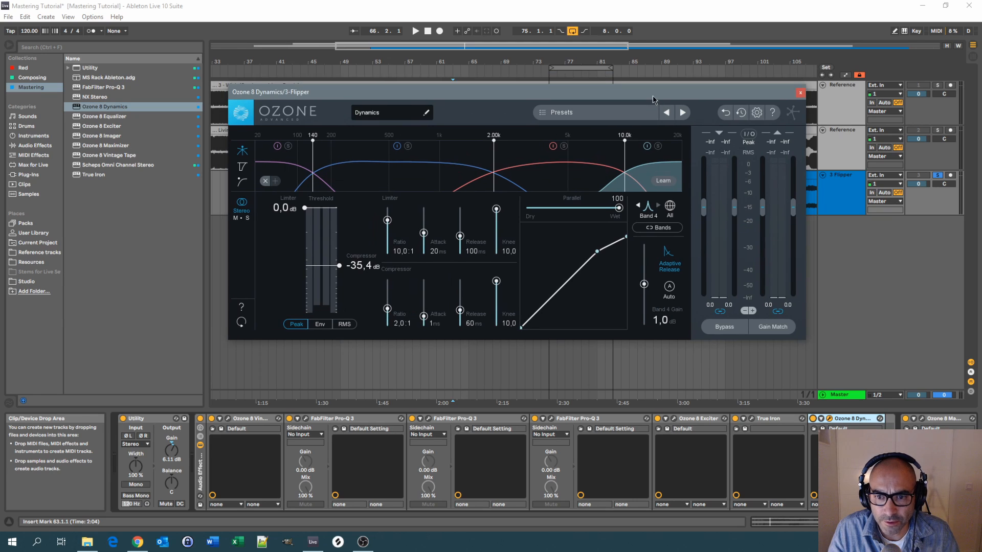
click(711, 333)
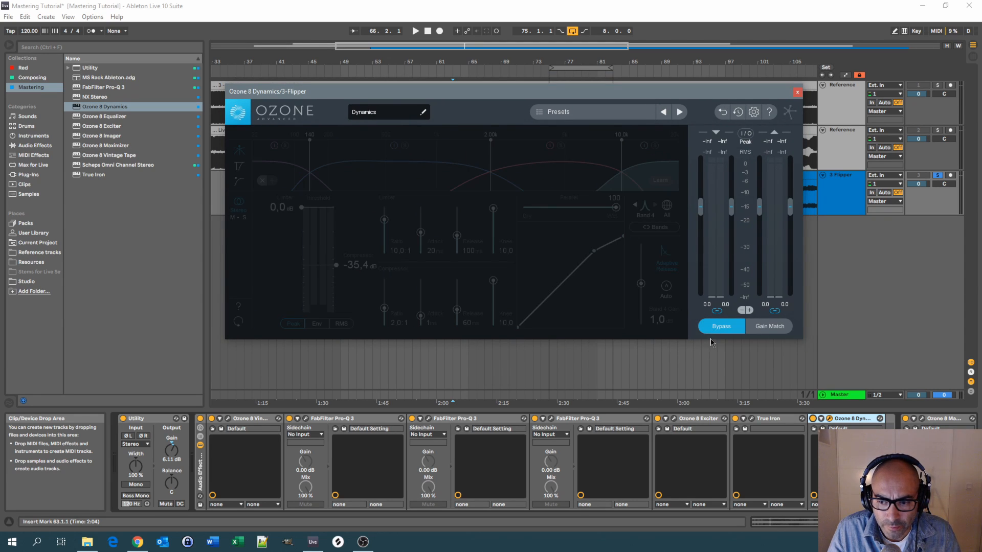
key(space)
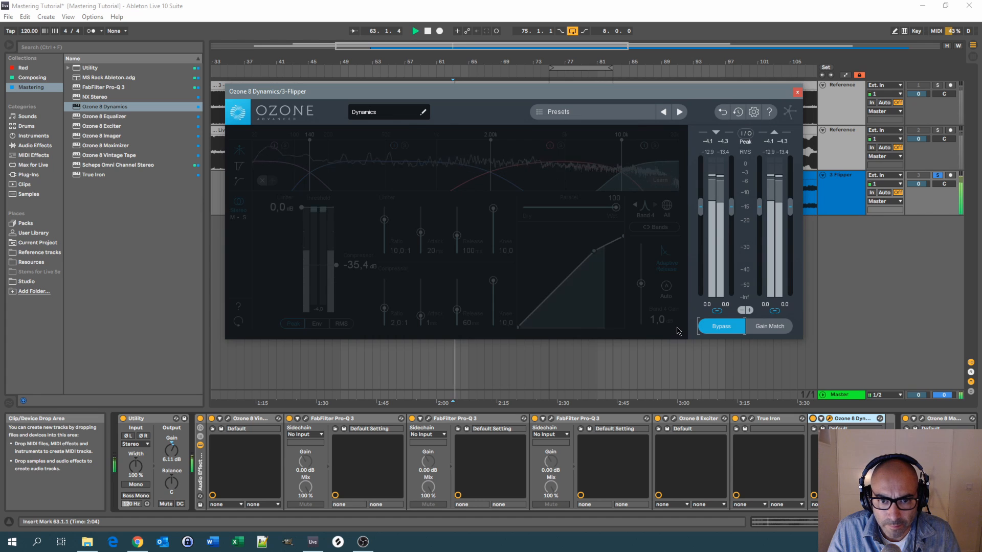
click(713, 327)
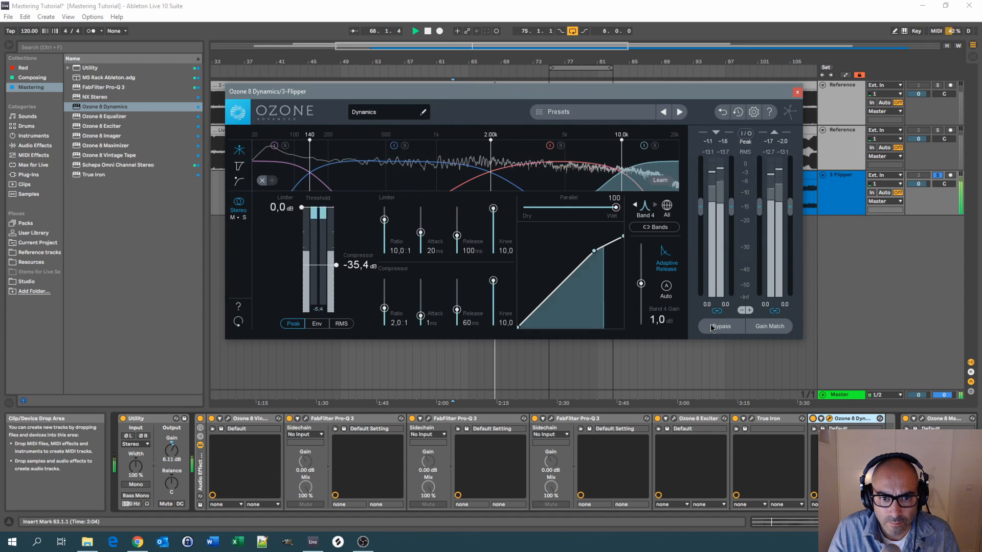
click(713, 328)
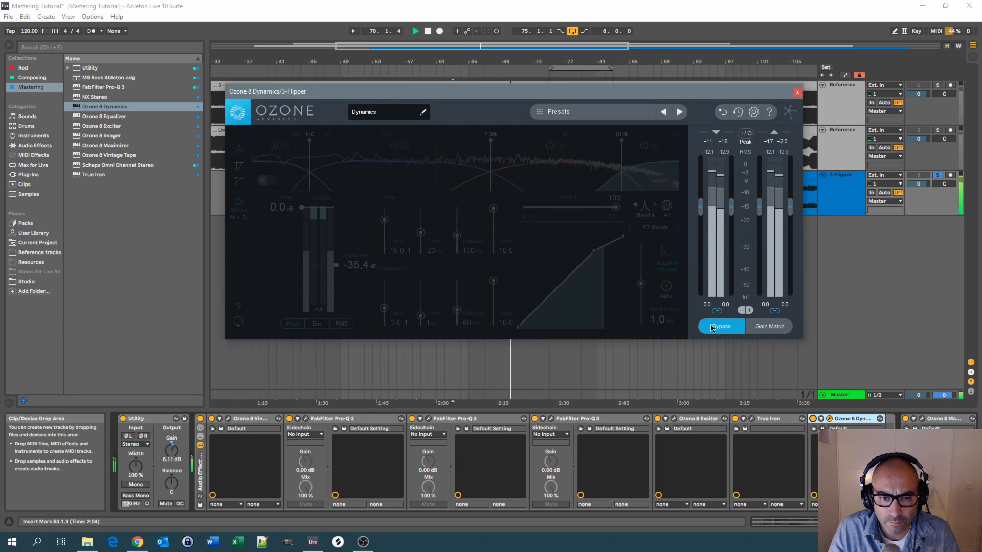
click(712, 327)
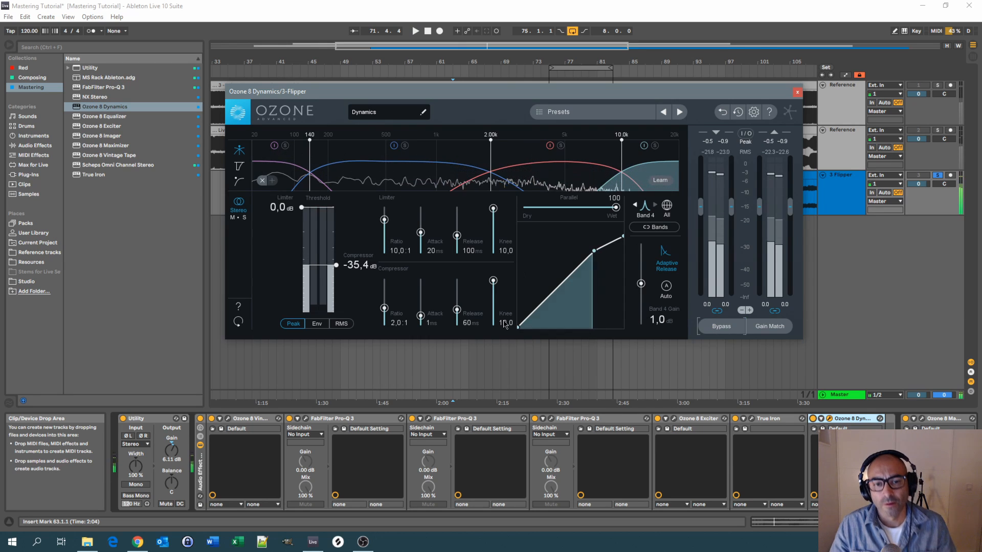
key(space)
key(space)
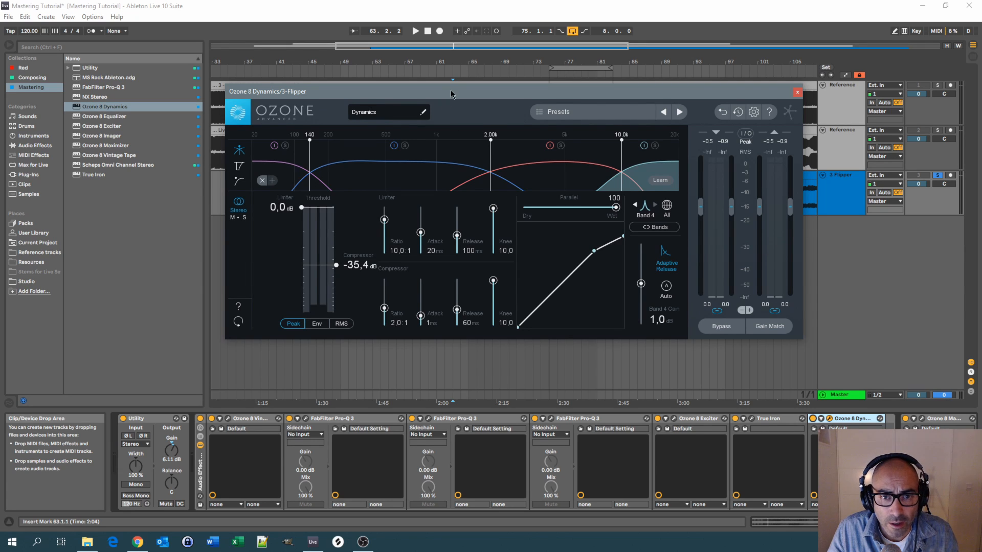
Replay the Flipper passage starting with Ozone 8 Dynamics bypassed, and switch its processing back in during playback.
drag(451, 93, 446, 93)
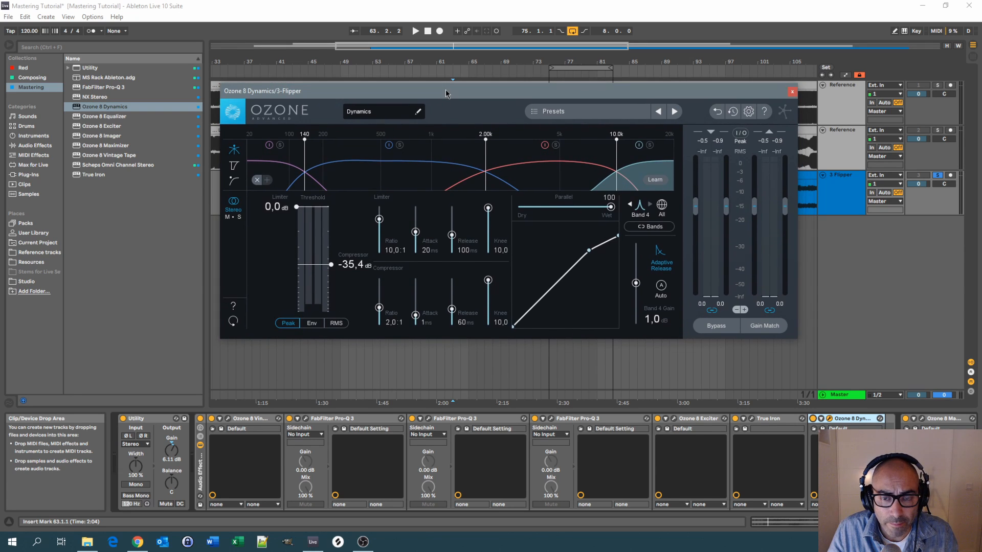
click(716, 326)
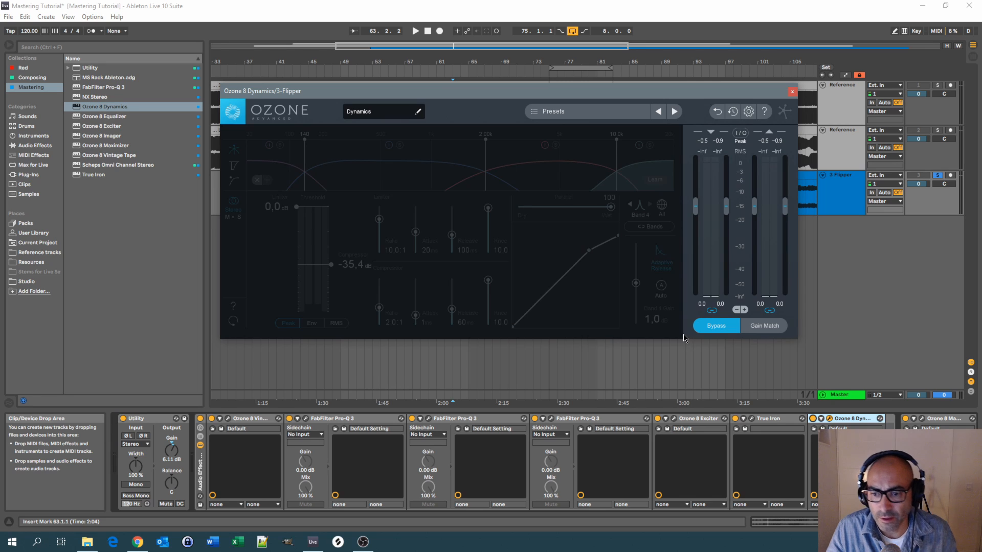
drag(468, 96, 473, 98)
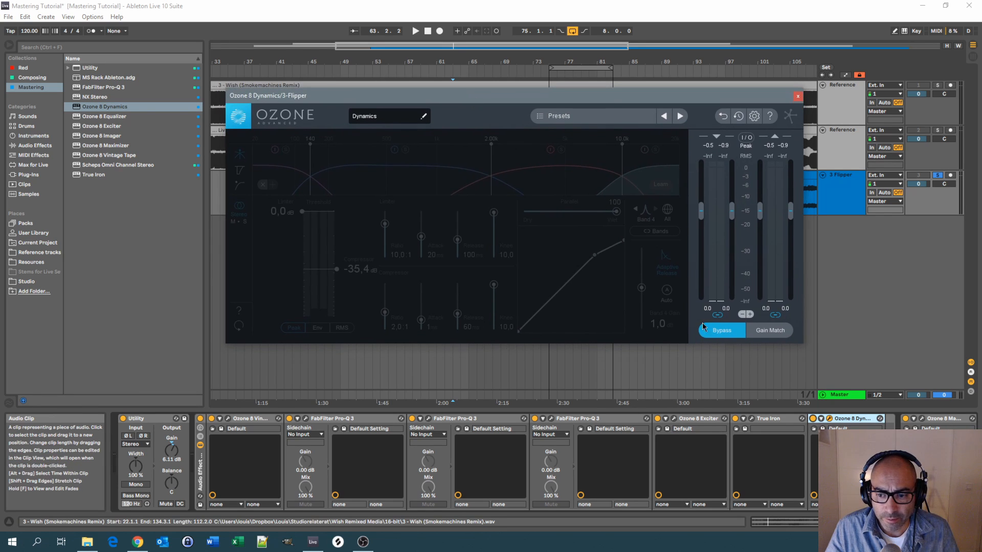
key(space)
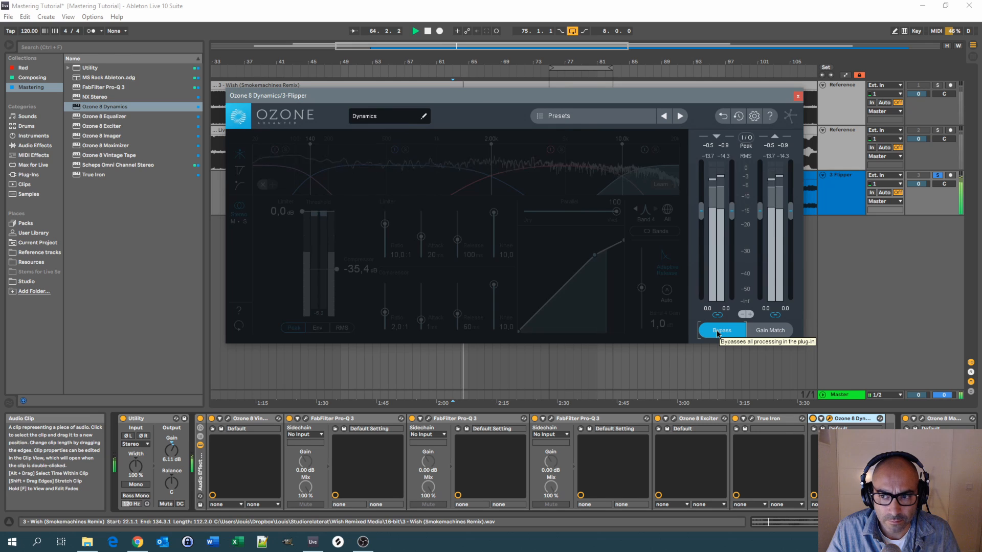
click(718, 332)
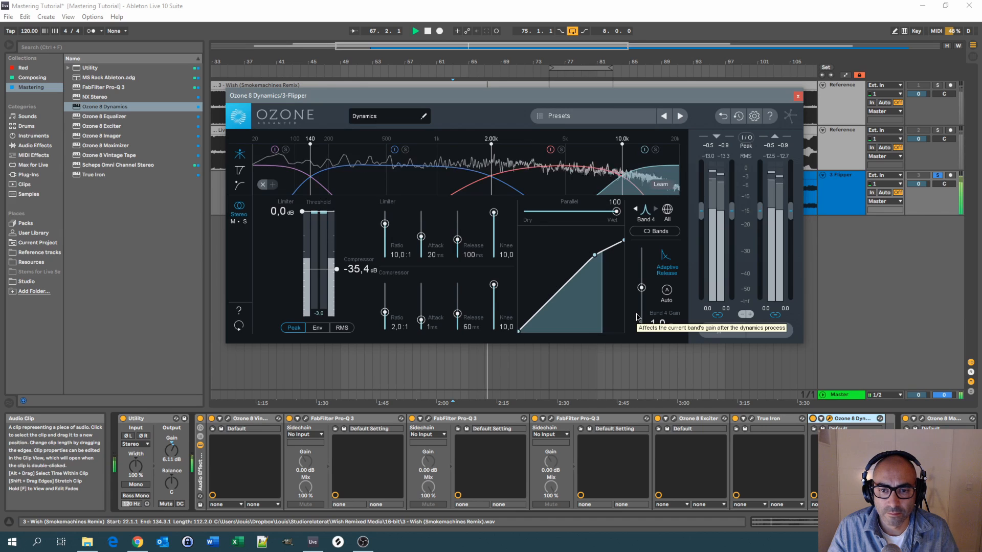
key(space)
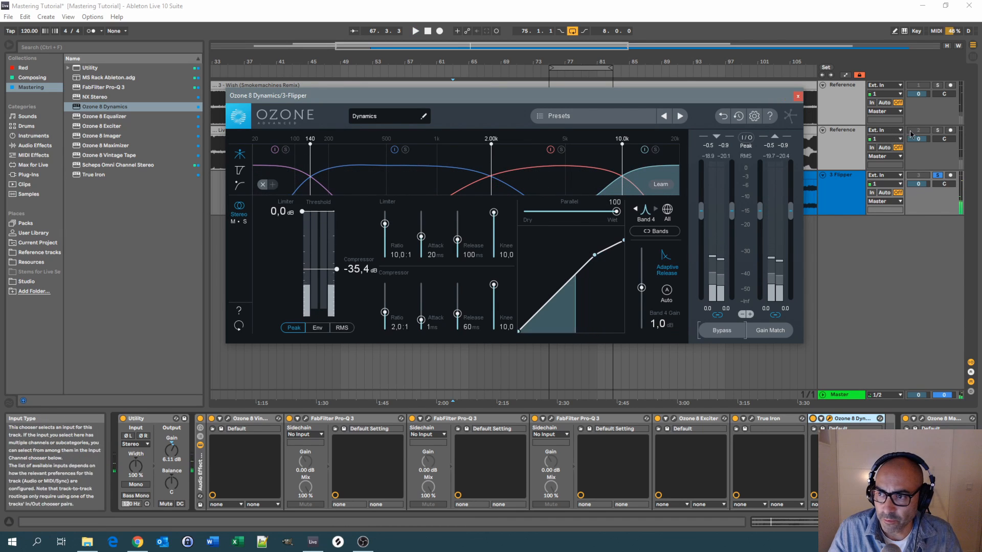
Play the passage while alternating solo between the two reference tracks and Flipper, ending with Flipper soloed.
click(938, 131)
key(space)
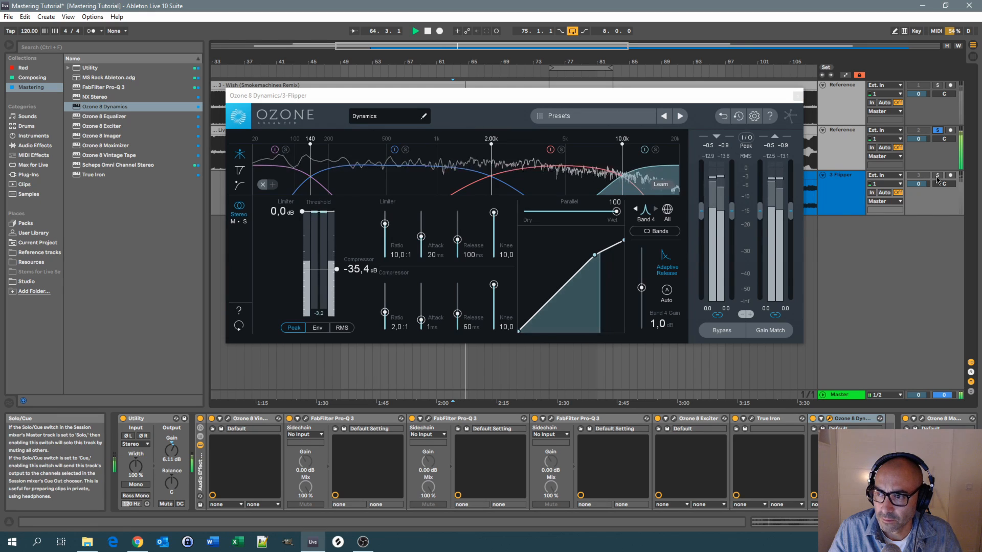
click(937, 176)
click(937, 85)
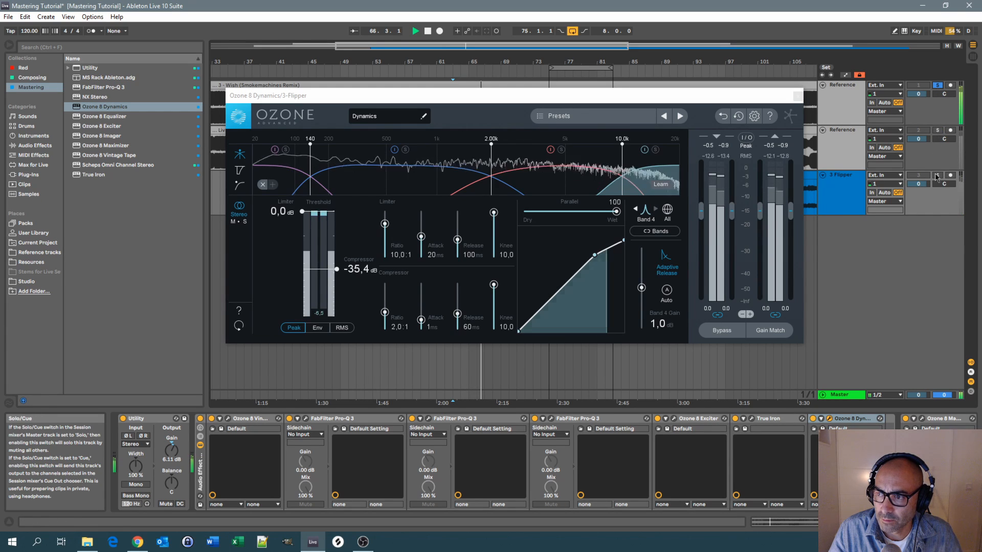
click(938, 129)
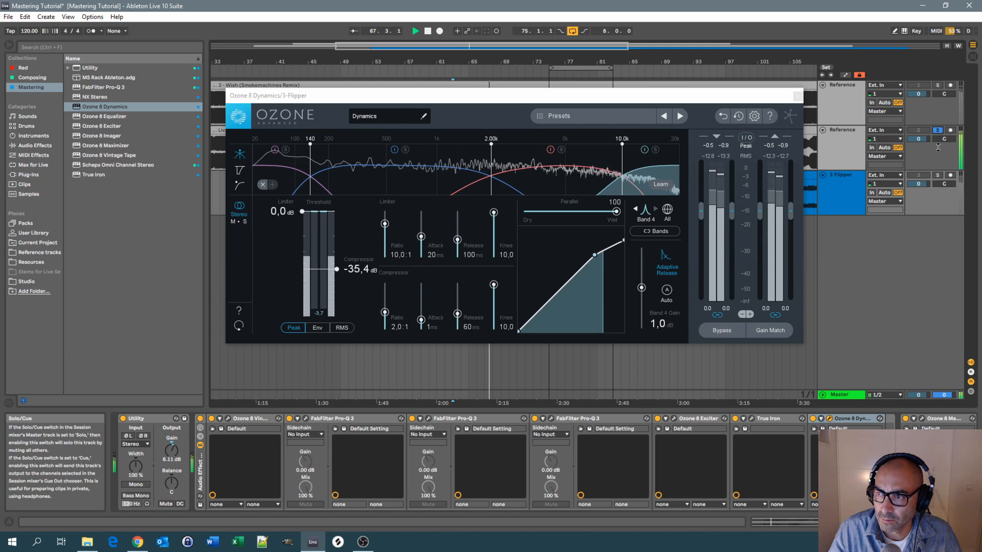
click(937, 176)
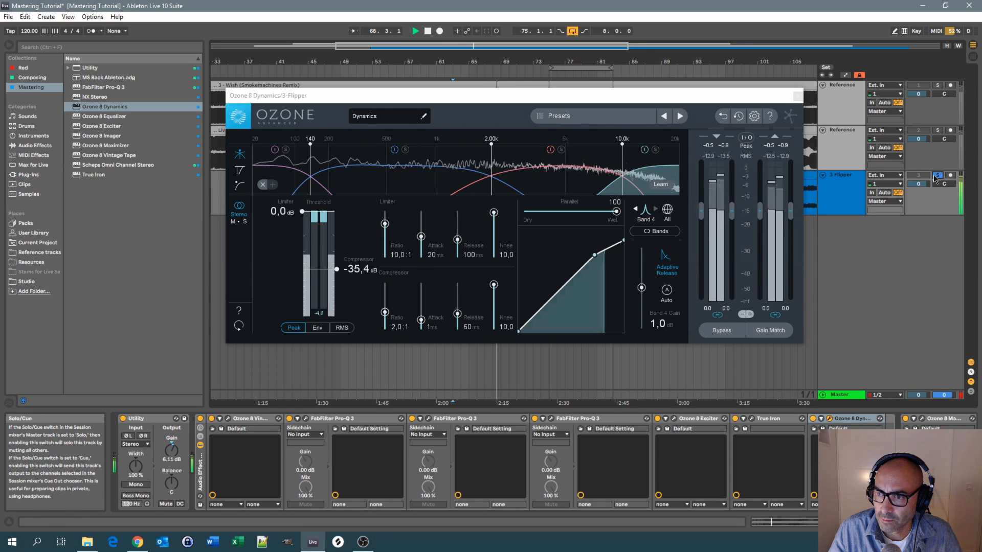
click(616, 97)
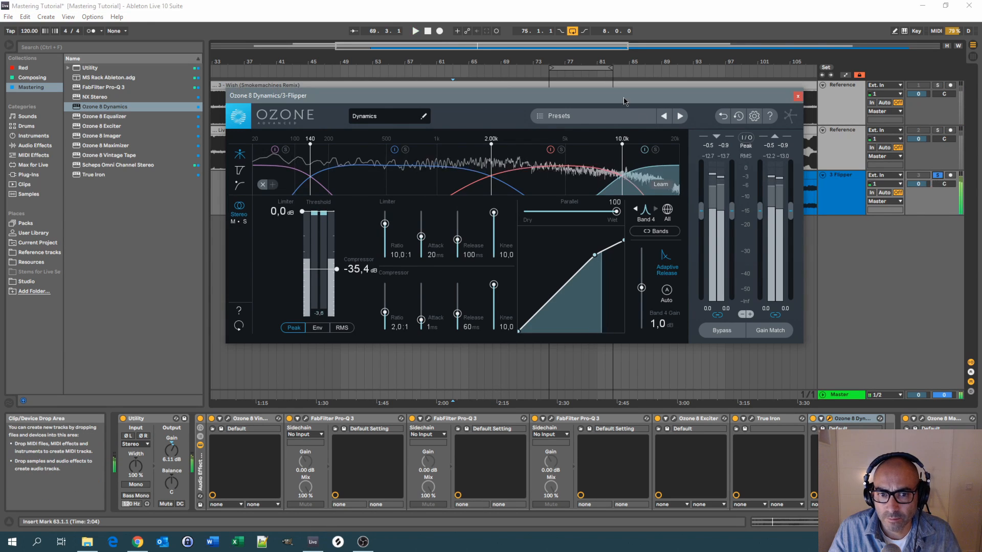
key(space)
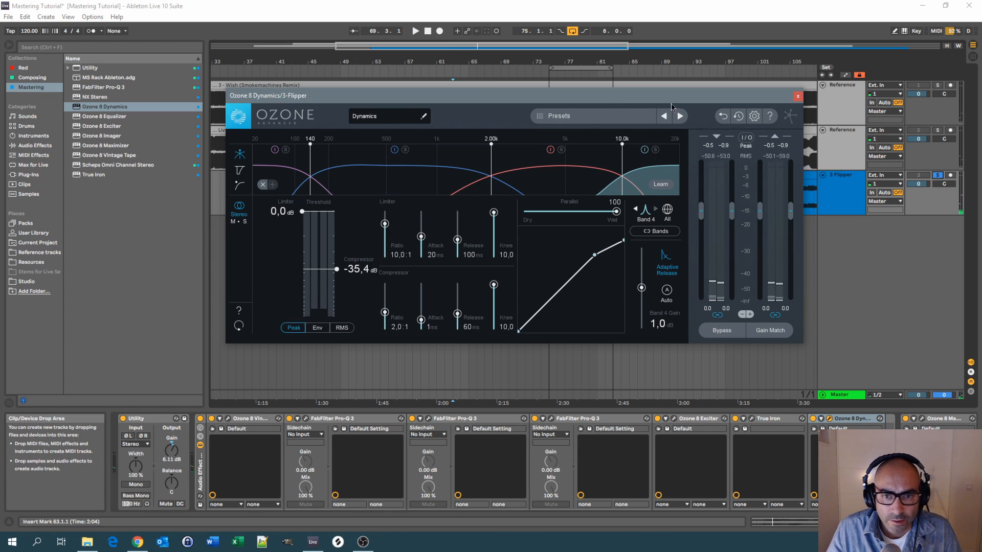
Close the Ozone 8 Dynamics window and review the mastering chain from Utility through to the Ozone 8 Maximizer.
click(798, 98)
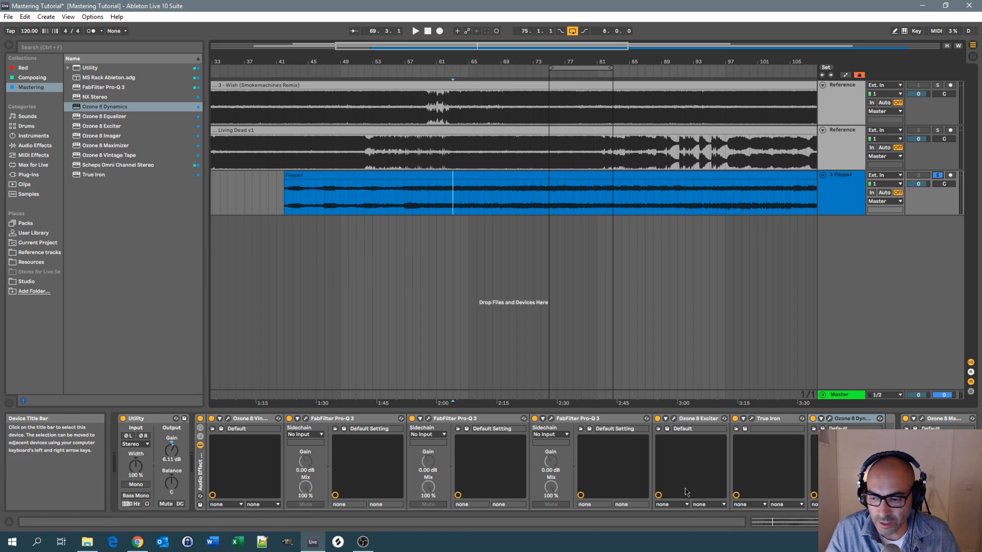
click(144, 420)
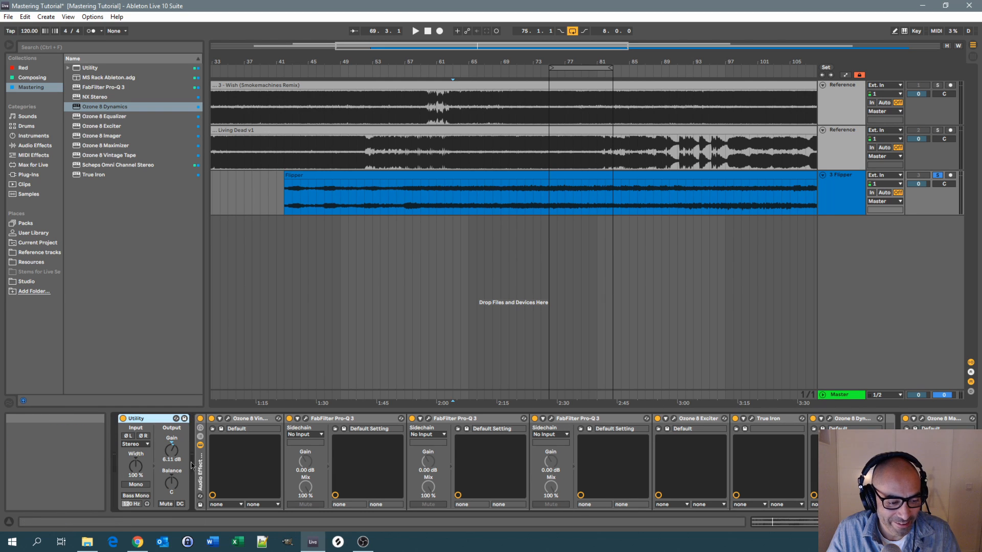
click(928, 419)
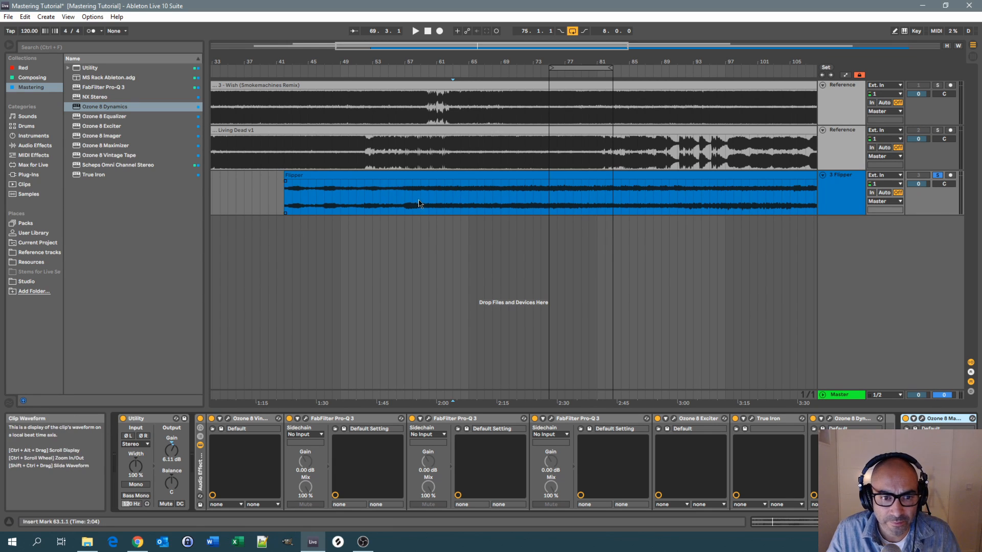
Play Flipper from bar 63 and switch the whole Audio Effect Rack off and on to compare the unprocessed and mastered sound.
click(455, 201)
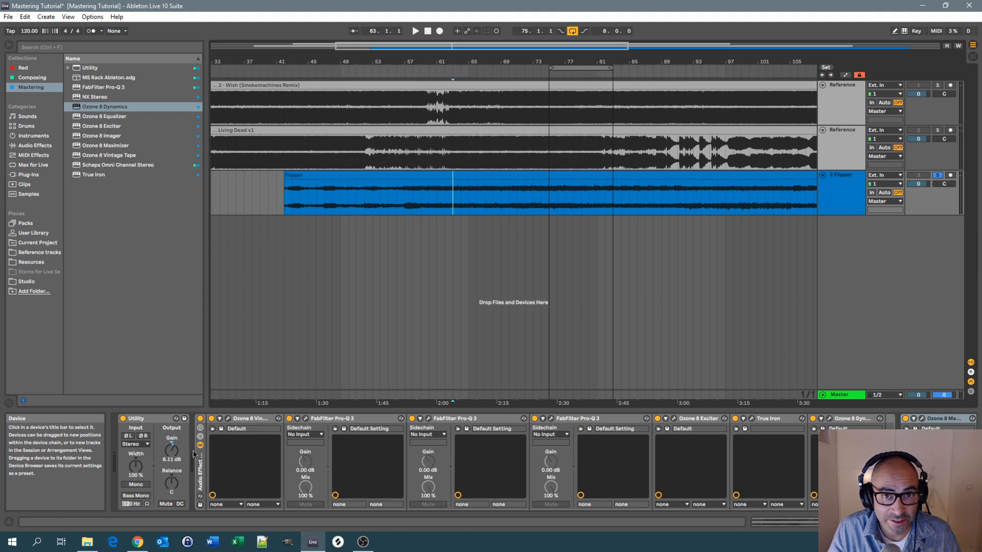
key(space)
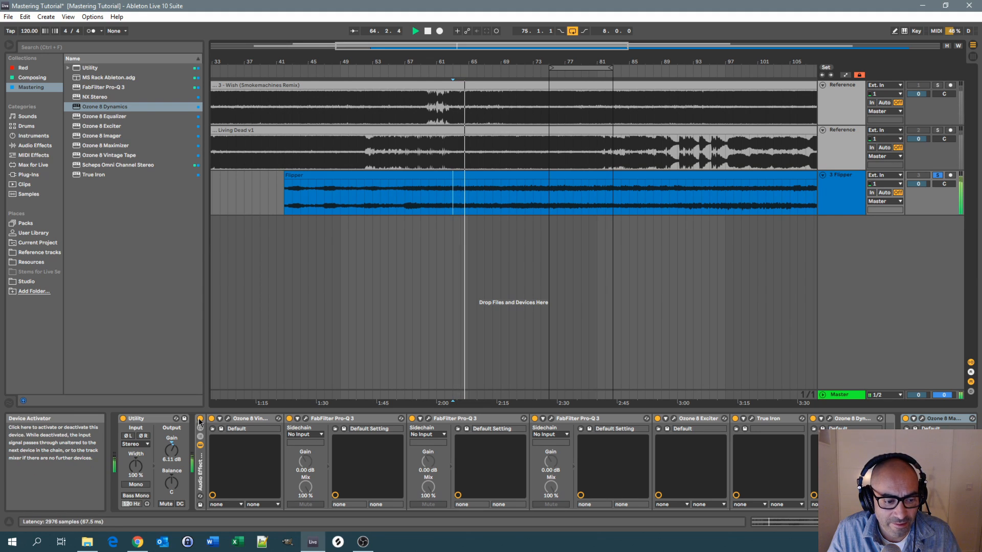
click(199, 418)
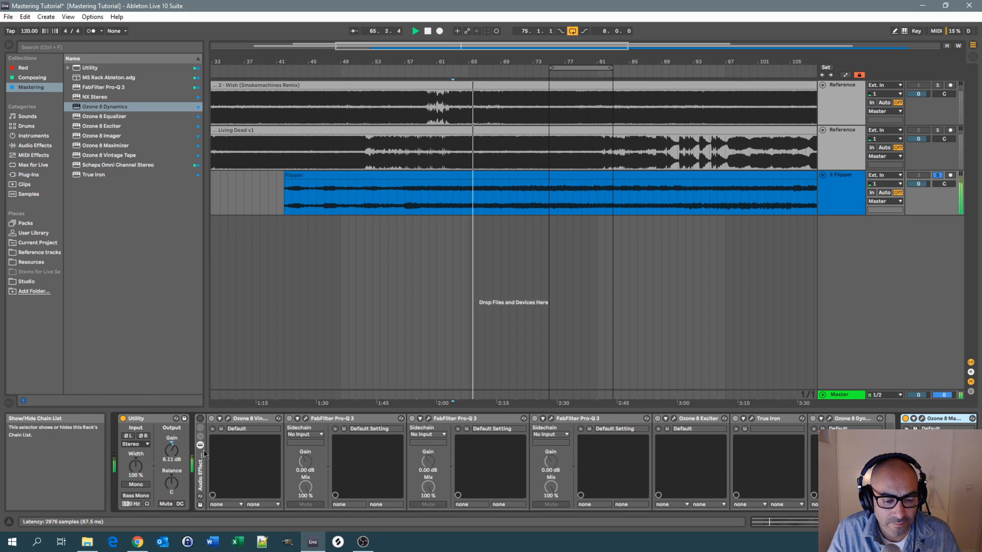
click(200, 419)
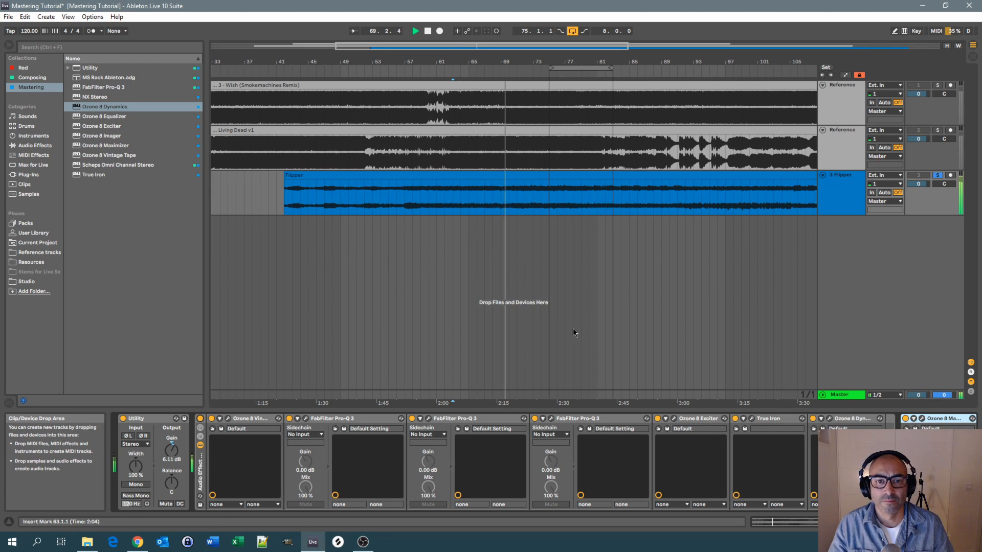
click(198, 419)
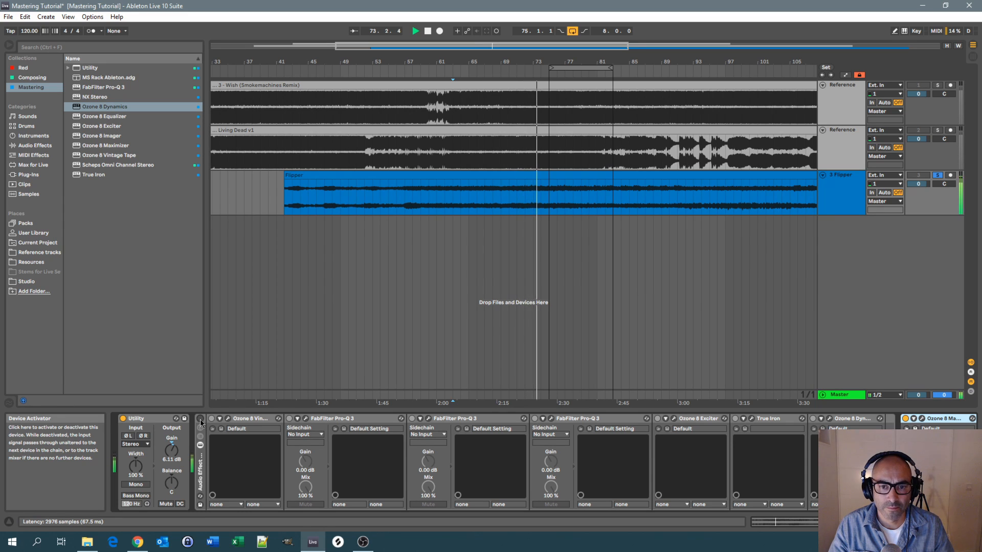
click(200, 419)
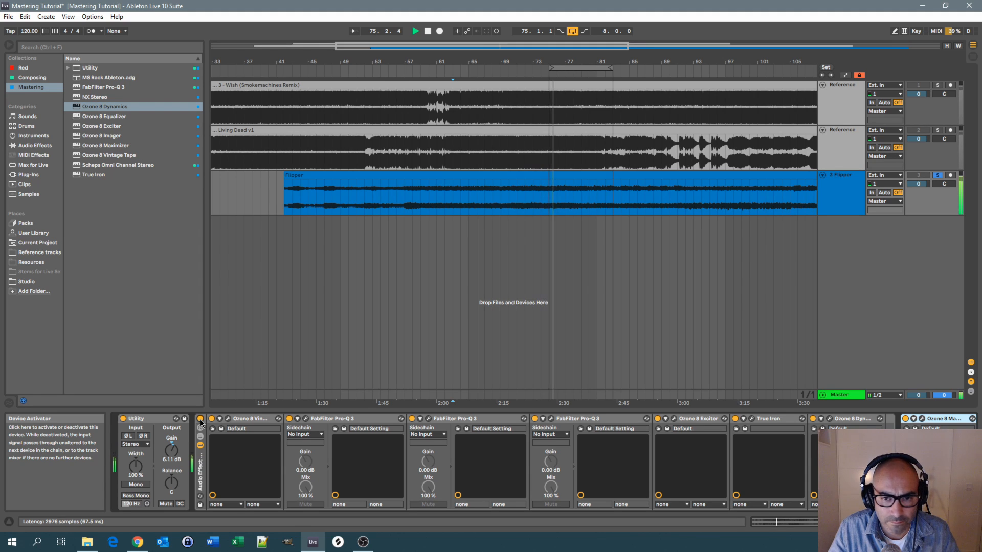
click(200, 419)
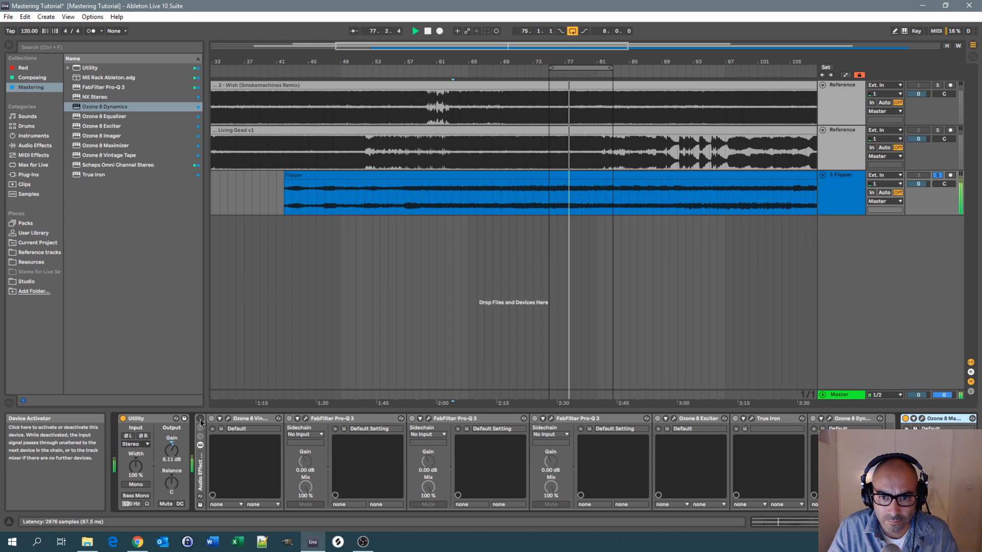
click(200, 419)
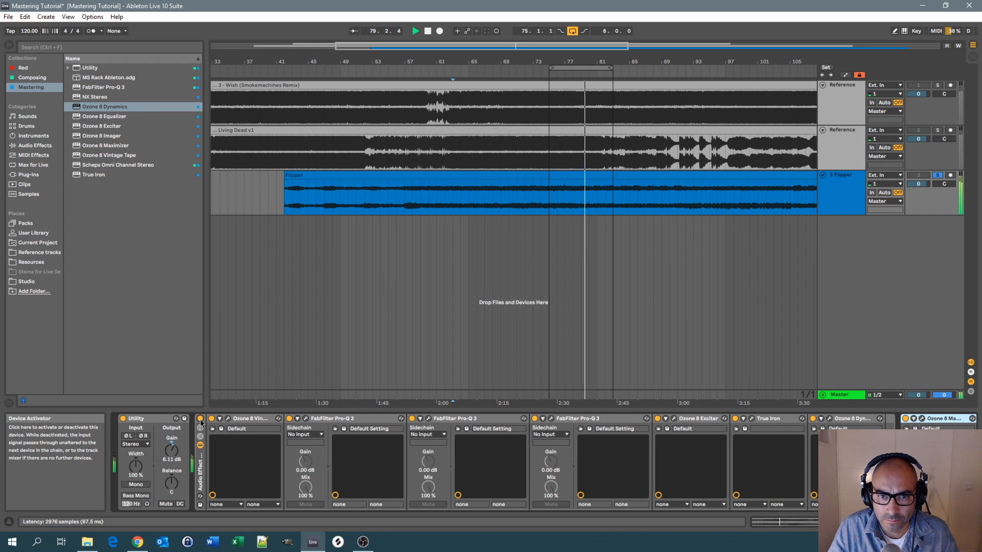
Turn off the arrangement loop, switch the Audio Effect Rack off and on during playback to compare both versions, and stop playback.
click(572, 31)
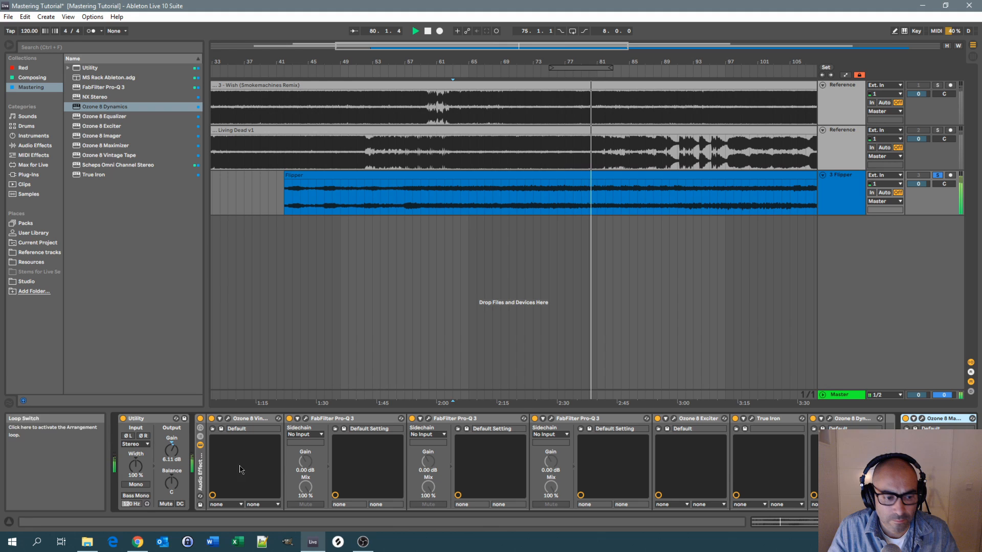
click(199, 419)
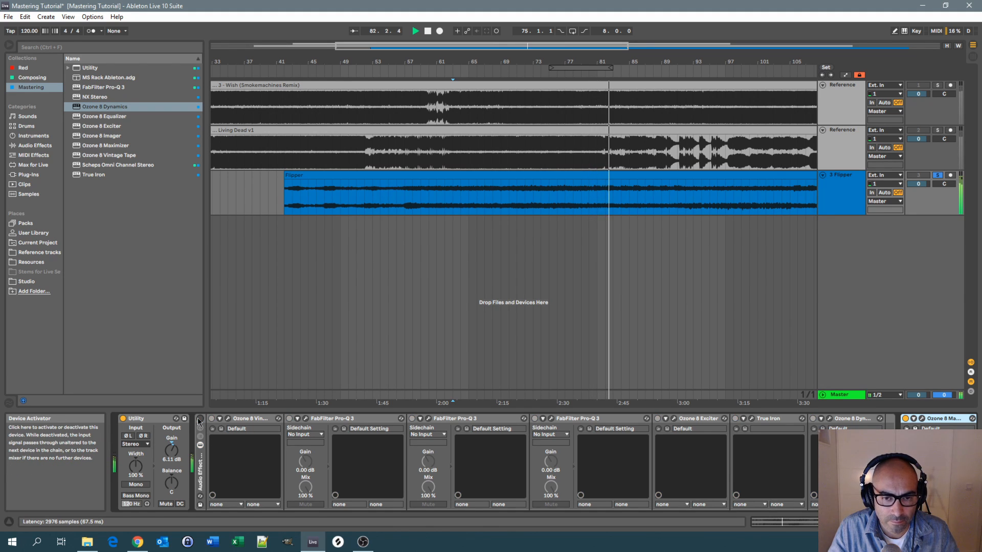
click(199, 419)
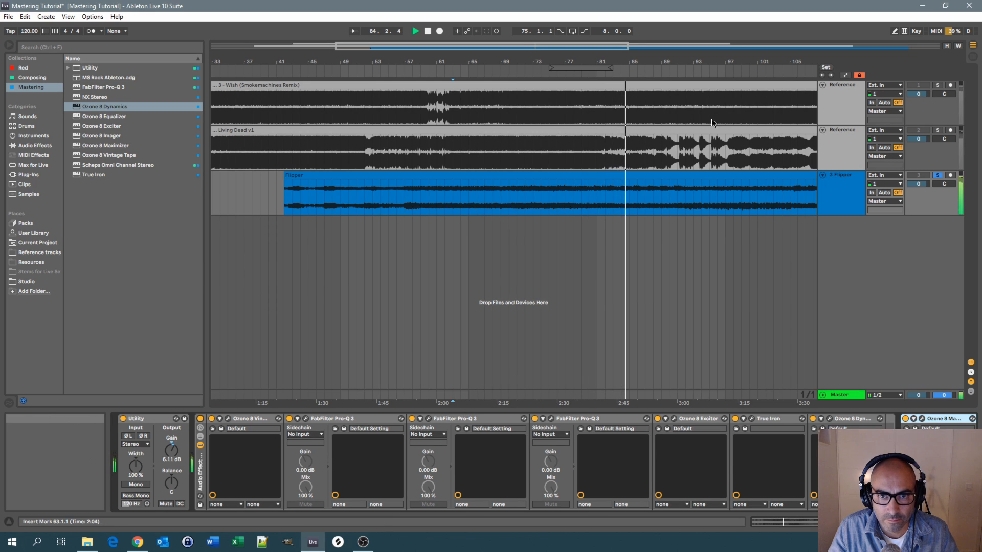
key(space)
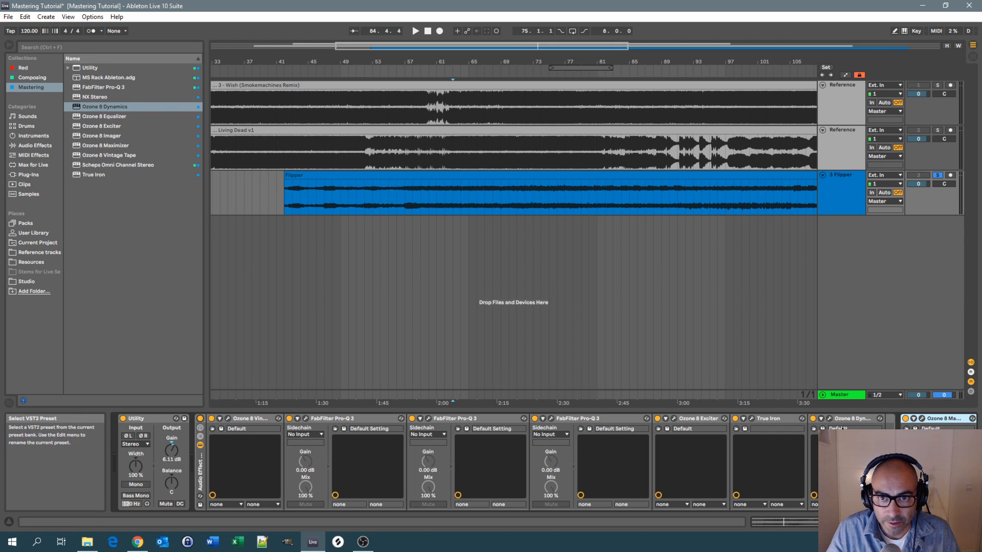
Review the threshold and ceiling settings of Flipper's Ozone 8 Maximizer and close its window.
click(922, 419)
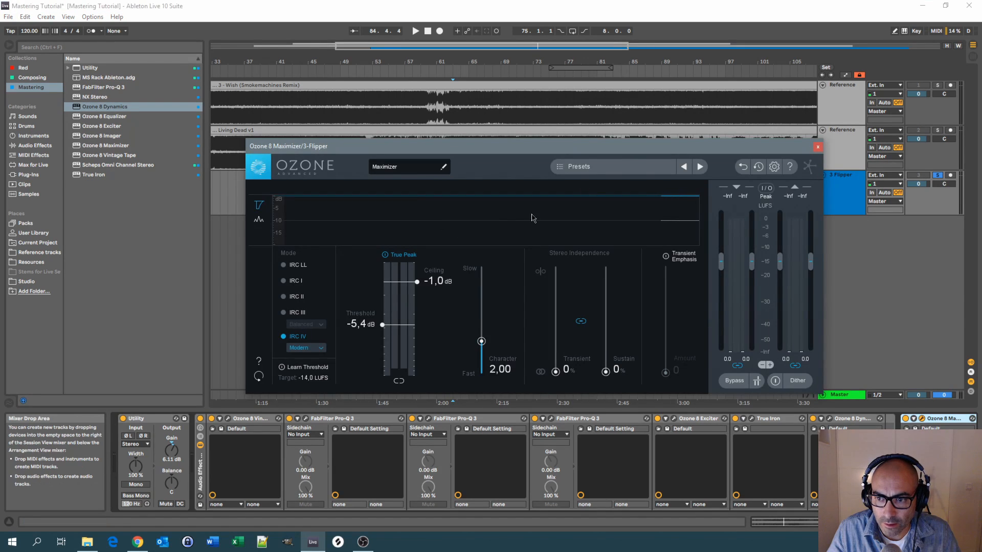
drag(628, 151, 600, 188)
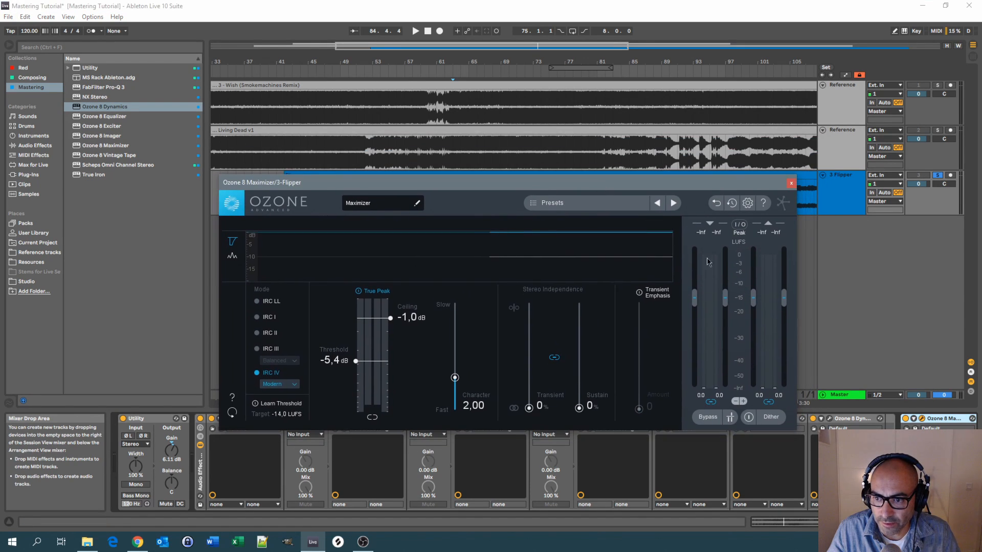
click(792, 183)
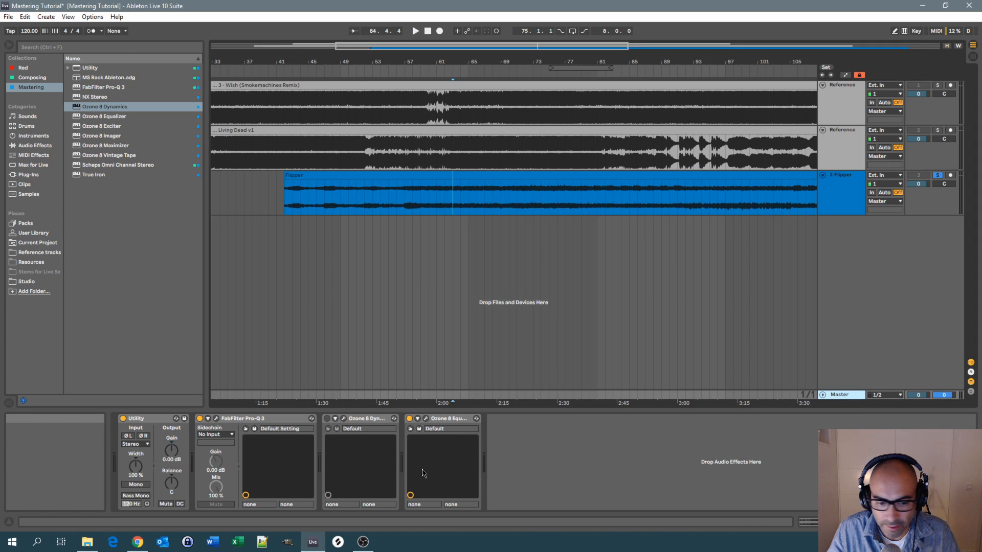
Play Flipper from bar 63 with the Master track's Ozone 8 Equalizer open to check the LUFS loudness, and close the equalizer window.
click(426, 419)
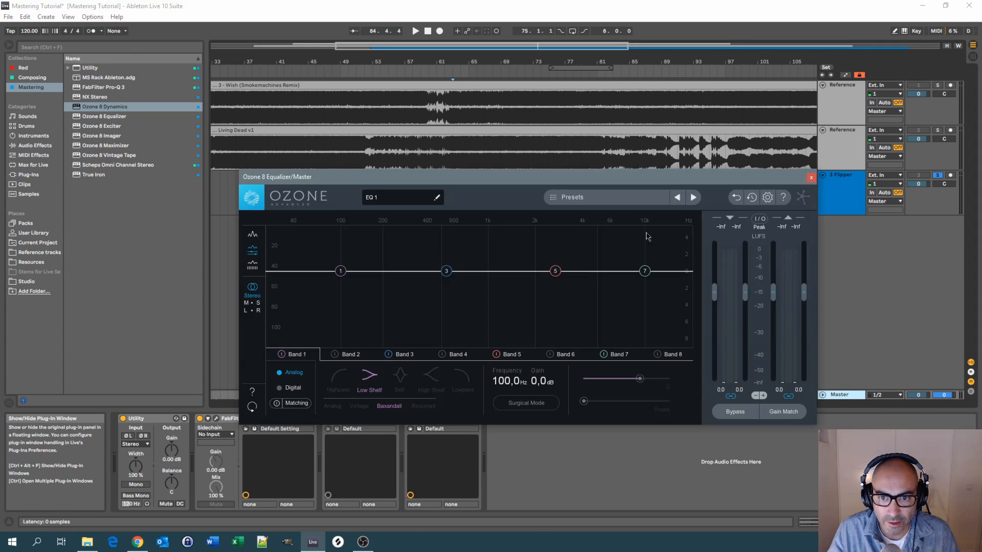
drag(502, 177, 491, 208)
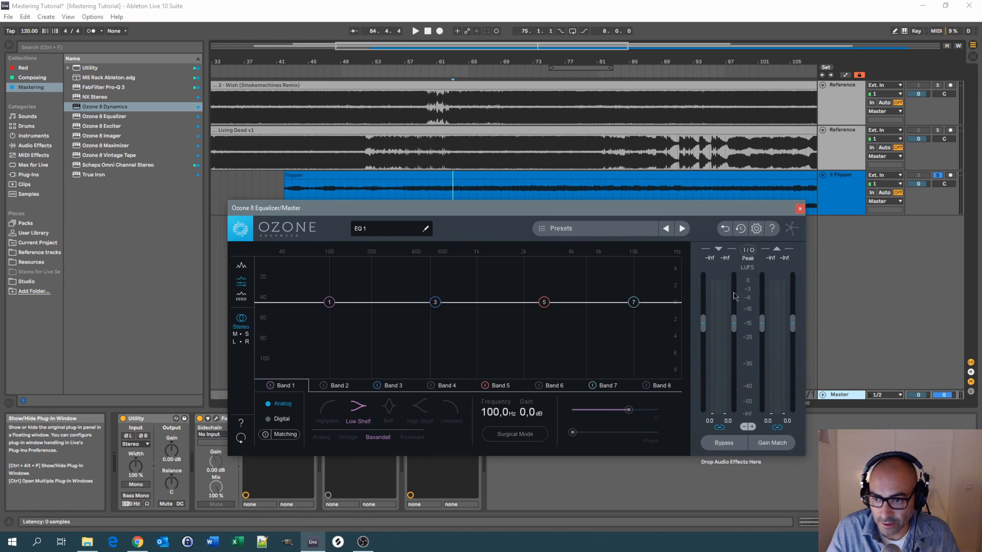
drag(552, 207, 551, 210)
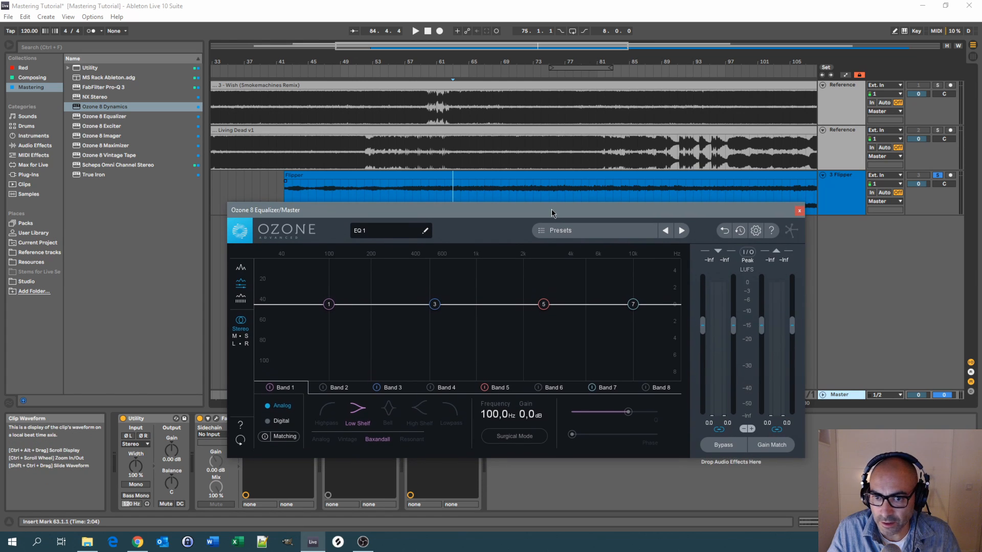
key(space)
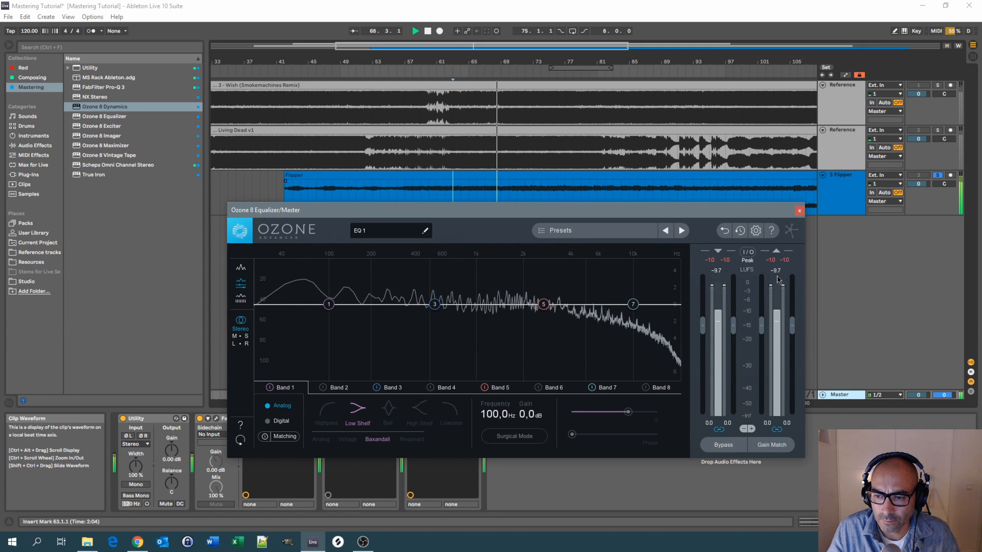
click(799, 211)
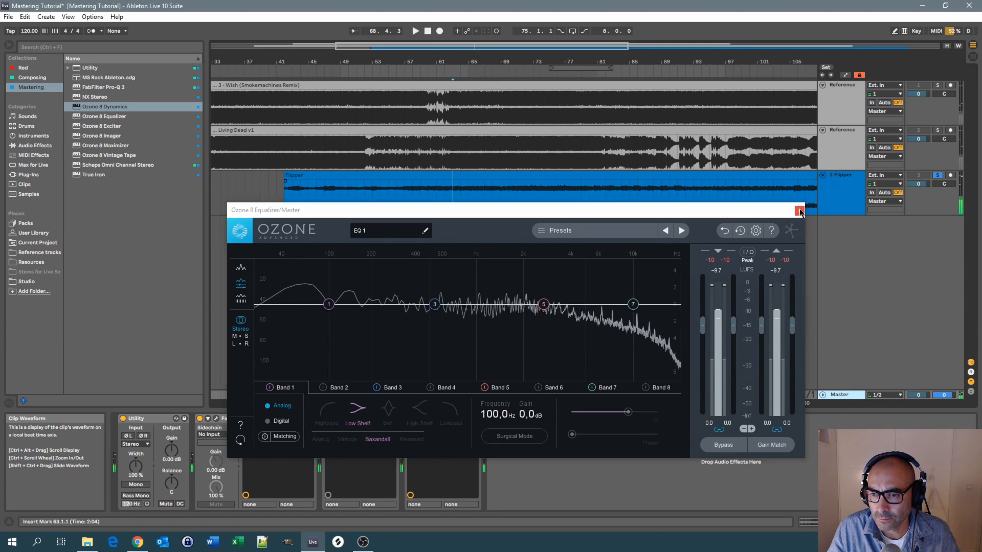
Lower the threshold of Flipper's Ozone 8 Maximizer to -8.1 dB and play the passage from bar 63 to check its limiting.
click(842, 197)
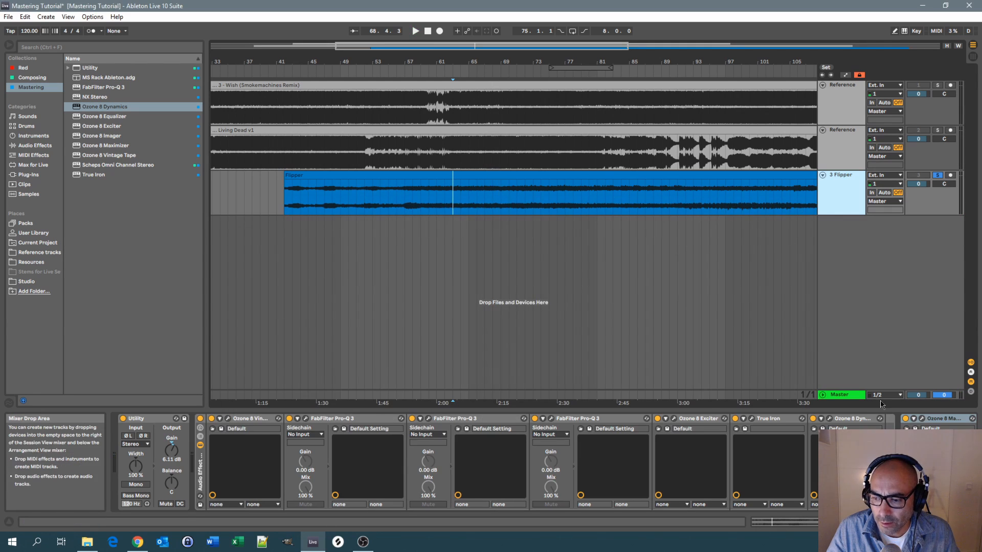
click(921, 421)
drag(394, 192, 428, 91)
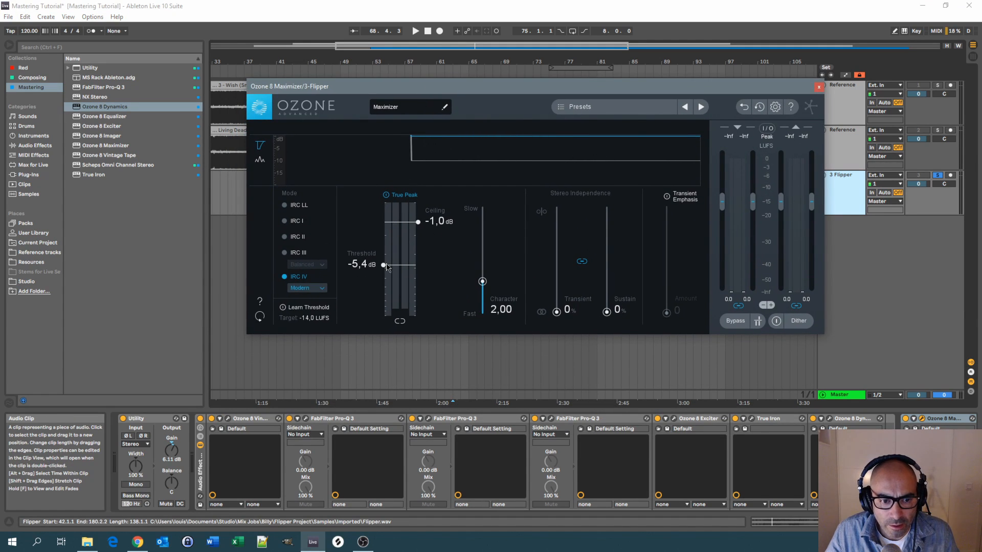
drag(384, 267, 386, 274)
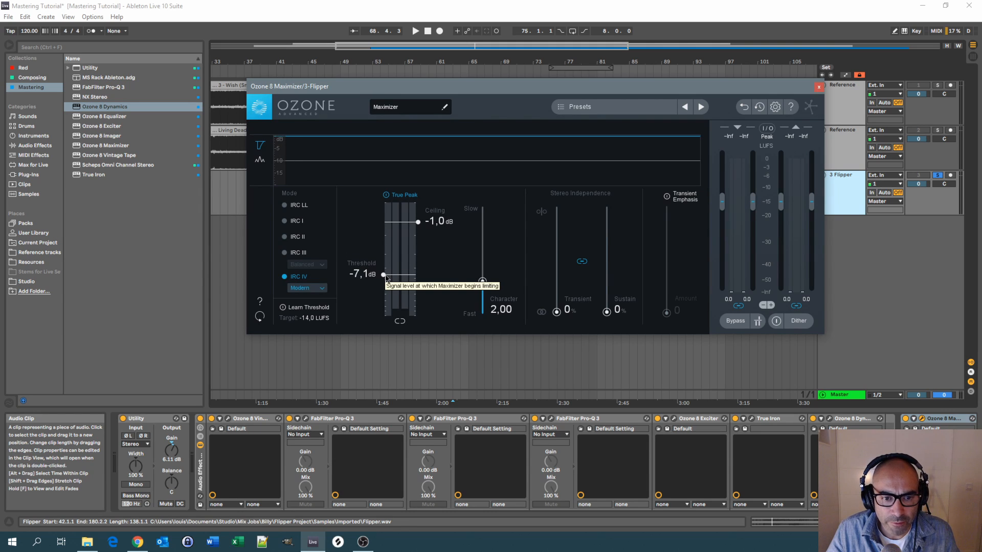
drag(550, 94, 593, 109)
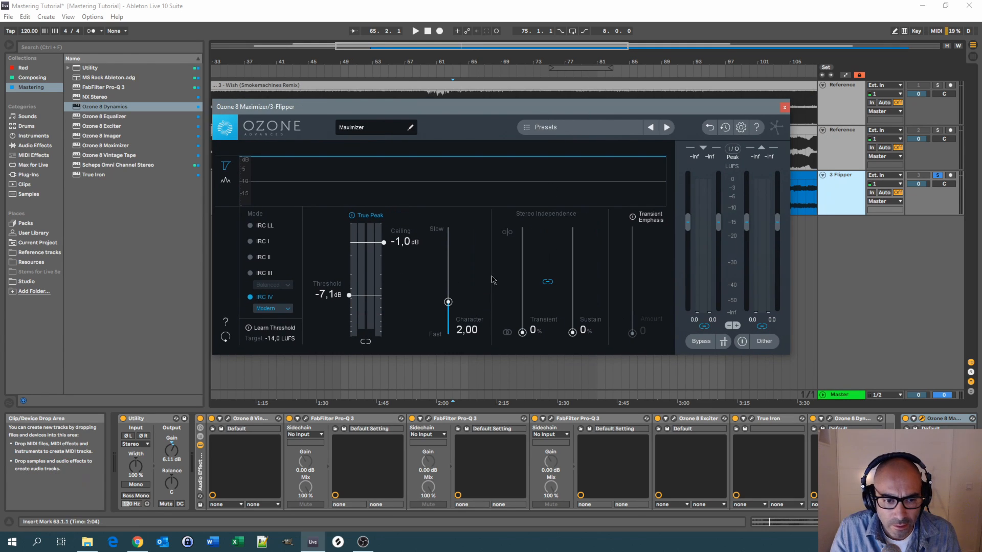
key(space)
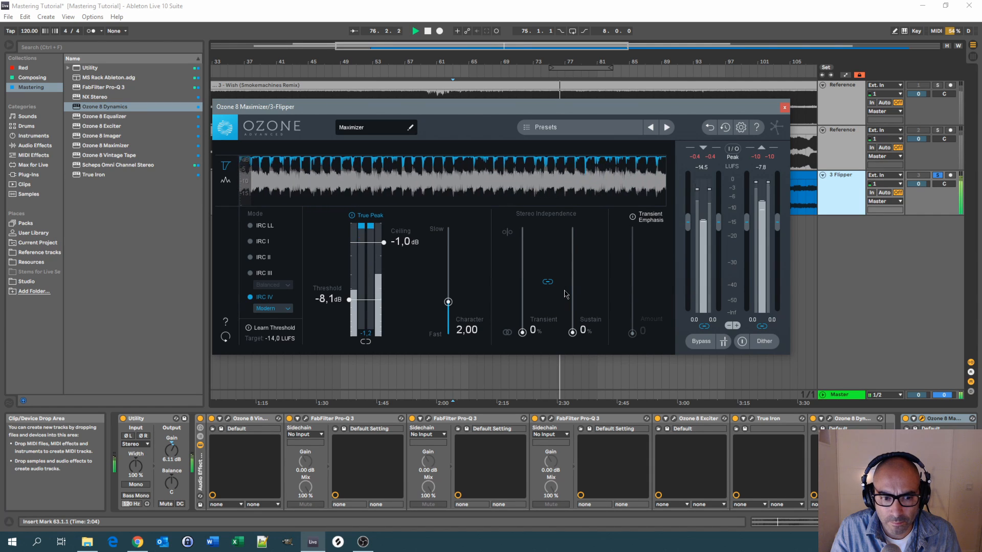
key(space)
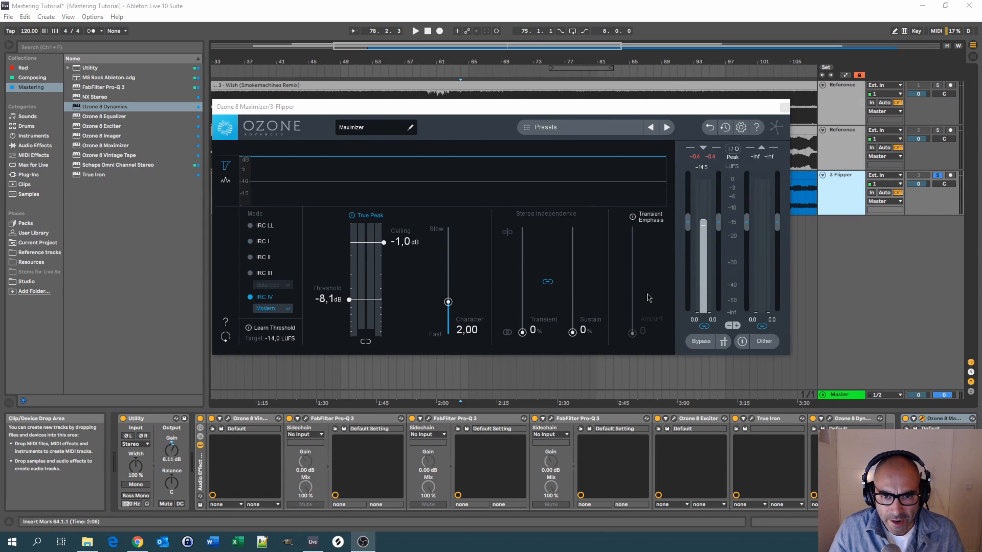
Close the Maximizer and play from bar 64, switching solo from Flipper to the Living Dead v1 reference and back to Flipper.
drag(483, 107, 504, 127)
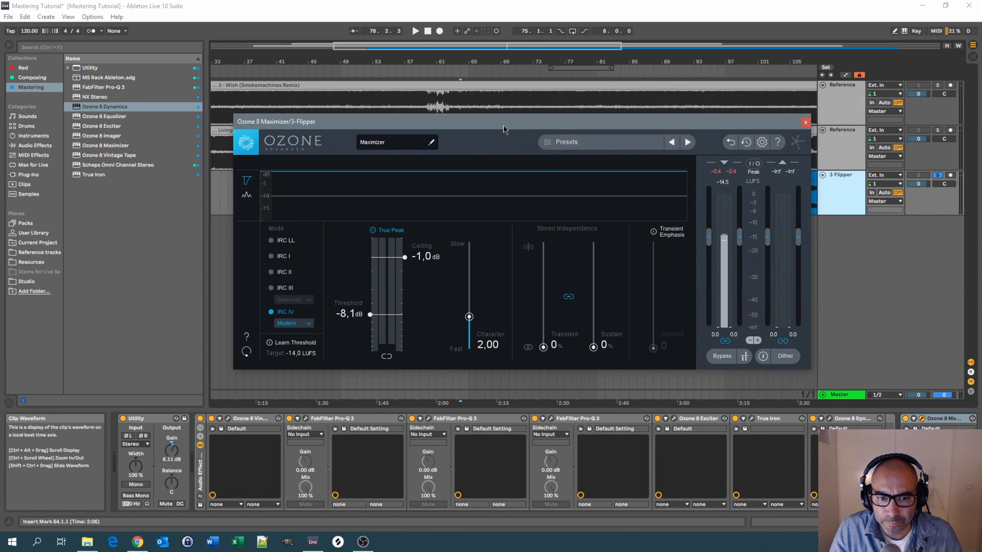
click(805, 122)
click(845, 141)
click(845, 189)
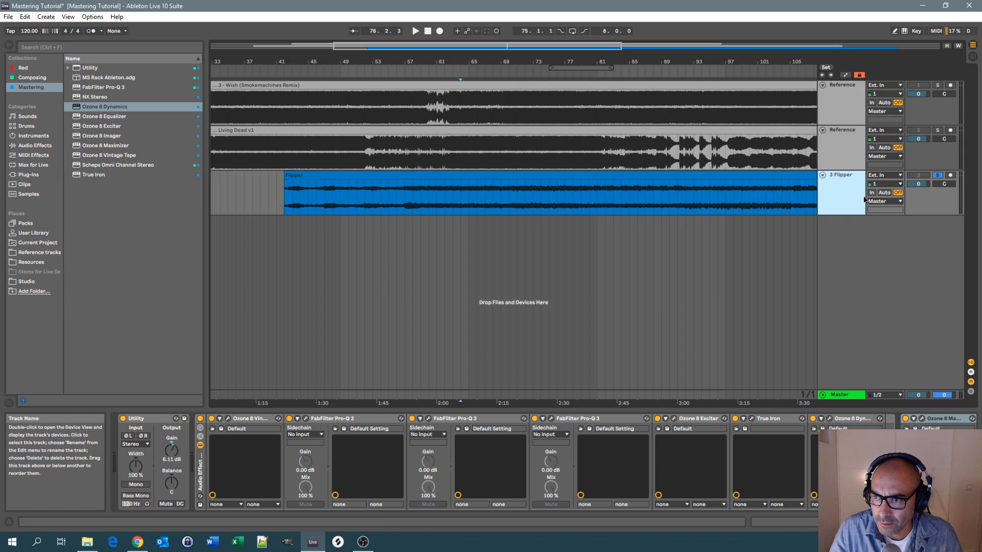
click(459, 191)
key(space)
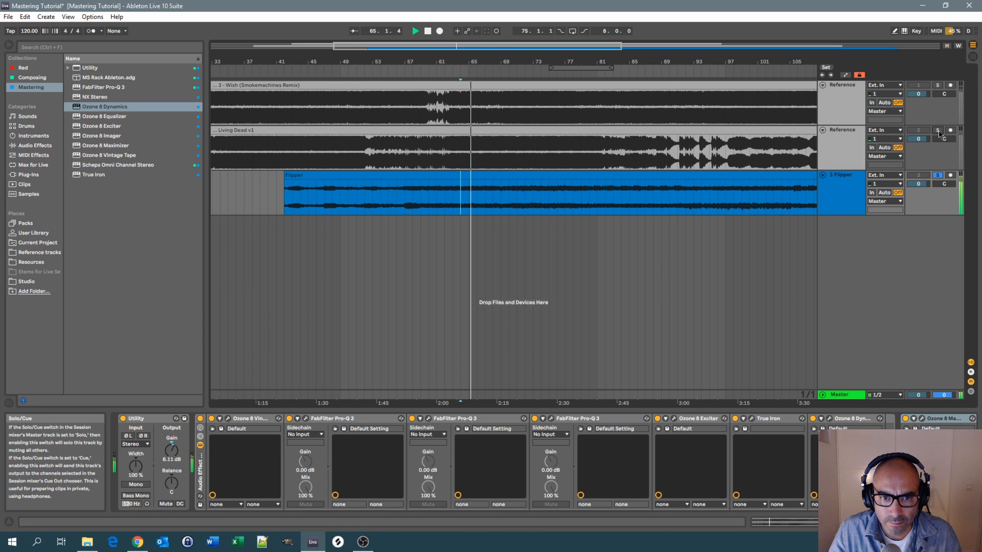
click(939, 131)
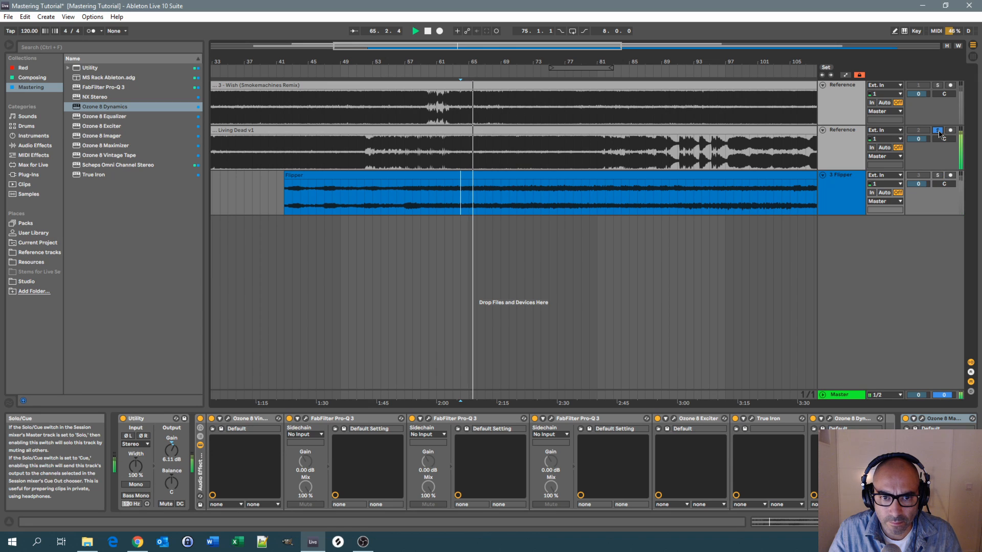
click(938, 176)
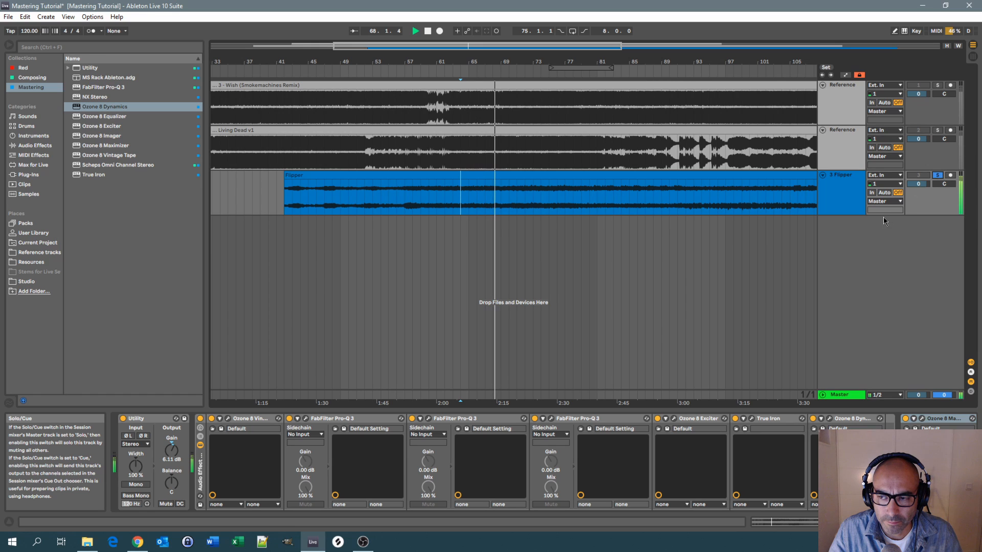
Stop playback, review the EQ curve in Flipper's third FabFilter Pro-Q 3, and close its window.
click(853, 208)
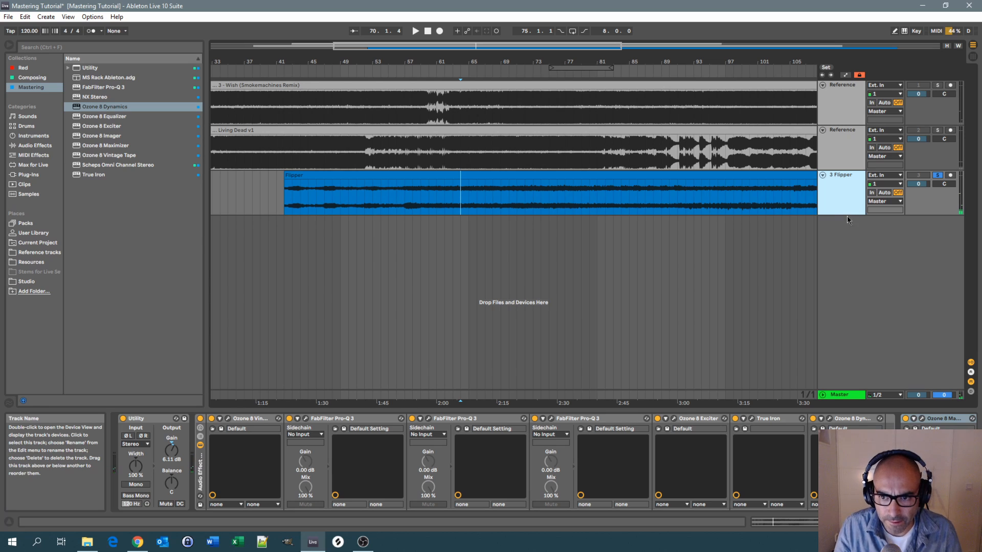
click(551, 419)
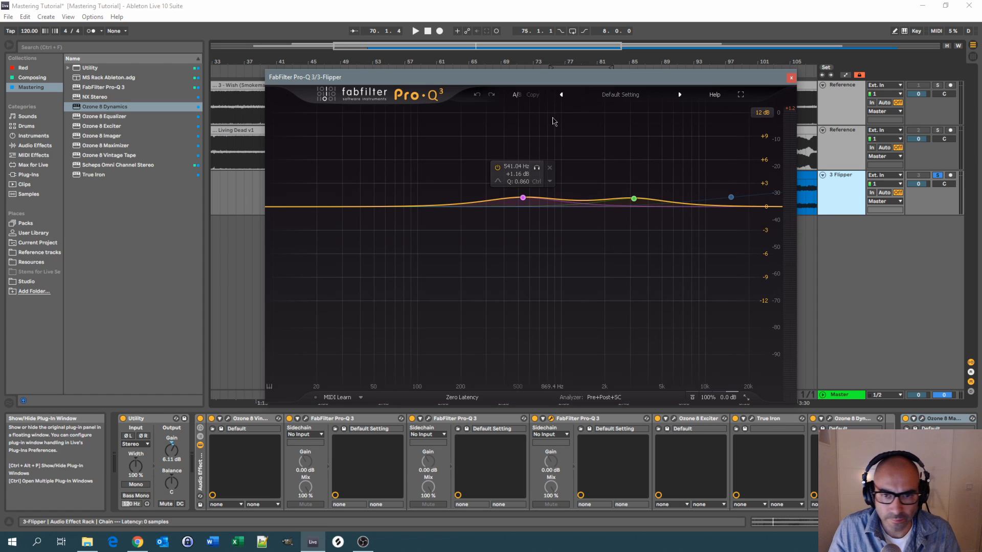
drag(575, 77, 578, 95)
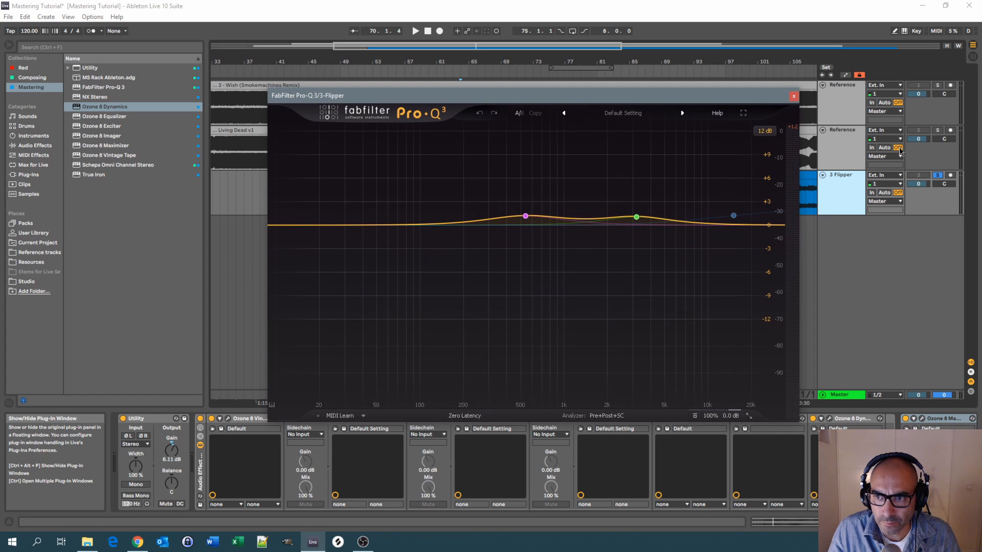
click(792, 100)
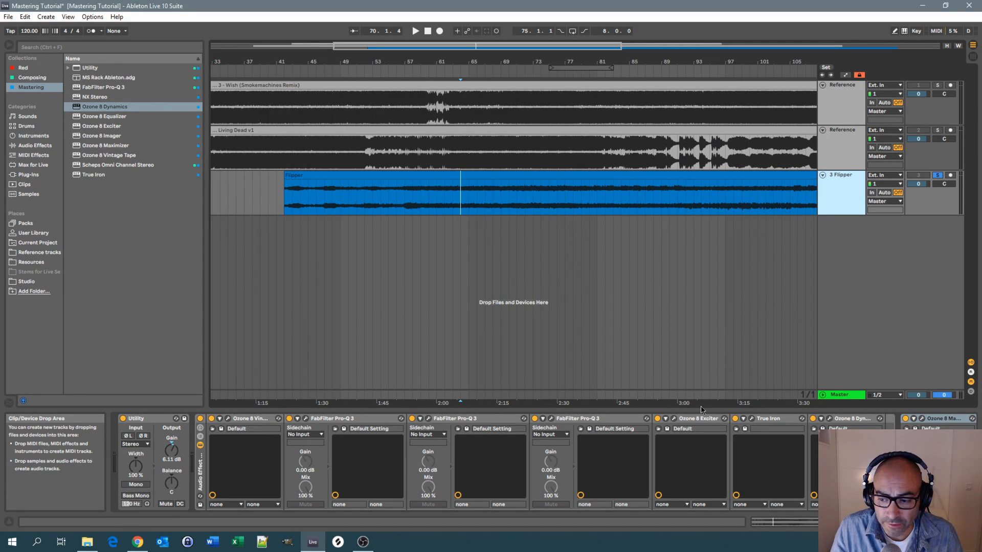
Show the Matching controls in the Master track's Ozone 8 Equalizer and clear both the source and target curves.
click(835, 396)
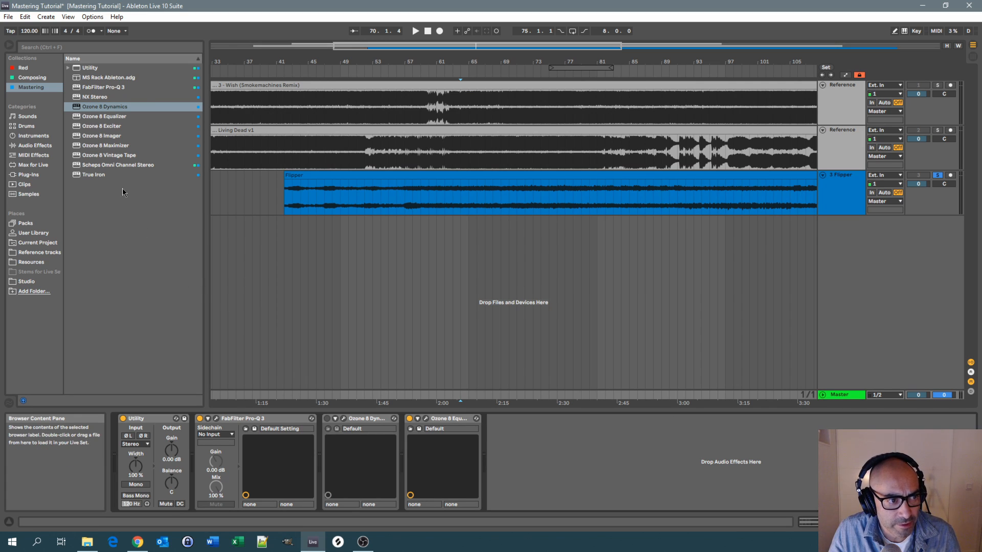
click(428, 420)
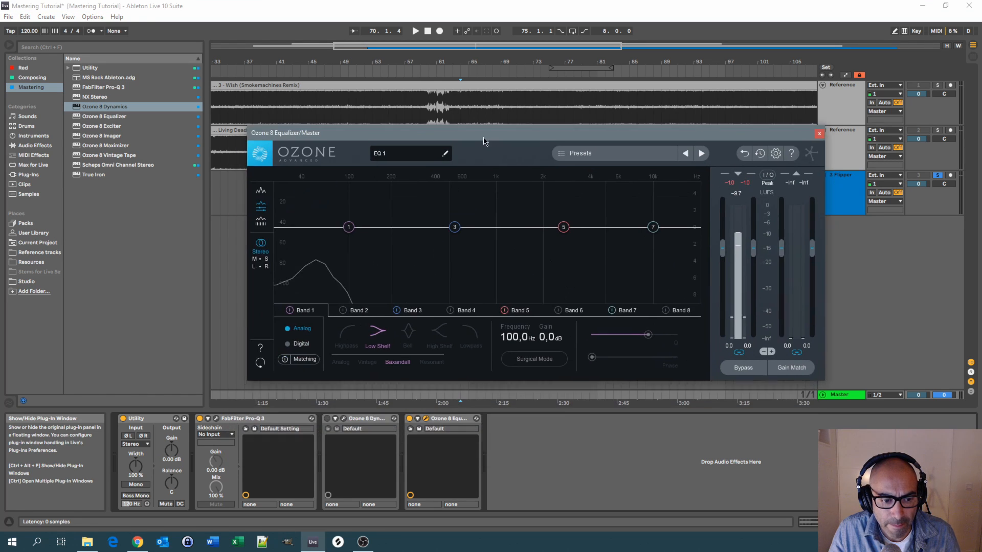
click(309, 343)
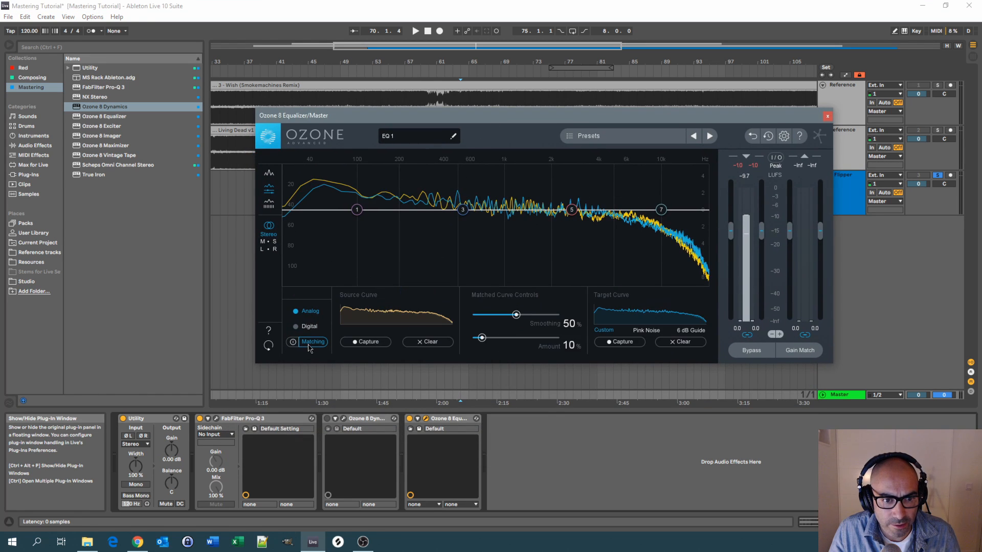
click(426, 343)
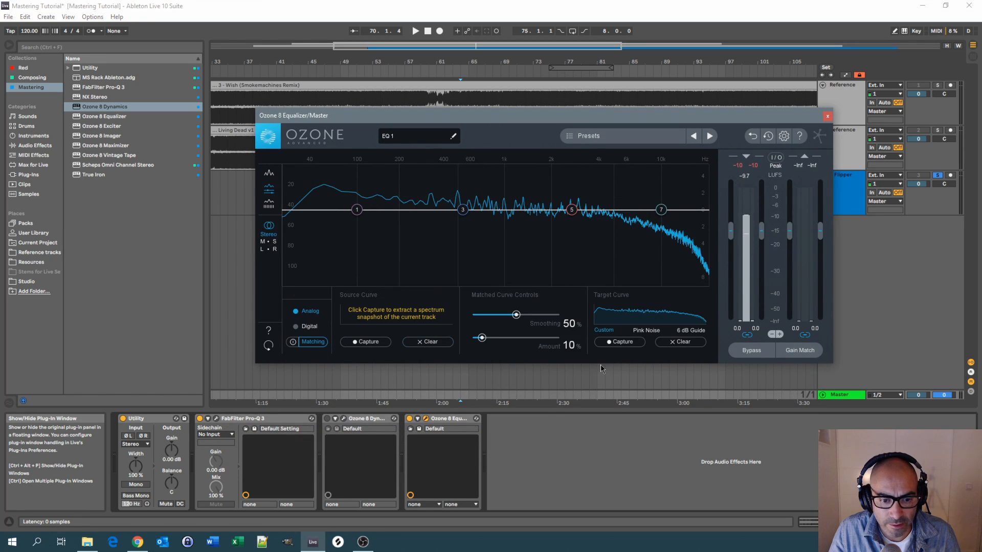
click(683, 343)
Move the Ozone 8 Equalizer window clear of the three tracks and view the device chains of Flipper and the Living Dead v1 reference.
drag(471, 116, 472, 175)
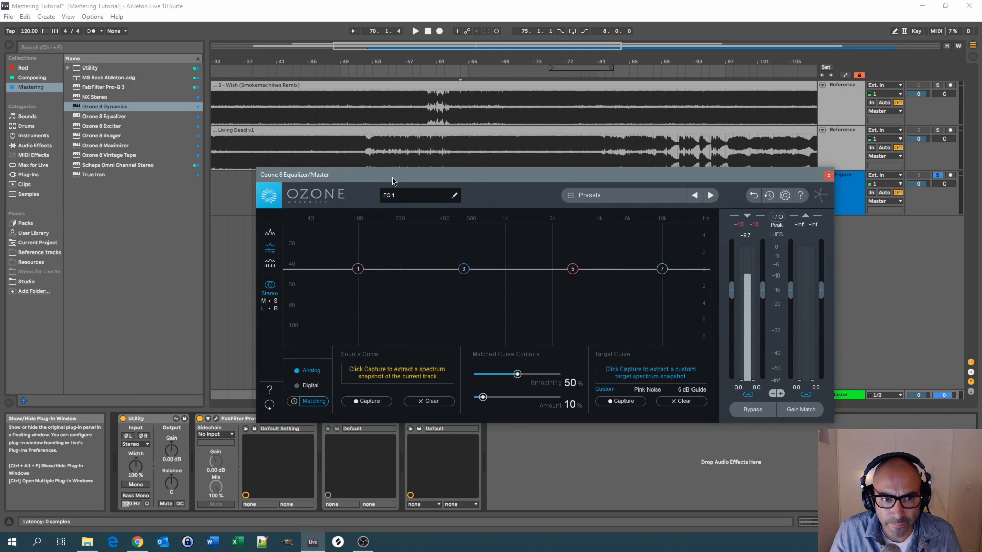
drag(393, 181, 397, 246)
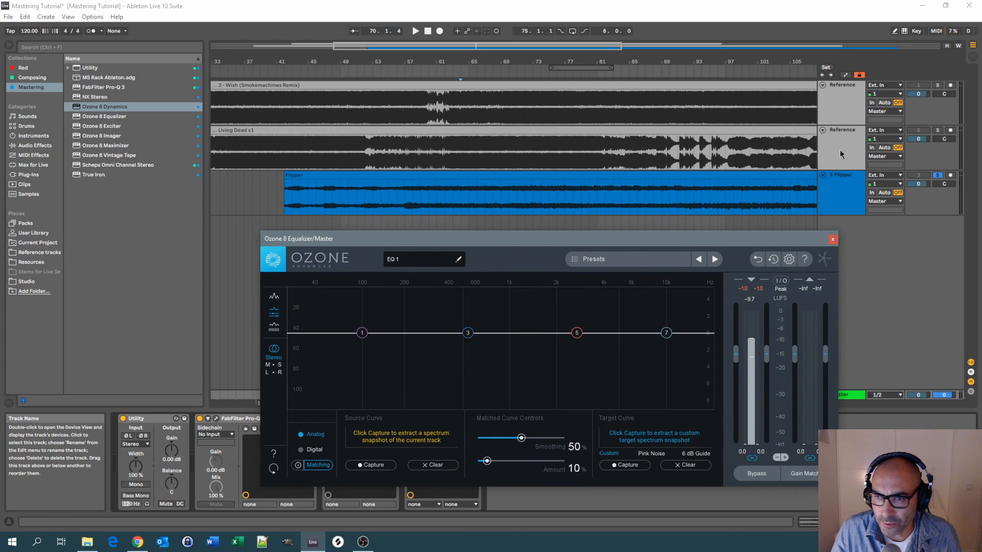
click(844, 180)
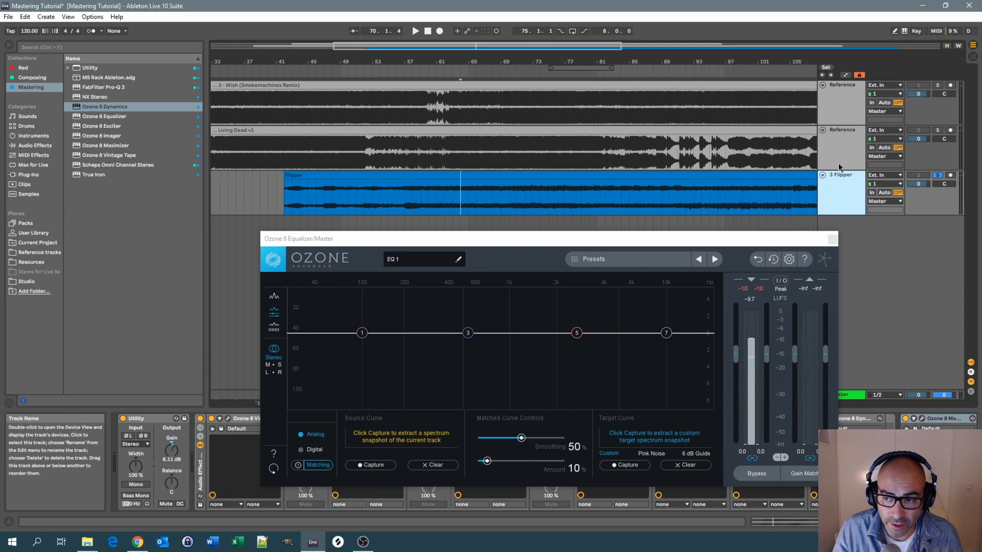
click(838, 165)
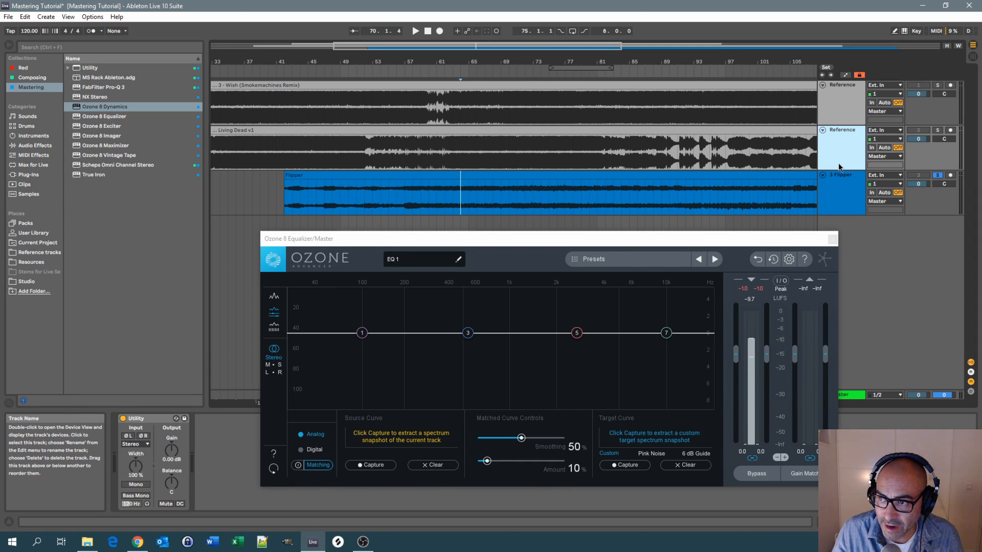
Solo the Living Dead v1 reference and capture its spectrum as the Ozone 8 Equalizer's source curve during playback from bar 64.
click(939, 134)
drag(574, 244, 579, 205)
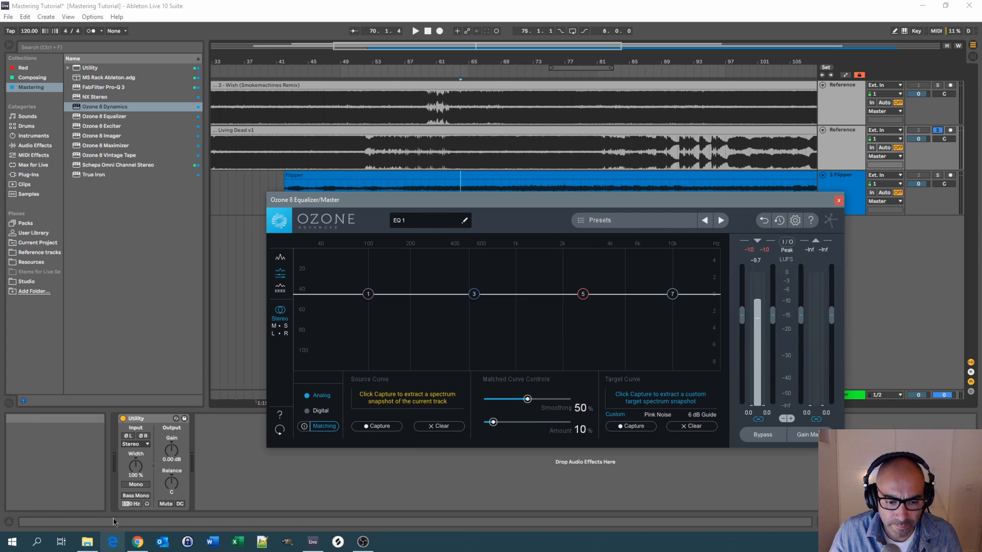
key(space)
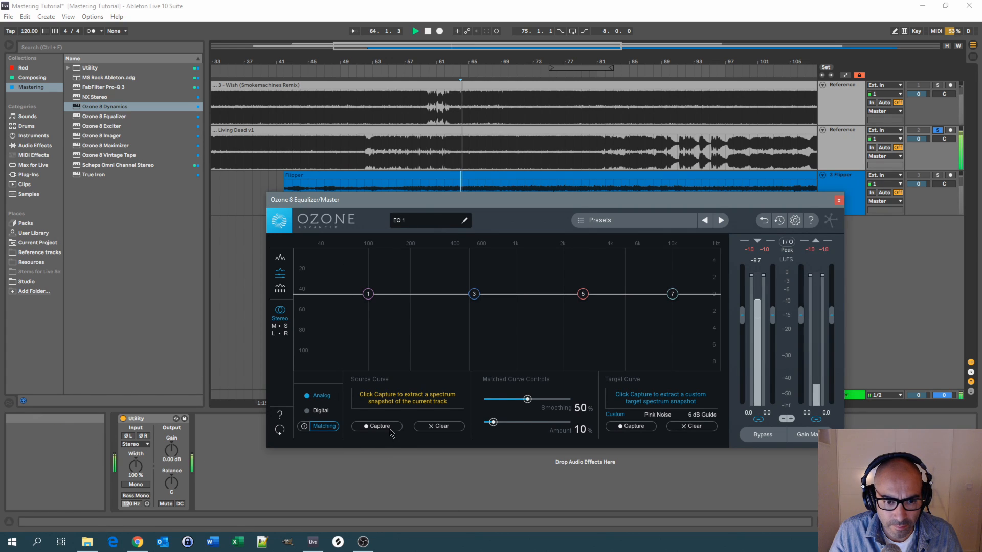
click(391, 427)
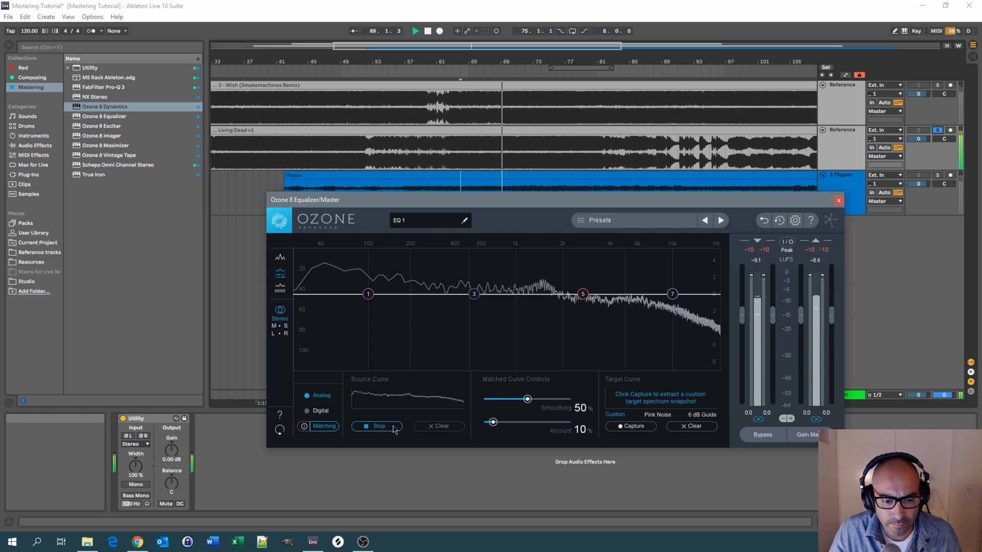
click(393, 428)
key(space)
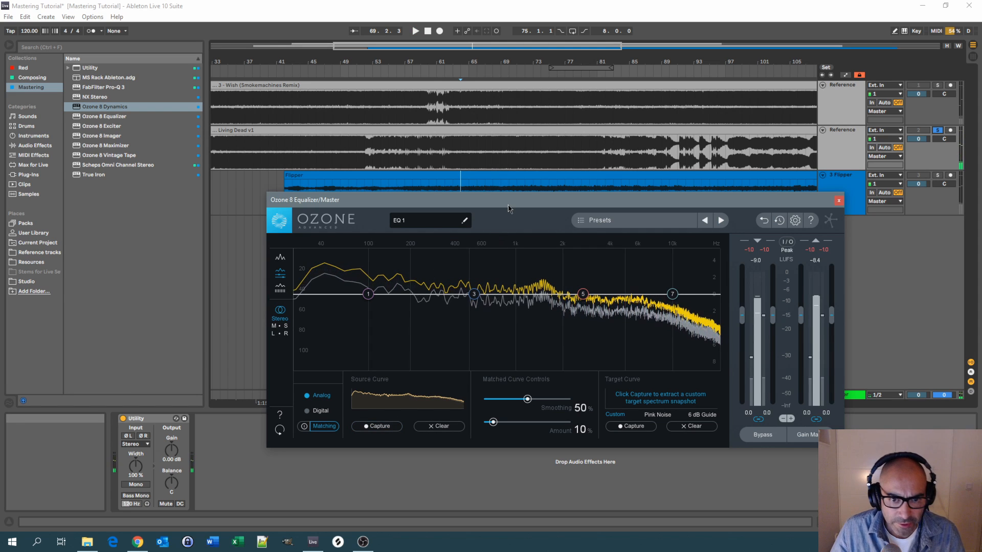
Solo Flipper, capture its spectrum as the target curve while playing from bar 64, and stop playback.
drag(508, 205, 506, 204)
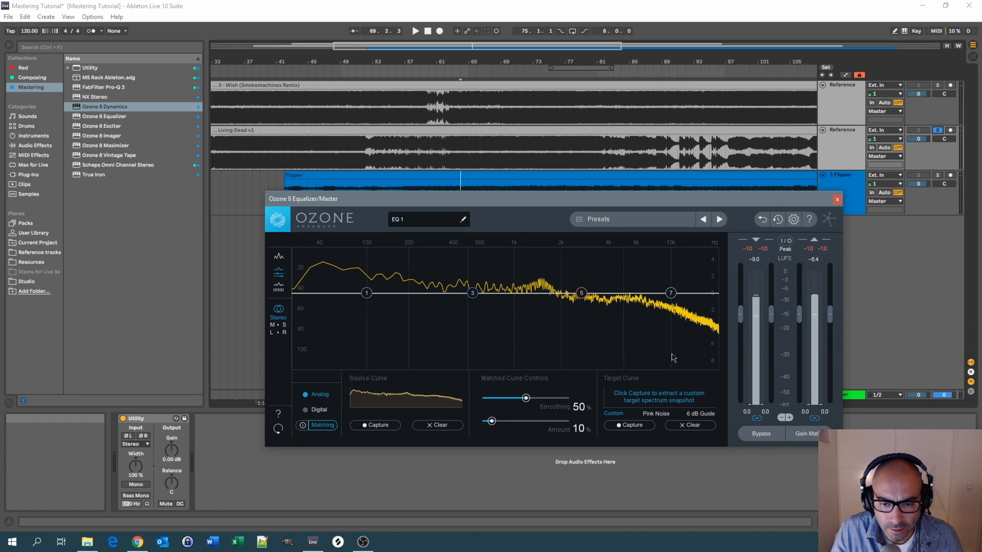
click(937, 177)
drag(641, 198, 633, 191)
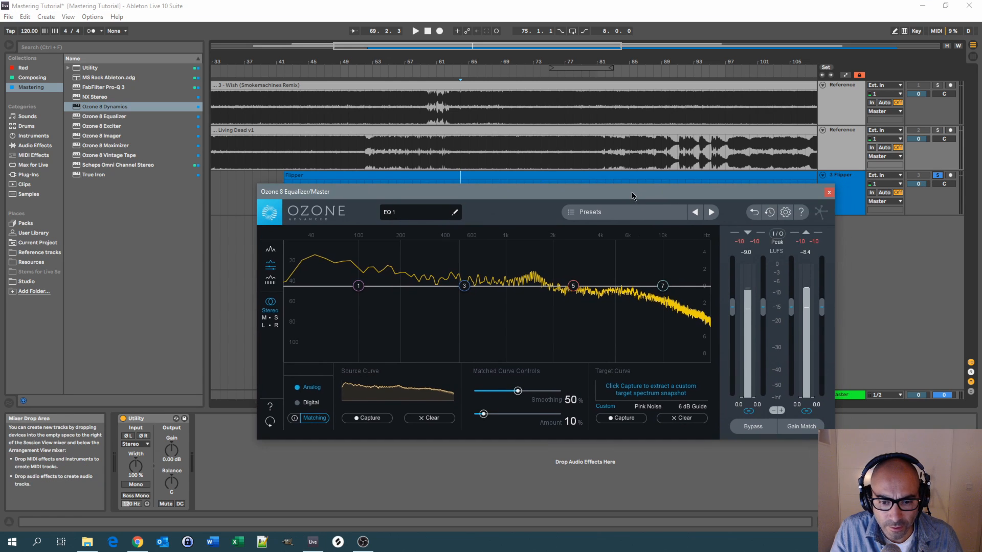
key(space)
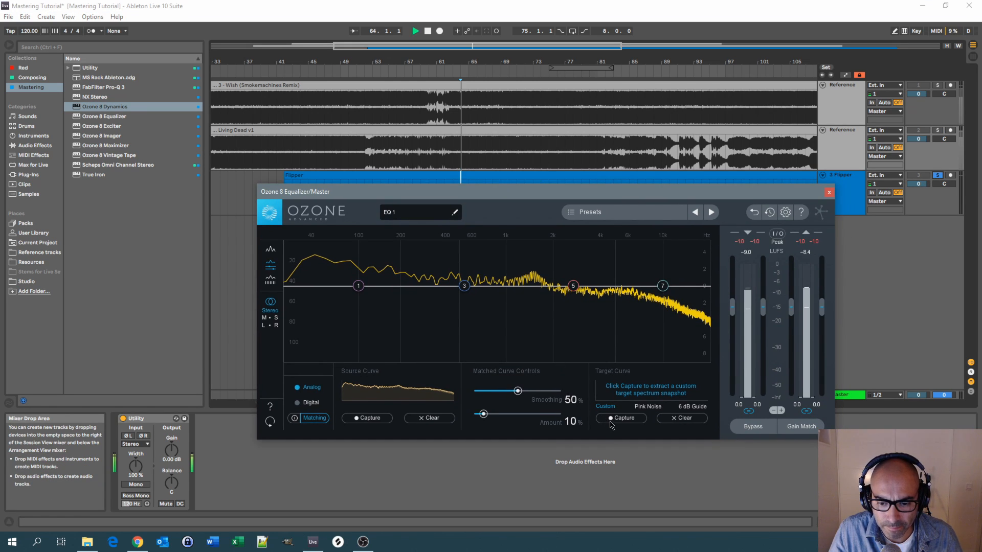
click(622, 418)
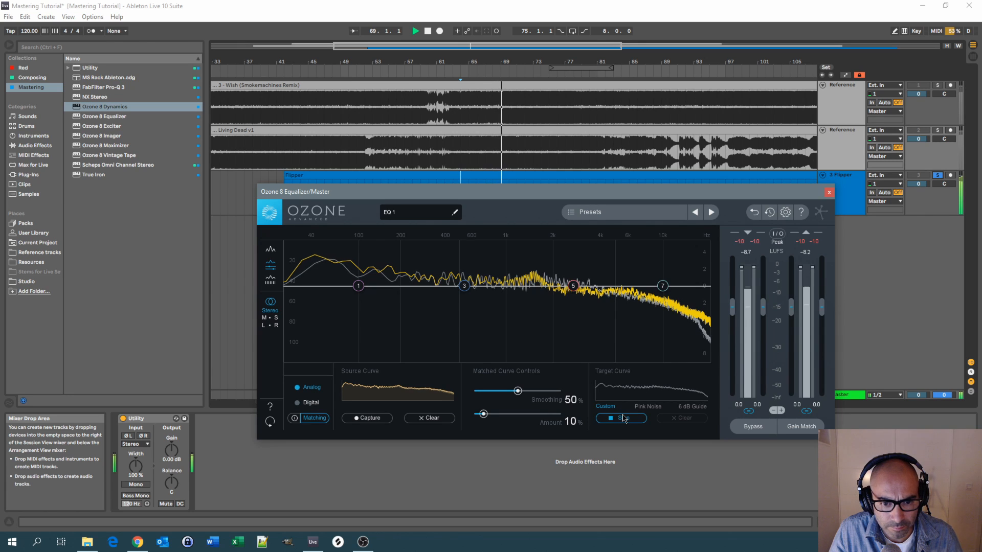
click(623, 419)
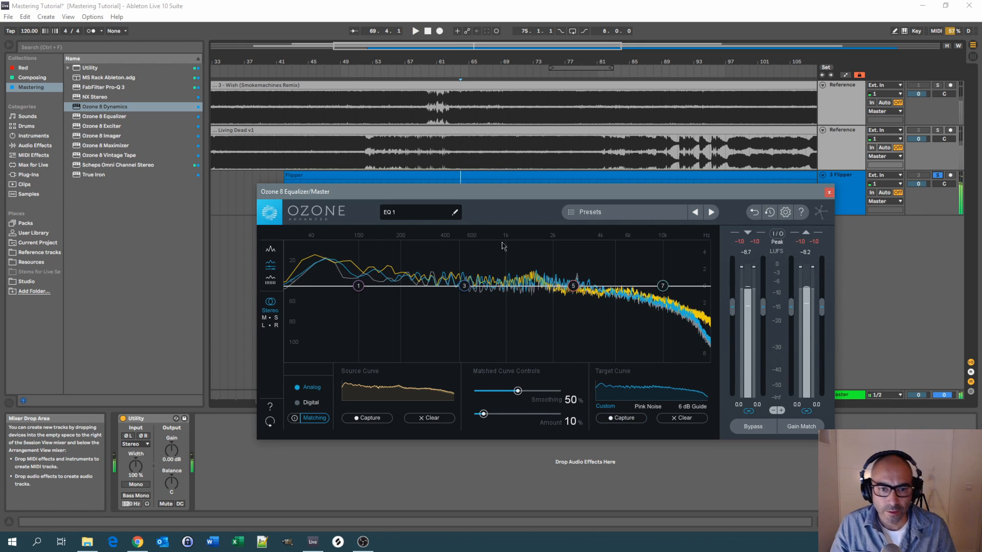
Compare the captured source and target curves in the upper mids, sliding band 5 up in frequency and back as a marker.
drag(477, 192, 476, 143)
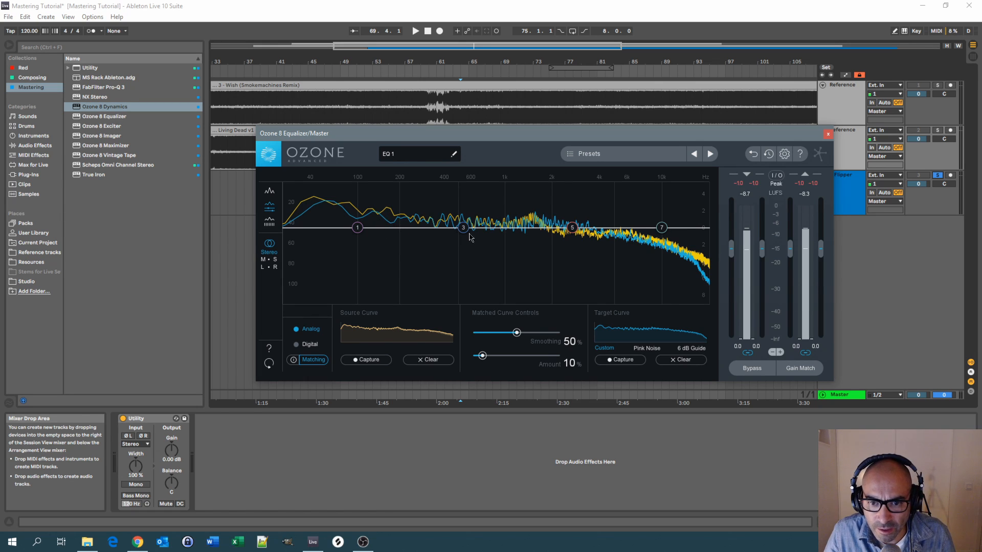
drag(572, 229, 636, 228)
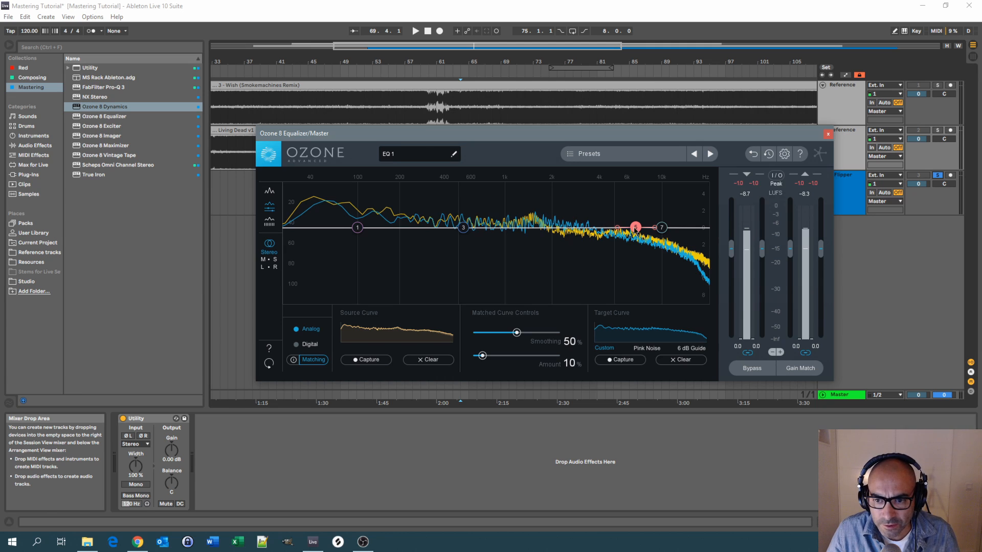
drag(635, 232, 572, 231)
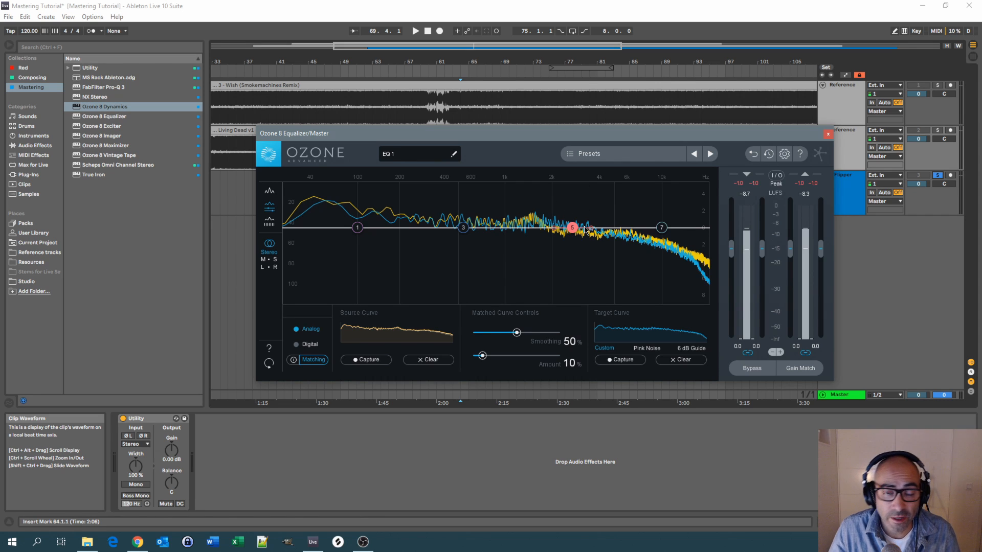
Close the Ozone 8 Equalizer, open Flipper's third FabFilter Pro-Q 3, and inspect the settings of the 3191.2 Hz bell band.
click(829, 134)
click(838, 198)
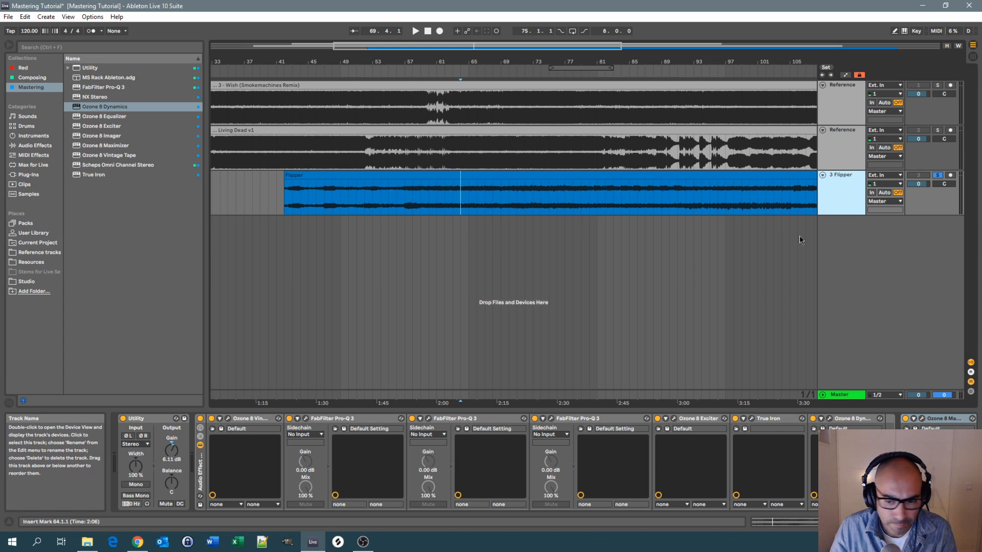
click(551, 420)
mouse_move(637, 219)
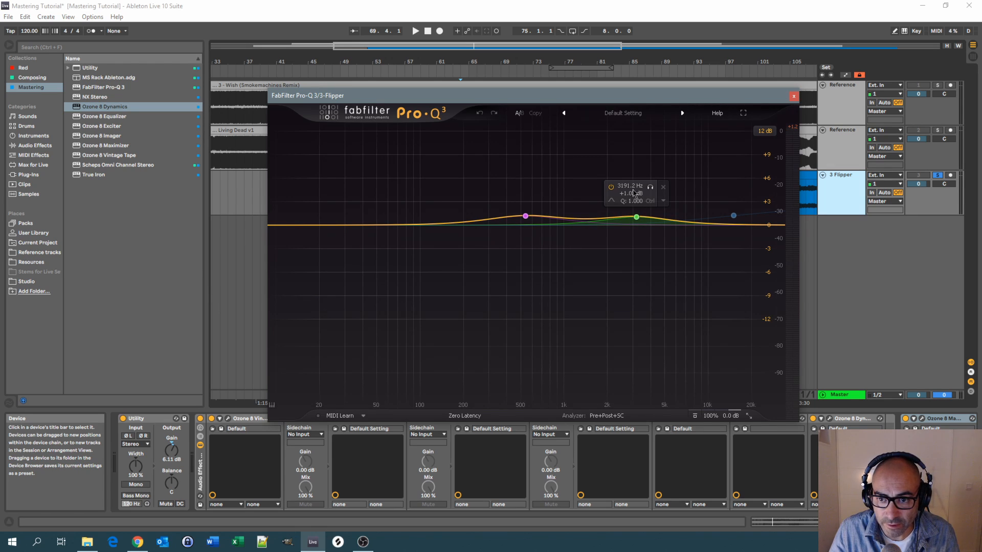
click(636, 217)
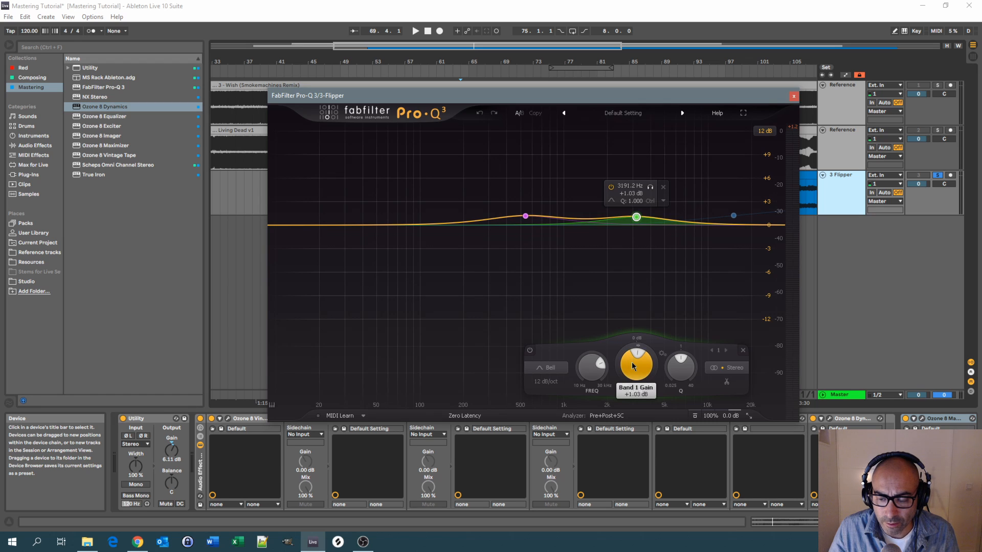
mouse_move(633, 365)
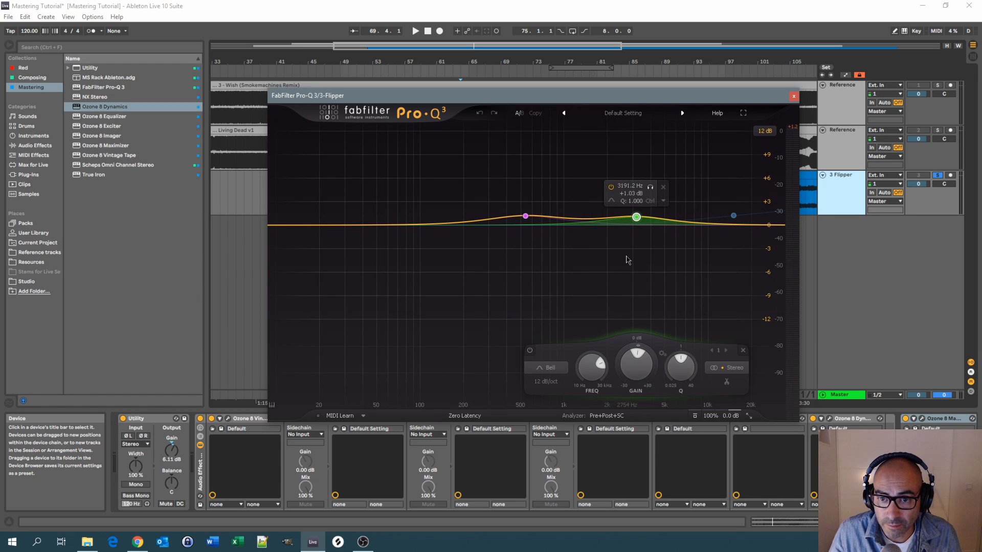
Play Flipper, listen to the 3191.2 Hz band in isolation, bypass that band, and stop playback.
drag(603, 98, 554, 96)
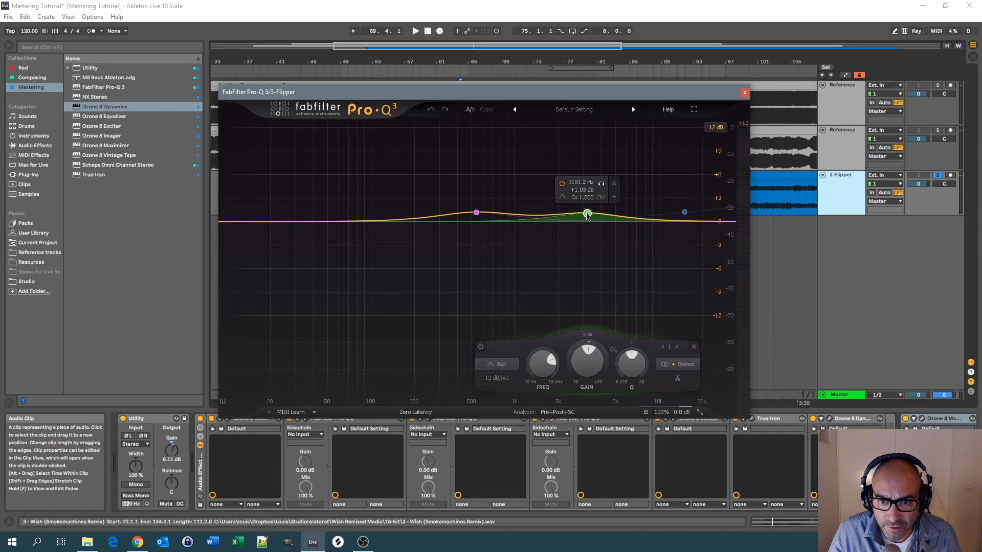
key(space)
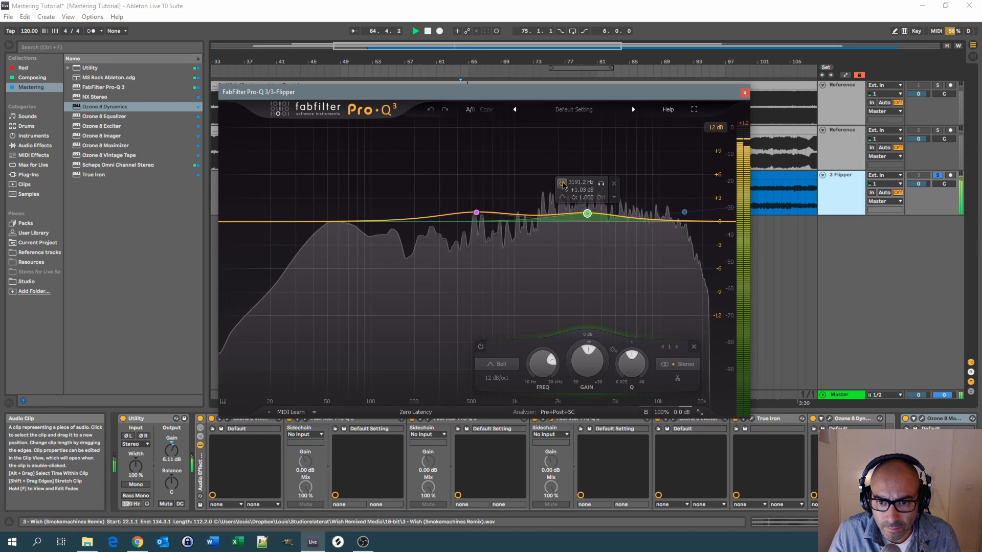
click(603, 184)
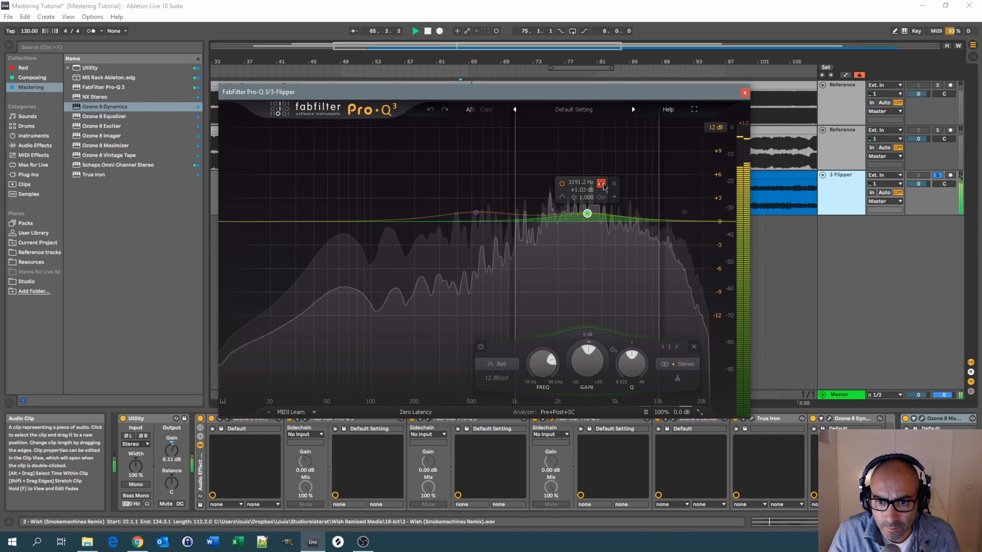
click(562, 184)
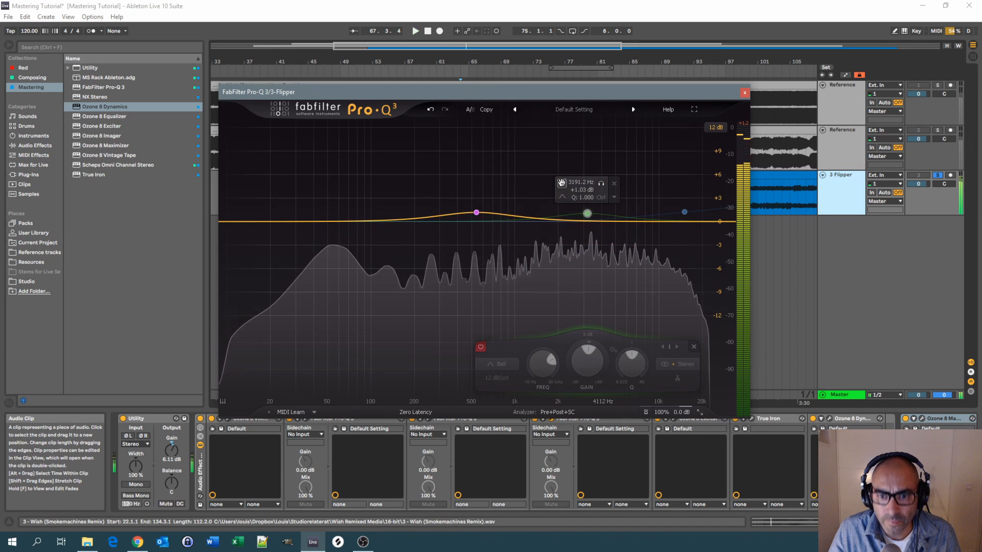
key(space)
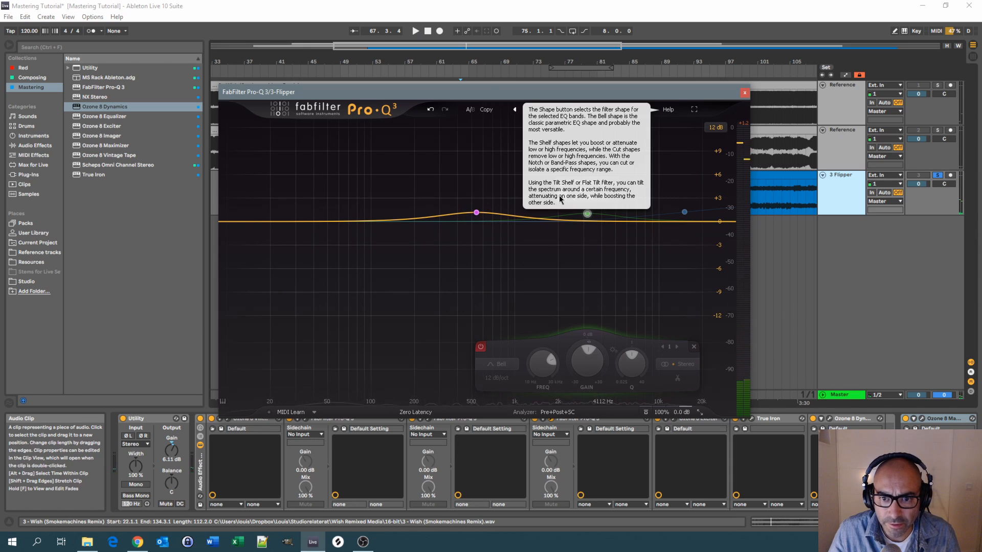
Play from bar 64, comparing Flipper with the Living Dead v1 reference and with its 3191.2 Hz band on and off.
key(space)
click(937, 131)
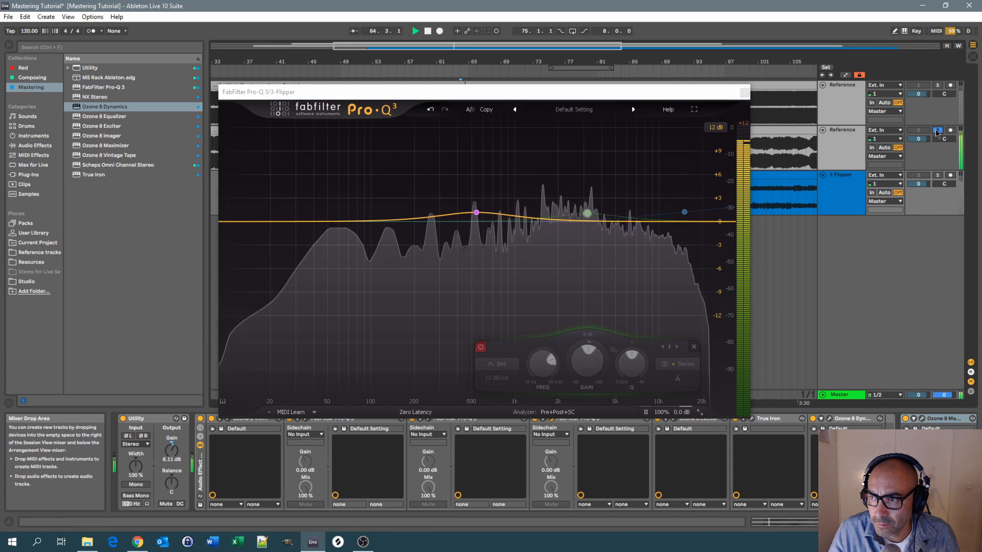
click(937, 176)
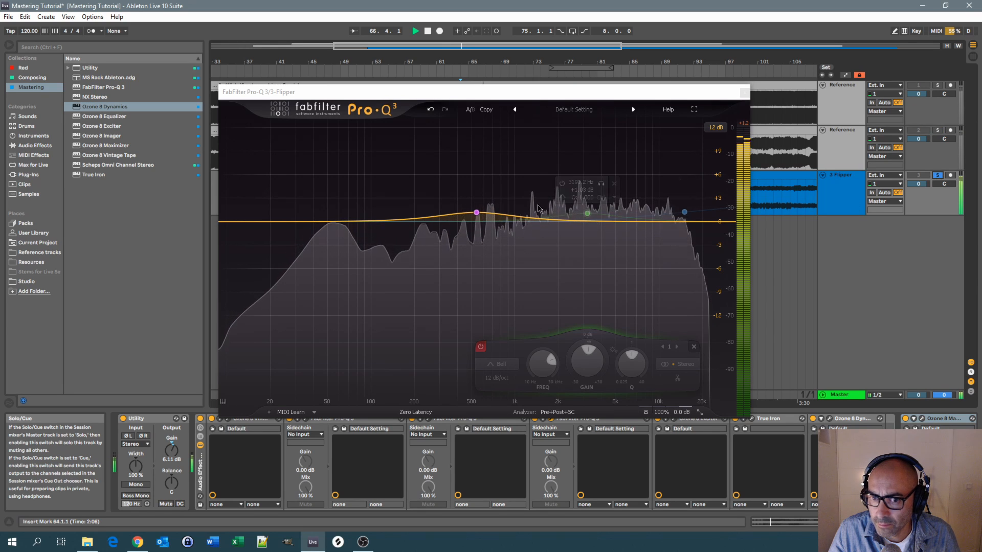
click(587, 213)
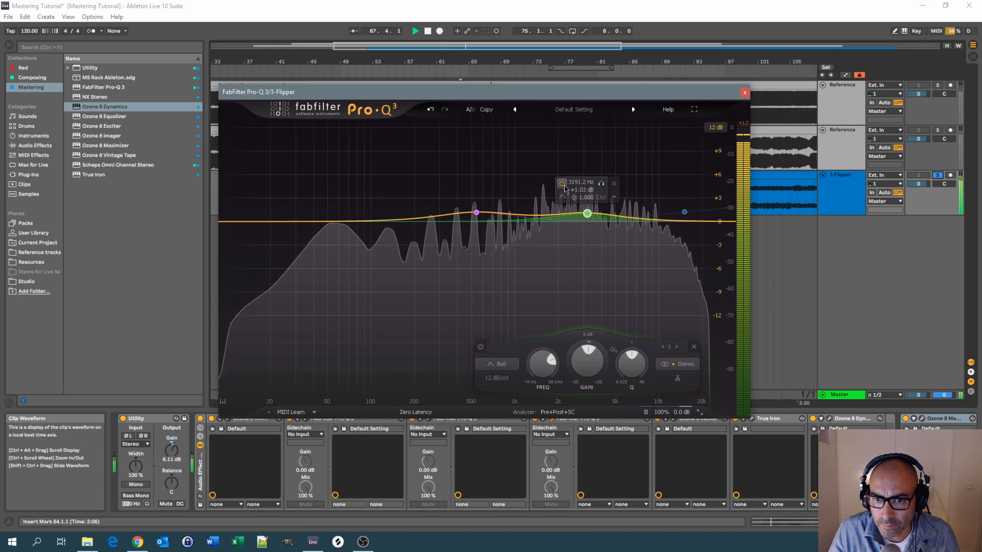
click(565, 186)
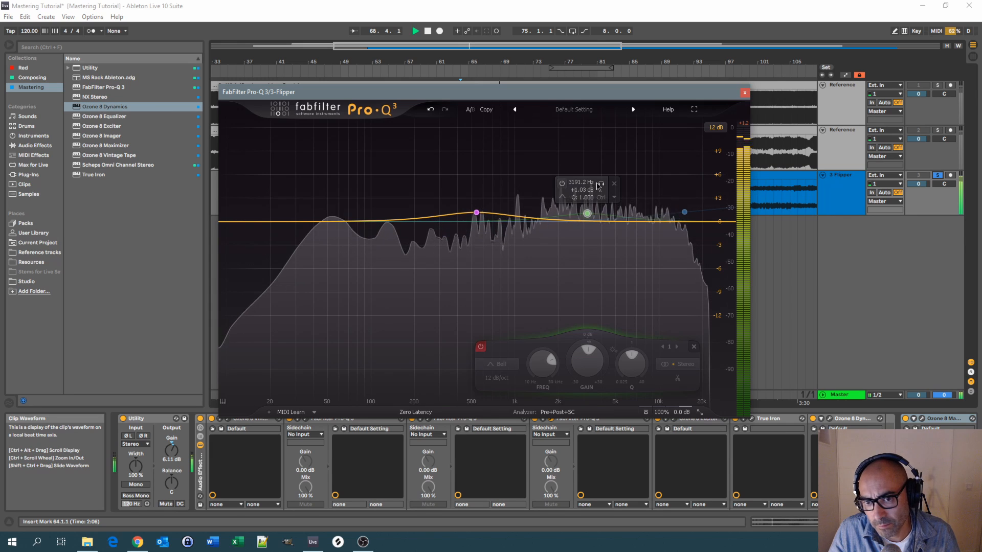
click(937, 174)
click(937, 175)
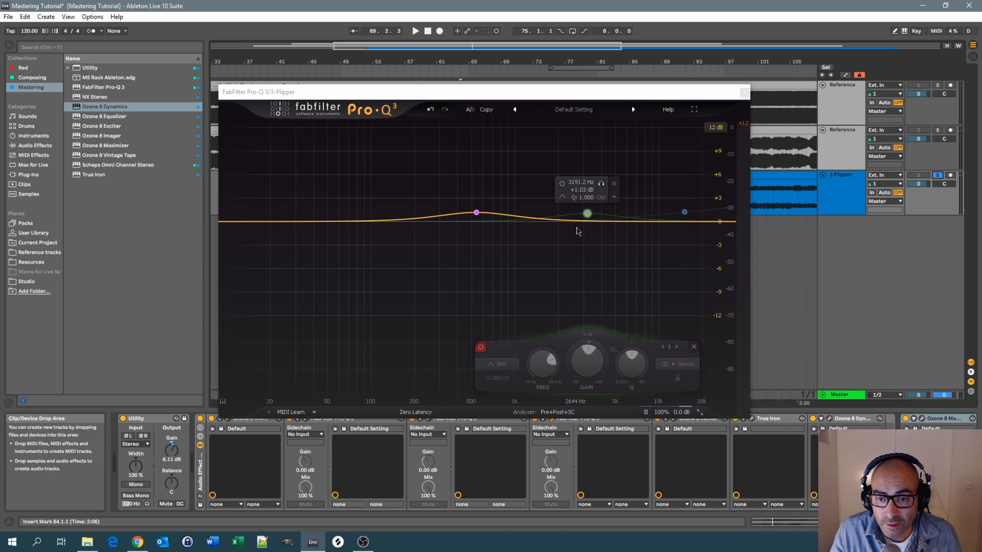
Open Flipper's Ozone 8 Maximizer, arrange it beside the Pro-Q 3 window, and play the track to check its loudness.
click(588, 216)
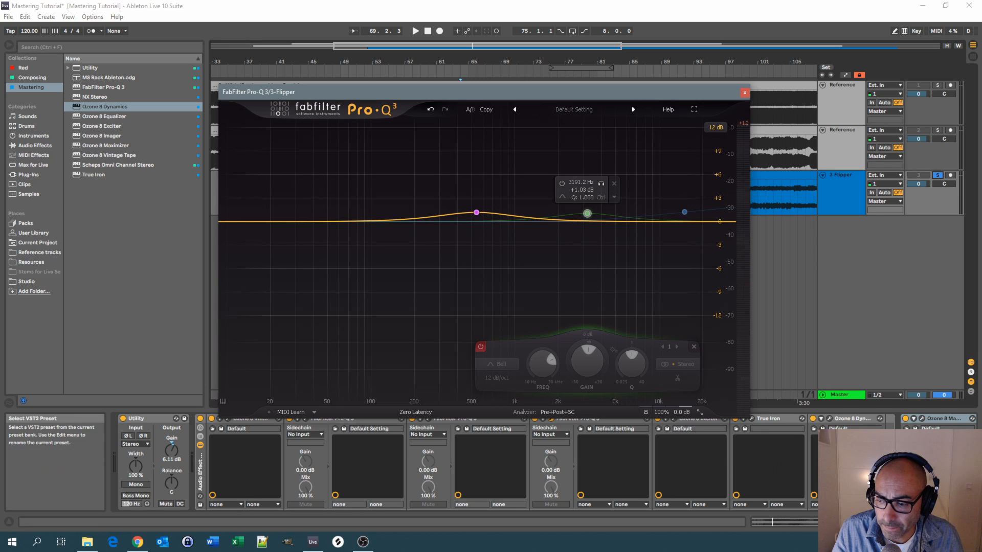
click(924, 420)
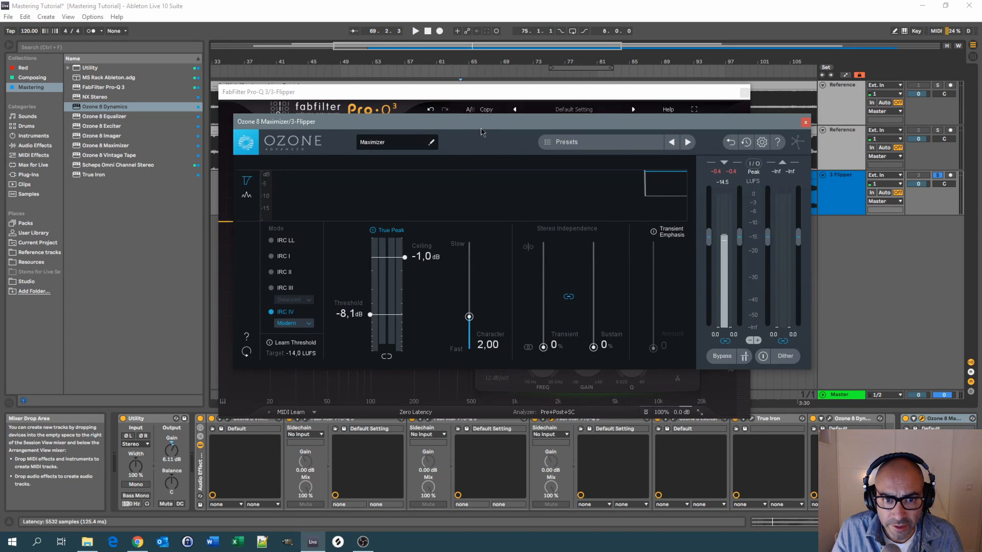
drag(477, 115, 579, 179)
drag(503, 96, 391, 68)
click(855, 247)
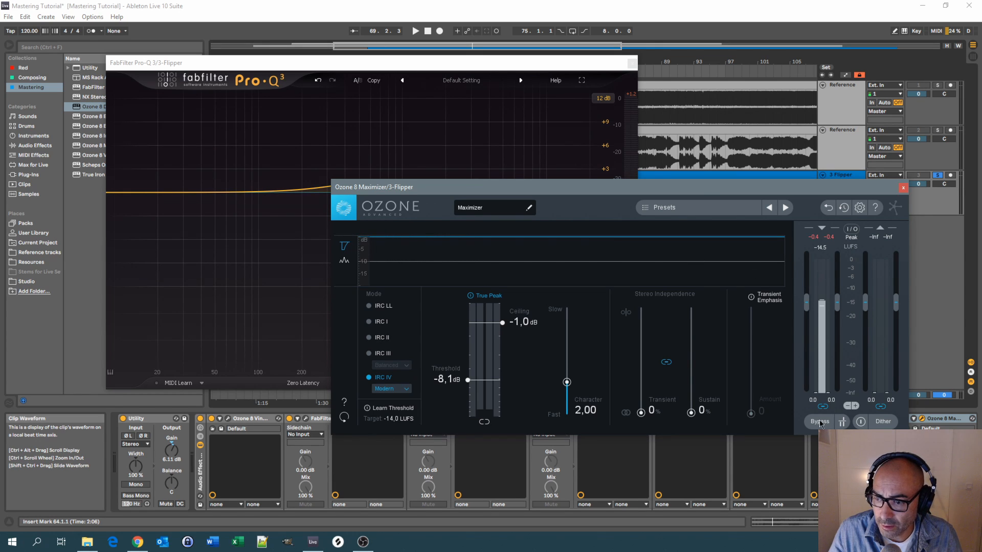
key(space)
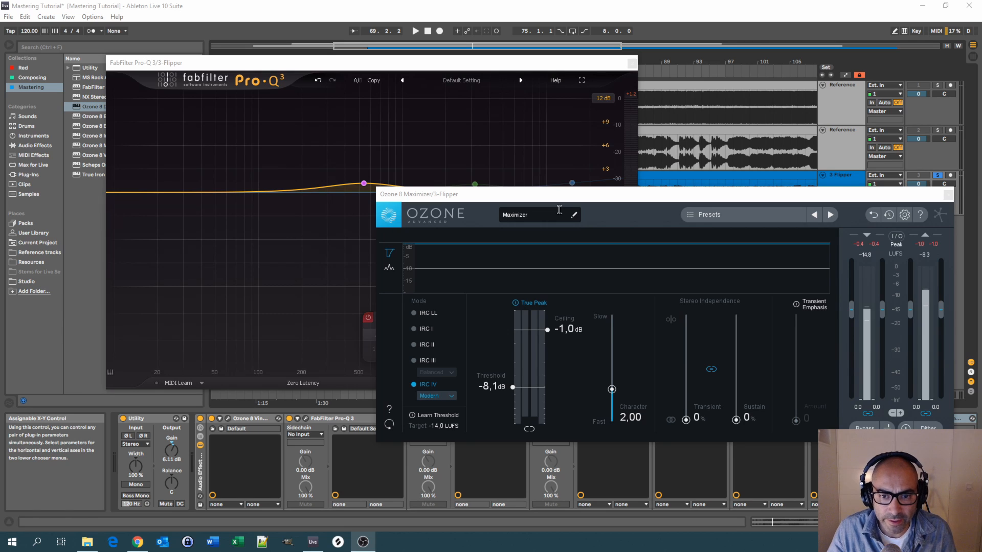
drag(566, 198, 578, 218)
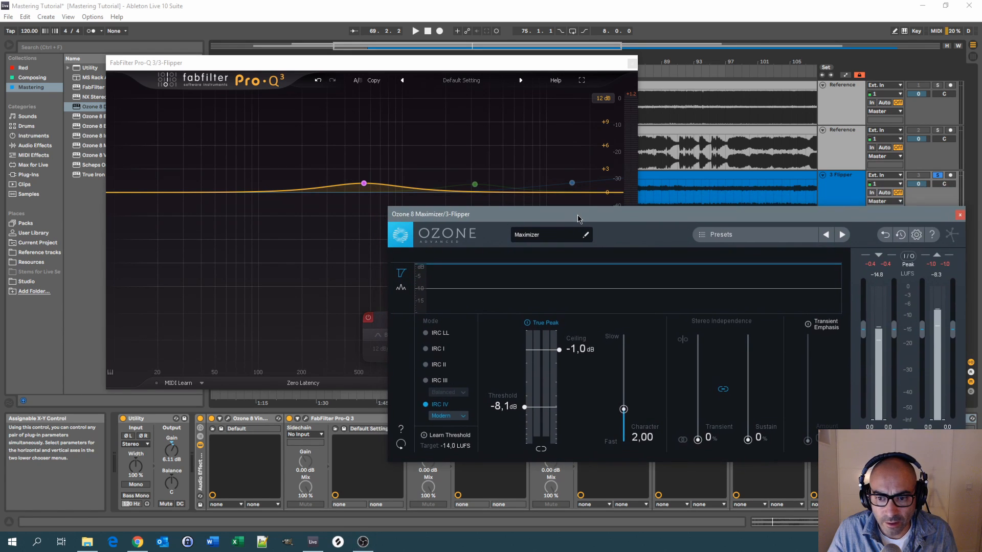
click(841, 187)
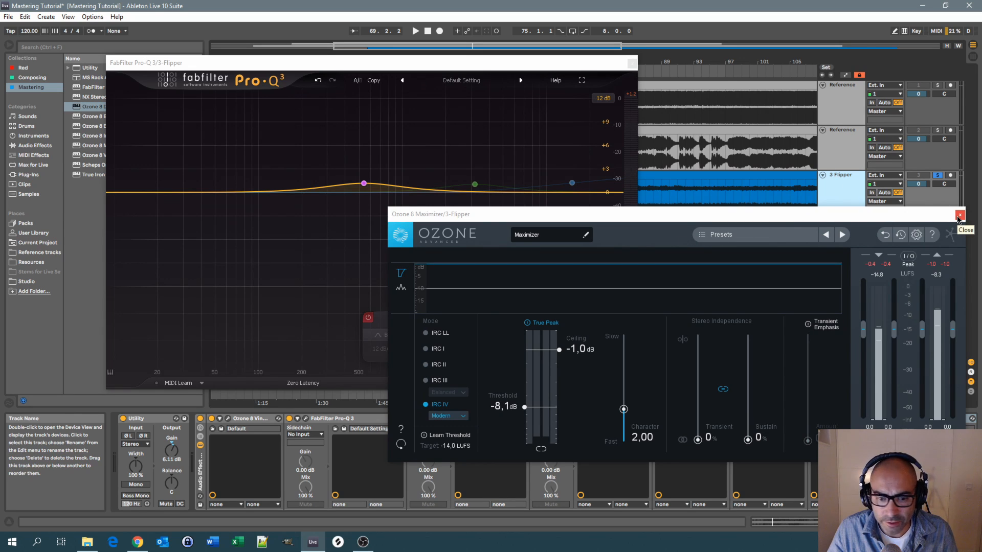
Lower the Ozone 8 Maximizer's threshold to -9.9 dB and play Flipper to hear the heavier limiting.
click(497, 406)
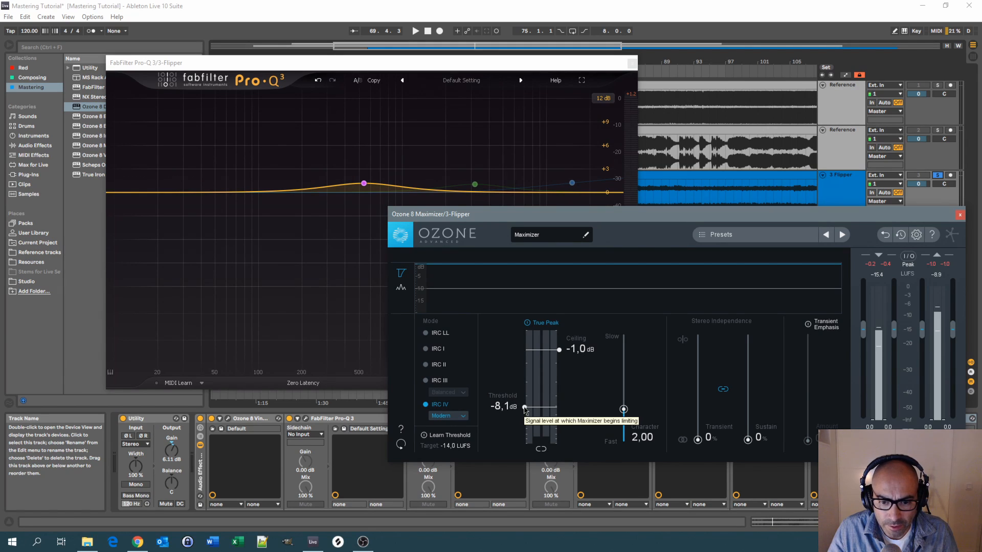
drag(525, 407, 525, 418)
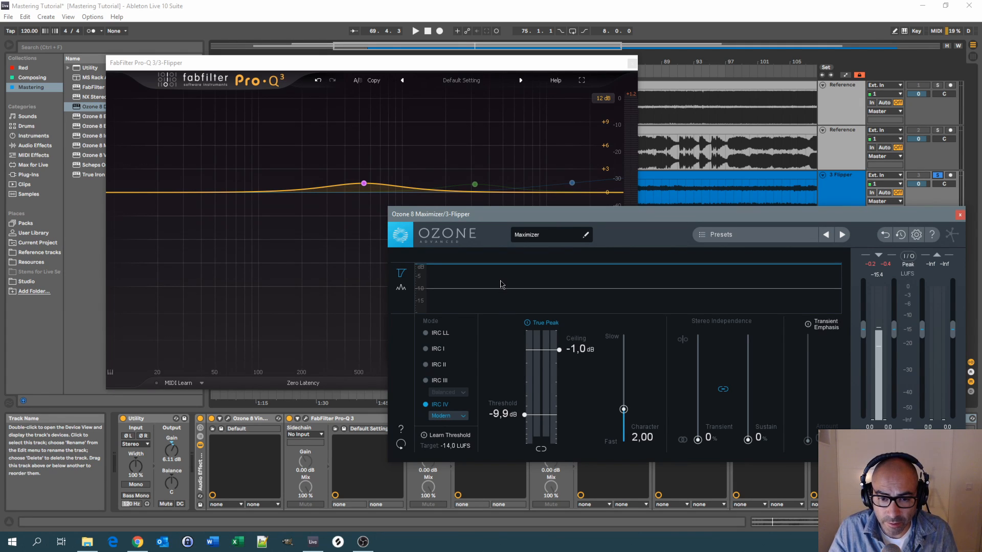
key(space)
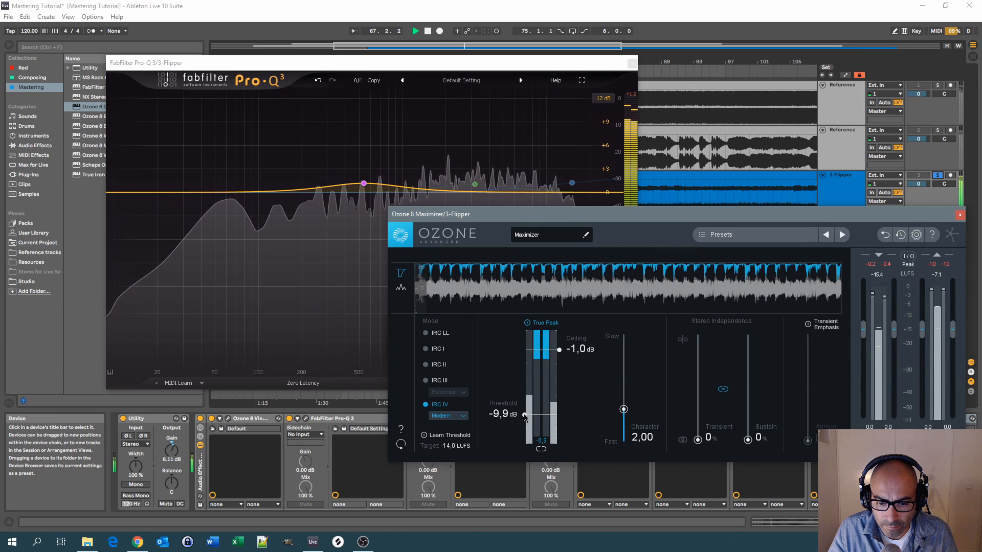
Set the Ozone 8 Maximizer's threshold to -9.2 dB and compare Flipper's loudness with the Living Dead v1 reference.
drag(523, 416, 525, 415)
key(space)
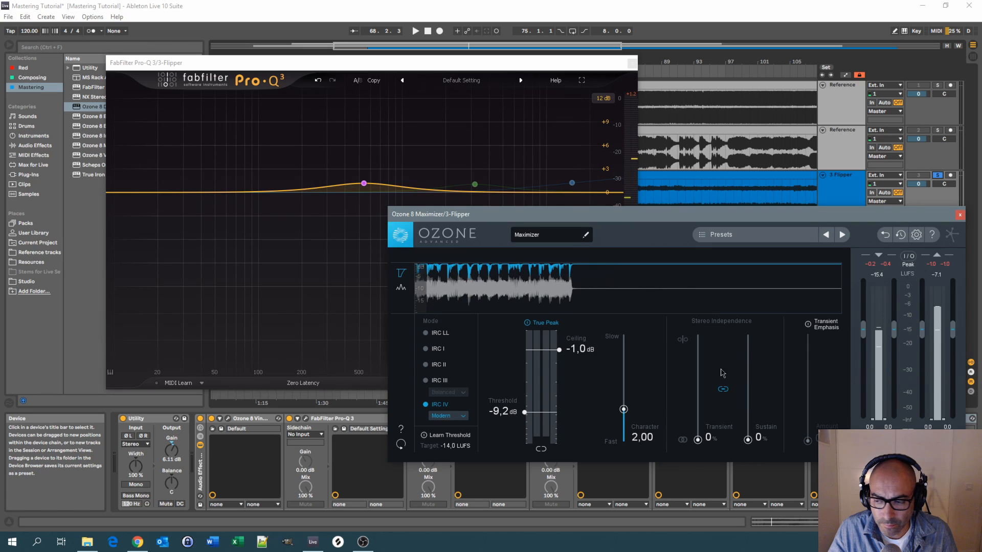
key(space)
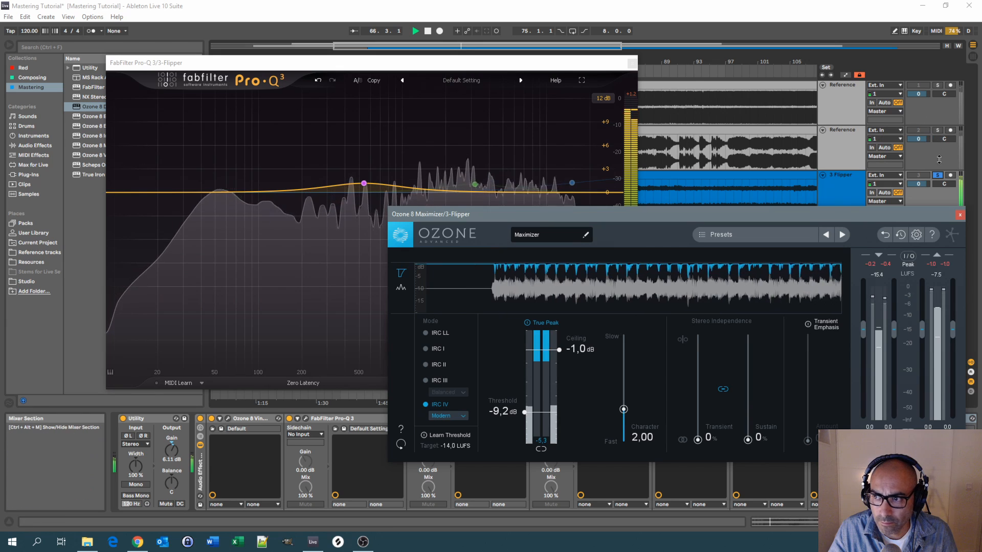
click(937, 131)
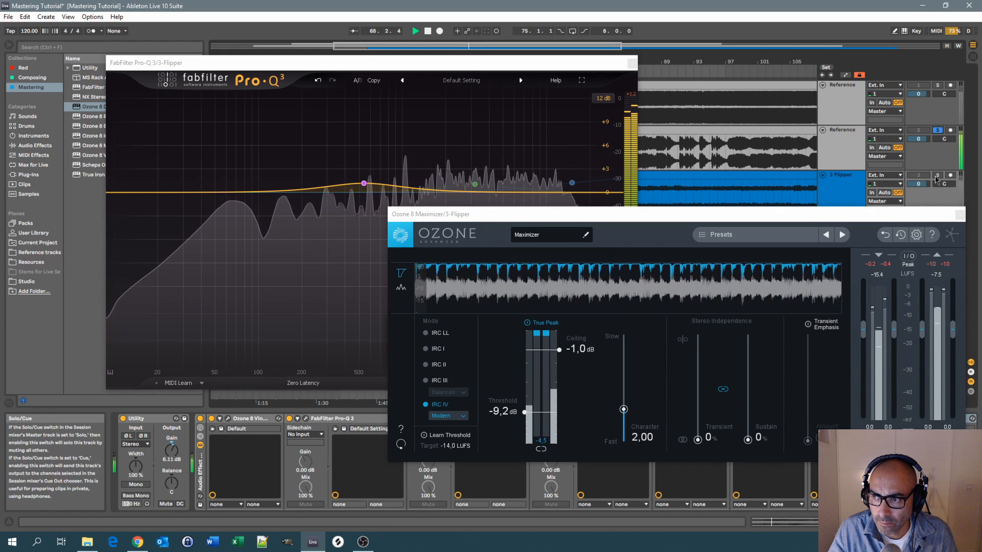
click(937, 176)
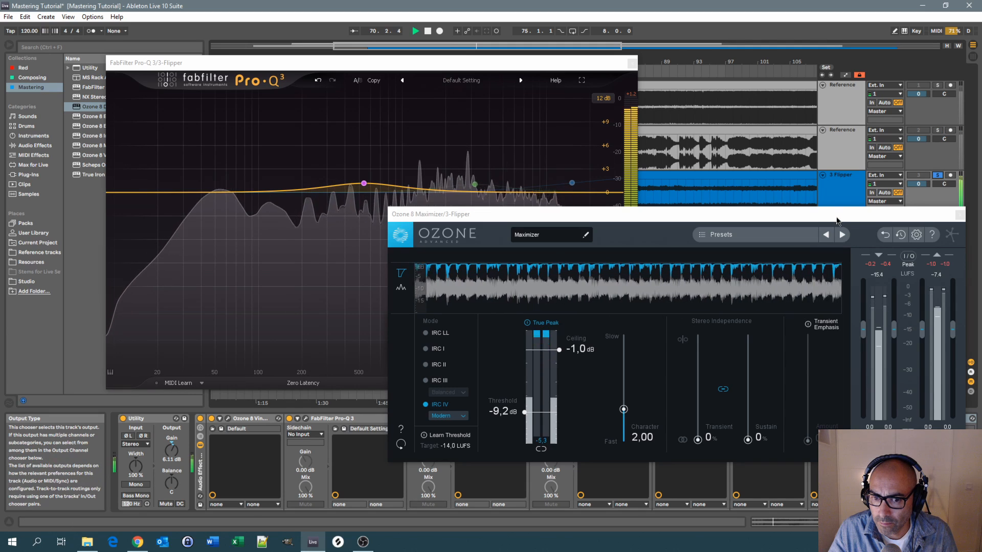
key(space)
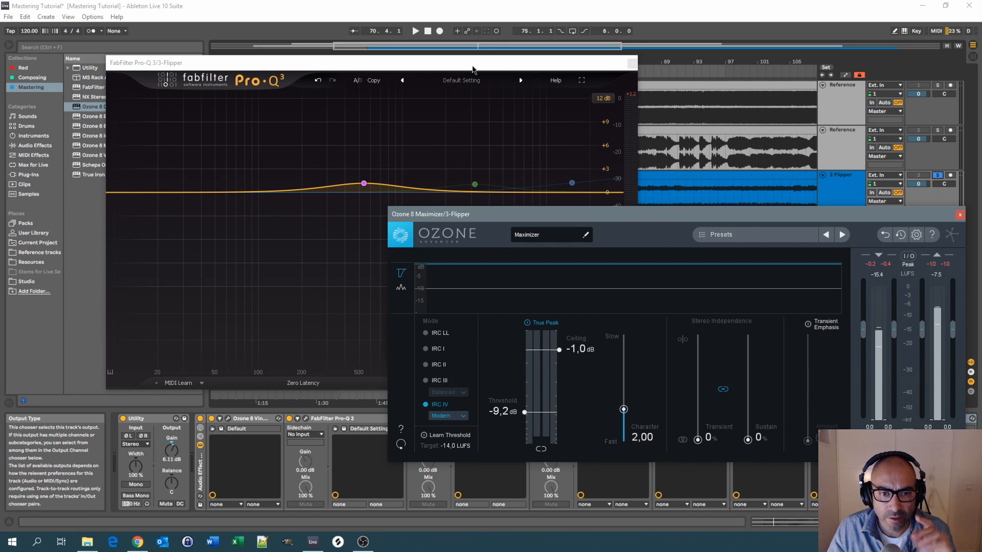
Add a bell cut of about -3.85 dB near 1659 Hz with Q 1.478 in Flipper's Pro-Q 3, and audition it in isolation.
click(472, 70)
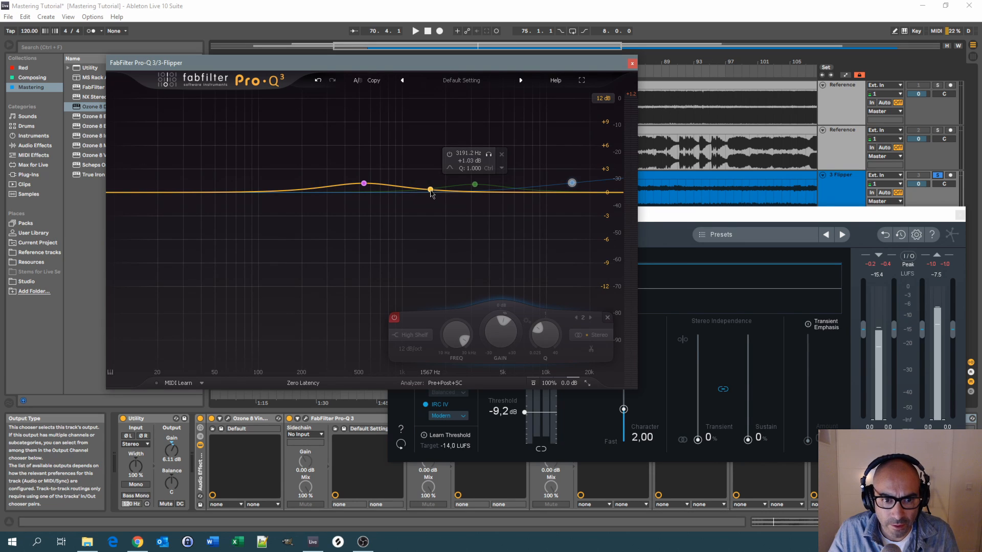
drag(430, 193, 434, 223)
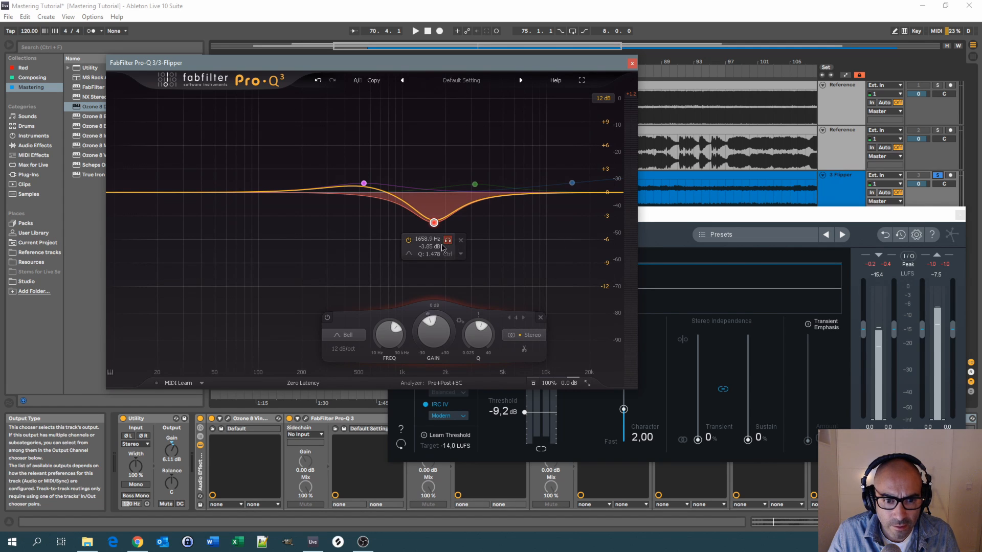
click(447, 240)
key(space)
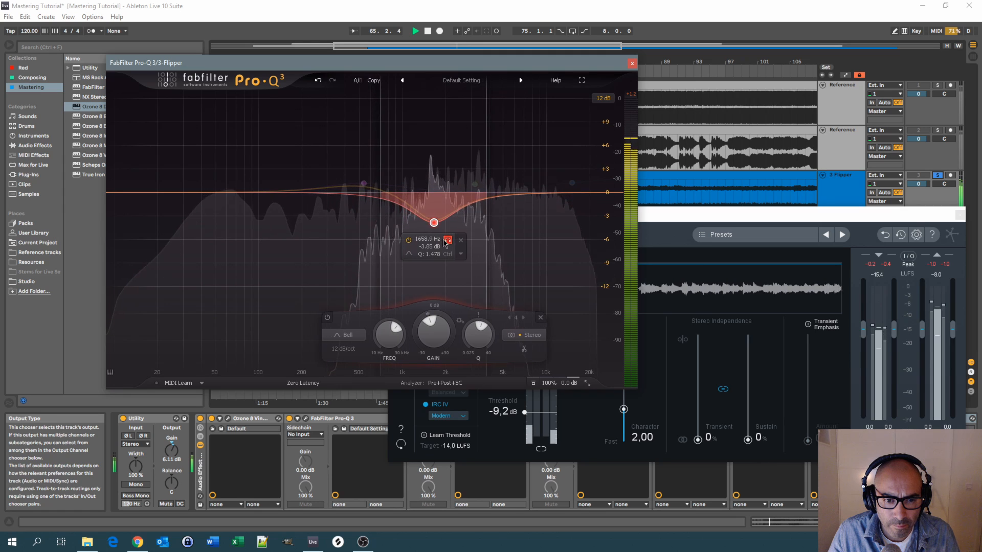
Refine the new bell cut to 1714.1 Hz, -2.77 dB gain and Q 2.990 while listening to Flipper.
drag(444, 243, 444, 242)
drag(472, 335, 472, 328)
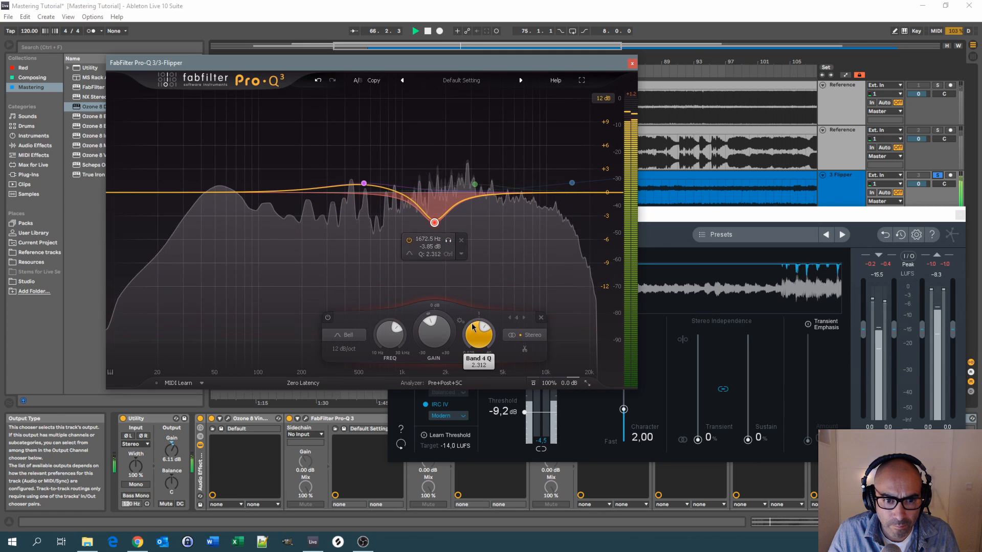
mouse_move(448, 240)
mouse_down()
mouse_move(424, 242)
mouse_move(457, 243)
mouse_move(448, 243)
mouse_up()
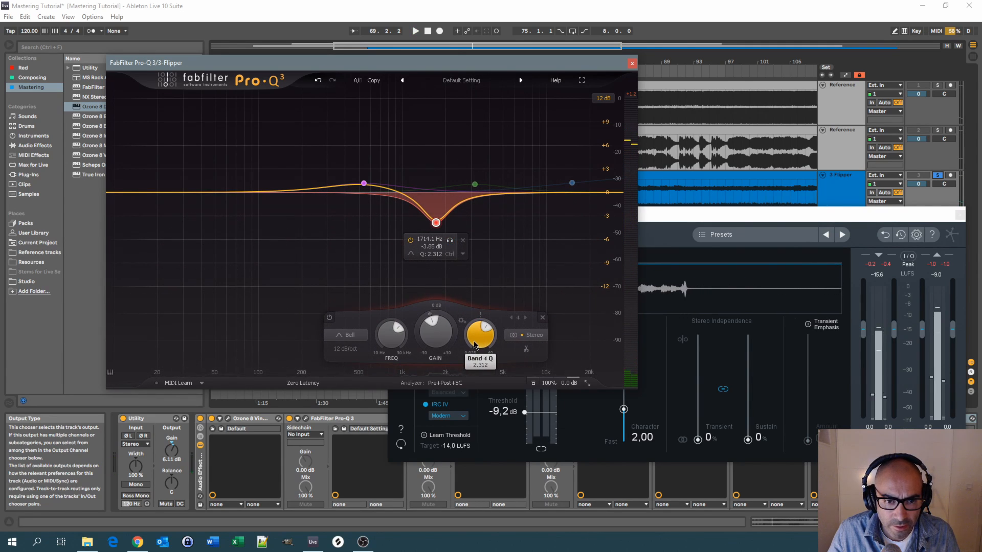
drag(434, 342, 435, 340)
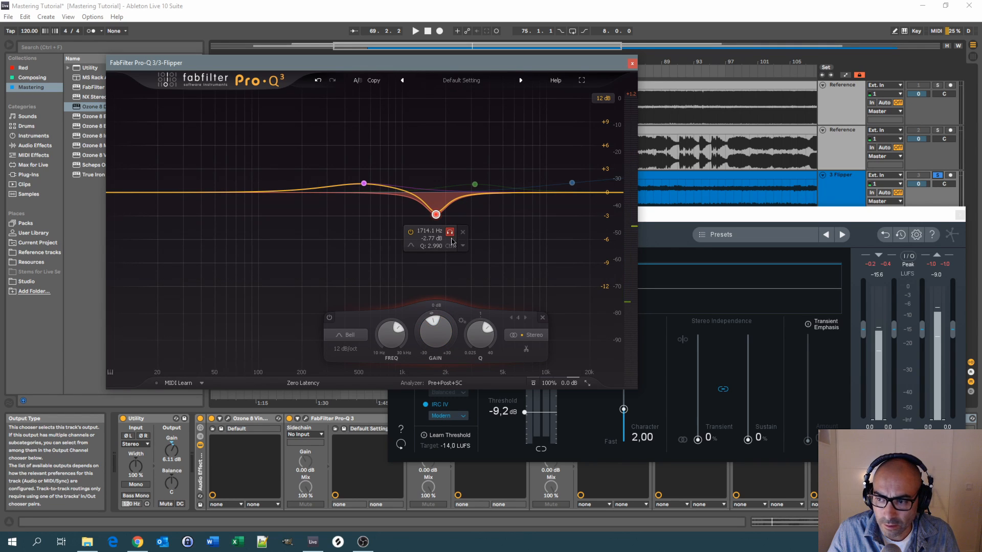
Play Flipper and compare the sound with the 1714.1 Hz cut bypassed and enabled.
key(space)
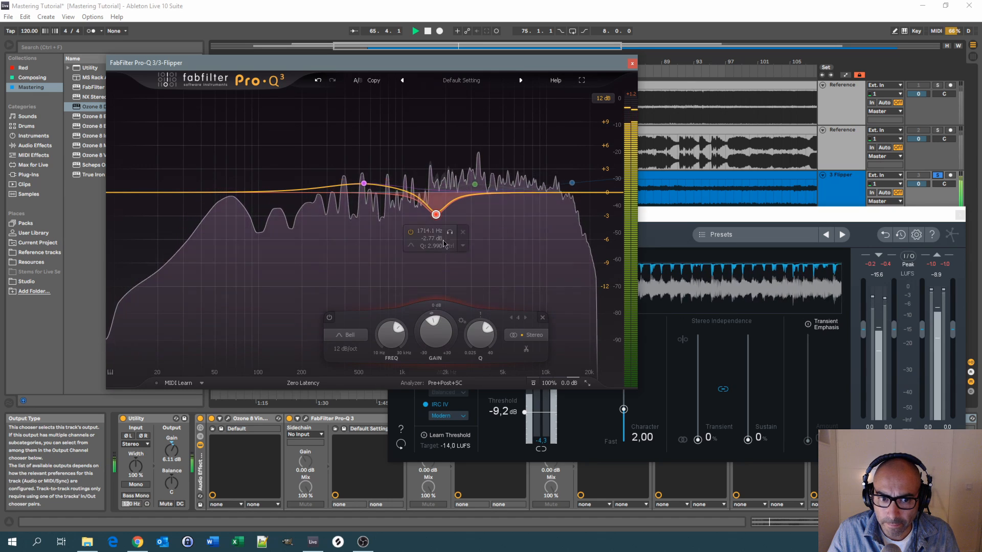
click(411, 233)
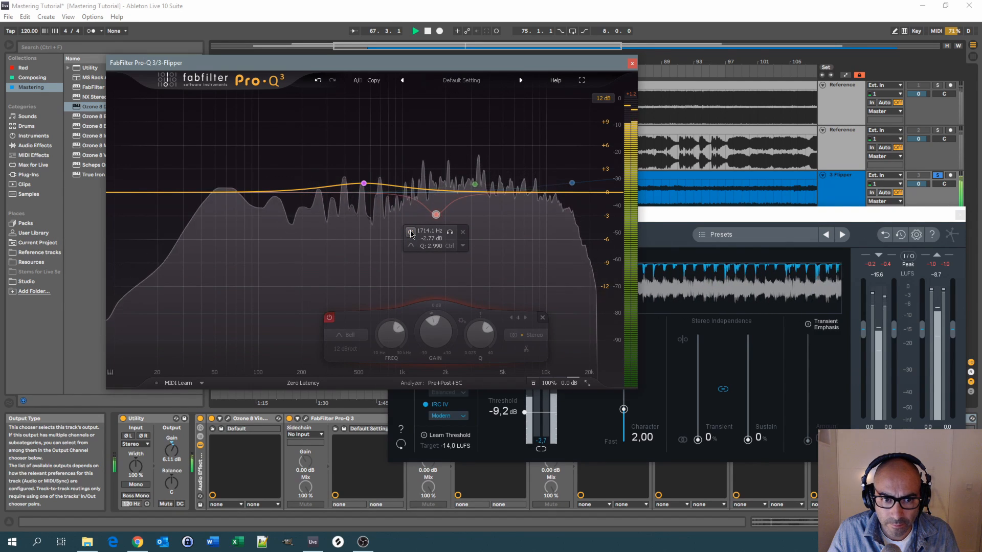
click(411, 233)
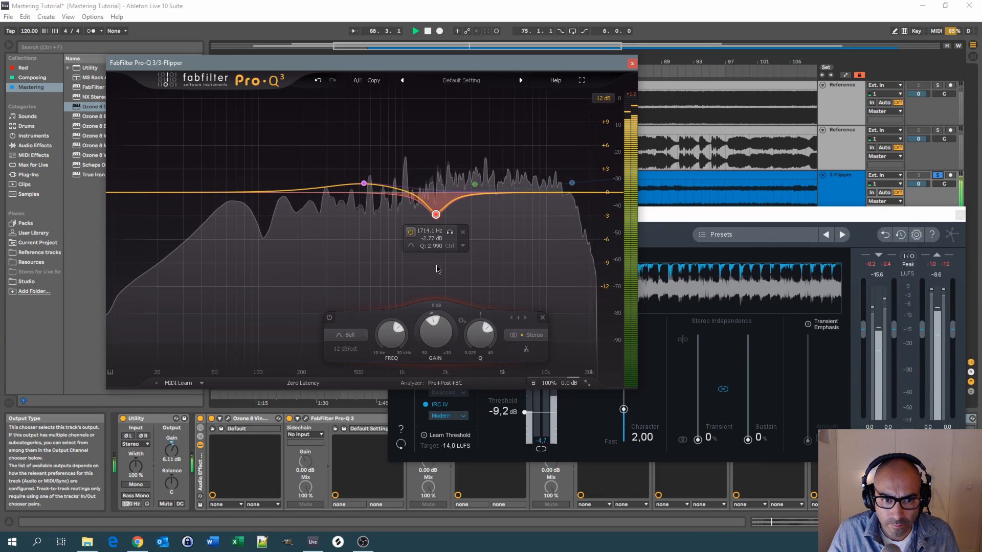
Retune the bell cut to 1553.8 Hz, -2.32 dB gain and Q 2.635 by ear, and stop playback.
mouse_move(449, 232)
mouse_down()
mouse_move(435, 240)
mouse_move(475, 237)
mouse_move(445, 234)
mouse_up()
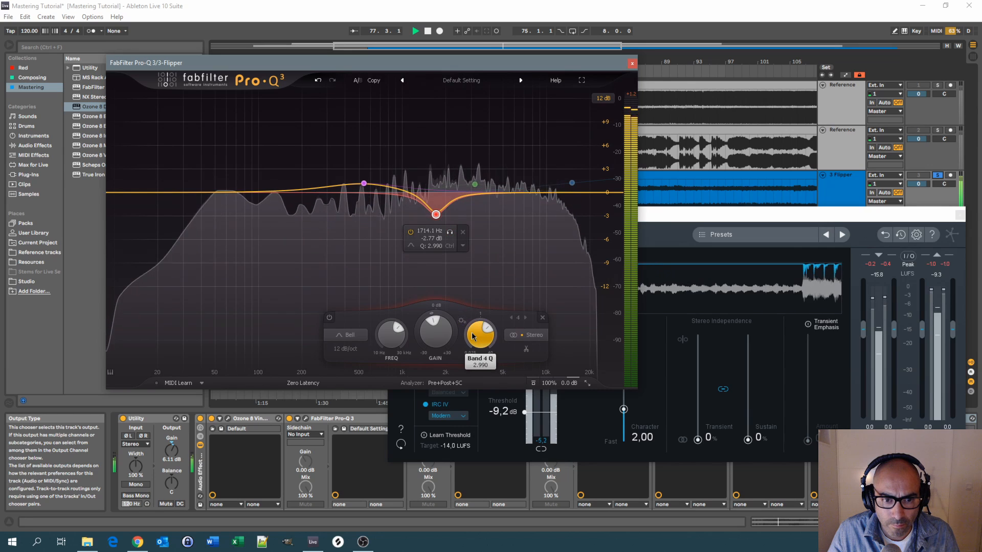
scroll(476, 339, down, 2)
scroll(438, 335, up, 3)
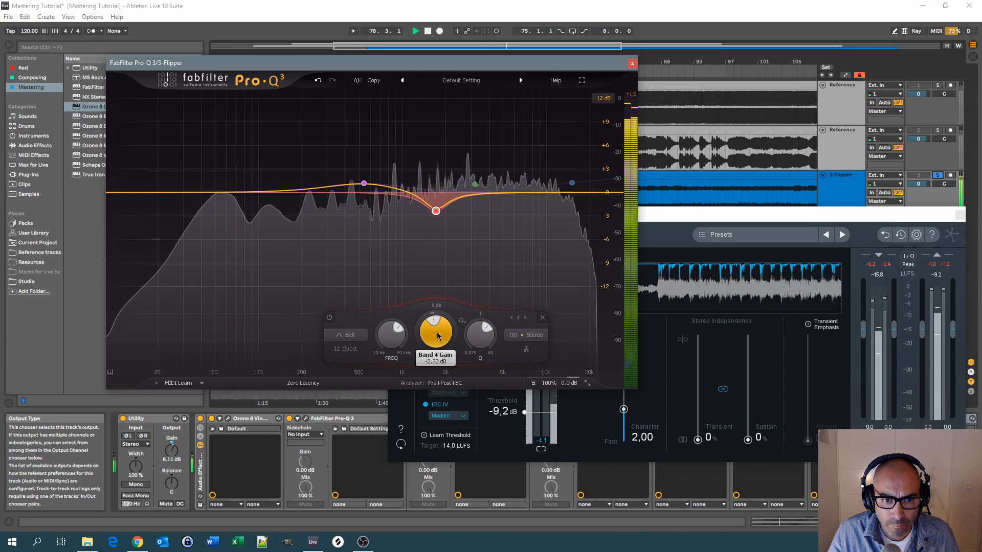
drag(446, 227, 441, 228)
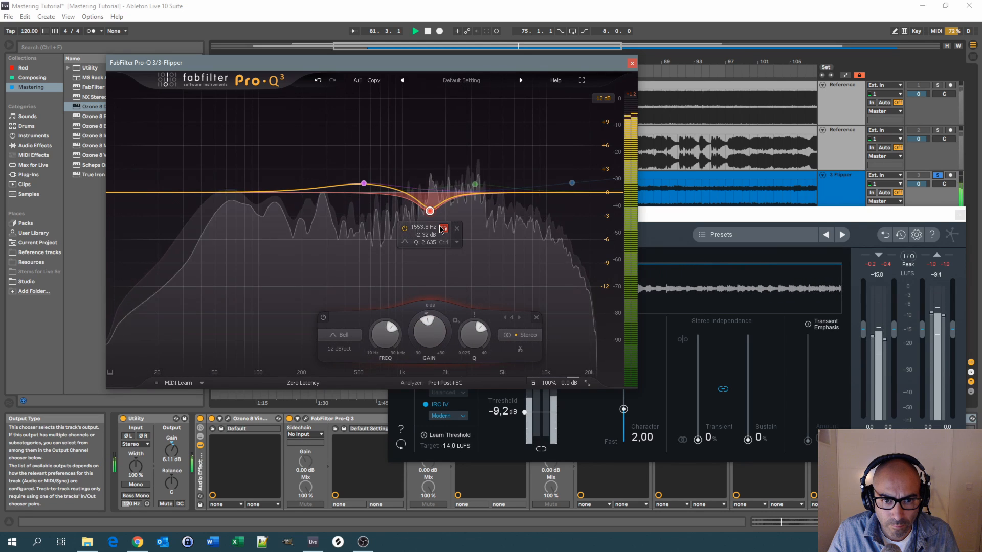
key(space)
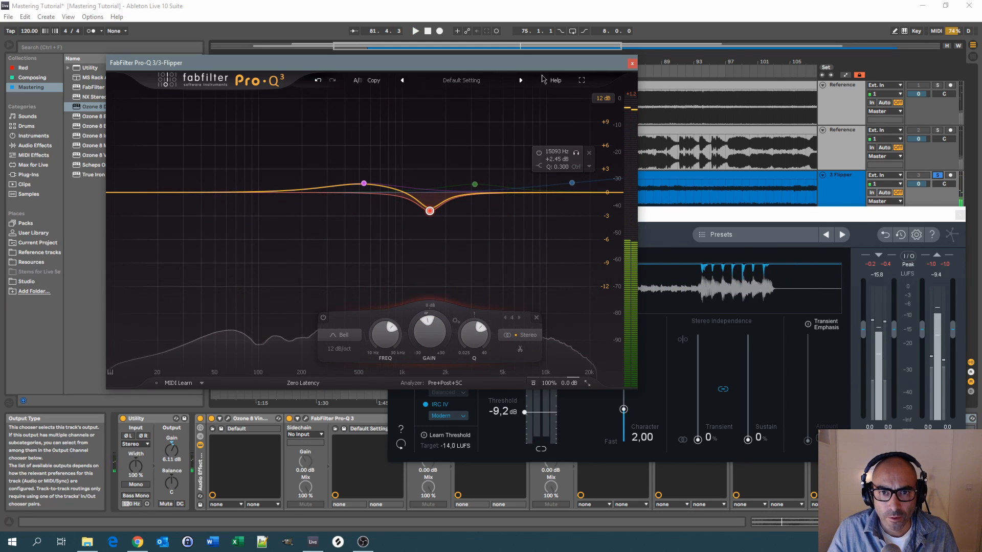
Play Flipper with the Maximizer in view and compare it with both reference tracks by soloing each in turn.
drag(541, 72, 534, 84)
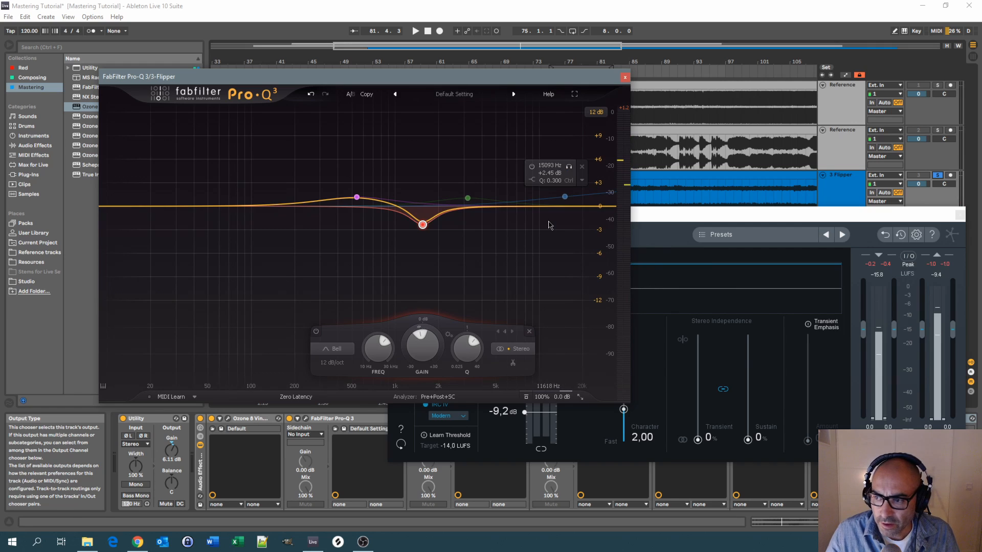
key(space)
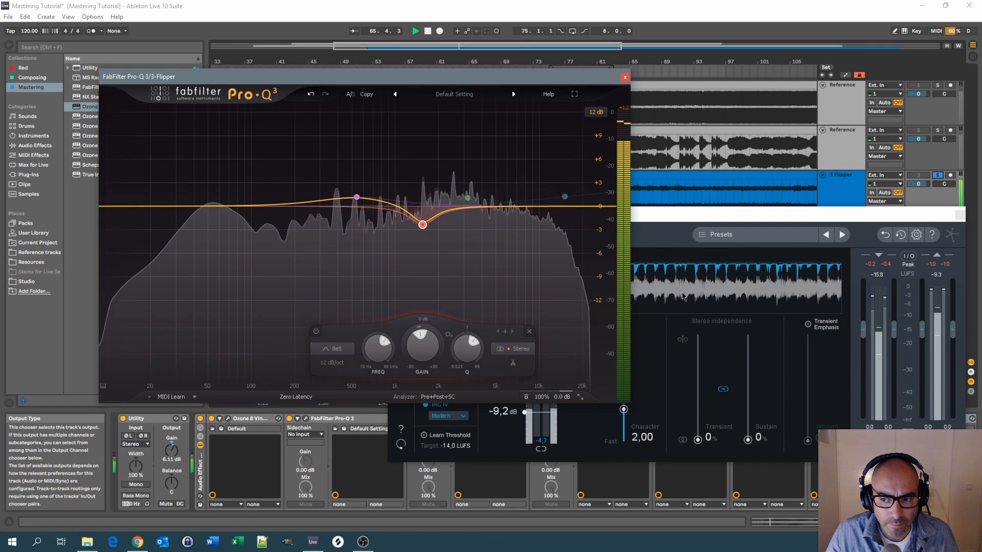
click(940, 291)
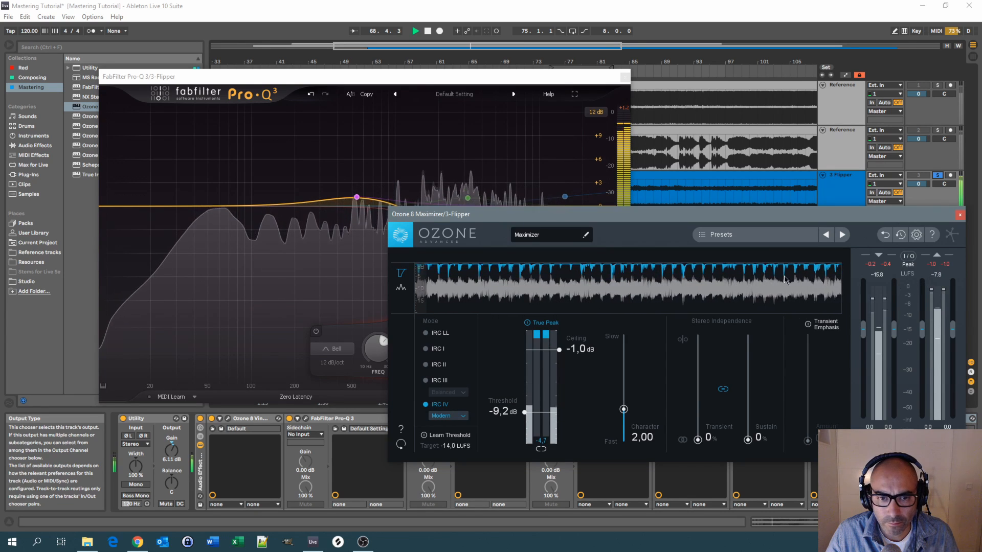
click(939, 132)
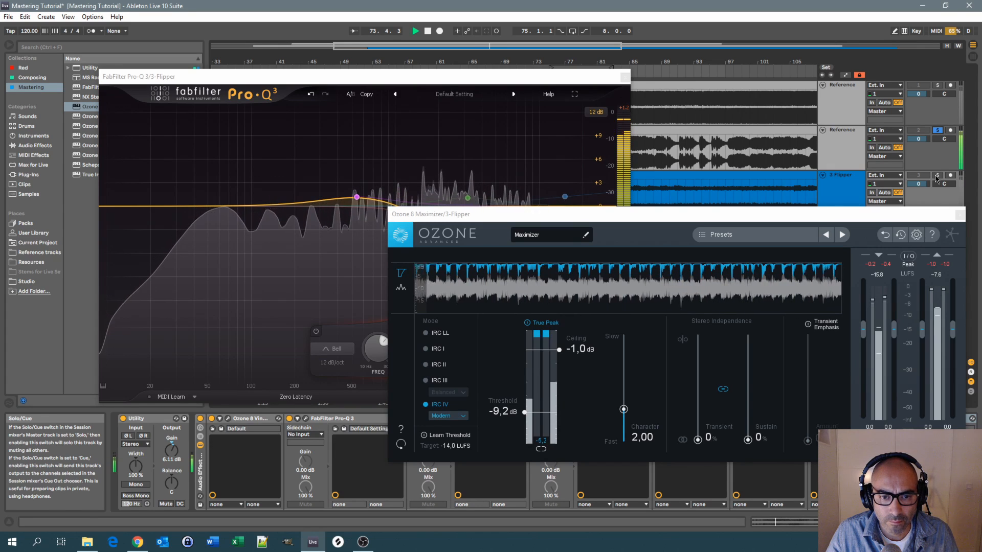
click(937, 176)
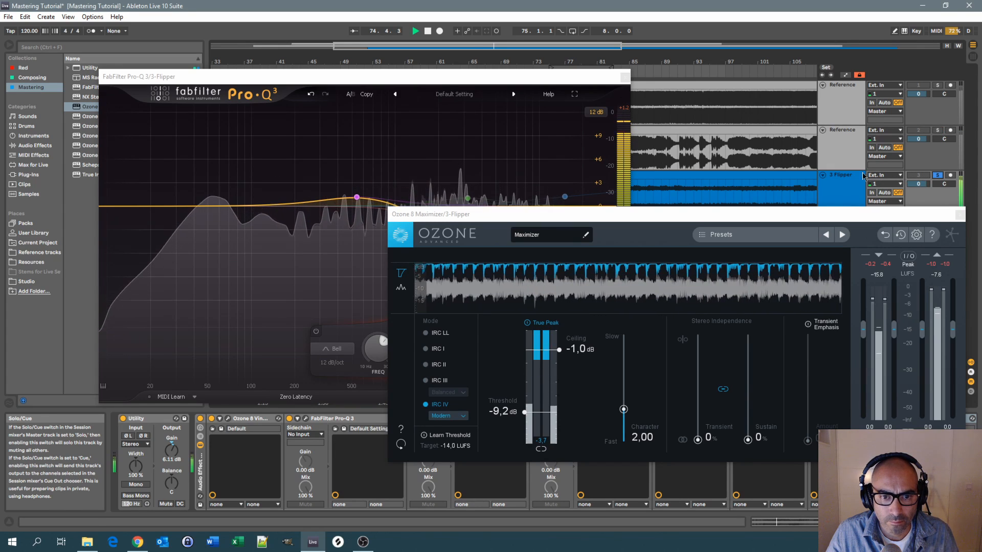
click(937, 85)
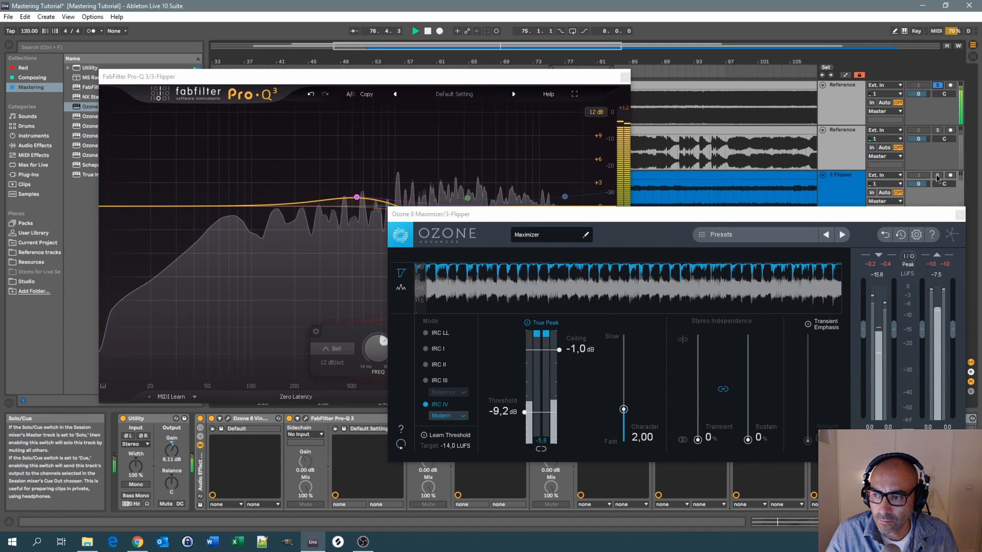
click(938, 177)
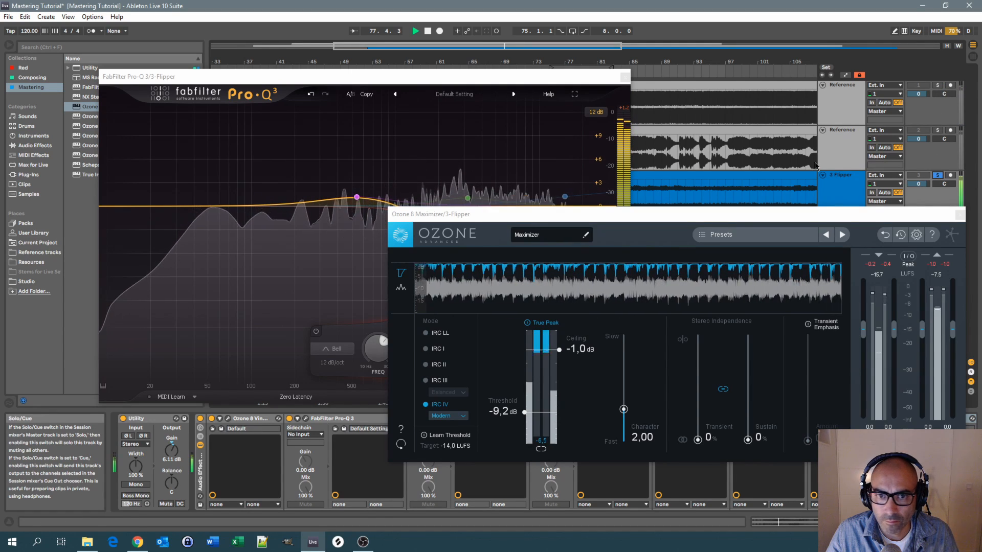
click(504, 81)
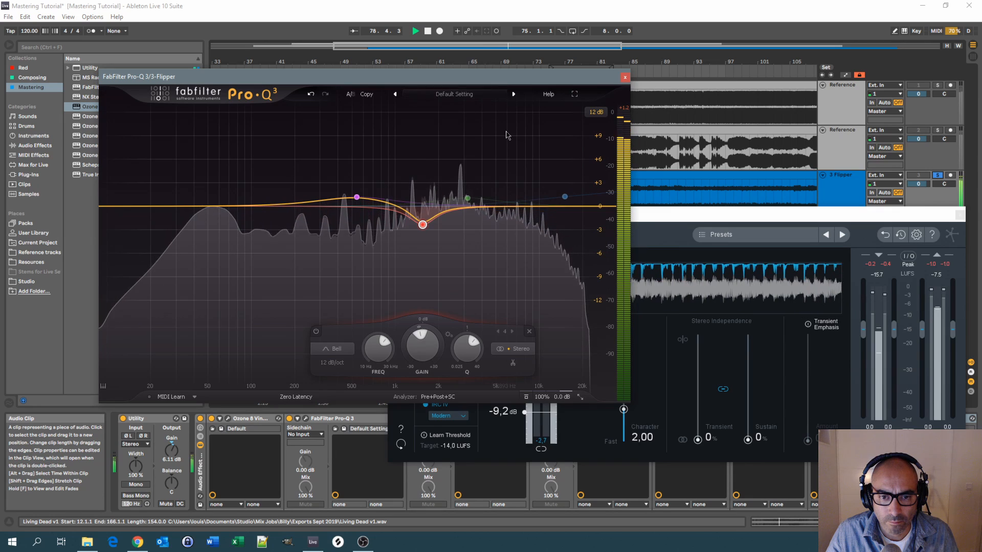
key(space)
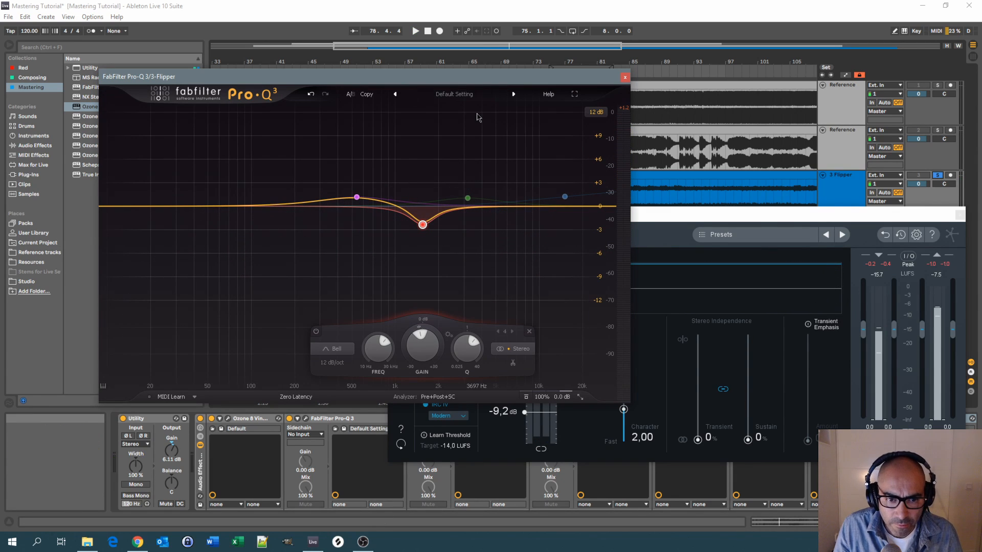
Audition Flipper's 541.04 Hz boost in isolation during playback, and return to the full signal.
mouse_move(455, 185)
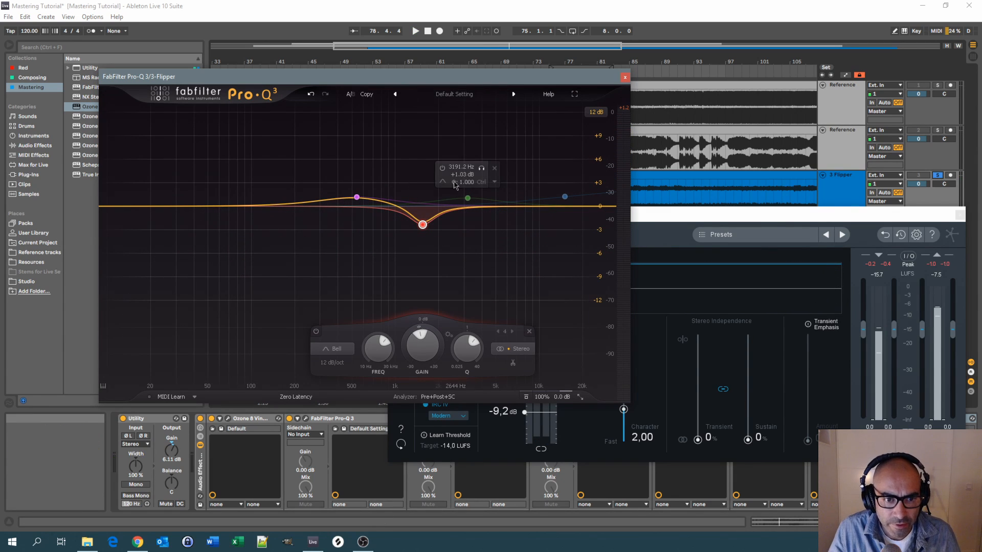
click(357, 198)
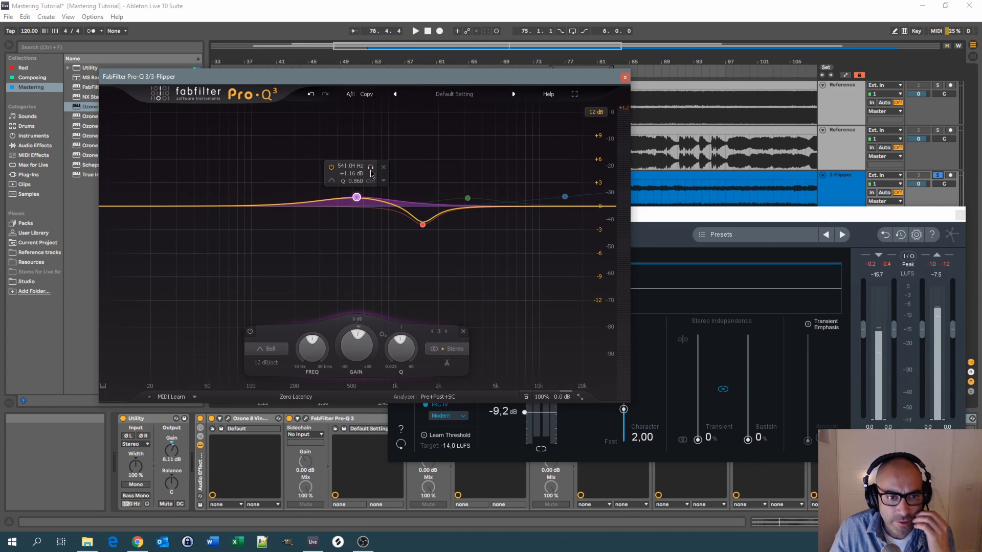
click(371, 167)
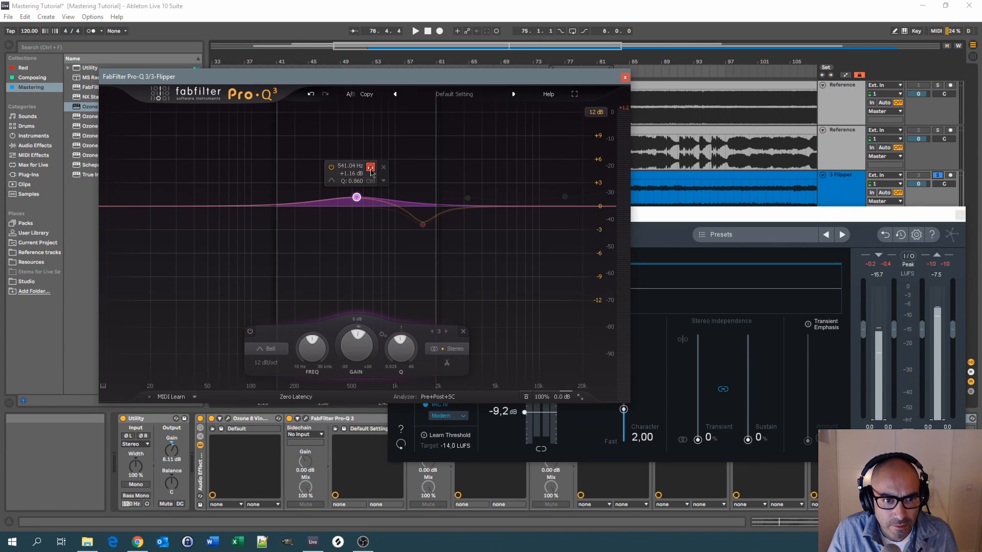
key(space)
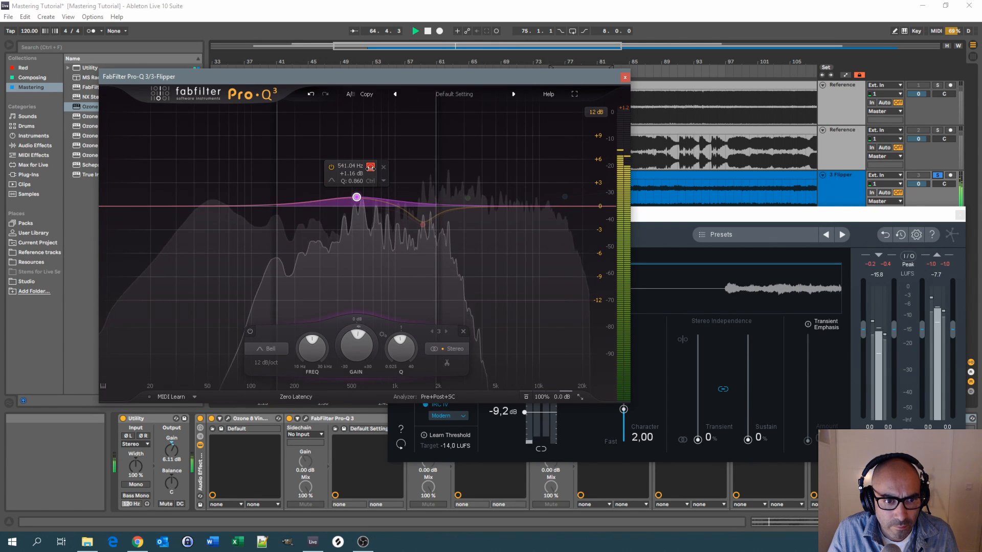
click(371, 168)
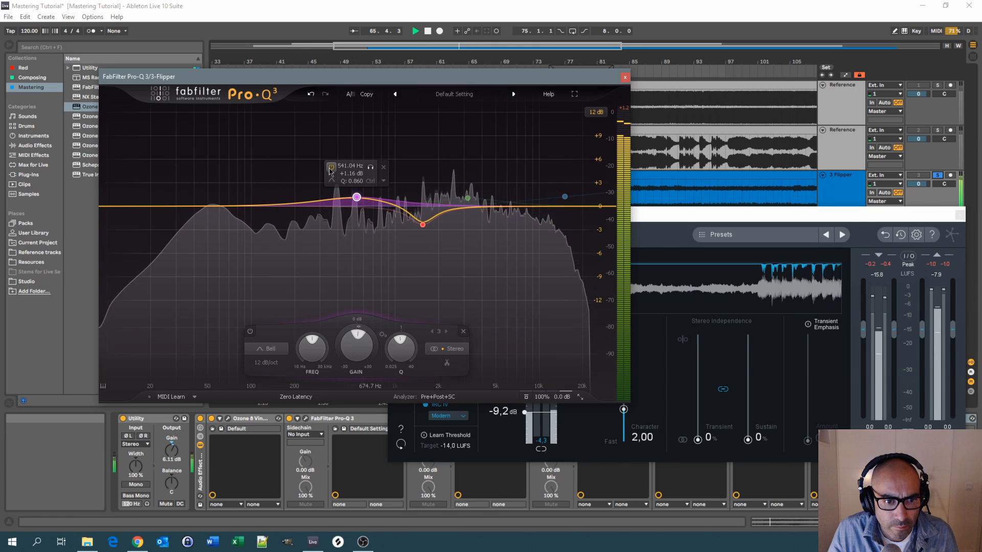
Compare Flipper with the 541.04 Hz band on and off, leaving the band bypassed.
click(331, 167)
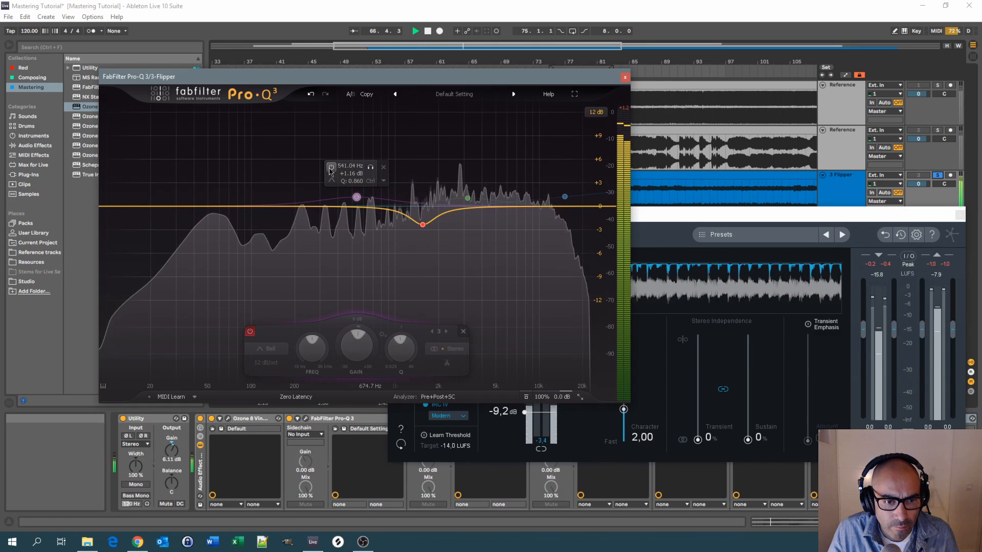
click(331, 167)
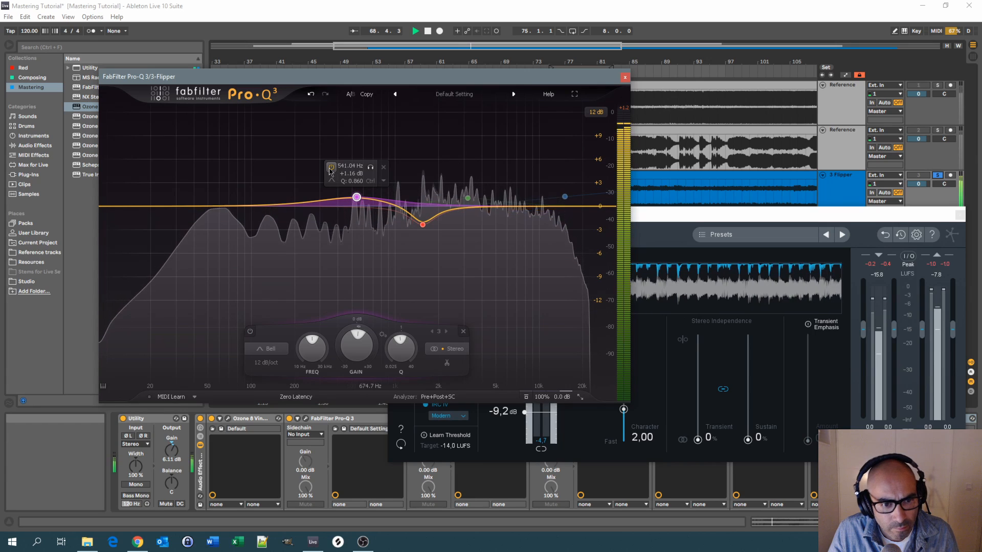
click(331, 168)
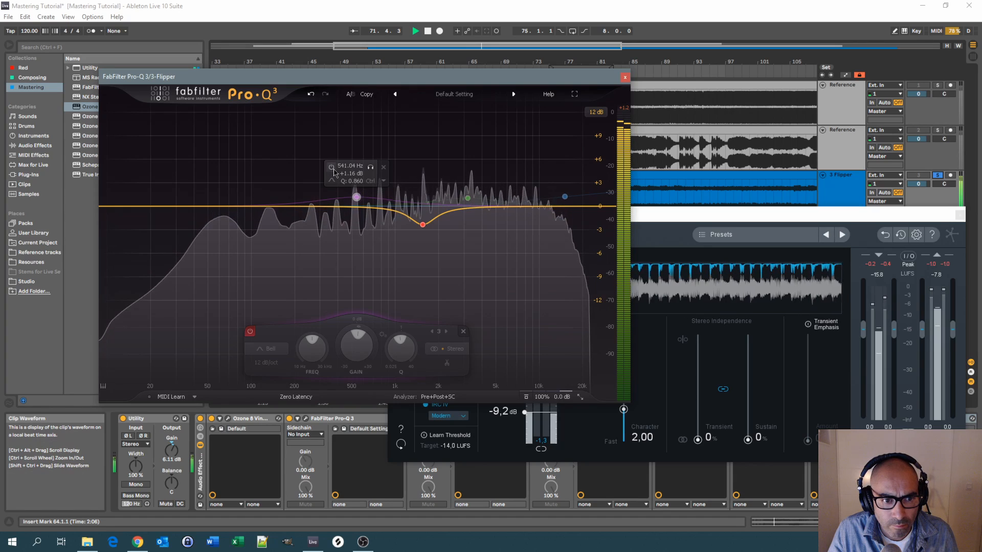
Re-enable Flipper's 541.04 Hz boost, compare the track with both references by soloing each, and bypass the band again.
click(331, 168)
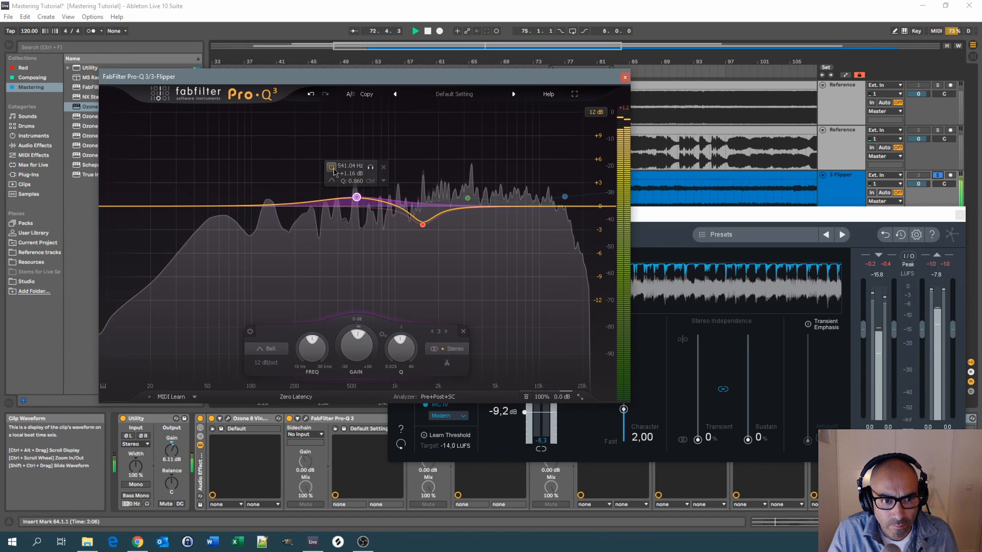
click(937, 131)
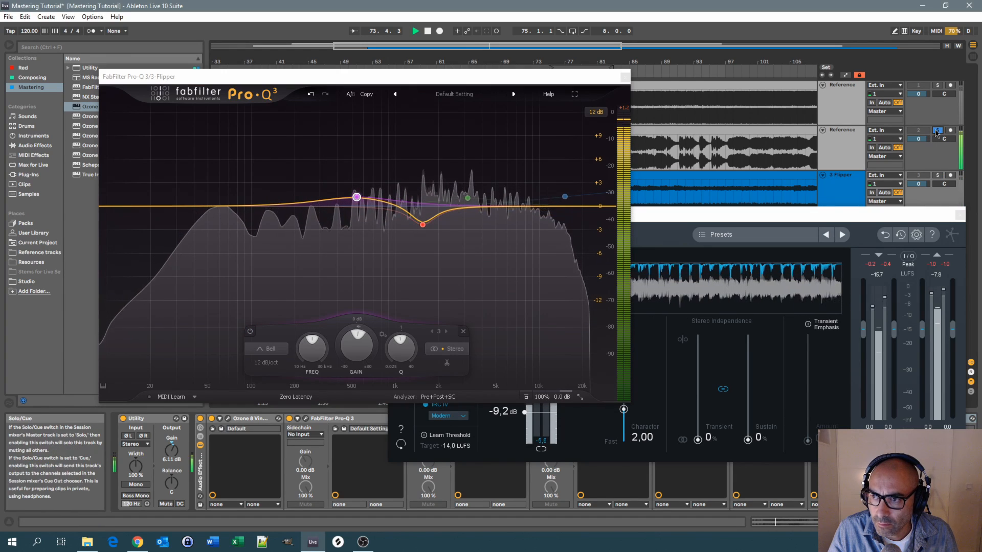
click(938, 85)
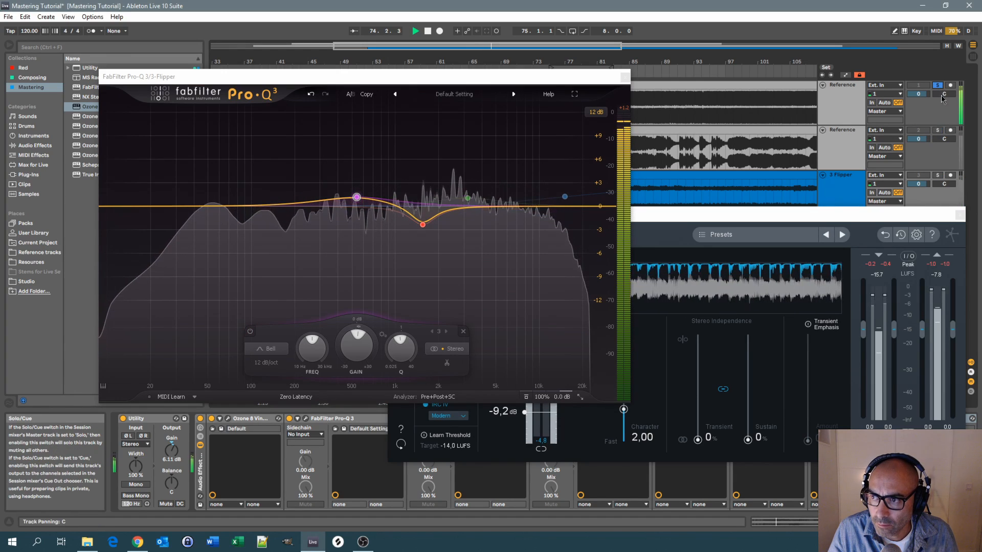
click(937, 131)
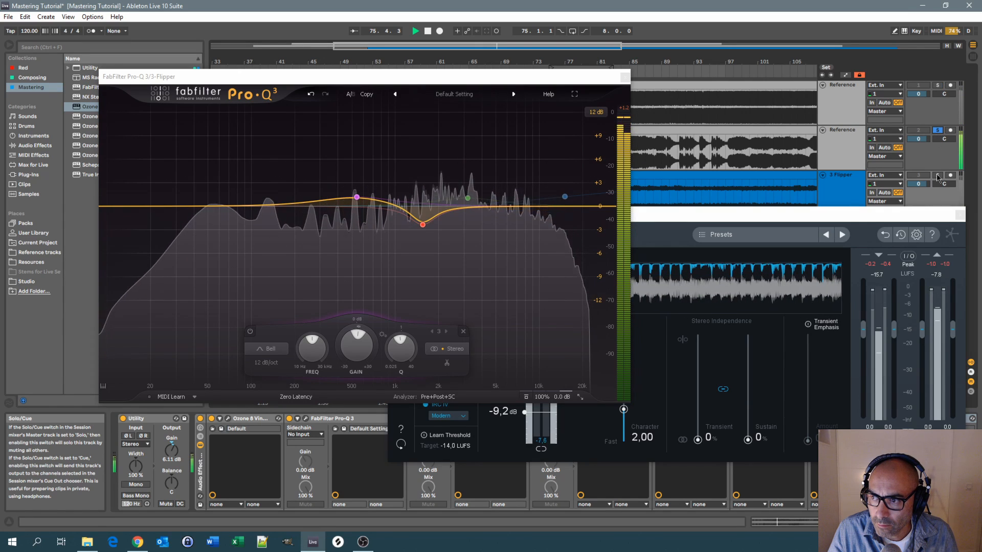
click(938, 176)
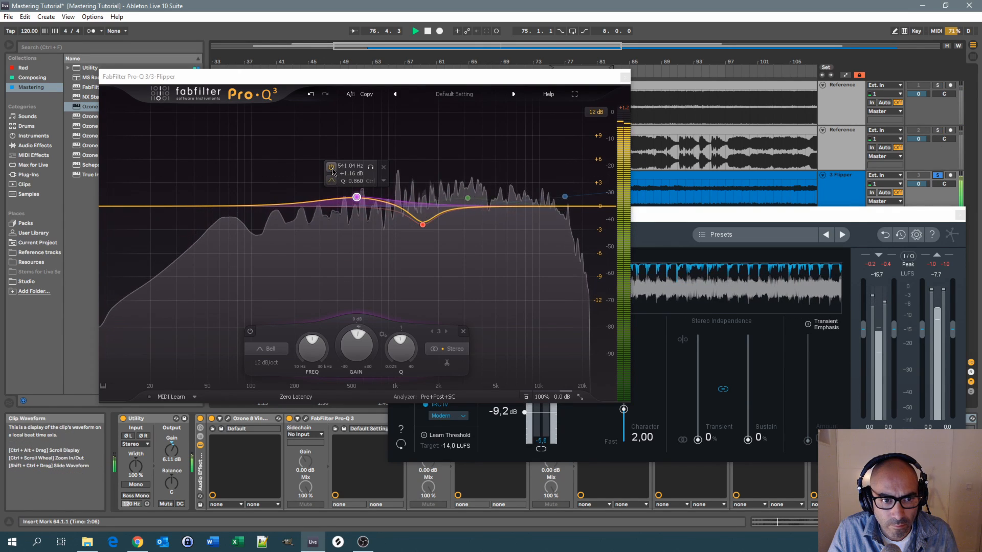
click(332, 169)
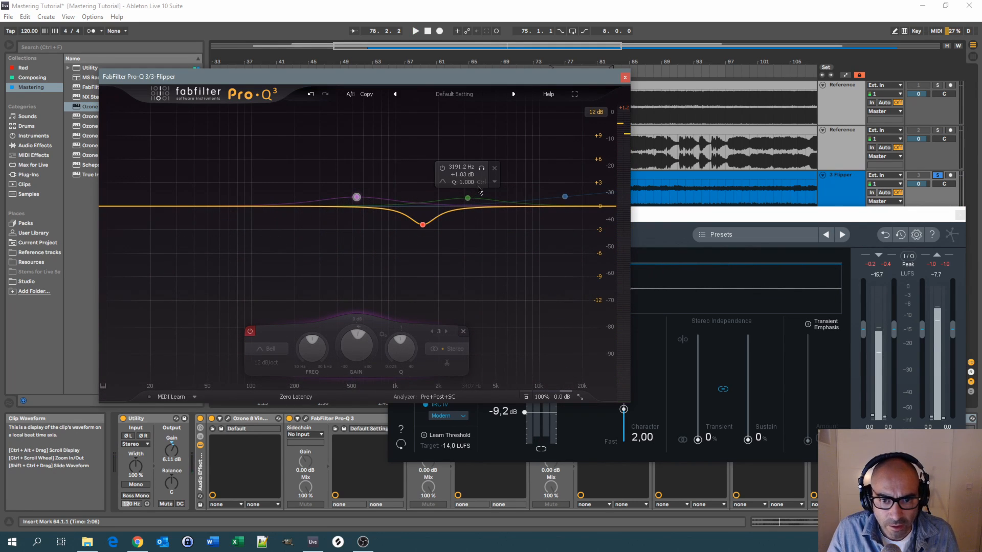
Add a bell cut of -2.28 dB and sweep it in isolation during playback, tuning it to 7054.5 Hz with Q 10.26.
drag(514, 207, 517, 223)
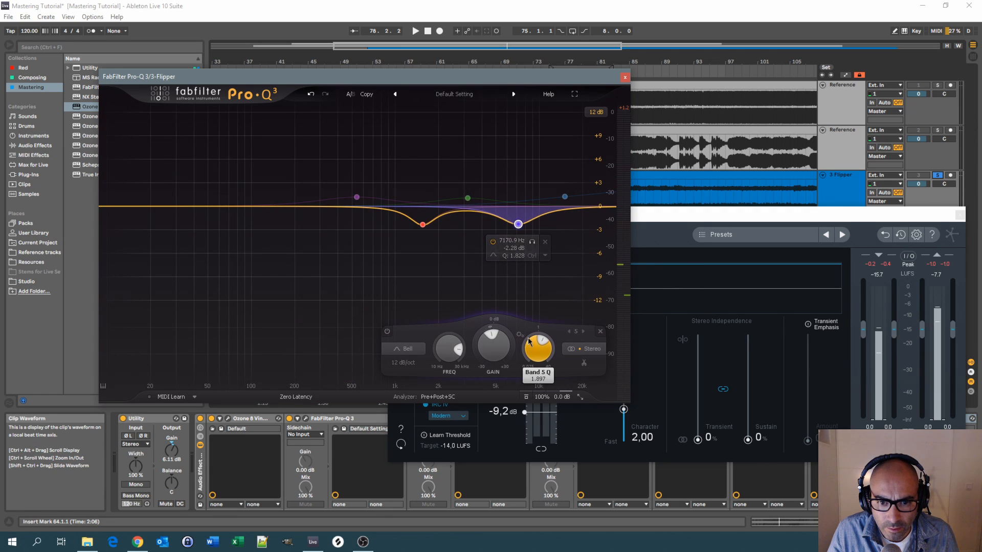
drag(530, 342, 529, 321)
mouse_move(531, 242)
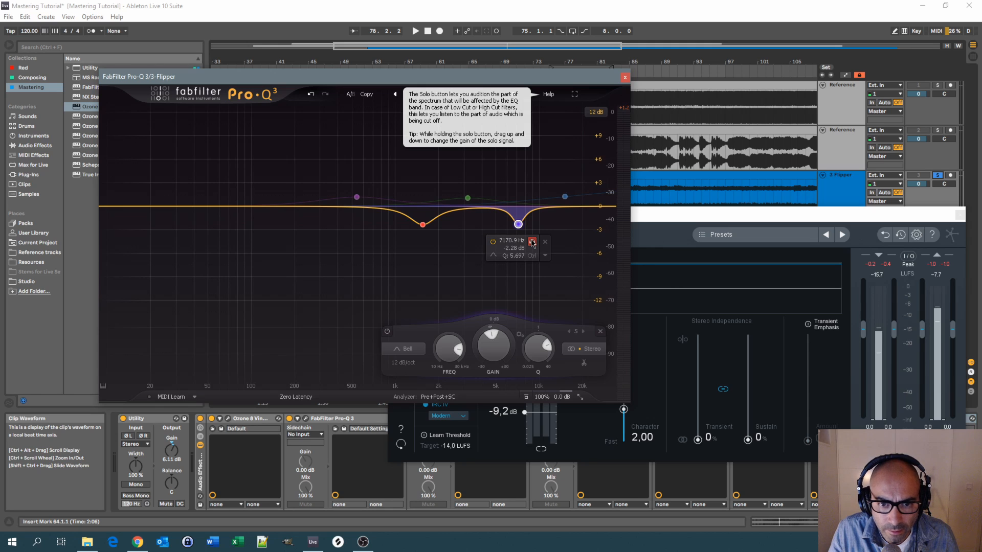
key(space)
click(531, 243)
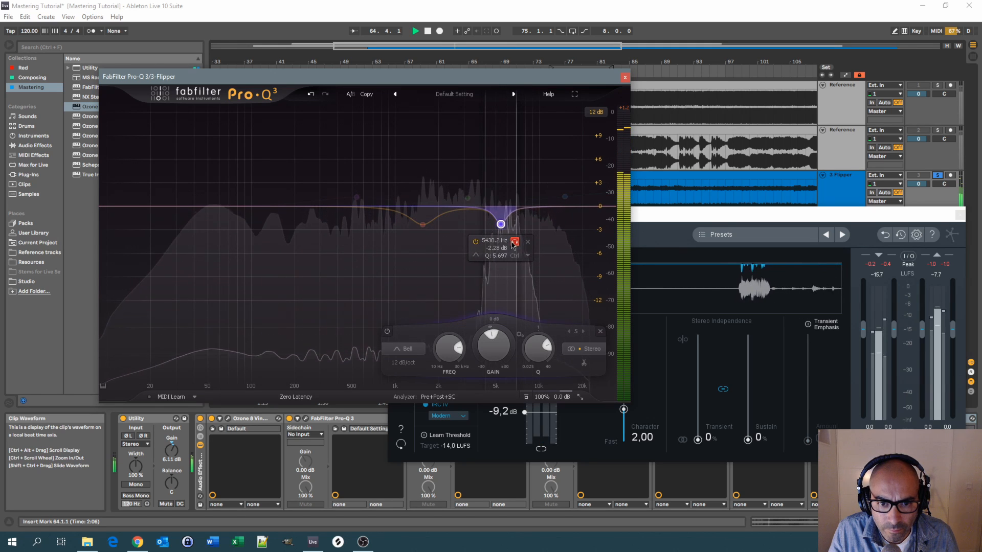
drag(532, 244, 528, 264)
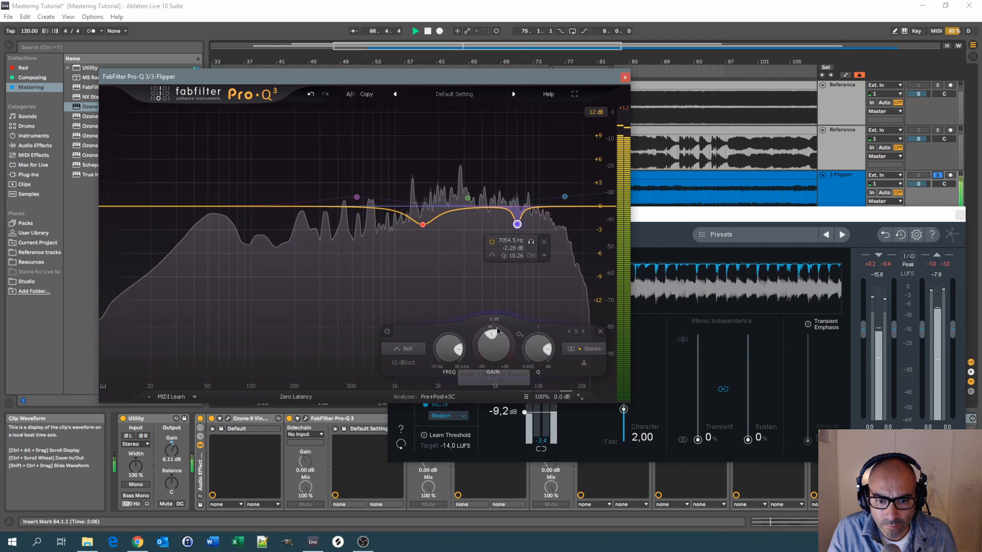
Deepen the new cut to -6.31 dB and retune it in isolation to 5044.9 Hz.
drag(490, 386, 490, 375)
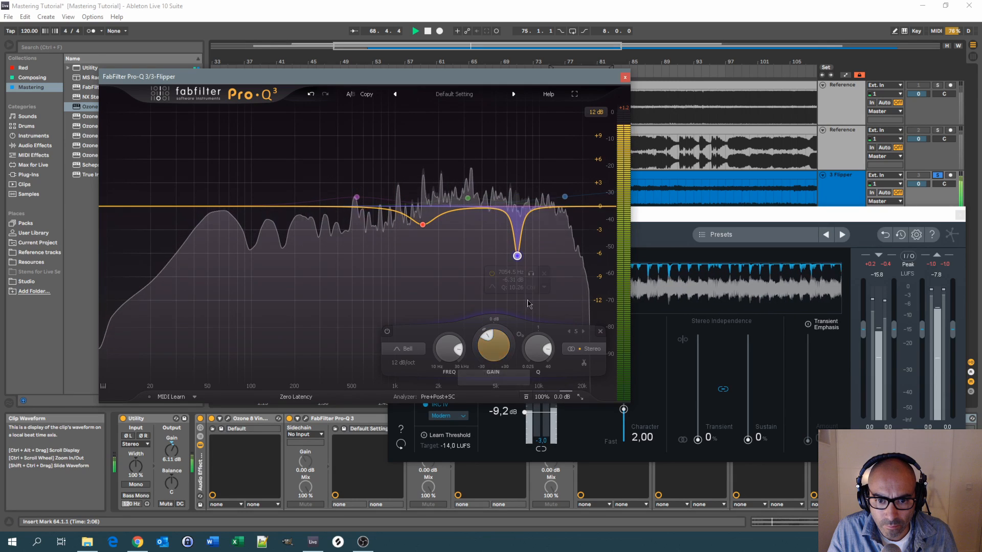
click(531, 273)
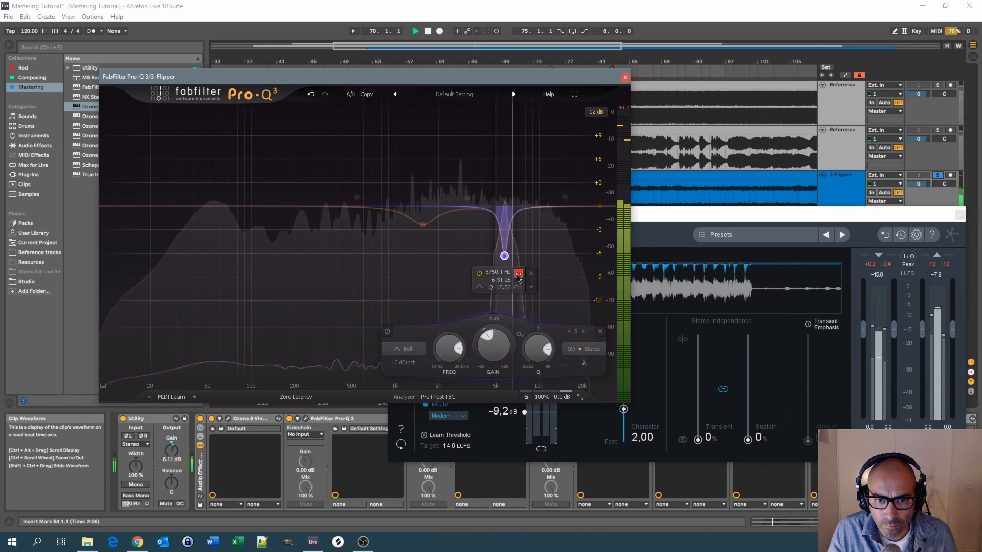
drag(532, 278, 509, 282)
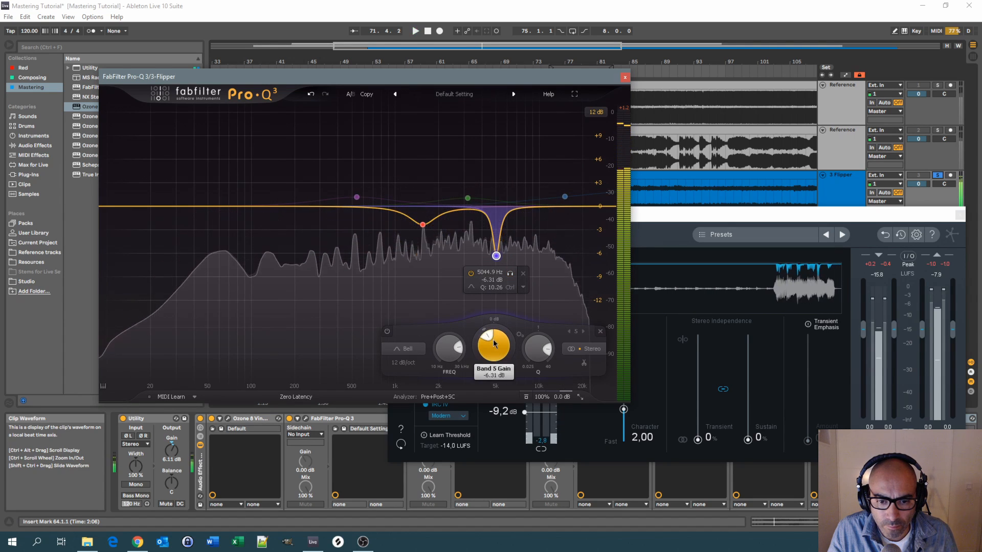
Compare the 5044.9 Hz cut on and off, and refine it in isolation to a gentler dynamic cut with Q 17.10.
click(470, 275)
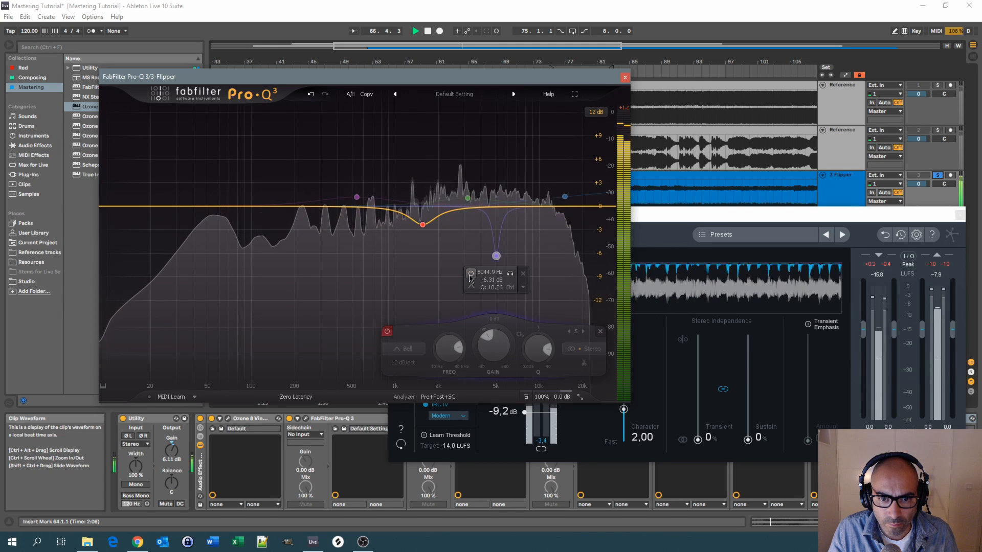
click(470, 275)
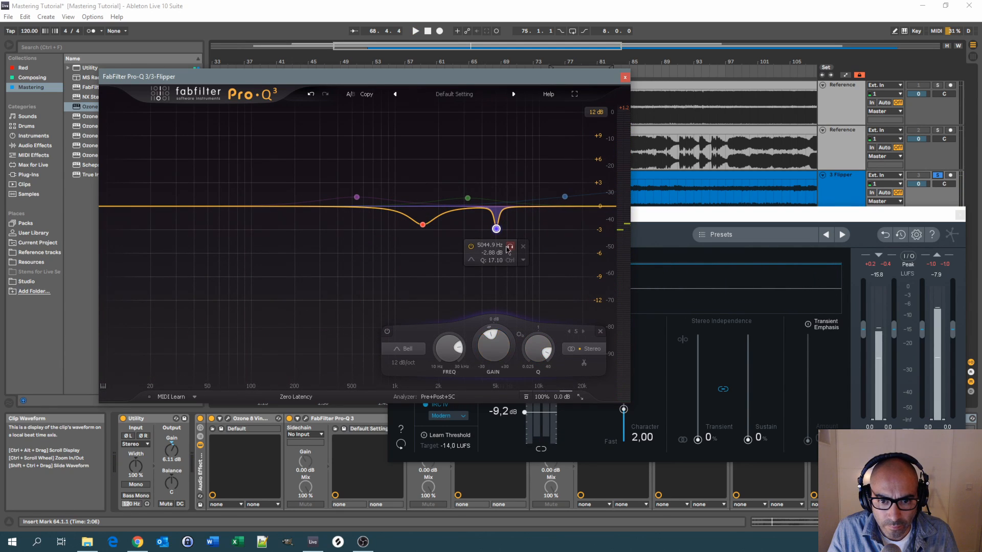
click(510, 247)
key(space)
drag(510, 249, 511, 251)
drag(484, 354, 484, 350)
Add a second narrow bell cut at about 8 kHz, tuned in isolation, and make it dynamic with a range of -1.46 dB.
drag(533, 207, 532, 237)
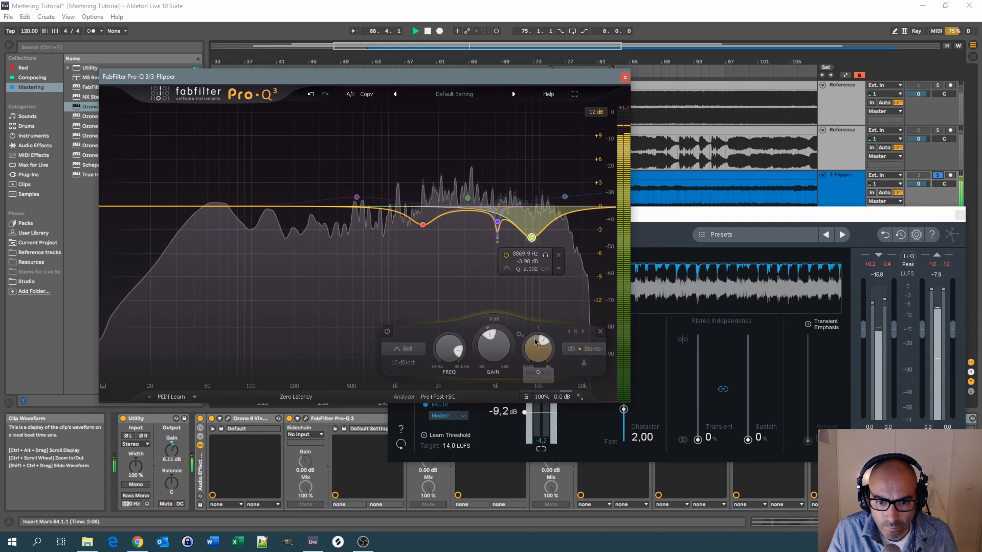
drag(535, 342, 527, 321)
drag(532, 237, 538, 261)
click(538, 255)
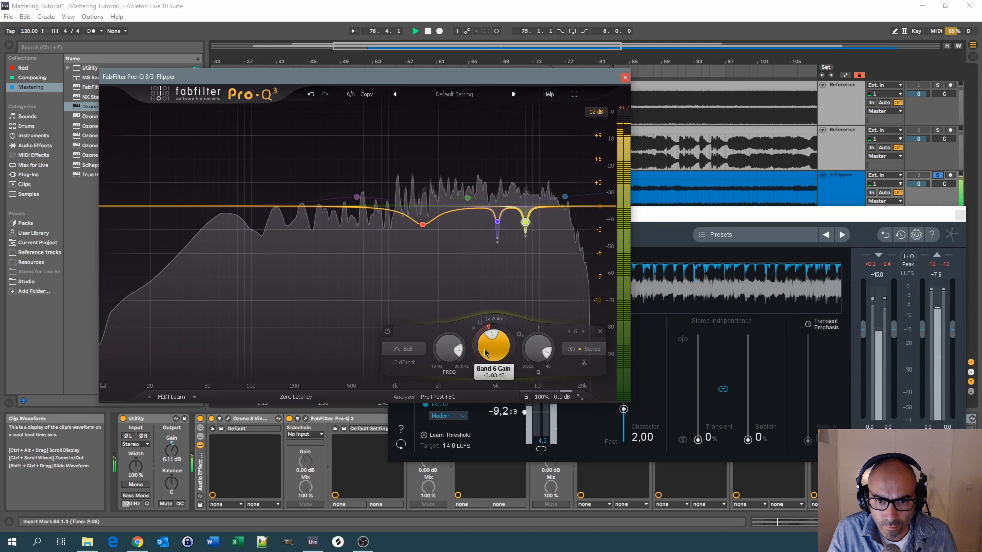
drag(495, 361, 487, 353)
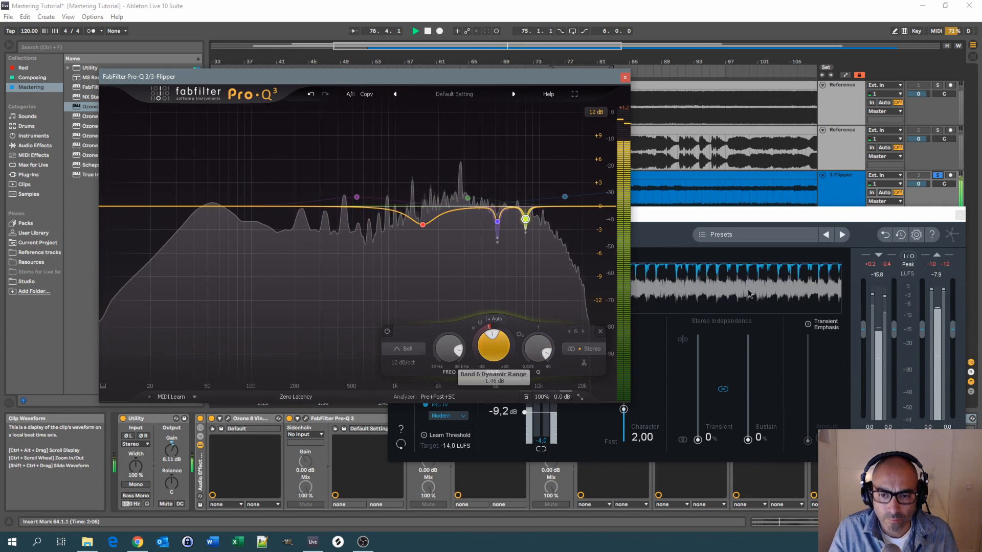
Compare the re-equalised Flipper with both reference tracks by soloing each in turn, and stop playback.
click(937, 131)
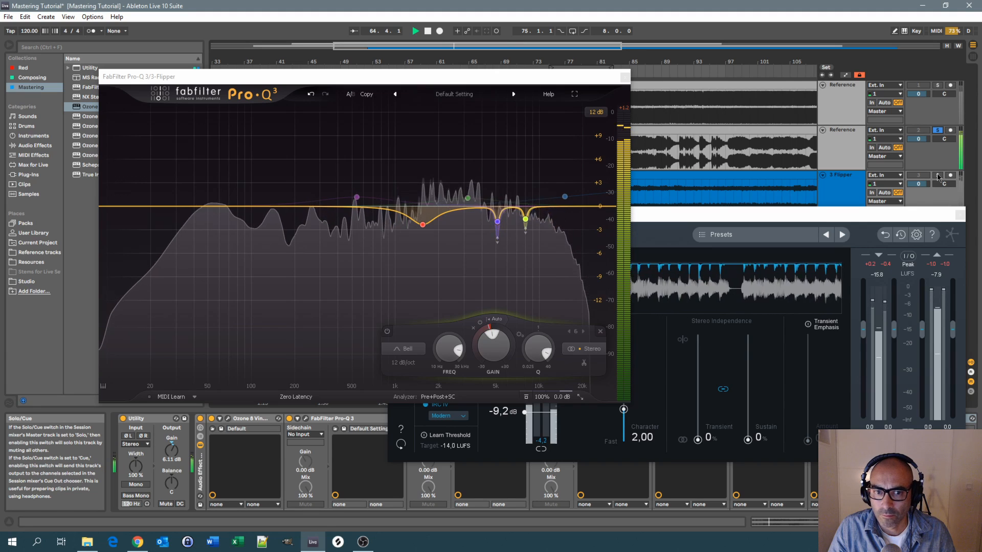
click(938, 176)
click(938, 85)
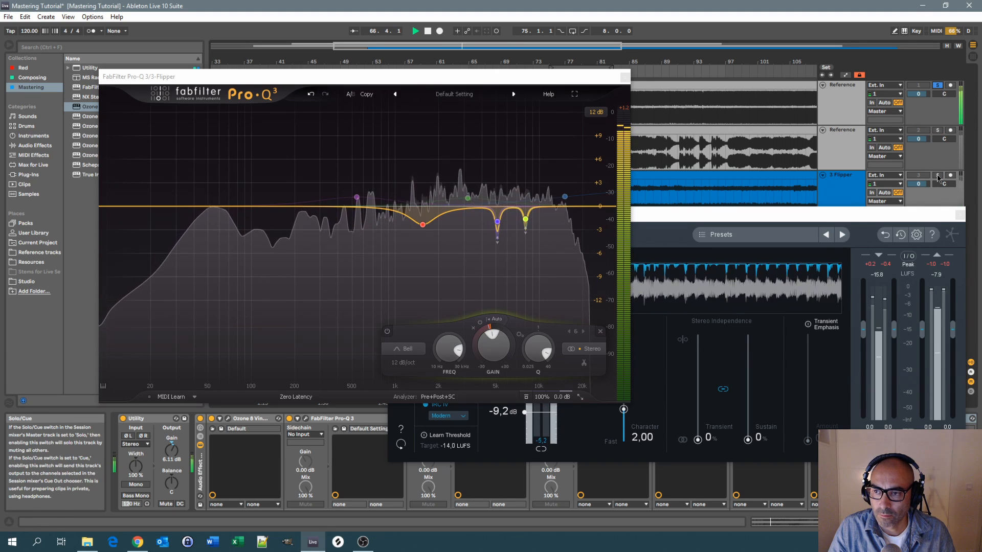
click(937, 176)
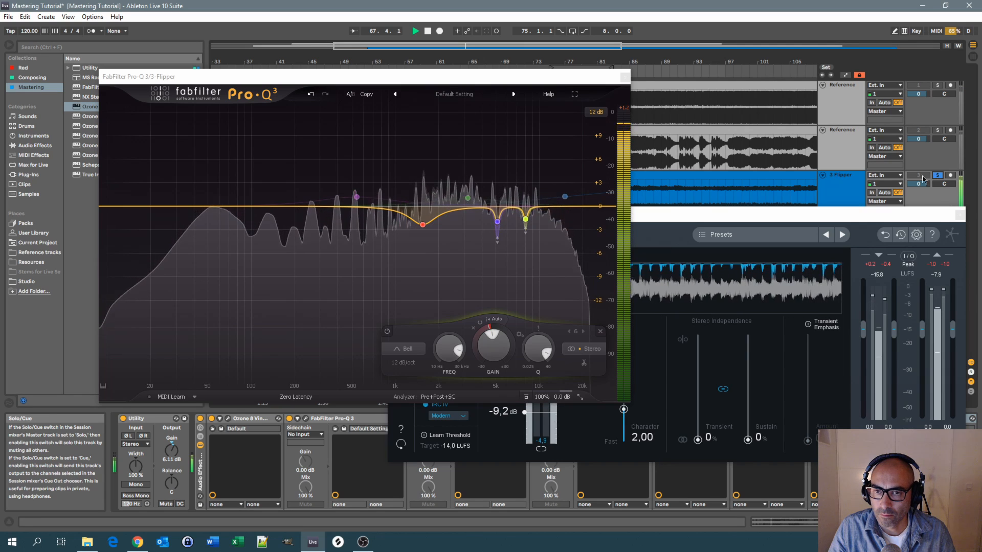
click(937, 130)
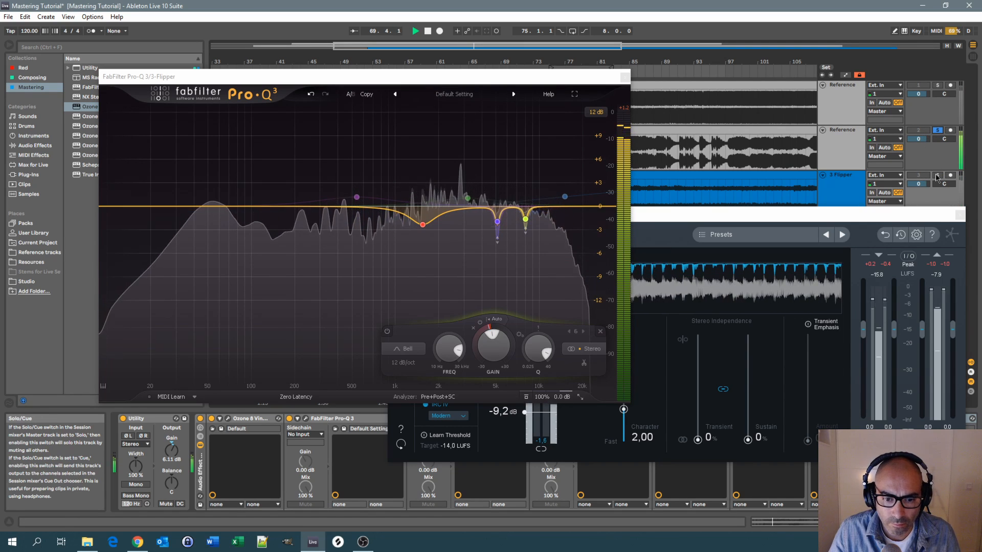
click(938, 176)
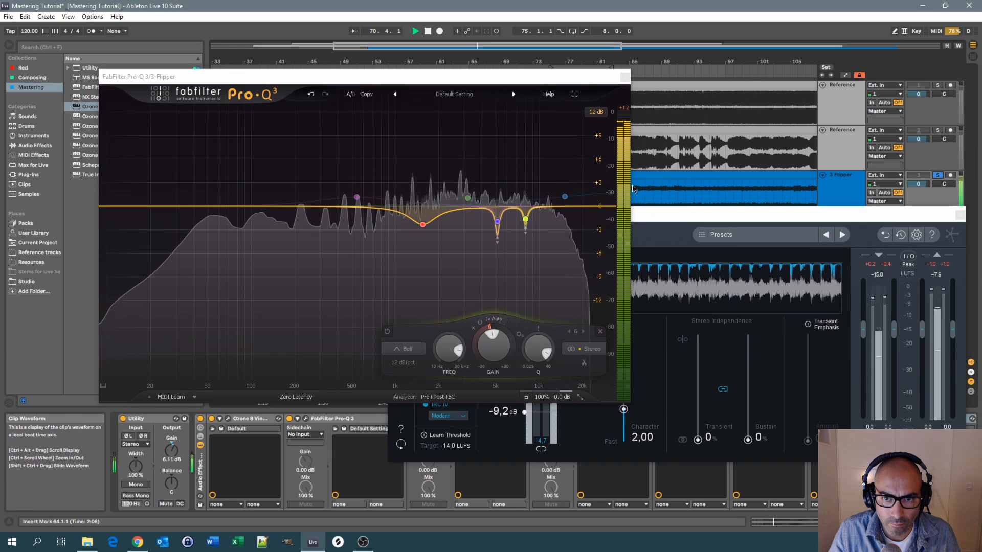
key(space)
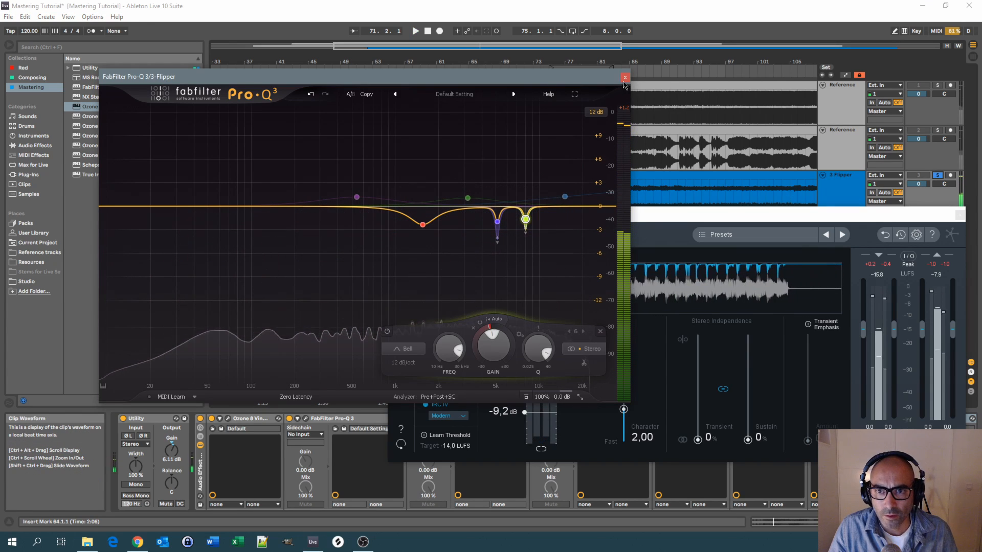
Close the Pro-Q 3 and Maximizer windows, and play Flipper with its Ozone 8 Dynamics open.
click(625, 78)
drag(579, 215, 547, 162)
click(930, 162)
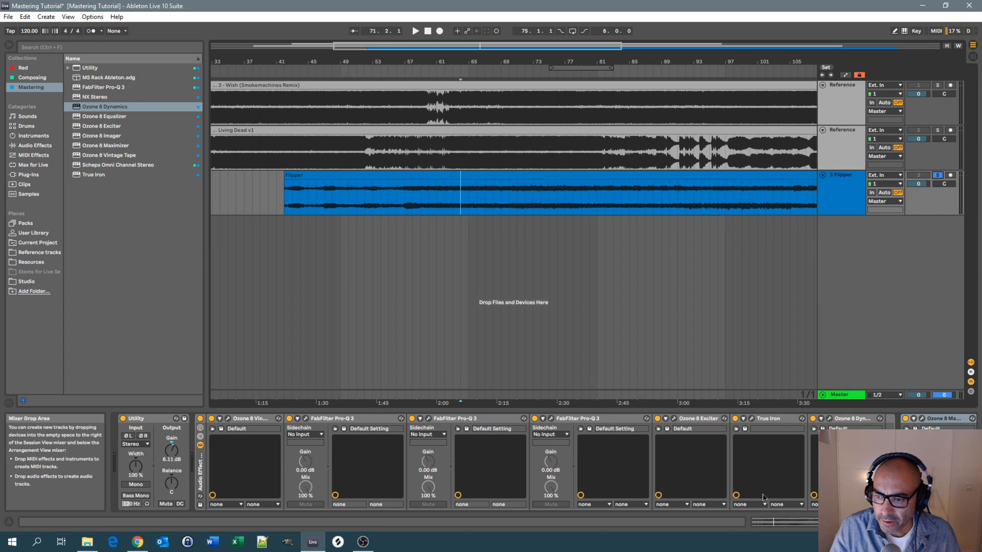
click(829, 420)
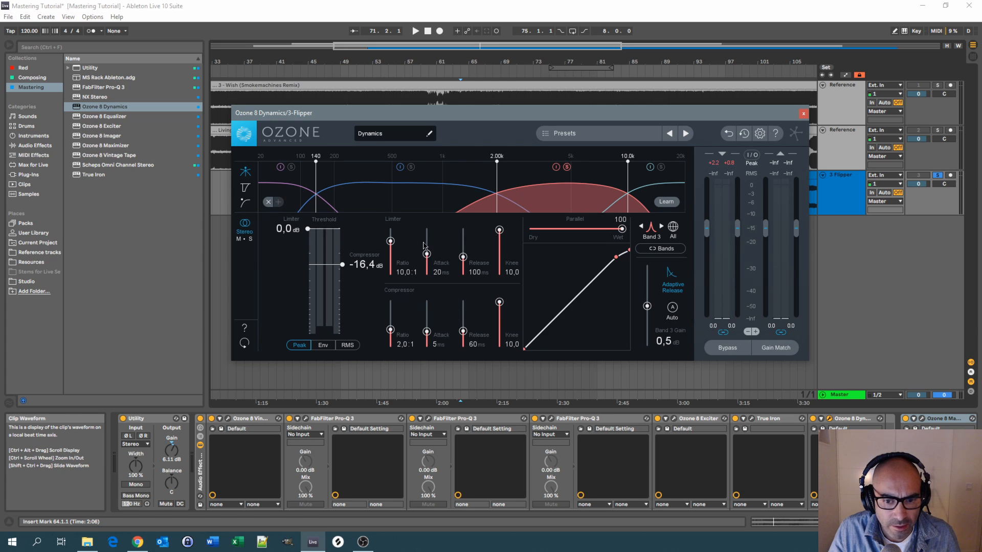
key(space)
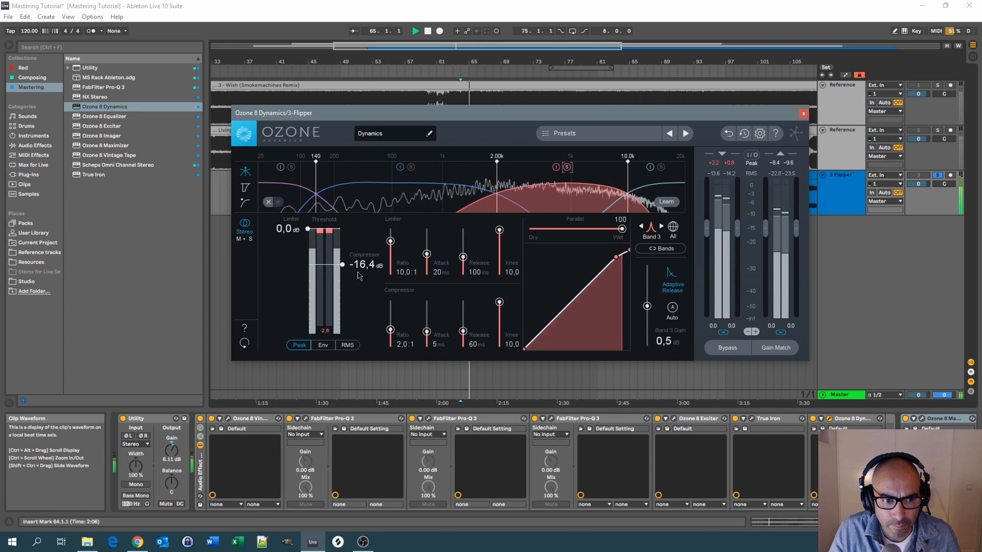
Set the Band 3 compressor threshold in Ozone 8 Dynamics to -19.6 dB with the band soloed, and return to the full signal.
drag(344, 268, 364, 289)
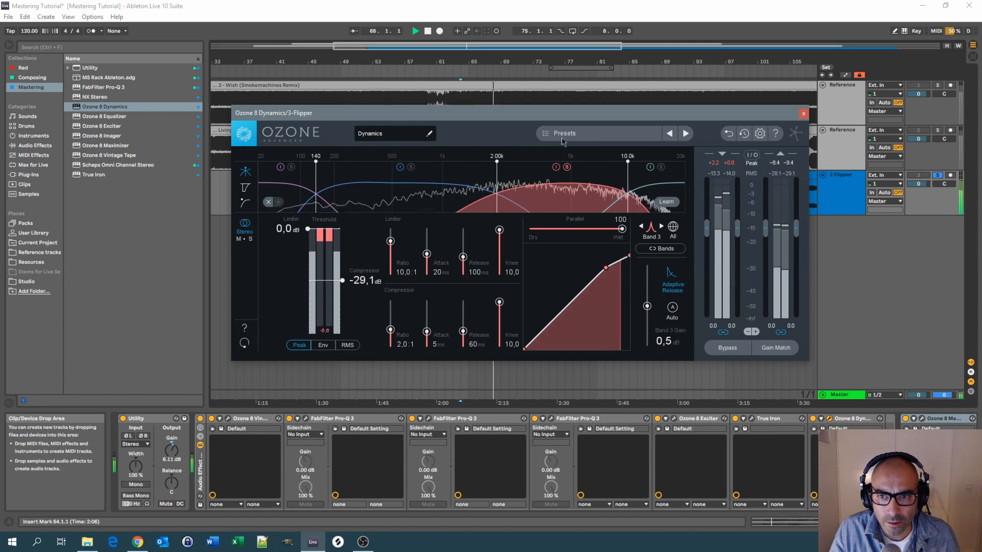
key(ctrl+z)
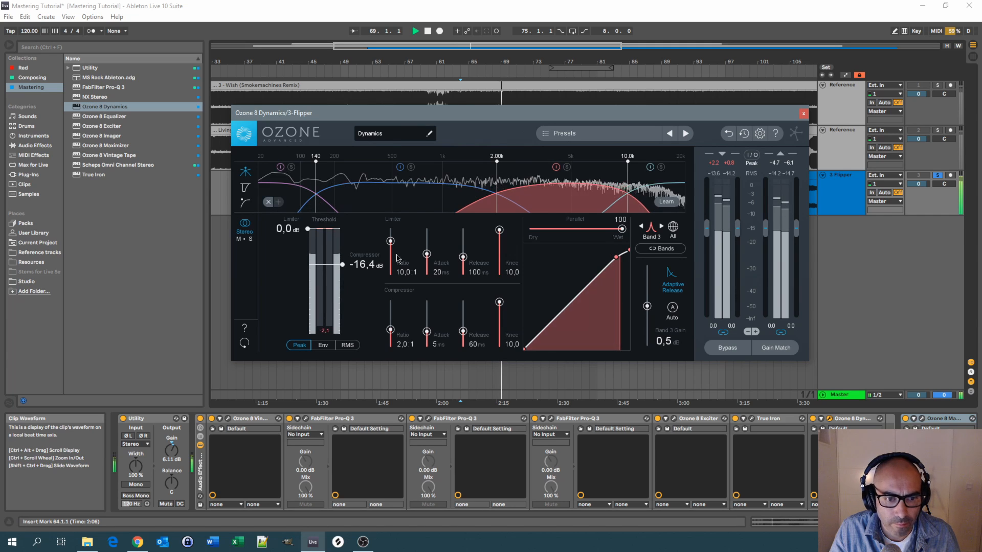
click(567, 167)
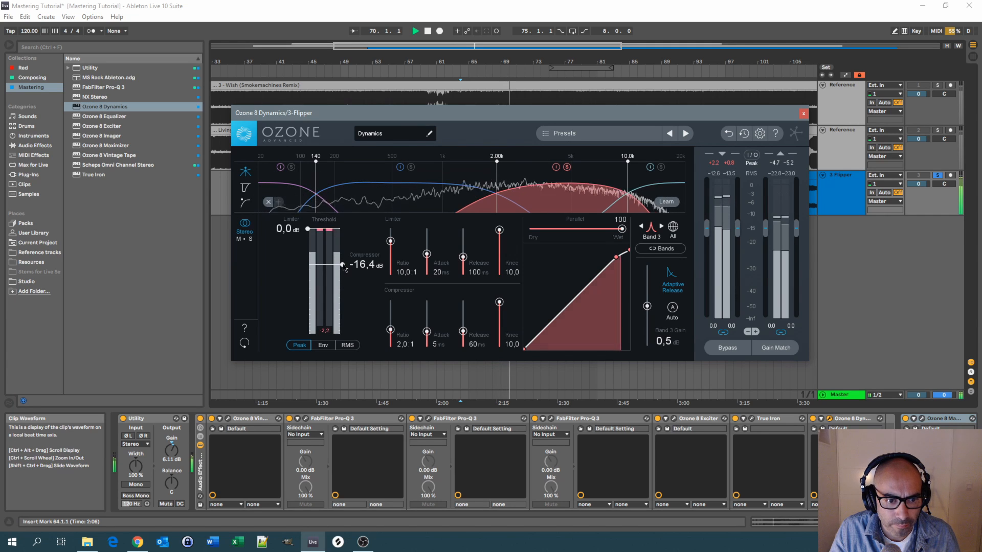
drag(344, 266, 344, 271)
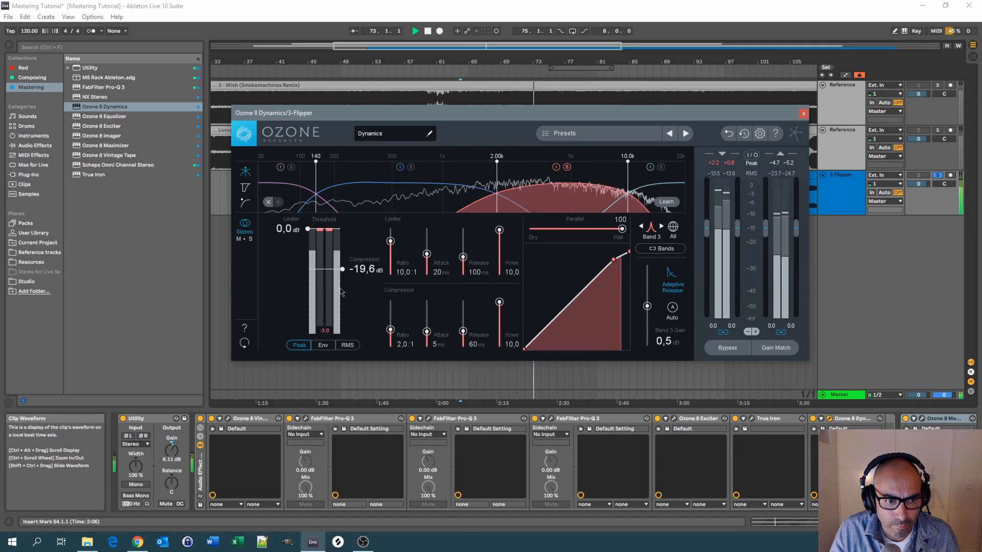
click(557, 168)
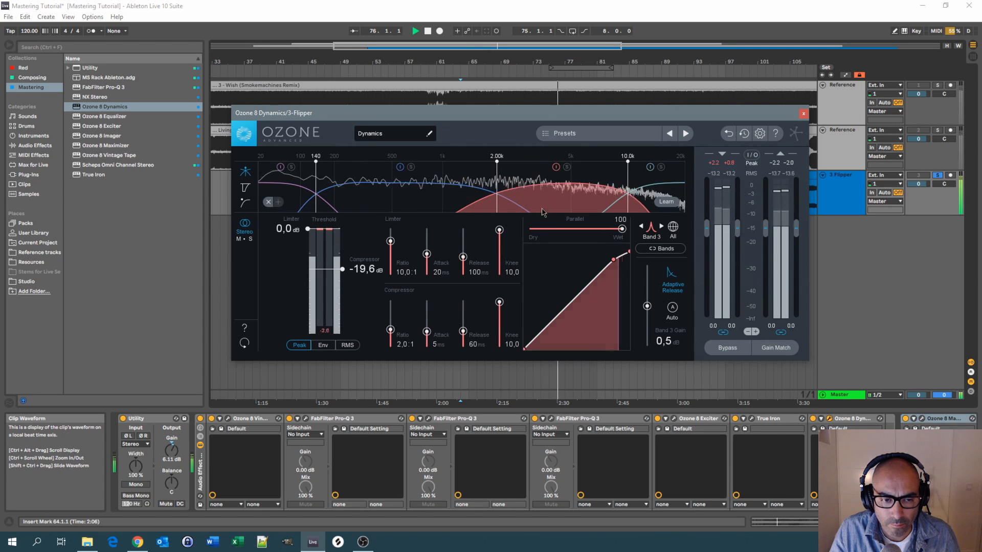
Compare Flipper with the Living Dead v1 reference, and finish by closing Ozone 8 Dynamics and stopping playback.
click(938, 129)
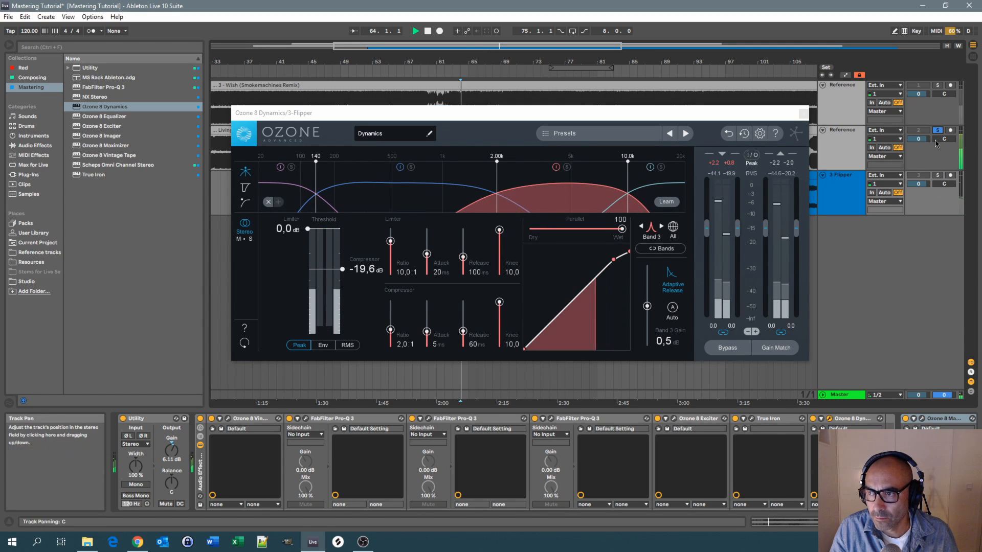
click(937, 175)
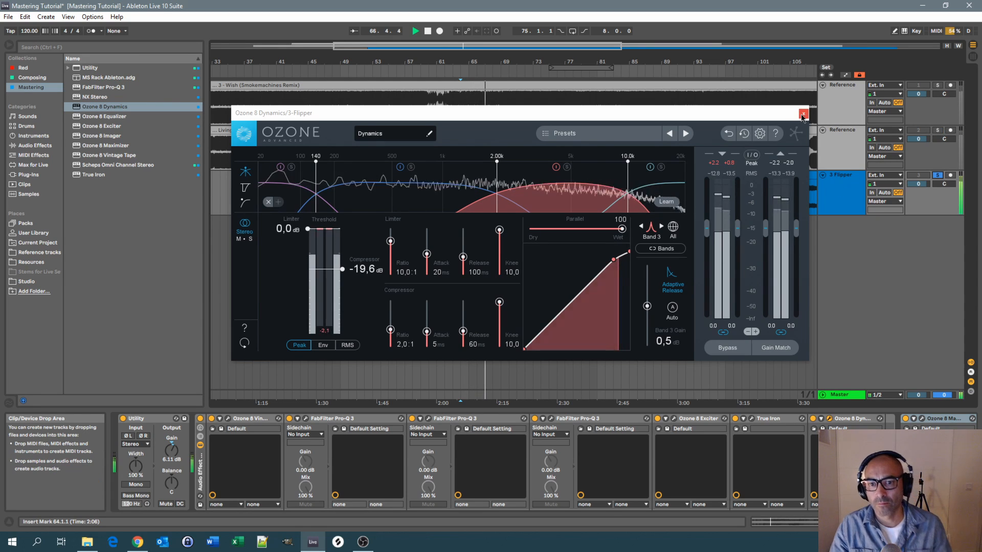
click(803, 114)
key(space)
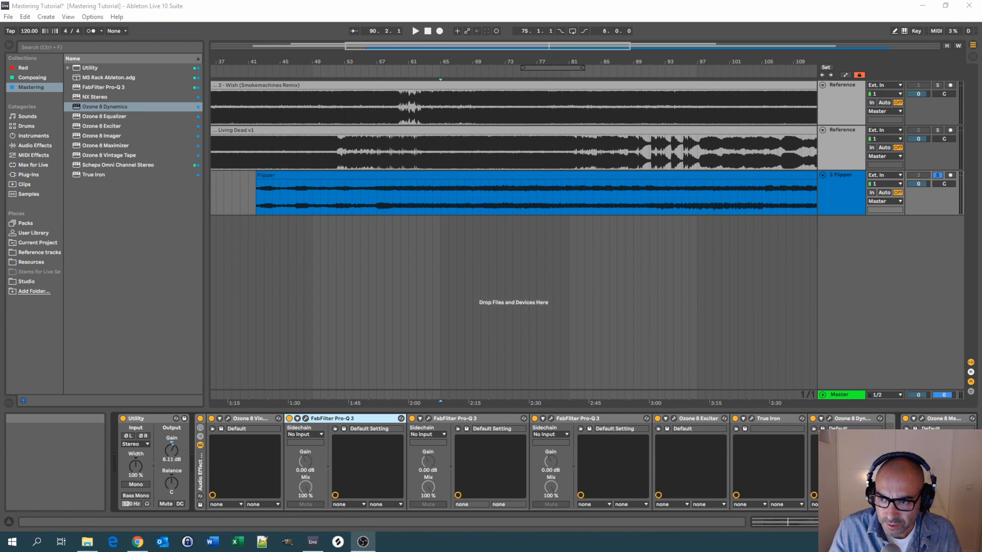
Open Flipper's first Pro-Q 3 and audition the low-end boost near 55 Hz in solo during playback.
click(844, 207)
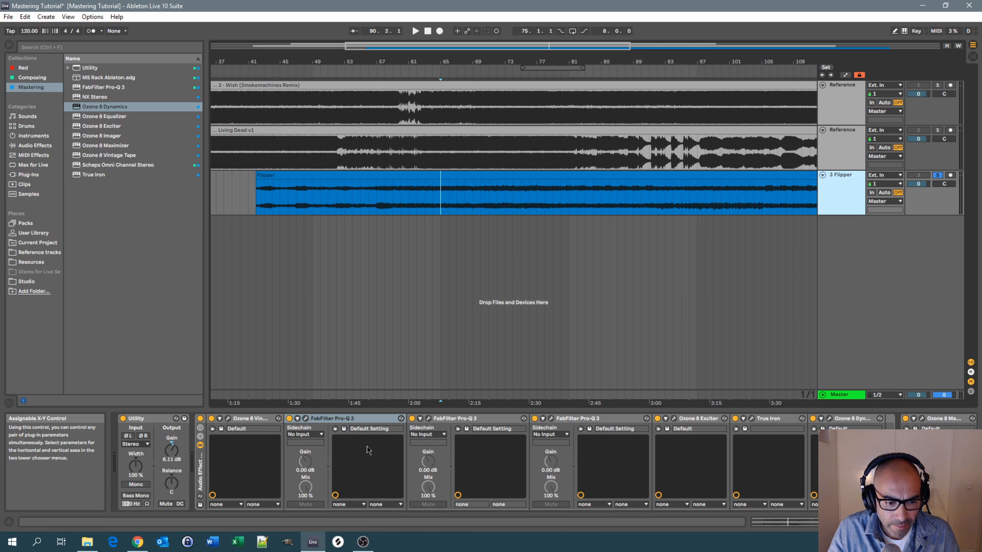
click(306, 419)
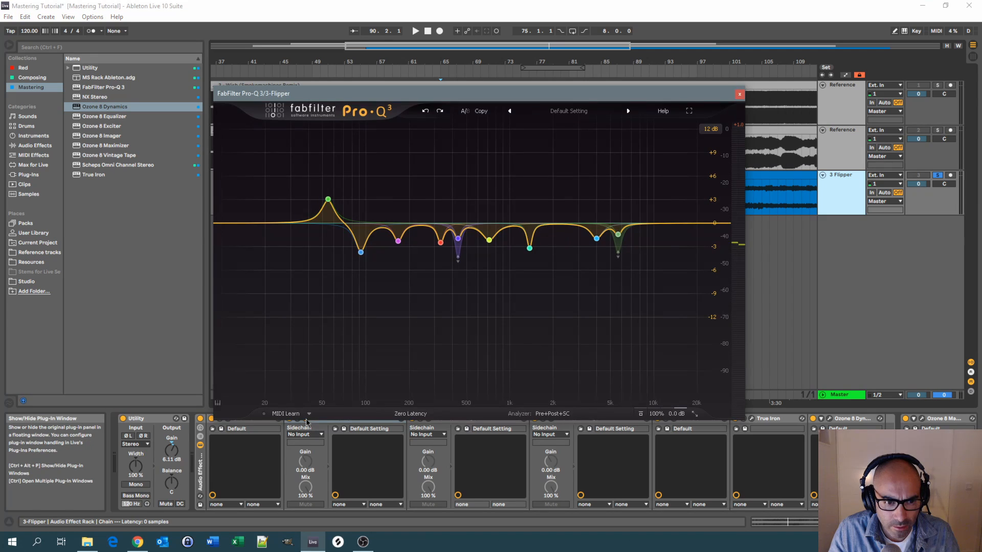
click(328, 200)
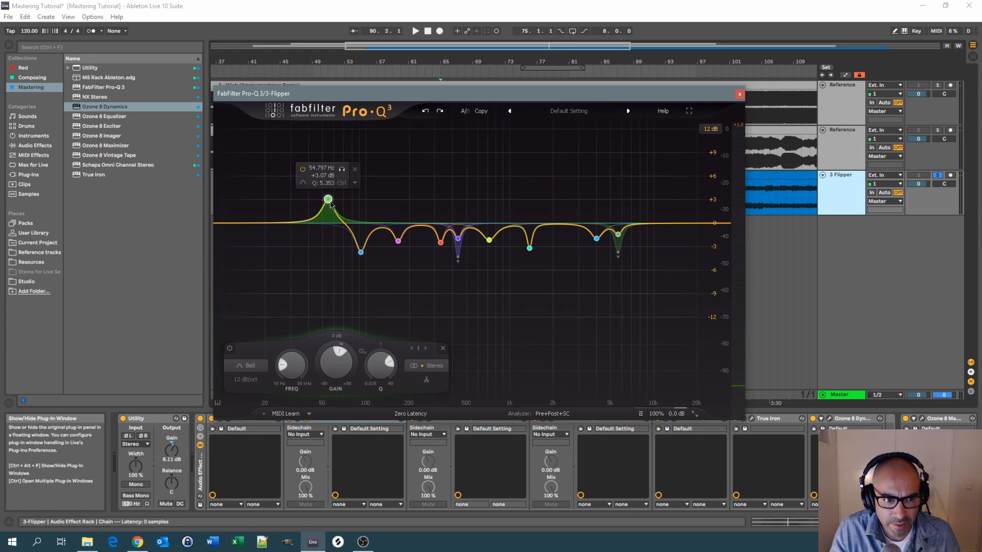
click(343, 171)
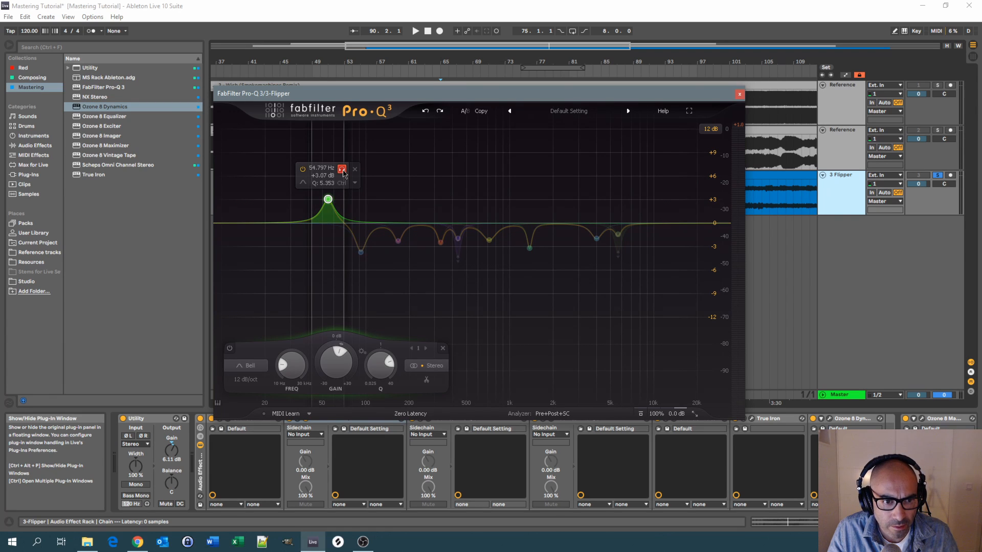
click(344, 173)
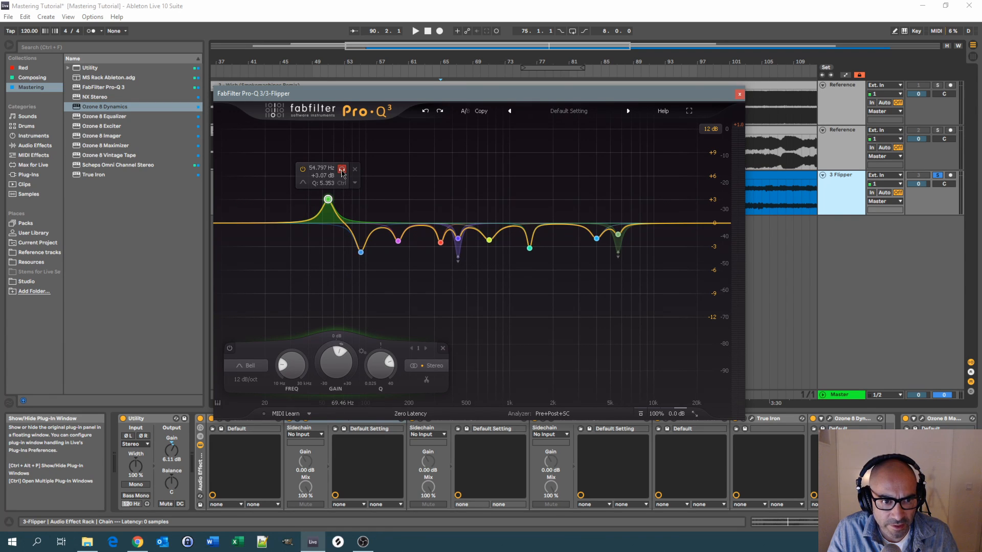
key(space)
click(343, 170)
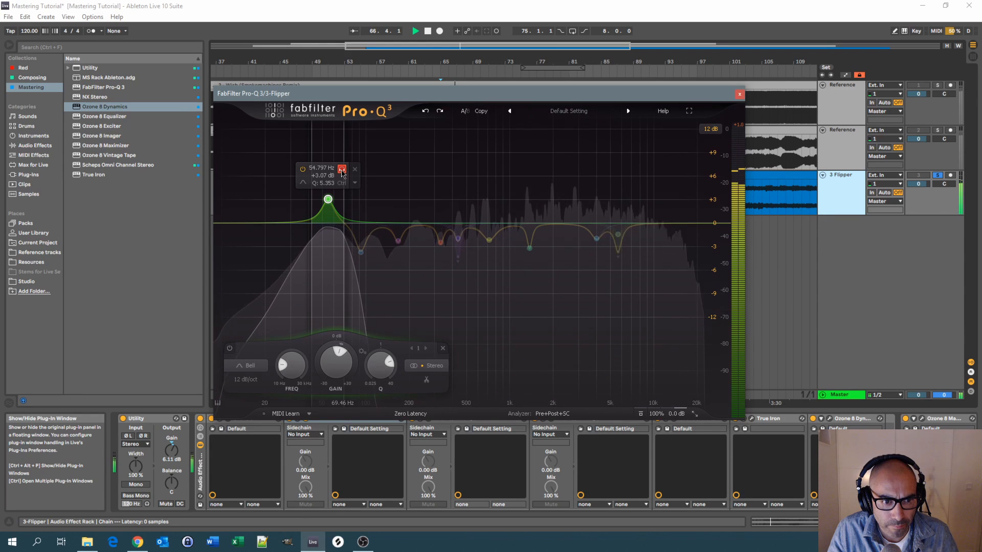
Move the low-end boost to 72.362 Hz and narrow its Q to 9.053, with playback stopped.
drag(342, 173, 361, 177)
key(space)
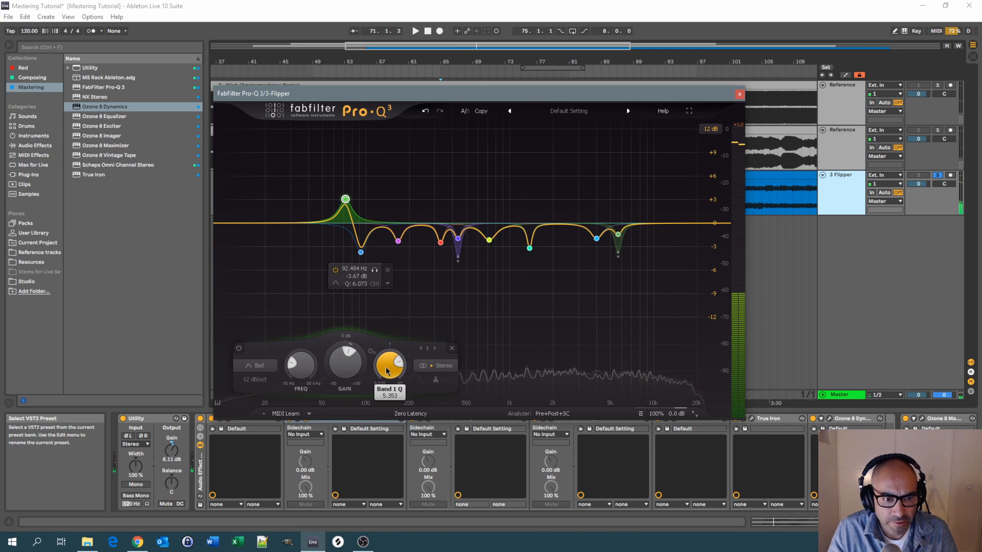
drag(387, 372, 384, 352)
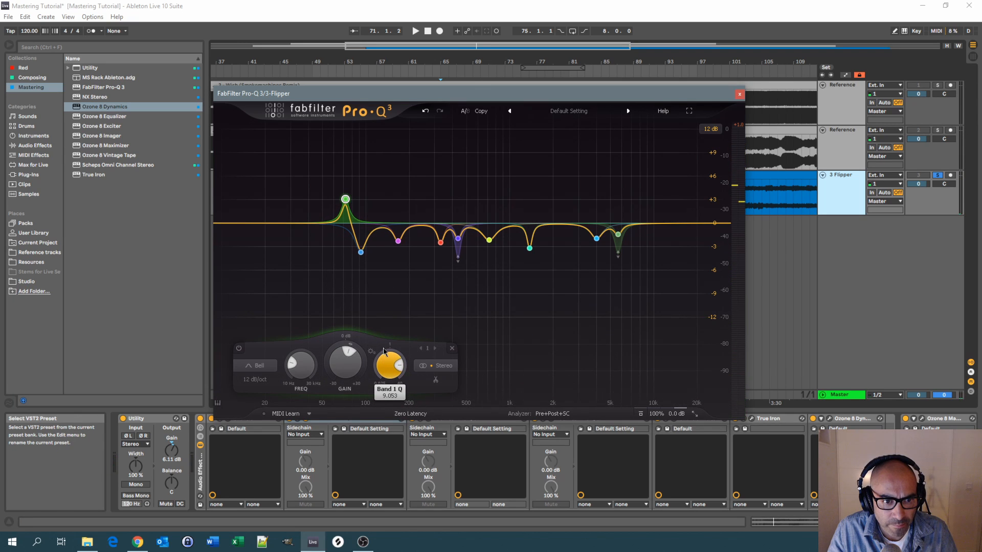
Set the 72 Hz boost's gain to +2.31 dB while auditioning it, compare it with the band bypassed, and stop playback.
mouse_move(366, 183)
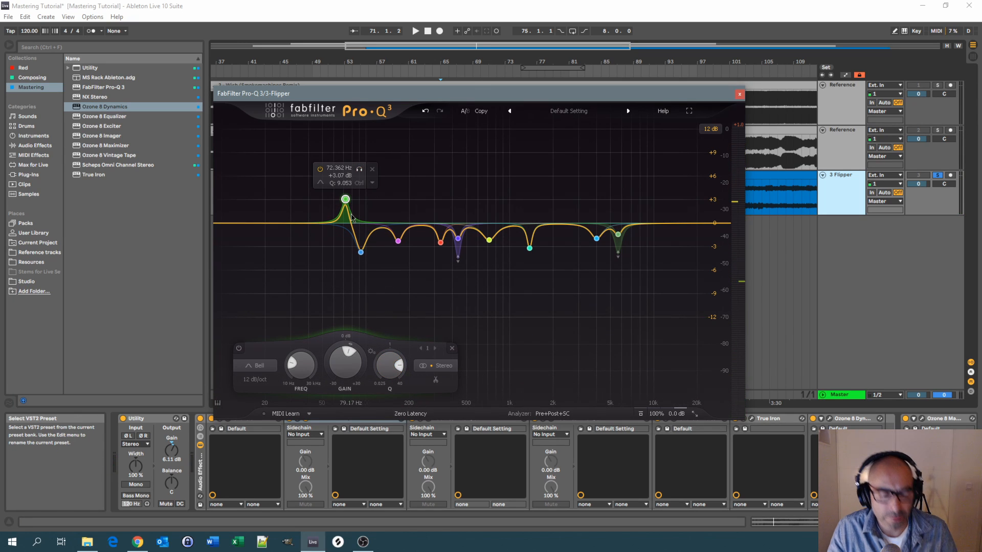
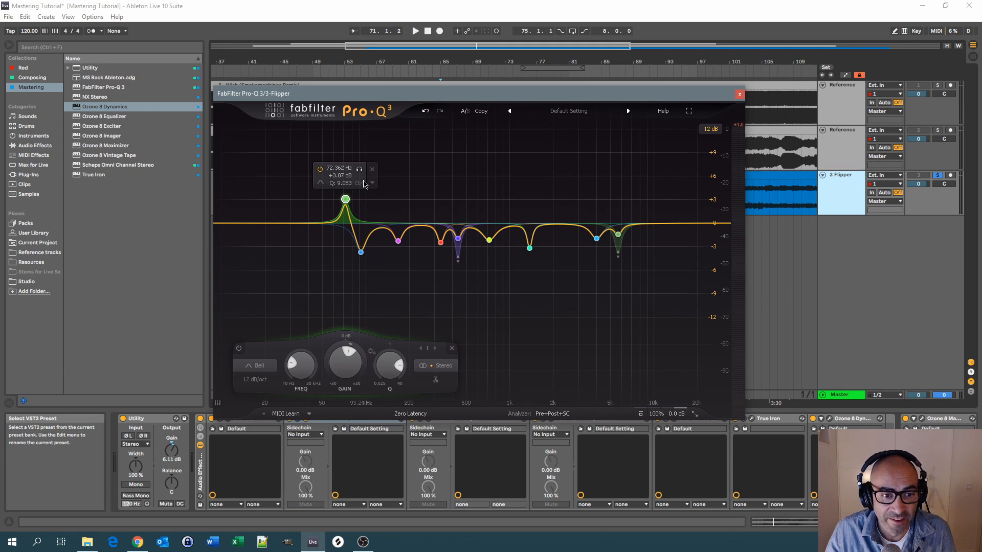
click(359, 170)
key(space)
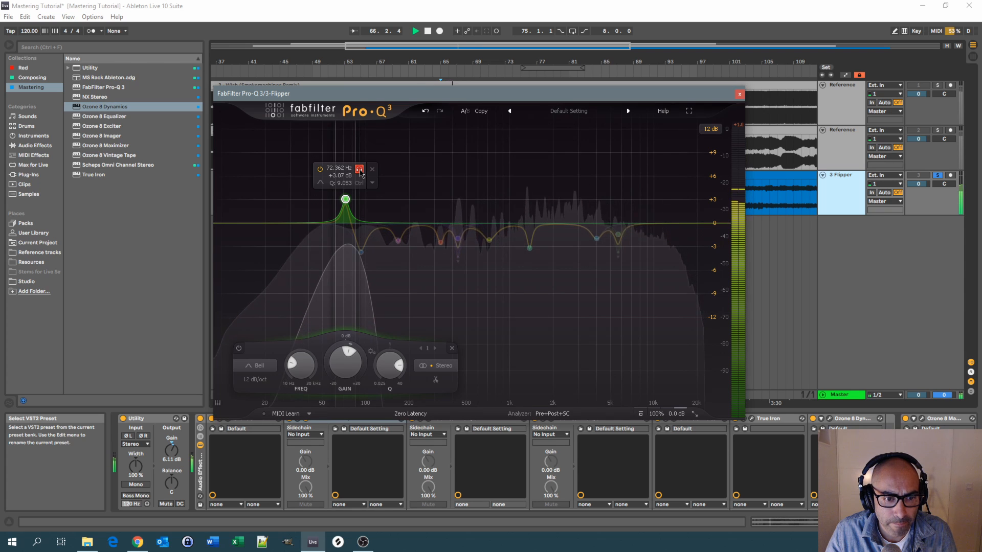
click(360, 170)
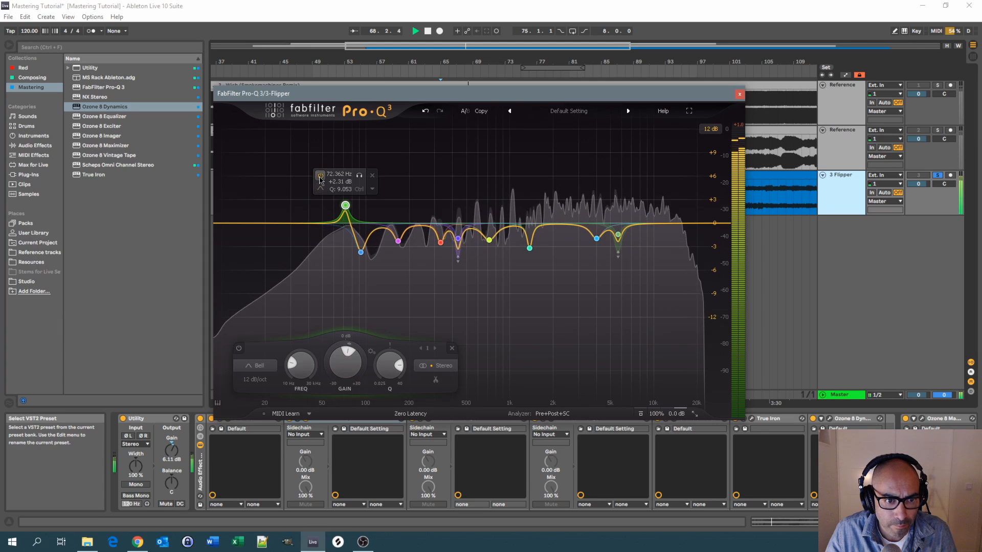
click(320, 176)
click(319, 177)
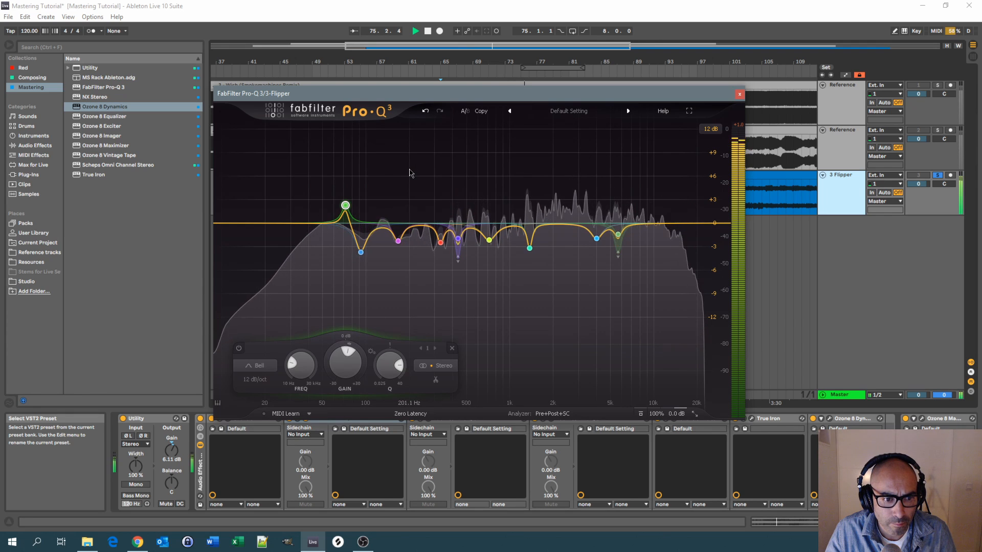
key(space)
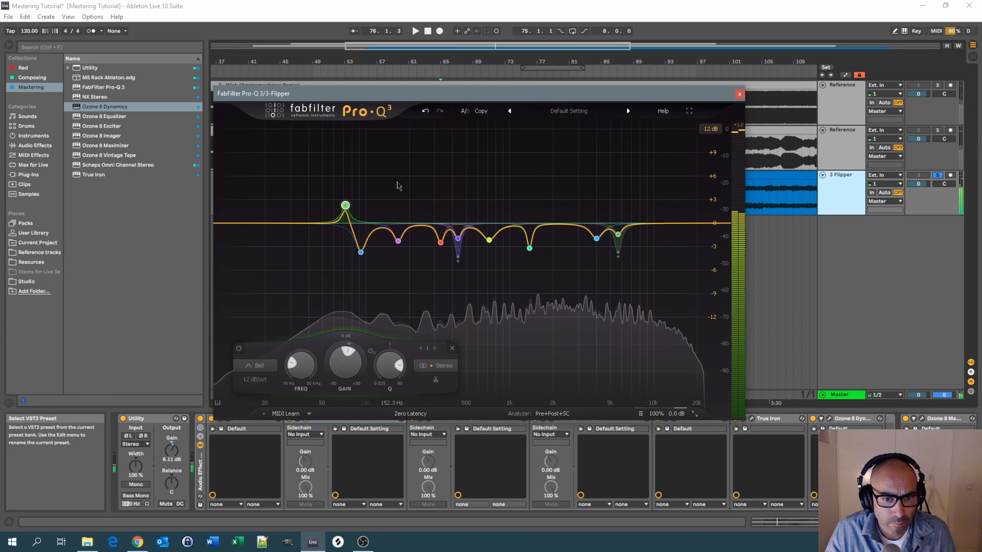
Add a bell cut at 1084.2 Hz in Flipper's second Pro-Q 3 with -3.07 dB gain and a Q of 4.934, auditioning it.
click(428, 420)
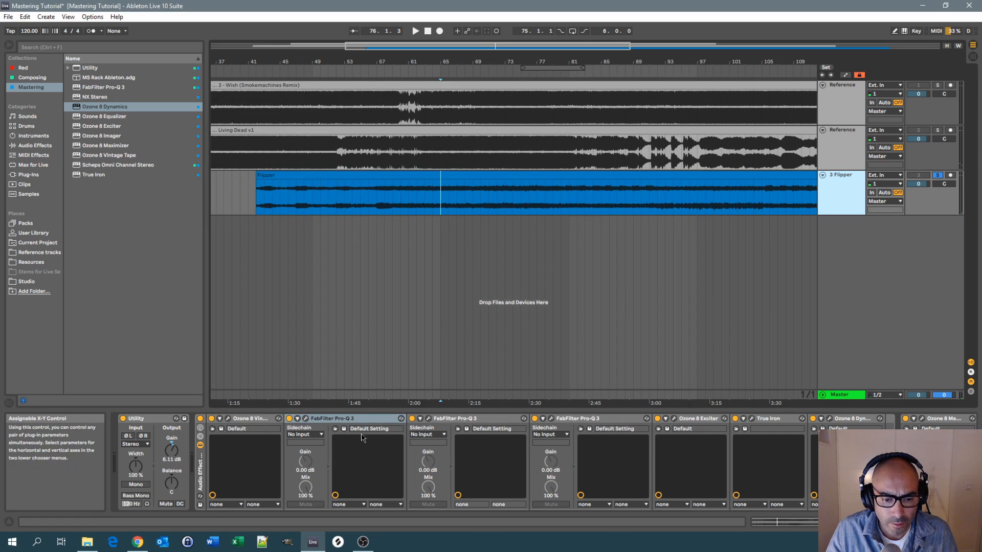
click(429, 420)
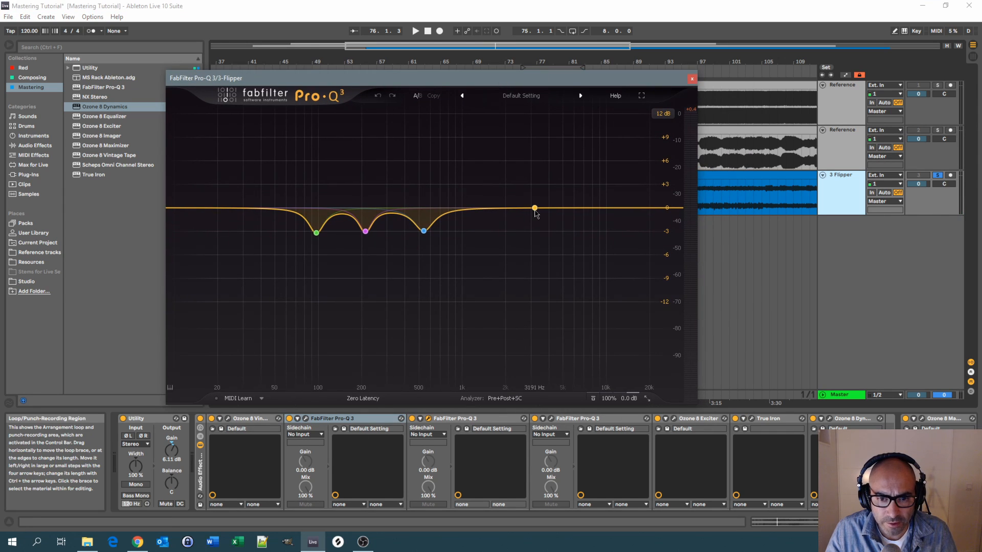
key(space)
drag(491, 210, 496, 250)
drag(522, 356, 482, 252)
key(space)
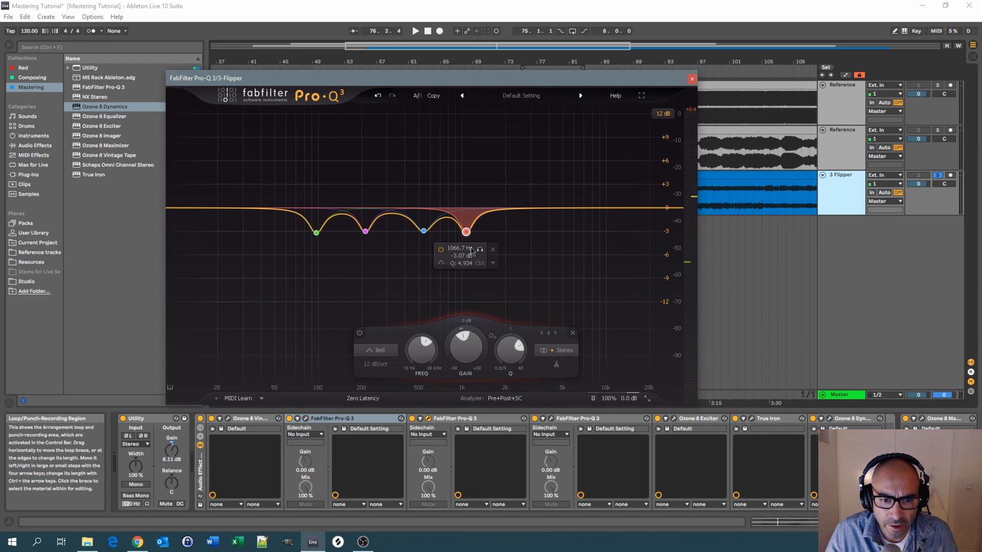
drag(481, 253, 483, 253)
key(space)
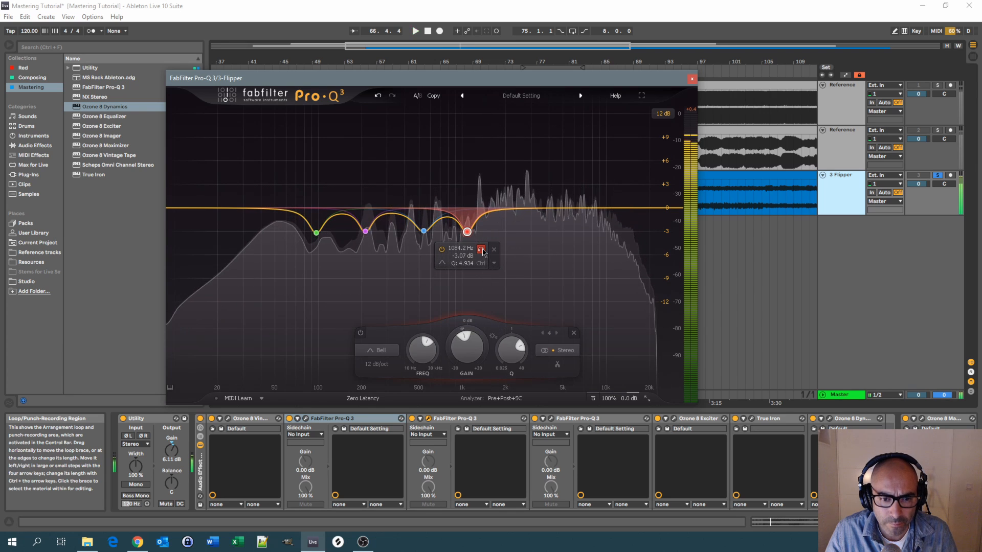
key(space)
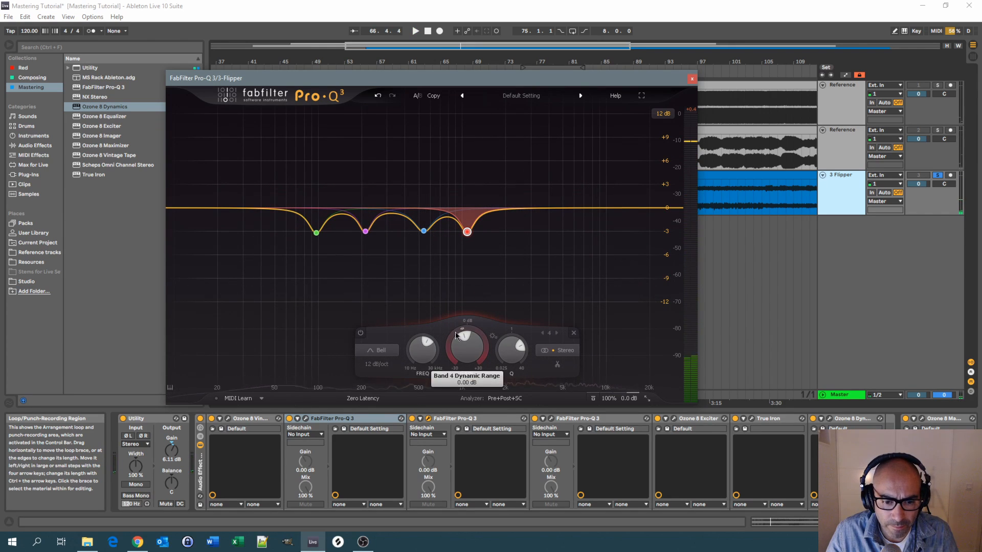
Make the 1084.2 Hz cut dynamic with a static gain of -1.44 dB, and listen to it during playback.
drag(454, 331, 452, 346)
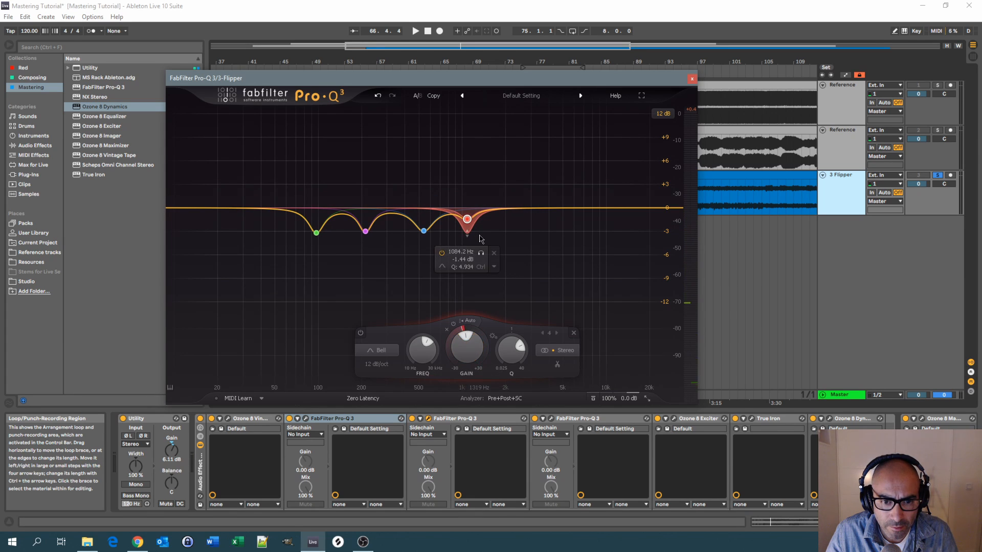
key(space)
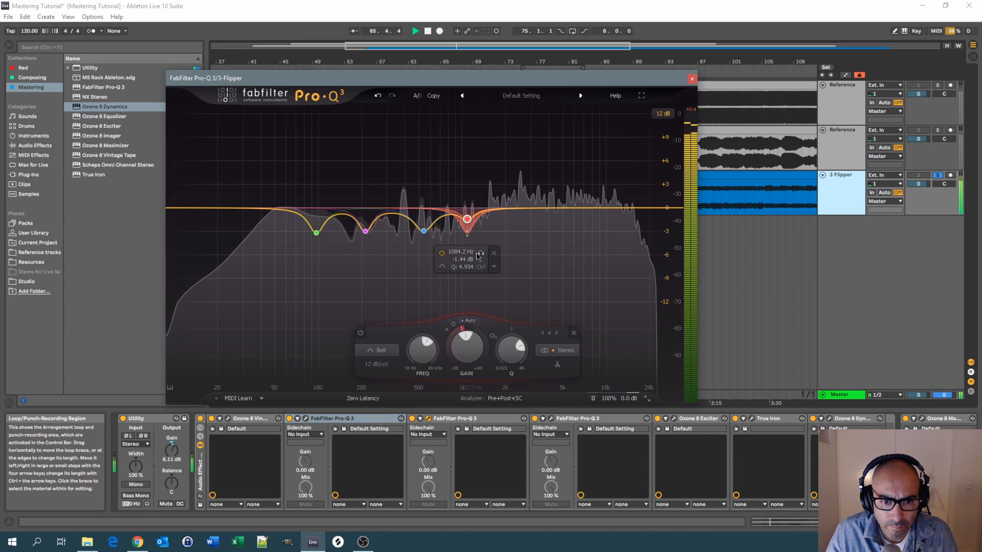
drag(480, 257, 479, 257)
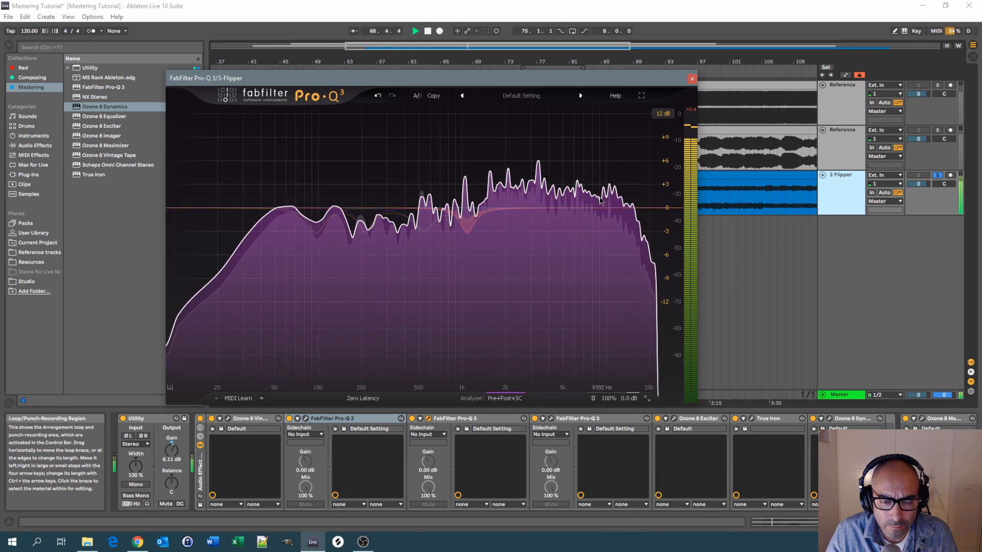
drag(526, 84, 519, 83)
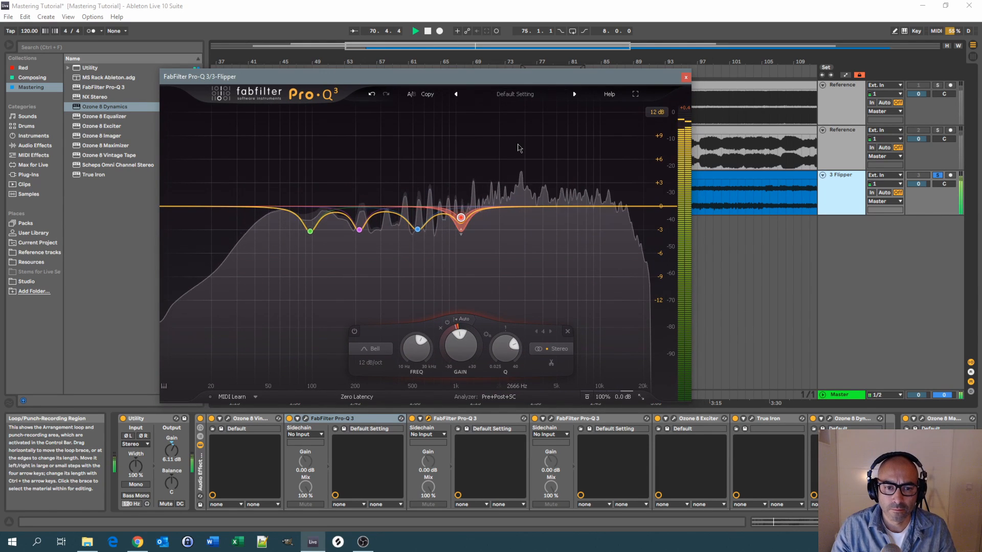
Close the Pro-Q 3, compare the Living Dead v1 reference with Flipper by soloing each, and stop playback.
click(686, 76)
click(938, 130)
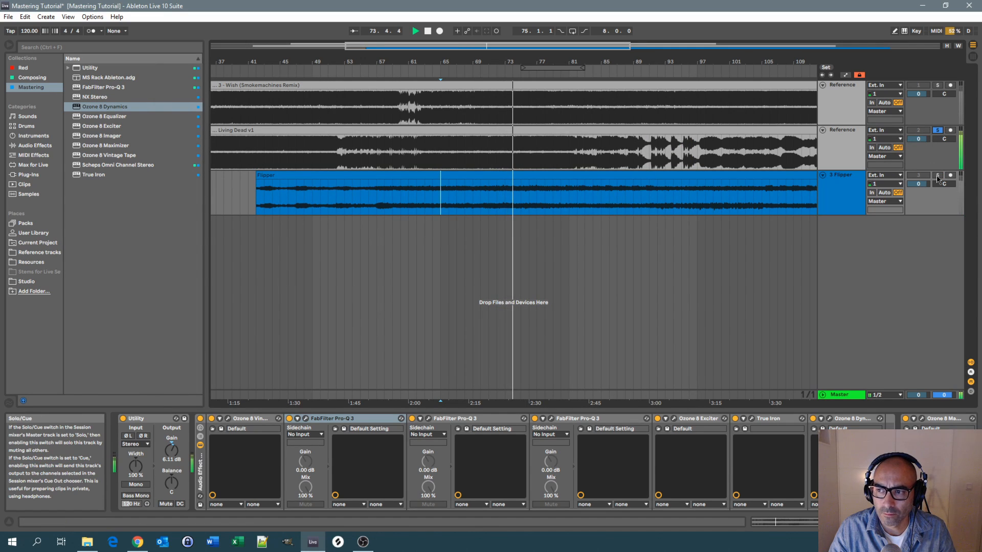
click(937, 176)
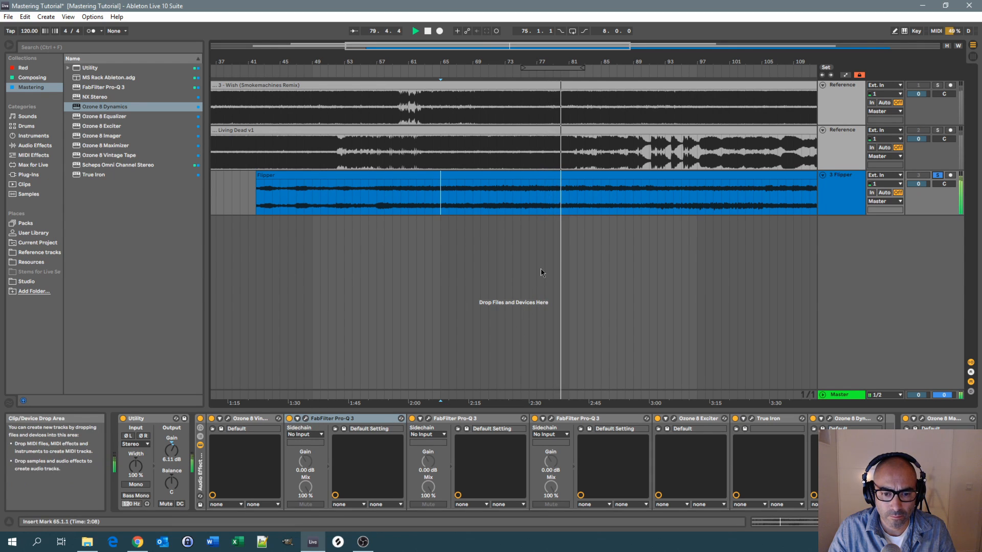
key(space)
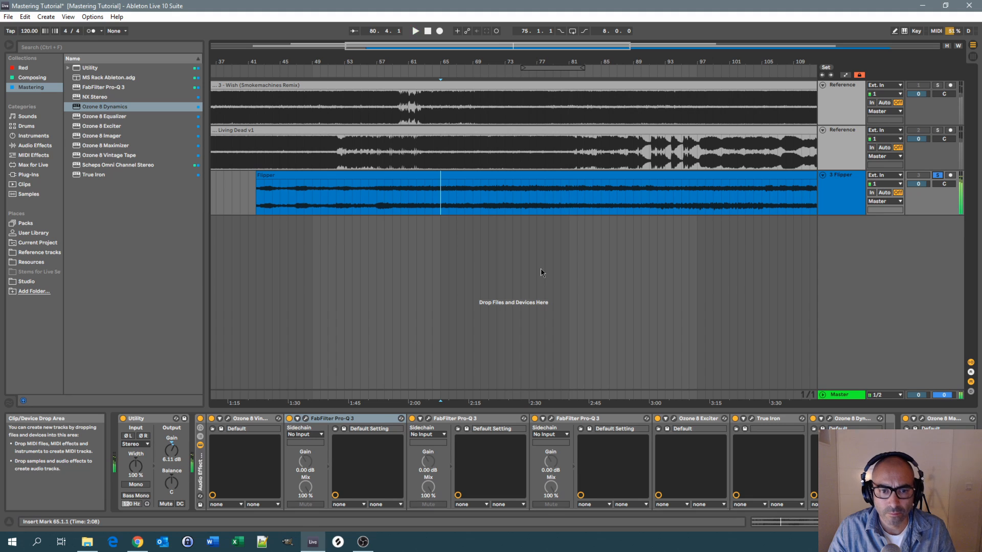